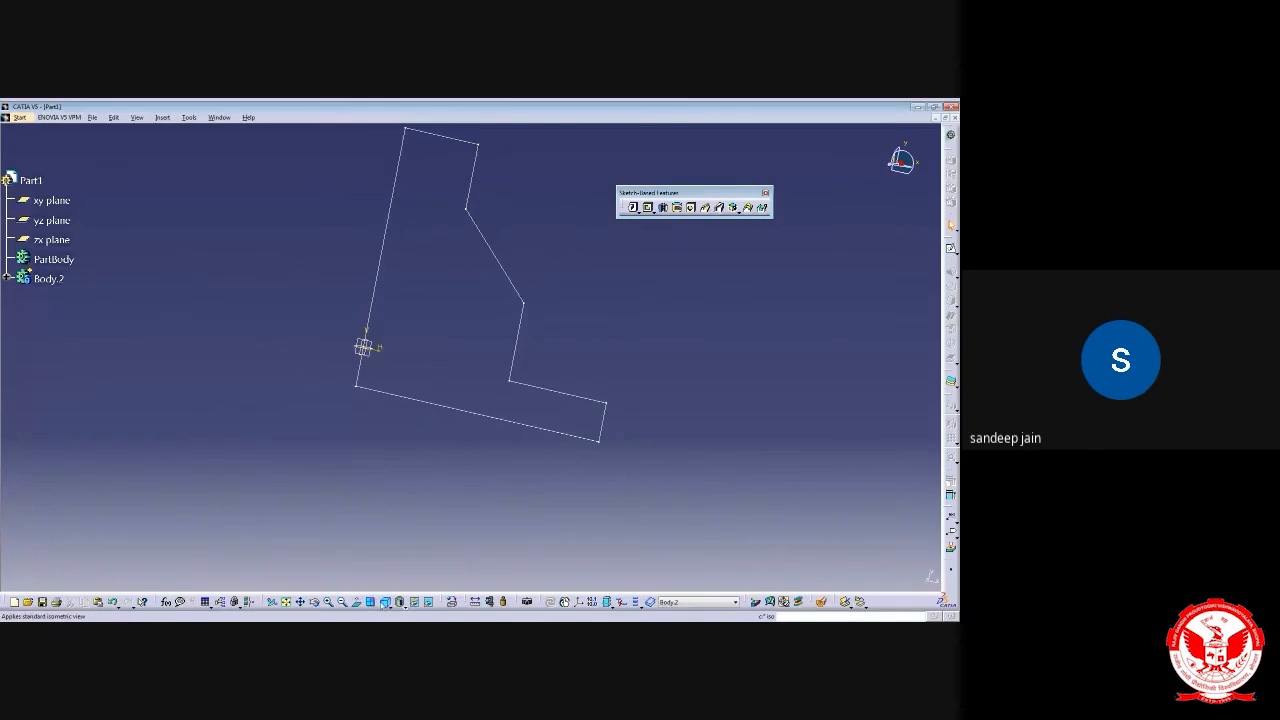
Revolve the stepped profile 360 degrees into a solid with Shaft, using the long straight edge ending at the narrow stub as axis
{"action": "left_click", "coordinate": [385, 601]}
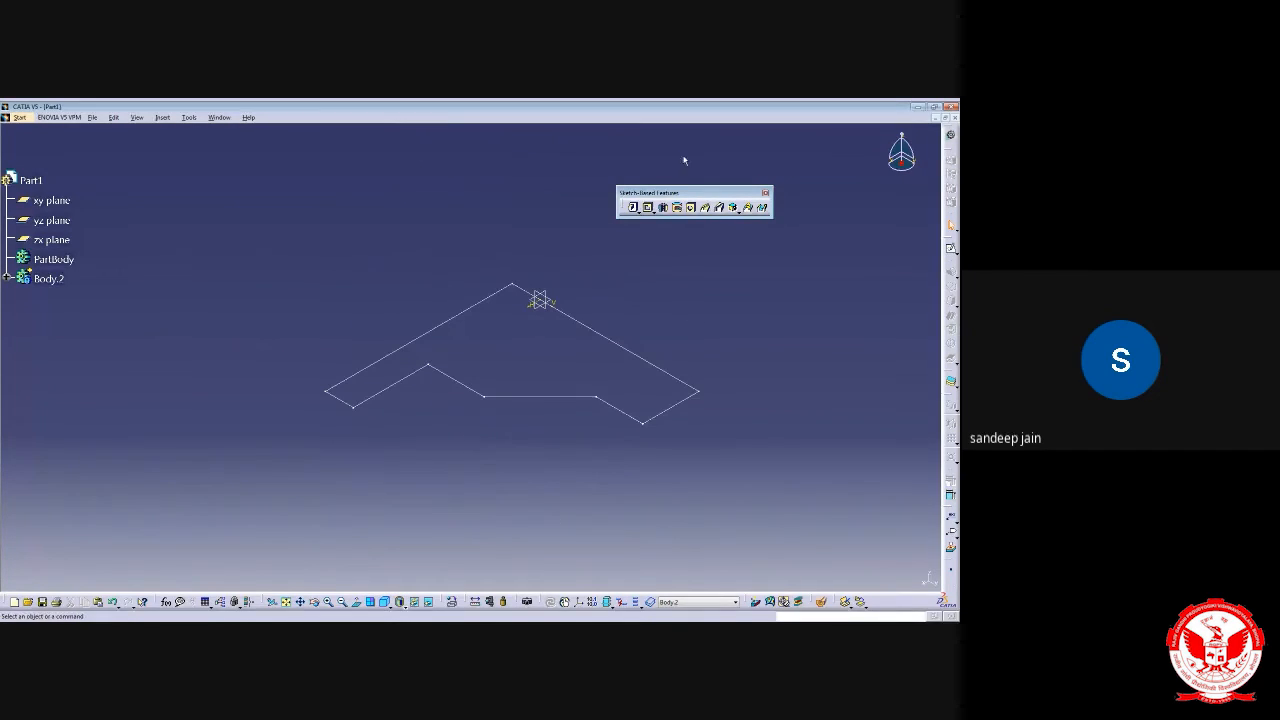
{"action": "left_click", "coordinate": [662, 207]}
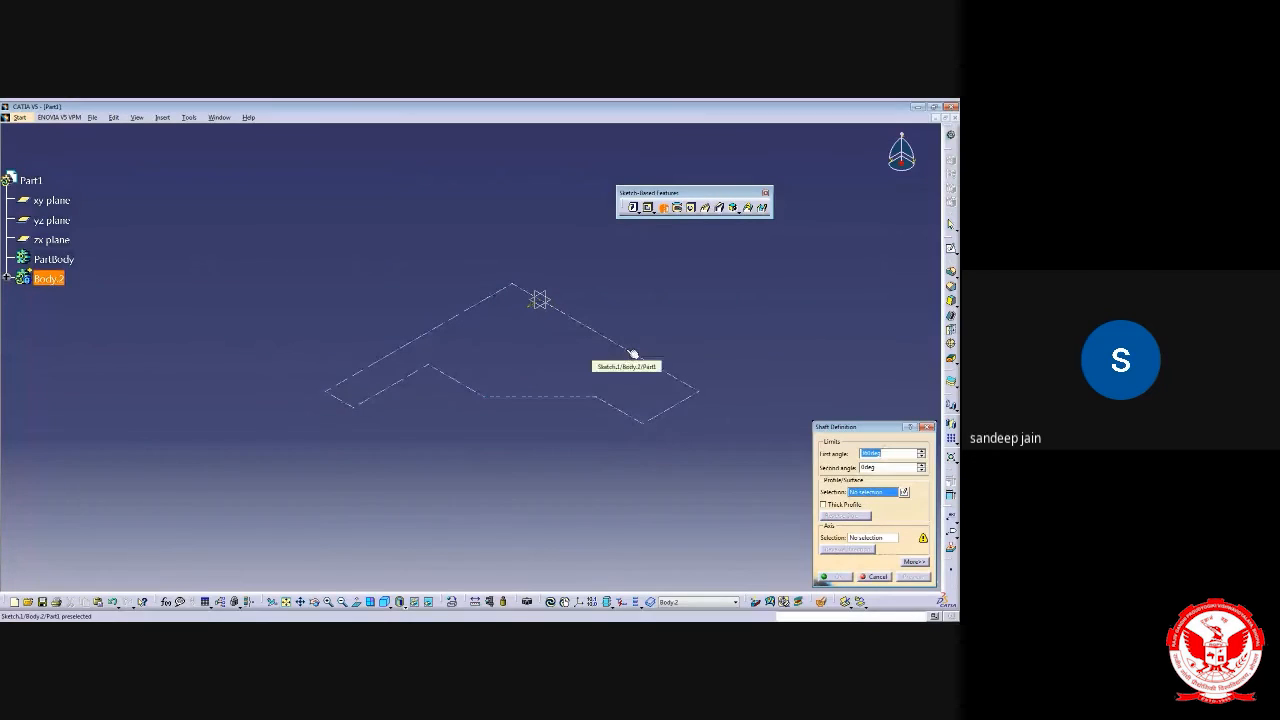
{"action": "left_click", "coordinate": [633, 354]}
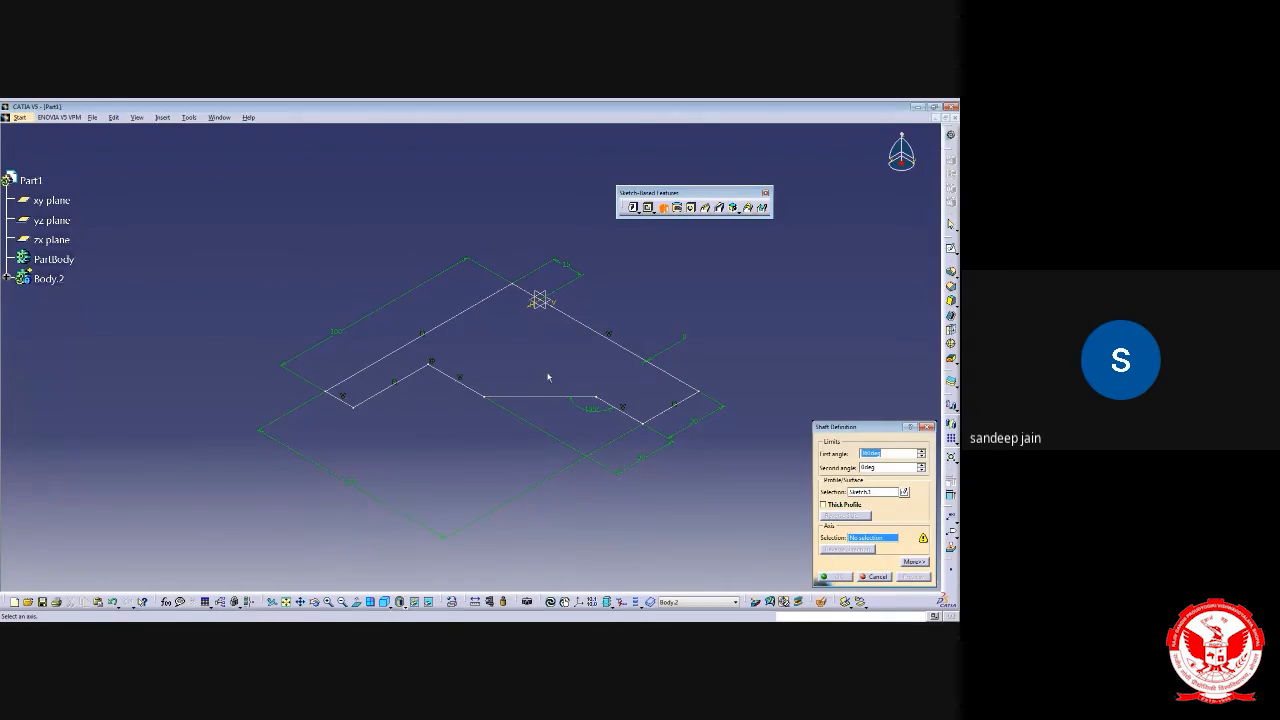
{"action": "left_click", "coordinate": [464, 310]}
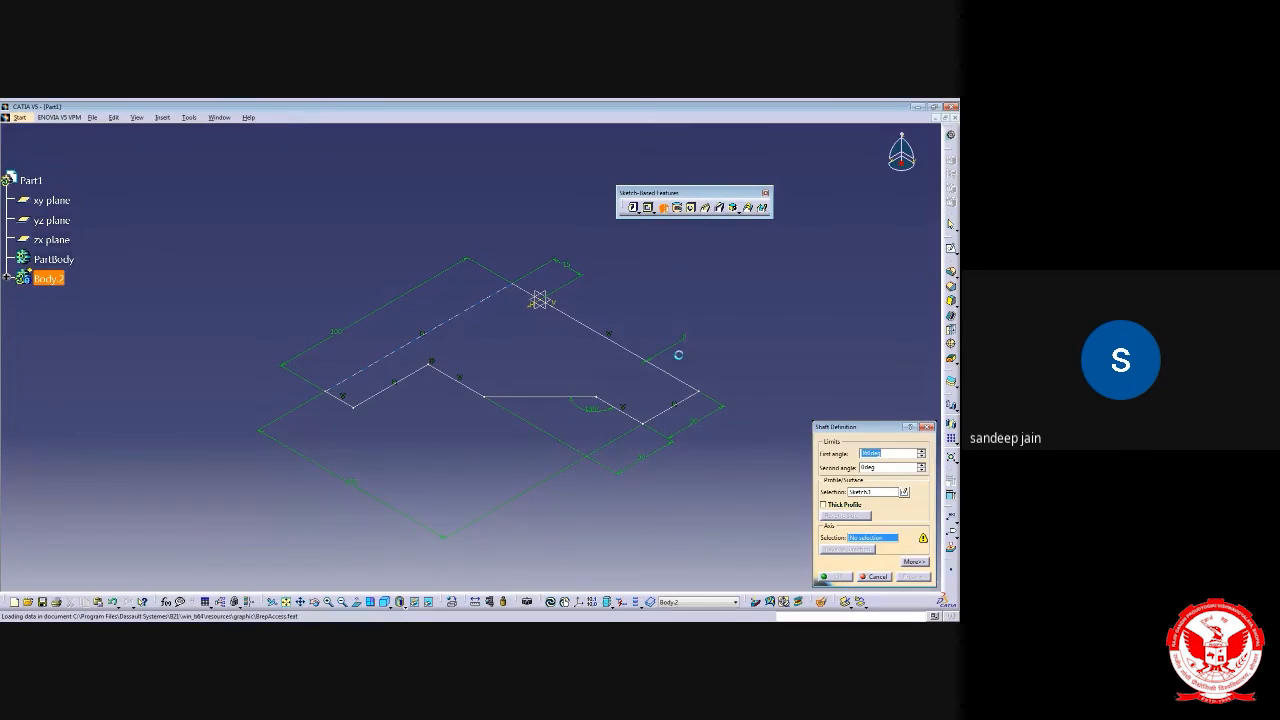
{"action": "left_click", "coordinate": [835, 577]}
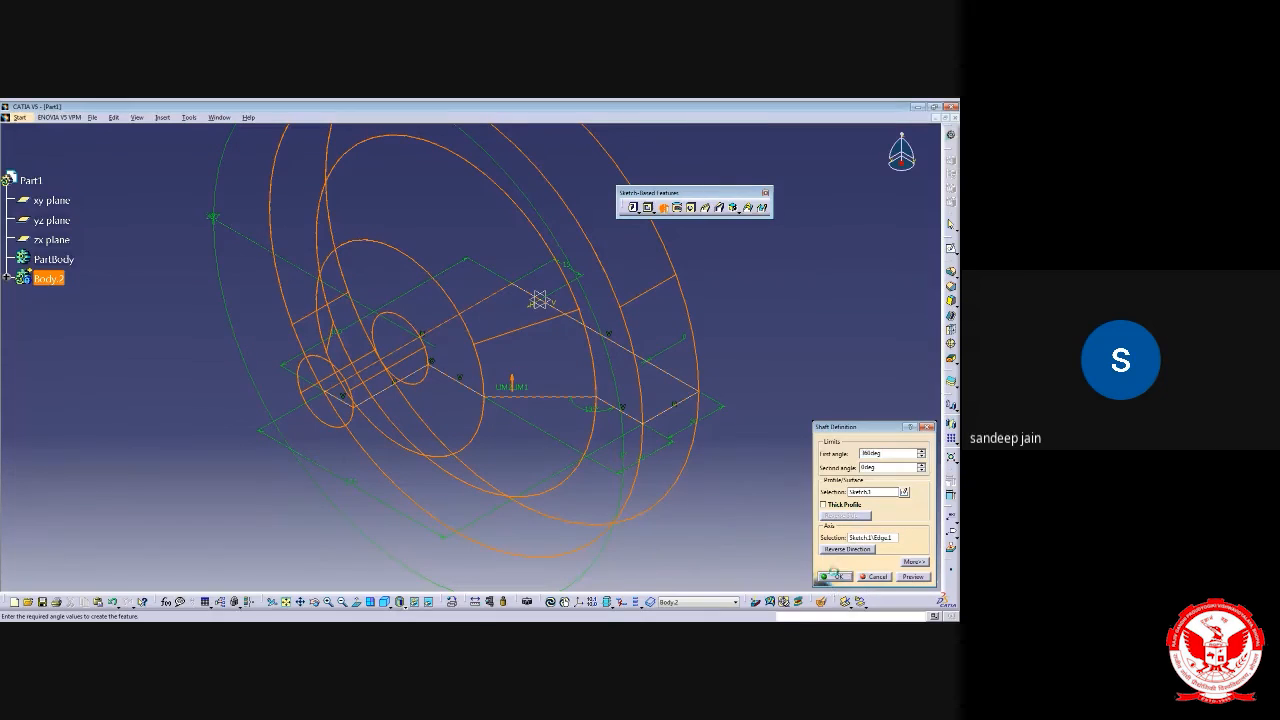
{"action": "mouse_move", "coordinate": [434, 517]}
{"action": "middle_mouse_down"}
{"action": "mouse_move", "coordinate": [514, 423]}
{"action": "mouse_move", "coordinate": [531, 197]}
{"action": "mouse_move", "coordinate": [528, 404]}
{"action": "mouse_move", "coordinate": [466, 243]}
{"action": "mouse_move", "coordinate": [606, 437]}
{"action": "mouse_move", "coordinate": [469, 437]}
{"action": "mouse_move", "coordinate": [517, 440]}
{"action": "middle_mouse_up"}
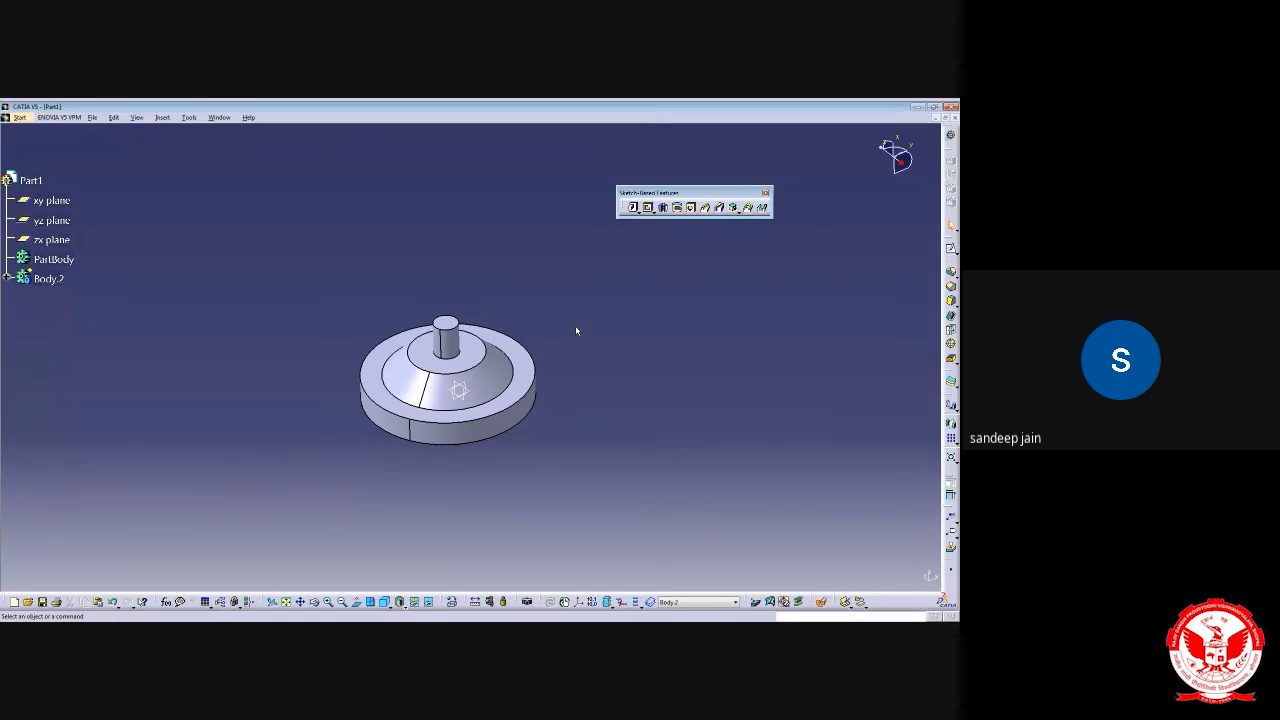
Undo the shaft and its profile sketch, leaving Body.2 empty
{"action": "key", "text": "ctrl+z"}
{"action": "key", "text": "ctrl+z"}
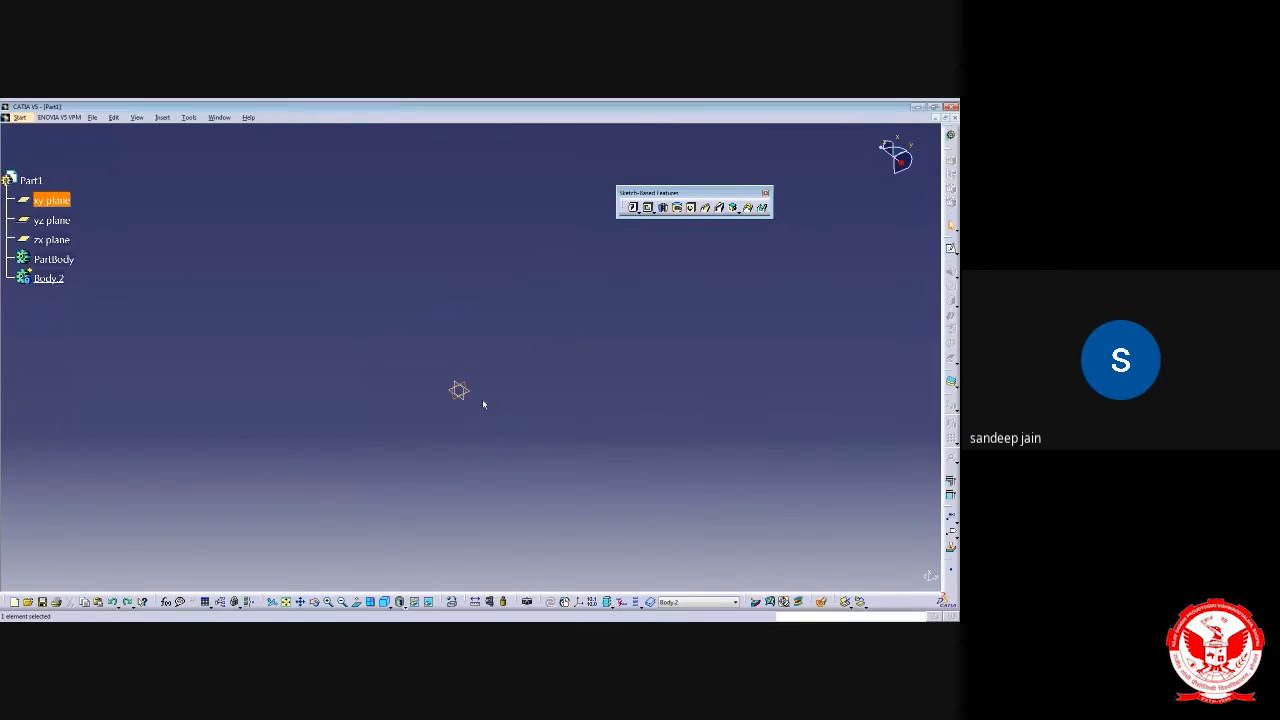
{"action": "left_click", "coordinate": [540, 400]}
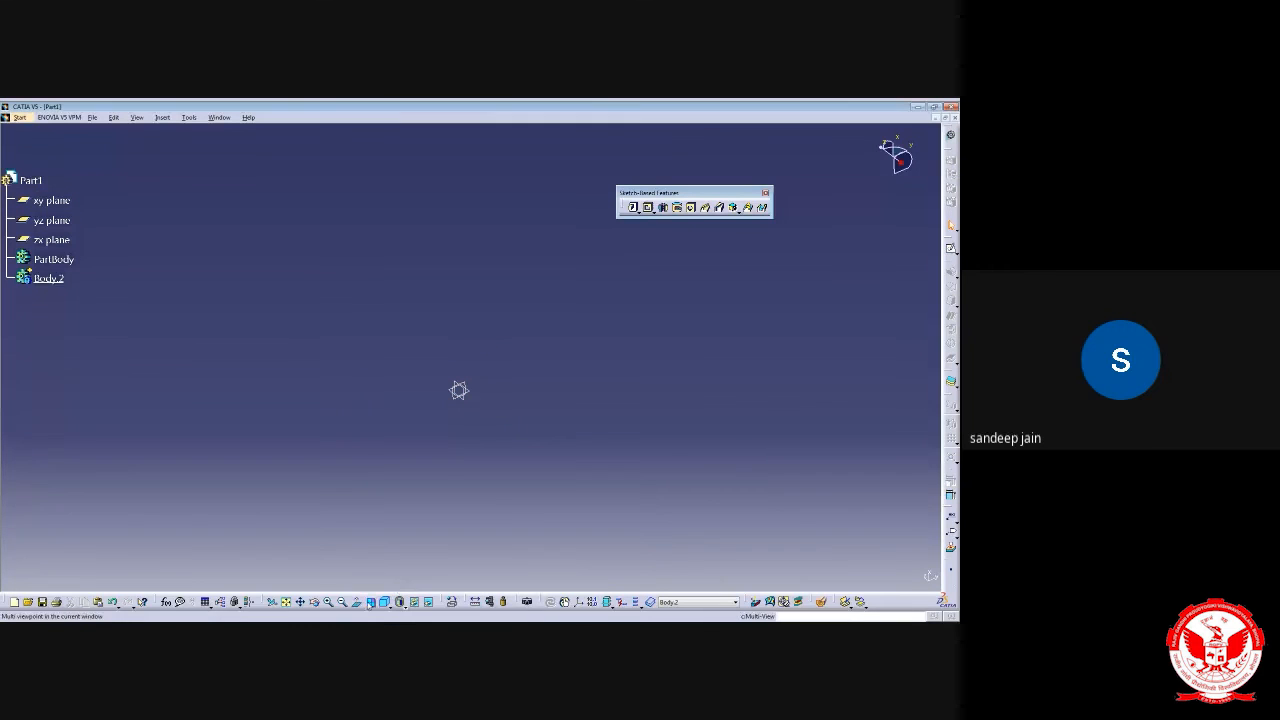
Start a new sketch on the yz plane in Body.2 from the isometric view
{"action": "left_click", "coordinate": [385, 604]}
{"action": "middle_click_drag", "start_coordinate": [483, 449], "coordinate": [546, 436]}
{"action": "left_click", "coordinate": [485, 336]}
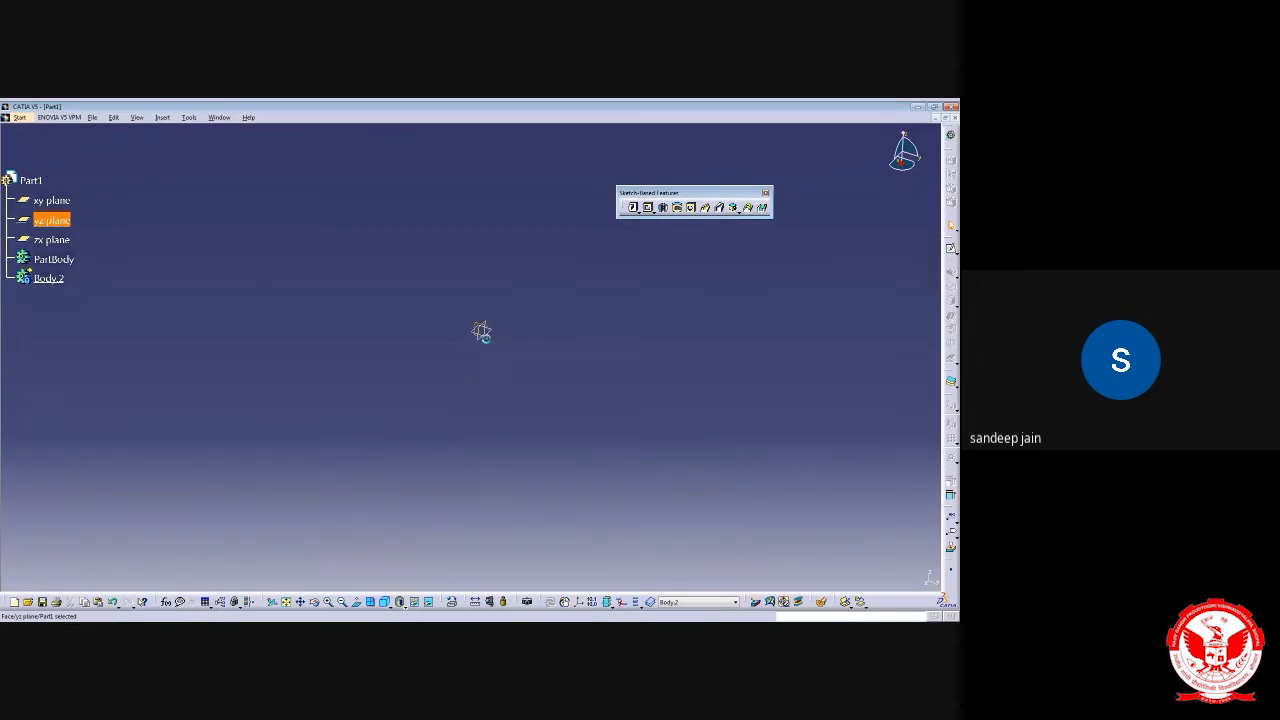
{"action": "left_click", "coordinate": [951, 248]}
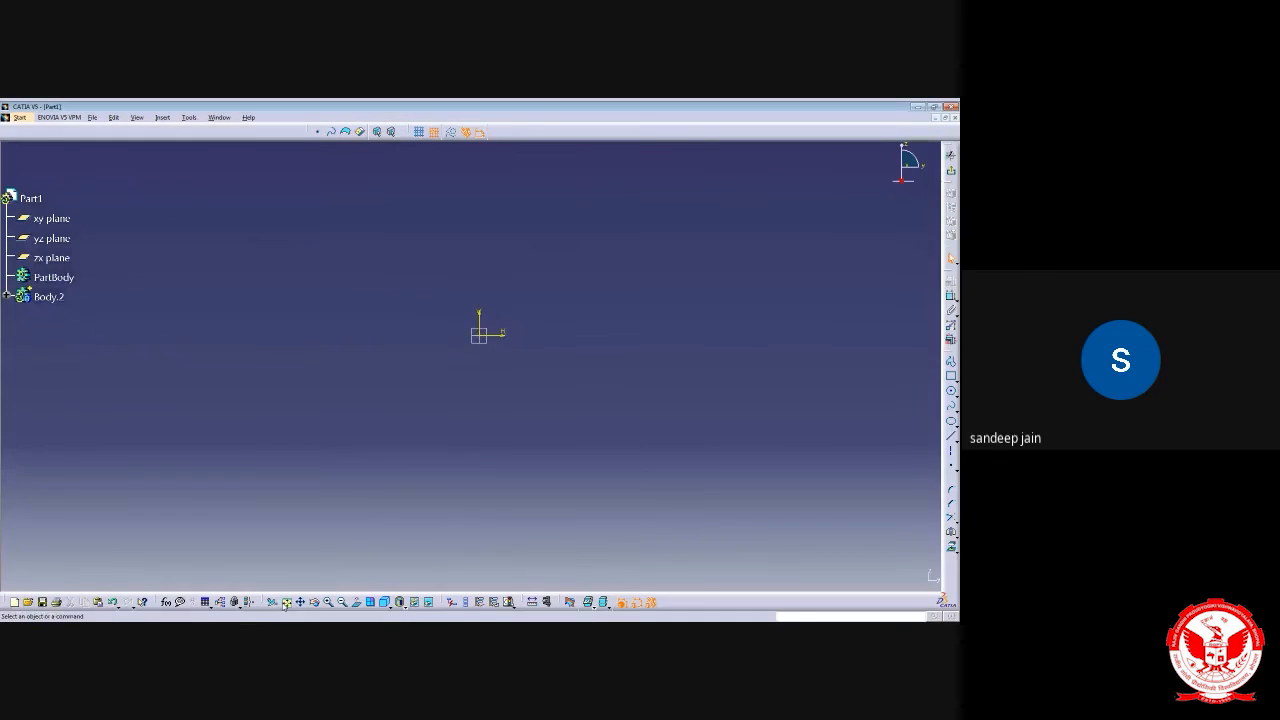
Turn off Snap to Point and display the sketch grid
{"action": "left_click", "coordinate": [286, 602]}
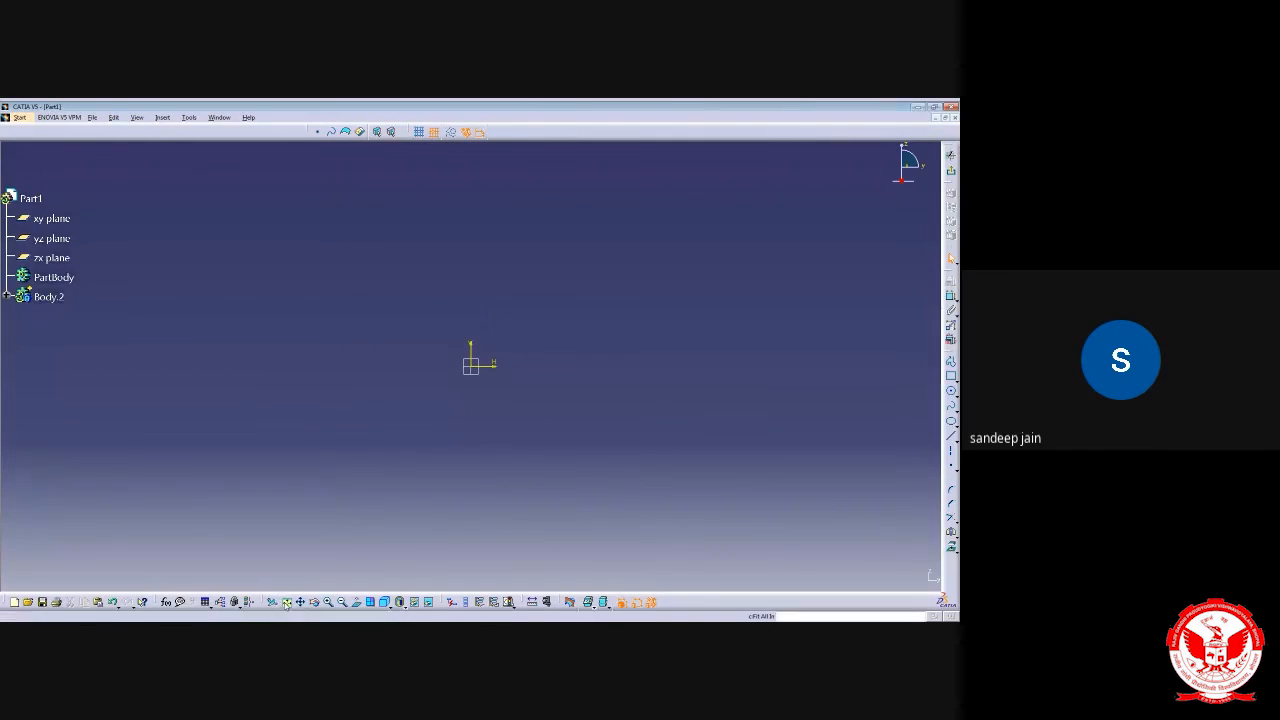
{"action": "left_click", "coordinate": [443, 133]}
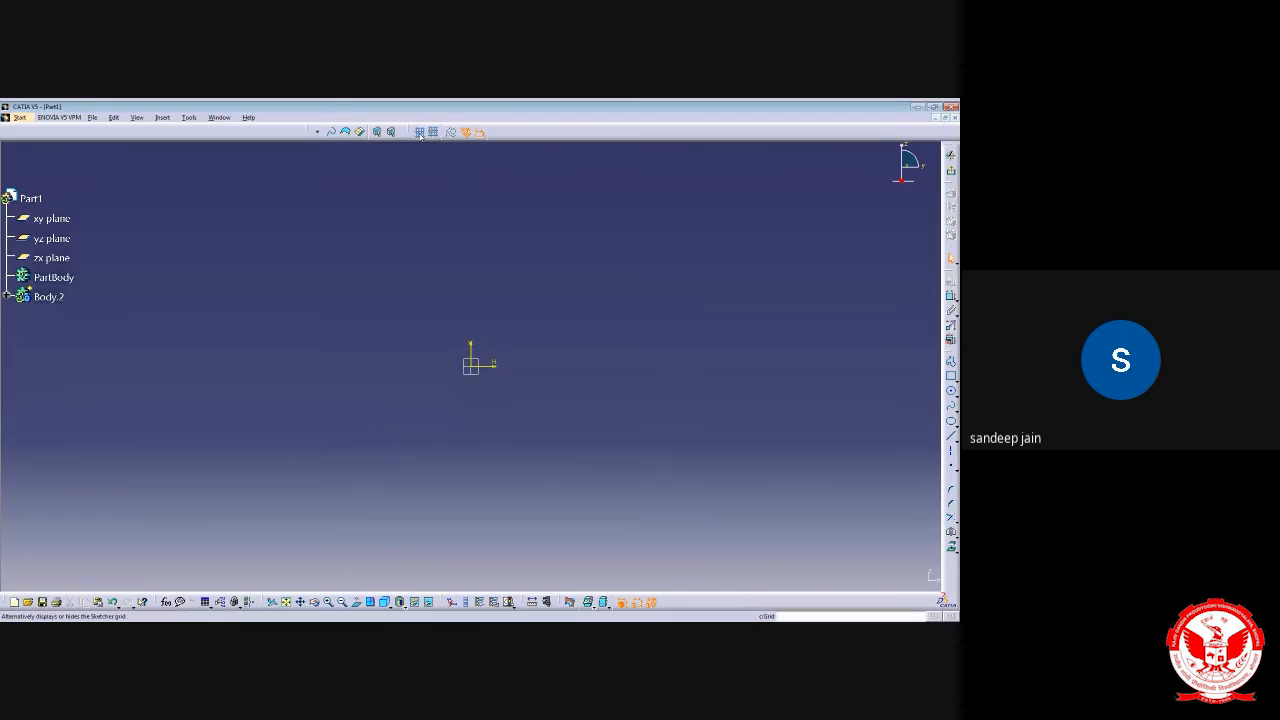
{"action": "left_click", "coordinate": [609, 400]}
{"action": "mouse_move", "coordinate": [648, 379]}
{"action": "middle_mouse_down"}
{"action": "mouse_move", "coordinate": [609, 400]}
{"action": "mouse_move", "coordinate": [622, 480]}
{"action": "middle_mouse_up"}
{"action": "middle_click_drag", "start_coordinate": [674, 410], "coordinate": [617, 470]}
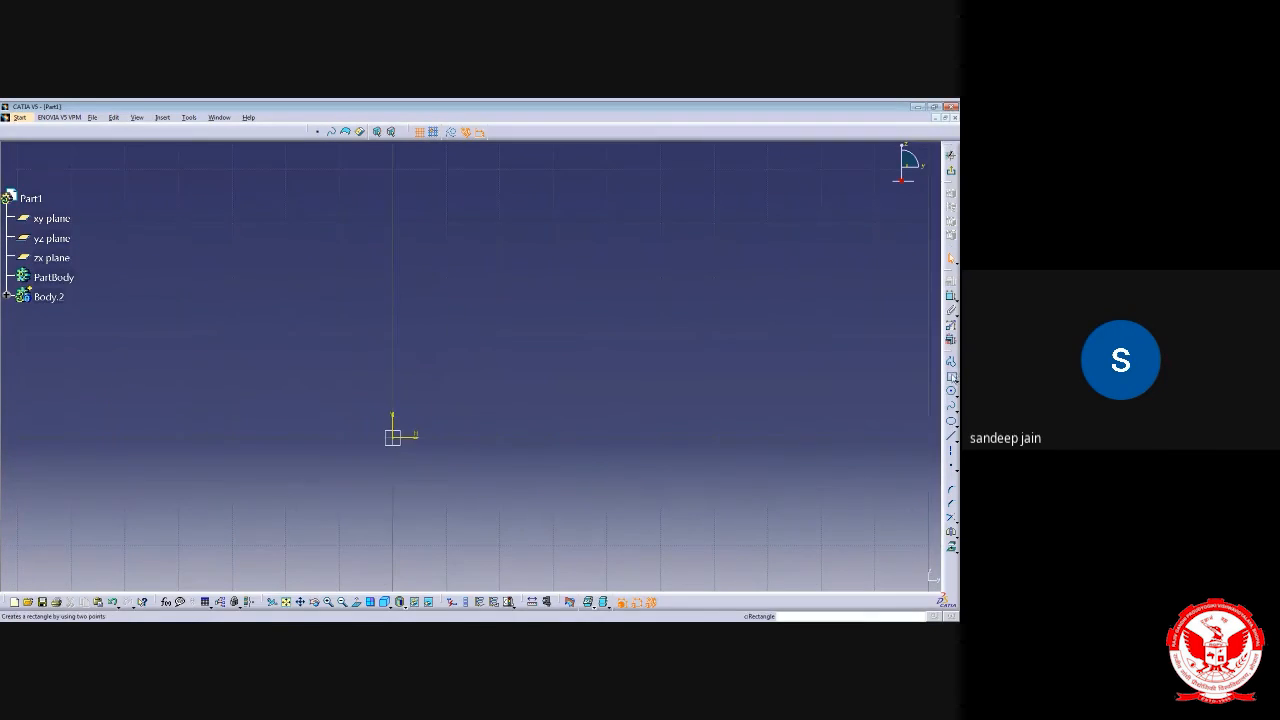
Sketch a horizontal rectangle about 33 mm wide above and beside the origin as the top flange of an I-section
{"action": "left_click", "coordinate": [951, 376]}
{"action": "left_click", "coordinate": [449, 240]}
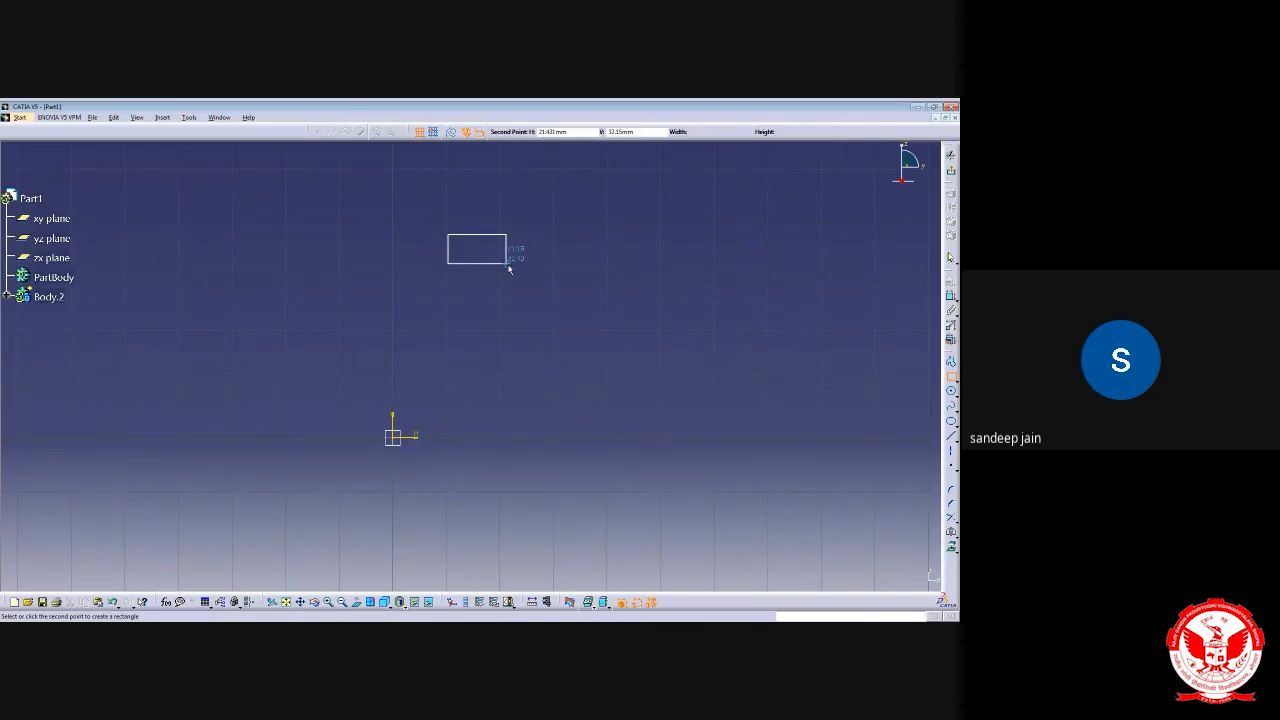
{"action": "left_click", "coordinate": [624, 270]}
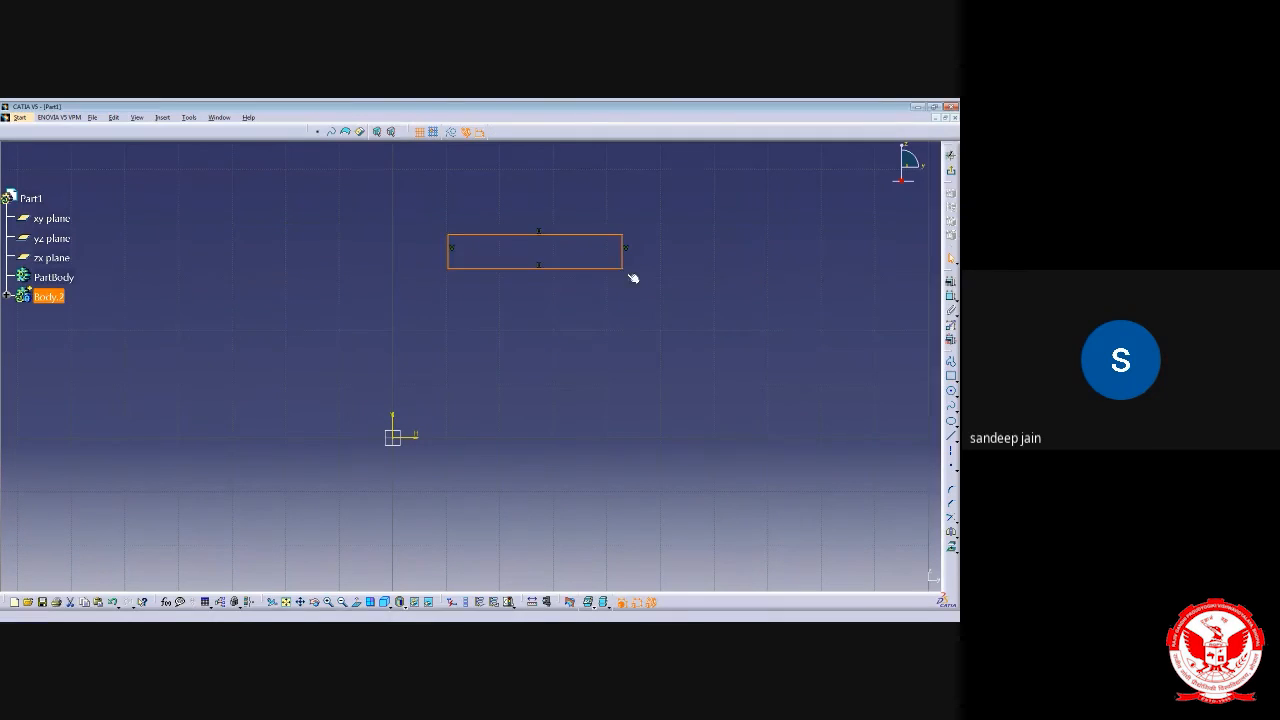
{"action": "middle_click_drag", "start_coordinate": [677, 460], "coordinate": [691, 431]}
Sketch a narrow vertical rectangle about 7 mm wide as the web, from the top flange's lower edge down to the horizontal axis
{"action": "left_click", "coordinate": [951, 378]}
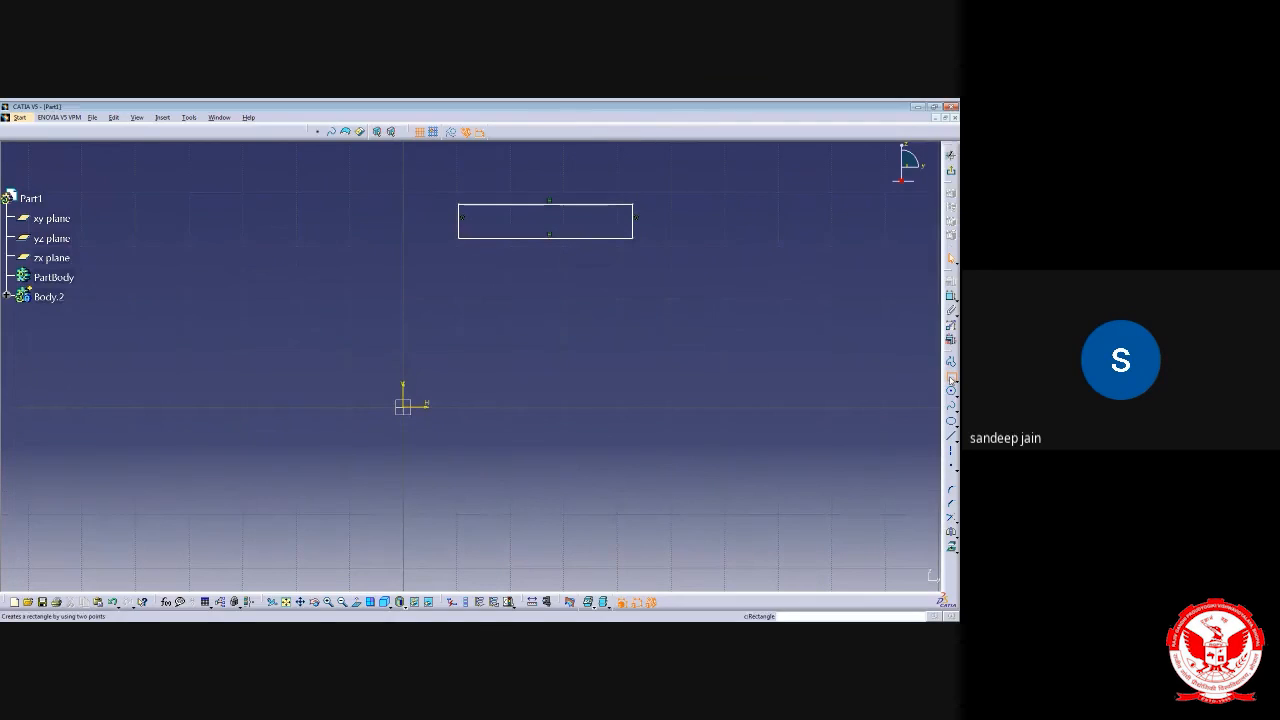
{"action": "left_click", "coordinate": [516, 240]}
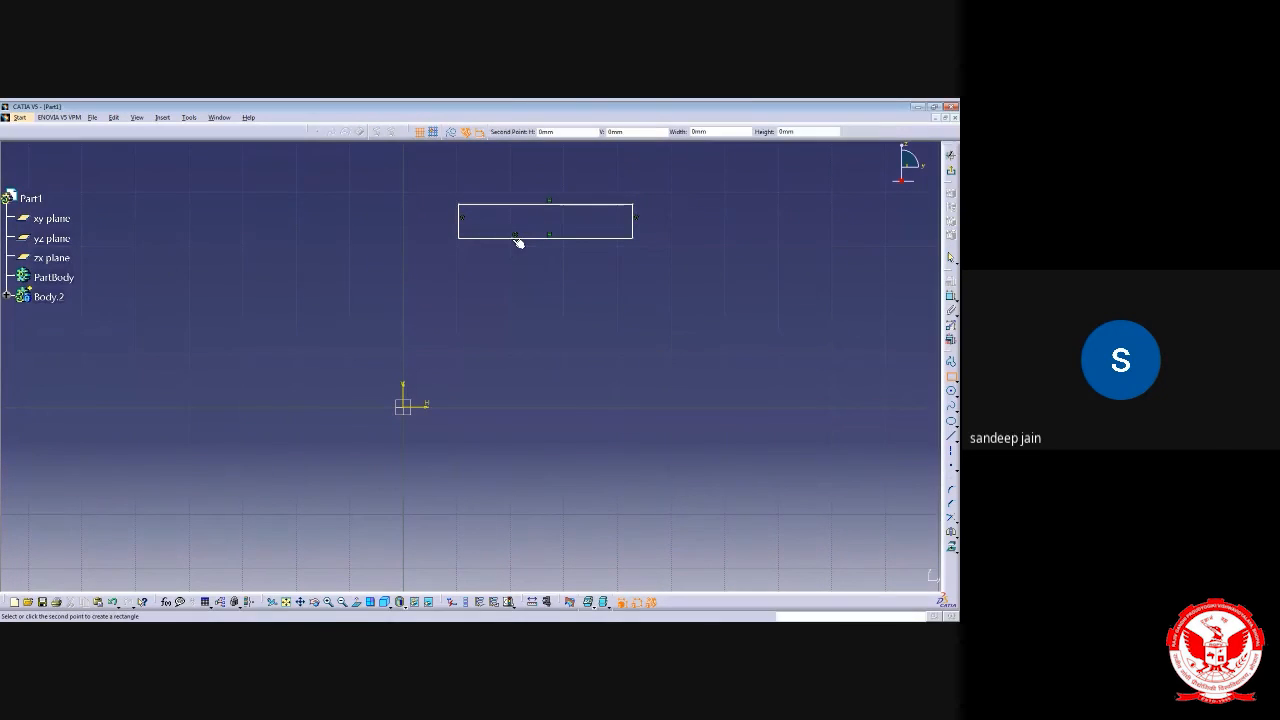
{"action": "left_click", "coordinate": [548, 407]}
{"action": "middle_click_drag", "start_coordinate": [686, 414], "coordinate": [653, 400]}
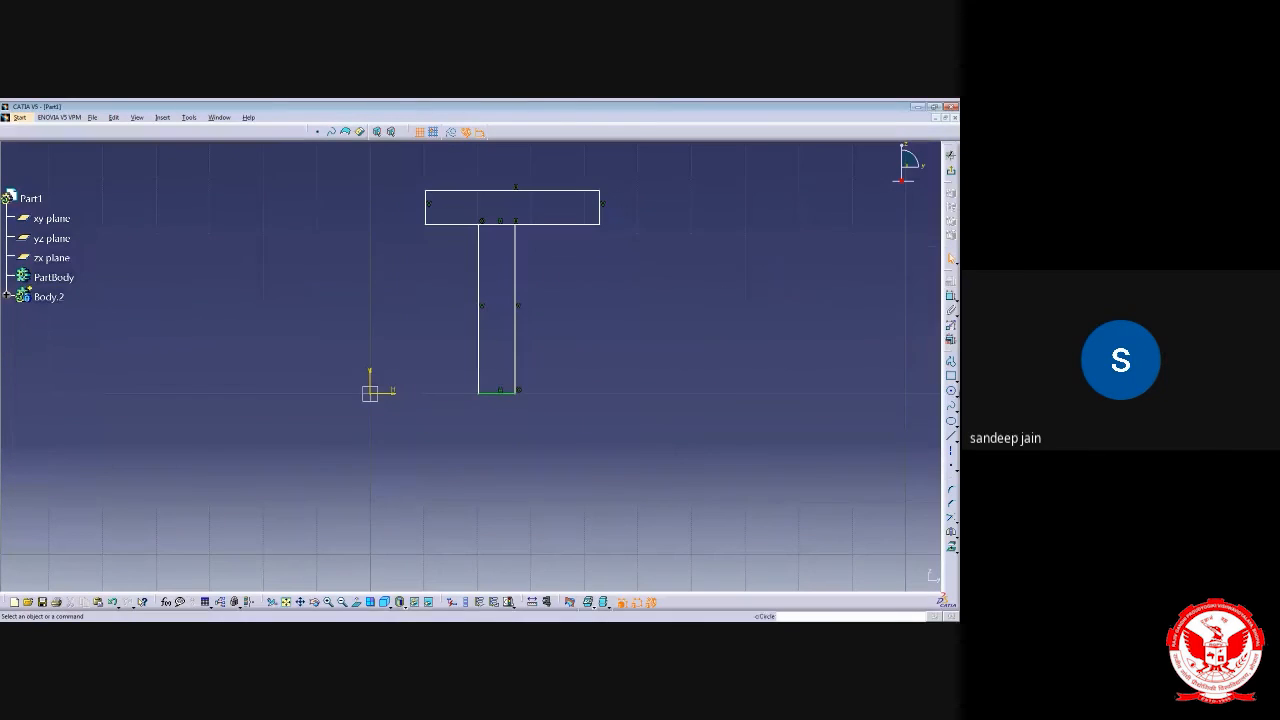
Sketch the bottom flange rectangle below the web, starting on the horizontal axis and matching the top flange's width of about 33 mm
{"action": "left_click", "coordinate": [952, 377]}
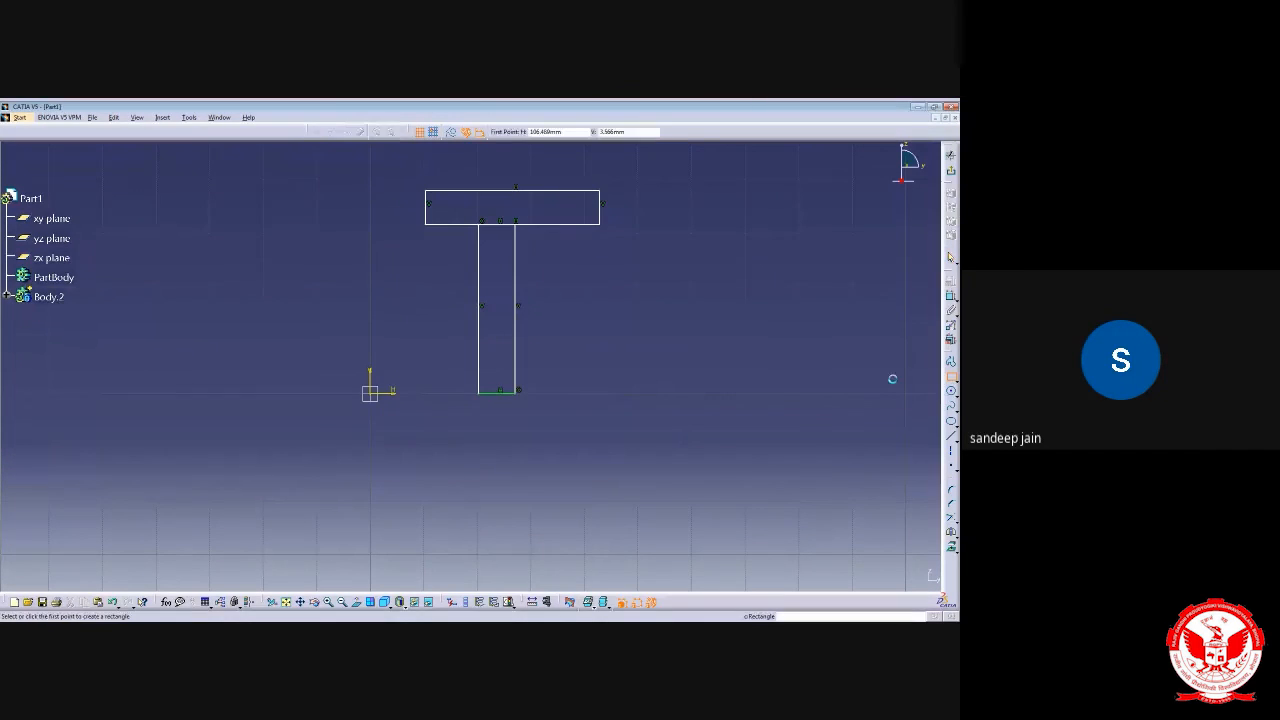
{"action": "left_click", "coordinate": [427, 392]}
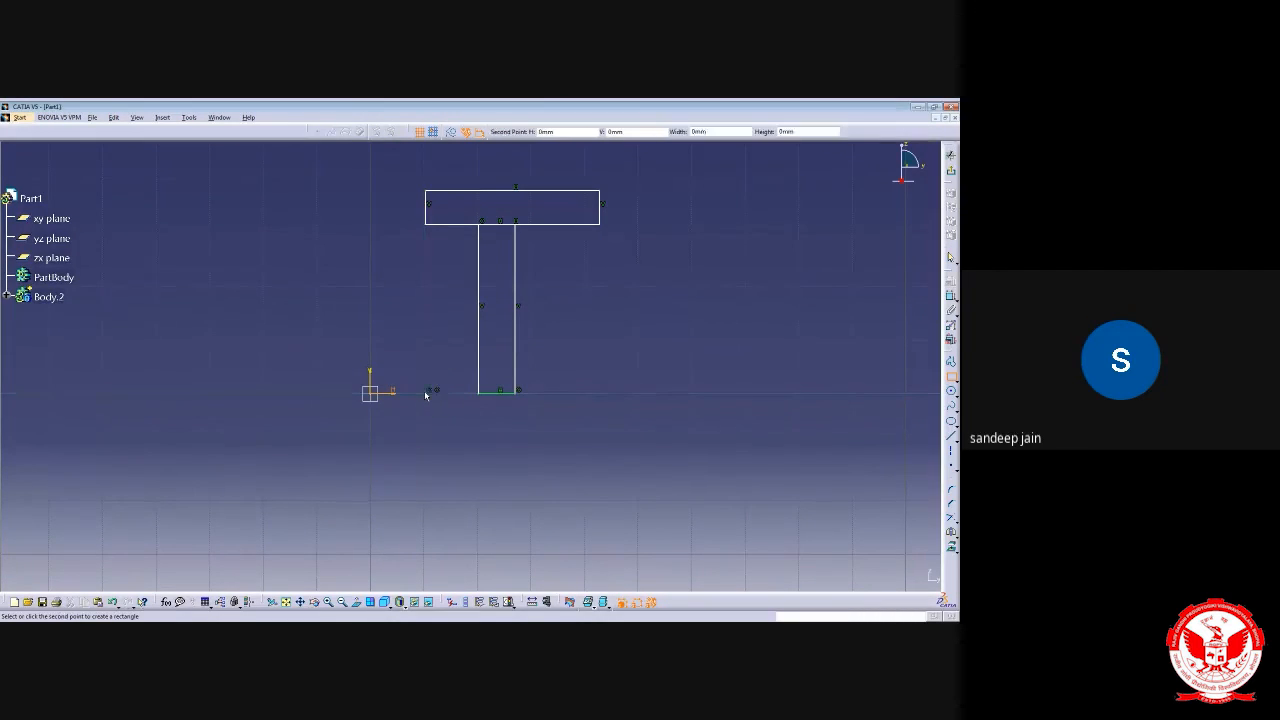
{"action": "left_click", "coordinate": [601, 428]}
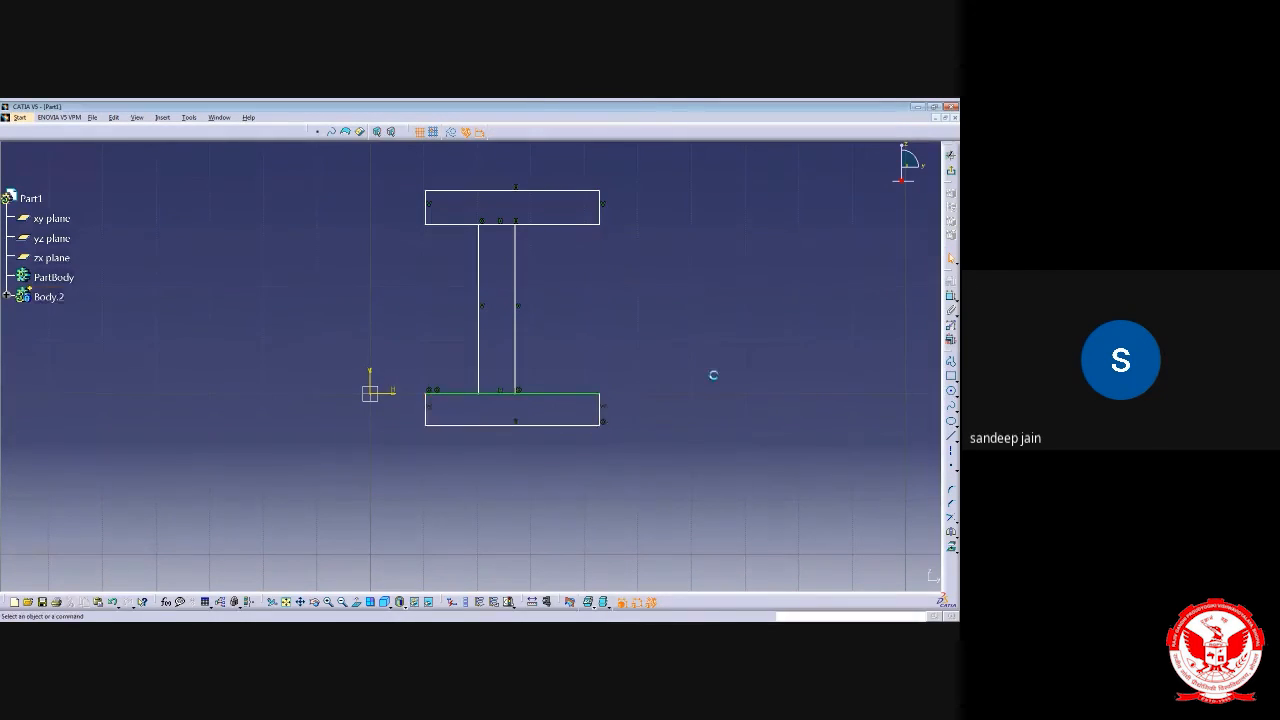
{"action": "middle_click_drag", "start_coordinate": [711, 371], "coordinate": [644, 386]}
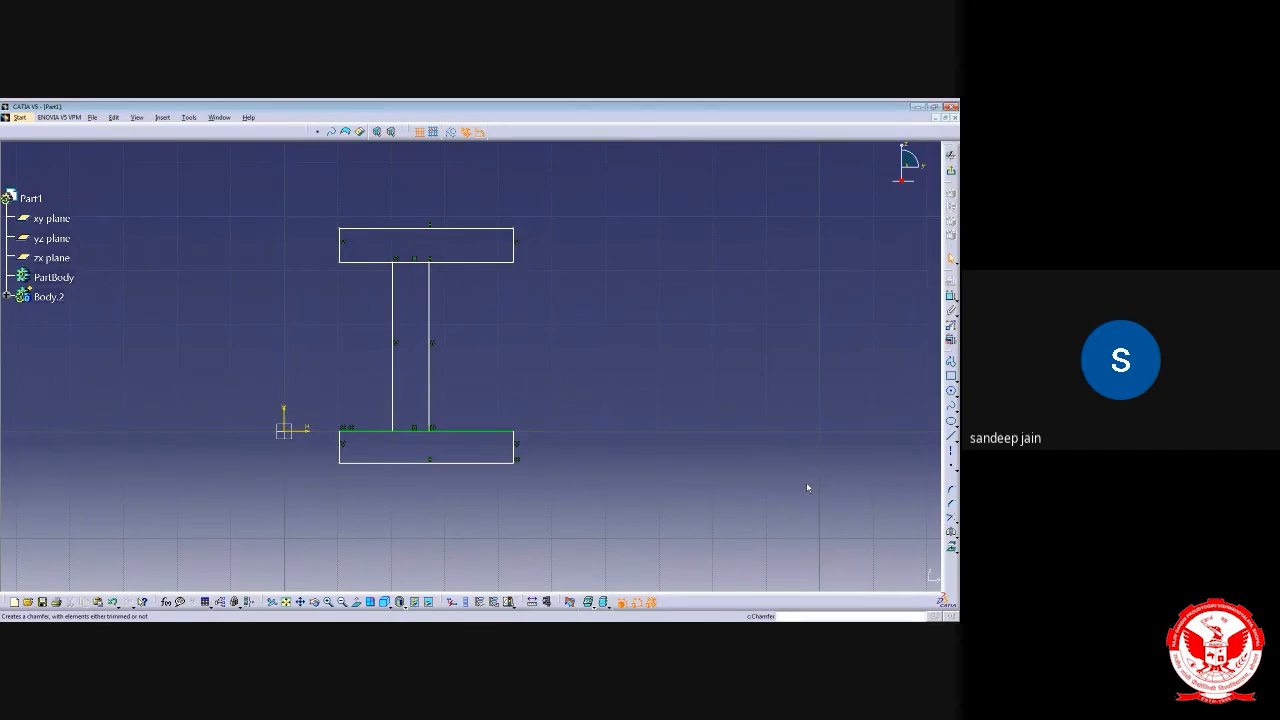
Remove the line segments between the web and both flanges with Quick Trim to form a single I-shaped outline
{"action": "middle_click_drag", "start_coordinate": [838, 470], "coordinate": [768, 453]}
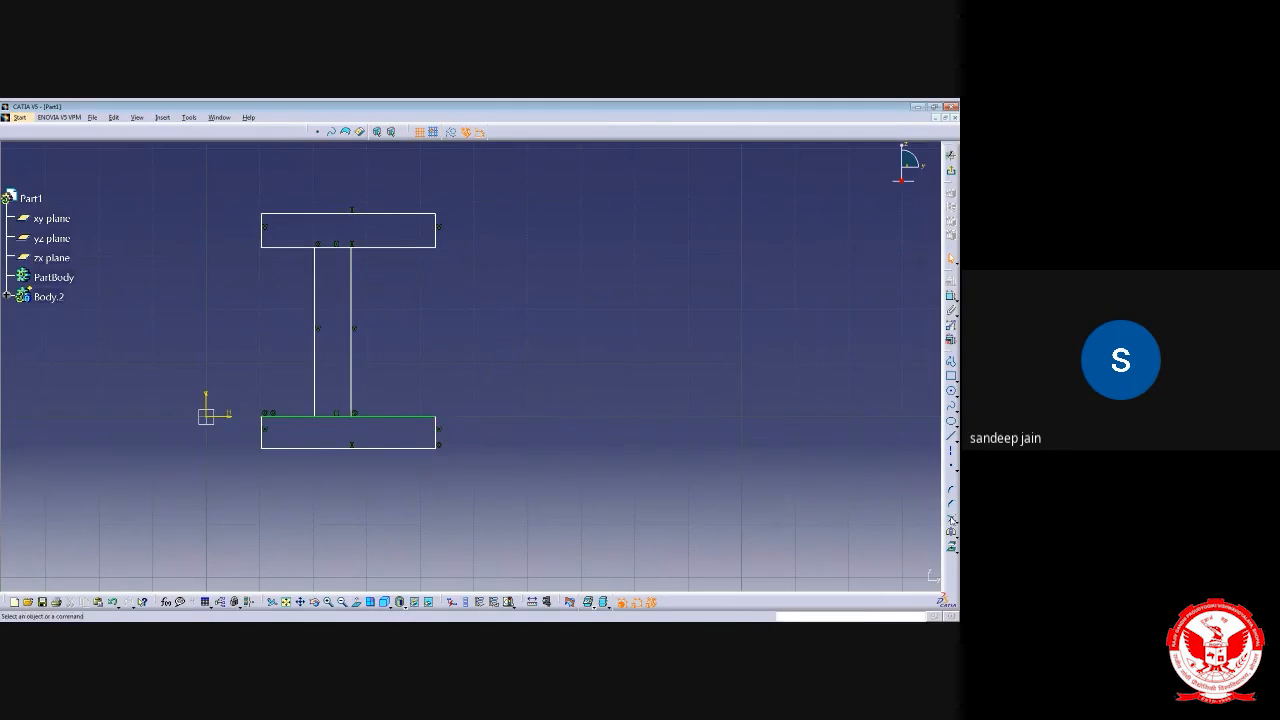
{"action": "left_click", "coordinate": [954, 523]}
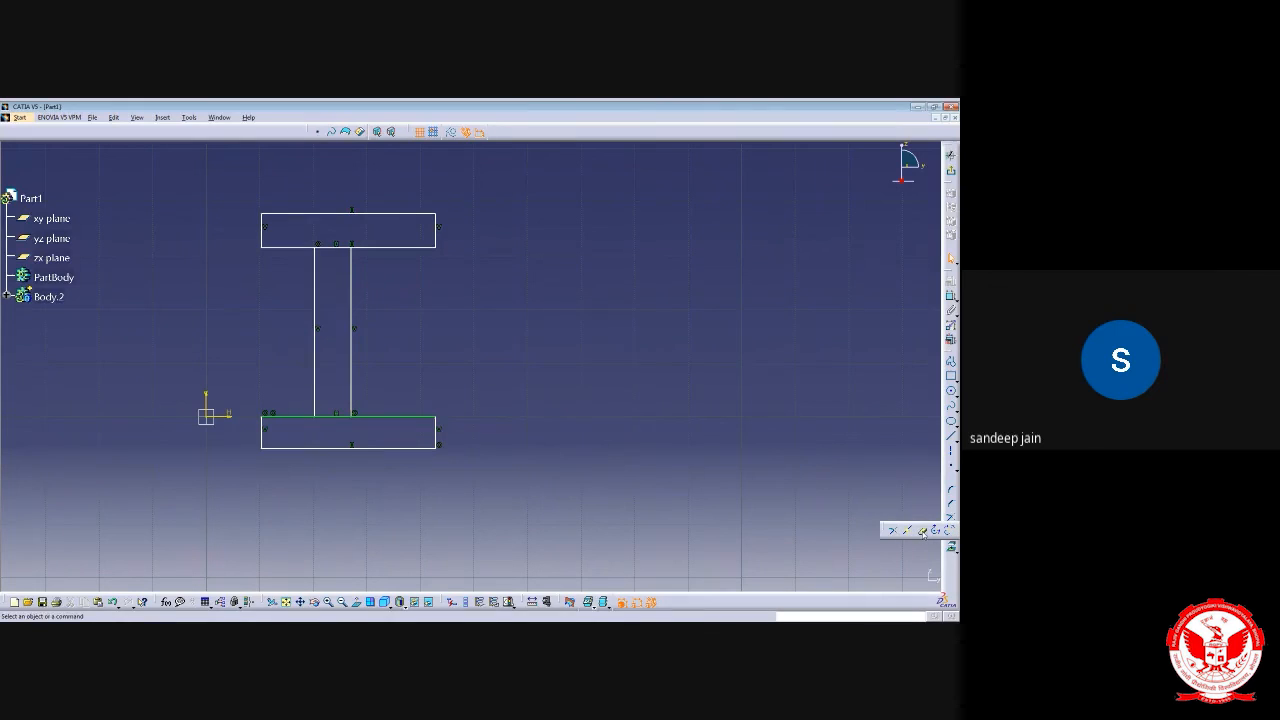
{"action": "left_click", "coordinate": [922, 531]}
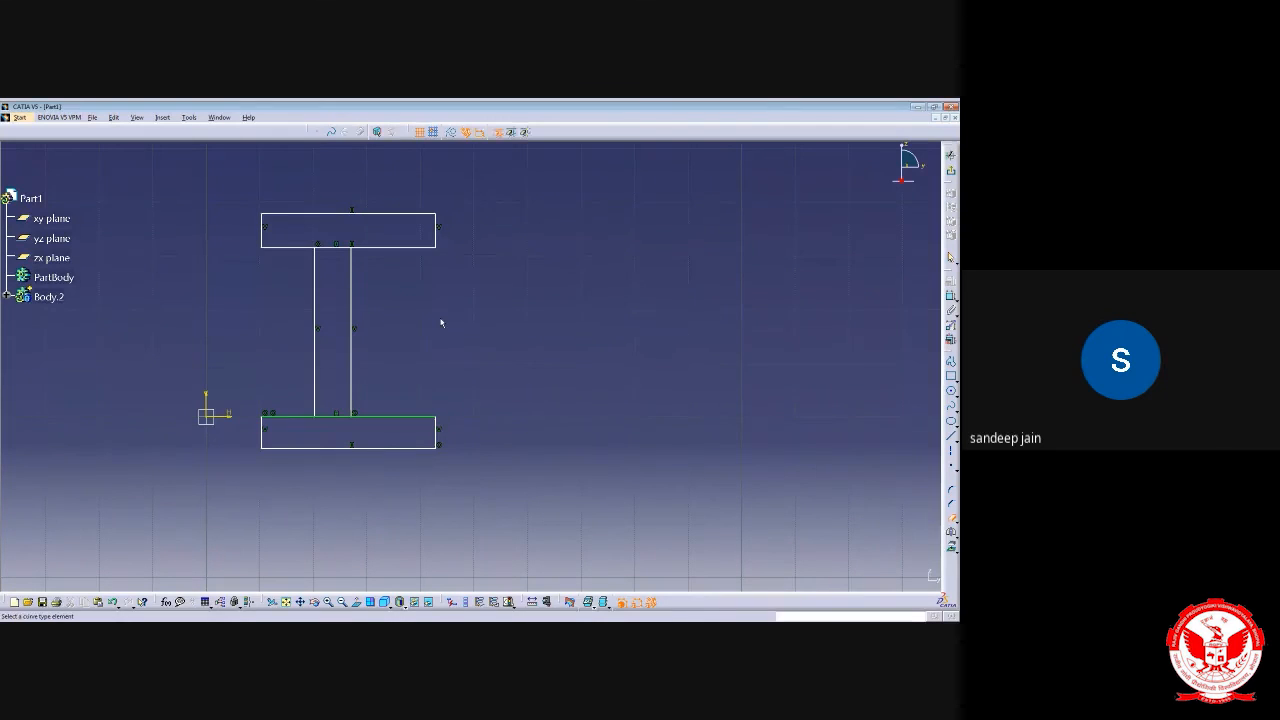
{"action": "left_click", "coordinate": [334, 247]}
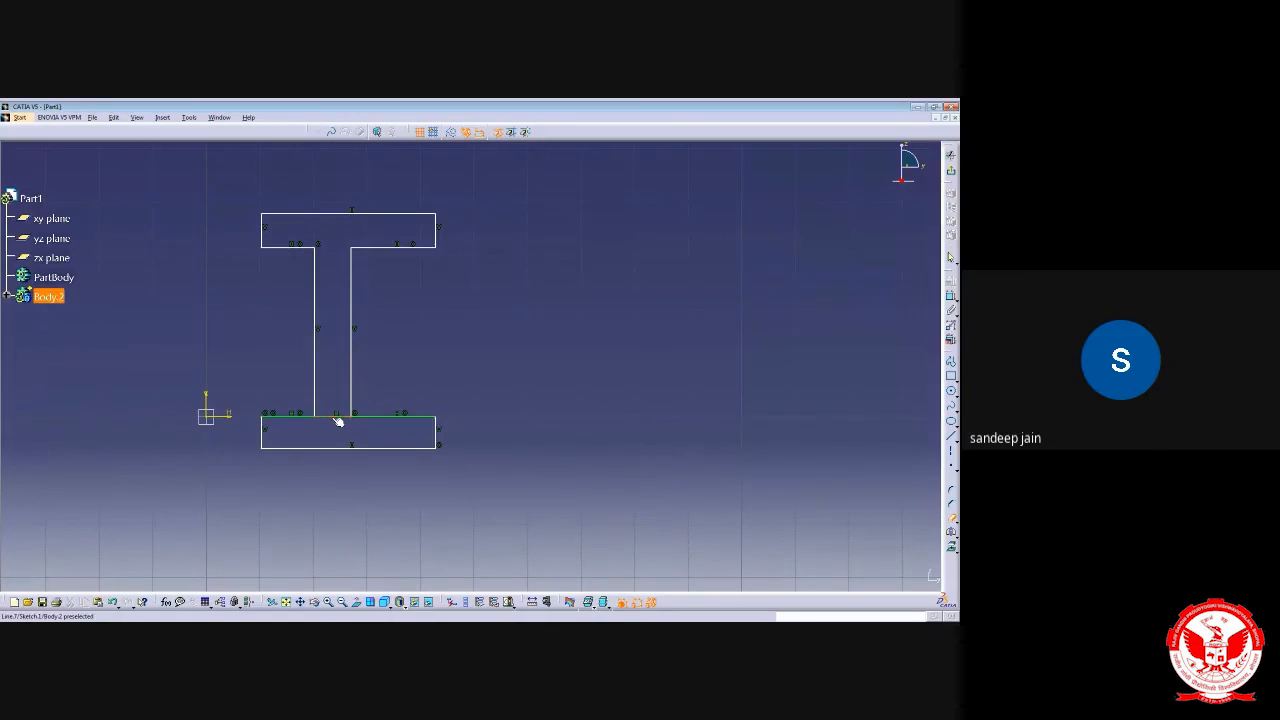
{"action": "left_click", "coordinate": [334, 416]}
Dimension the top flange's width between its two vertical end edges, placing the dimension above the profile
{"action": "mouse_move", "coordinate": [597, 331]}
{"action": "middle_mouse_down"}
{"action": "mouse_move", "coordinate": [541, 329]}
{"action": "mouse_move", "coordinate": [552, 344]}
{"action": "middle_mouse_up"}
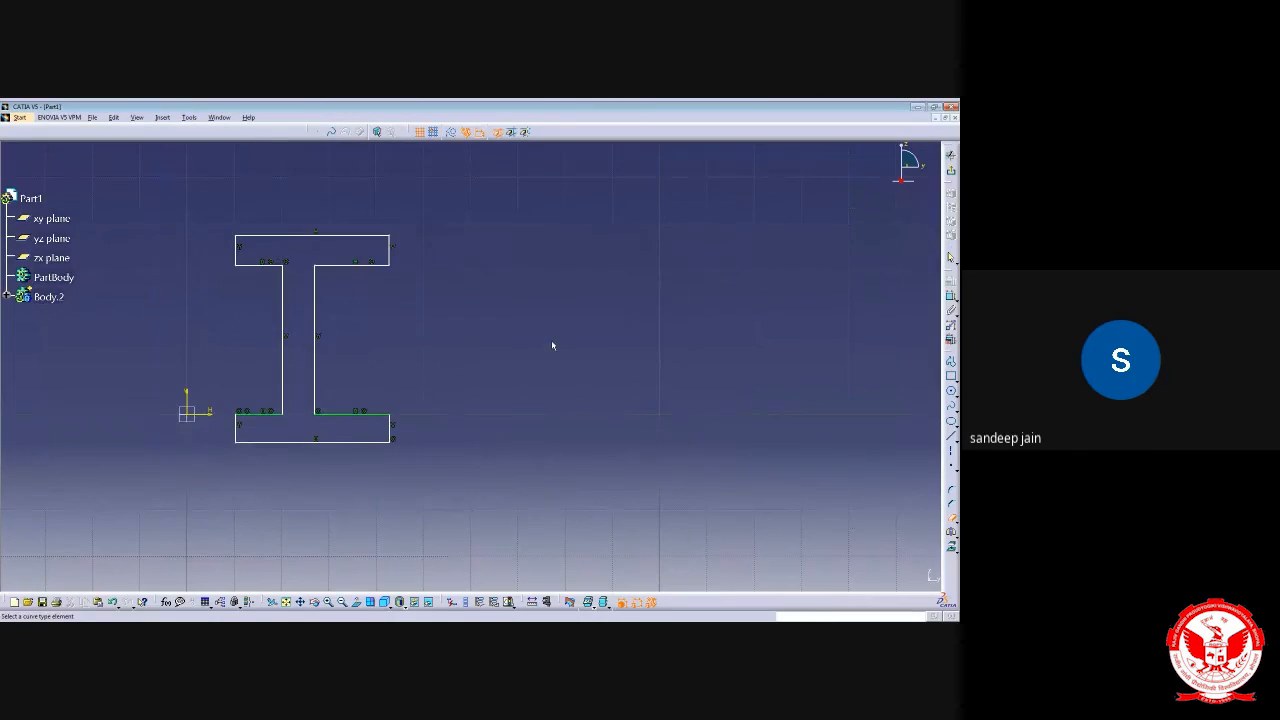
{"action": "middle_click_drag", "start_coordinate": [447, 334], "coordinate": [447, 340]}
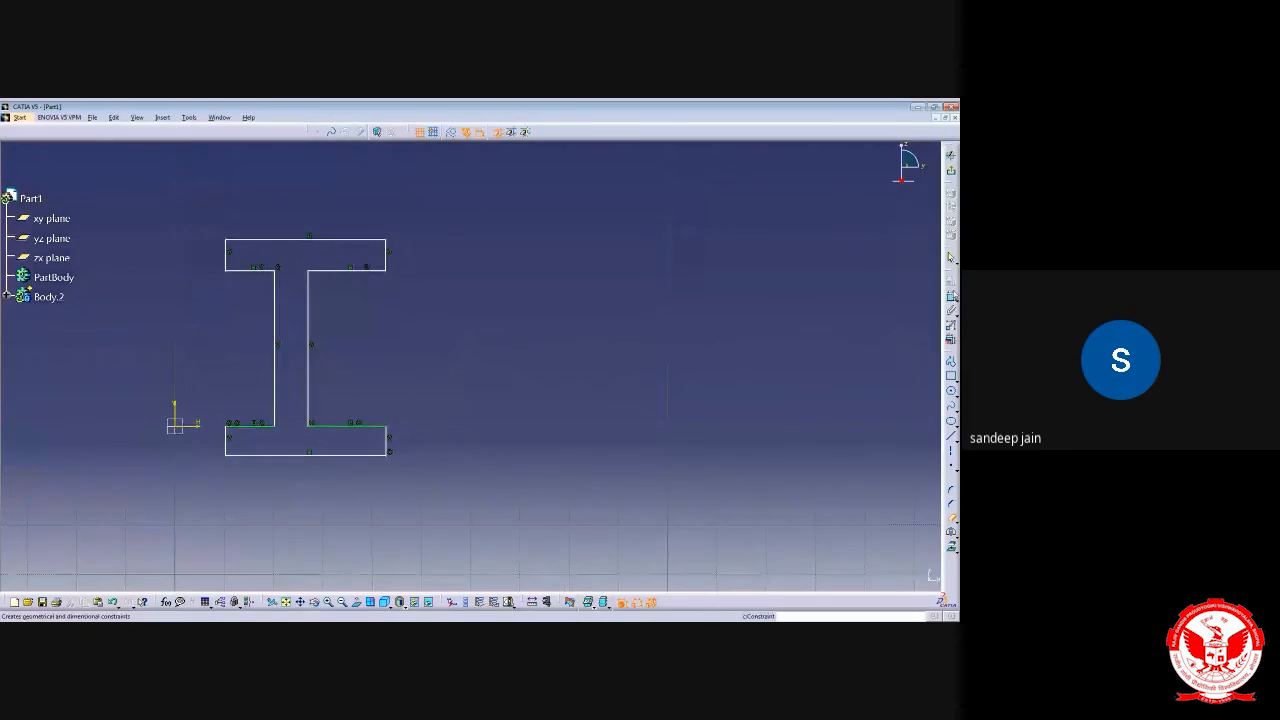
{"action": "left_click", "coordinate": [951, 297]}
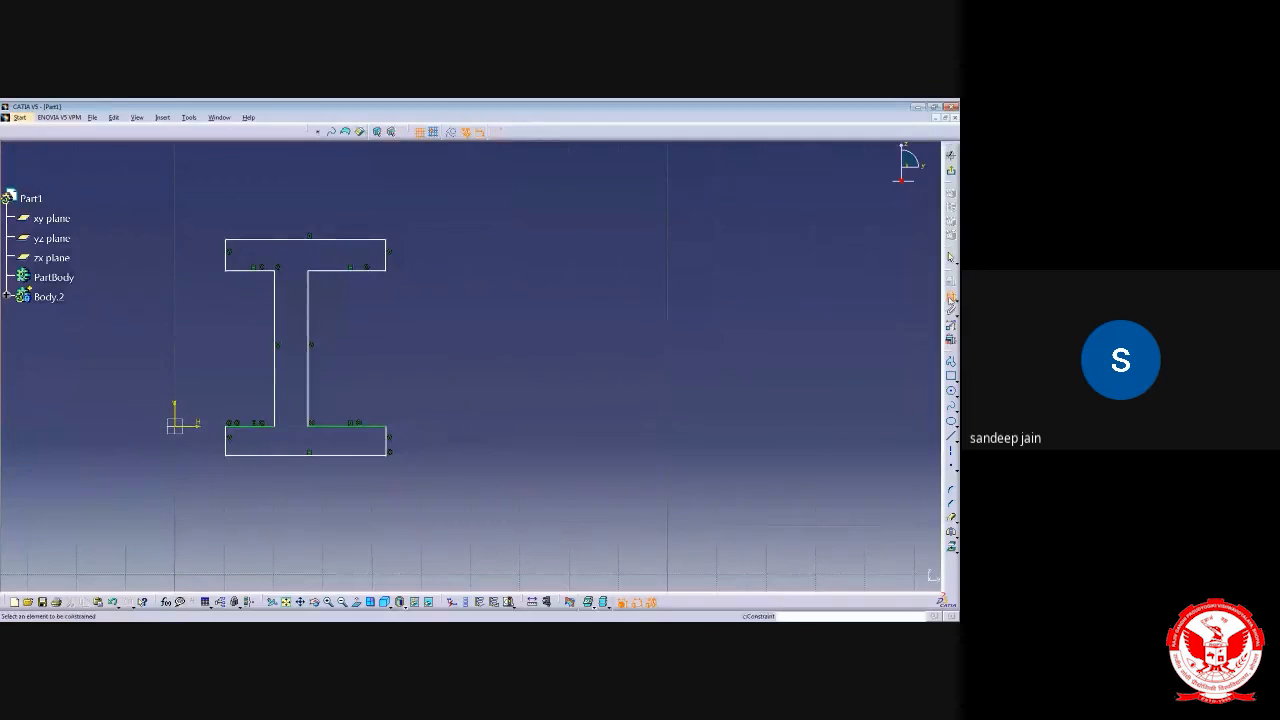
{"action": "left_click", "coordinate": [385, 258]}
{"action": "left_click", "coordinate": [227, 257]}
{"action": "left_click", "coordinate": [307, 191]}
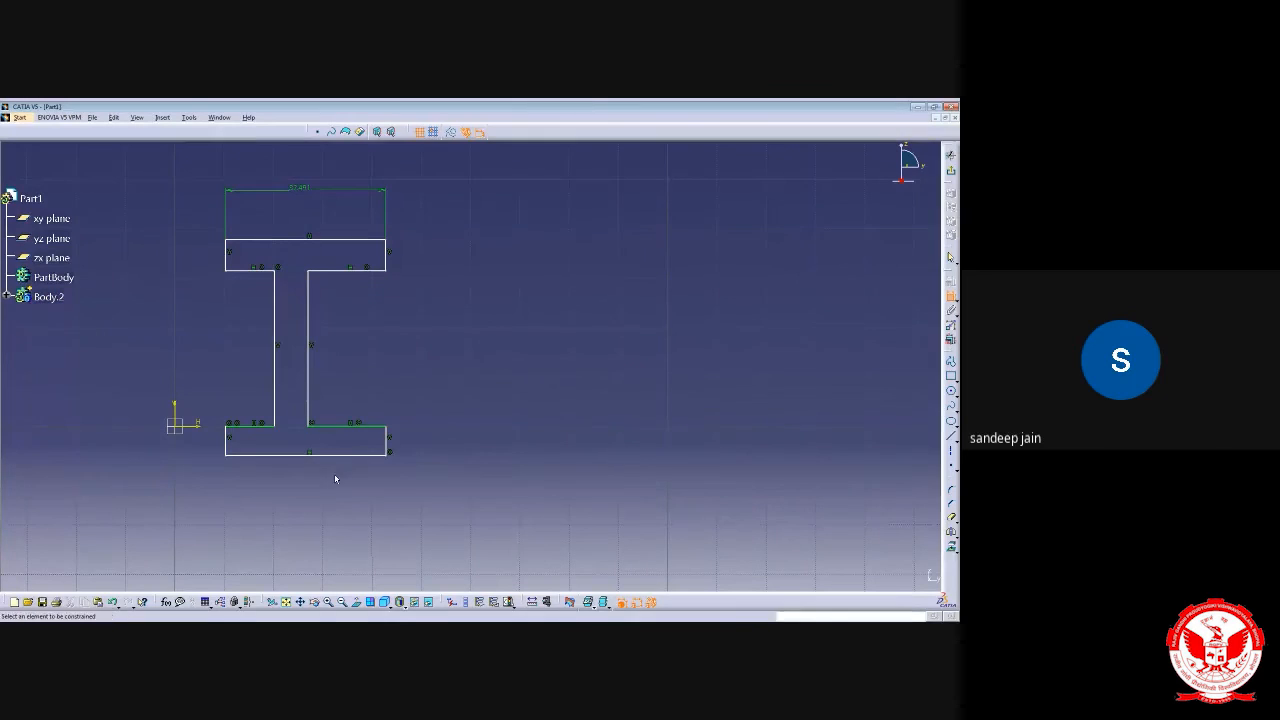
{"action": "left_click", "coordinate": [227, 443]}
{"action": "left_click", "coordinate": [385, 445]}
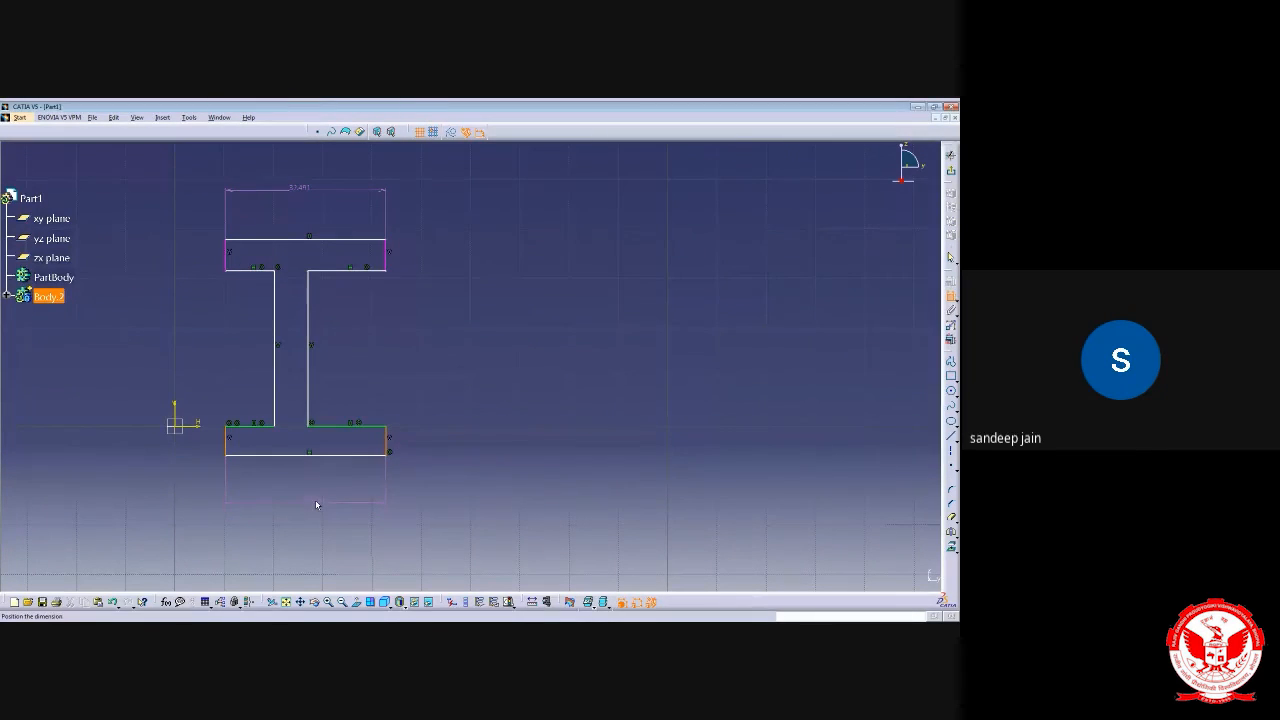
{"action": "key", "text": "Escape"}
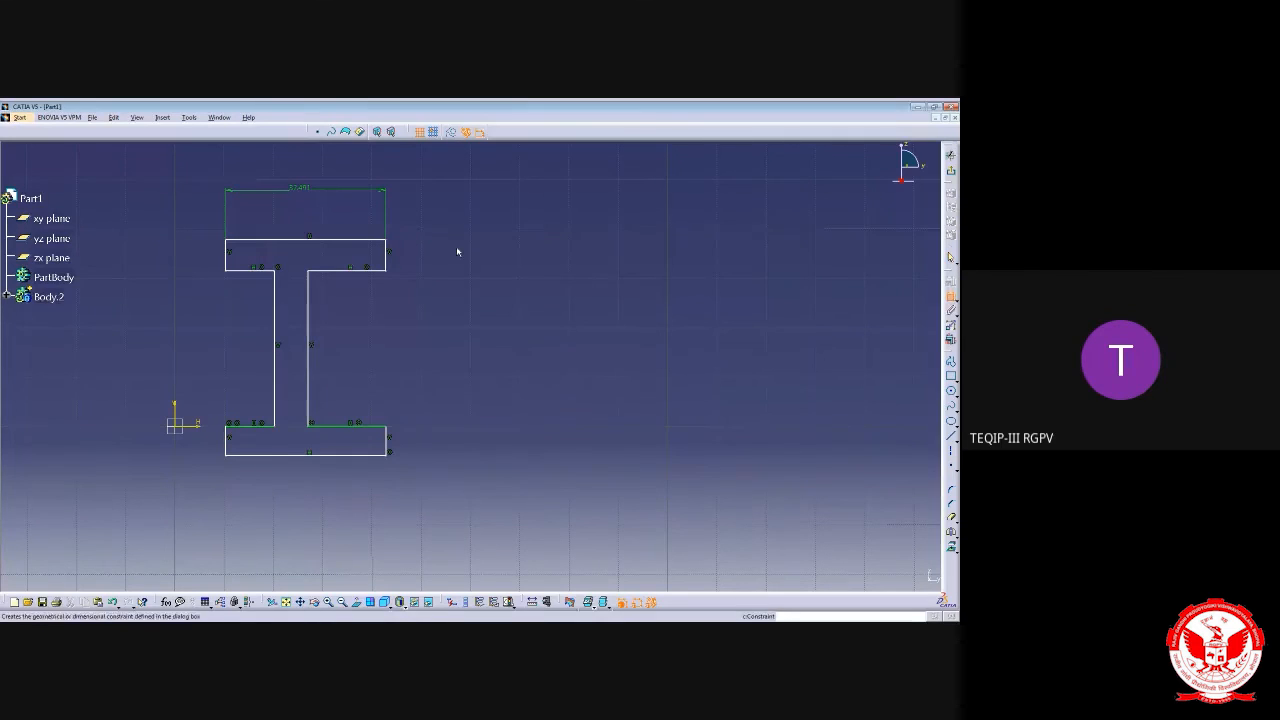
Dimension the web's thickness between its two vertical edges, placing the dimension inside the web
{"action": "left_click", "coordinate": [276, 303]}
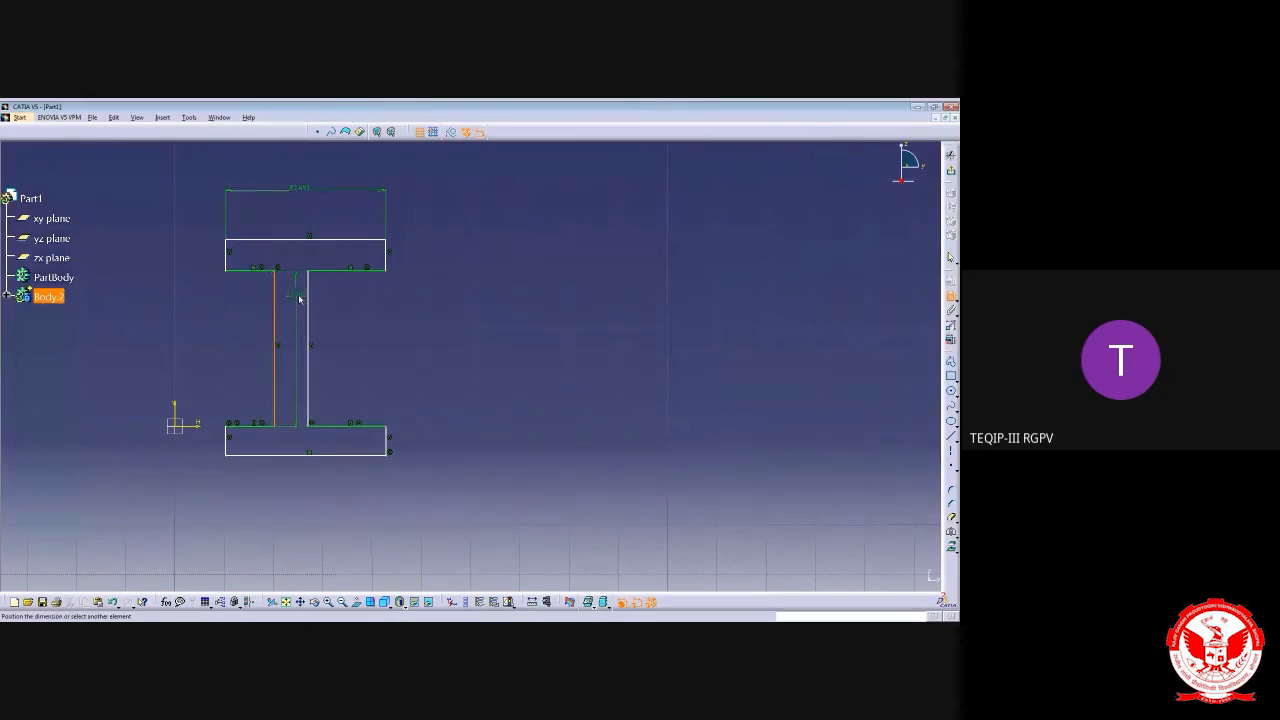
{"action": "left_click", "coordinate": [308, 298]}
{"action": "left_click", "coordinate": [291, 318]}
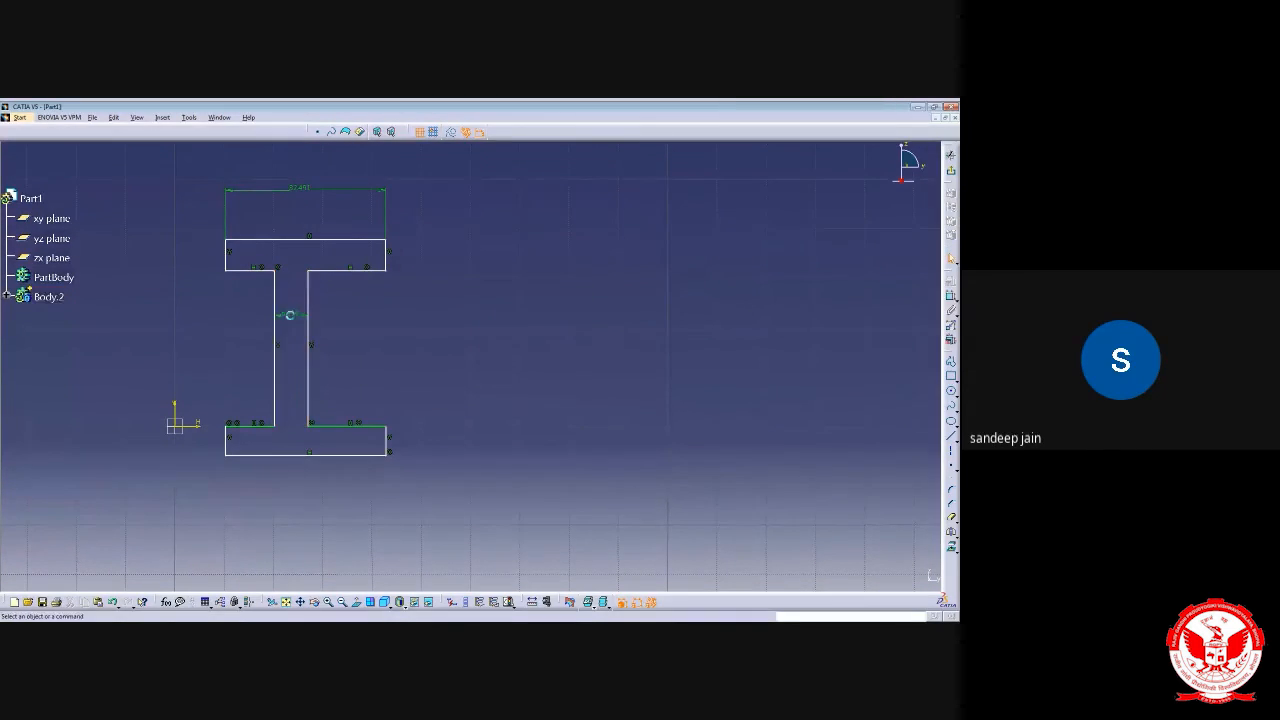
{"action": "left_click", "coordinate": [951, 296]}
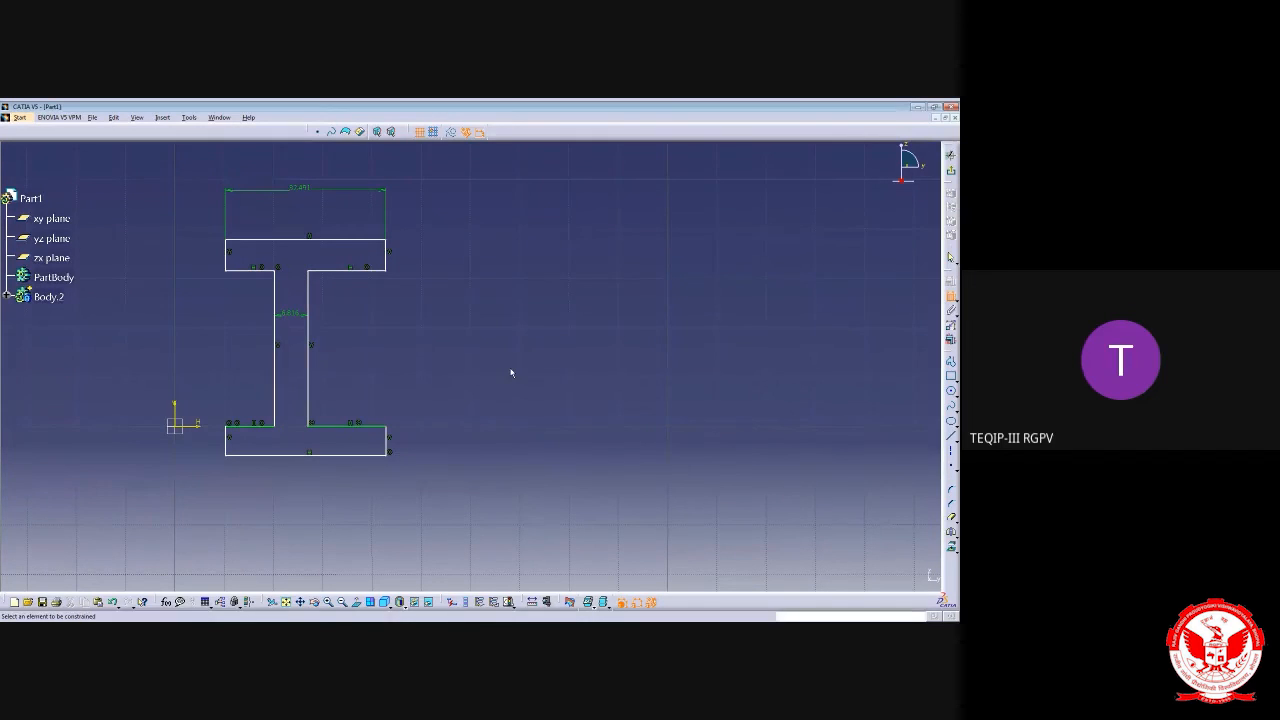
Dimension the thickness of the bottom flange and of the top flange, placing both dimensions beyond the flanges' ends on the side away from the origin
{"action": "left_click", "coordinate": [353, 455]}
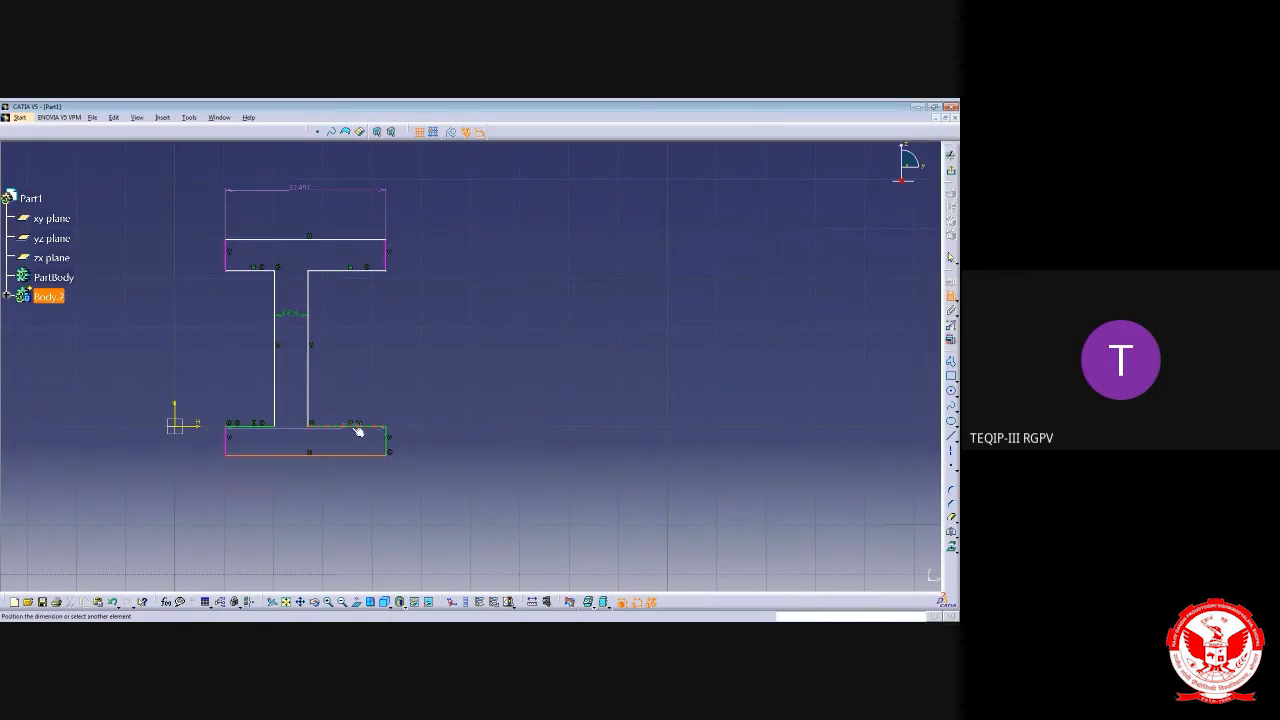
{"action": "left_click", "coordinate": [430, 443]}
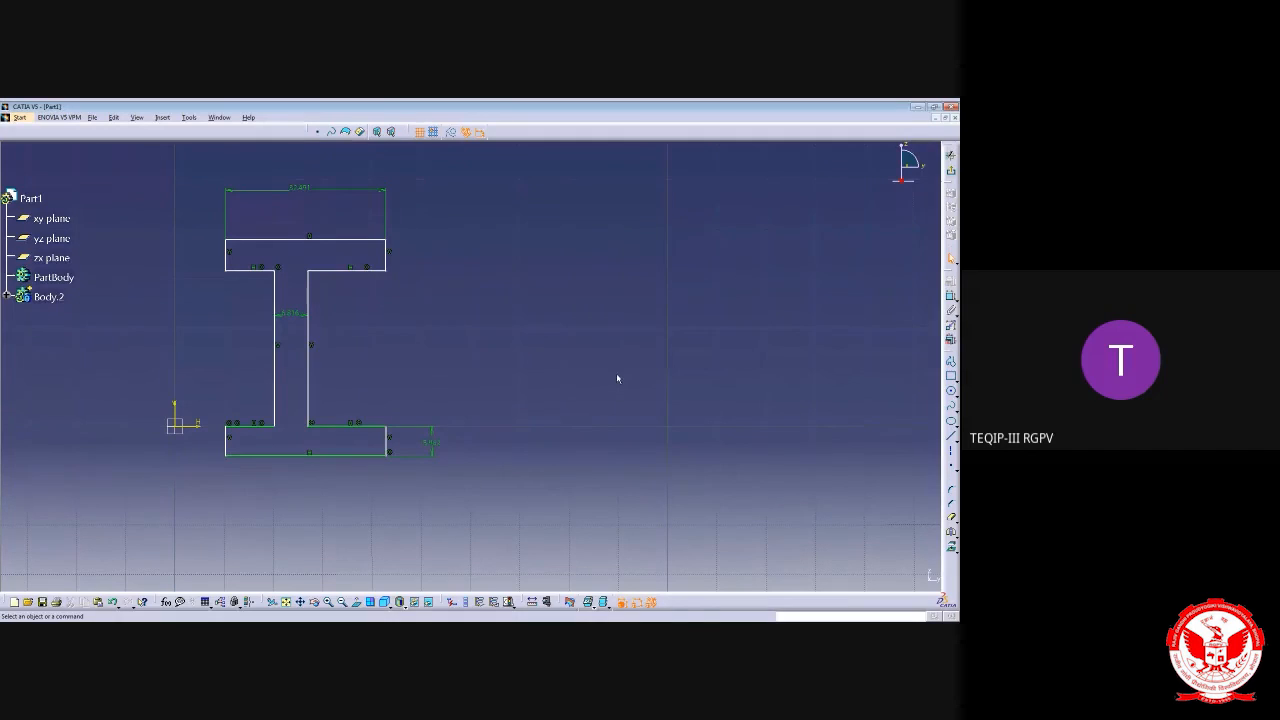
{"action": "left_click", "coordinate": [350, 277]}
{"action": "left_click", "coordinate": [343, 240]}
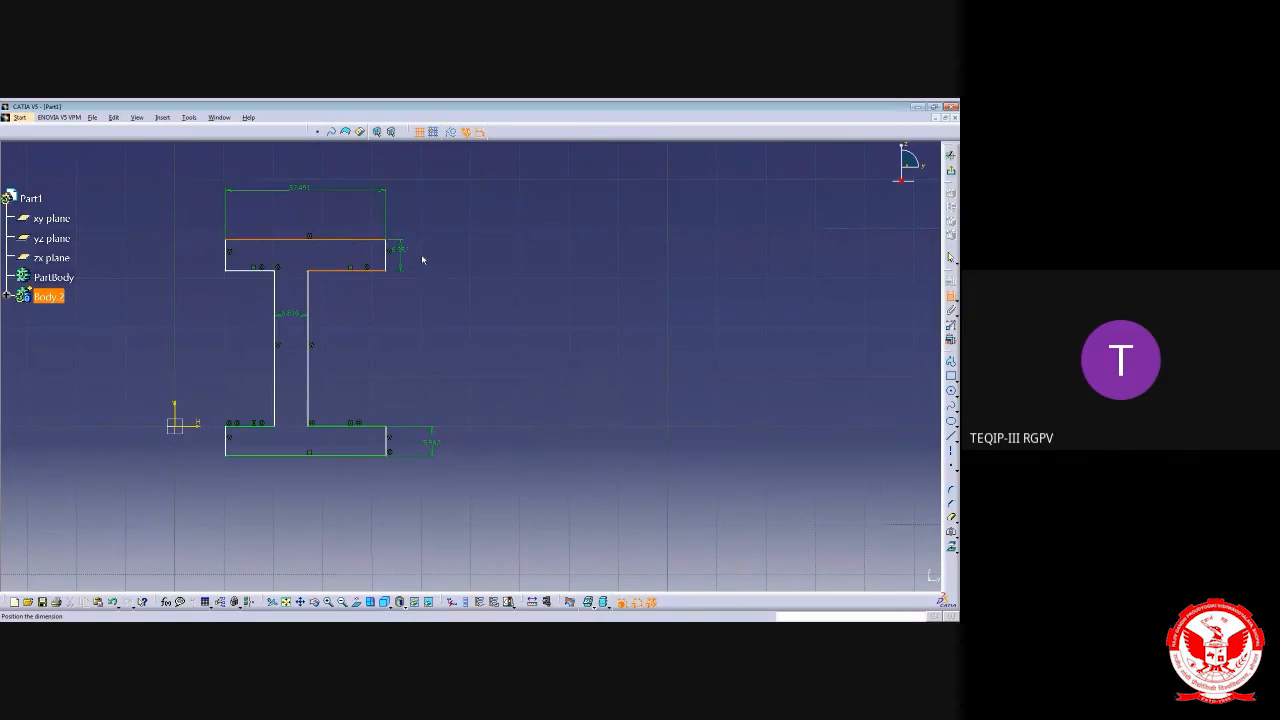
{"action": "left_click", "coordinate": [429, 258]}
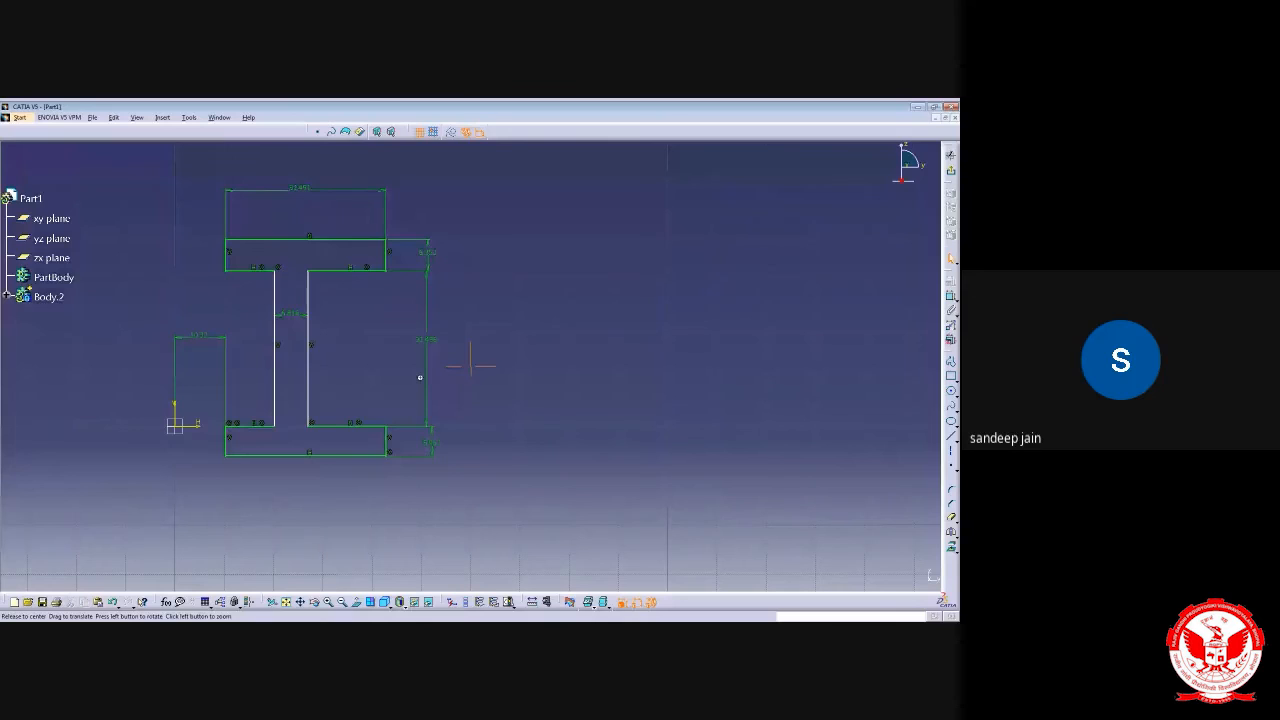
Undo the last change to the profile's distance from the vertical axis
{"action": "middle_click_drag", "start_coordinate": [470, 365], "coordinate": [475, 380]}
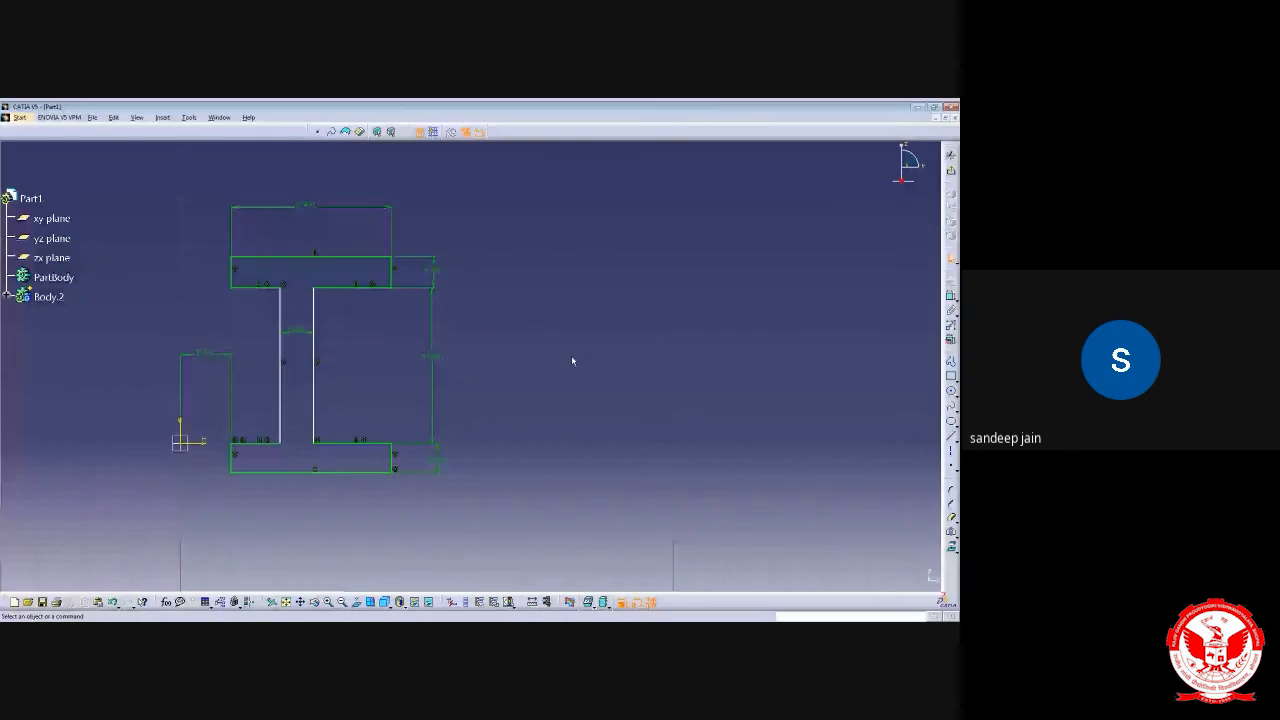
{"action": "left_click", "coordinate": [951, 296]}
{"action": "left_click", "coordinate": [280, 376]}
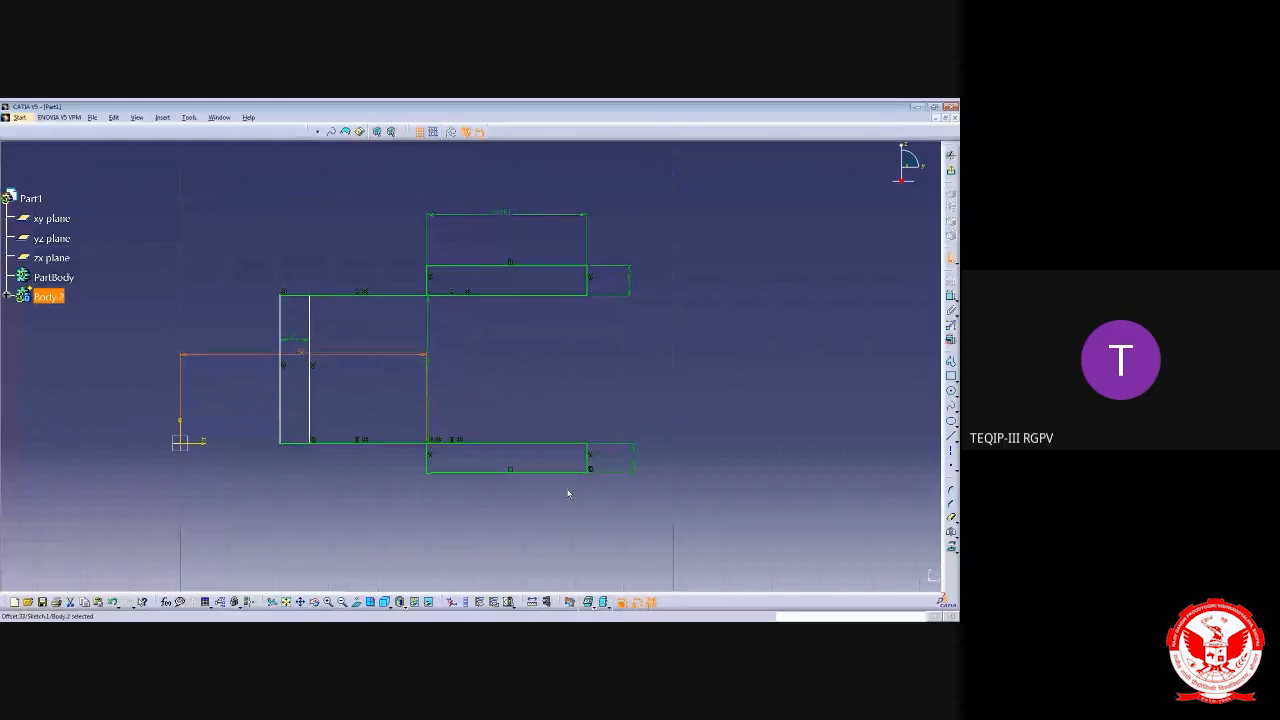
{"action": "key", "text": "ctrl+z"}
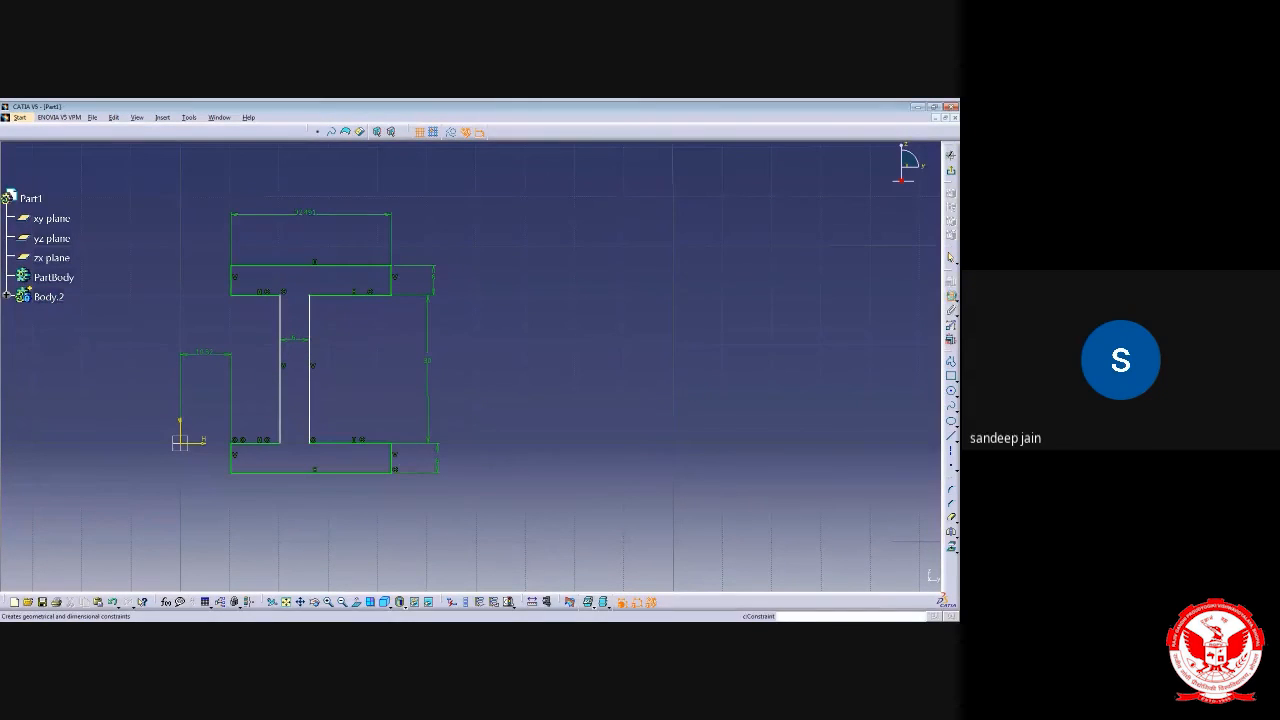
Dimension the horizontal distance from the web's right edge to the top flange's right end edge and set it to 16 mm
{"action": "left_click", "coordinate": [315, 317]}
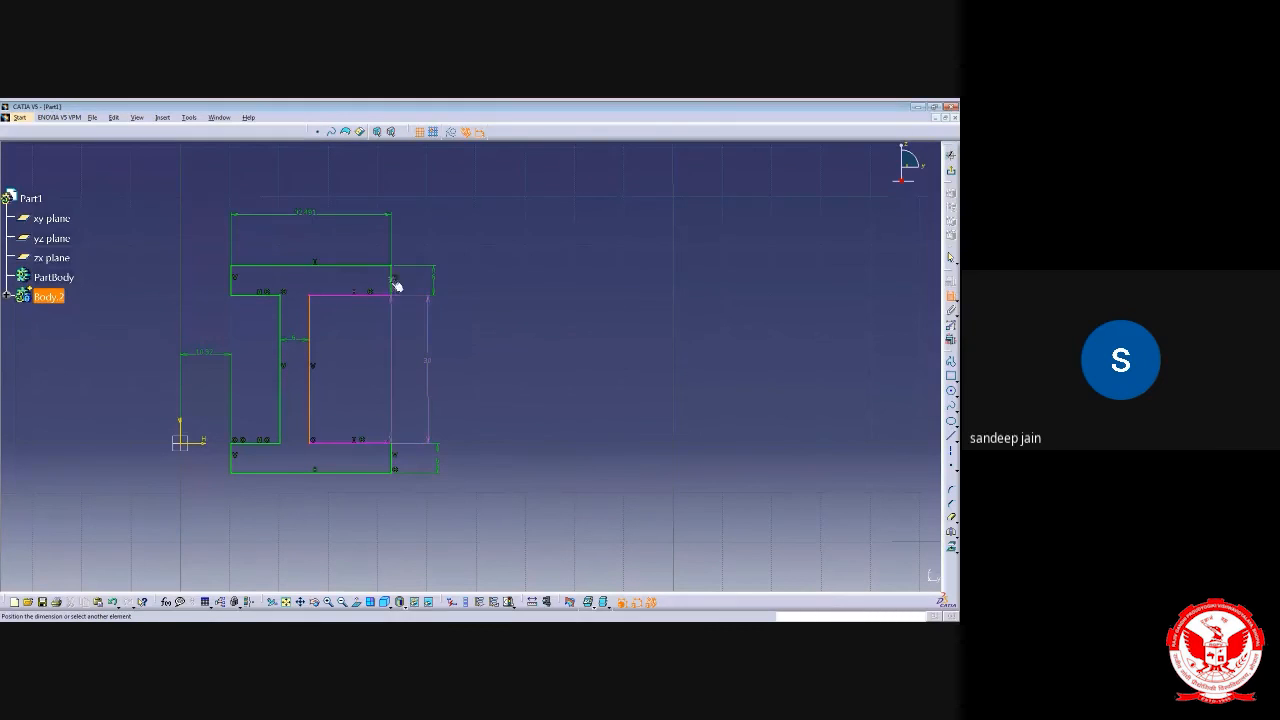
{"action": "left_click", "coordinate": [357, 333]}
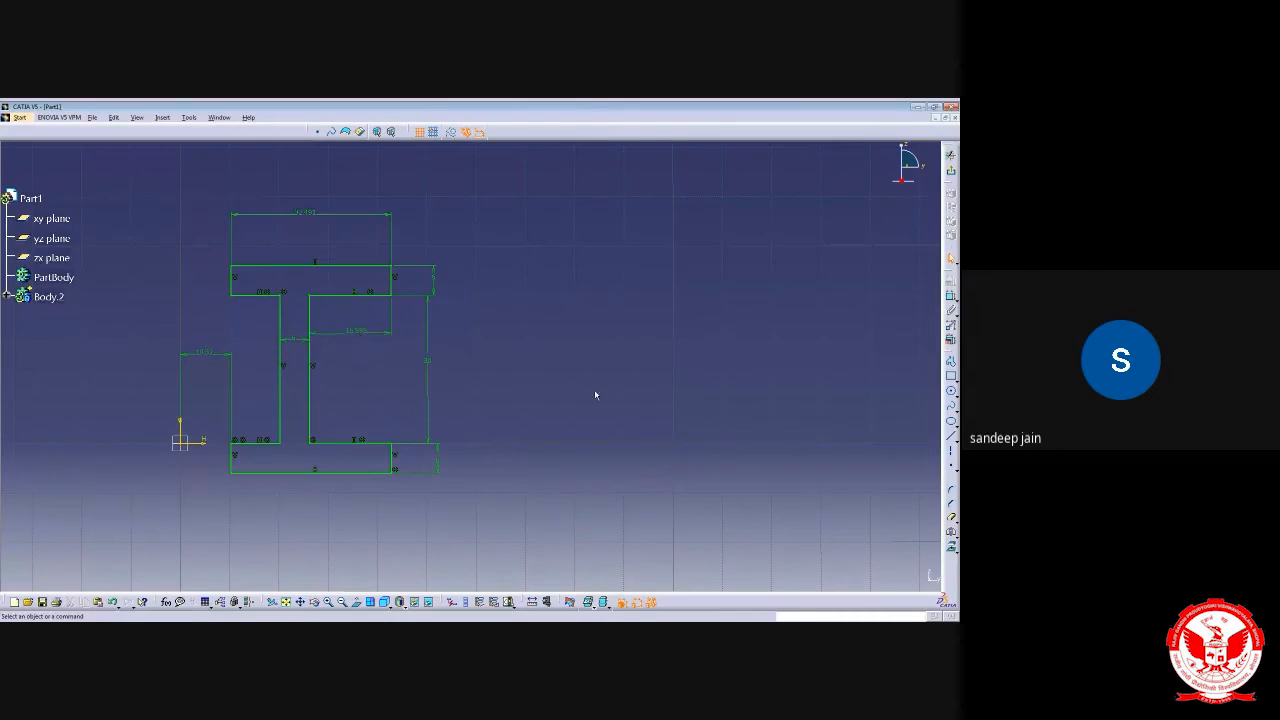
{"action": "double_click", "coordinate": [355, 333]}
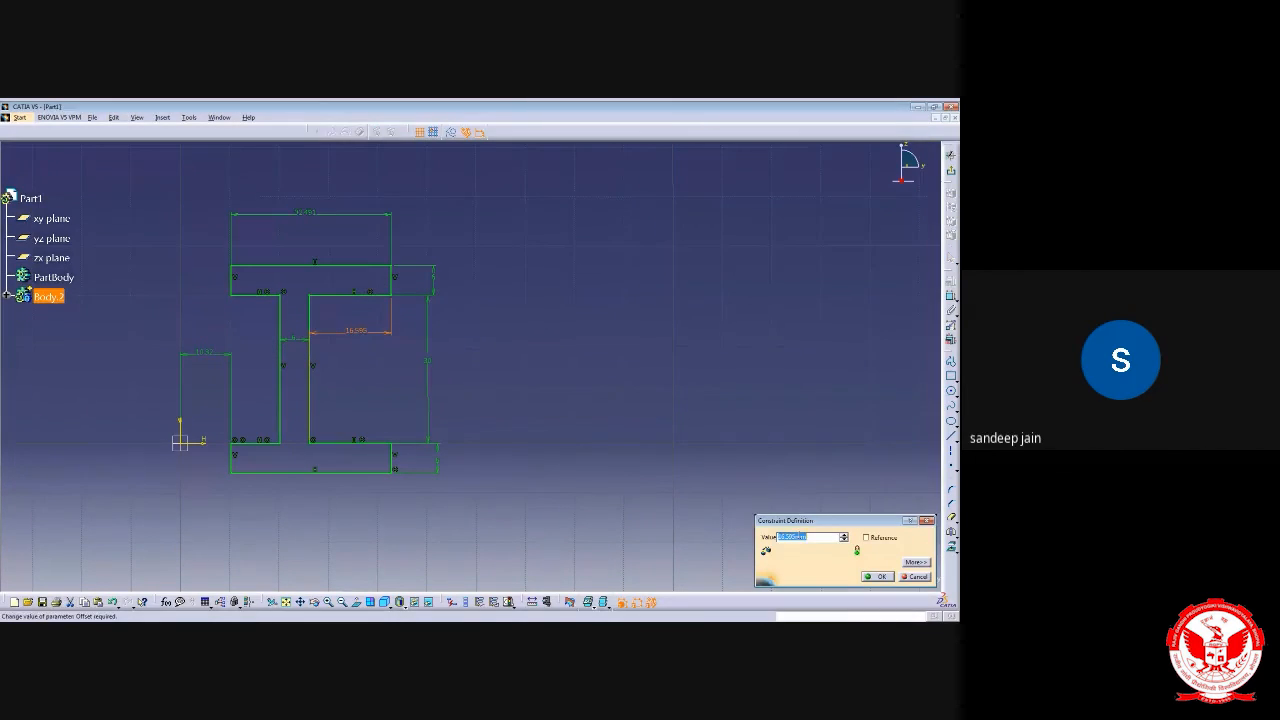
{"action": "type", "text": "16"}
{"action": "key", "text": "Return"}
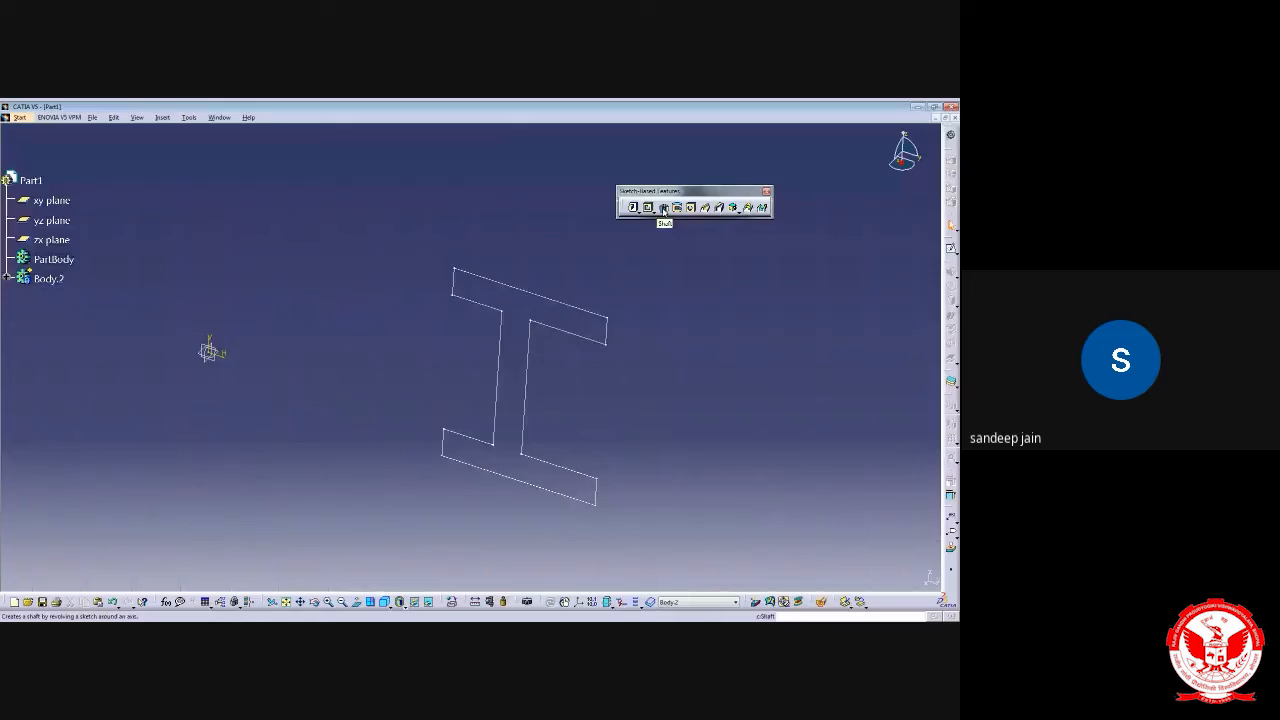
Revolve the I-shaped sketch 360 degrees about the Z axis with the Shaft command to create a flanged ring
{"action": "left_click", "coordinate": [663, 207]}
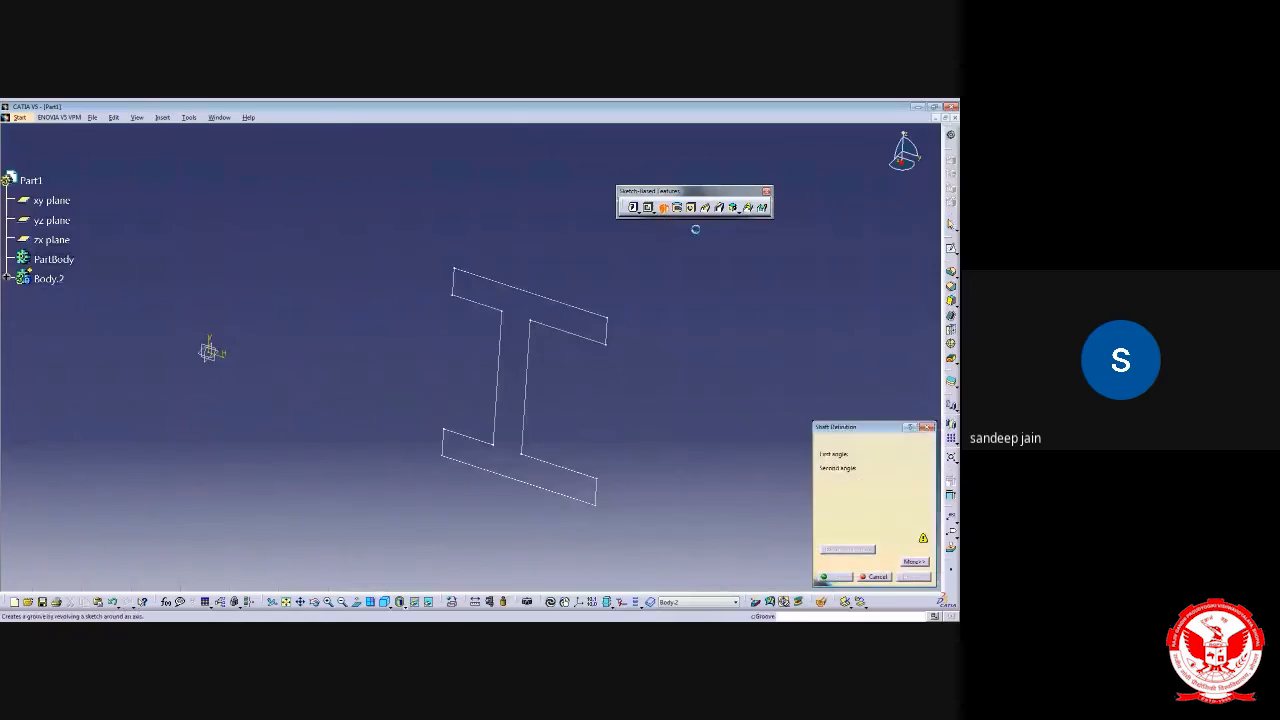
{"action": "left_click", "coordinate": [501, 386]}
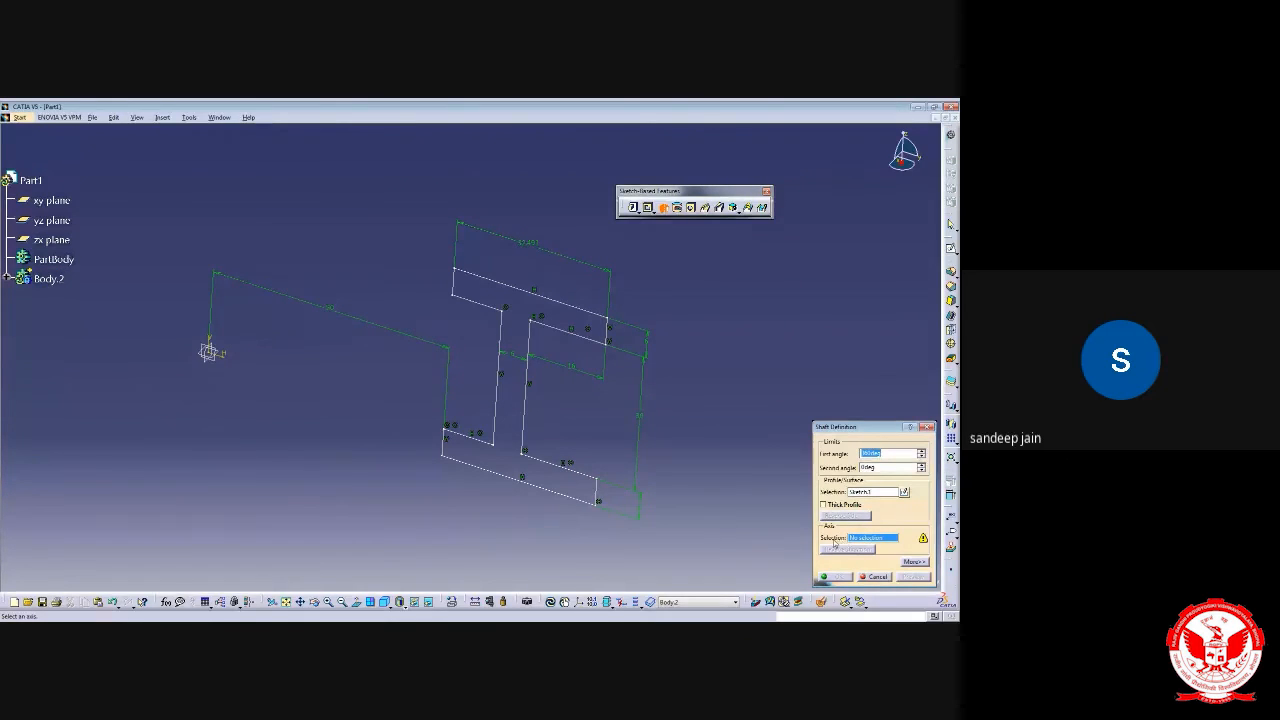
{"action": "right_click", "coordinate": [870, 541]}
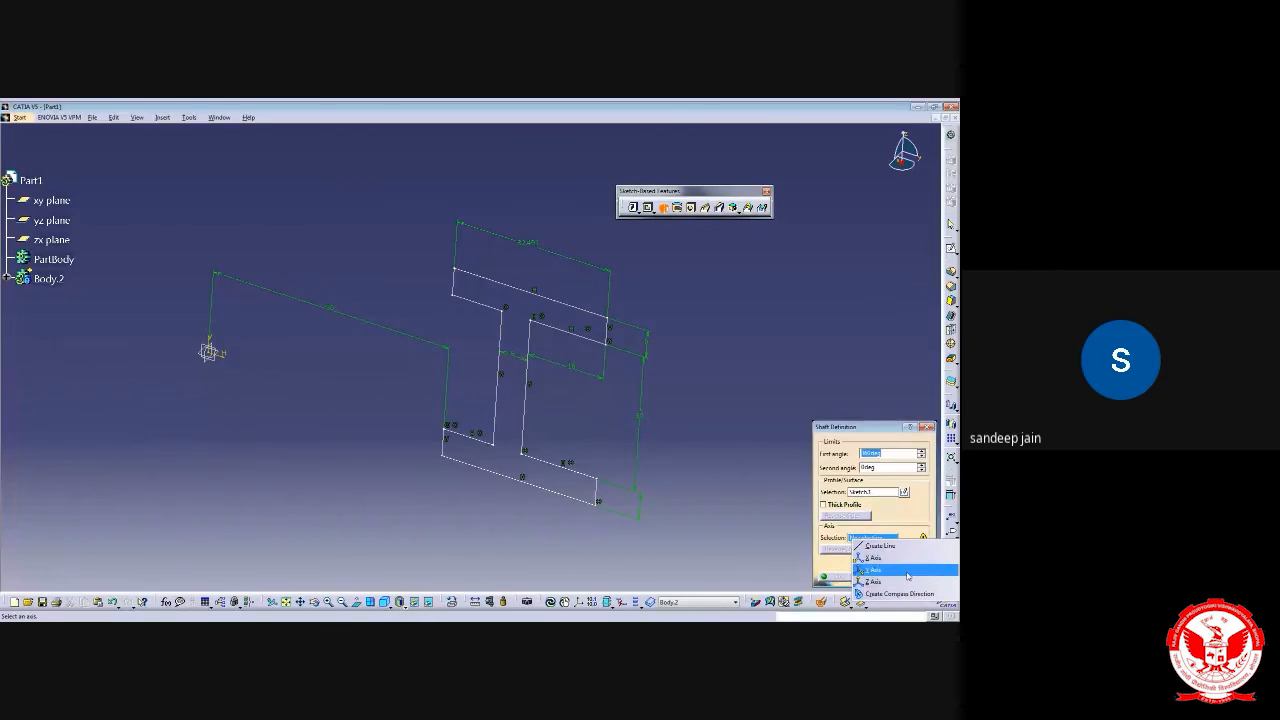
{"action": "left_click", "coordinate": [906, 581]}
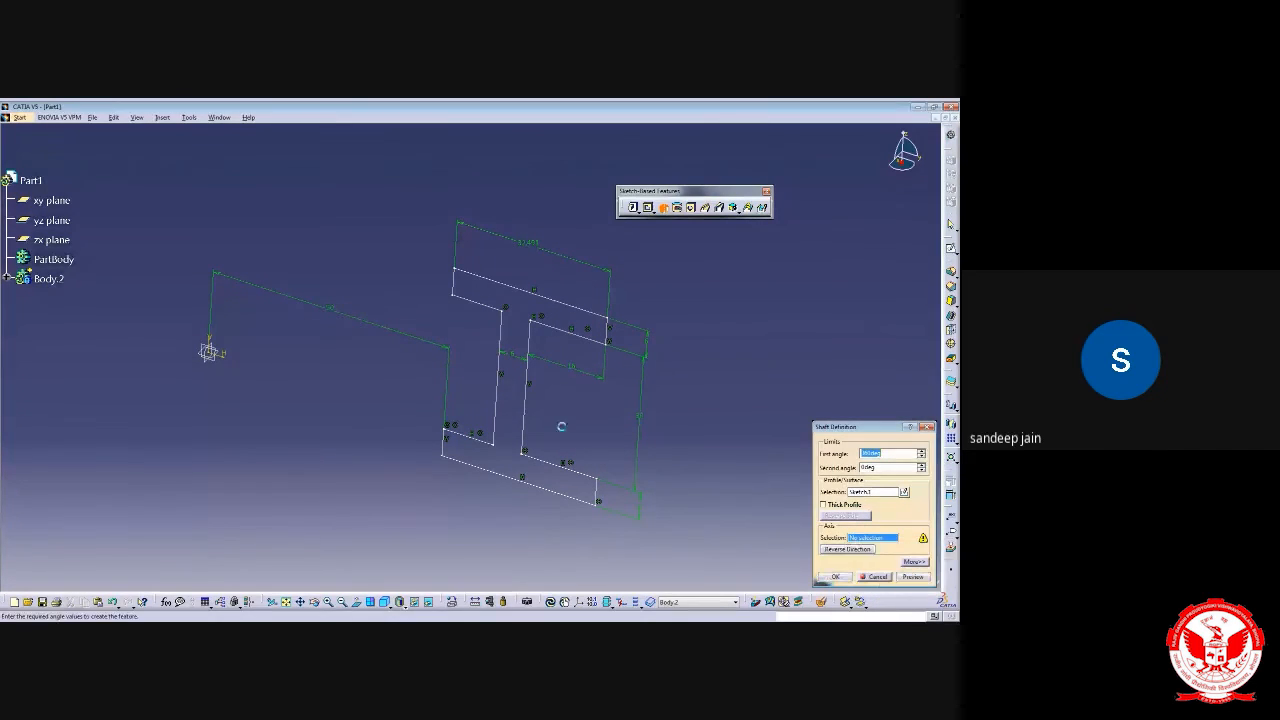
{"action": "middle_click_drag", "start_coordinate": [314, 451], "coordinate": [423, 457]}
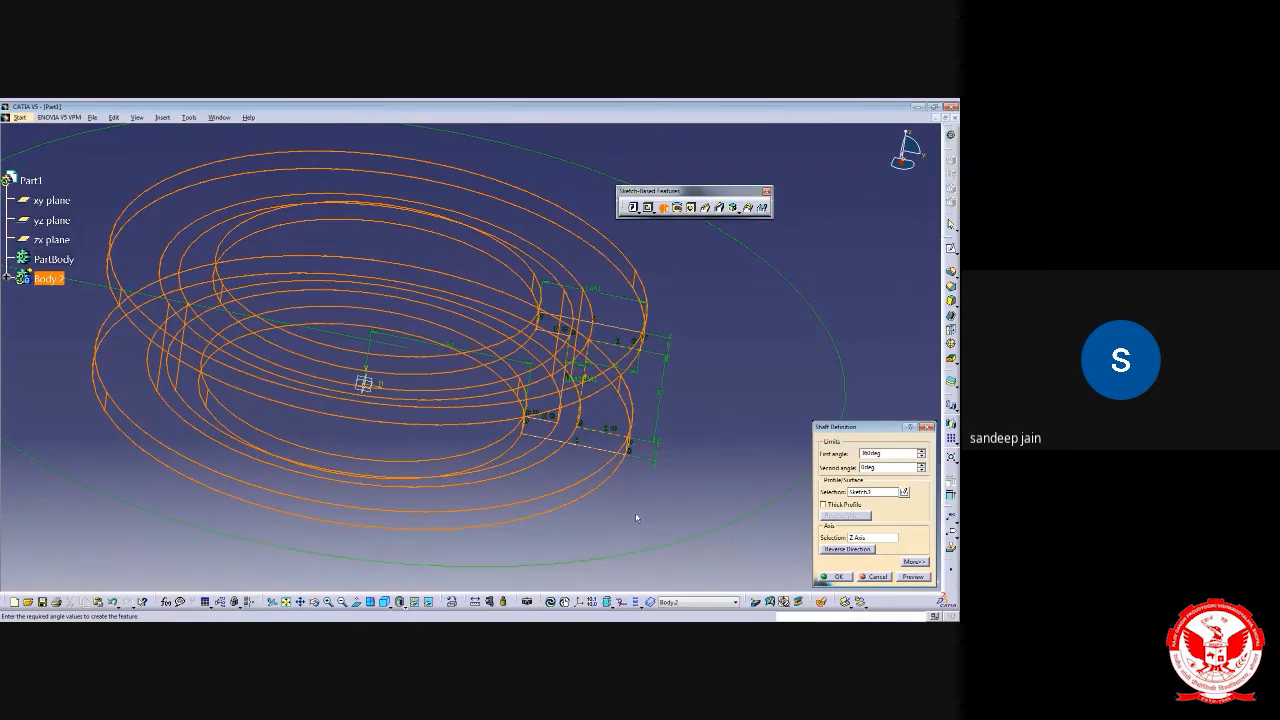
{"action": "middle_click_drag", "start_coordinate": [480, 395], "coordinate": [474, 393]}
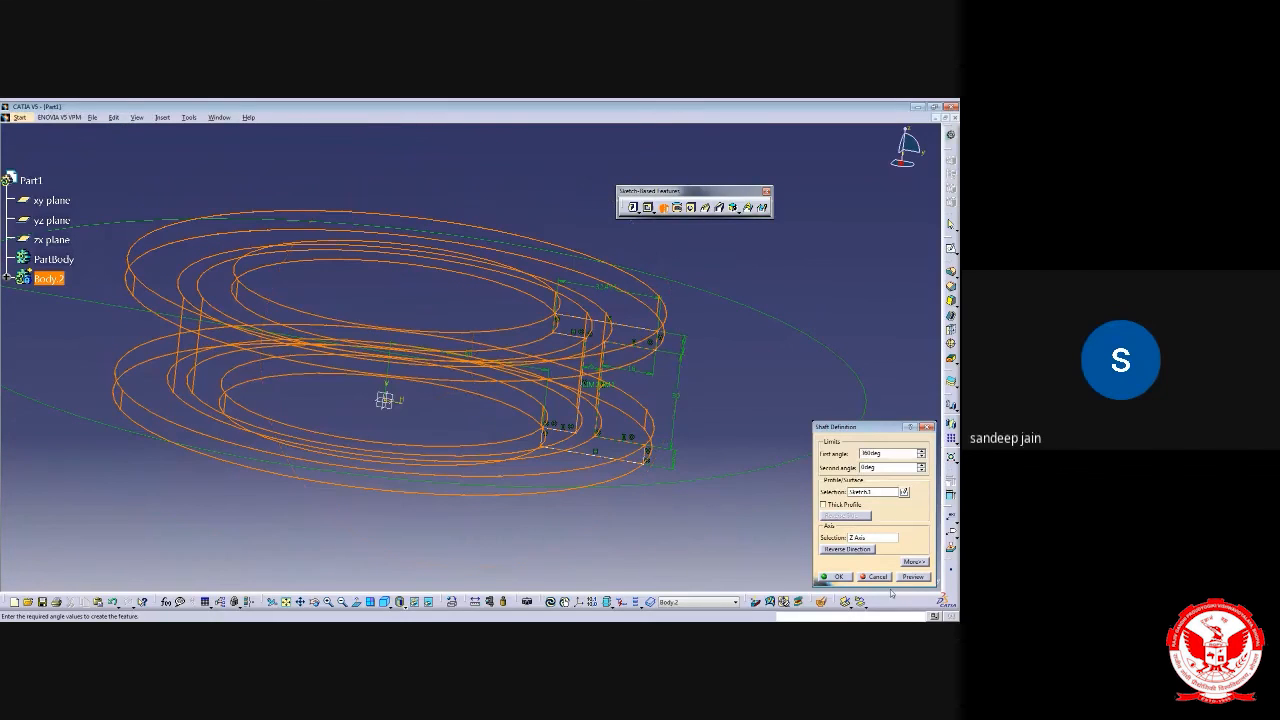
{"action": "left_click", "coordinate": [839, 578]}
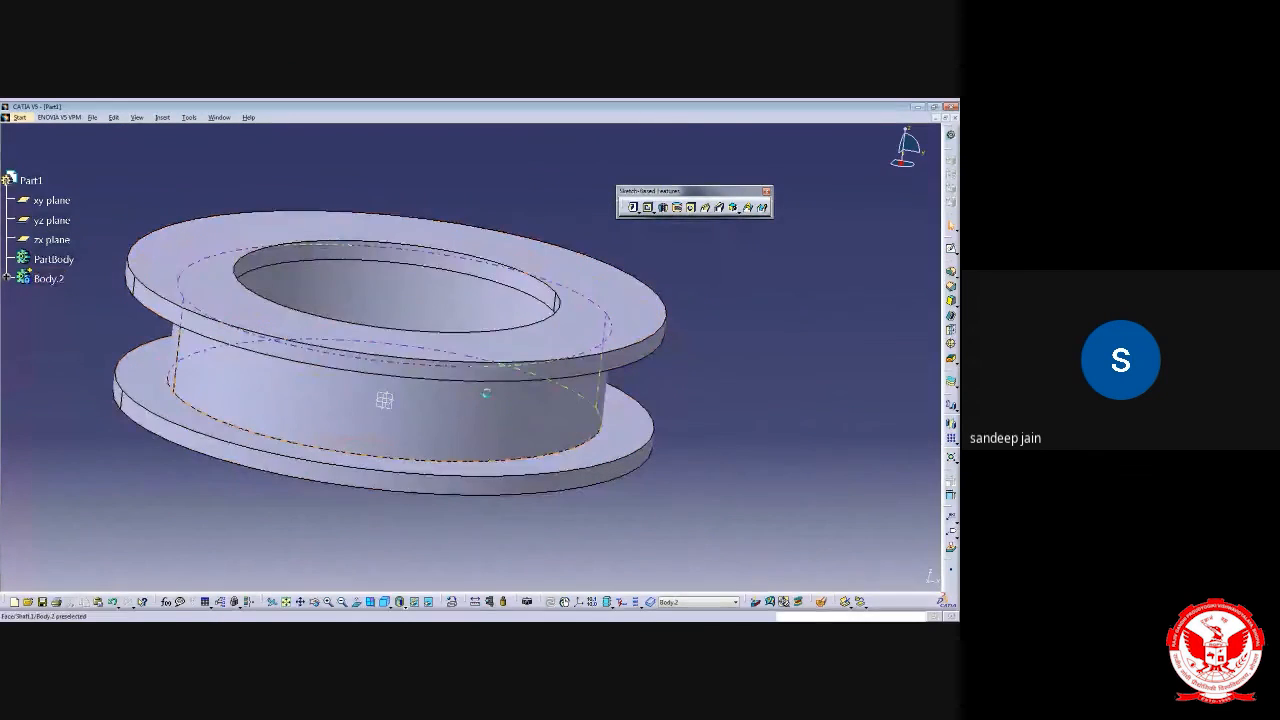
Open a new sketch on the zx plane and face it squarely for sketching
{"action": "middle_click_drag", "start_coordinate": [440, 415], "coordinate": [563, 383]}
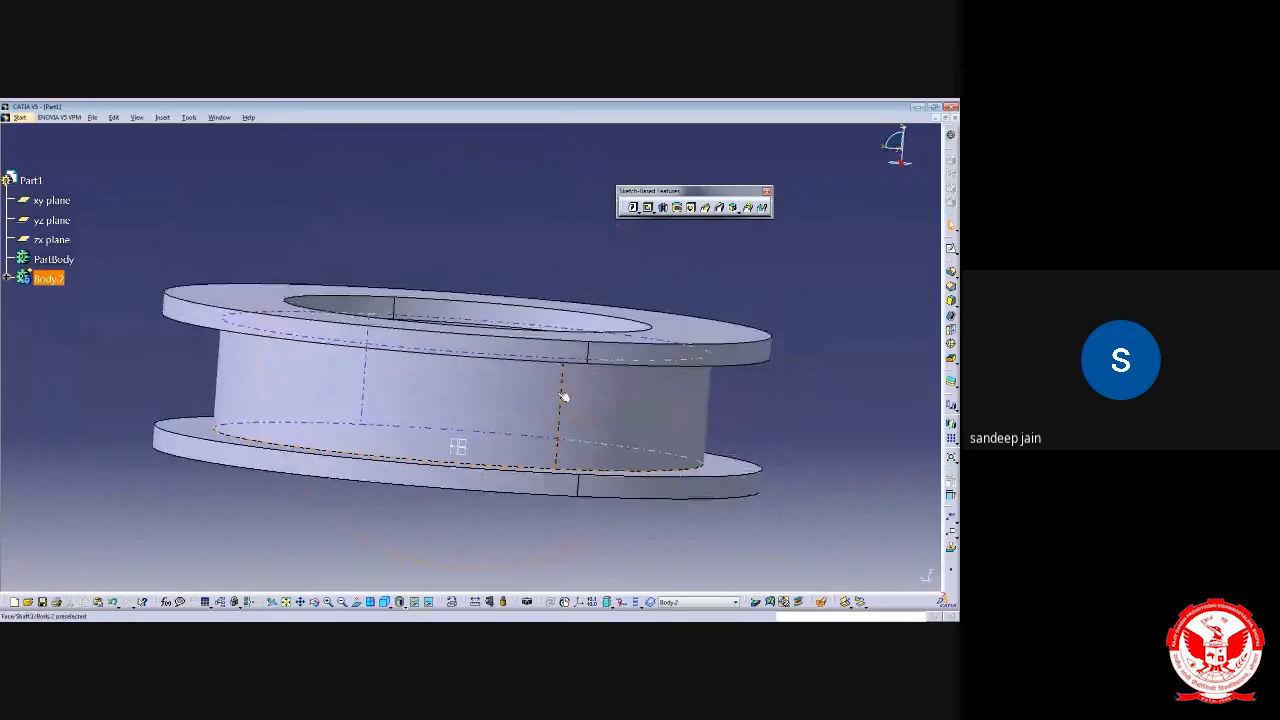
{"action": "left_click", "coordinate": [471, 443]}
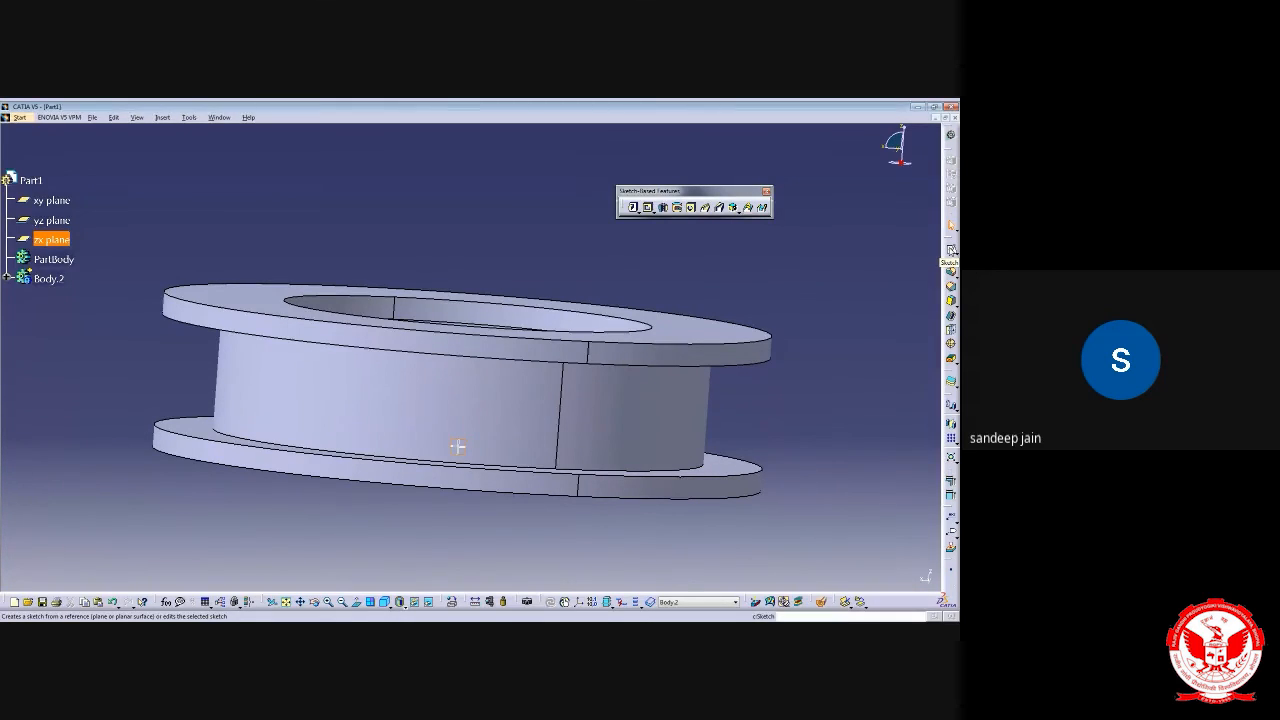
{"action": "left_click", "coordinate": [951, 251]}
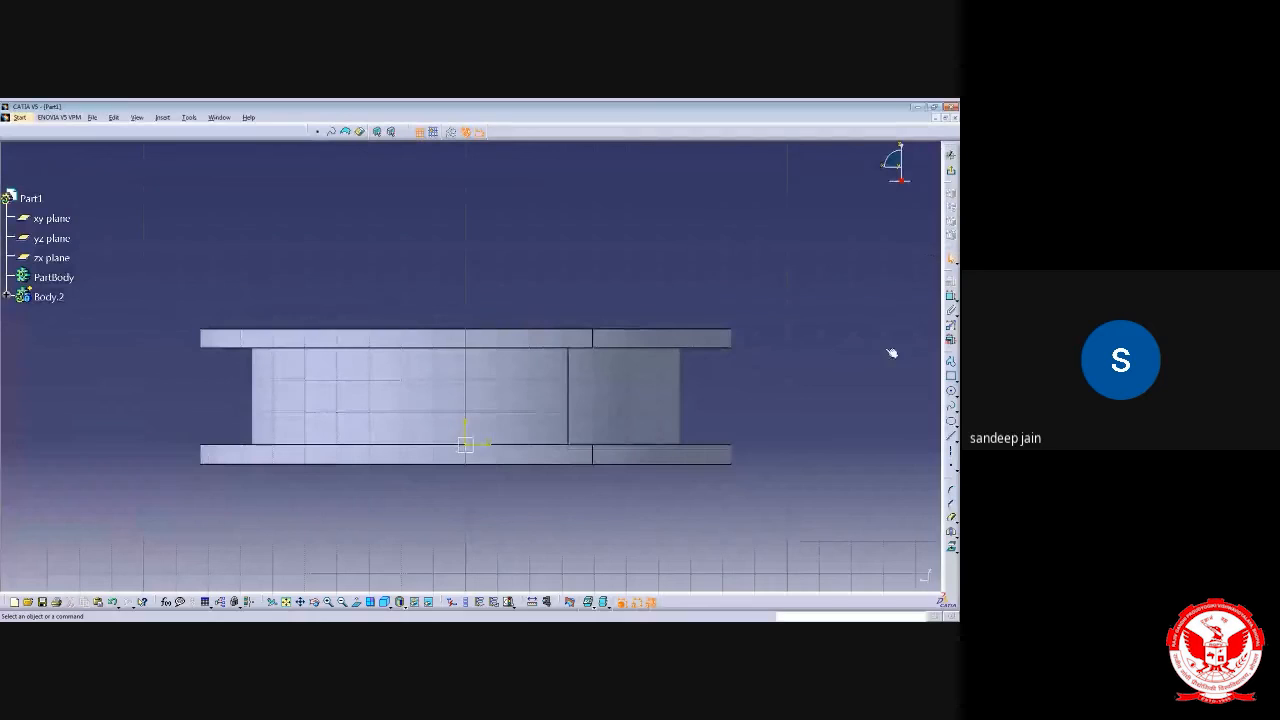
{"action": "middle_click_drag", "start_coordinate": [646, 391], "coordinate": [622, 307]}
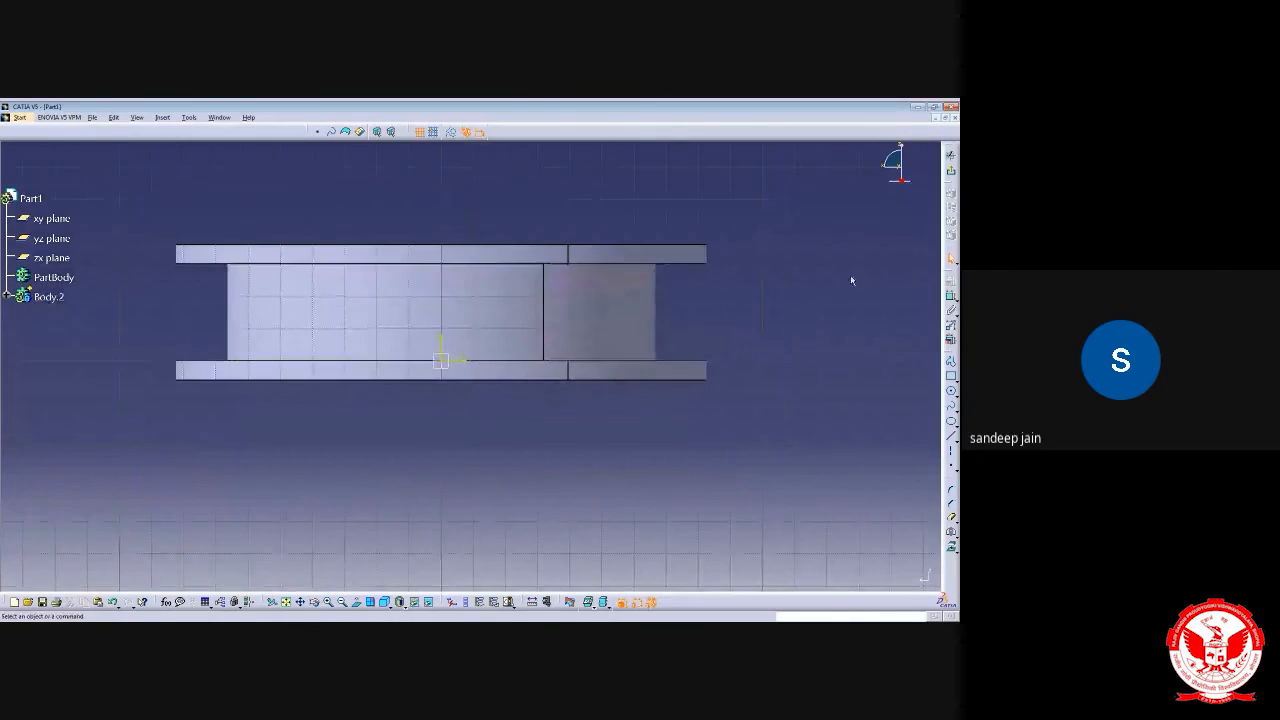
{"action": "middle_click_drag", "start_coordinate": [423, 294], "coordinate": [522, 348]}
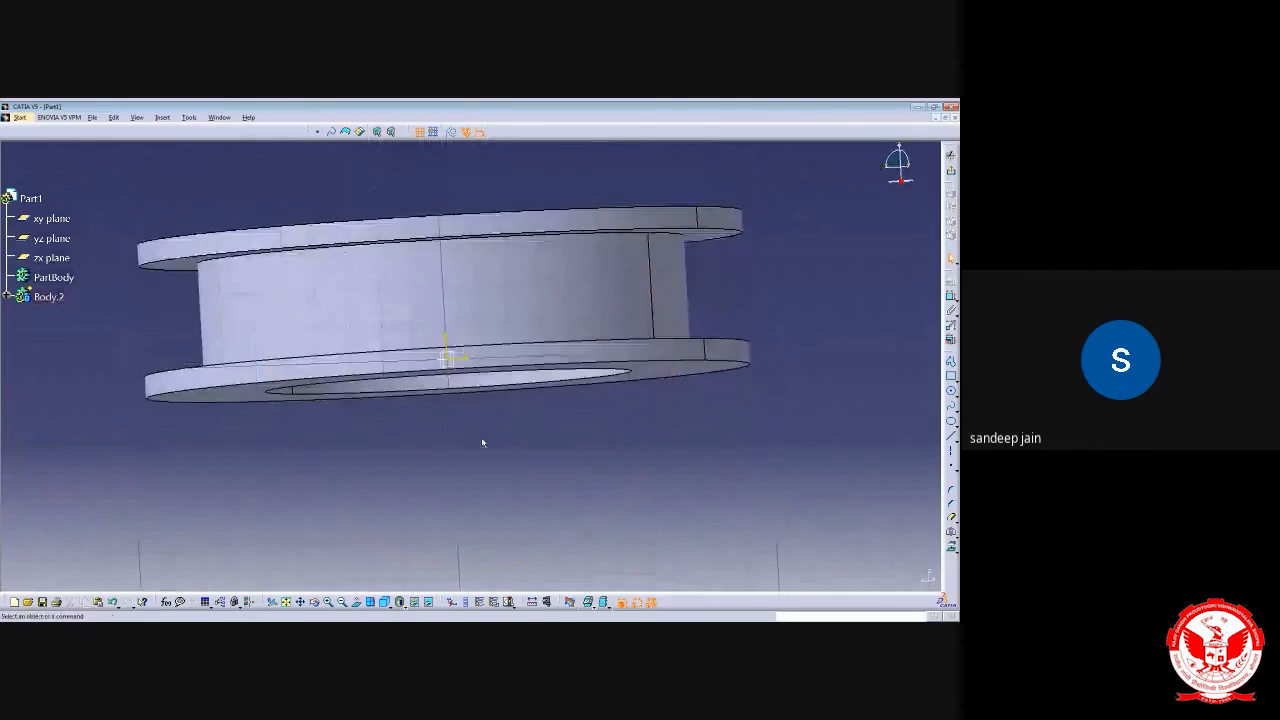
{"action": "middle_click_drag", "start_coordinate": [308, 359], "coordinate": [290, 425]}
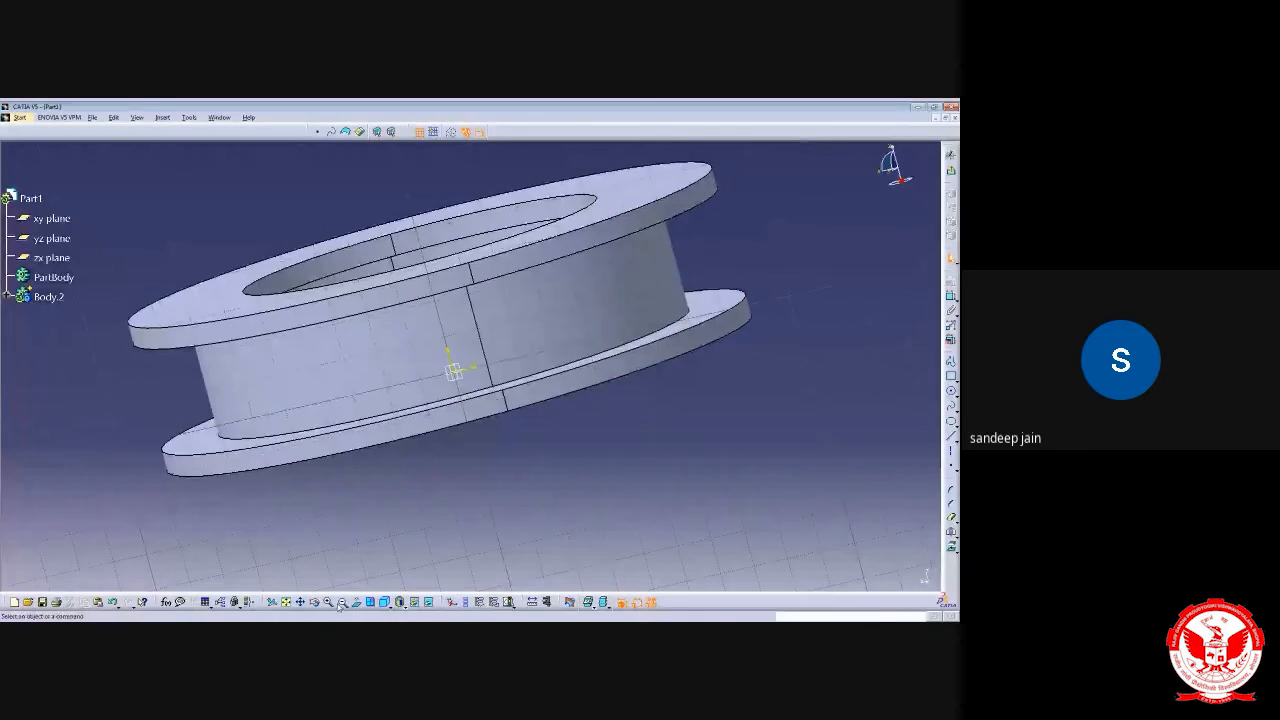
{"action": "mouse_move", "coordinate": [465, 360]}
{"action": "middle_mouse_down"}
{"action": "mouse_move", "coordinate": [462, 337]}
{"action": "mouse_move", "coordinate": [458, 362]}
{"action": "middle_mouse_up"}
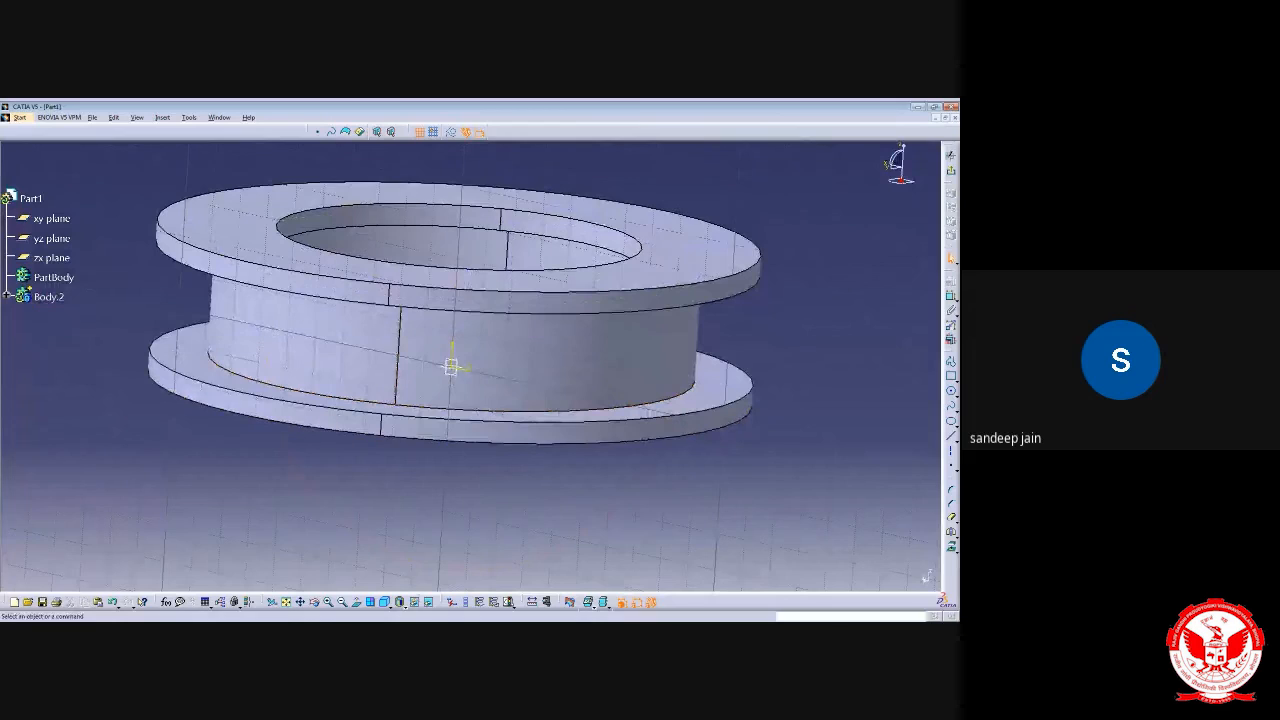
{"action": "left_click", "coordinate": [356, 603]}
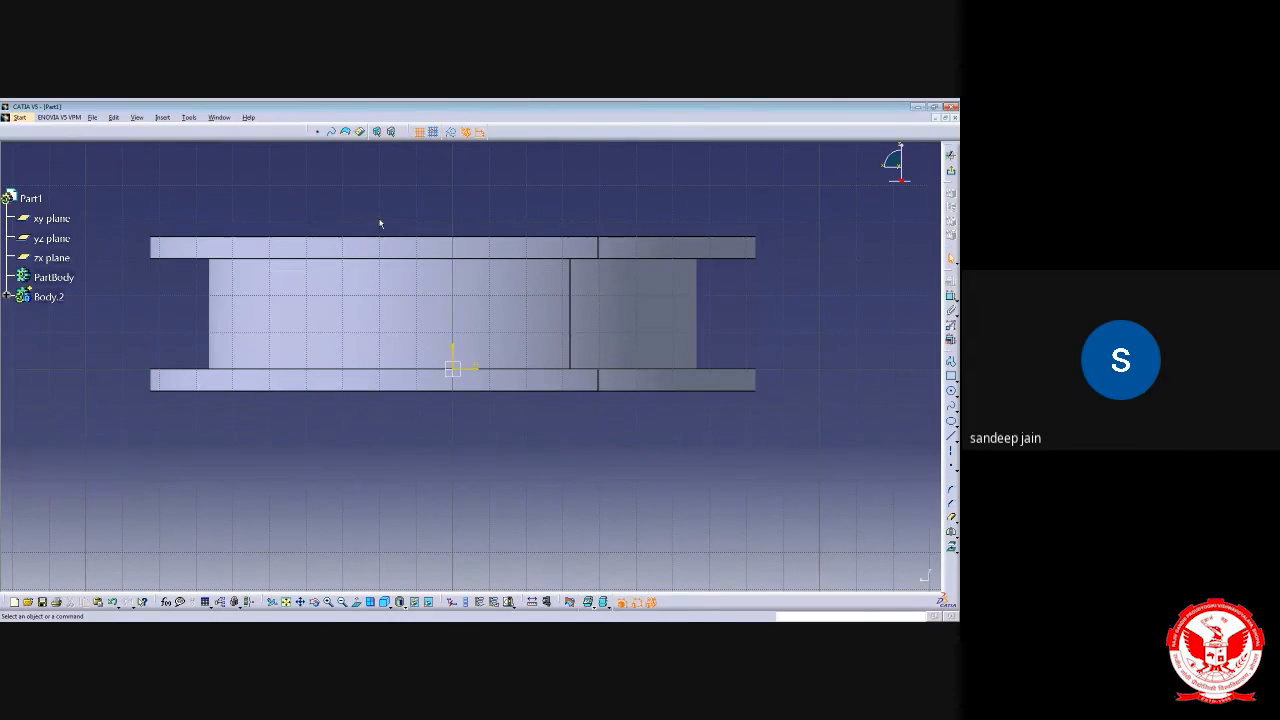
Cut the part by the sketch plane to expose the ring's I-shaped cross-section
{"action": "left_click", "coordinate": [569, 604]}
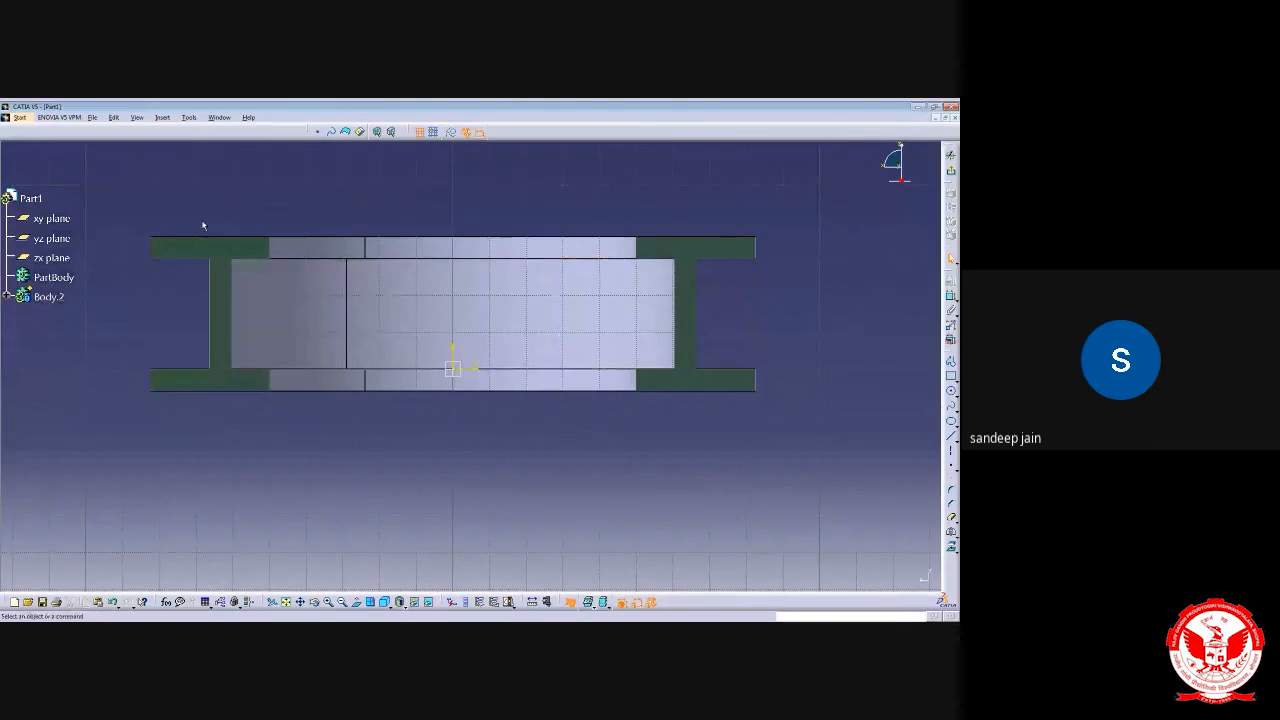
{"action": "middle_click_drag", "start_coordinate": [331, 468], "coordinate": [432, 466]}
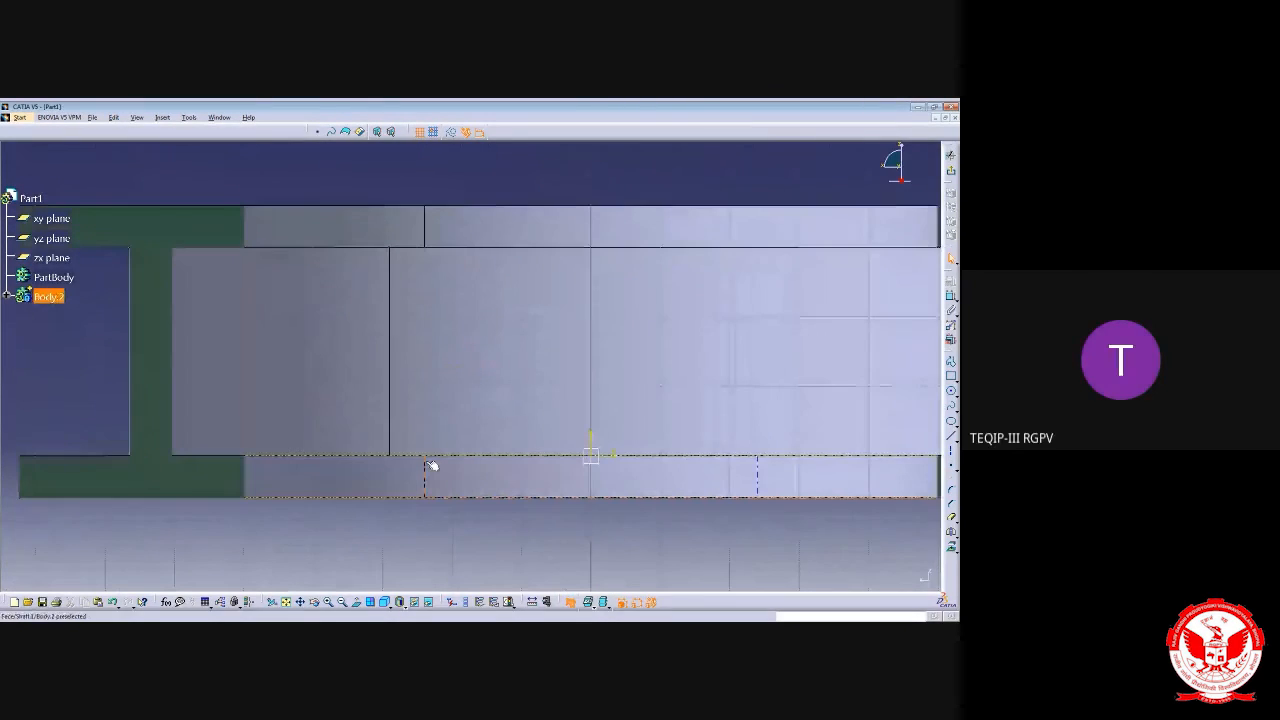
{"action": "middle_click_drag", "start_coordinate": [163, 229], "coordinate": [283, 259]}
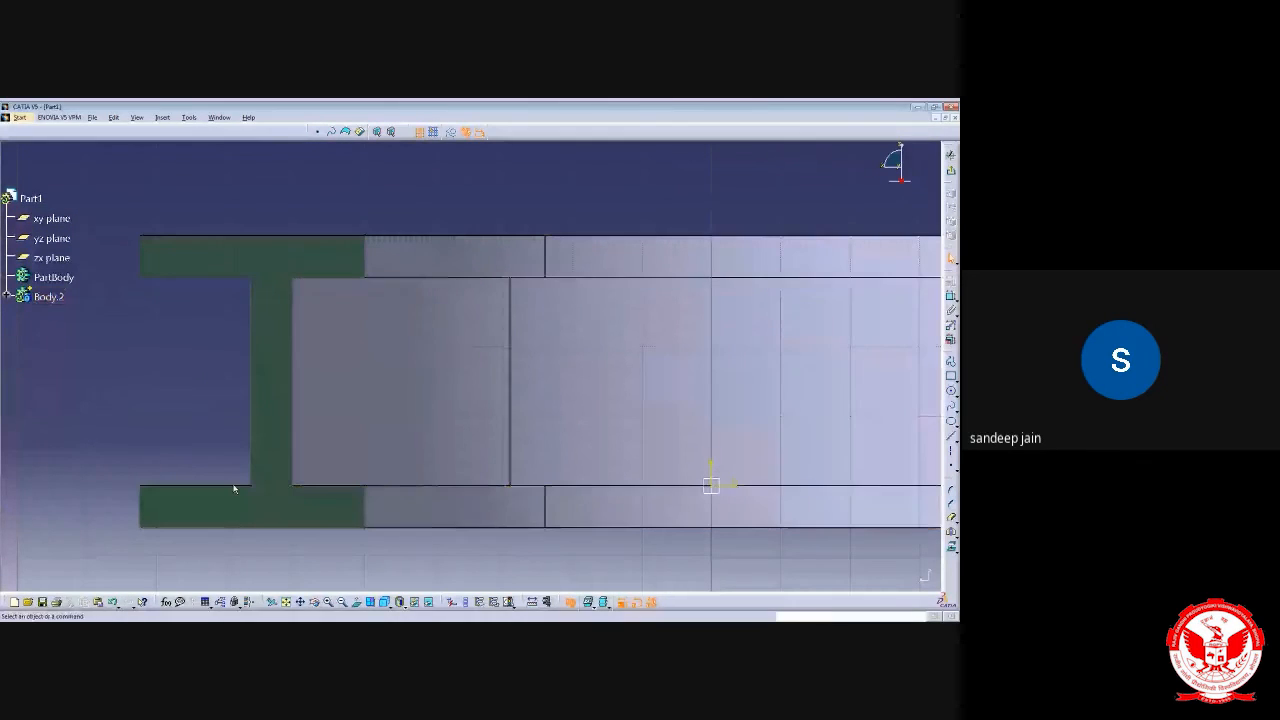
{"action": "left_click", "coordinate": [563, 391]}
{"action": "middle_click_drag", "start_coordinate": [563, 391], "coordinate": [468, 441]}
{"action": "left_click", "coordinate": [430, 451]}
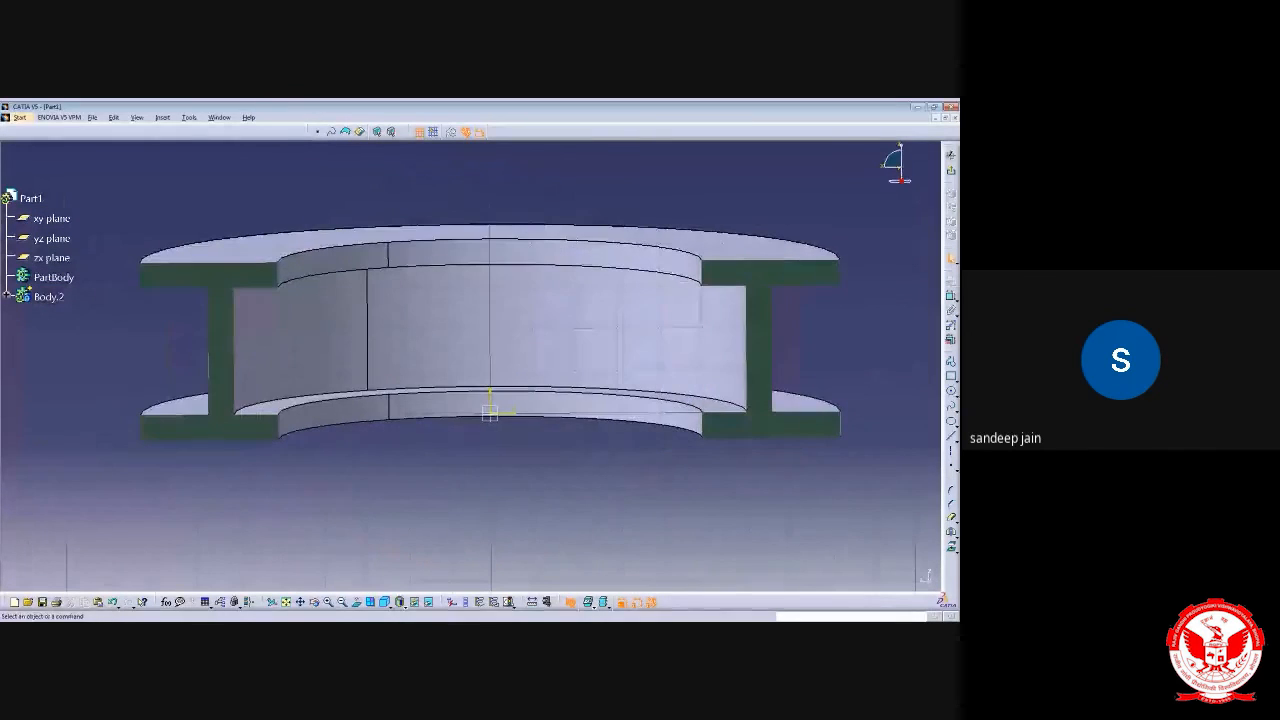
{"action": "left_click", "coordinate": [356, 602]}
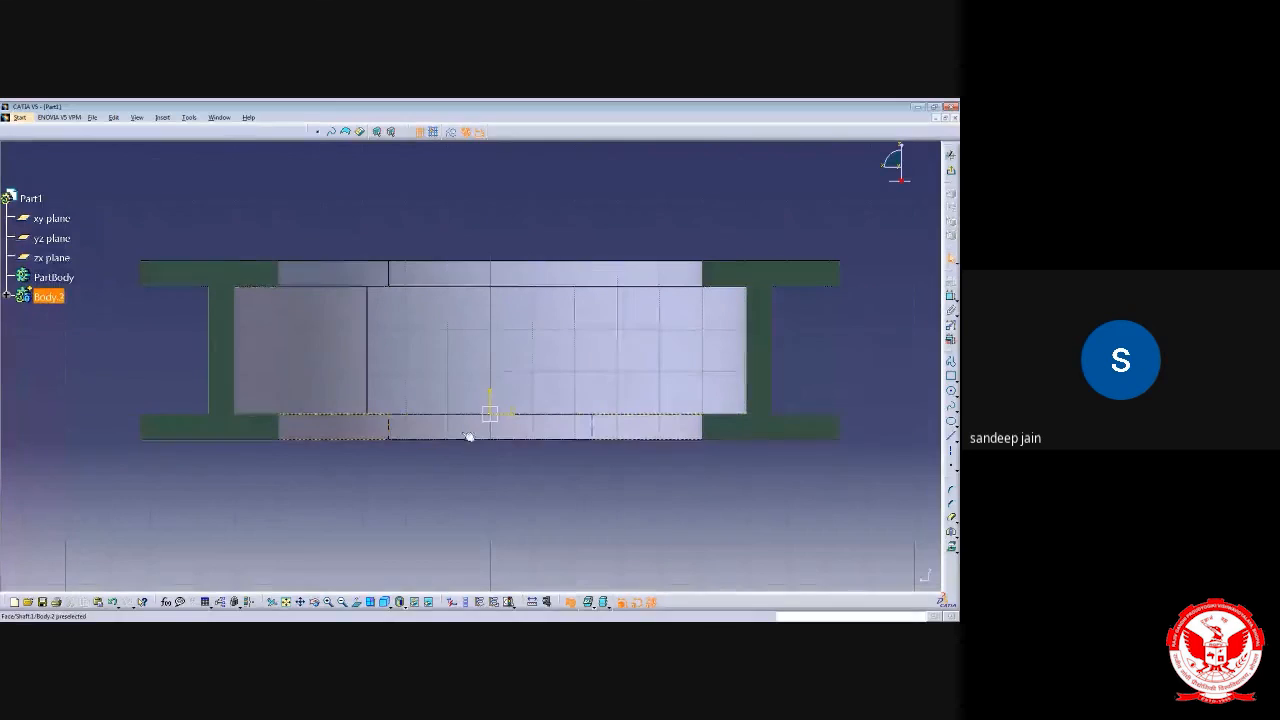
Switch the sketch-plane cut off and on again to compare the full ring with its sectioned view
{"action": "left_click", "coordinate": [571, 603]}
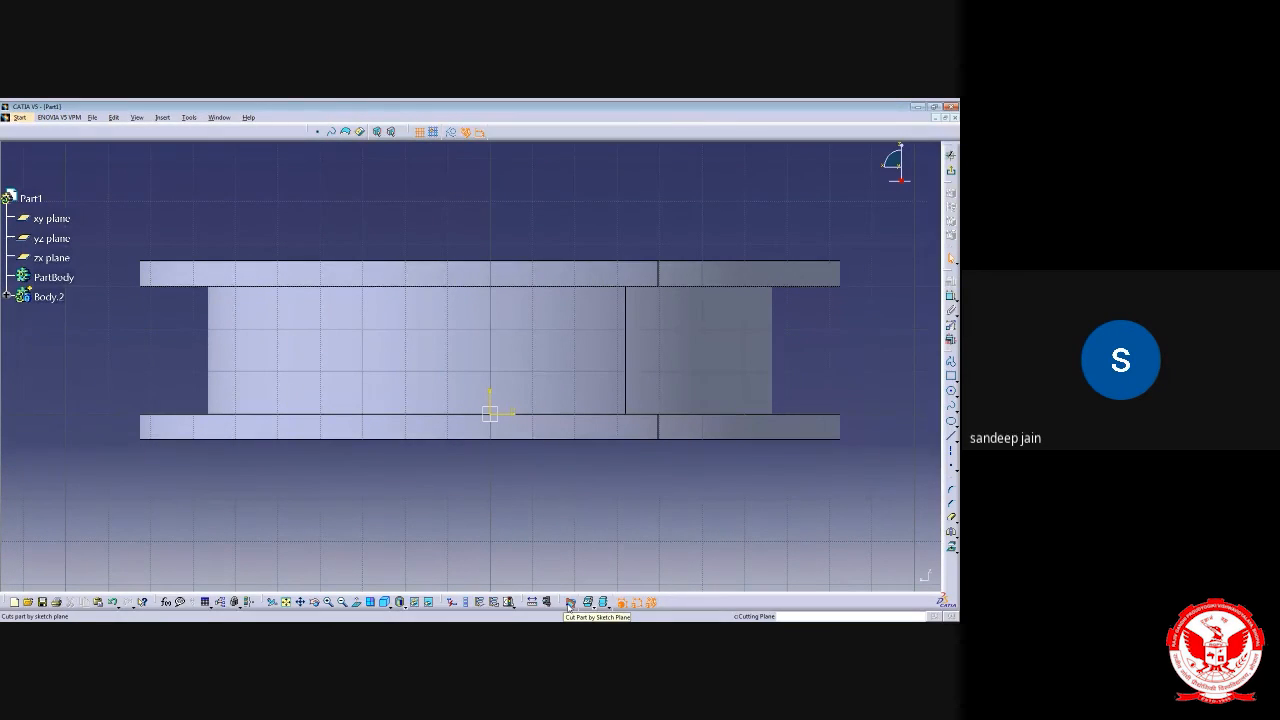
{"action": "left_click", "coordinate": [569, 603]}
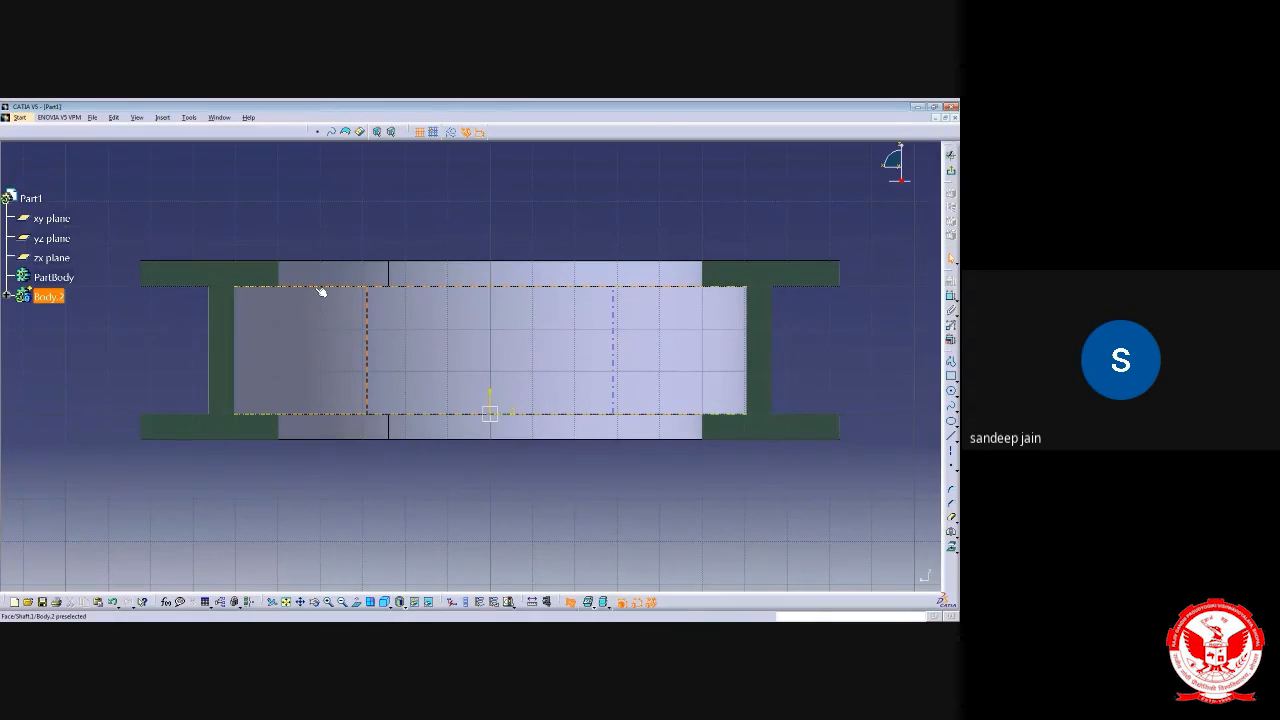
{"action": "middle_click_drag", "start_coordinate": [418, 412], "coordinate": [594, 443]}
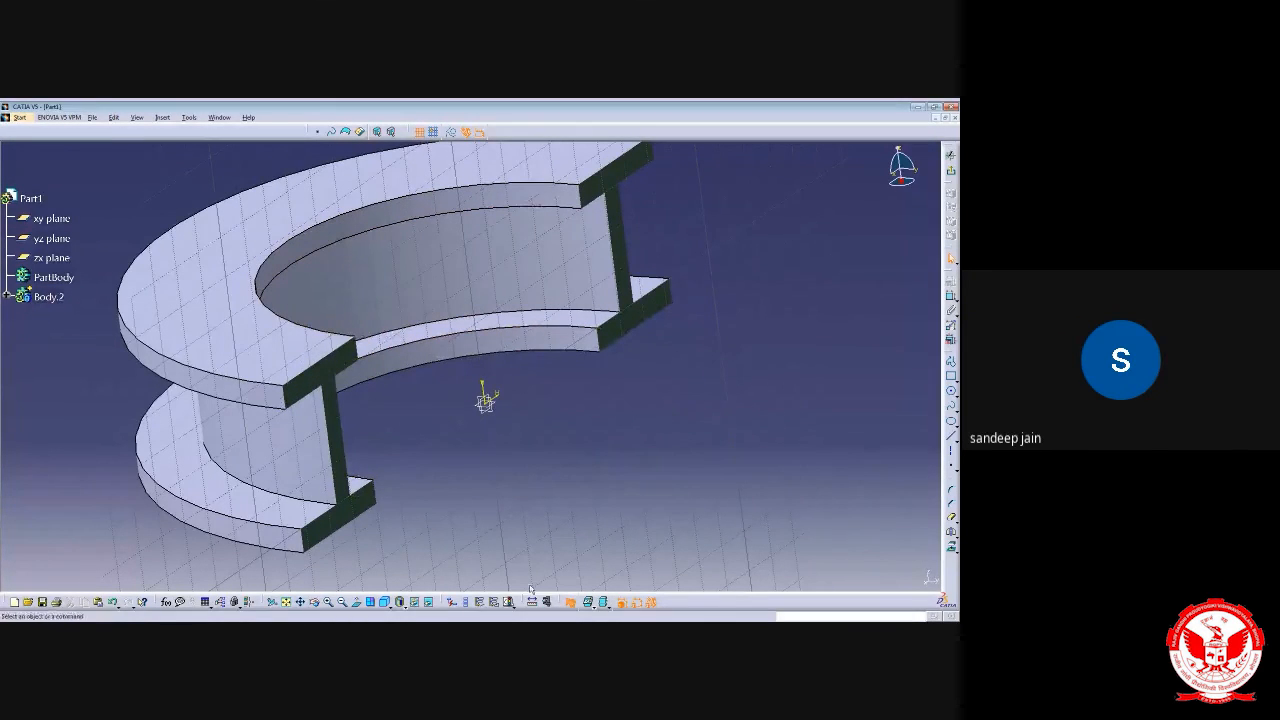
{"action": "left_click", "coordinate": [356, 603]}
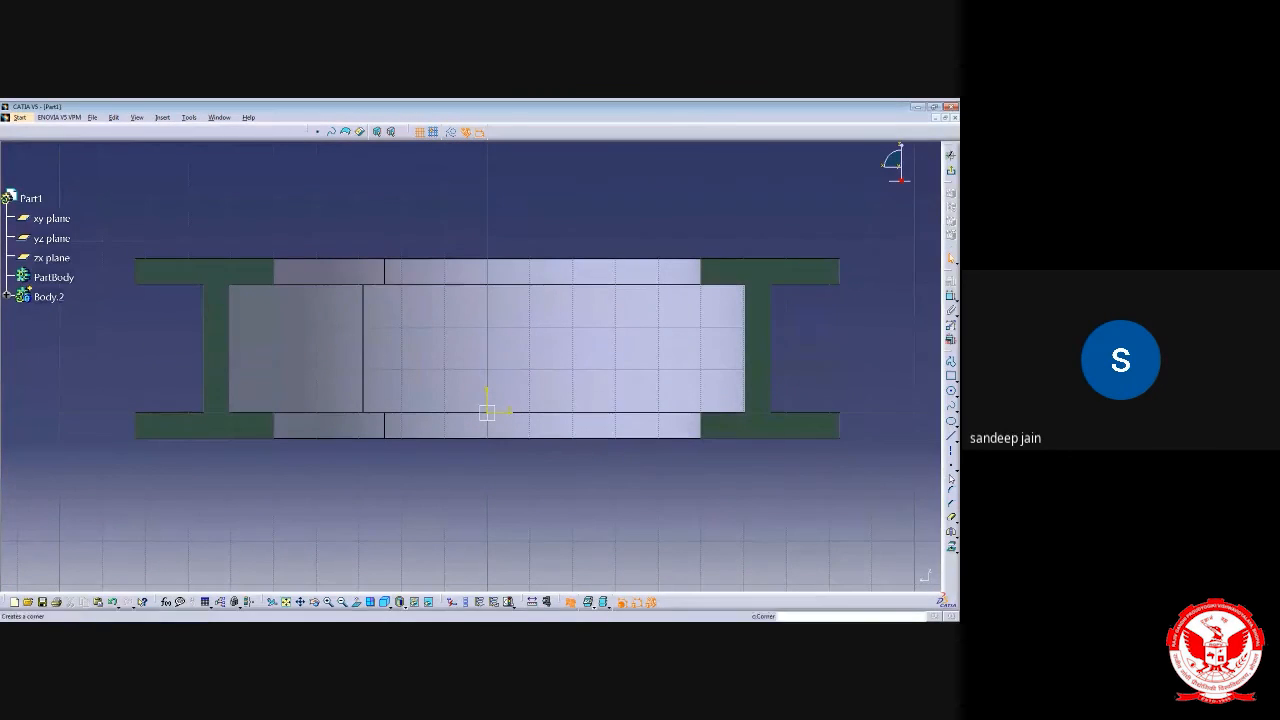
Try to intersect a single face of the ring's upper flange with the sketch plane using Intersect 3D Elements
{"action": "left_click_drag", "start_coordinate": [563, 135], "coordinate": [566, 133]}
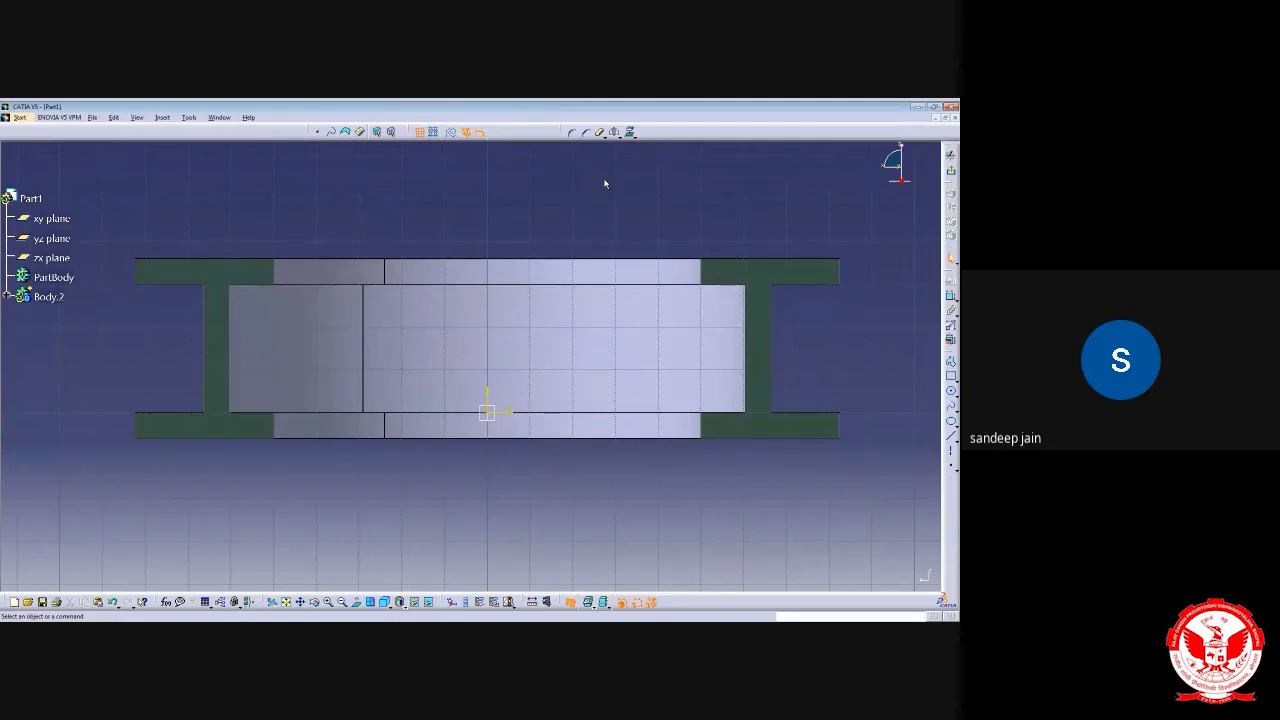
{"action": "left_click", "coordinate": [637, 137]}
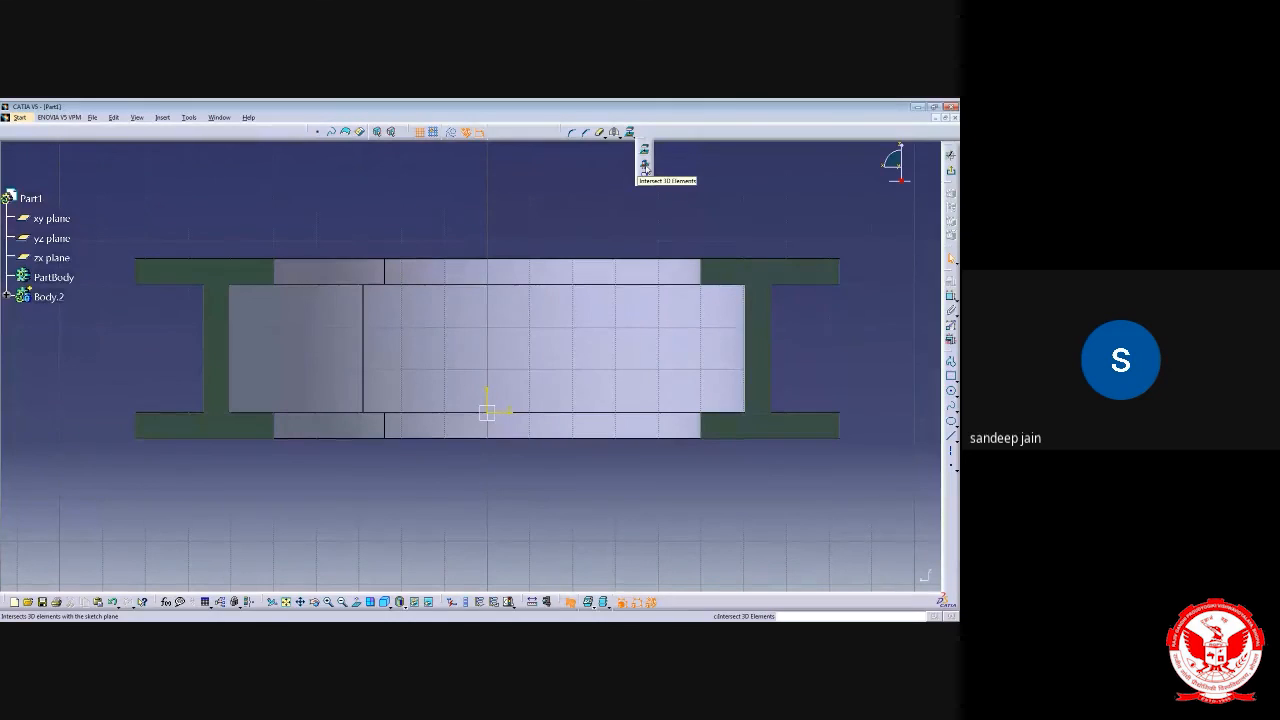
{"action": "left_click", "coordinate": [644, 166]}
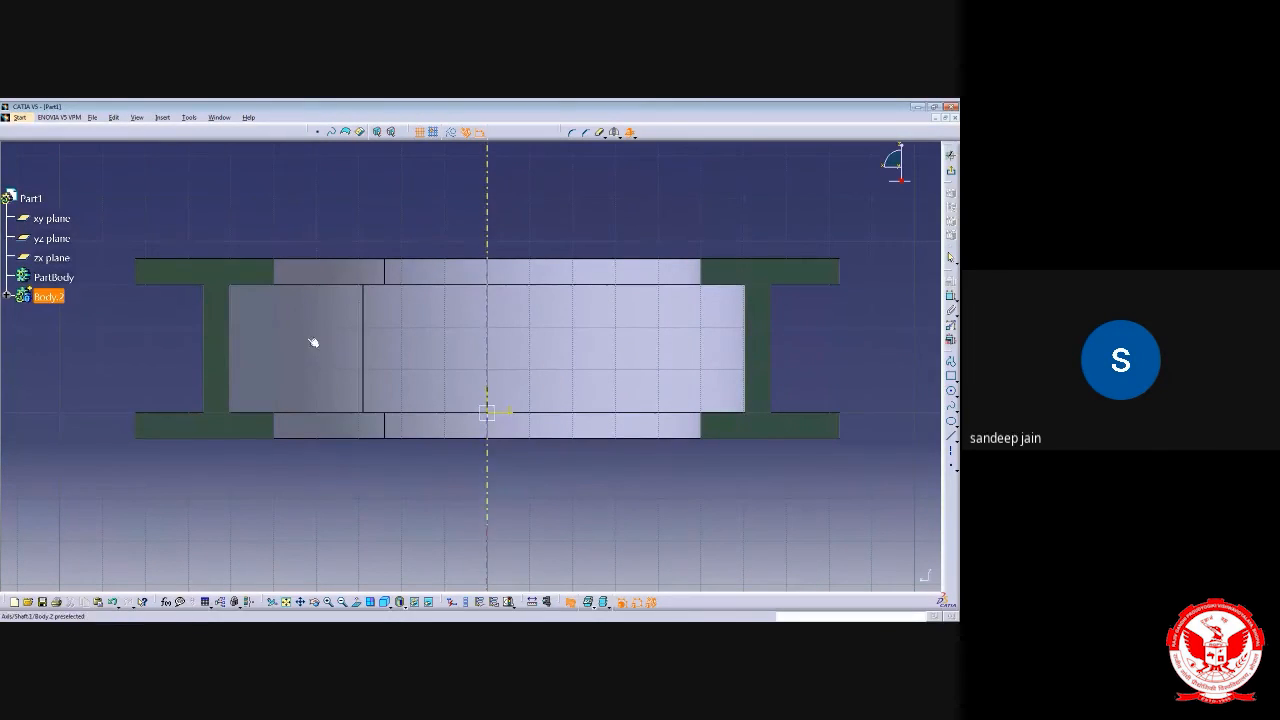
{"action": "middle_click_drag", "start_coordinate": [452, 388], "coordinate": [511, 394]}
{"action": "left_click", "coordinate": [450, 281]}
{"action": "middle_click_drag", "start_coordinate": [543, 466], "coordinate": [612, 485]}
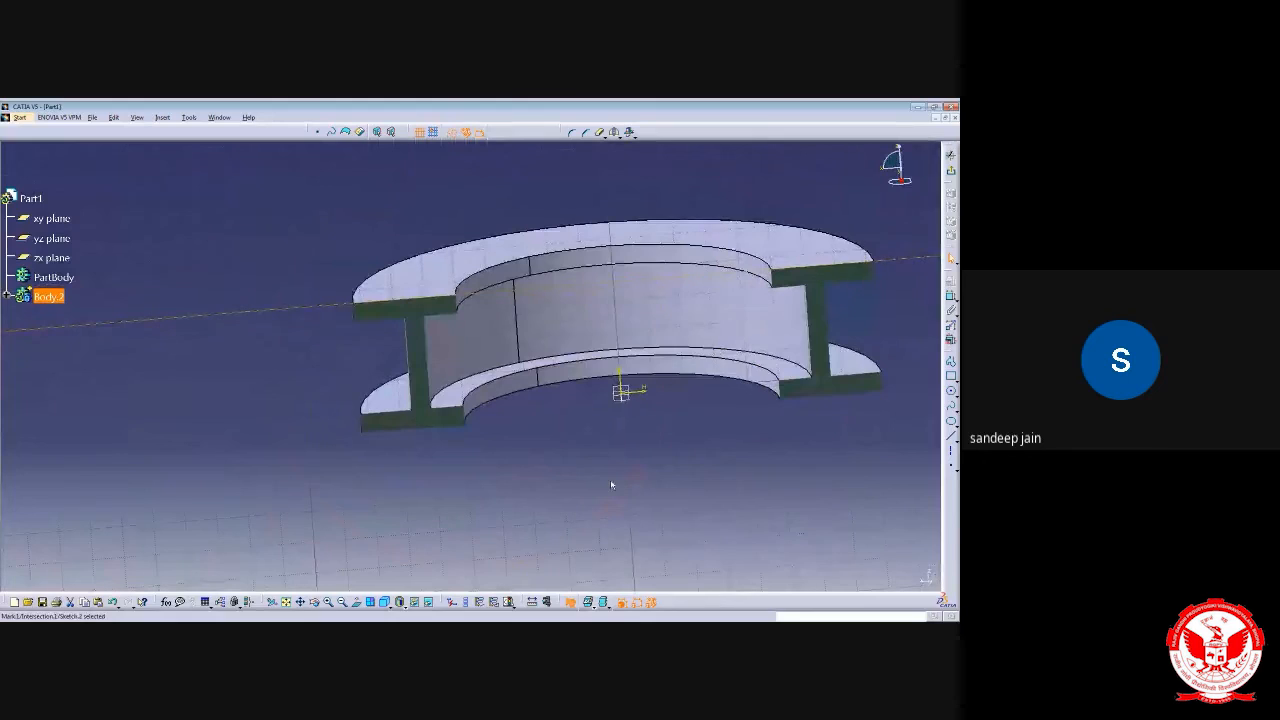
{"action": "left_click", "coordinate": [330, 477]}
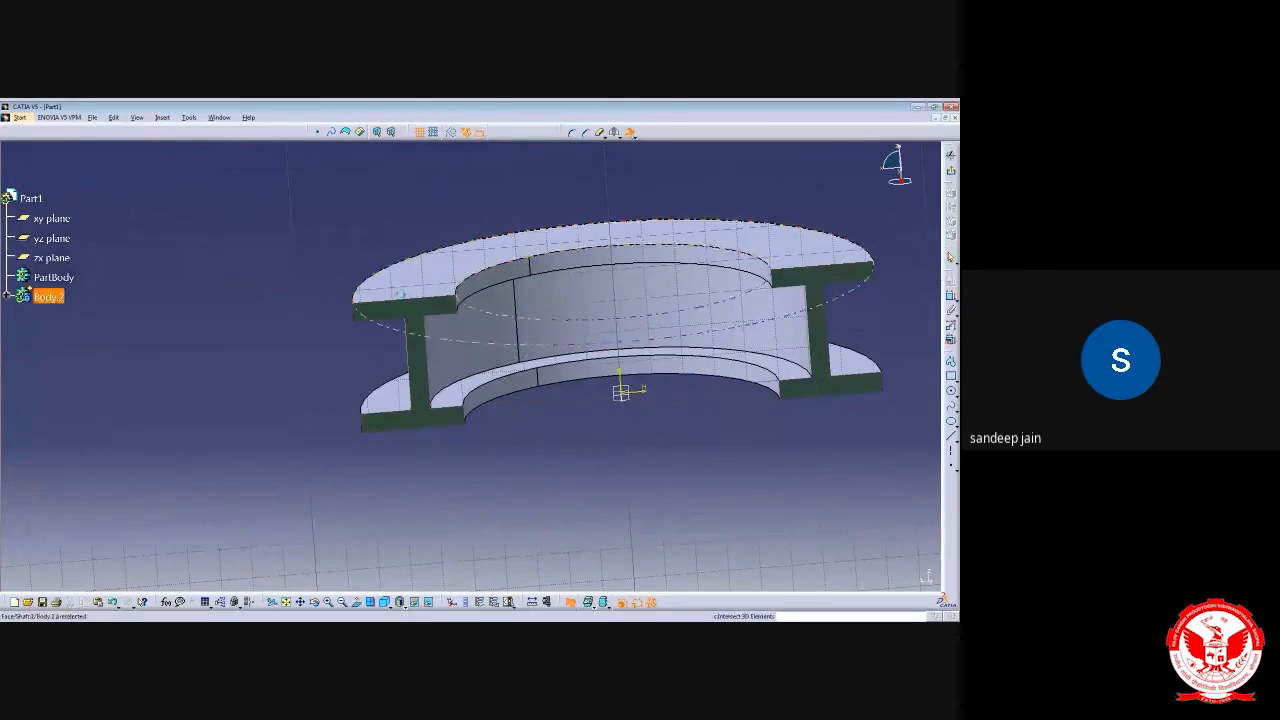
Intersect the whole Body.2 with the sketch plane to obtain both I-shaped section outlines as sketch geometry
{"action": "left_click", "coordinate": [55, 300]}
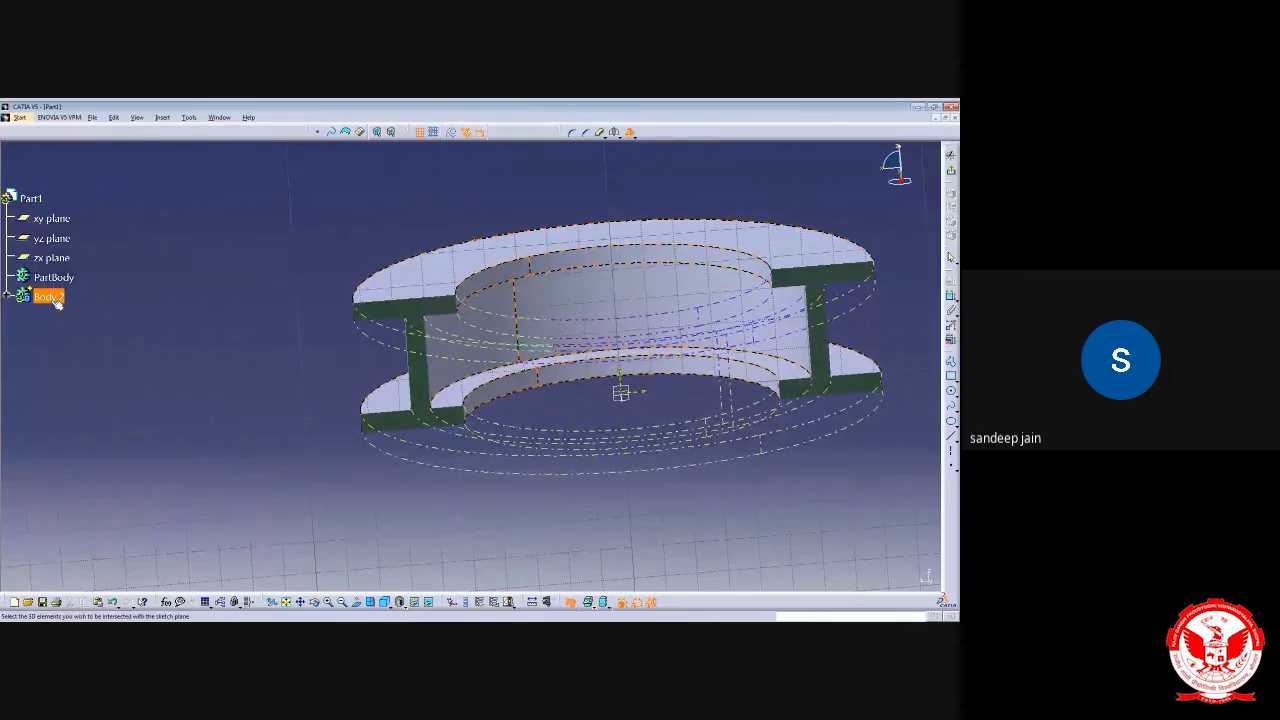
{"action": "left_click", "coordinate": [574, 389]}
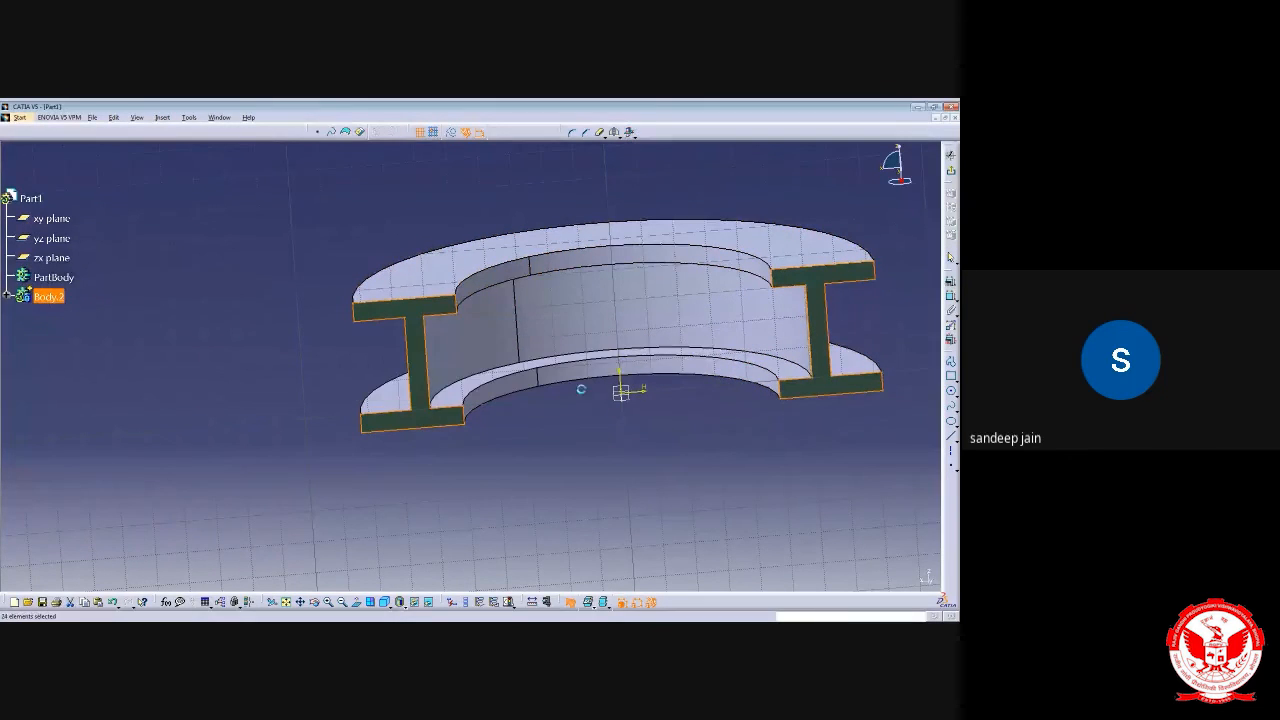
{"action": "middle_click_drag", "start_coordinate": [505, 526], "coordinate": [560, 517]}
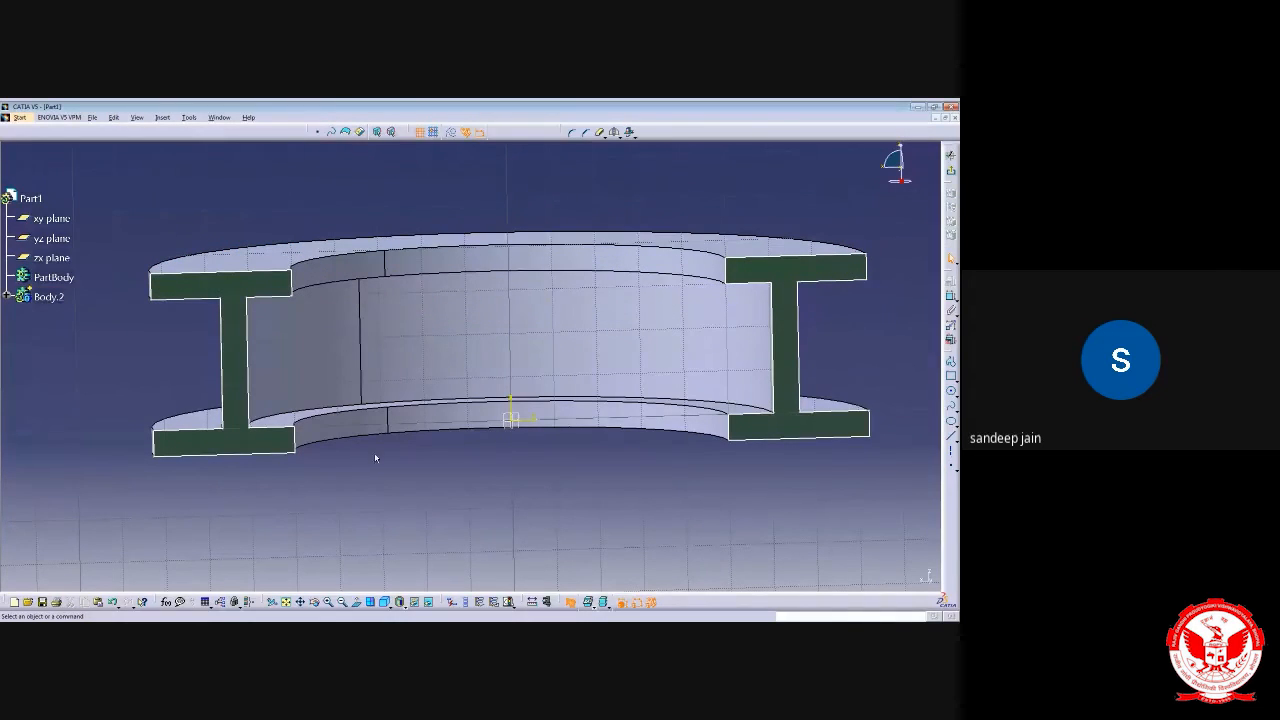
View the sketch plane squarely and delete the intersected outline of the right-hand I-section
{"action": "left_click", "coordinate": [356, 602]}
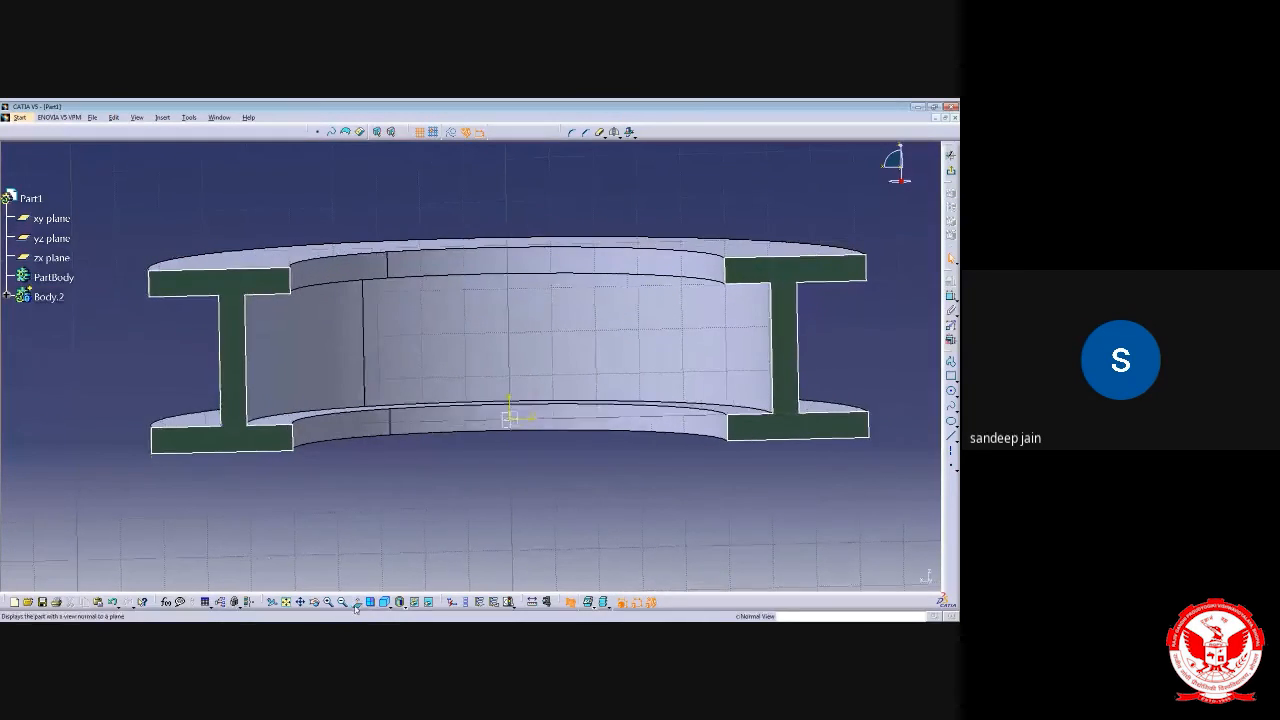
{"action": "left_click_drag", "start_coordinate": [629, 203], "coordinate": [902, 530]}
{"action": "key", "text": "Delete"}
{"action": "middle_click_drag", "start_coordinate": [192, 374], "coordinate": [367, 387]}
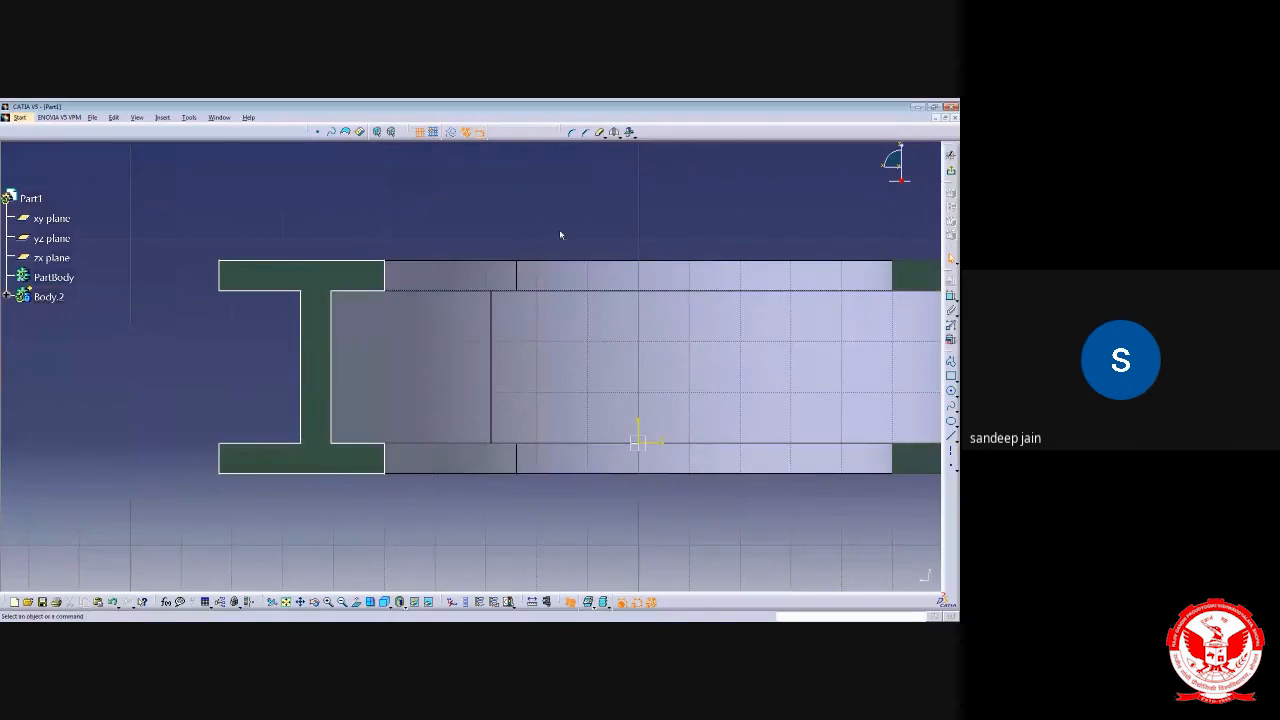
Draw a Tri-Tangent Circle touching the left section's upper flange underside, inner web edge and lower flange top
{"action": "middle_click_drag", "start_coordinate": [560, 234], "coordinate": [483, 233]}
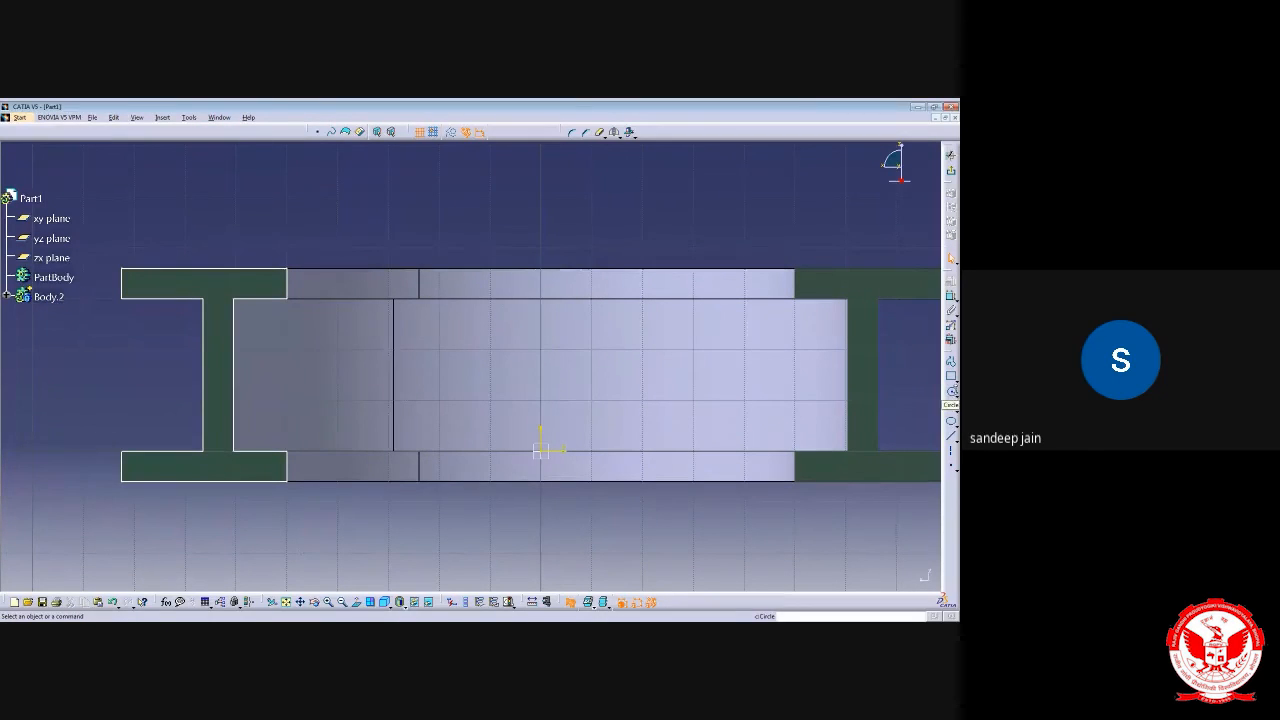
{"action": "left_click", "coordinate": [953, 394]}
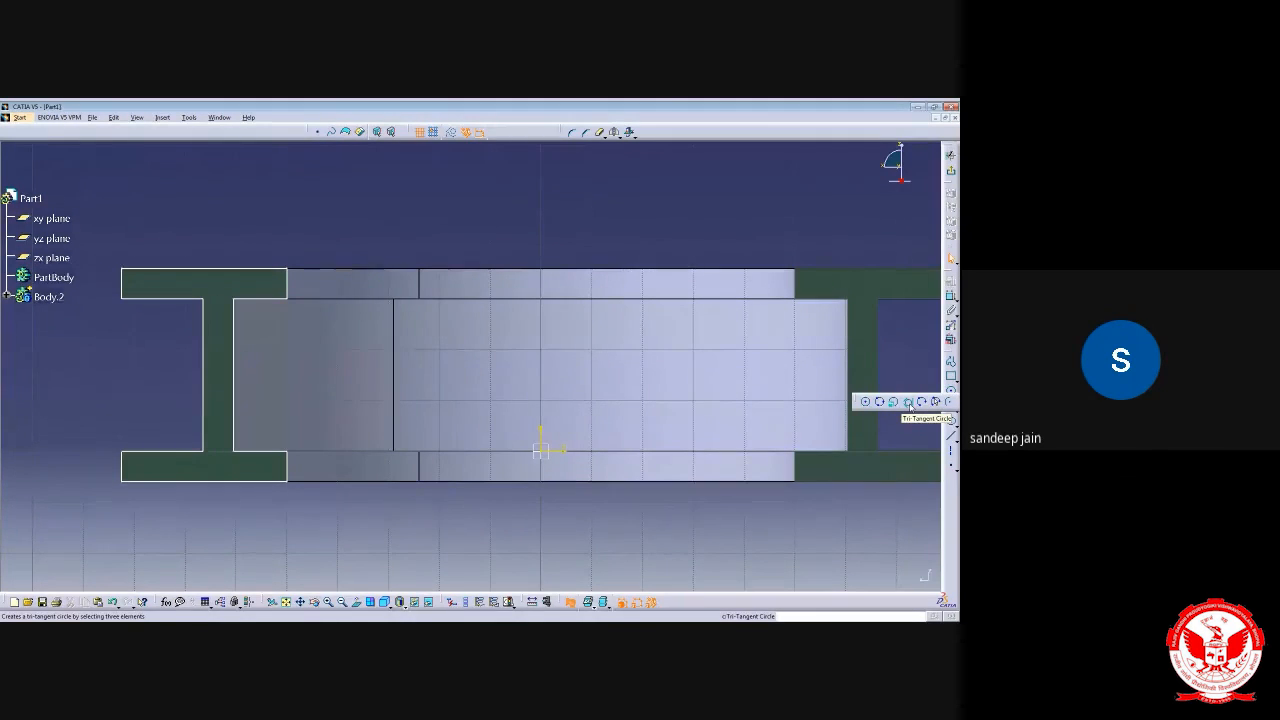
{"action": "left_click", "coordinate": [908, 402]}
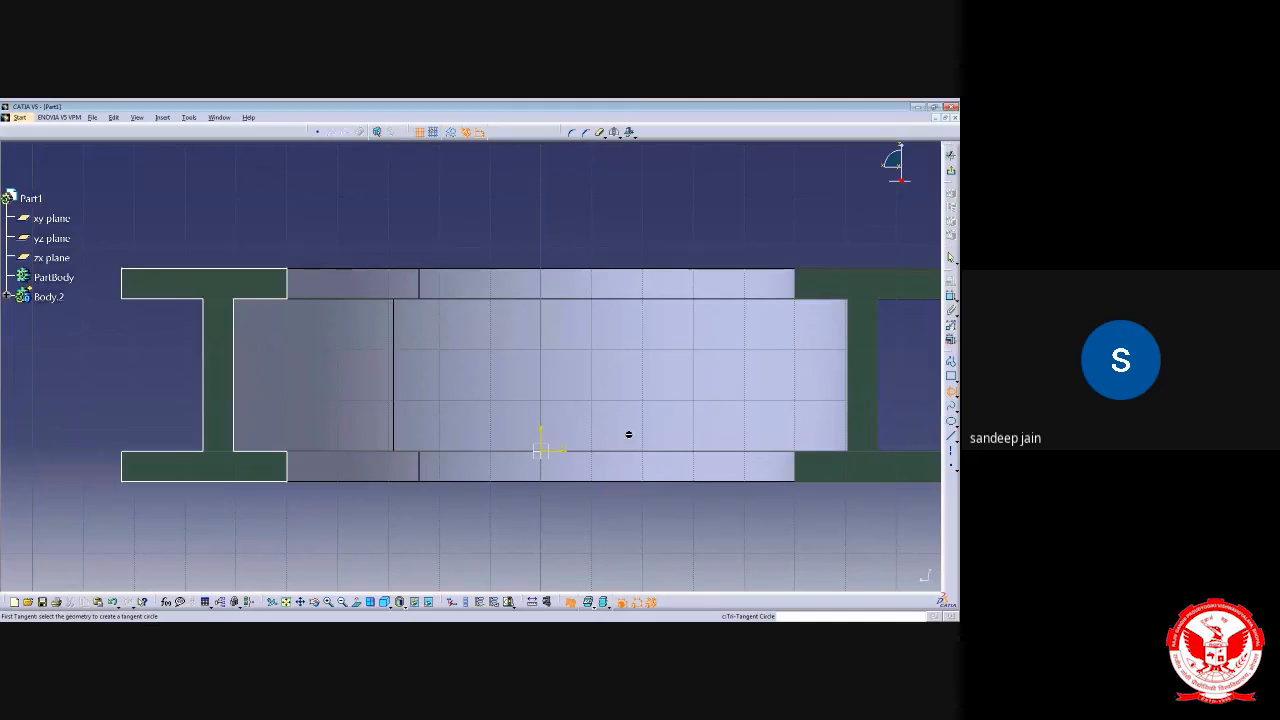
{"action": "left_click", "coordinate": [268, 299]}
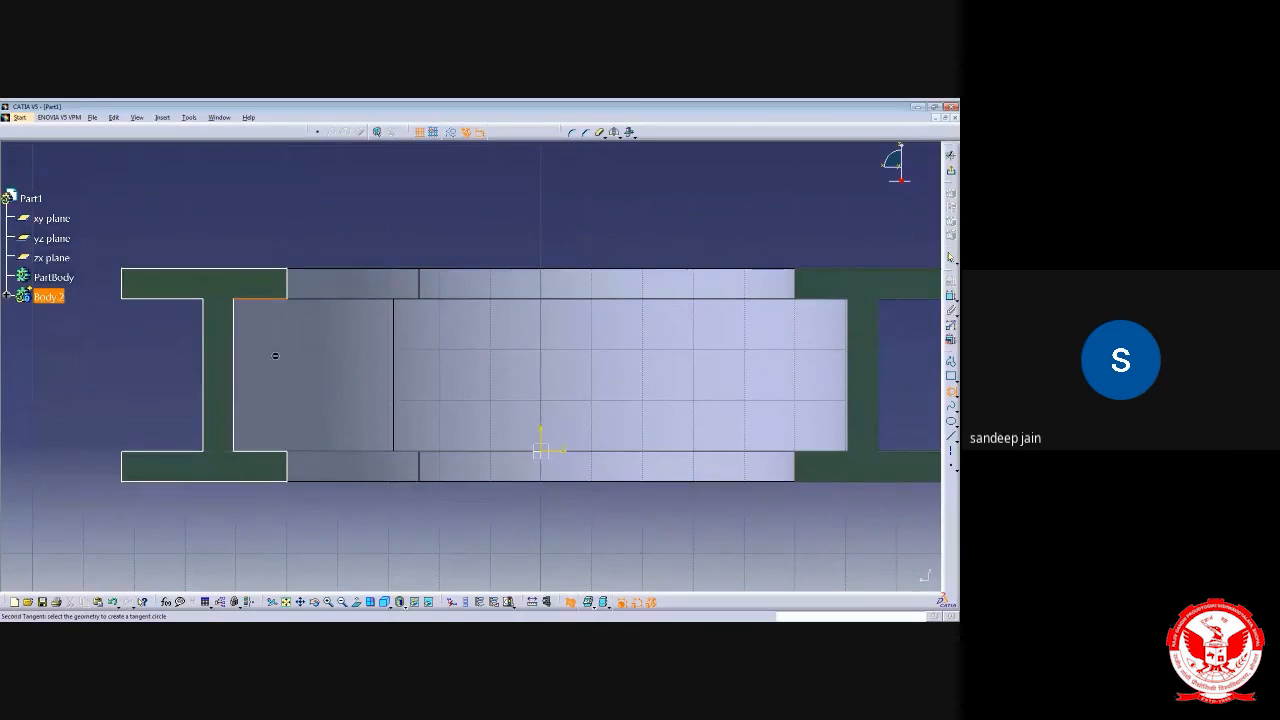
{"action": "left_click", "coordinate": [238, 378]}
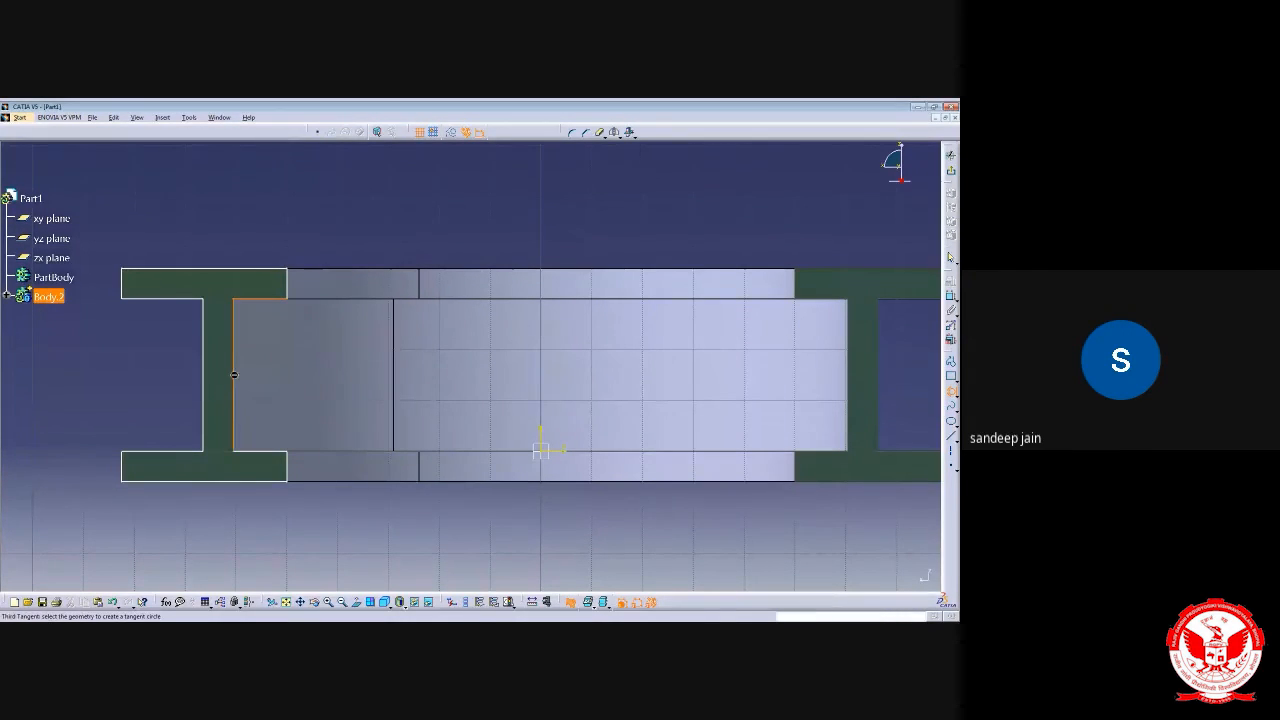
{"action": "left_click", "coordinate": [264, 451]}
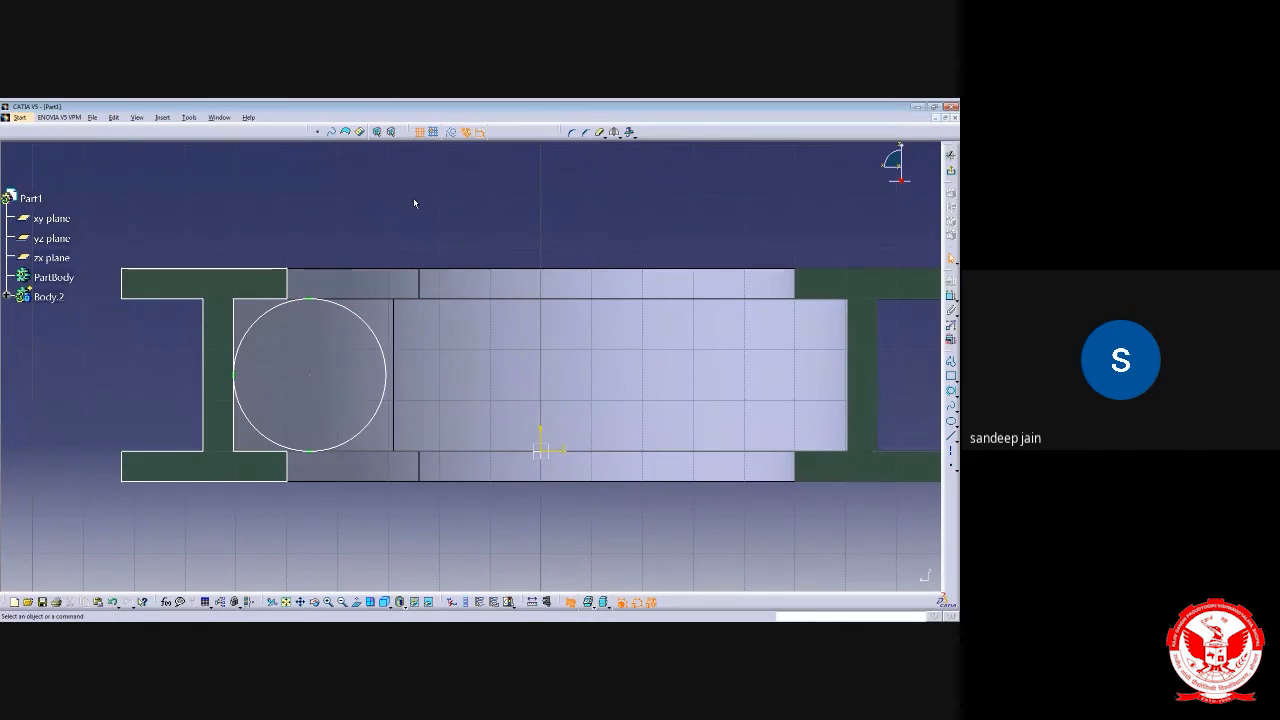
Delete all remaining intersected outline lines of the left I-section, keeping only the circle
{"action": "middle_click_drag", "start_coordinate": [76, 267], "coordinate": [203, 263]}
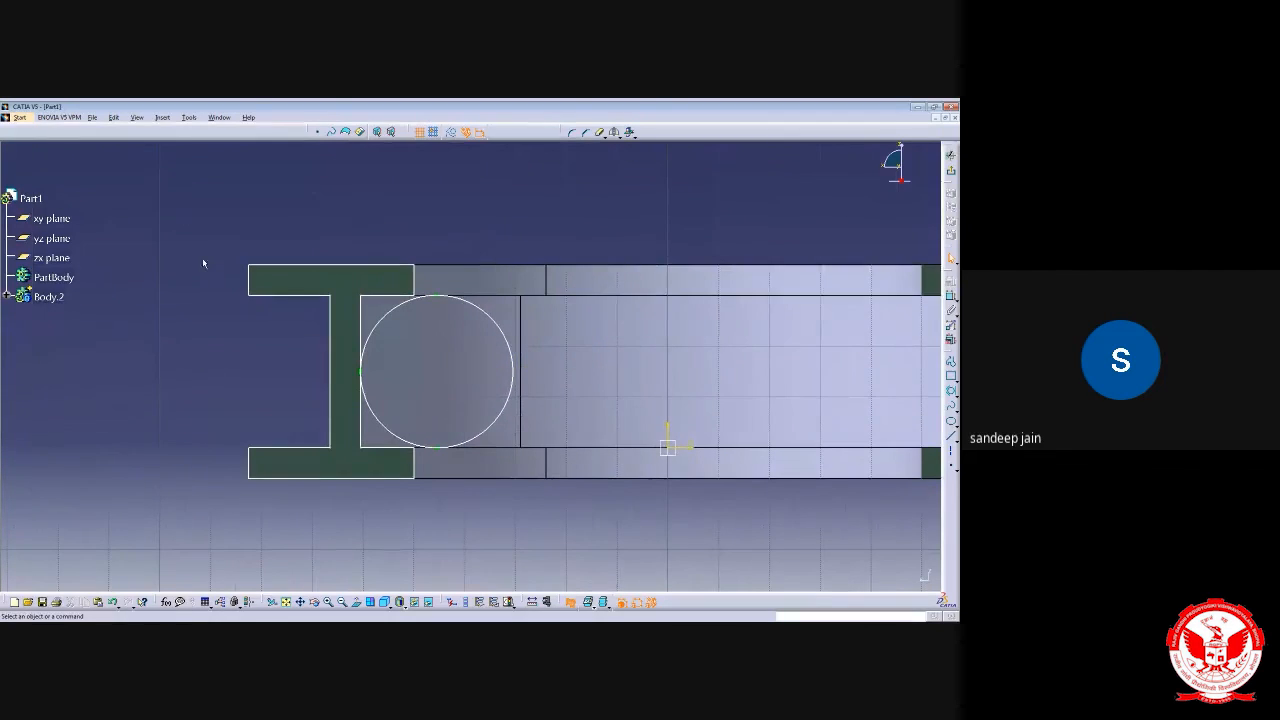
{"action": "left_click_drag", "start_coordinate": [188, 221], "coordinate": [335, 519]}
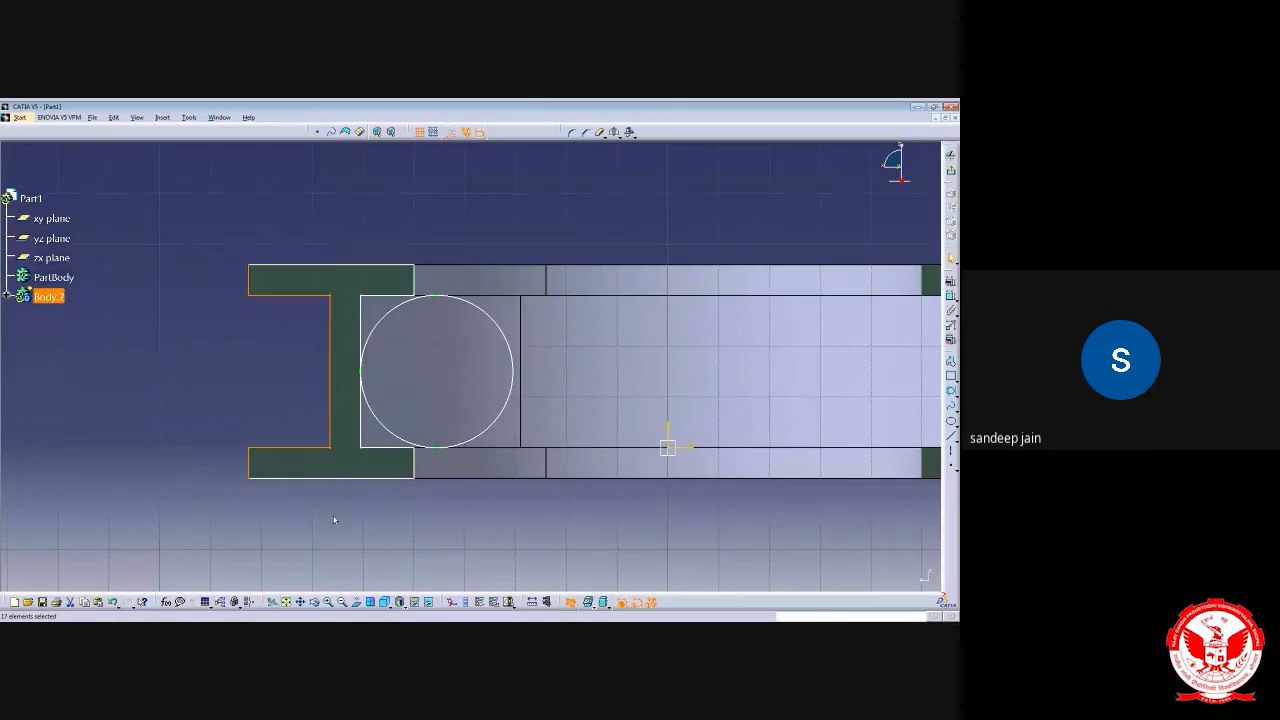
{"action": "left_click", "coordinate": [324, 509]}
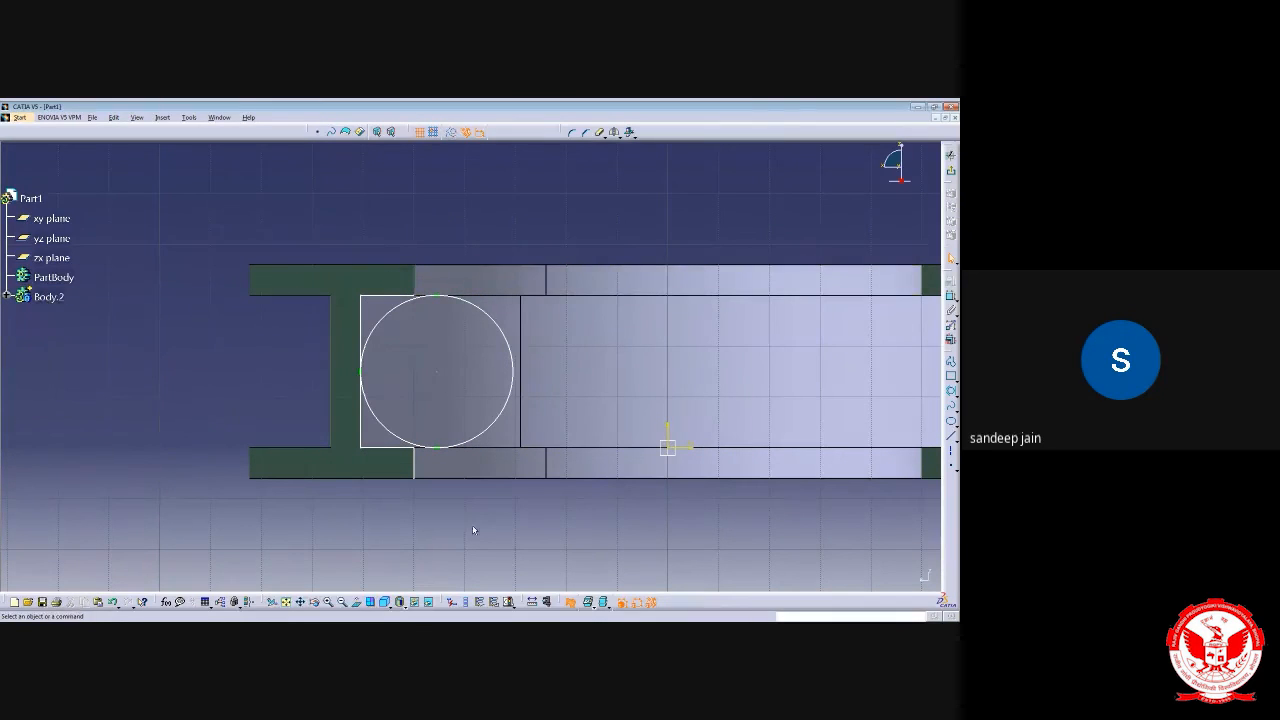
{"action": "left_click_drag", "start_coordinate": [441, 518], "coordinate": [409, 501]}
{"action": "left_click_drag", "start_coordinate": [261, 201], "coordinate": [382, 329]}
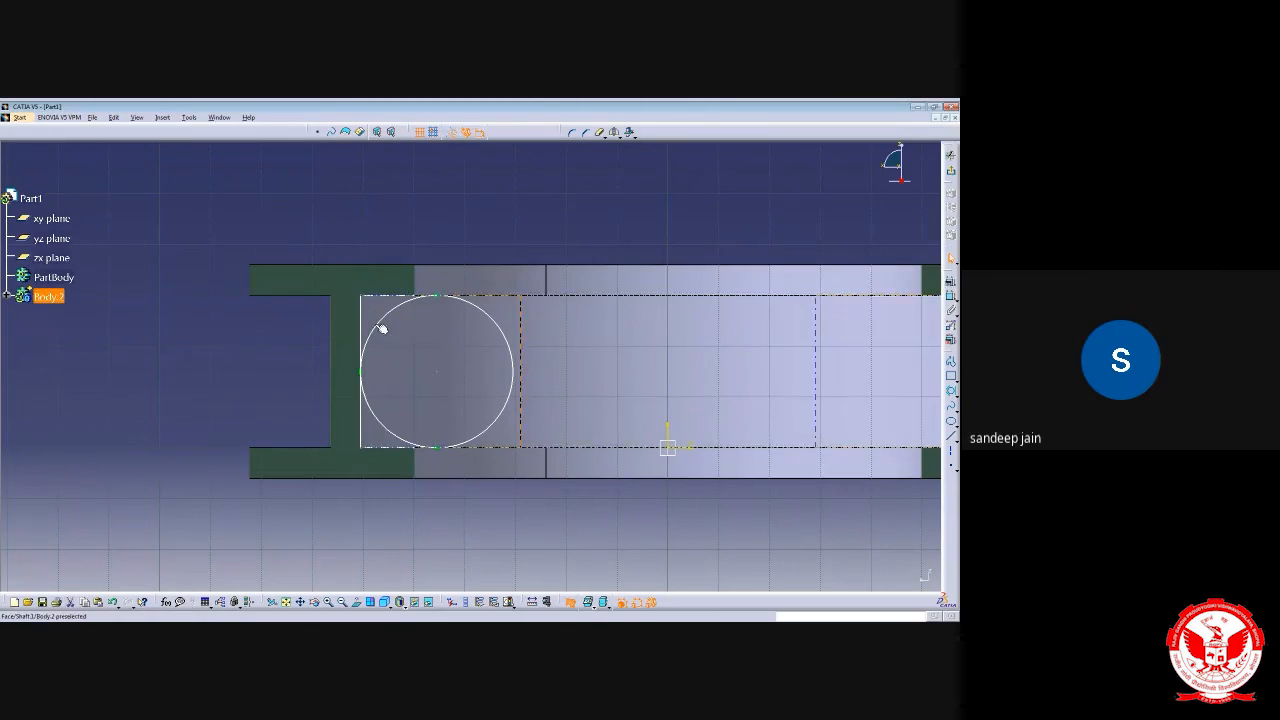
{"action": "left_click_drag", "start_coordinate": [371, 520], "coordinate": [343, 438]}
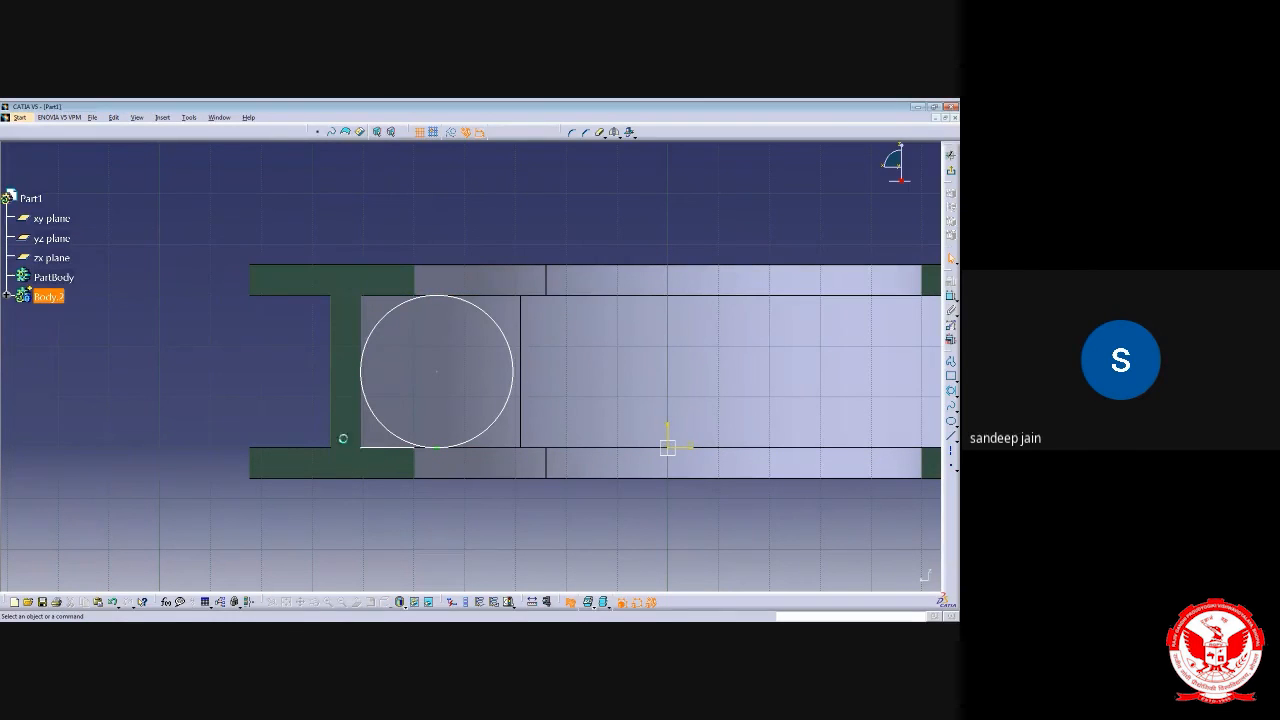
{"action": "middle_click_drag", "start_coordinate": [411, 480], "coordinate": [380, 478]}
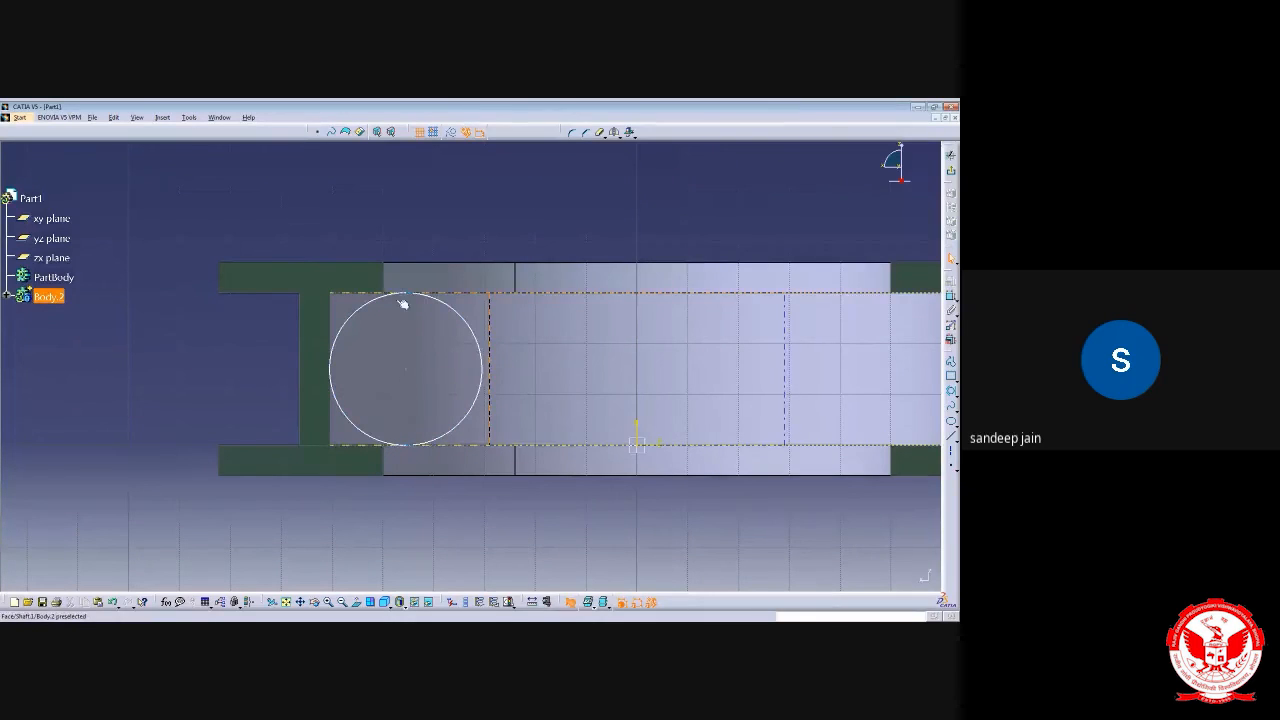
Draw a vertical line from the circle's center up past the top of the upper flange
{"action": "left_click", "coordinate": [951, 438]}
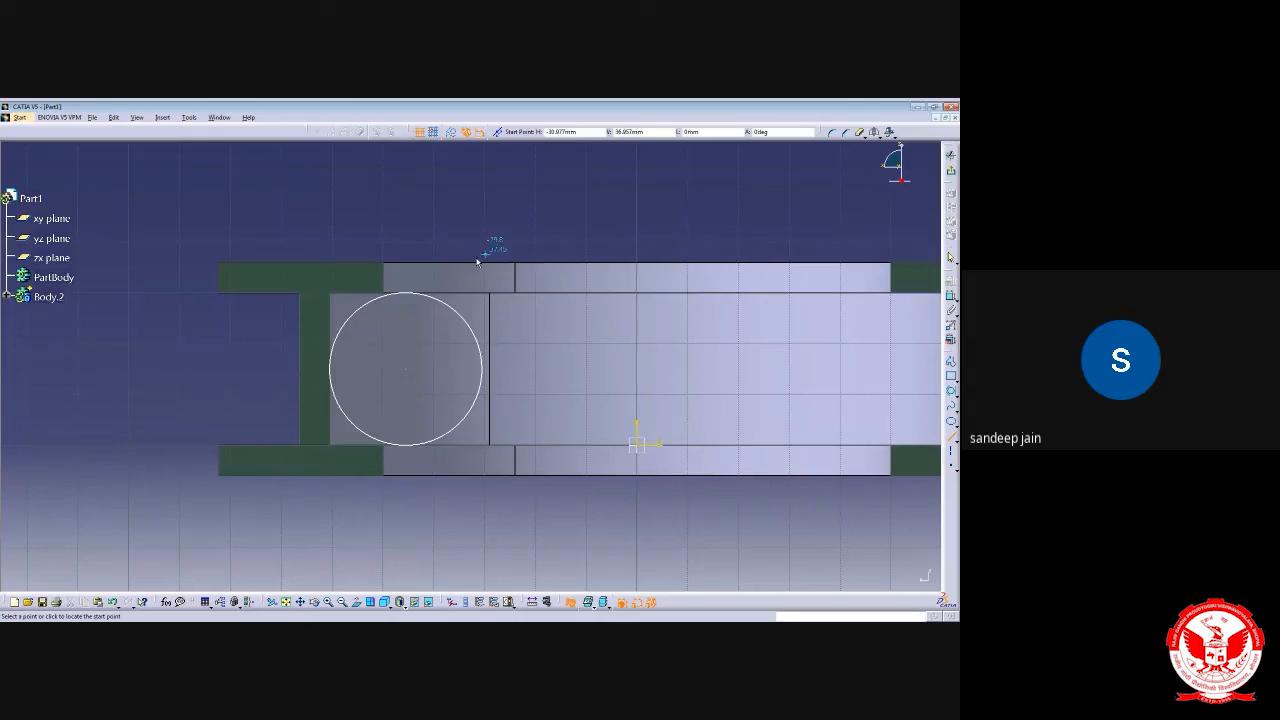
{"action": "left_click", "coordinate": [405, 367]}
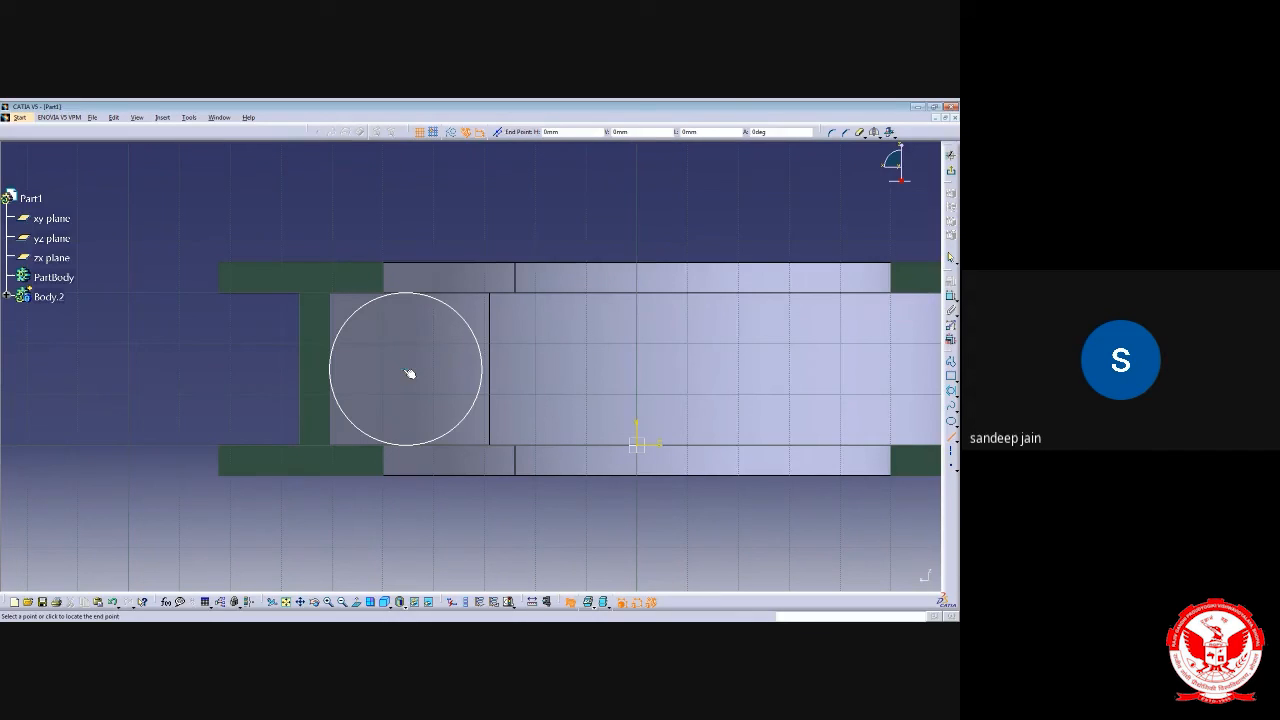
{"action": "left_click", "coordinate": [405, 237]}
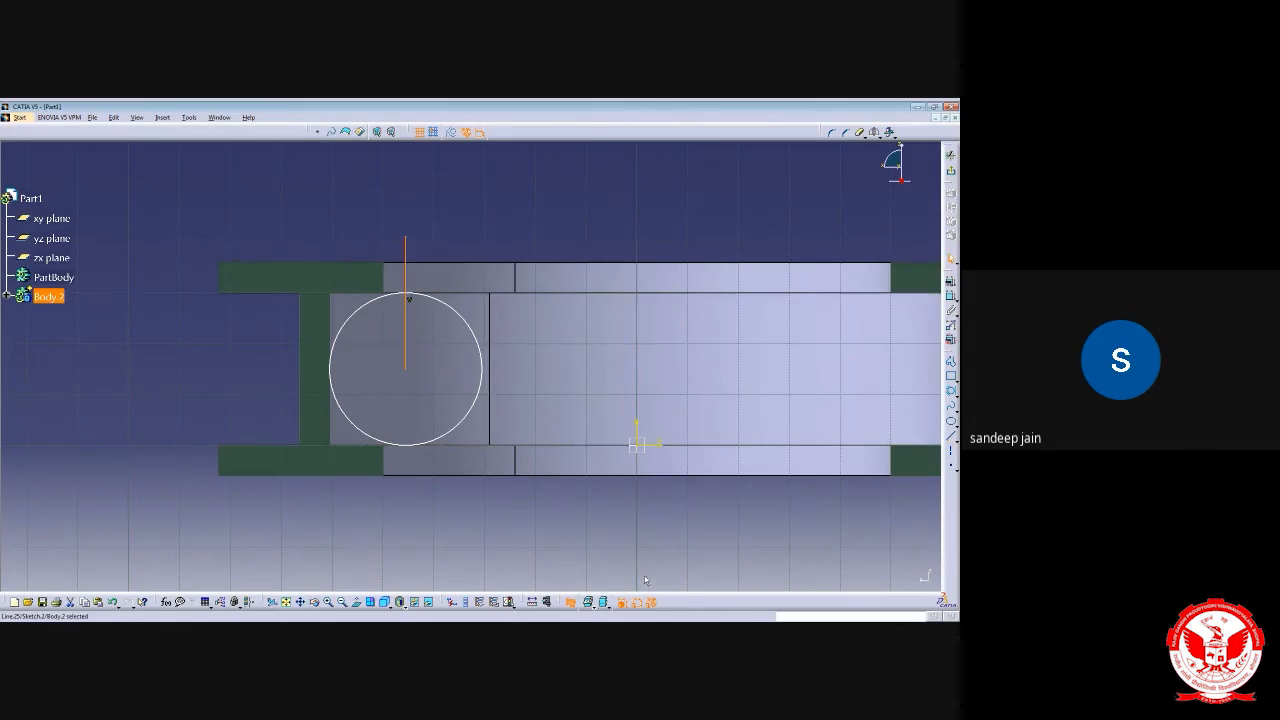
{"action": "left_click", "coordinate": [627, 531]}
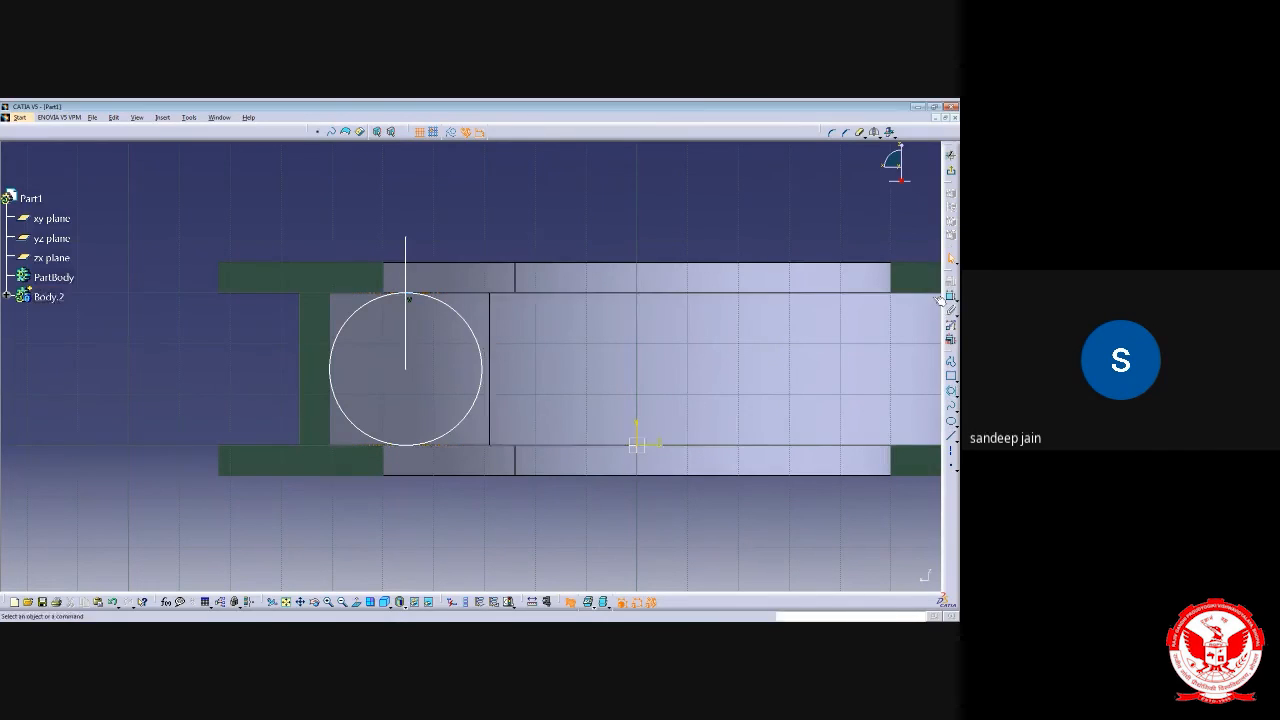
Extend the vertical line's lower end down past the circle to the bottom of the lower flange with Trim
{"action": "left_click", "coordinate": [862, 138]}
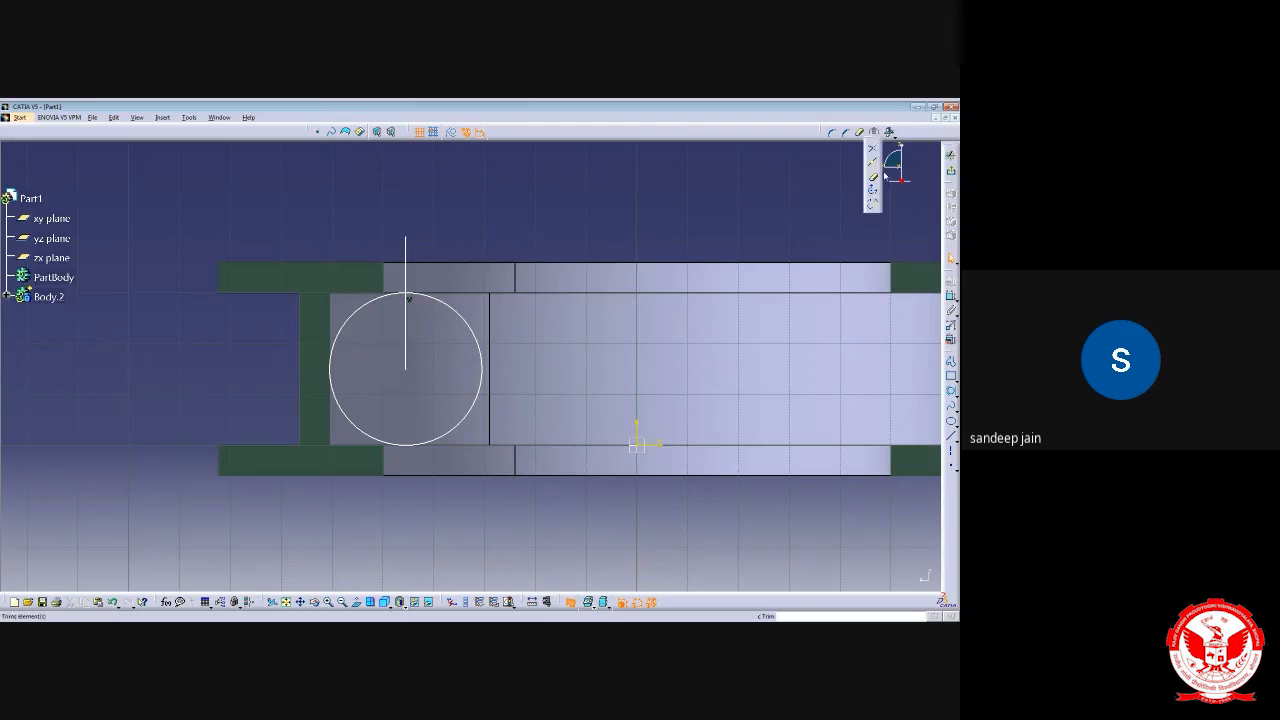
{"action": "left_click", "coordinate": [406, 346]}
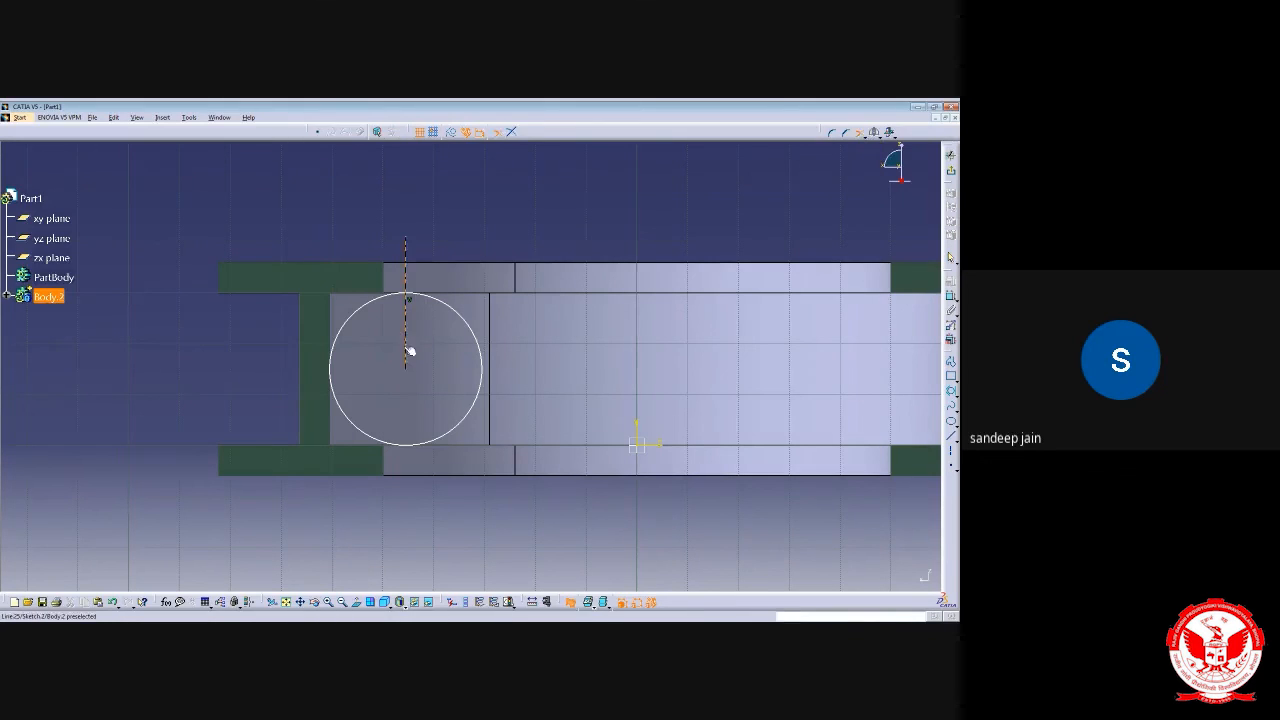
{"action": "left_click", "coordinate": [410, 478]}
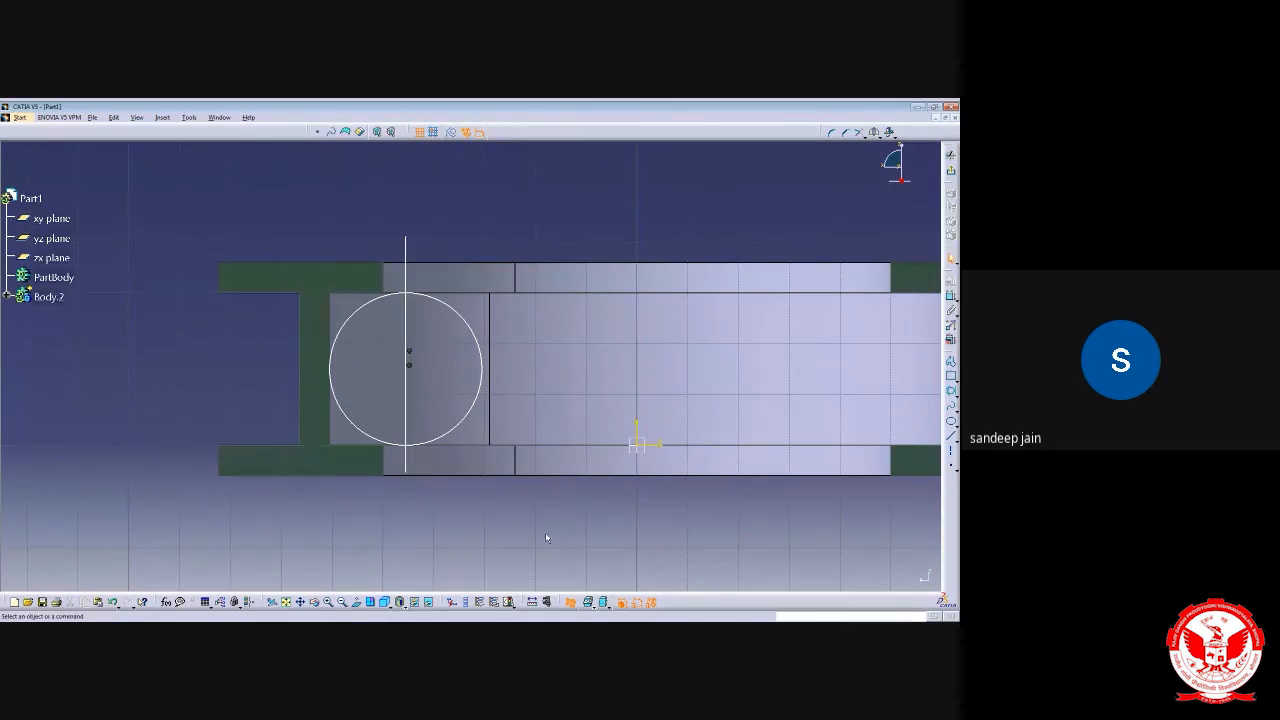
Trim the vertical line and the circle against each other at the circle's top
{"action": "left_click", "coordinate": [858, 133]}
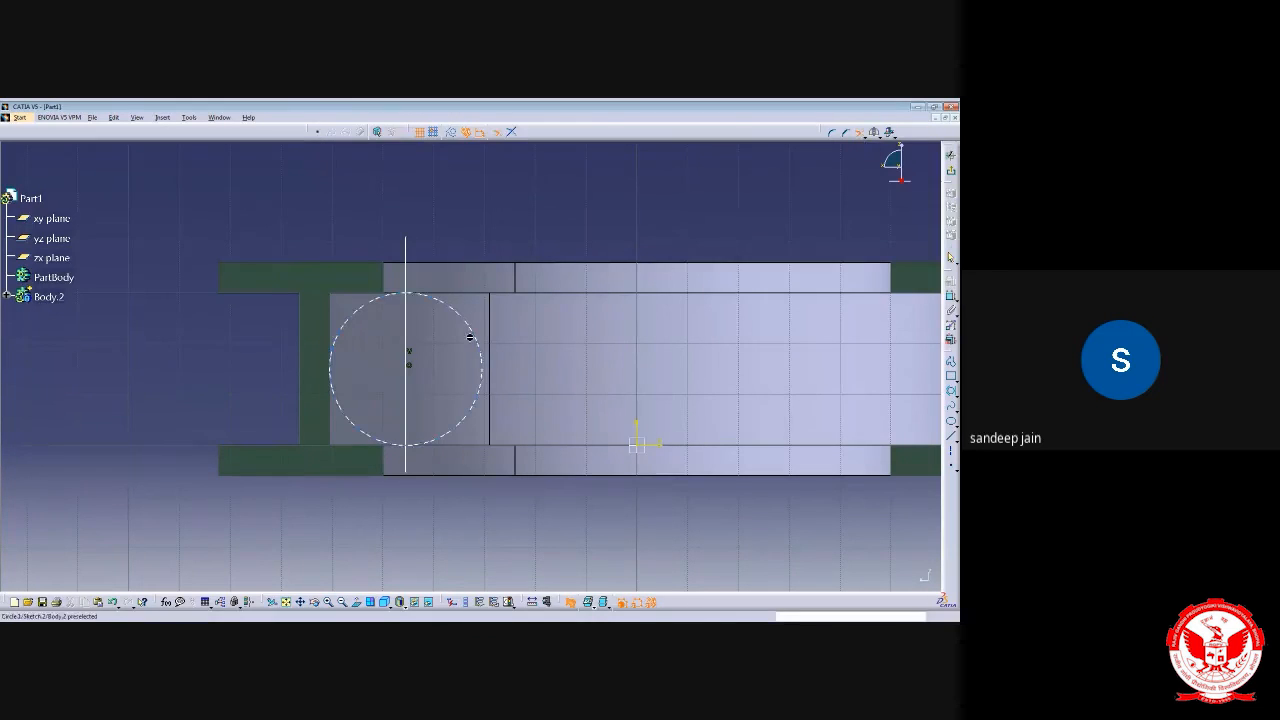
{"action": "left_click", "coordinate": [405, 313]}
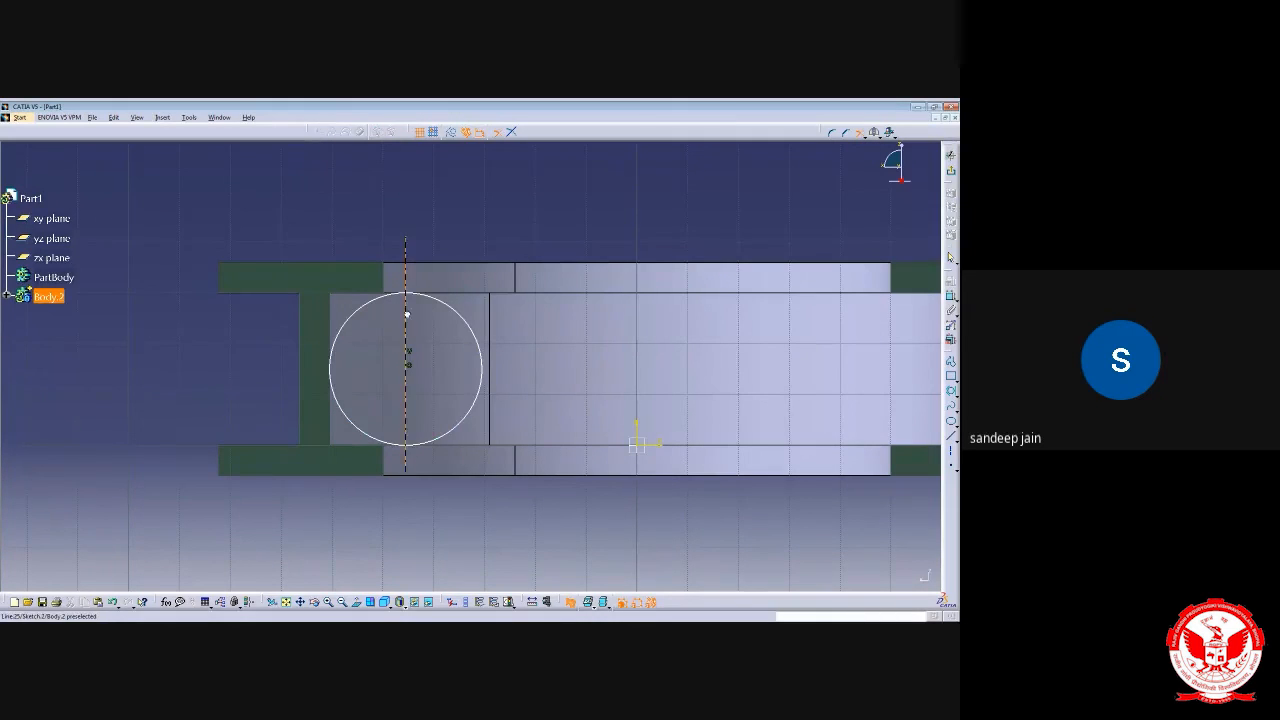
{"action": "left_click", "coordinate": [380, 298]}
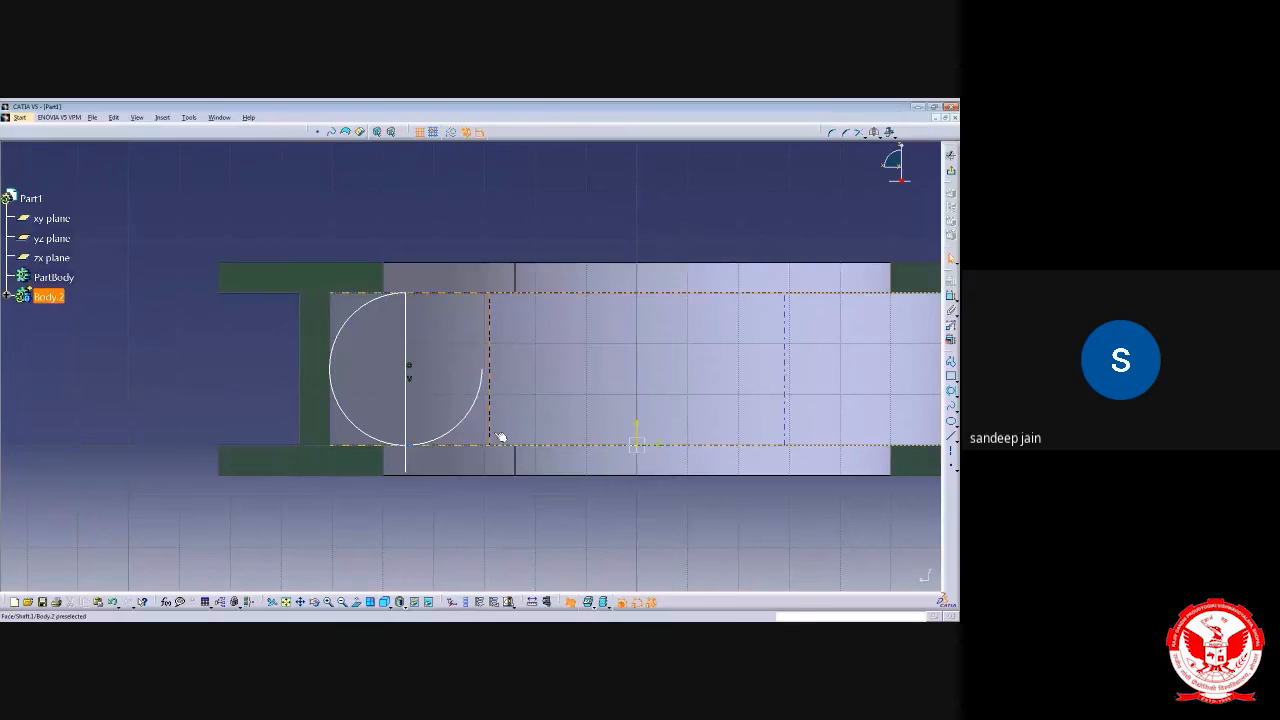
Extend the vertical line's upper end well above the upper flange with Trim
{"action": "left_click", "coordinate": [406, 339]}
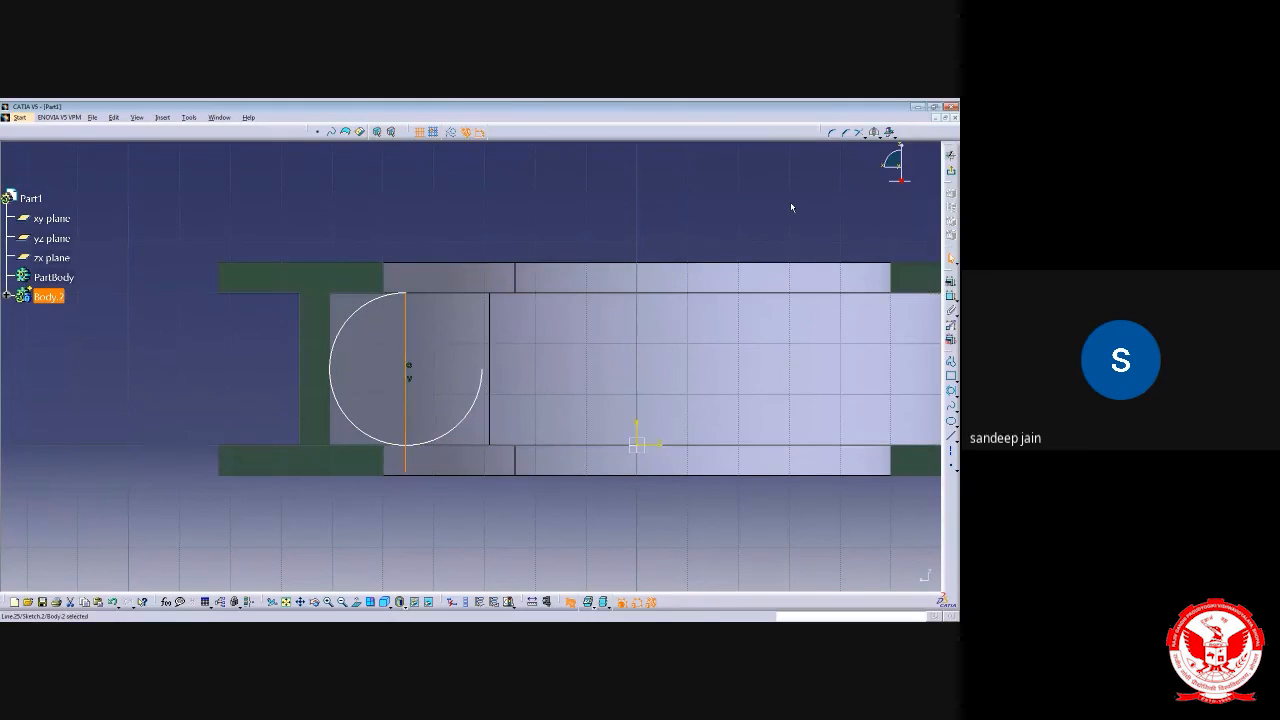
{"action": "left_click", "coordinate": [858, 132]}
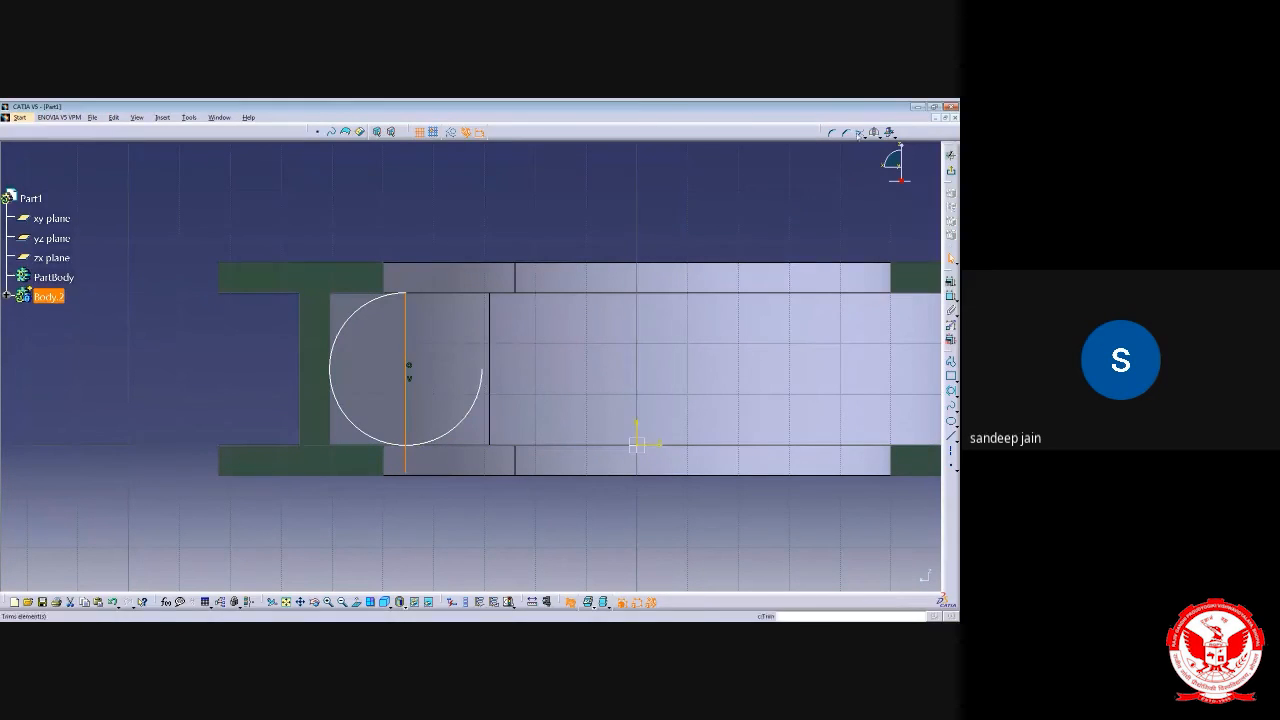
{"action": "left_click", "coordinate": [407, 188]}
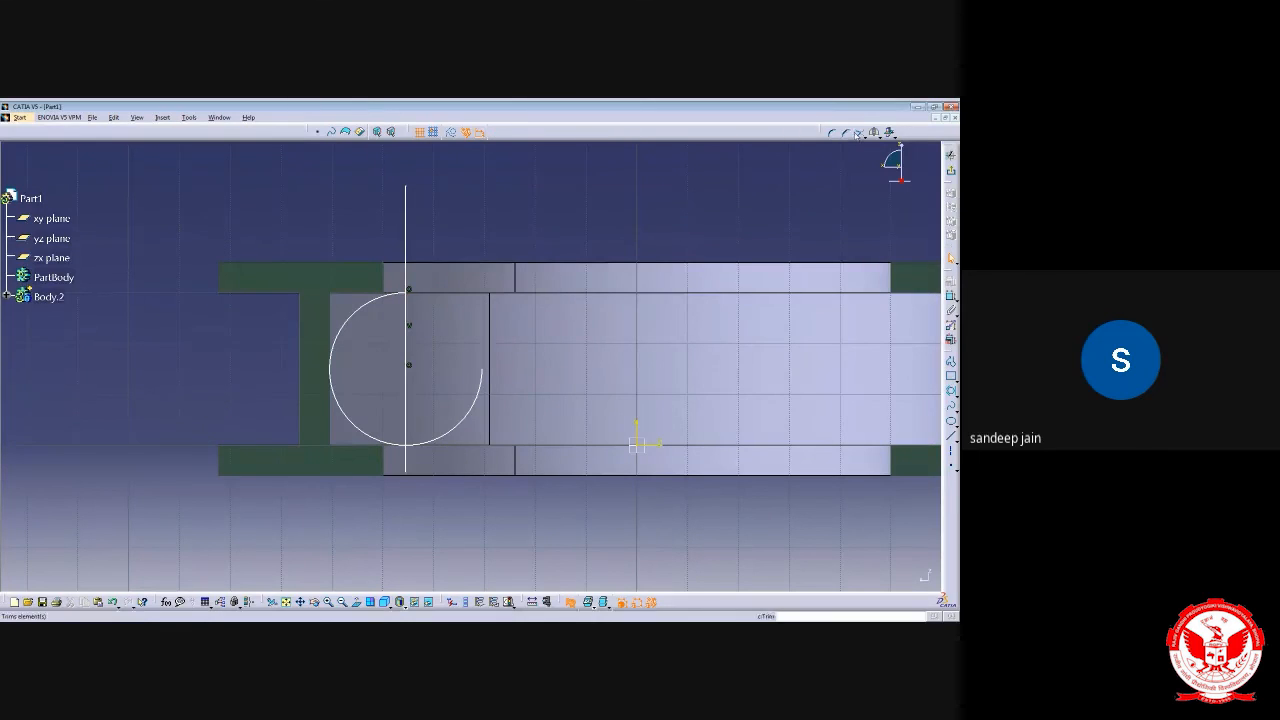
Trim the vertical line and the circle against each other at top and bottom into a closed semicircle, and exit the sketch
{"action": "left_click", "coordinate": [408, 354]}
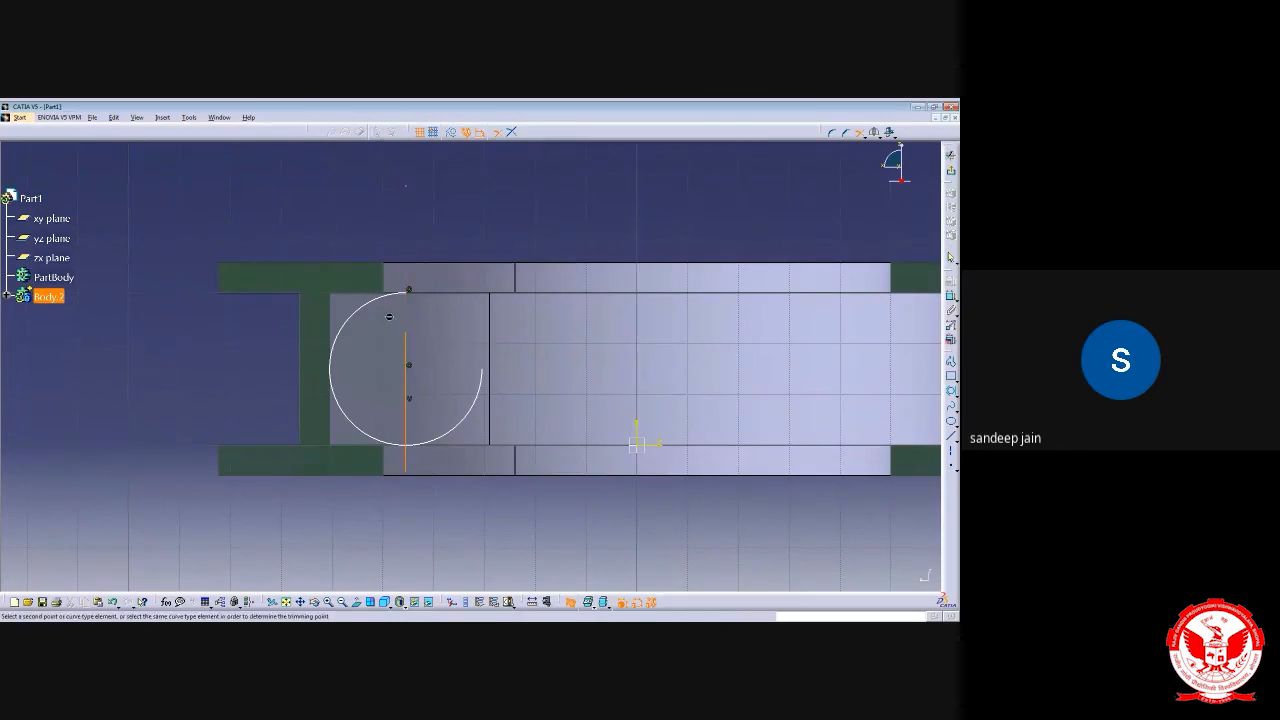
{"action": "left_click", "coordinate": [388, 296]}
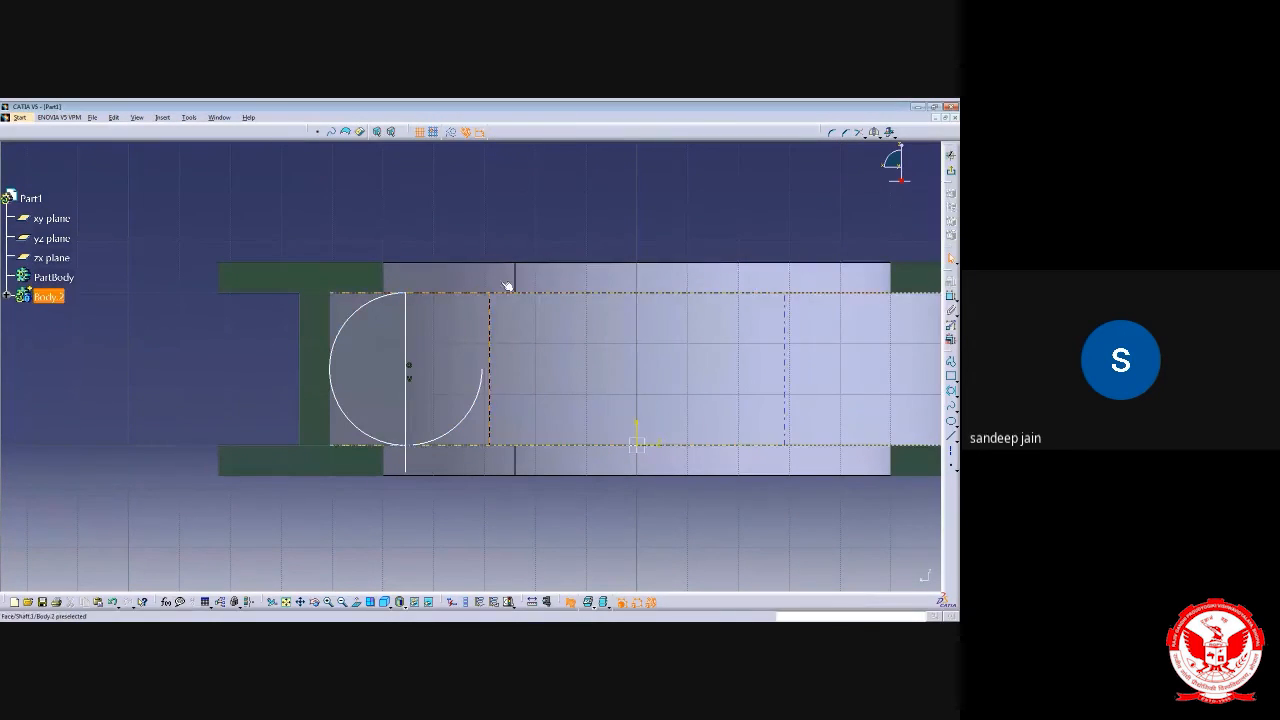
{"action": "left_click", "coordinate": [860, 132]}
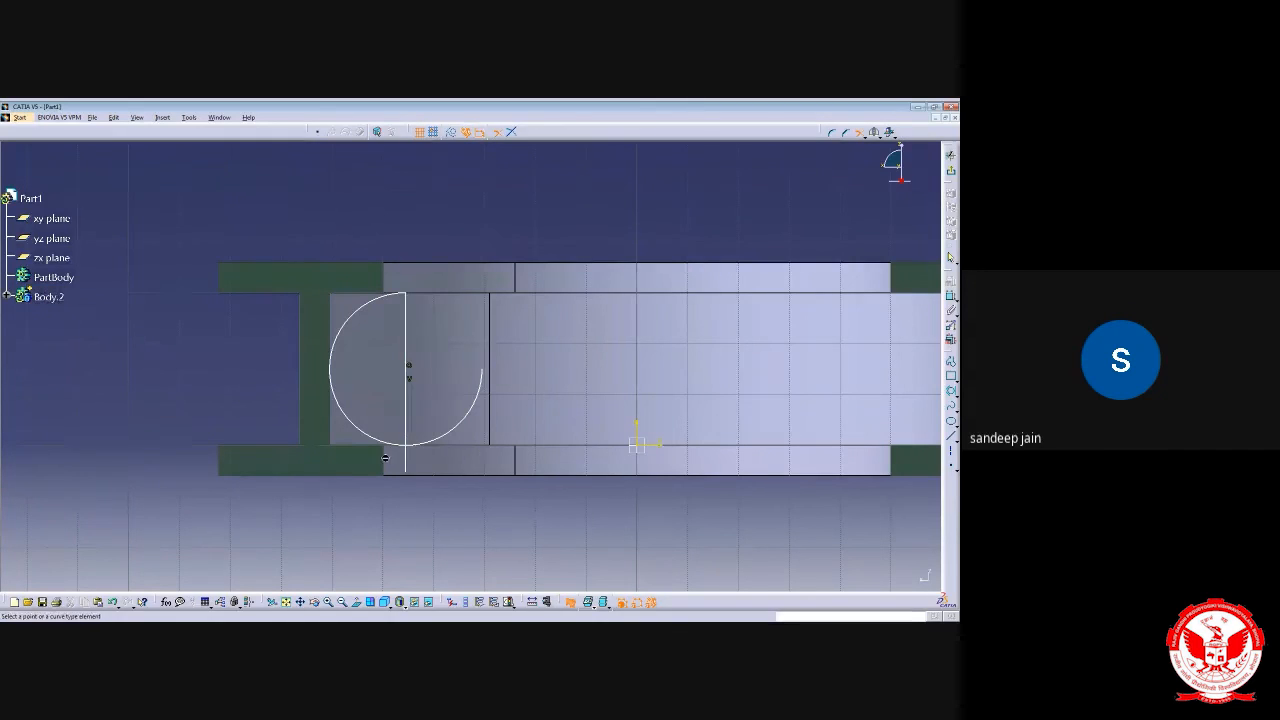
{"action": "left_click", "coordinate": [410, 348]}
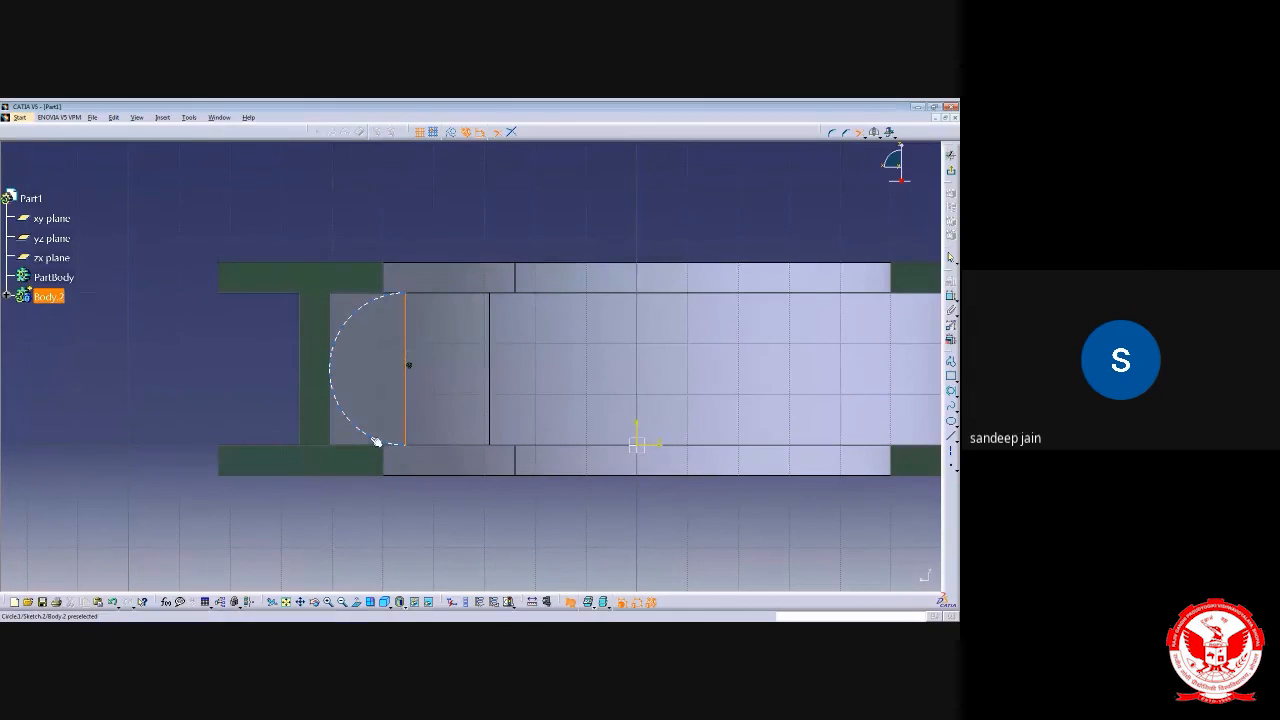
{"action": "left_click", "coordinate": [376, 441]}
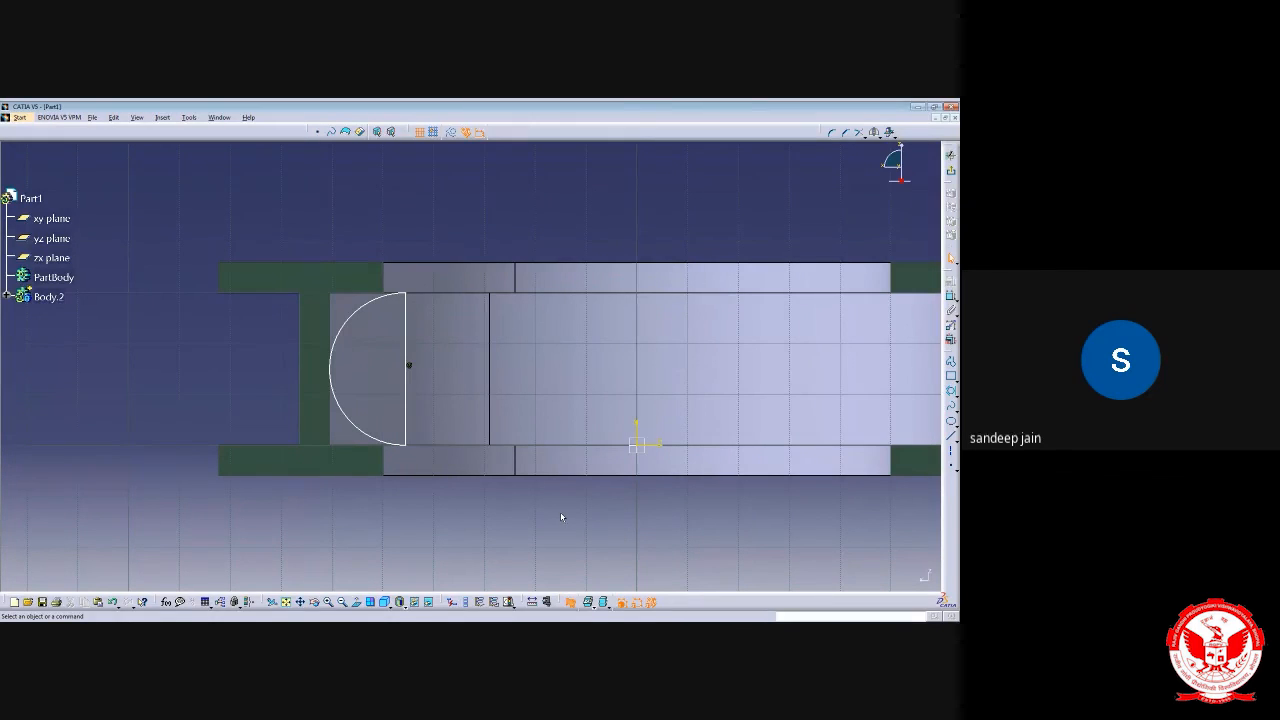
{"action": "left_click", "coordinate": [952, 172]}
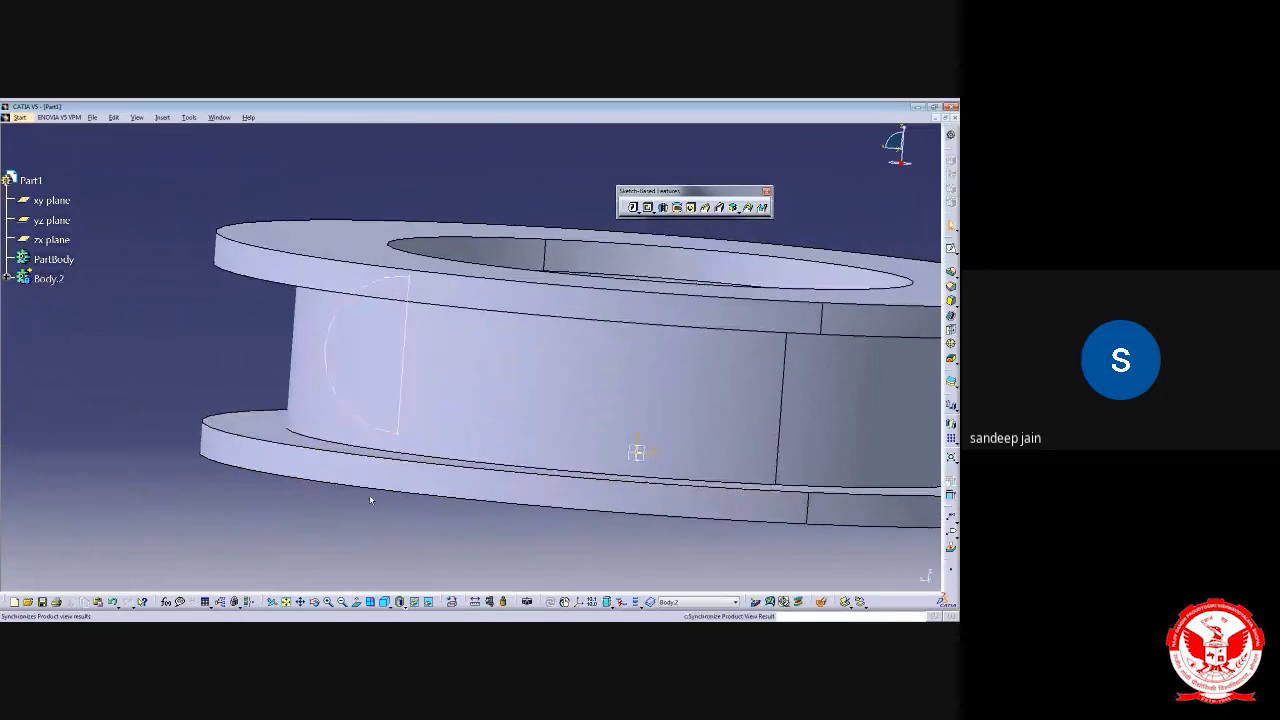
Revolve the semicircular sketch 360 degrees about its straight vertical edge with Shaft to form the ball
{"action": "middle_click_drag", "start_coordinate": [396, 400], "coordinate": [300, 460]}
{"action": "middle_click_drag", "start_coordinate": [475, 449], "coordinate": [228, 421]}
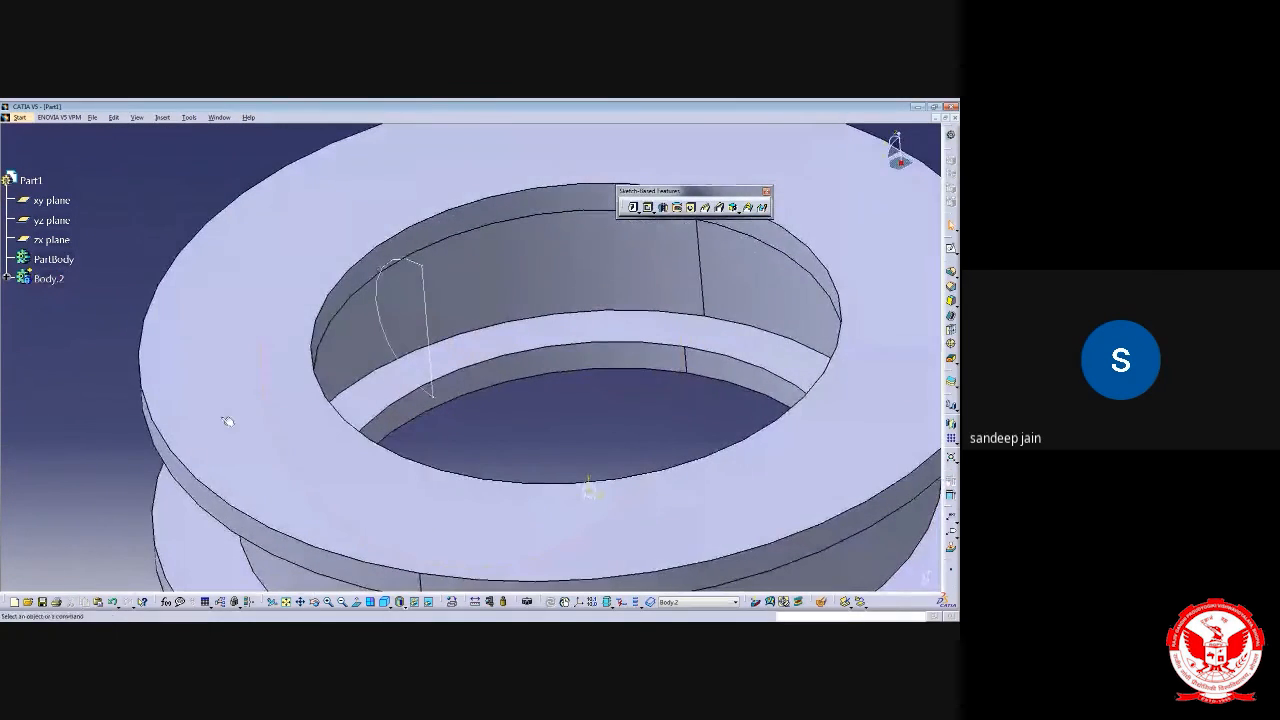
{"action": "middle_click_drag", "start_coordinate": [475, 360], "coordinate": [431, 359]}
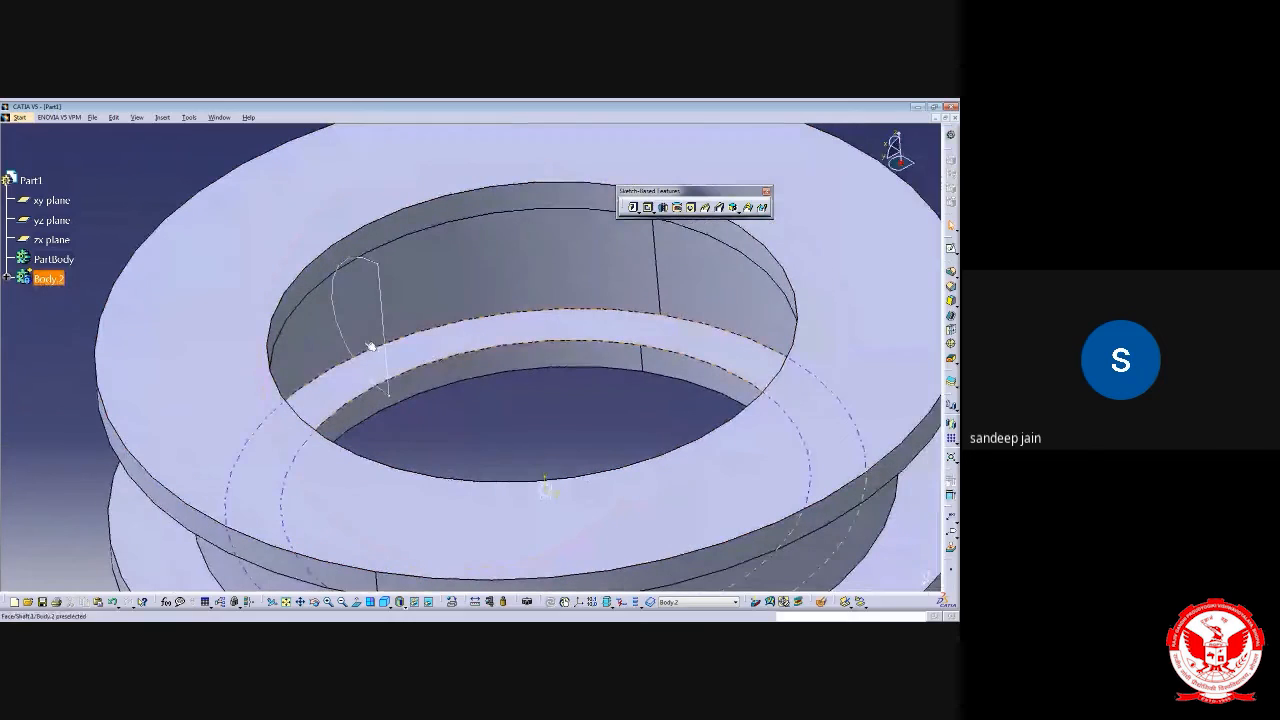
{"action": "left_click", "coordinate": [664, 208]}
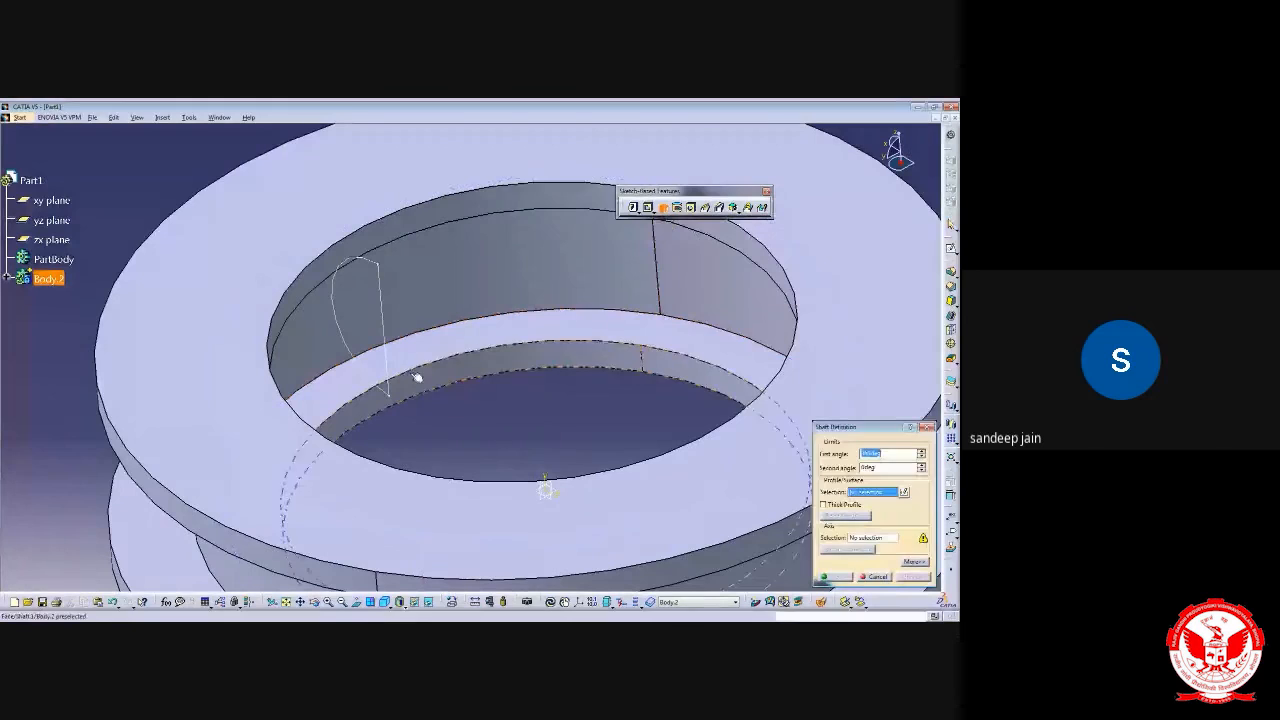
{"action": "left_click", "coordinate": [387, 298]}
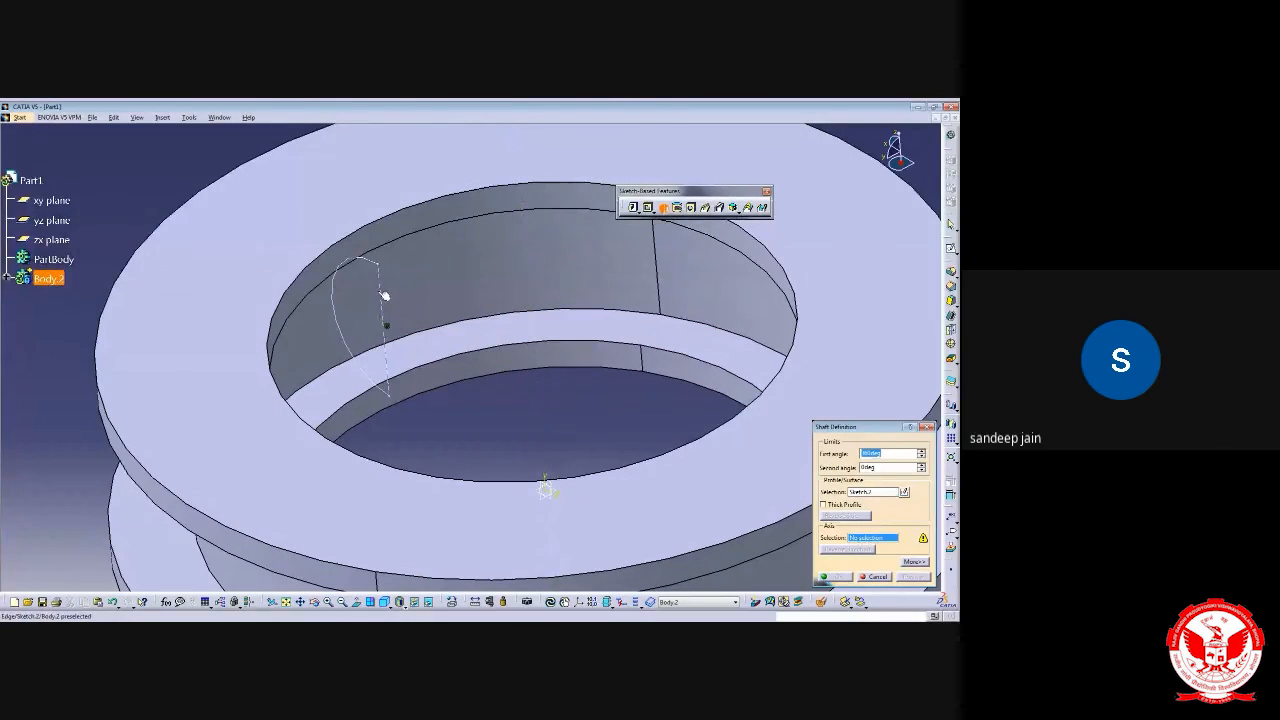
{"action": "left_click", "coordinate": [384, 296]}
{"action": "middle_click_drag", "start_coordinate": [448, 398], "coordinate": [418, 444]}
{"action": "left_click", "coordinate": [835, 577]}
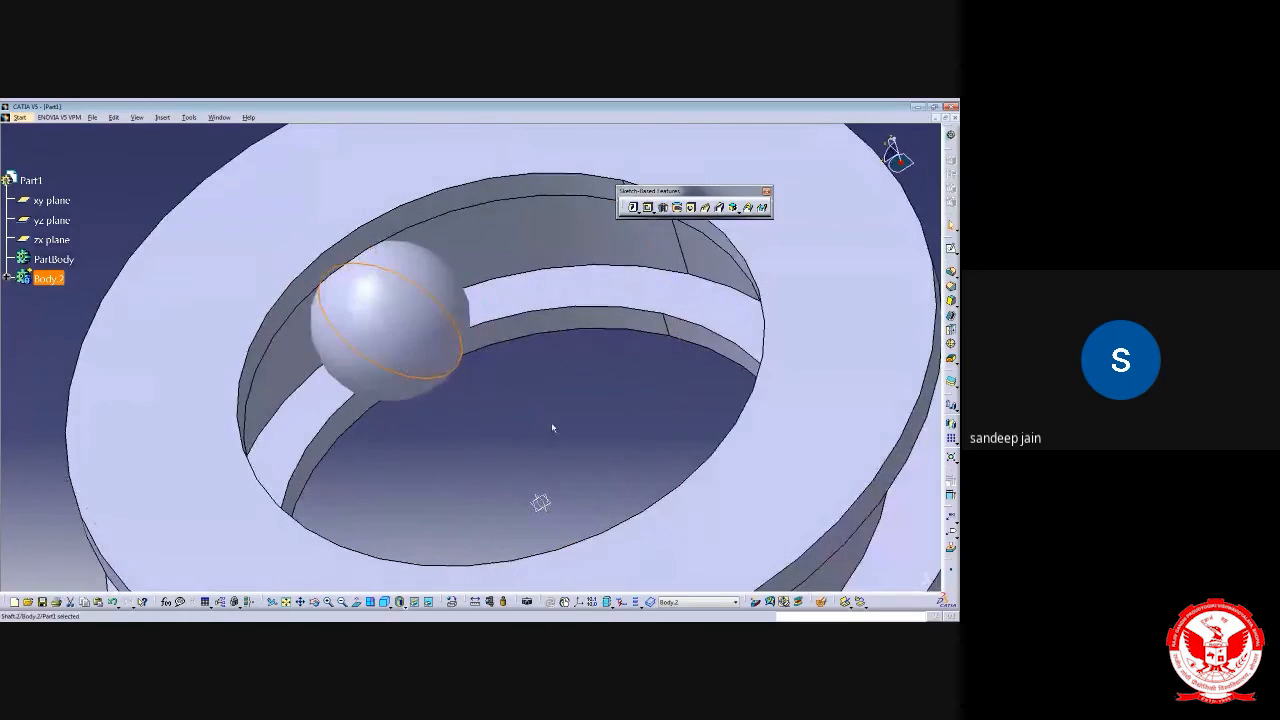
Undock the Transformation Features toolbar and place it beside the Sketch-Based Features toolbar
{"action": "middle_click_drag", "start_coordinate": [551, 422], "coordinate": [449, 481]}
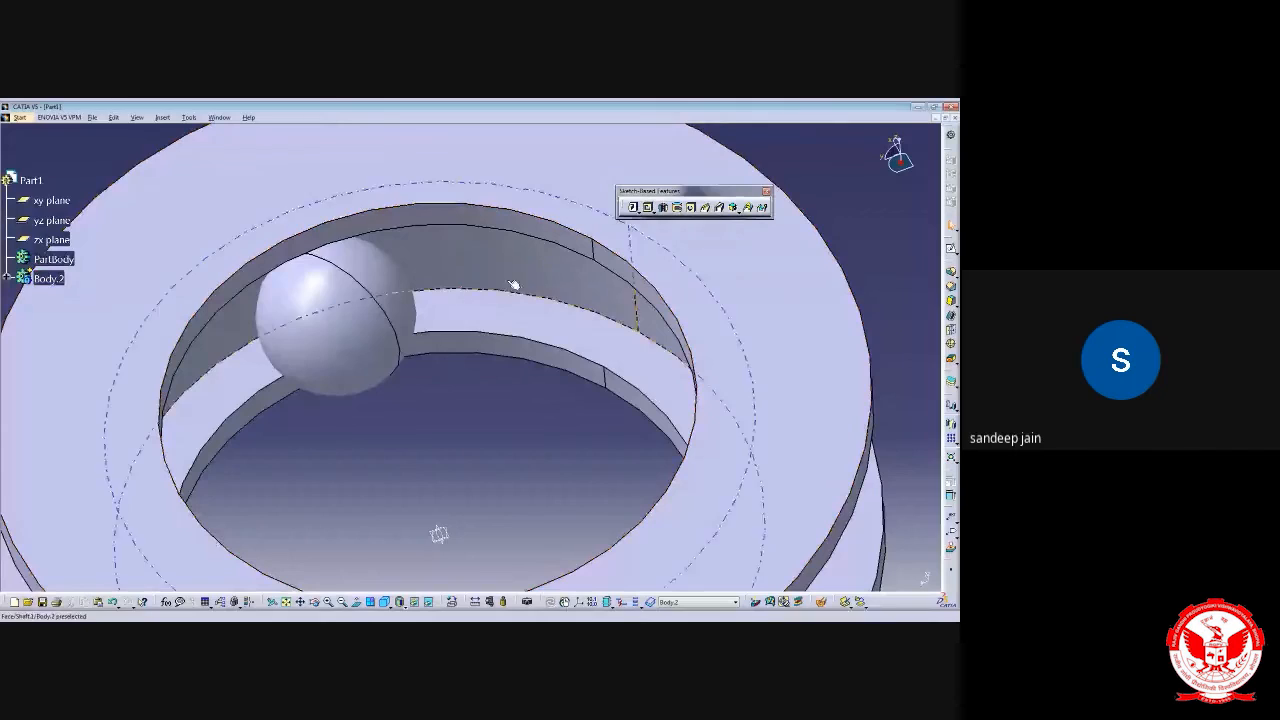
{"action": "middle_click_drag", "start_coordinate": [473, 434], "coordinate": [491, 391]}
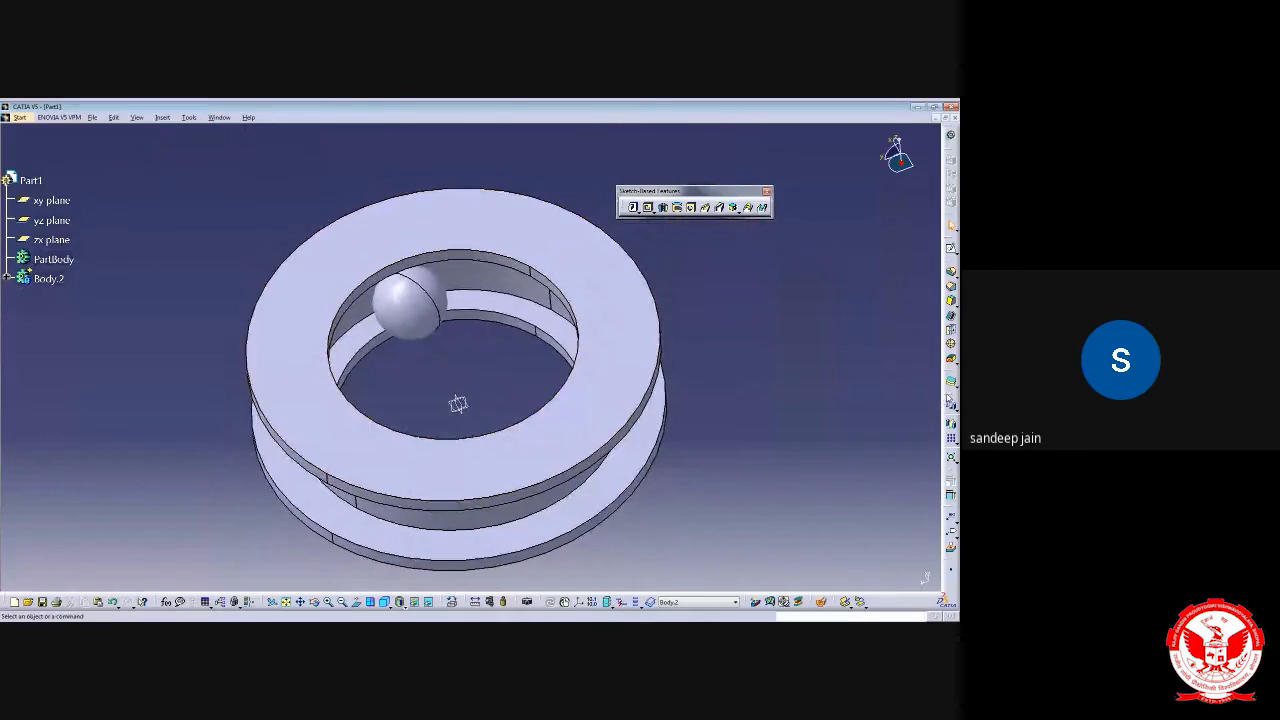
{"action": "left_click_drag", "start_coordinate": [676, 123], "coordinate": [677, 125]}
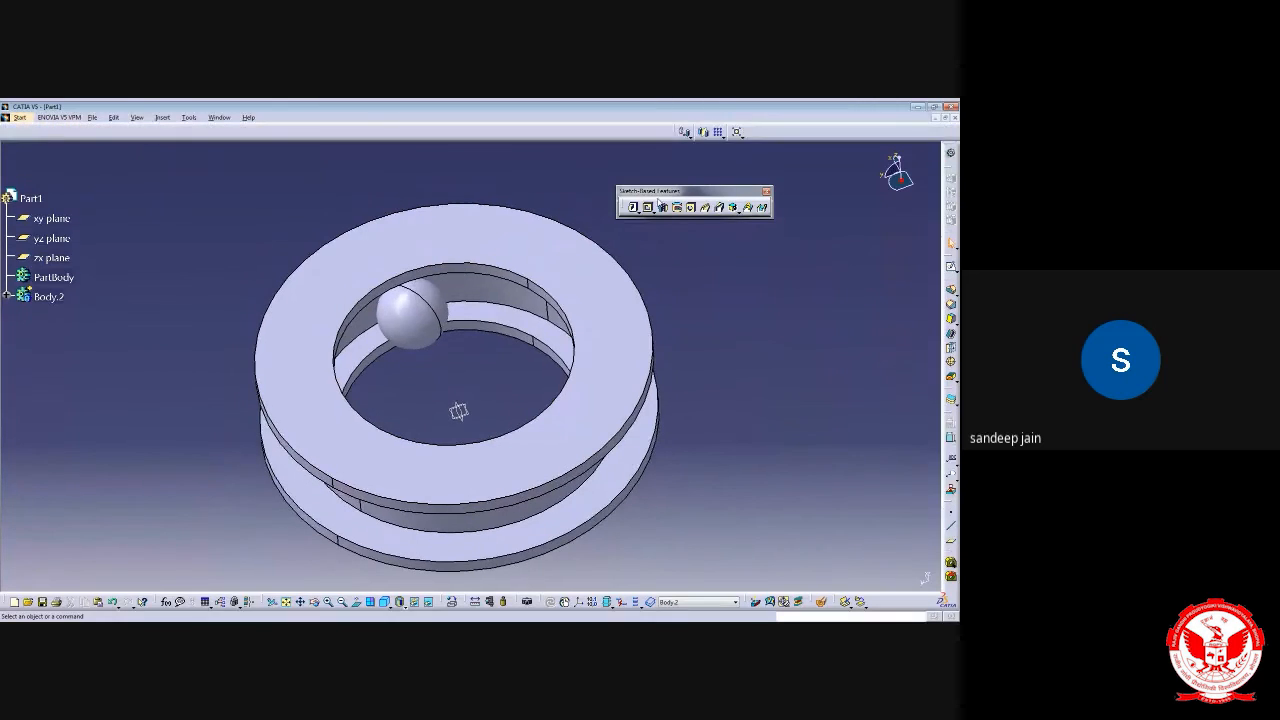
{"action": "left_click_drag", "start_coordinate": [786, 205], "coordinate": [787, 205]}
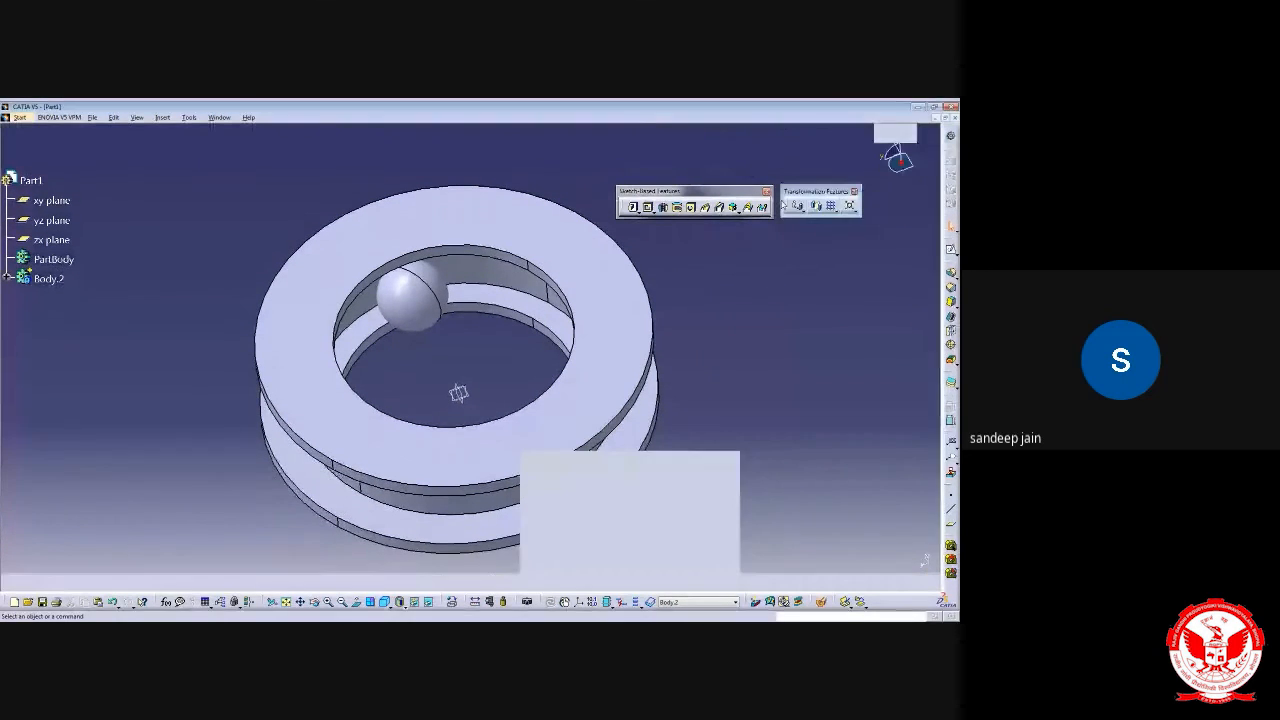
Start a Circular Pattern and set its parameters to Complete crown
{"action": "left_click", "coordinate": [836, 209]}
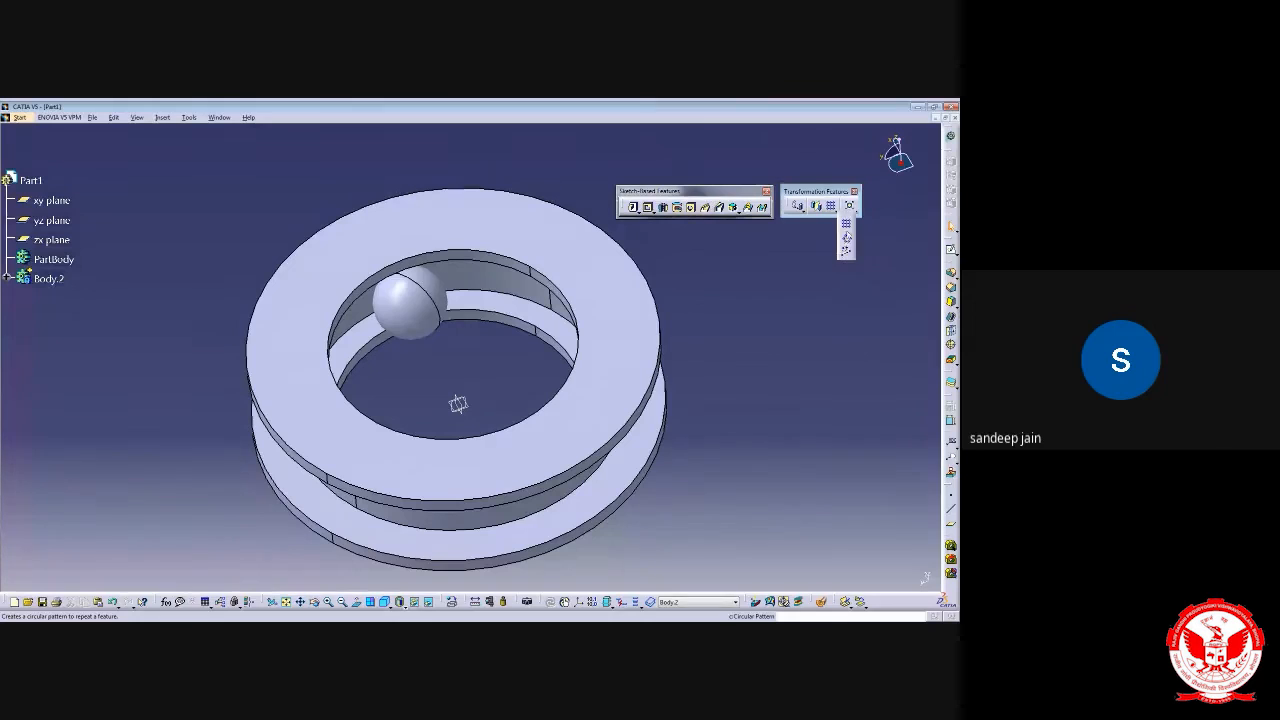
{"action": "left_click", "coordinate": [846, 237]}
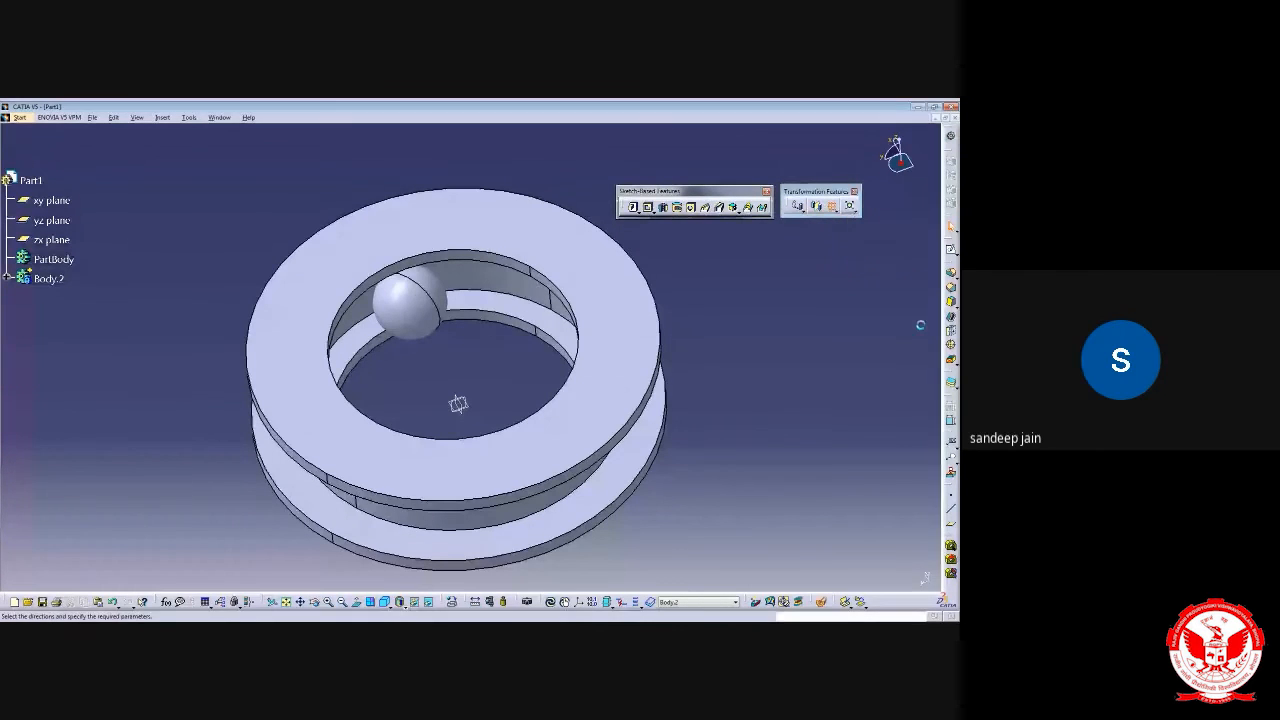
{"action": "middle_click_drag", "start_coordinate": [545, 377], "coordinate": [516, 365]}
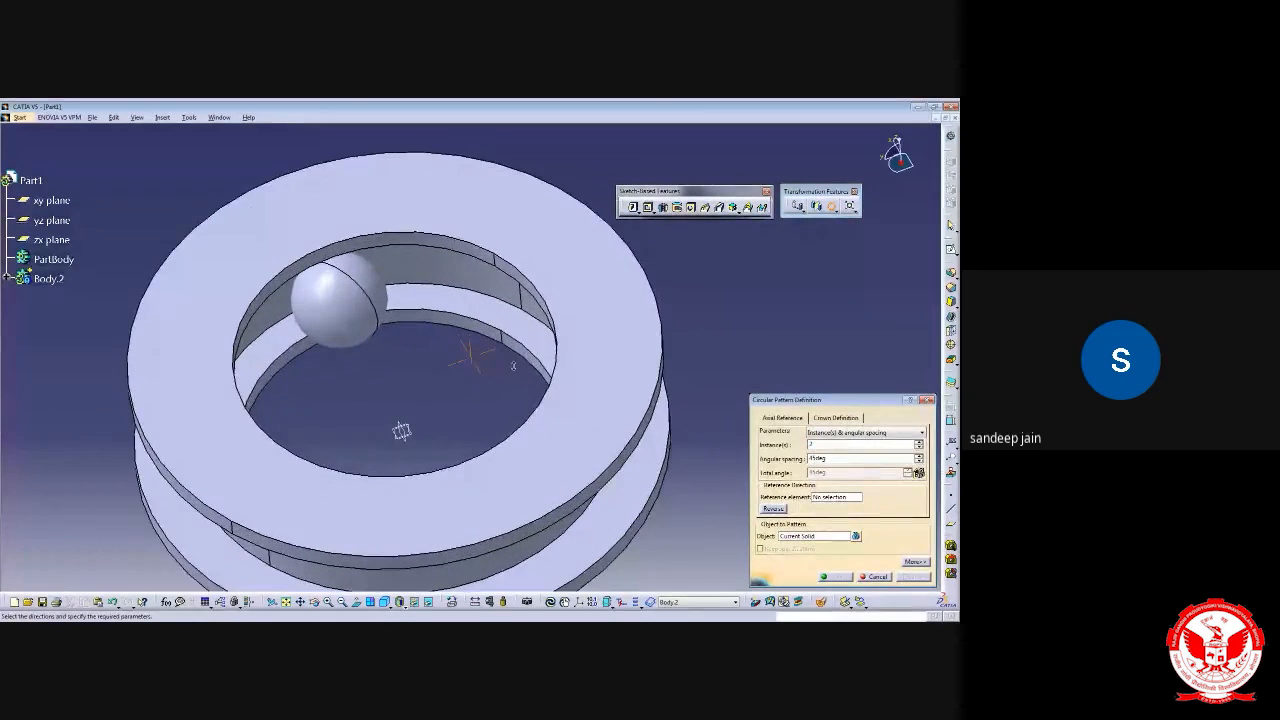
{"action": "left_click_drag", "start_coordinate": [859, 400], "coordinate": [852, 292]}
{"action": "left_click", "coordinate": [860, 325]}
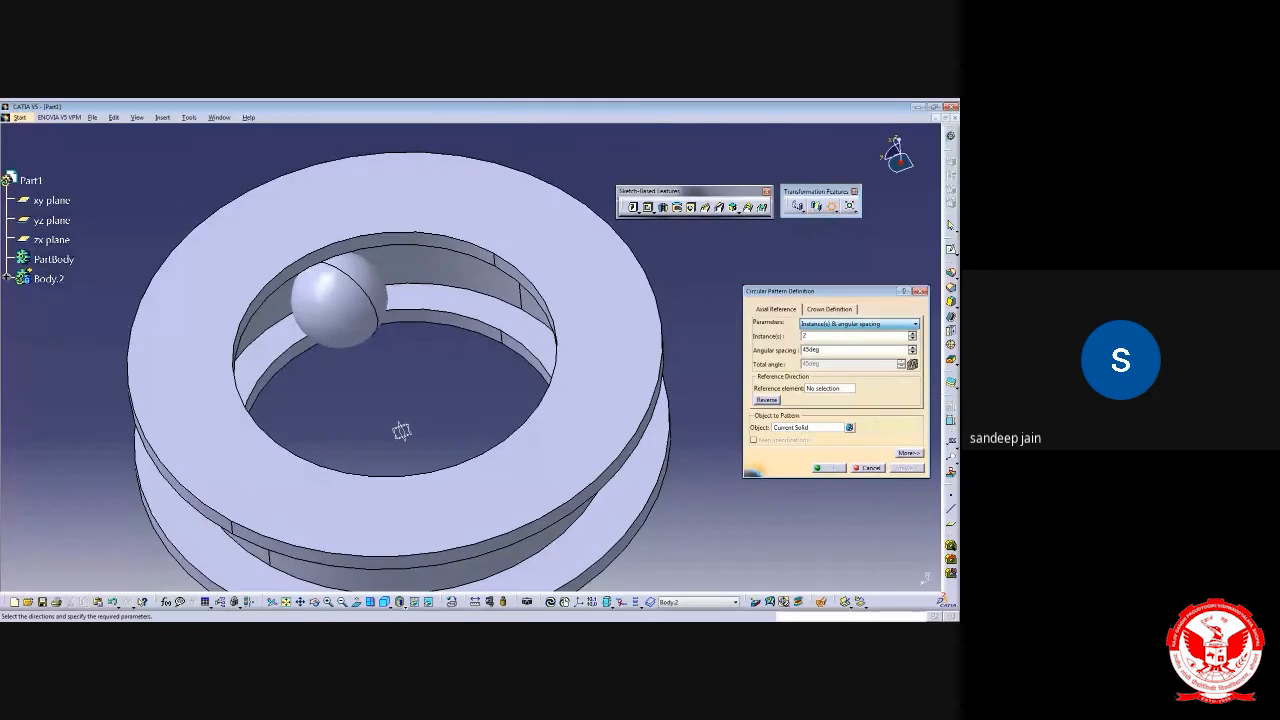
{"action": "left_click", "coordinate": [884, 397]}
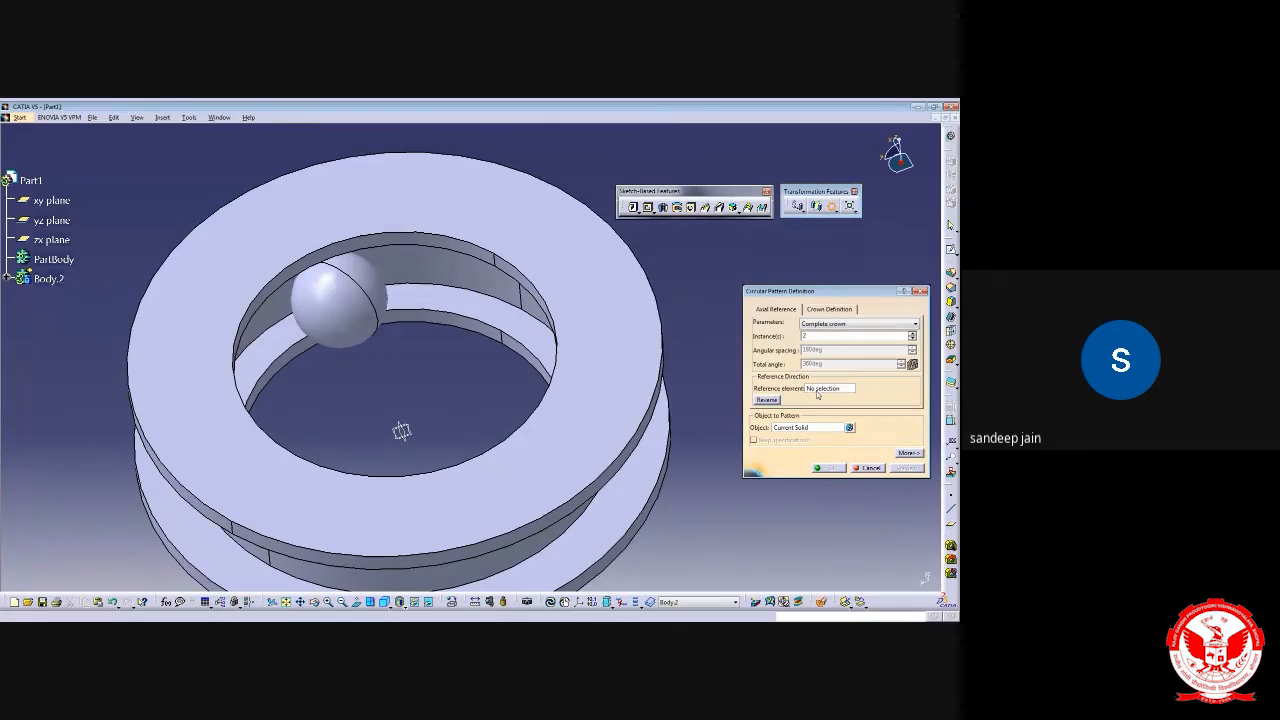
Set the Z Axis as the reference element of the circular pattern
{"action": "left_click", "coordinate": [828, 389]}
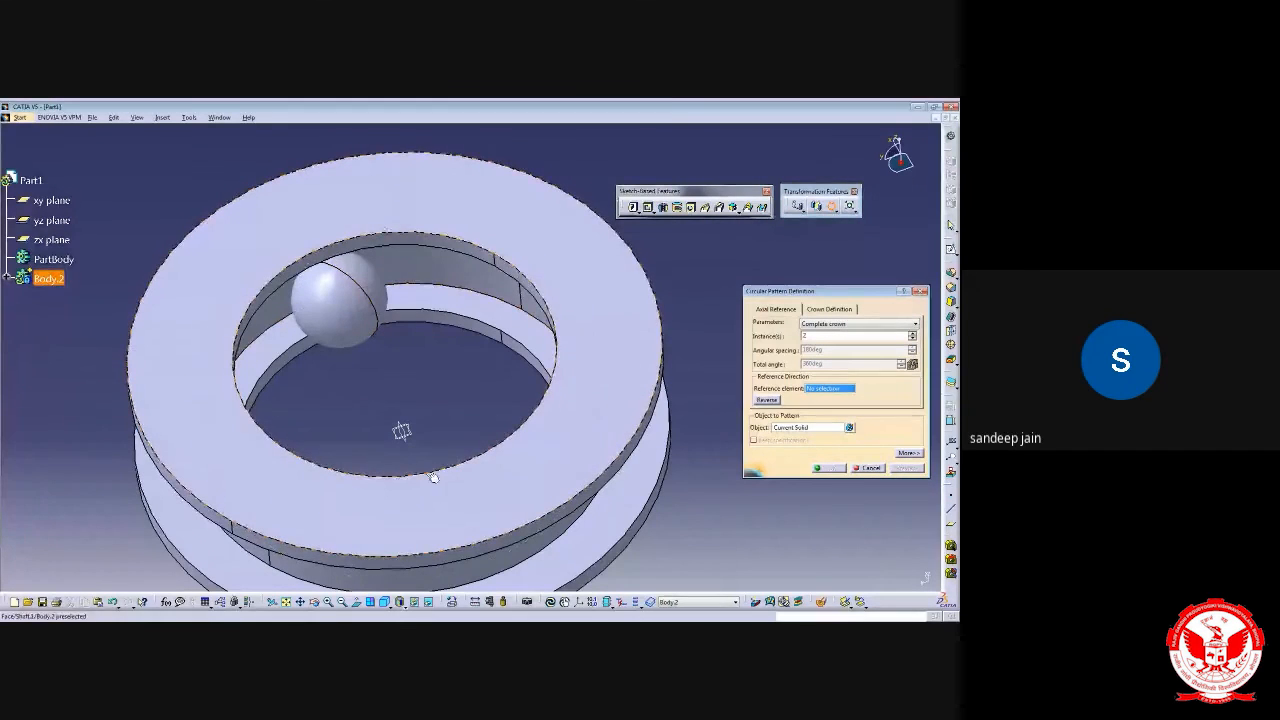
{"action": "mouse_move", "coordinate": [379, 539]}
{"action": "middle_mouse_down"}
{"action": "mouse_move", "coordinate": [395, 410]}
{"action": "mouse_move", "coordinate": [470, 395]}
{"action": "mouse_move", "coordinate": [462, 379]}
{"action": "middle_mouse_up"}
{"action": "right_click", "coordinate": [822, 388]}
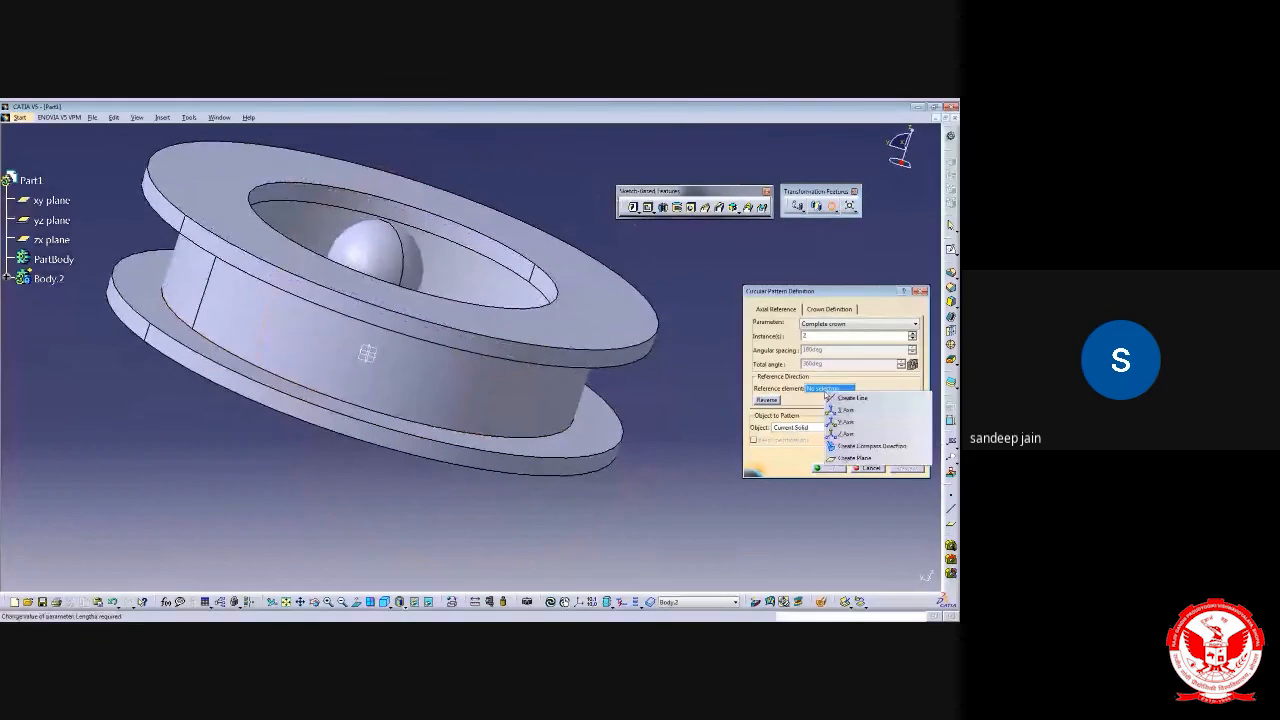
{"action": "left_click", "coordinate": [850, 434]}
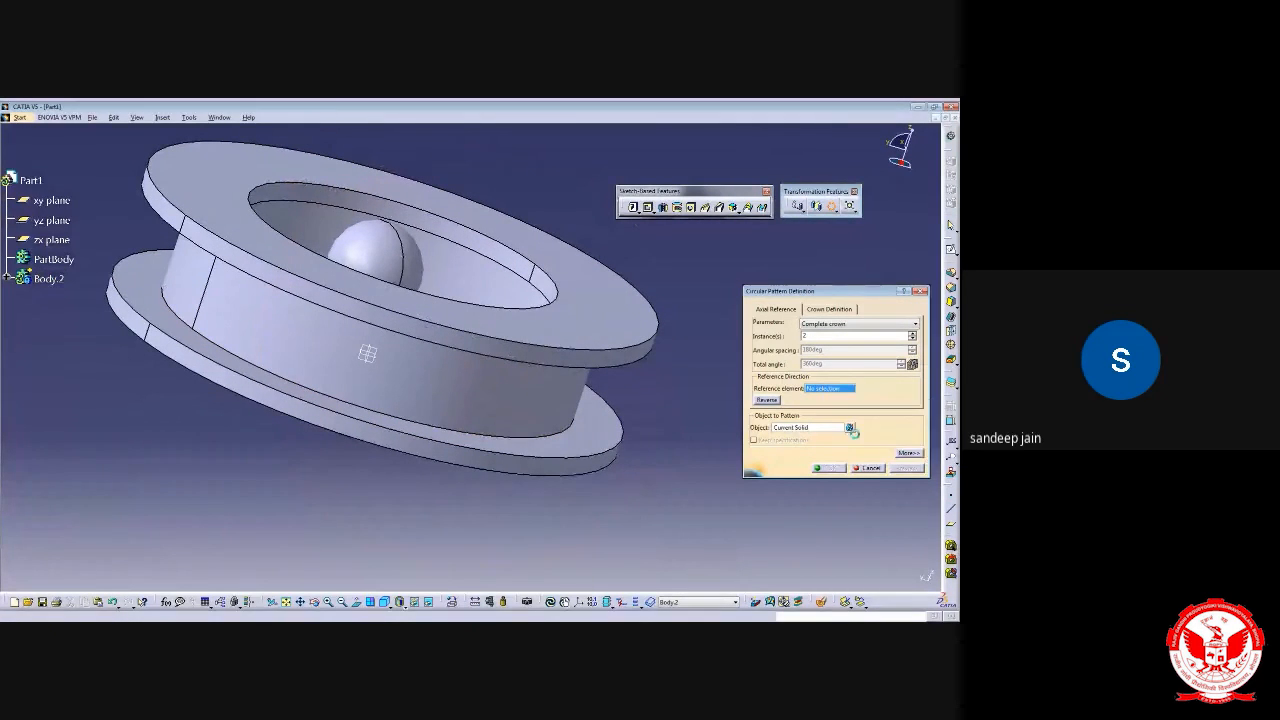
Choose the ball's shaft feature as the object to pattern instead of the current solid
{"action": "middle_click_drag", "start_coordinate": [428, 407], "coordinate": [479, 359]}
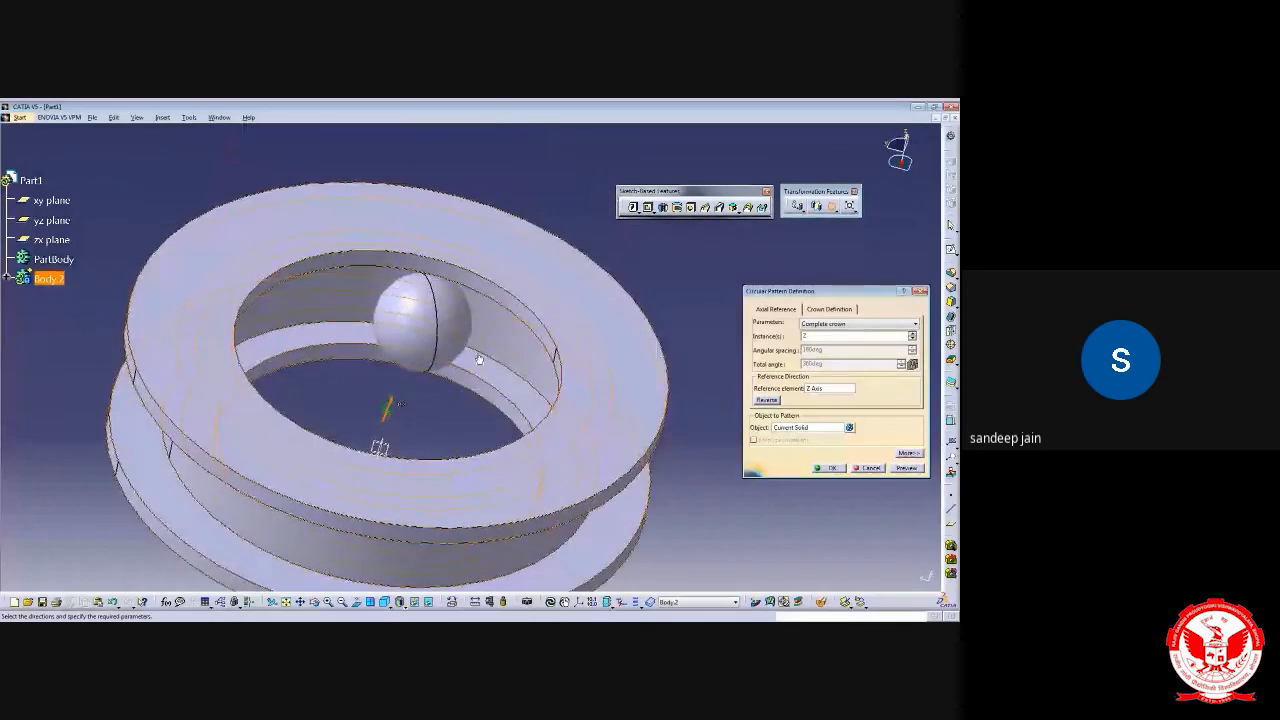
{"action": "left_click", "coordinate": [780, 428]}
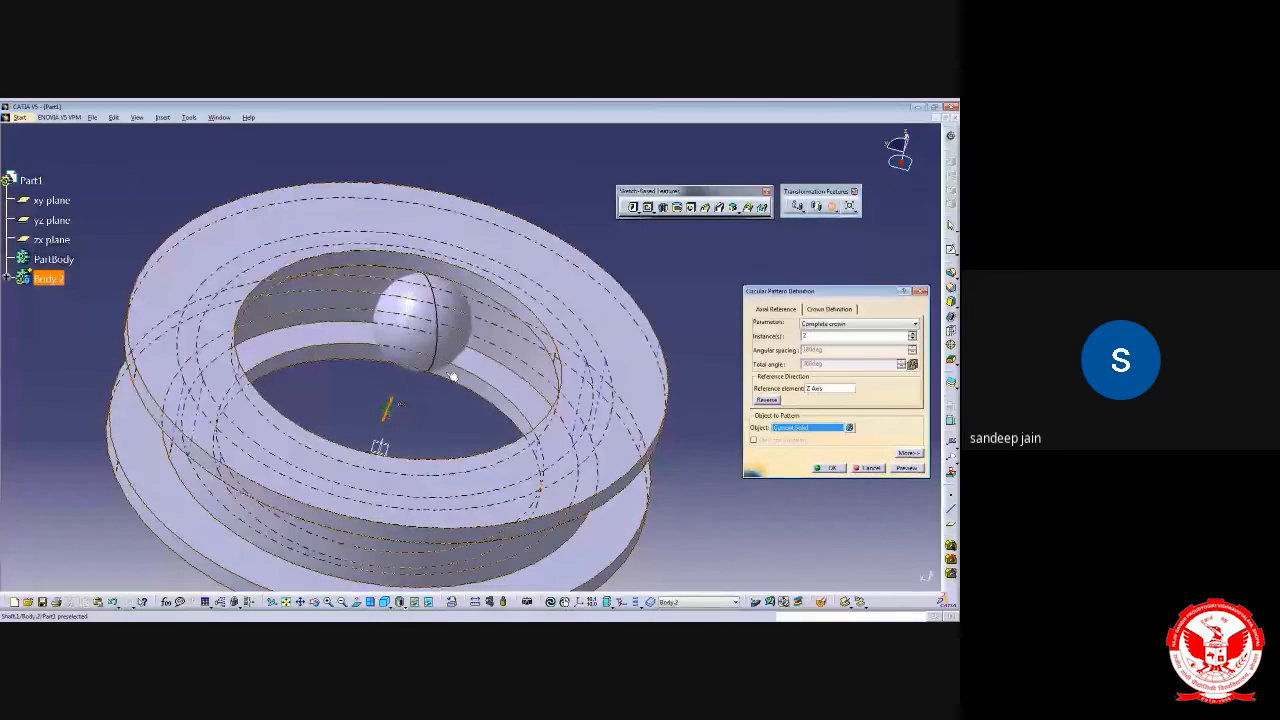
{"action": "left_click", "coordinate": [406, 341]}
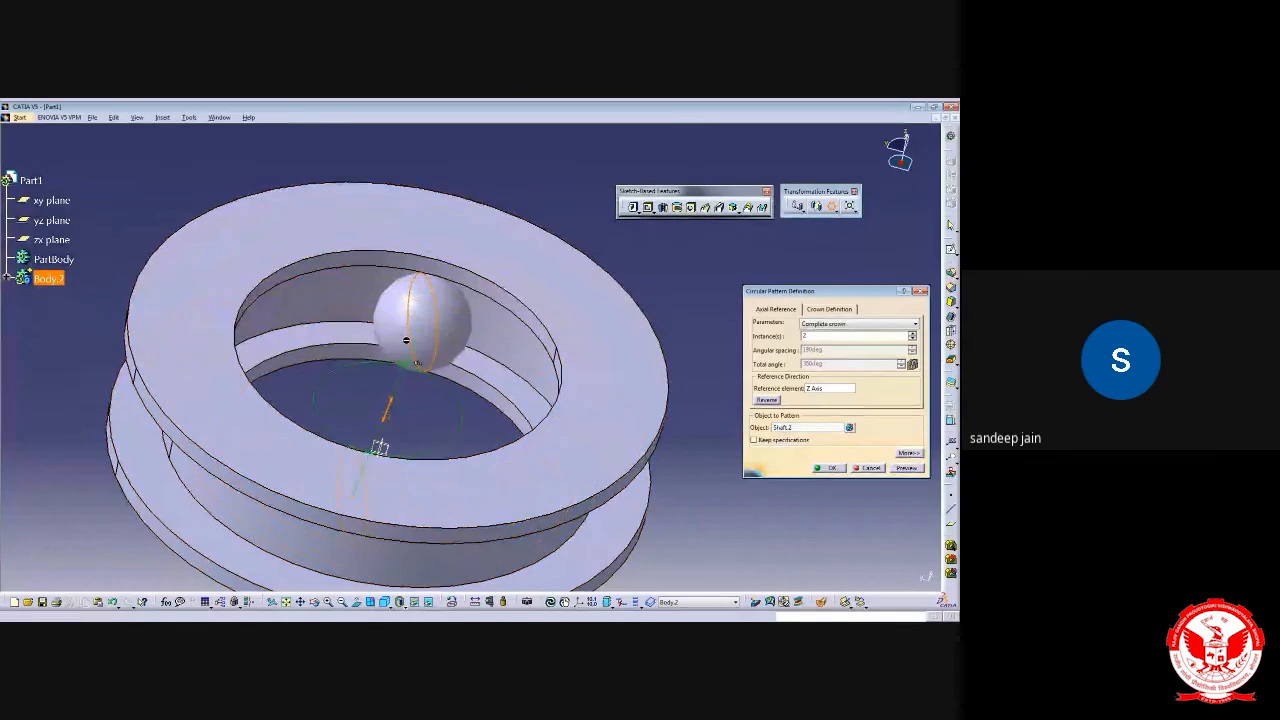
Set the circular pattern to 8 instances and create the ring of balls between the flanges
{"action": "middle_click_drag", "start_coordinate": [426, 418], "coordinate": [451, 227]}
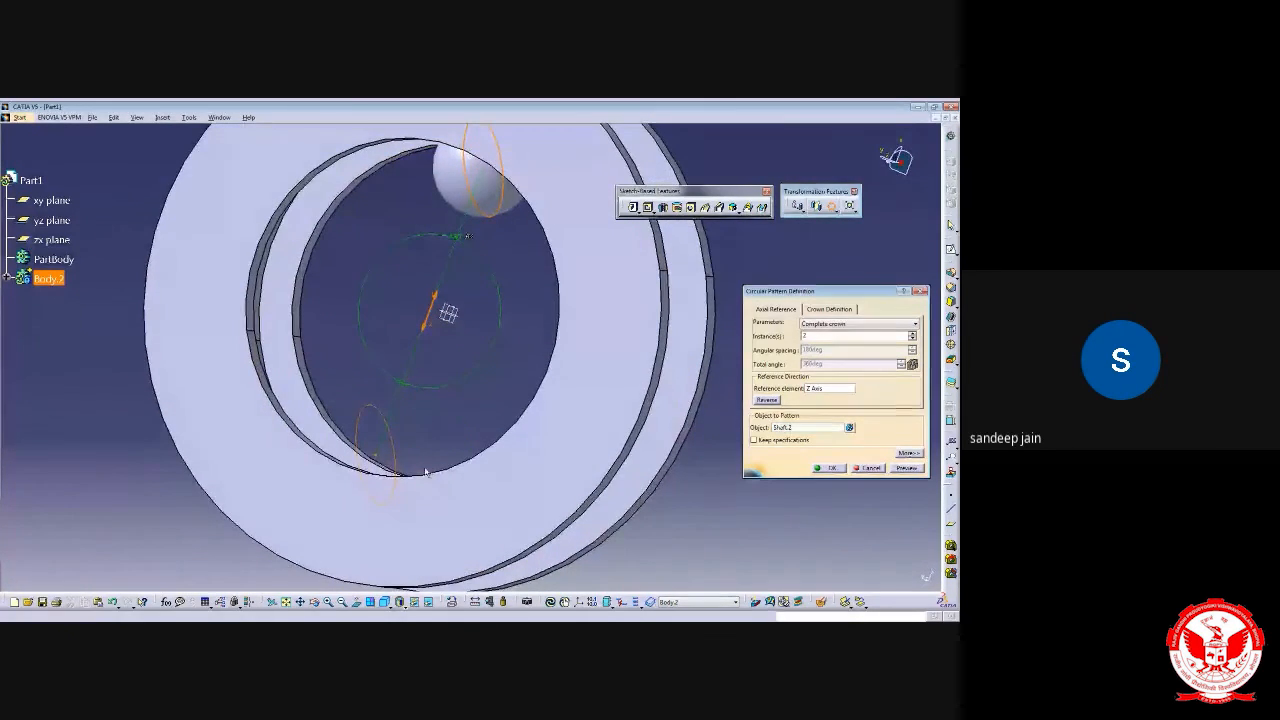
{"action": "left_click", "coordinate": [912, 334]}
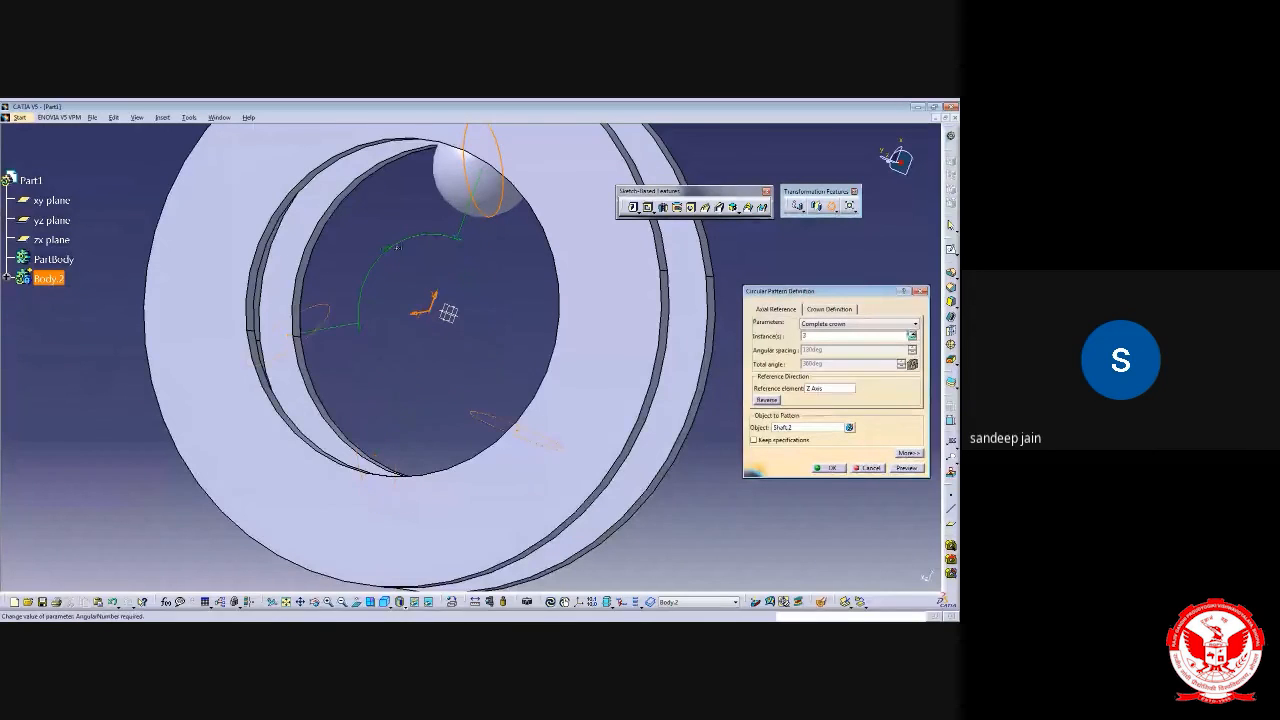
{"action": "left_click", "coordinate": [912, 334]}
{"action": "left_click", "coordinate": [912, 334]}
{"action": "left_click", "coordinate": [912, 334]}
{"action": "left_click", "coordinate": [912, 334]}
{"action": "left_click", "coordinate": [912, 334]}
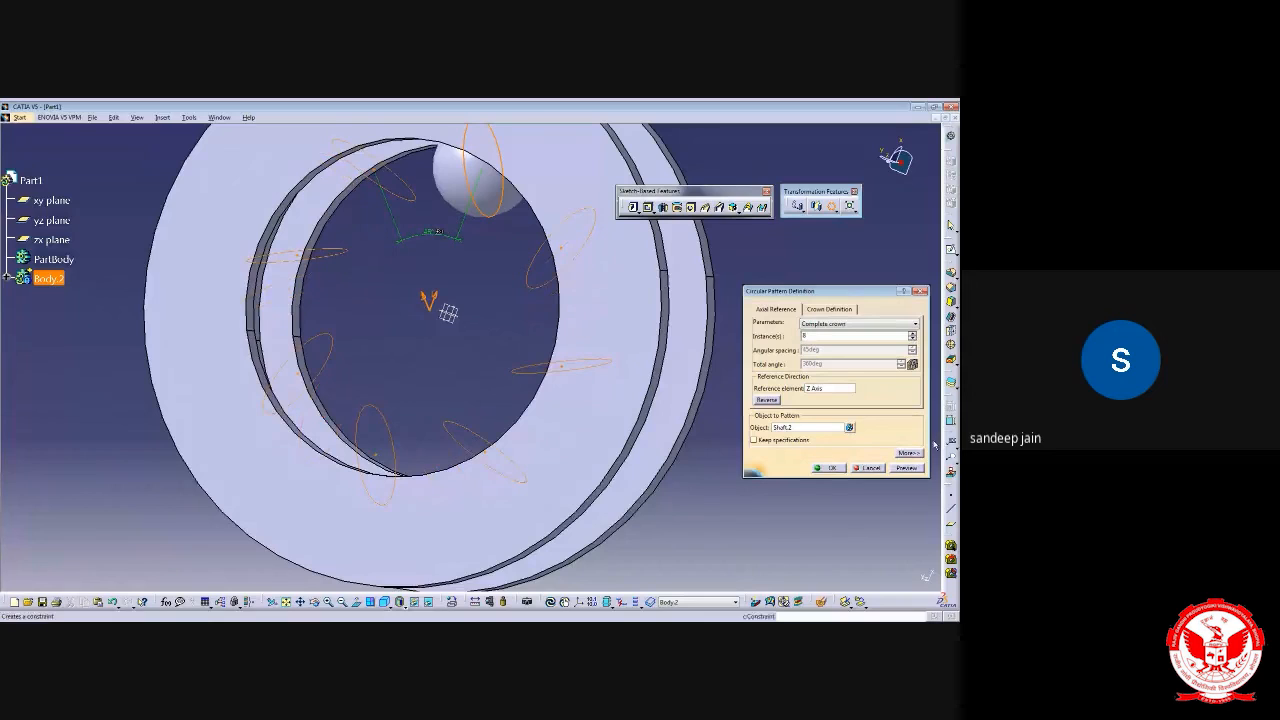
{"action": "left_click", "coordinate": [835, 467]}
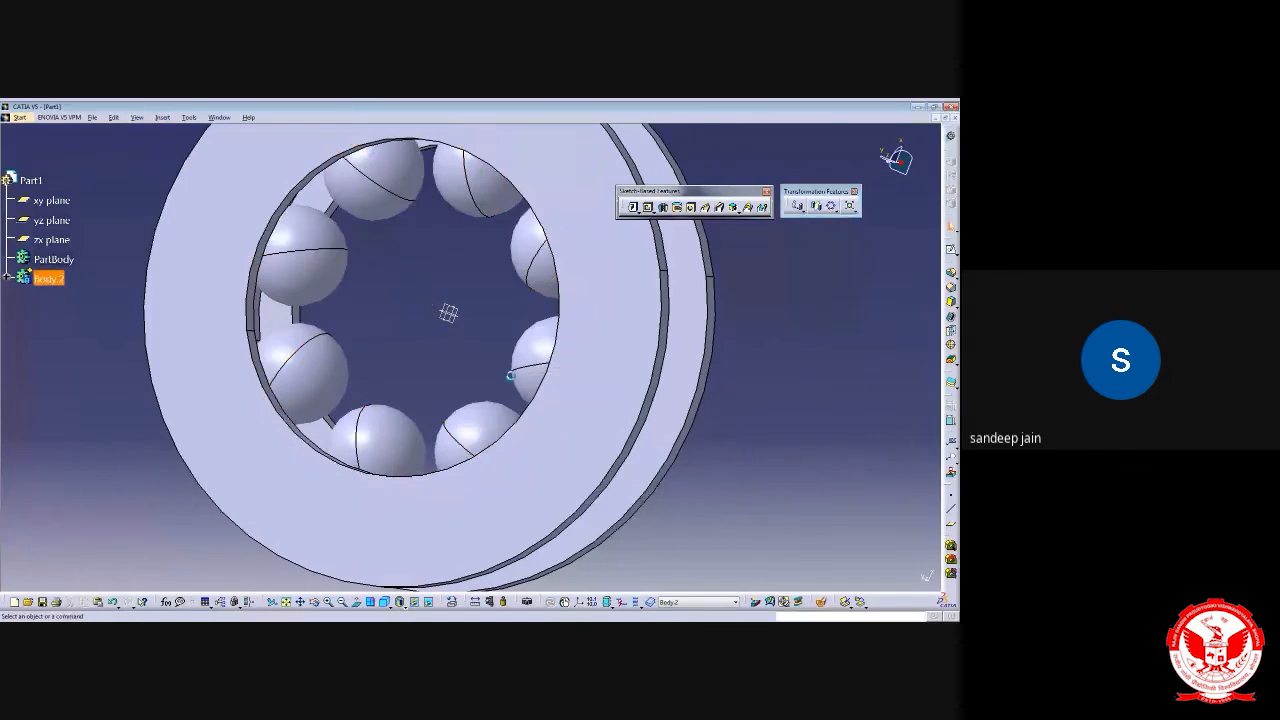
Apply the Aluminium material from the Metal library to the body with the flanged ring and balls
{"action": "middle_click_drag", "start_coordinate": [400, 354], "coordinate": [500, 170]}
{"action": "middle_click_drag", "start_coordinate": [391, 377], "coordinate": [533, 428]}
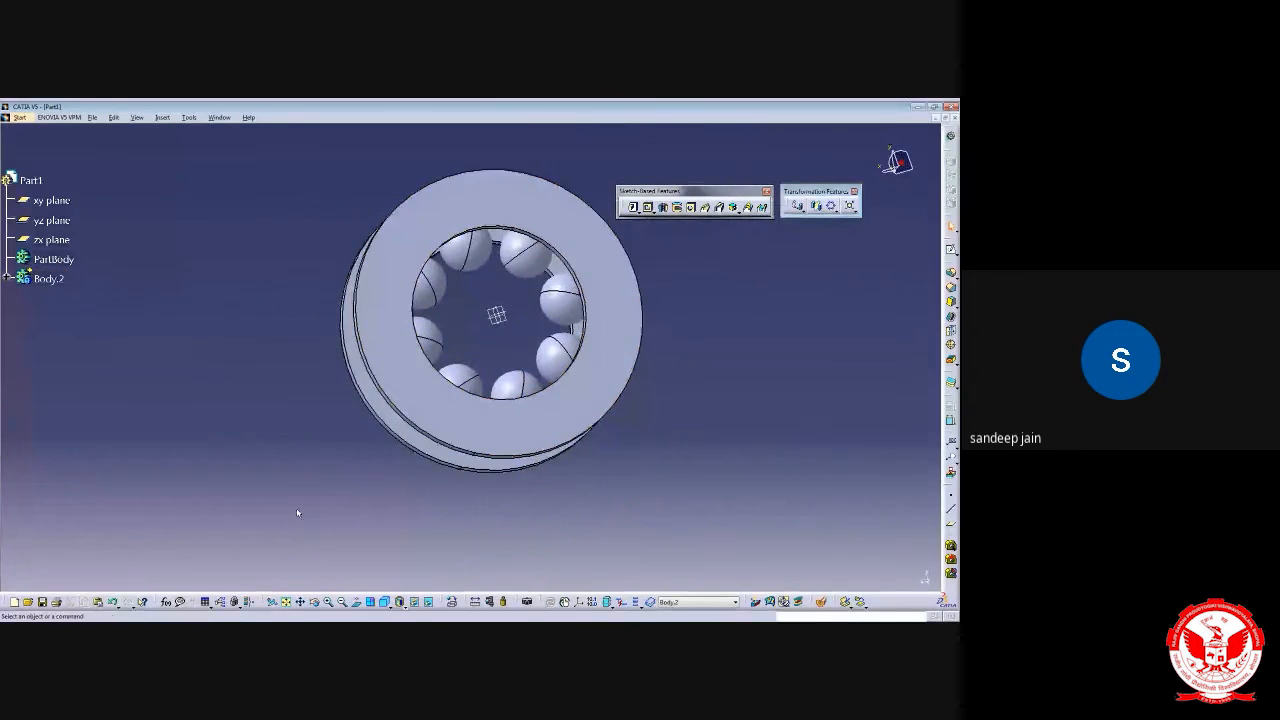
{"action": "middle_click_drag", "start_coordinate": [539, 356], "coordinate": [455, 463]}
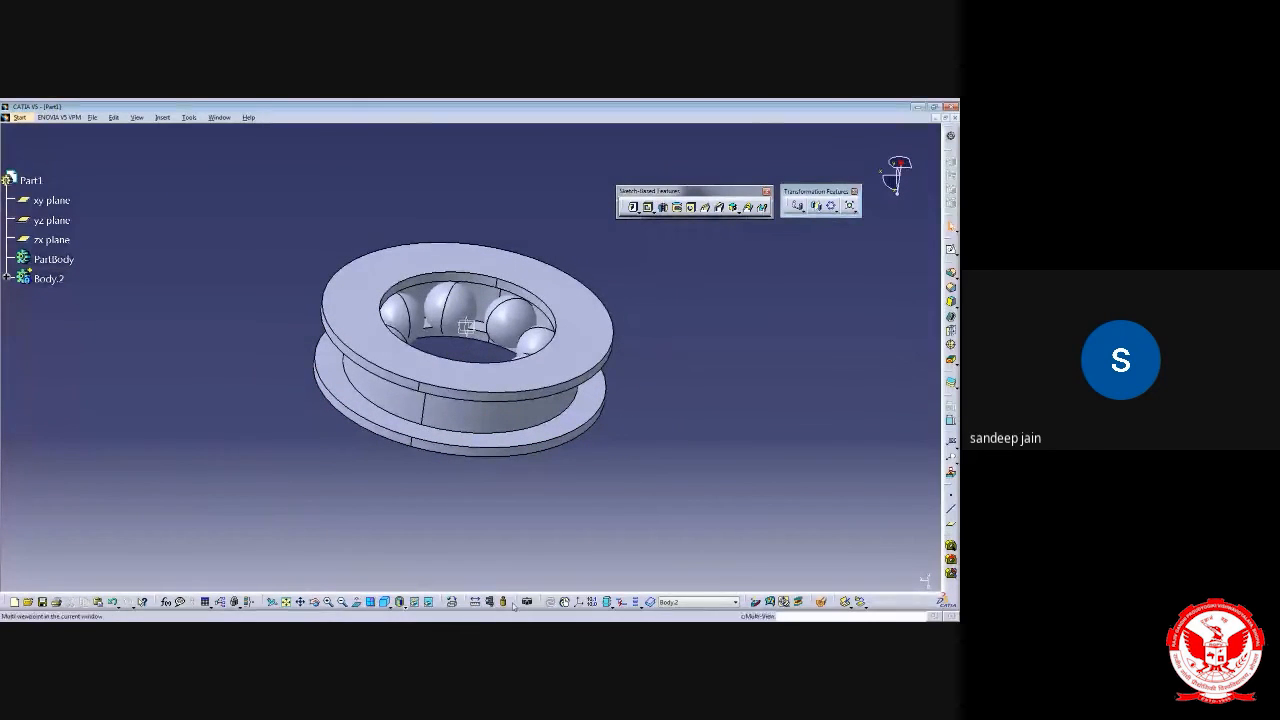
{"action": "left_click", "coordinate": [452, 601]}
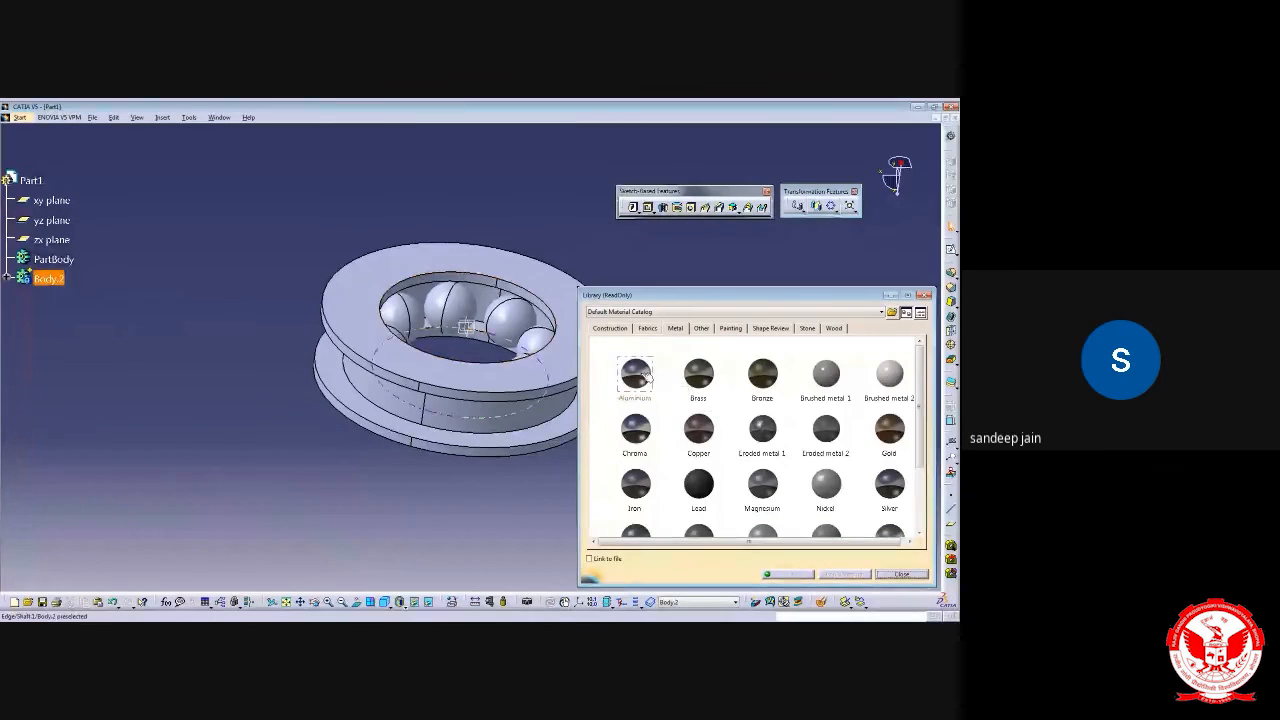
{"action": "left_click", "coordinate": [636, 373]}
{"action": "left_click", "coordinate": [455, 436]}
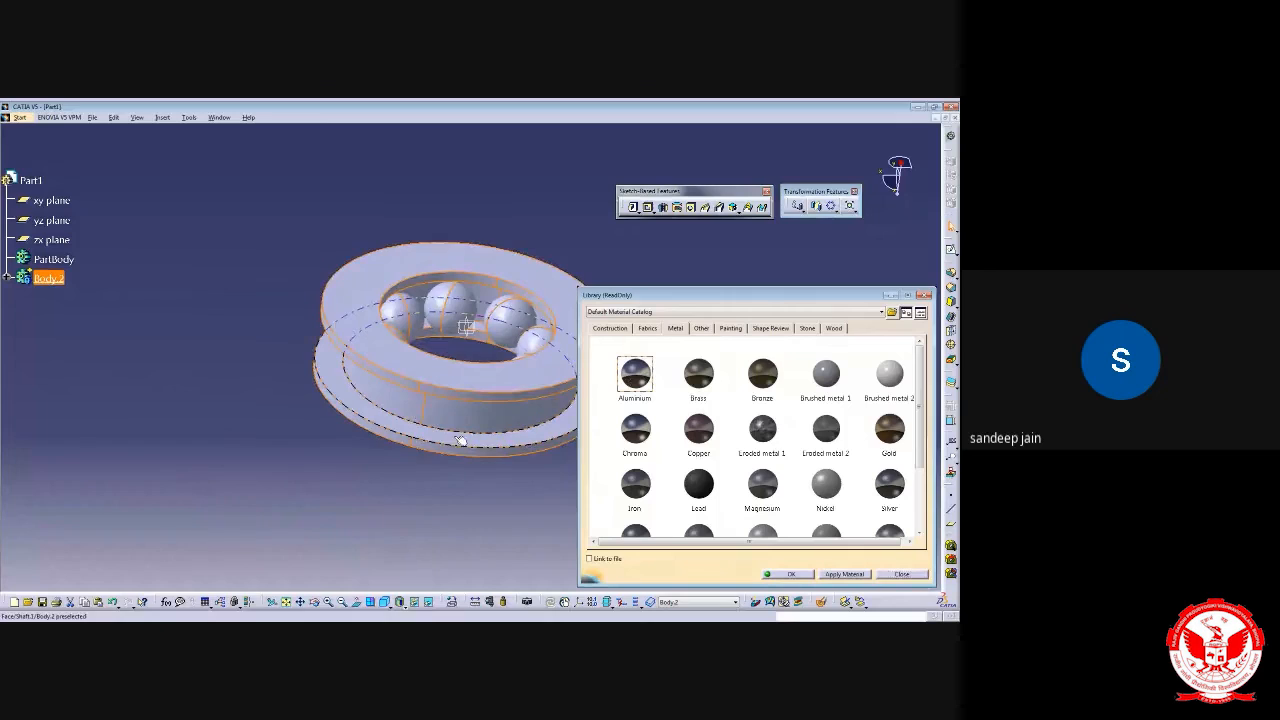
{"action": "left_click", "coordinate": [784, 574]}
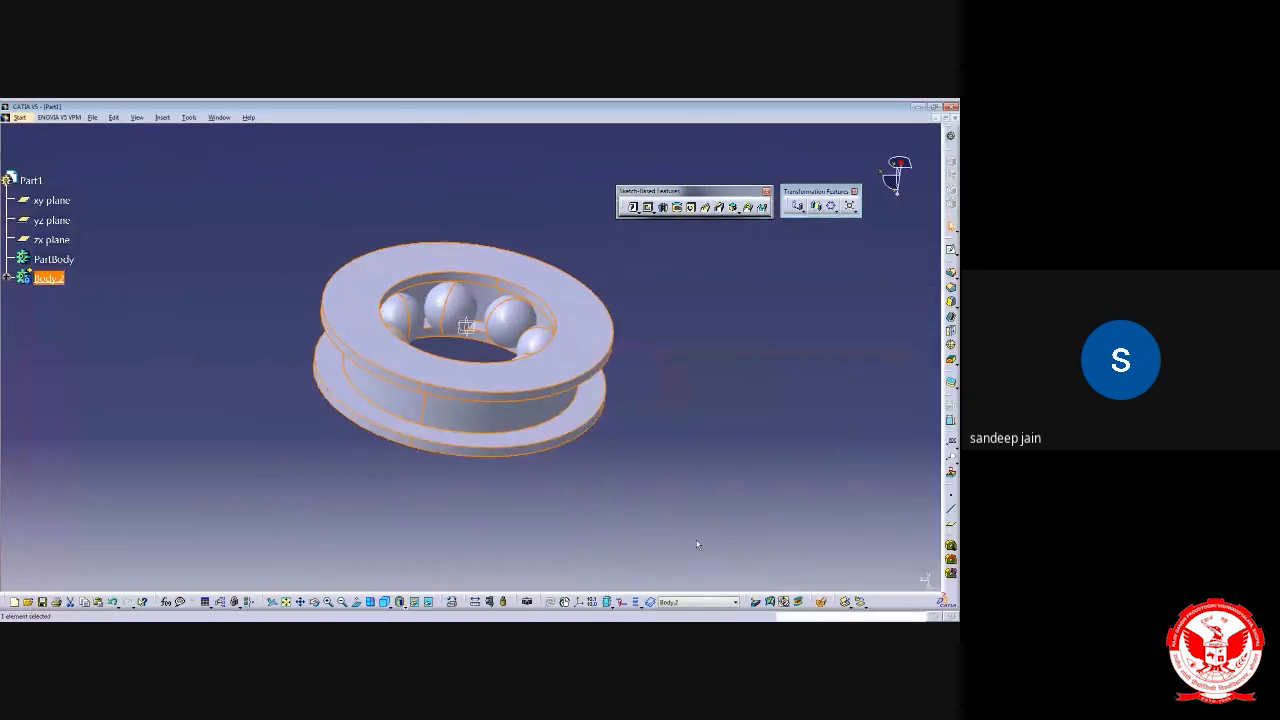
Show the flanged ring and balls in shading with material, without edges, and inspect them from another angle
{"action": "left_click", "coordinate": [565, 567]}
{"action": "left_click", "coordinate": [414, 603]}
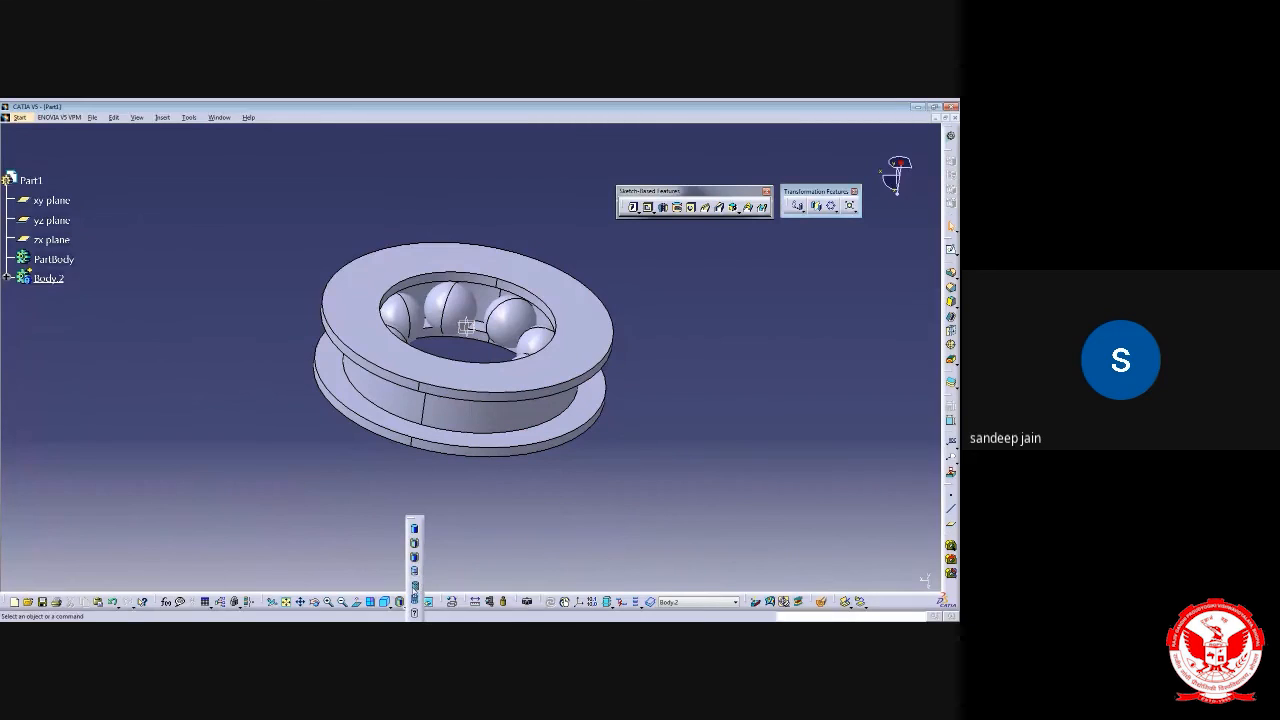
{"action": "left_click", "coordinate": [415, 586]}
{"action": "middle_click_drag", "start_coordinate": [586, 420], "coordinate": [588, 390]}
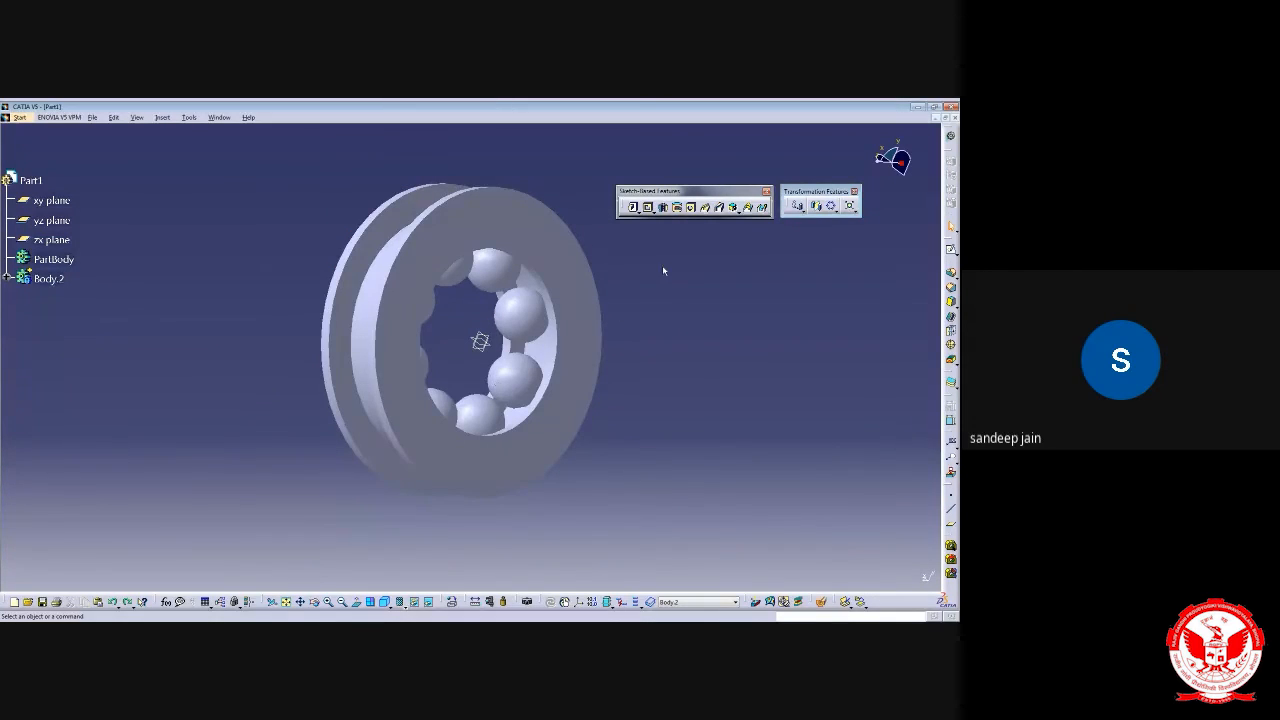
Undo the ball's circular pattern and the ball itself so that only the flanged ring remains
{"action": "key", "text": "ctrl+z"}
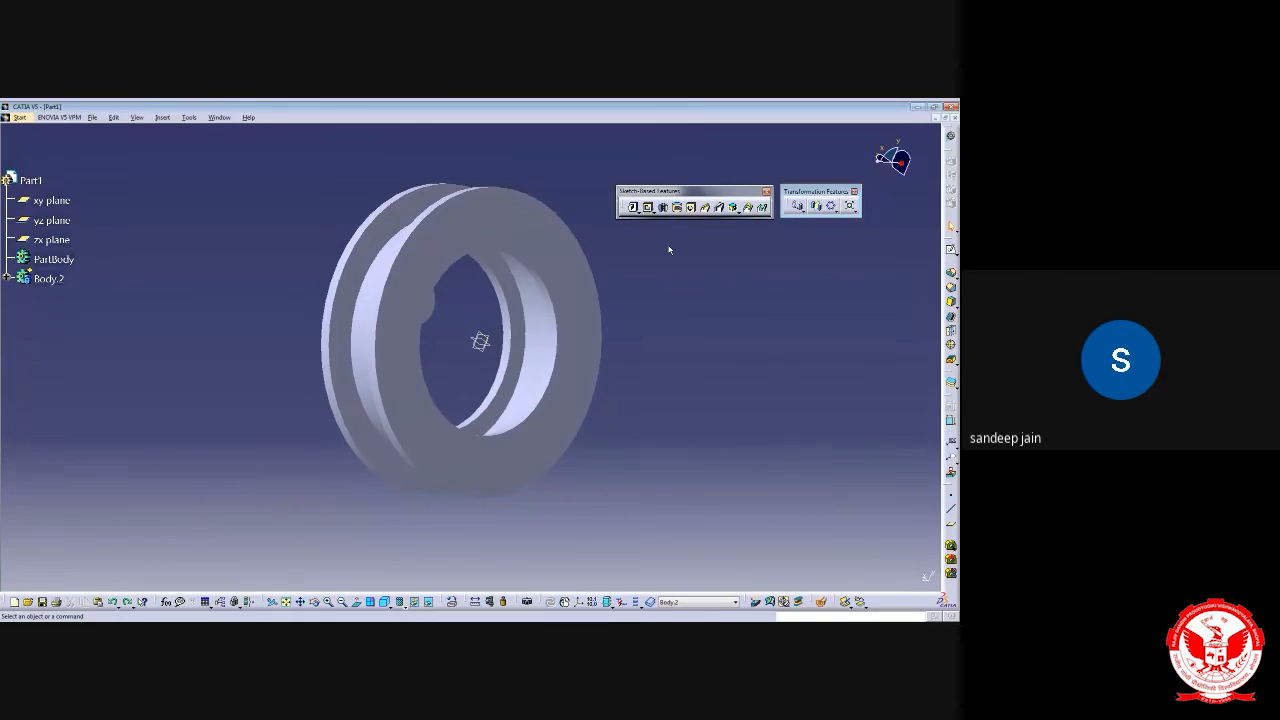
{"action": "key", "text": "ctrl+z"}
{"action": "key", "text": "ctrl+z"}
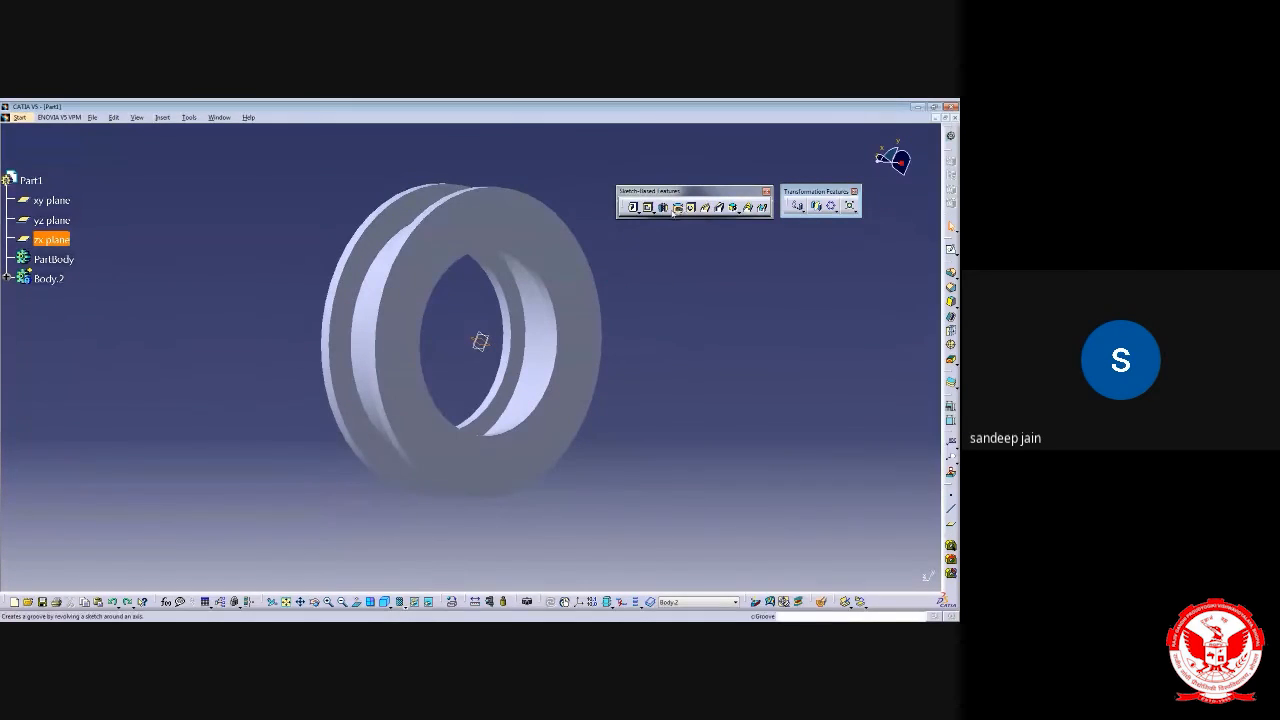
{"action": "middle_click_drag", "start_coordinate": [594, 508], "coordinate": [510, 350]}
{"action": "mouse_move", "coordinate": [466, 506]}
{"action": "middle_mouse_down"}
{"action": "mouse_move", "coordinate": [498, 400]}
{"action": "mouse_move", "coordinate": [500, 425]}
{"action": "mouse_move", "coordinate": [451, 417]}
{"action": "mouse_move", "coordinate": [460, 375]}
{"action": "middle_mouse_up"}
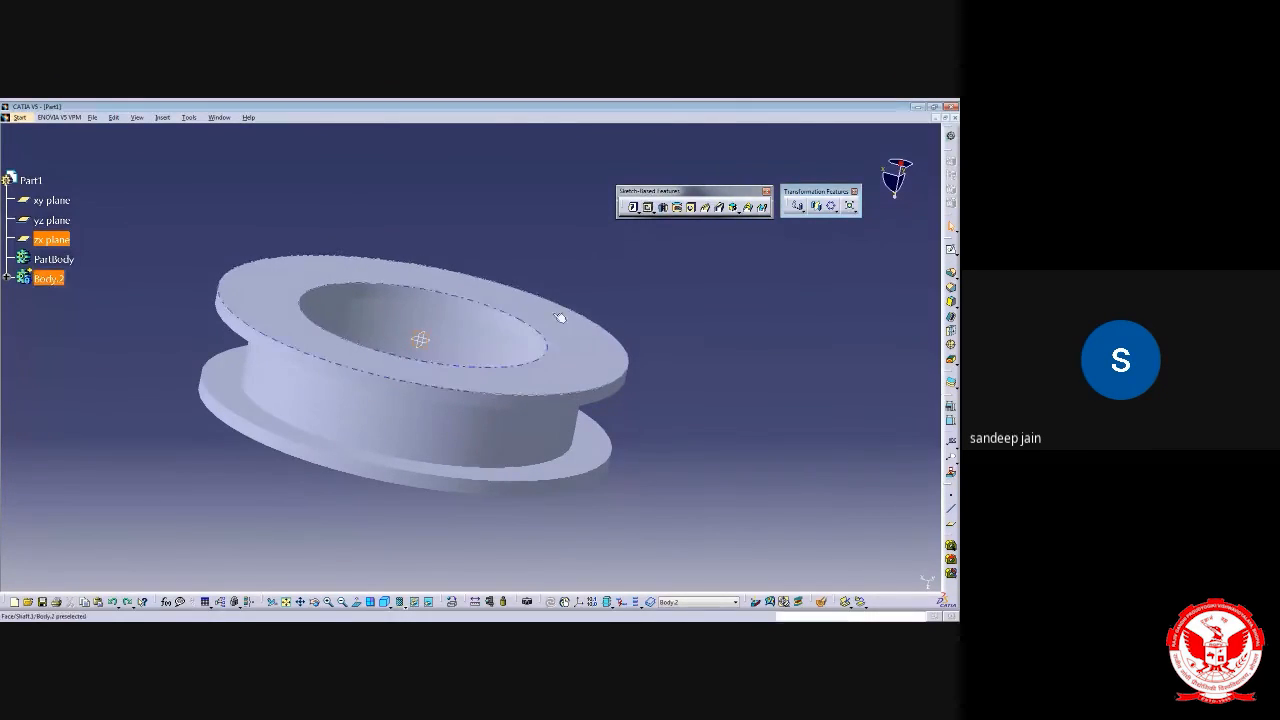
{"action": "middle_click_drag", "start_coordinate": [457, 380], "coordinate": [410, 330]}
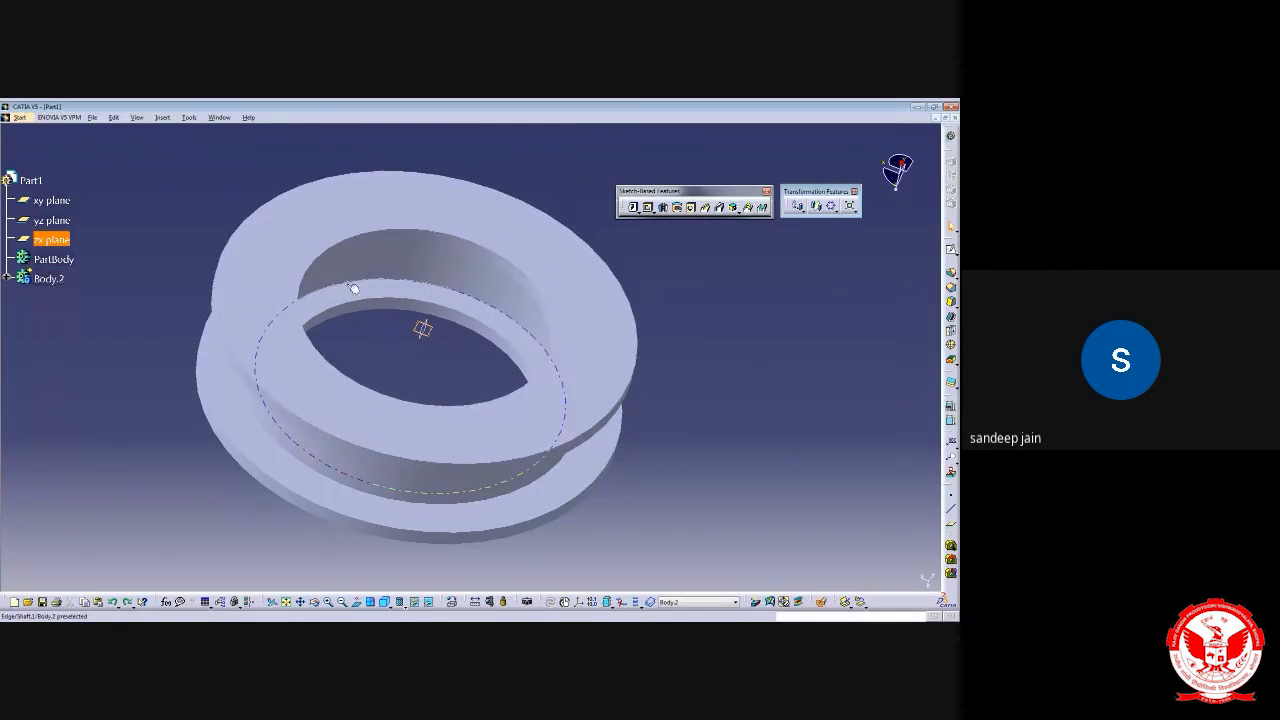
Switch the ring's display to shading with edges
{"action": "left_click", "coordinate": [401, 604]}
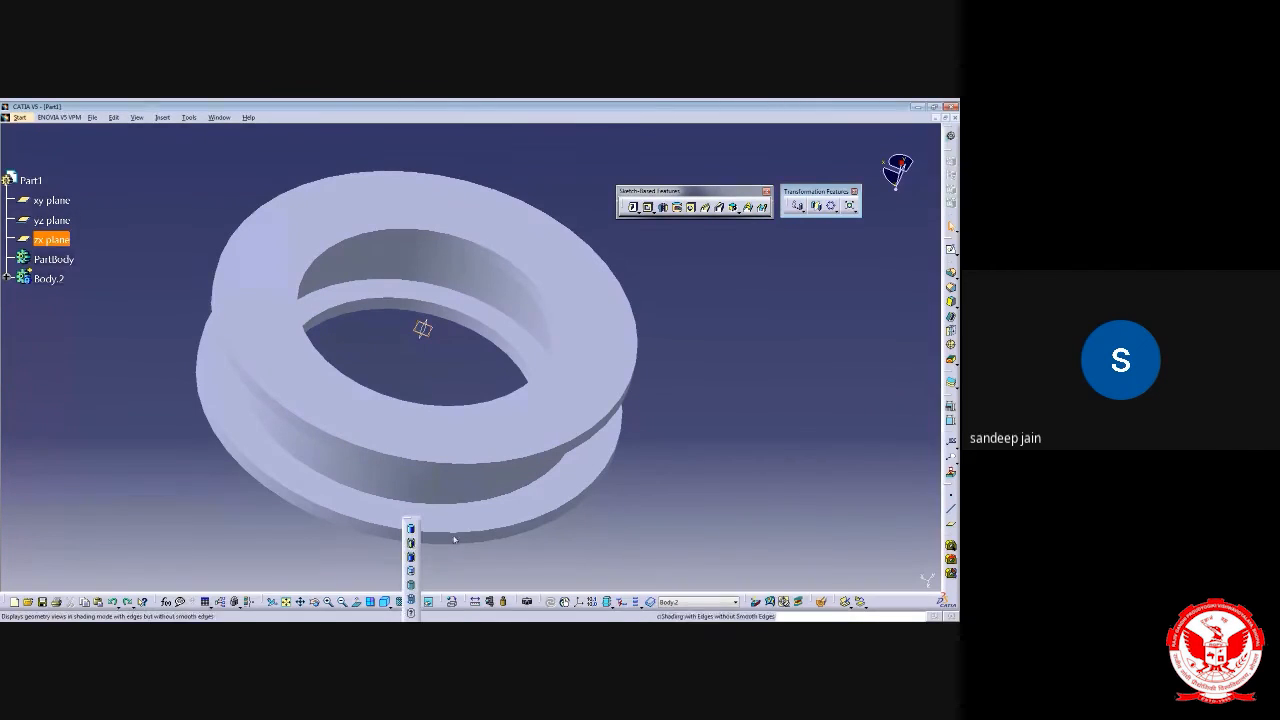
{"action": "left_click", "coordinate": [411, 549]}
{"action": "middle_click_drag", "start_coordinate": [573, 475], "coordinate": [524, 477]}
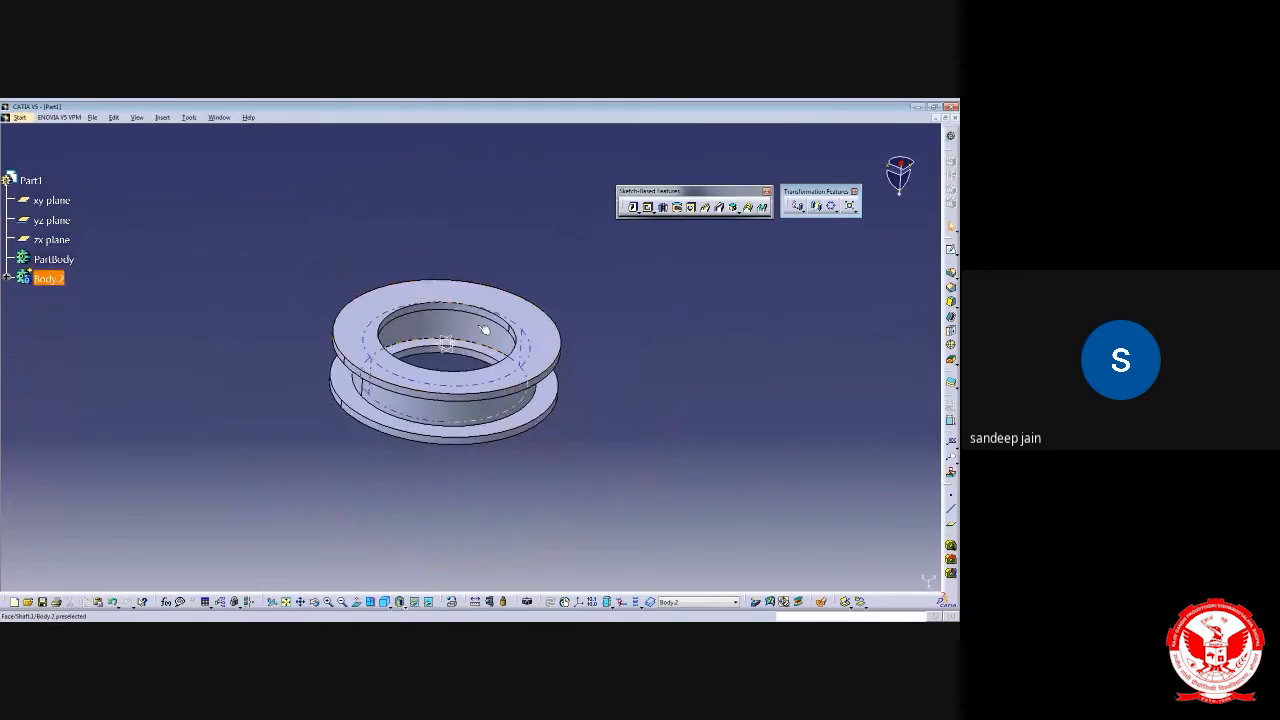
Open the profile sketch from the flanged ring's shaft definition and delete all of its geometry
{"action": "double_click", "coordinate": [533, 370]}
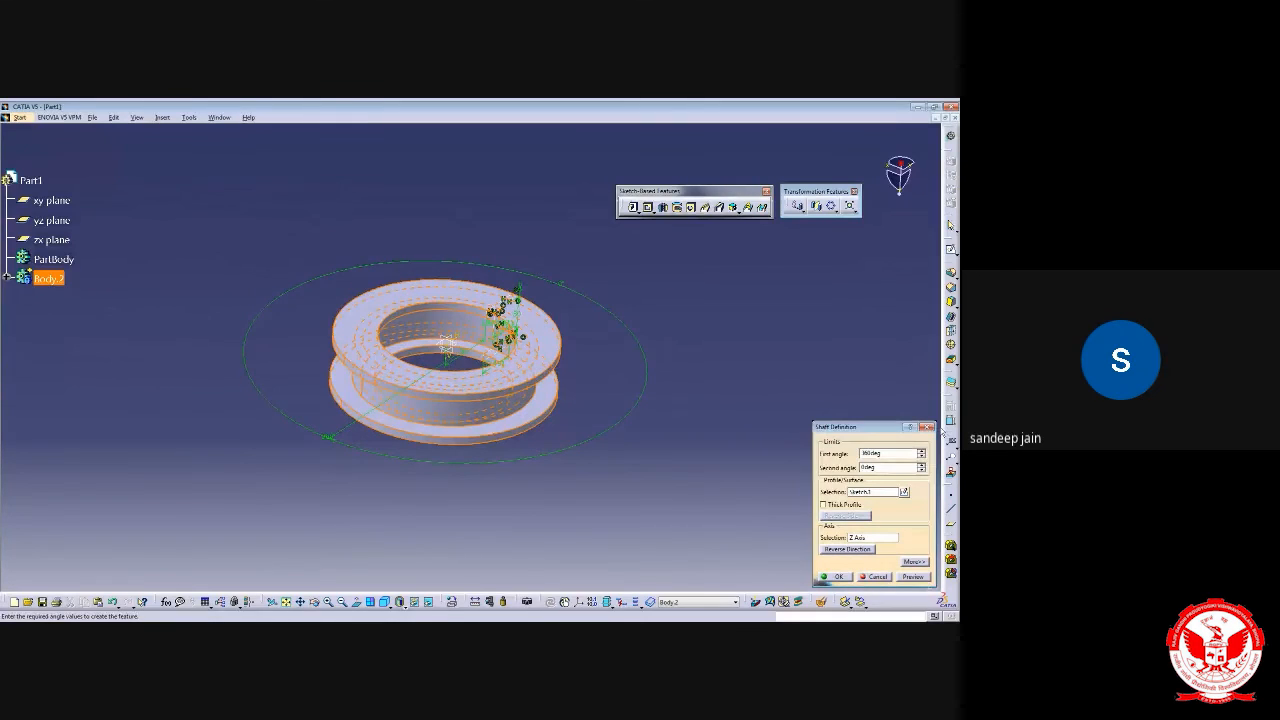
{"action": "left_click", "coordinate": [928, 427]}
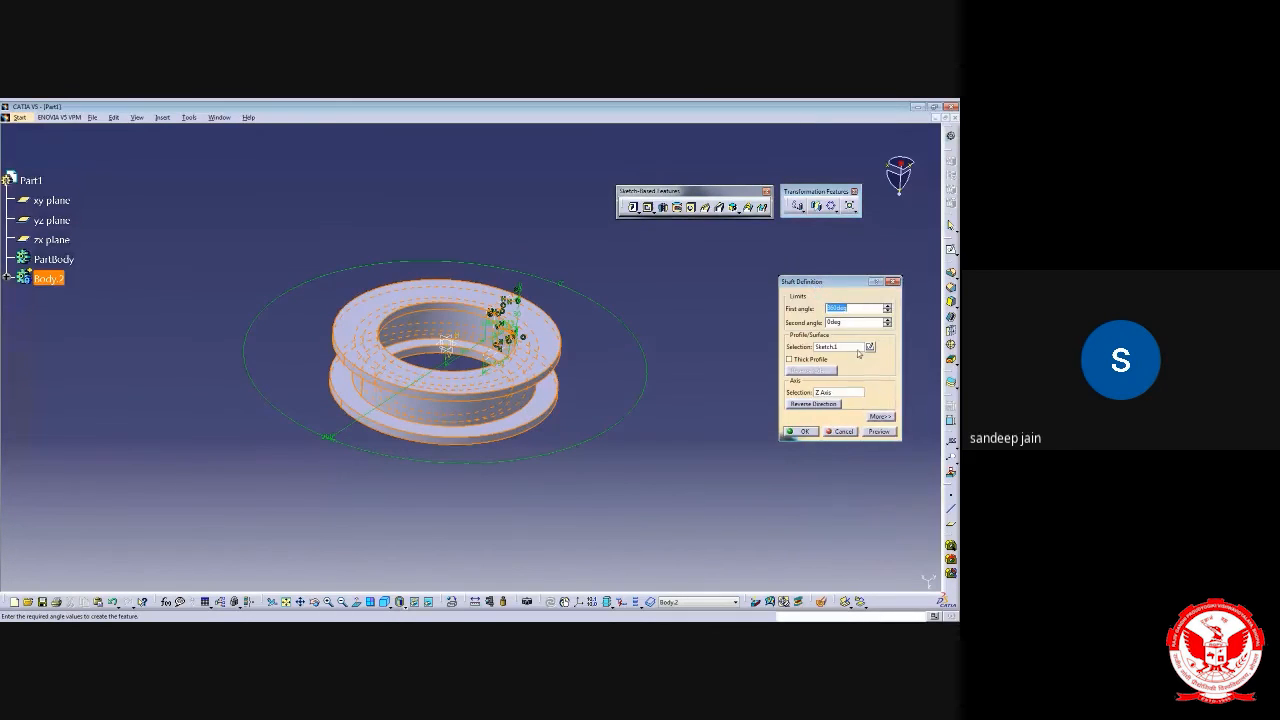
{"action": "left_click", "coordinate": [870, 347]}
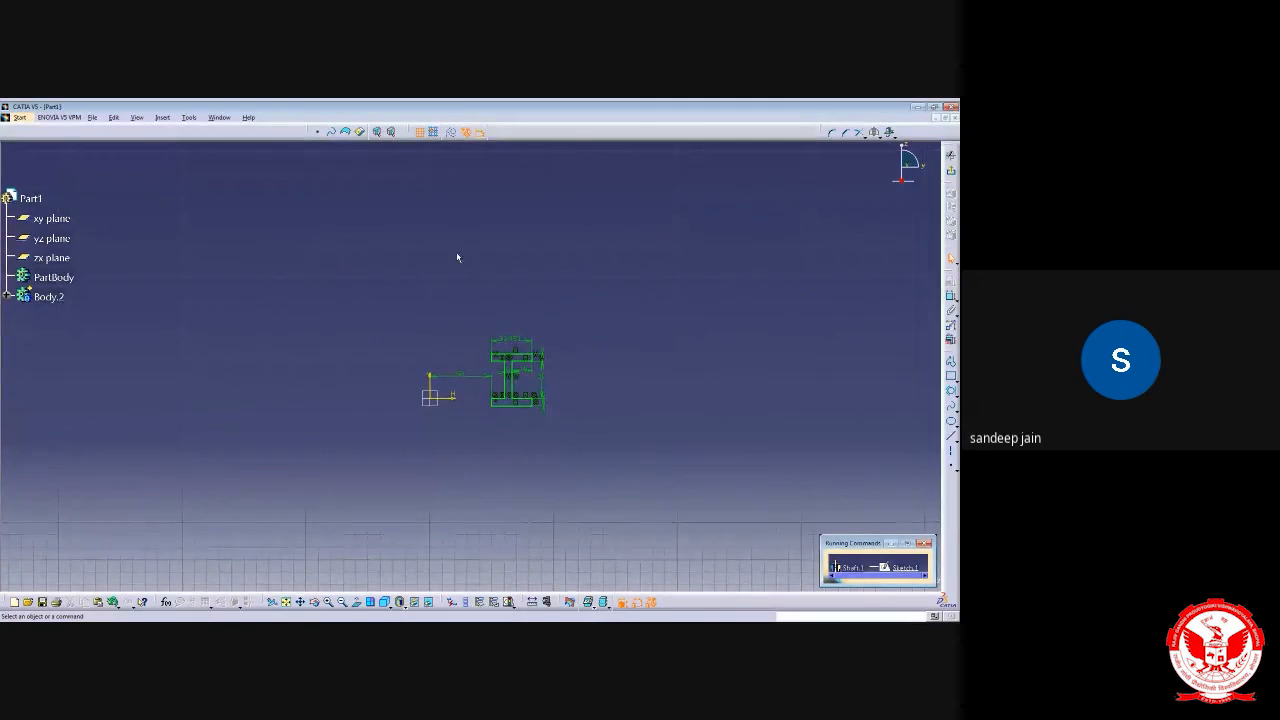
{"action": "left_click_drag", "start_coordinate": [456, 251], "coordinate": [606, 481]}
{"action": "key", "text": "Delete"}
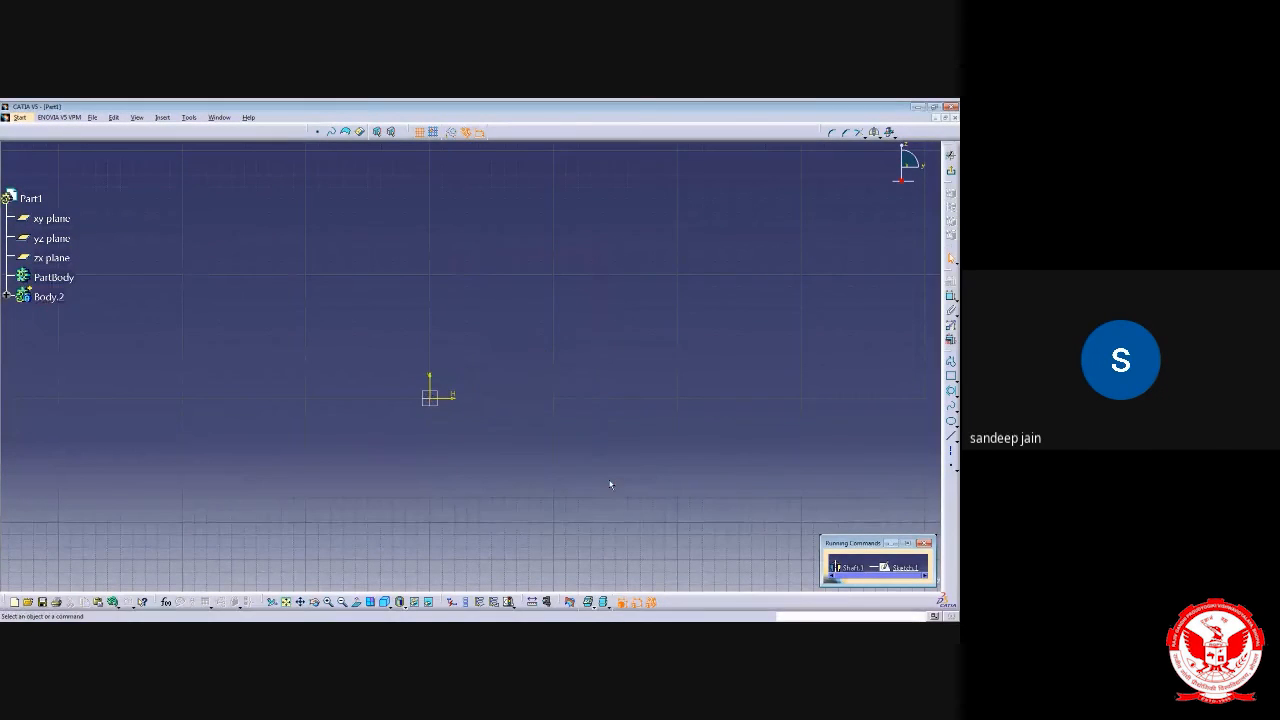
Sketch a rectangle about 122 mm wide and 256 mm high with one long side on the vertical axis
{"action": "mouse_move", "coordinate": [568, 460]}
{"action": "middle_mouse_down"}
{"action": "mouse_move", "coordinate": [535, 491]}
{"action": "mouse_move", "coordinate": [474, 505]}
{"action": "middle_mouse_up"}
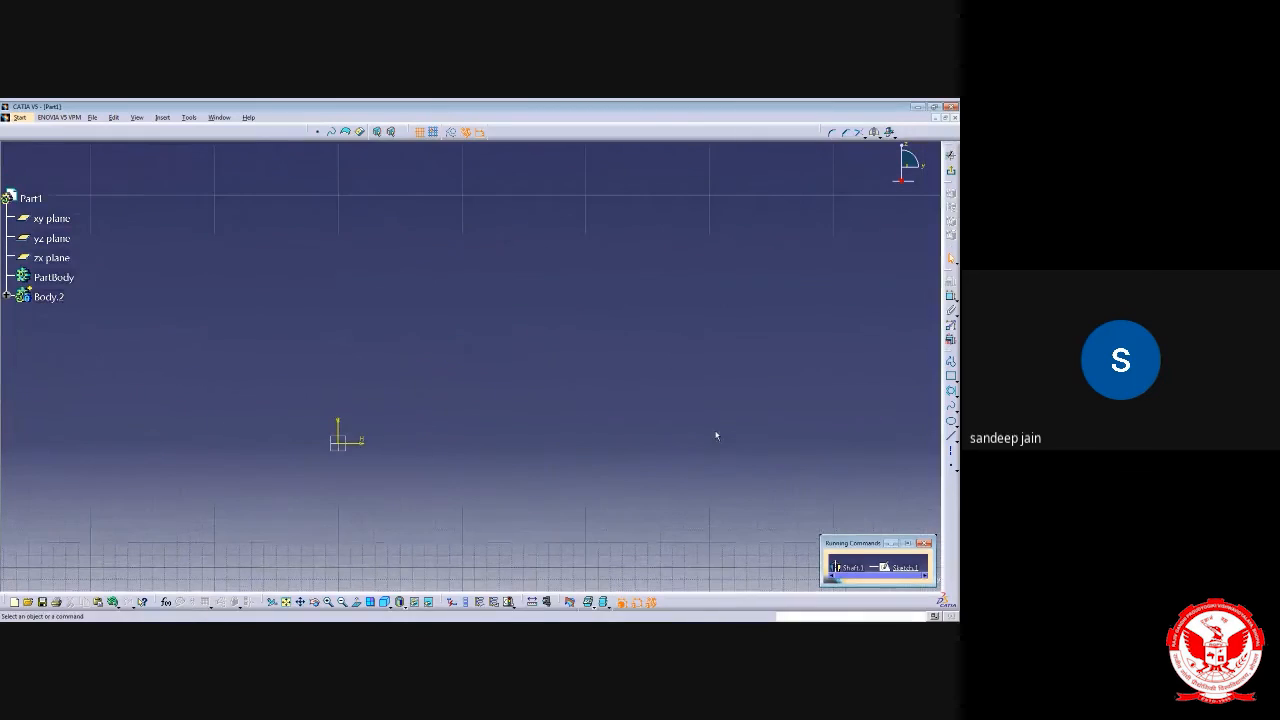
{"action": "left_click", "coordinate": [951, 379]}
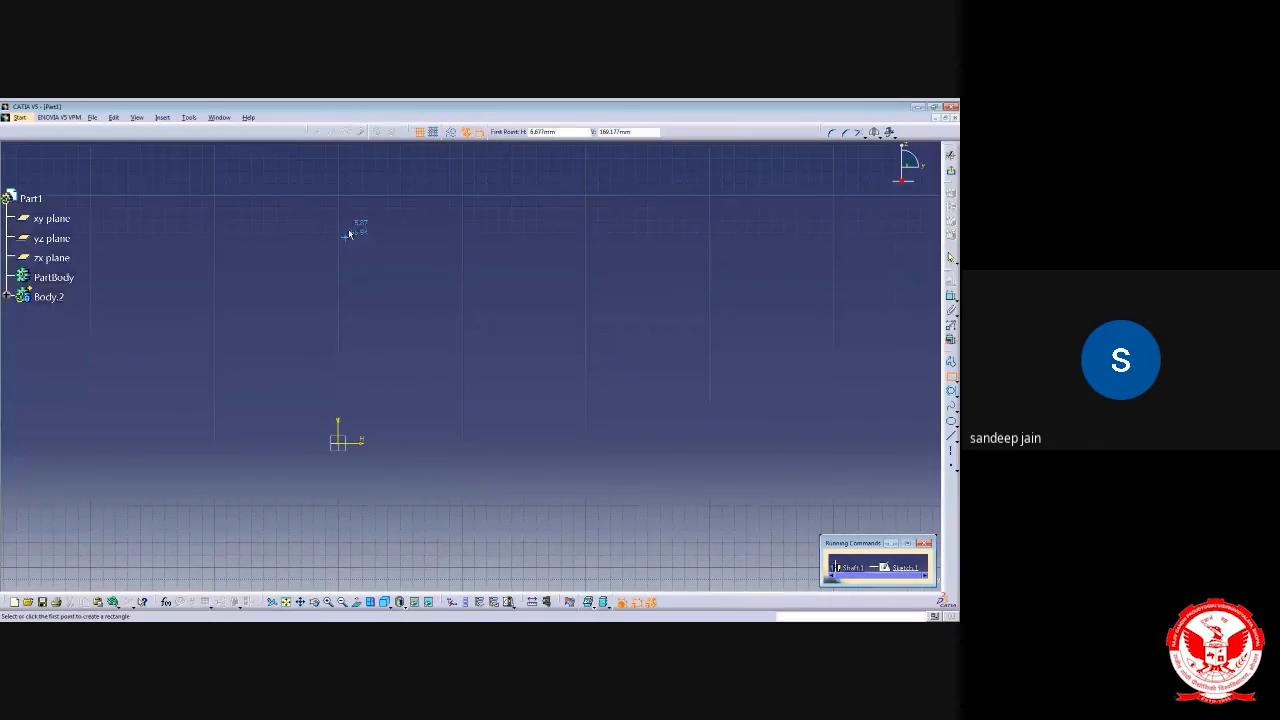
{"action": "left_click", "coordinate": [339, 236]}
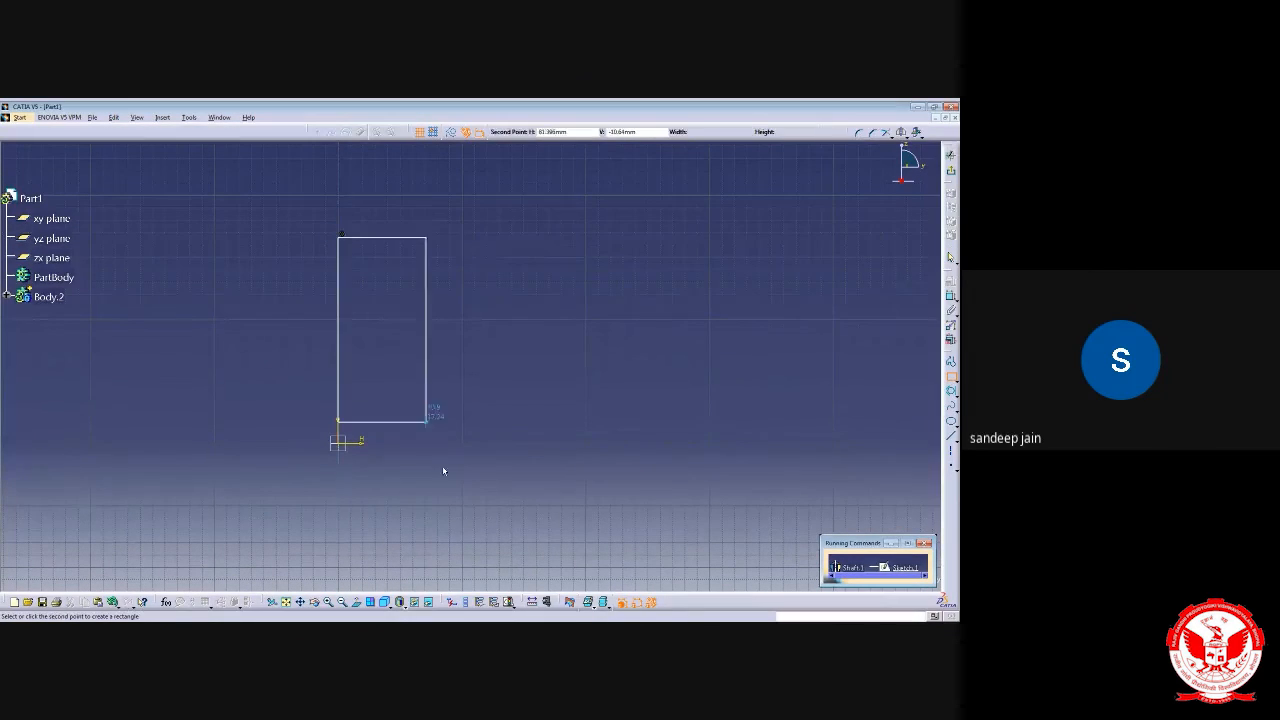
{"action": "left_click", "coordinate": [490, 557]}
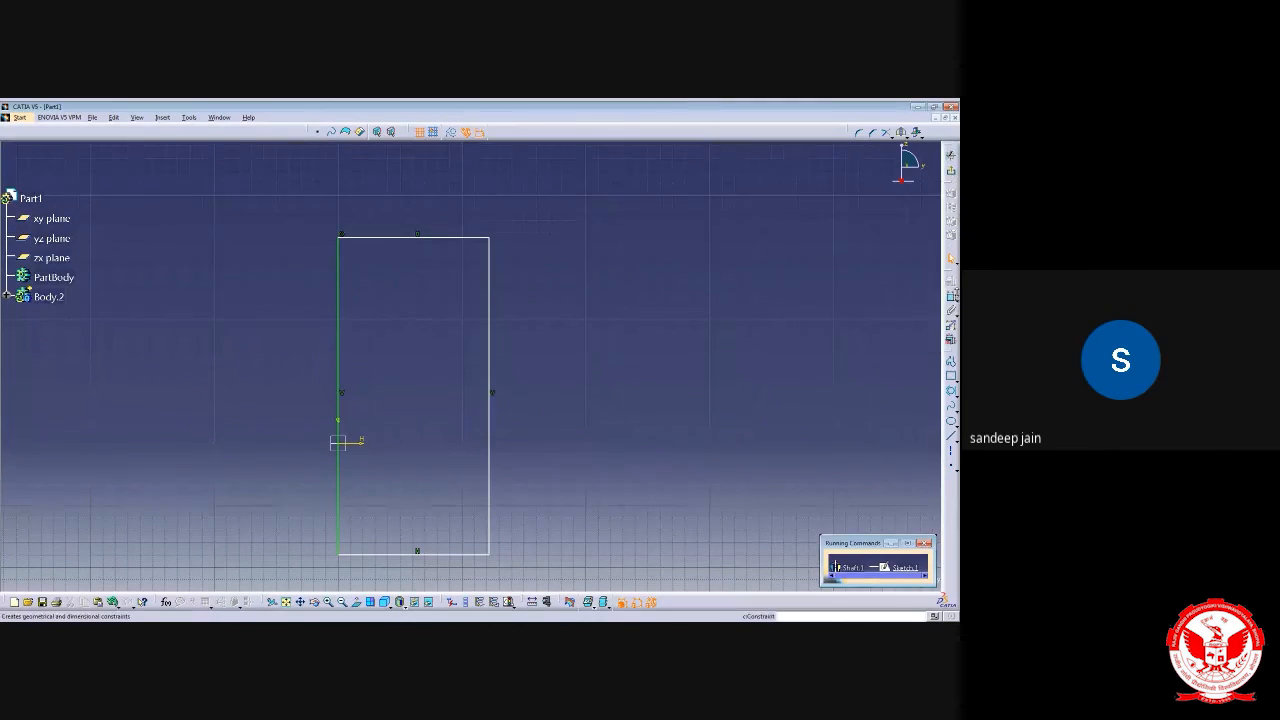
Add a width dimension between the rectangle's two vertical sides
{"action": "left_click", "coordinate": [952, 297]}
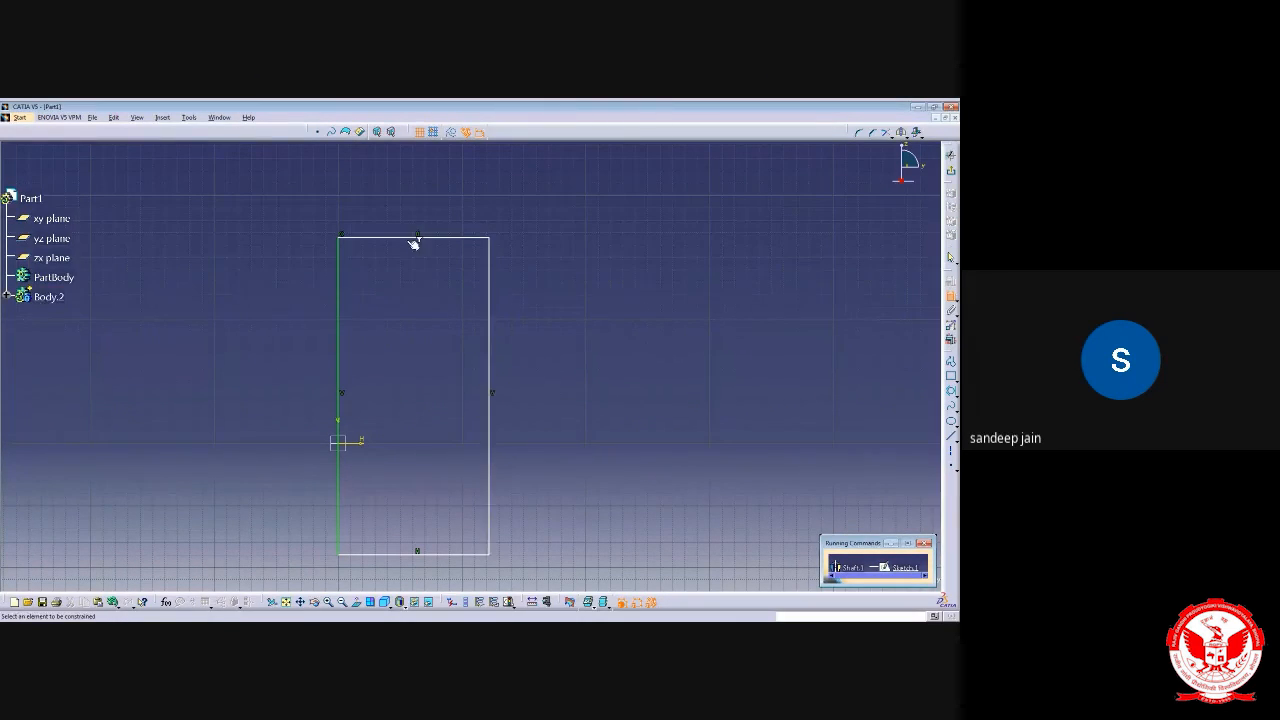
{"action": "left_click", "coordinate": [343, 291]}
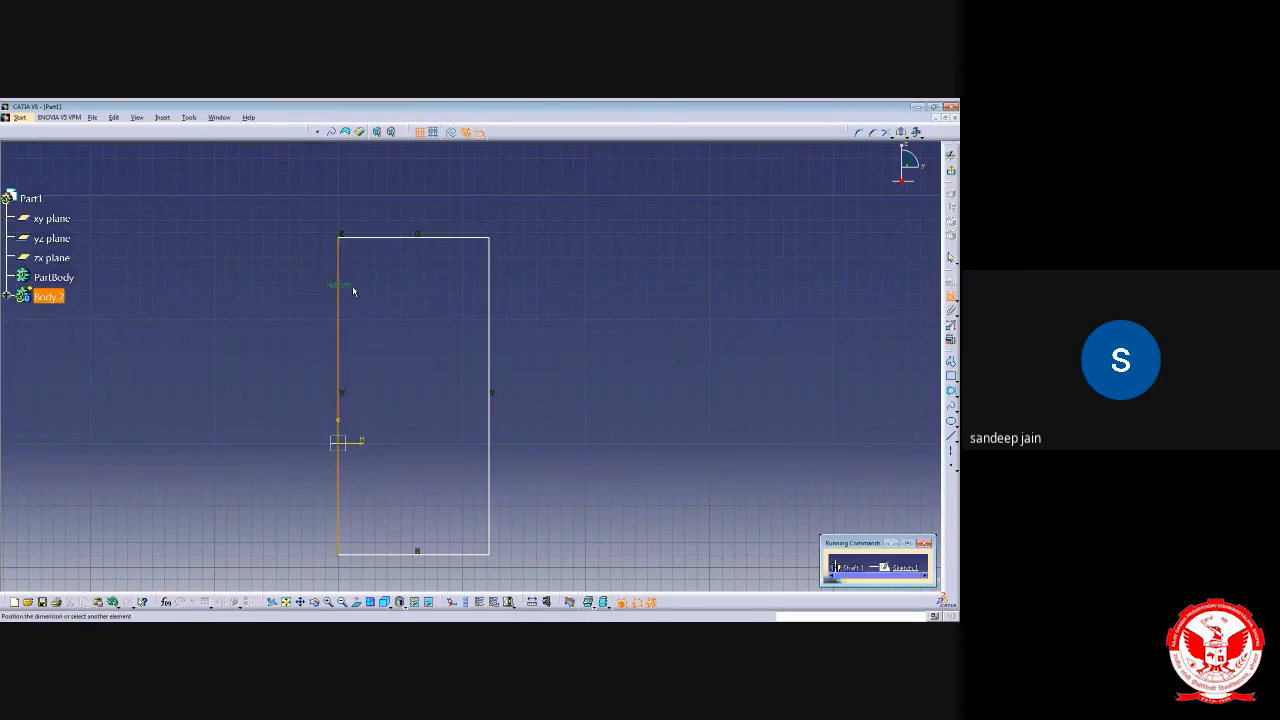
{"action": "left_click", "coordinate": [492, 283]}
{"action": "left_click", "coordinate": [417, 202]}
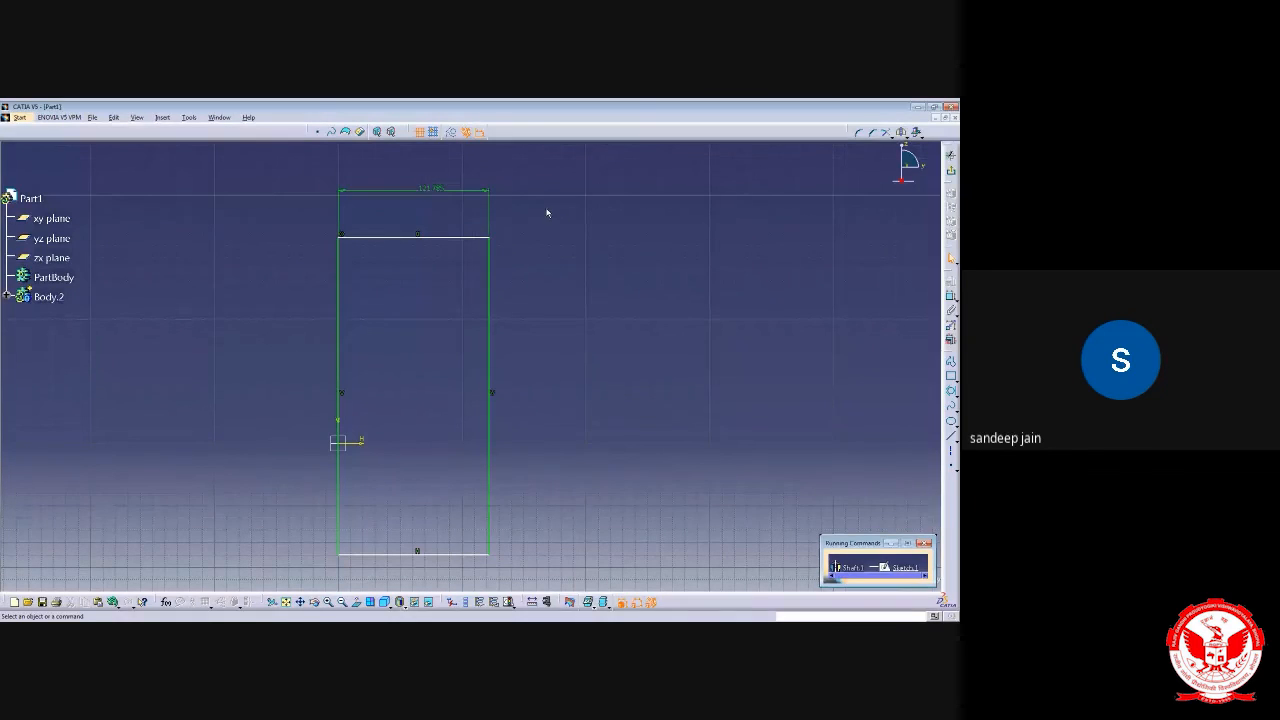
Try to stretch the dimensioned rectangle by its upper outer corner, and delete its width dimension
{"action": "mouse_move", "coordinate": [546, 208]}
{"action": "left_mouse_down"}
{"action": "mouse_move", "coordinate": [486, 454]}
{"action": "mouse_move", "coordinate": [390, 565]}
{"action": "mouse_move", "coordinate": [289, 568]}
{"action": "left_mouse_up"}
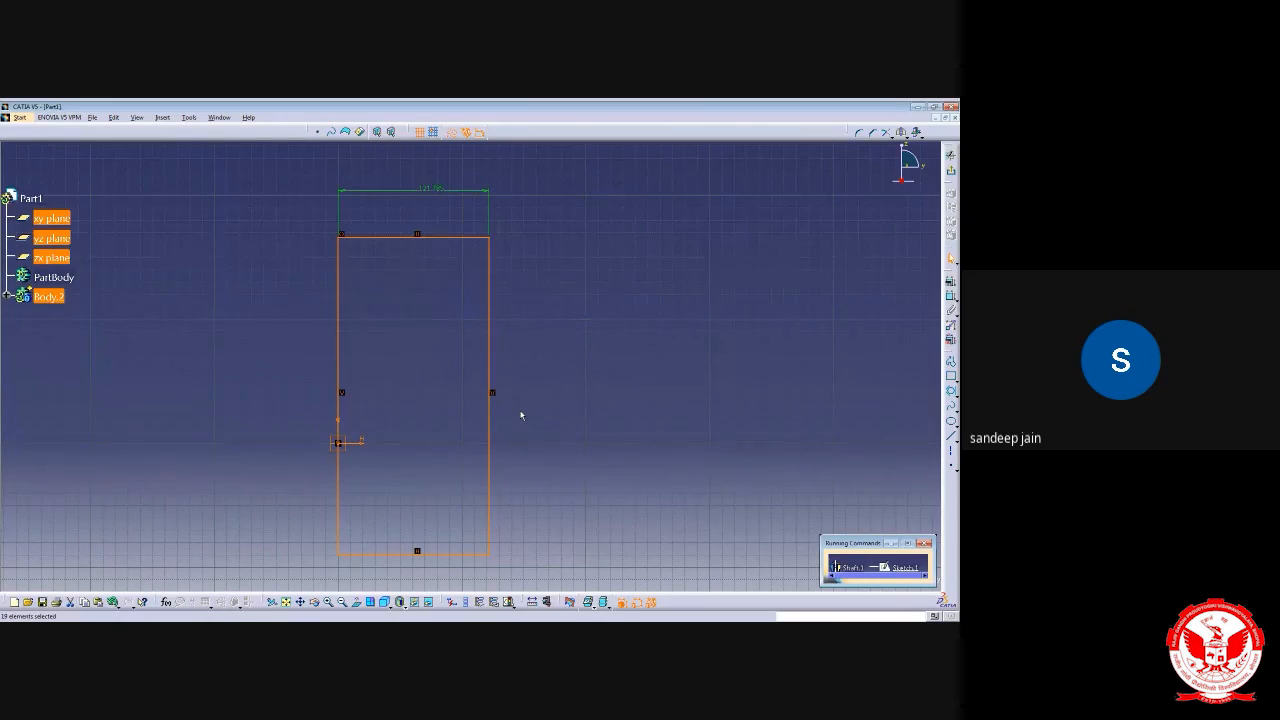
{"action": "left_click", "coordinate": [520, 415]}
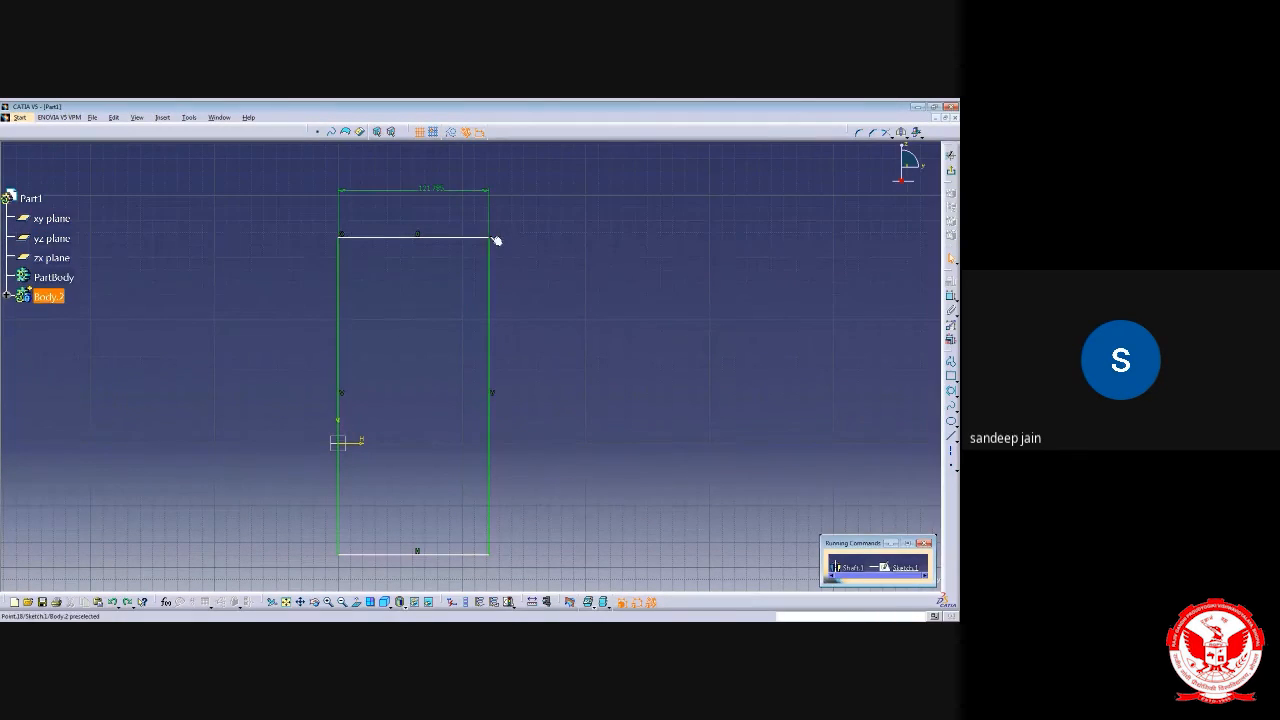
{"action": "mouse_move", "coordinate": [490, 242]}
{"action": "left_mouse_down"}
{"action": "mouse_move", "coordinate": [477, 254]}
{"action": "mouse_move", "coordinate": [519, 237]}
{"action": "mouse_move", "coordinate": [534, 209]}
{"action": "mouse_move", "coordinate": [526, 241]}
{"action": "left_mouse_up"}
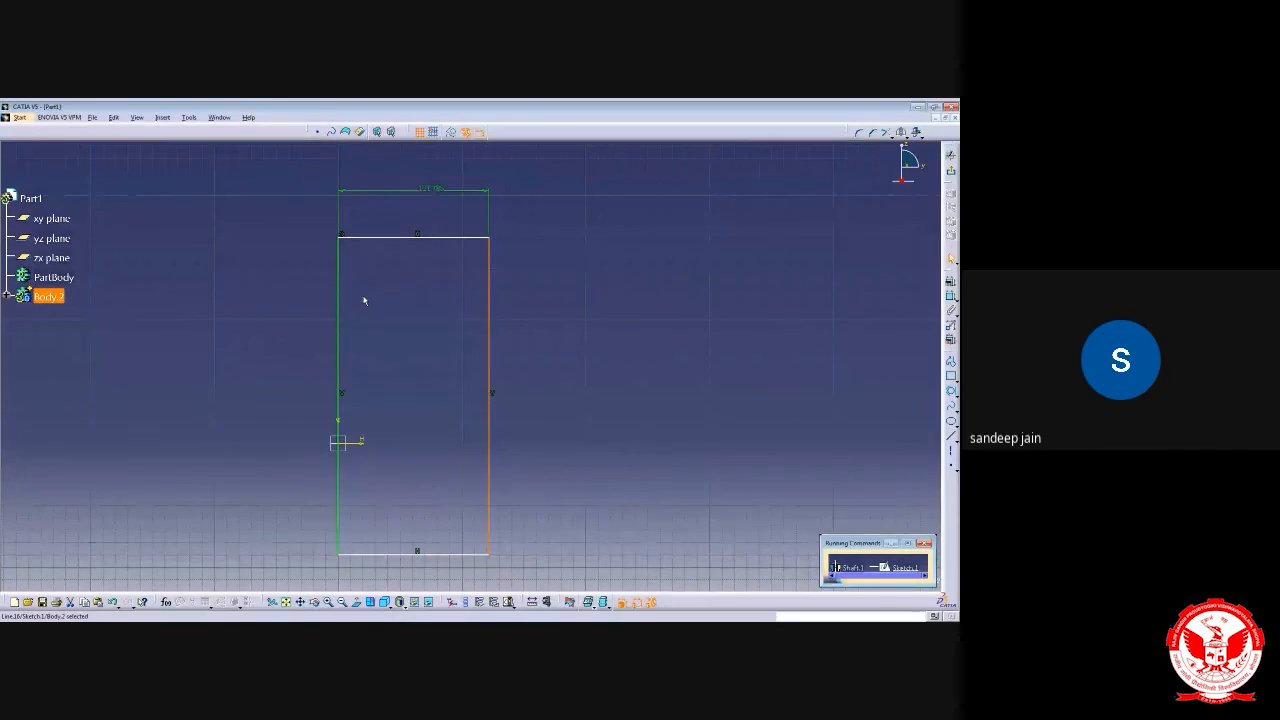
{"action": "left_click", "coordinate": [574, 286]}
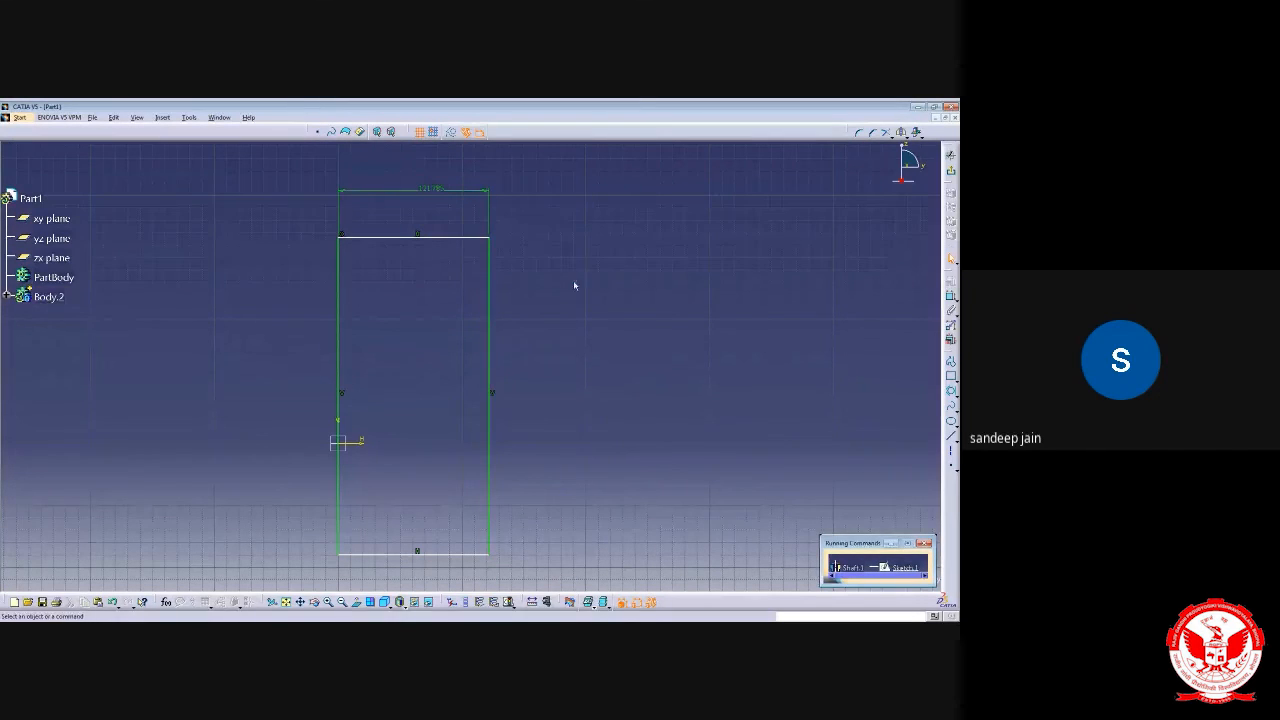
{"action": "left_click", "coordinate": [432, 191]}
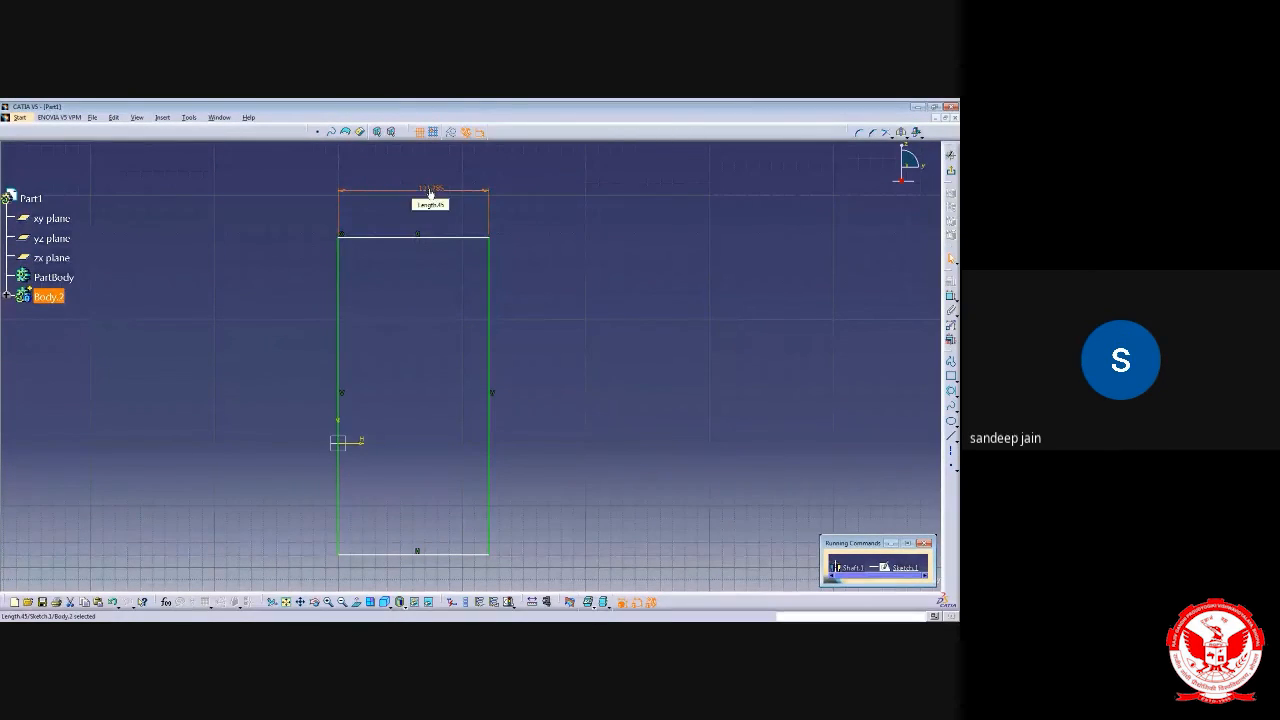
{"action": "key", "text": "Delete"}
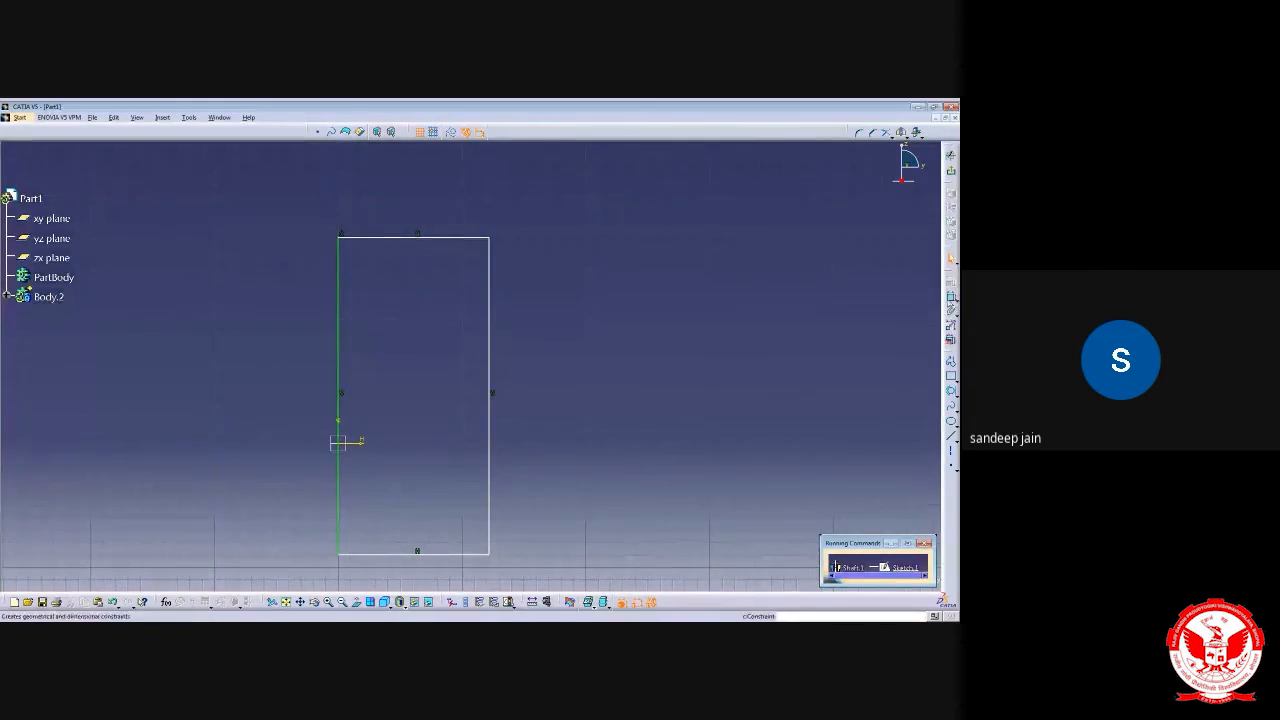
Dimension the rectangle's width between its vertical sides and its height between its horizontal sides
{"action": "left_click", "coordinate": [344, 270]}
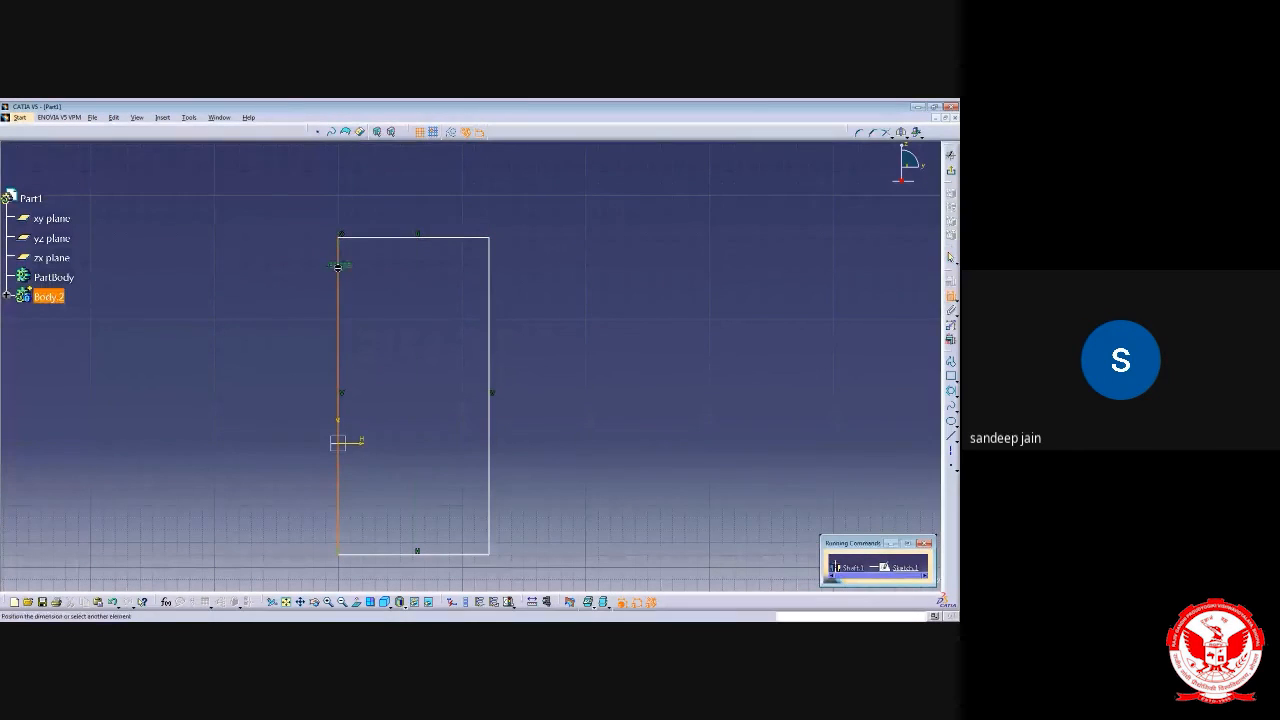
{"action": "left_click", "coordinate": [489, 280]}
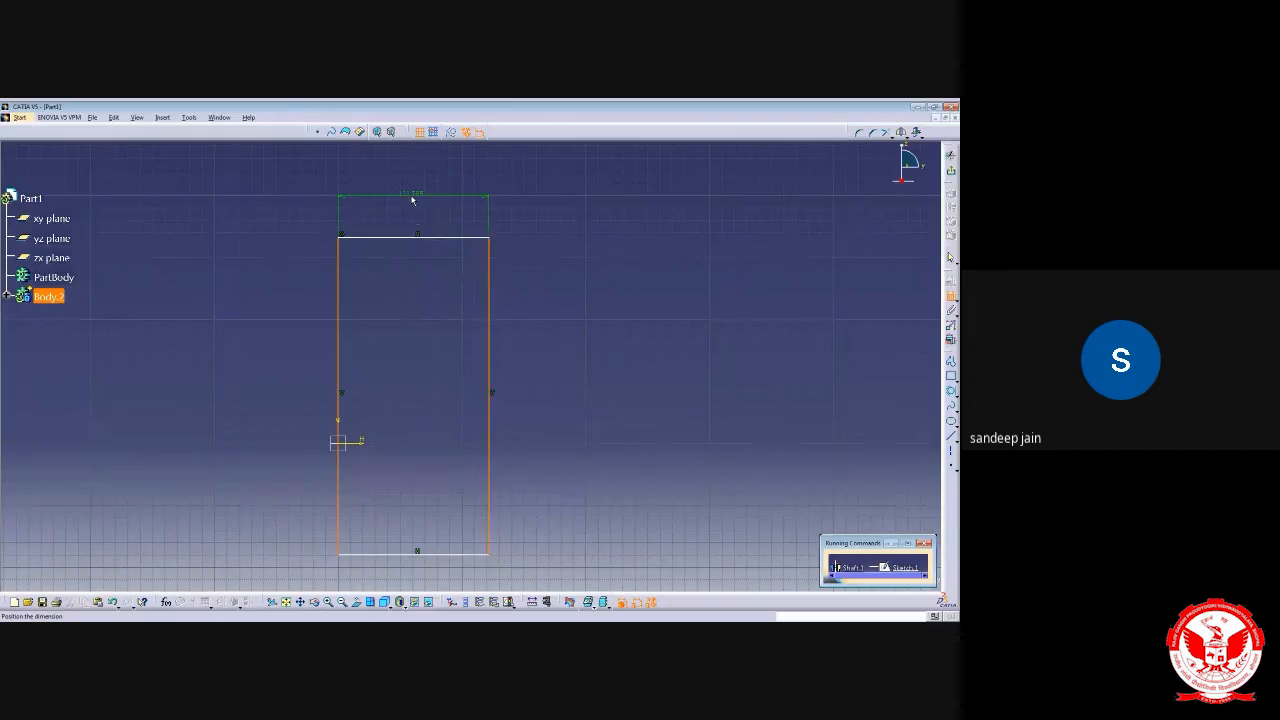
{"action": "left_click", "coordinate": [489, 280]}
{"action": "left_click", "coordinate": [950, 296]}
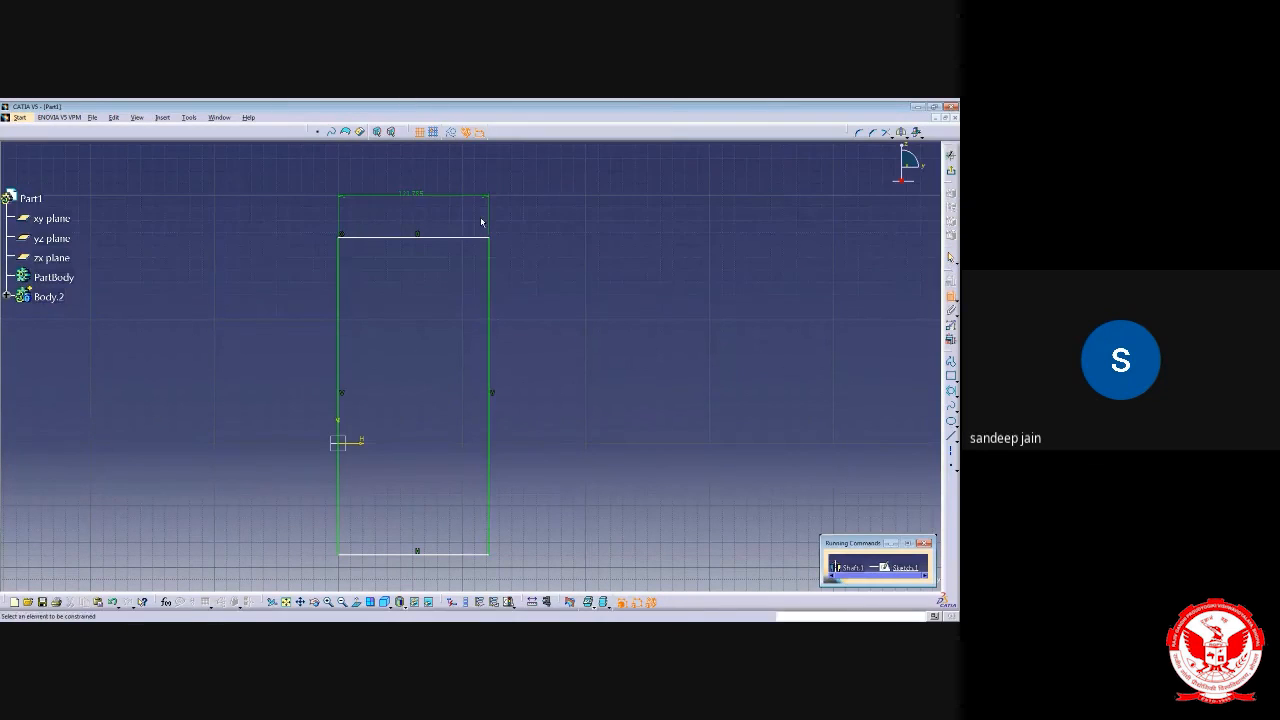
{"action": "left_click", "coordinate": [457, 237]}
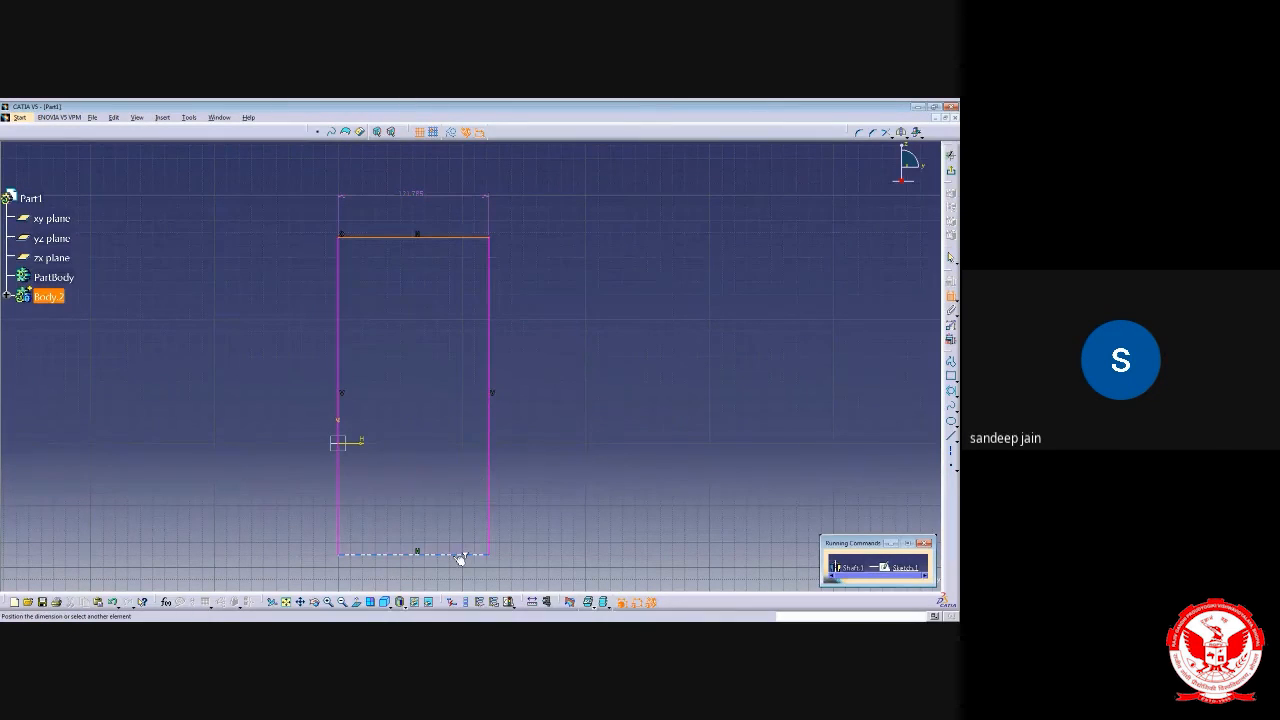
{"action": "left_click", "coordinate": [460, 556]}
{"action": "left_click", "coordinate": [601, 373]}
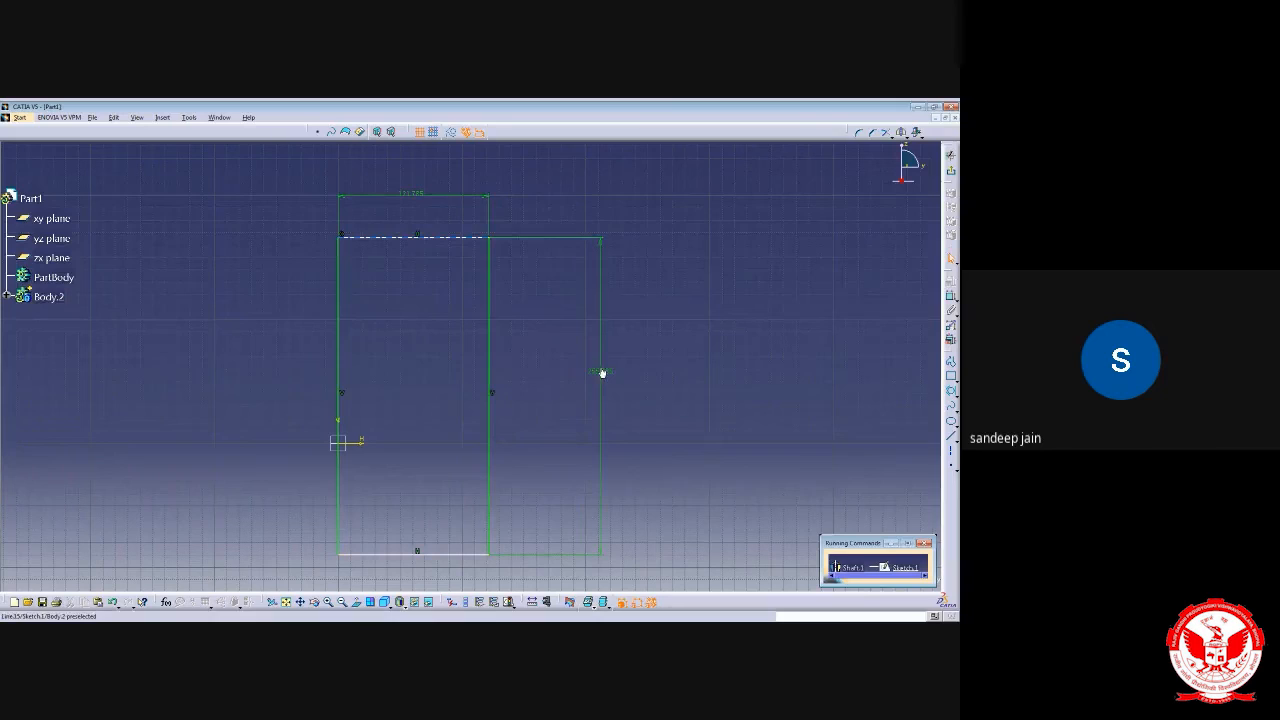
Set the rectangle's width to 120 mm and its height to 200 mm, and exit the sketch to the shaft definition
{"action": "double_click", "coordinate": [409, 194]}
{"action": "left_click", "coordinate": [830, 538]}
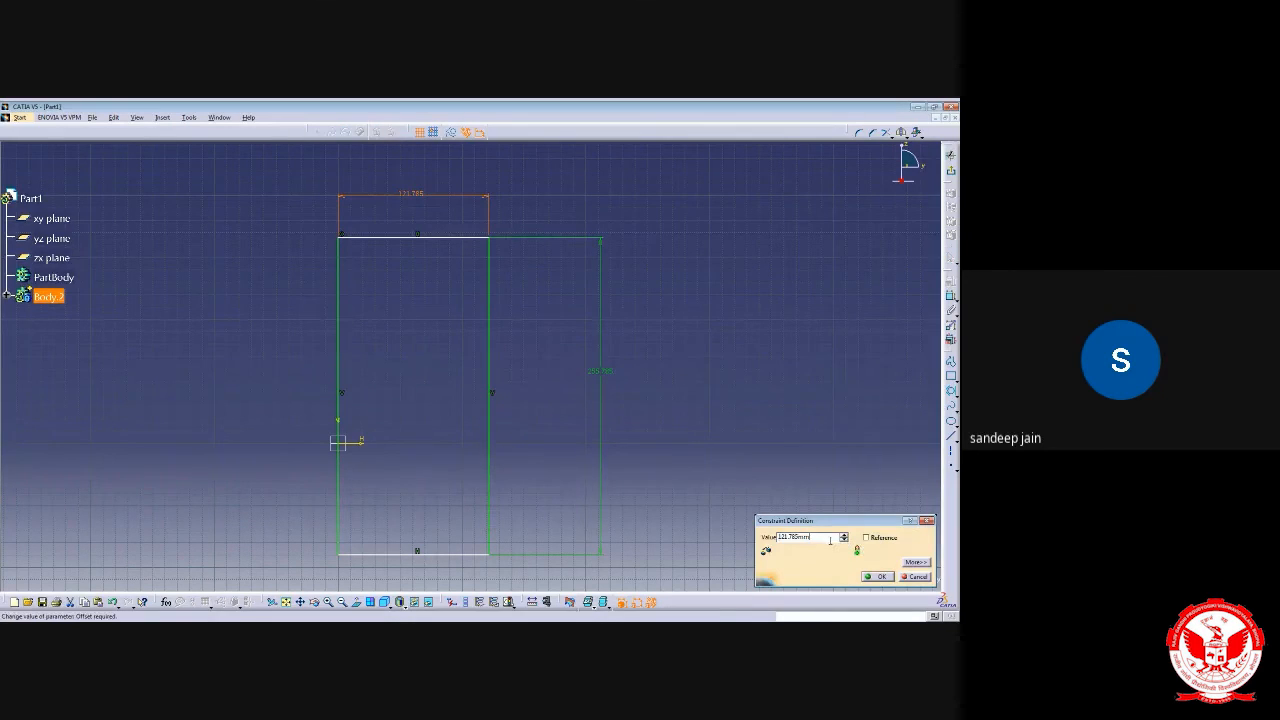
{"action": "left_click_drag", "start_coordinate": [828, 541], "coordinate": [749, 552]}
{"action": "type", "text": "120"}
{"action": "key", "text": "Return"}
{"action": "double_click", "coordinate": [600, 371]}
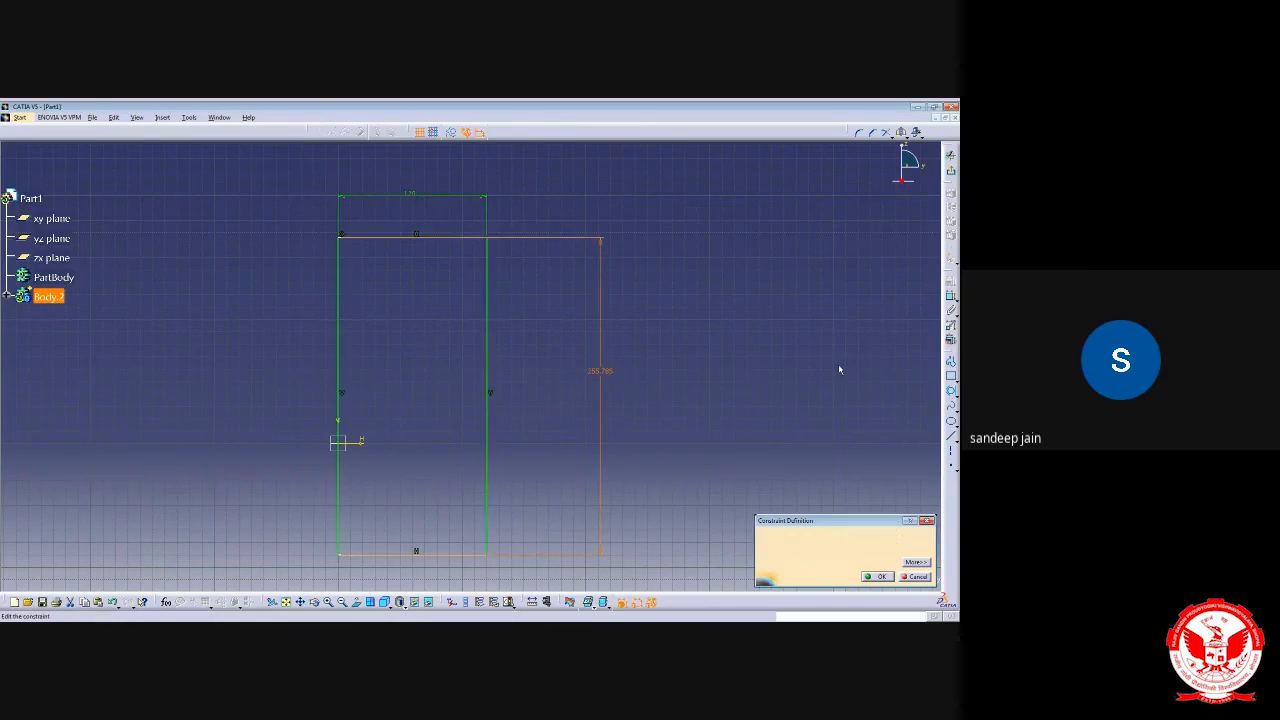
{"action": "type", "text": "200"}
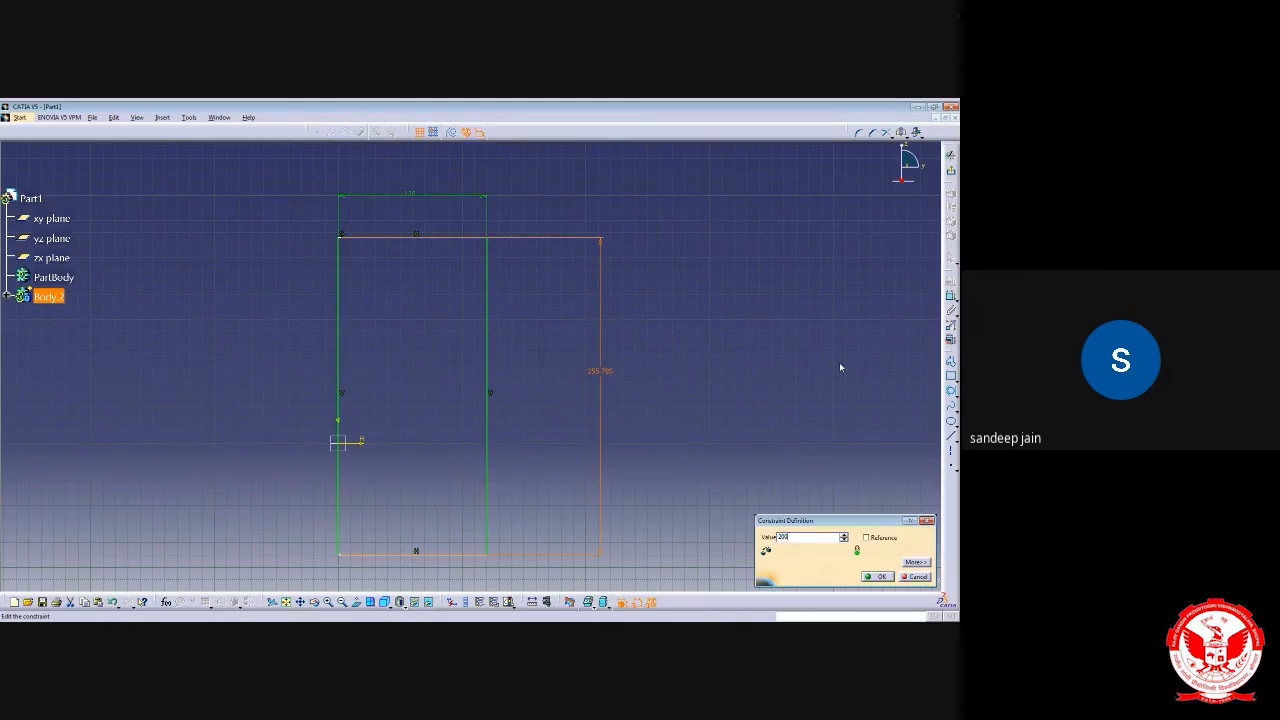
{"action": "key", "text": "Return"}
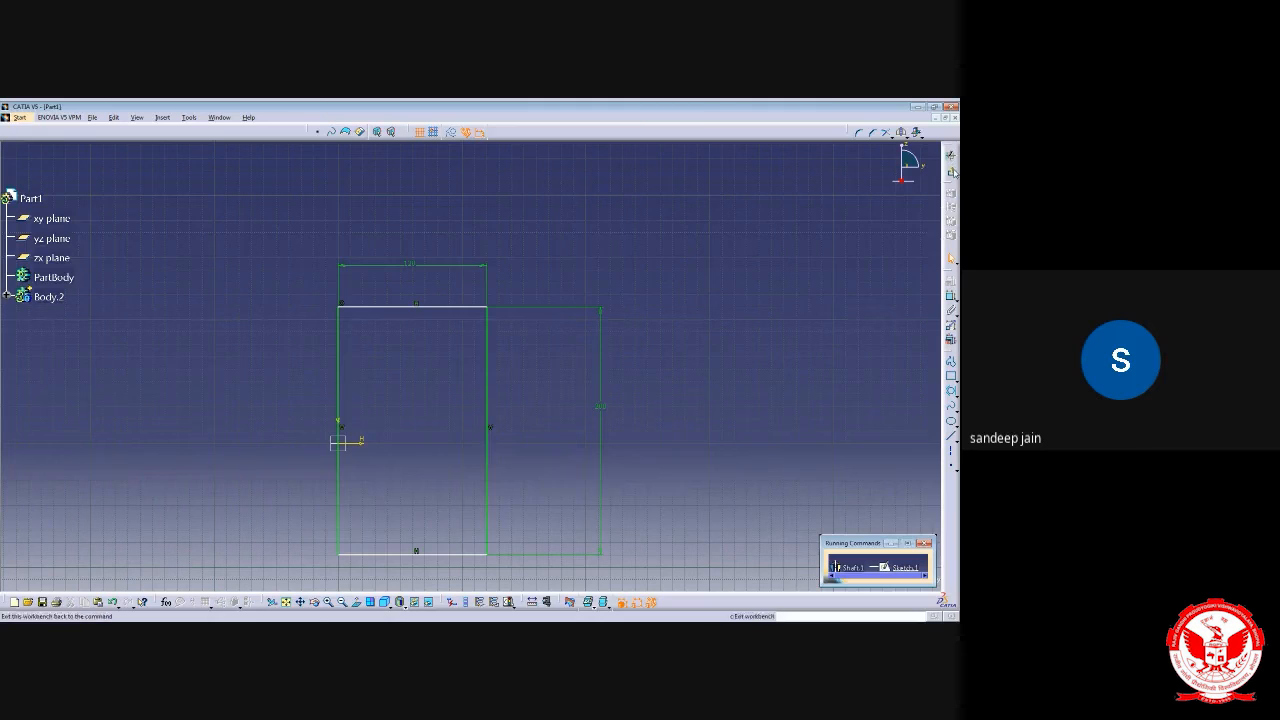
{"action": "left_click", "coordinate": [951, 171]}
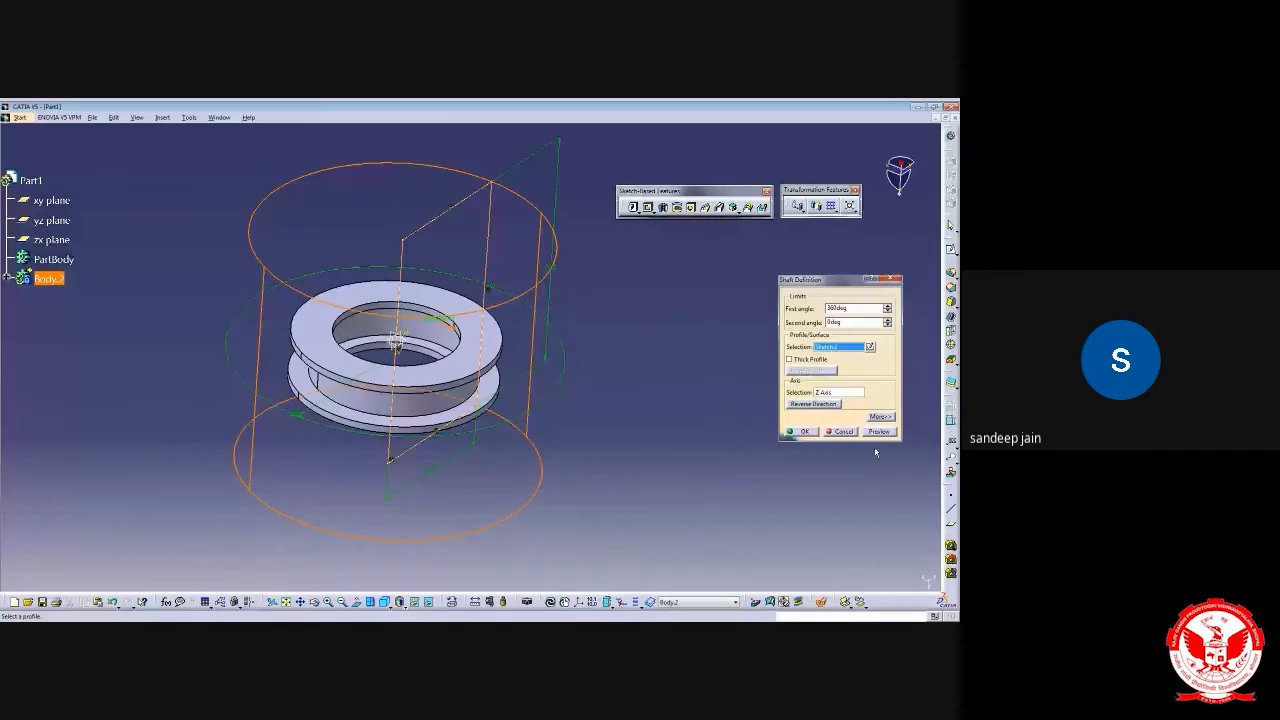
Confirm the shaft definition to revolve the rectangle 360 degrees into a solid cylinder
{"action": "left_click", "coordinate": [802, 431]}
{"action": "middle_click_drag", "start_coordinate": [595, 500], "coordinate": [793, 394]}
{"action": "middle_click_drag", "start_coordinate": [476, 398], "coordinate": [545, 400]}
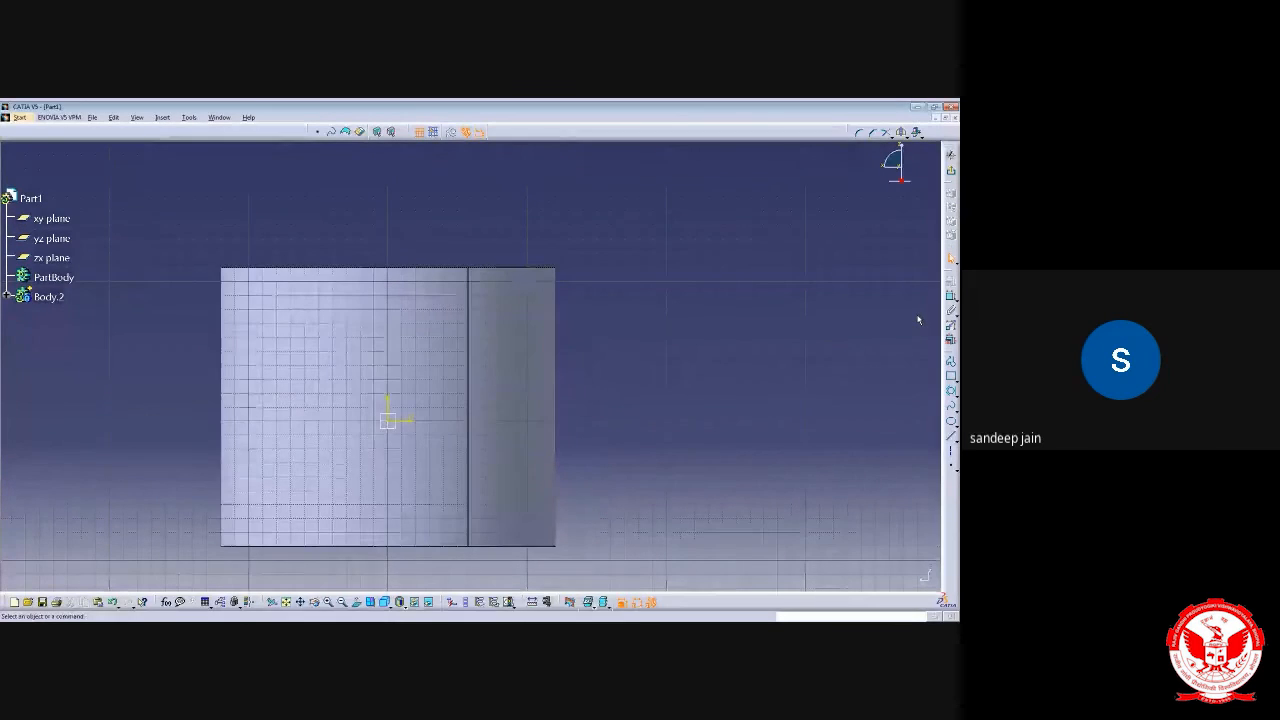
Sketch a closed profile about 98 mm wide and 148 mm high, with a tapered projection reaching into the cylinder's side
{"action": "left_click", "coordinate": [951, 361]}
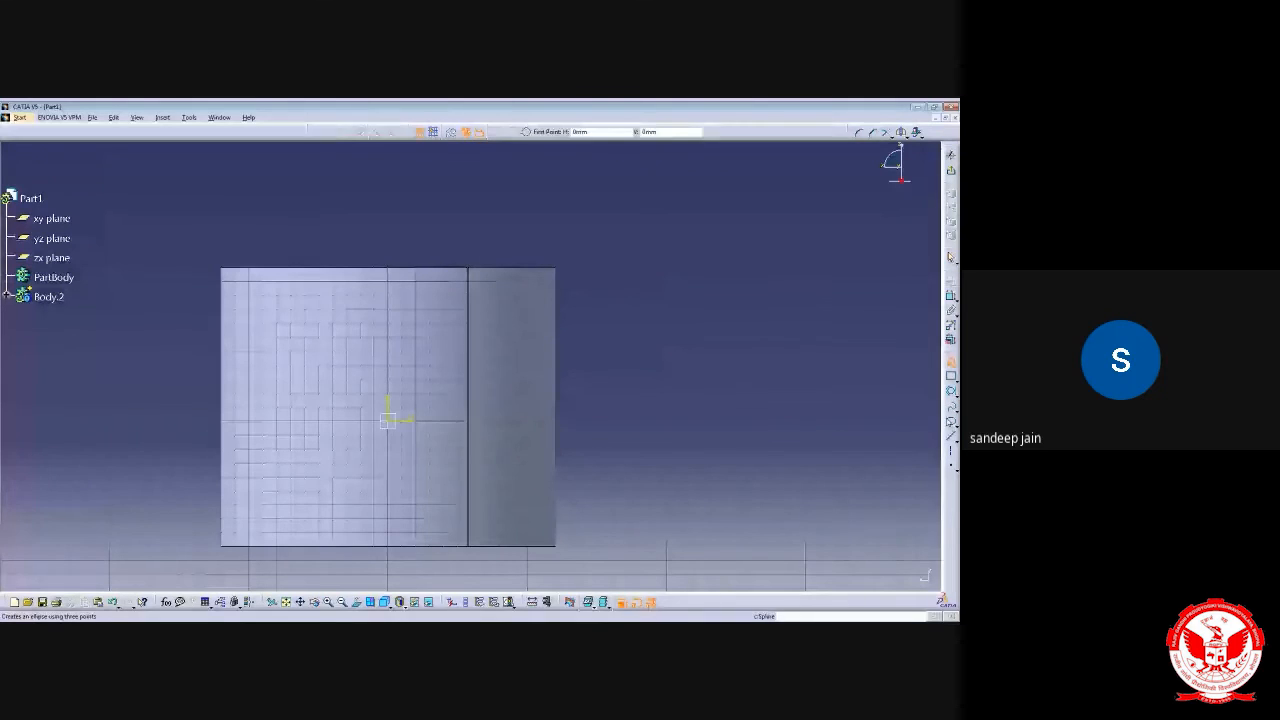
{"action": "left_click", "coordinate": [593, 275]}
{"action": "left_click", "coordinate": [593, 324]}
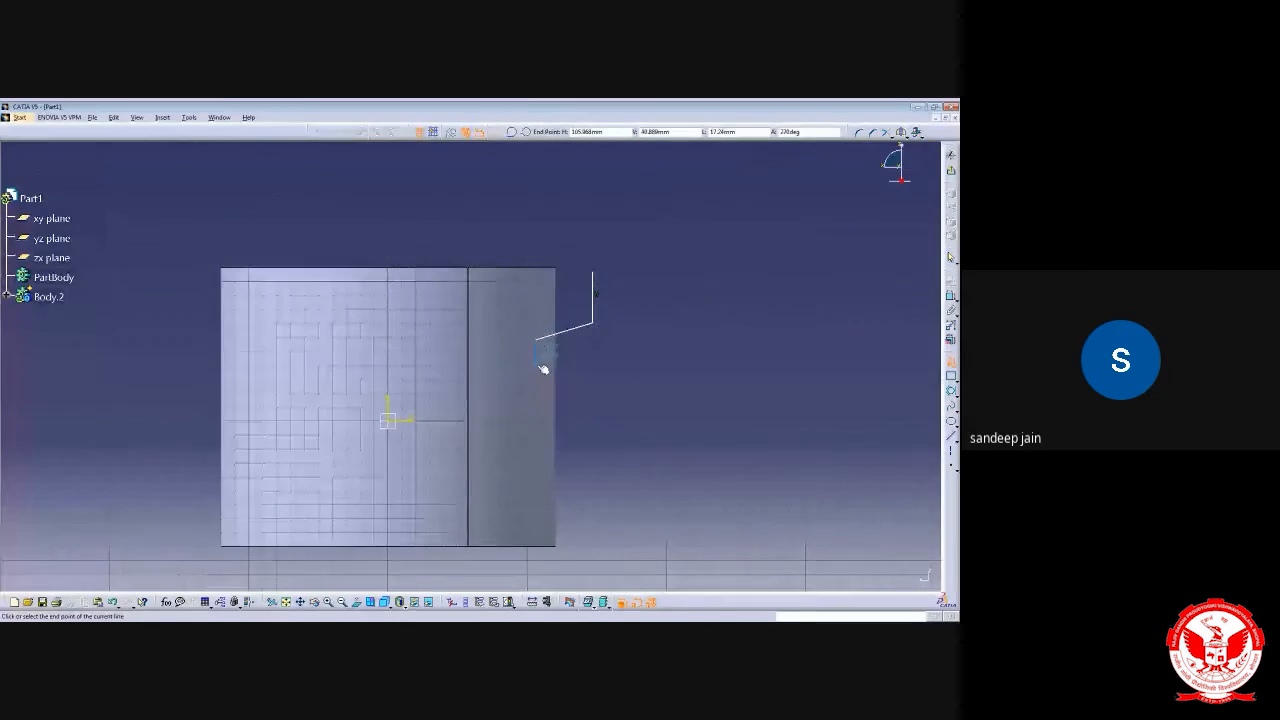
{"action": "left_click", "coordinate": [537, 340]}
{"action": "left_click", "coordinate": [536, 404]}
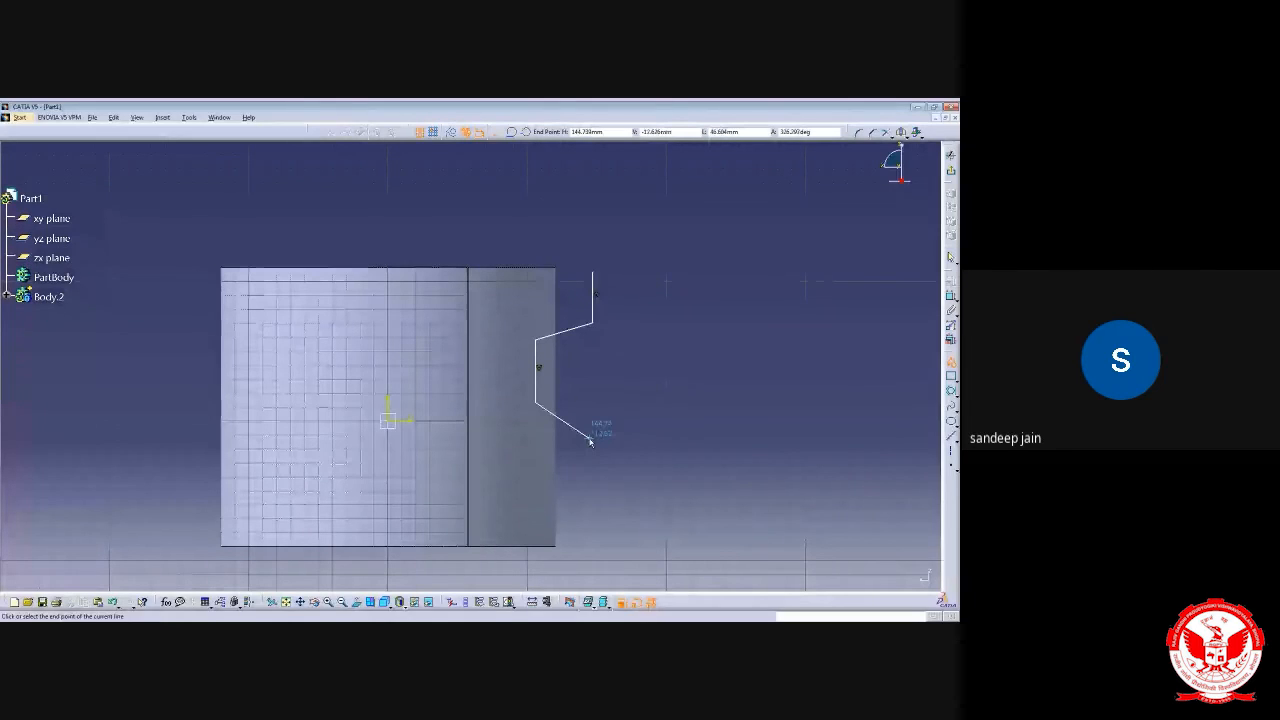
{"action": "left_click", "coordinate": [593, 430]}
{"action": "left_click", "coordinate": [593, 478]}
{"action": "left_click", "coordinate": [672, 478]}
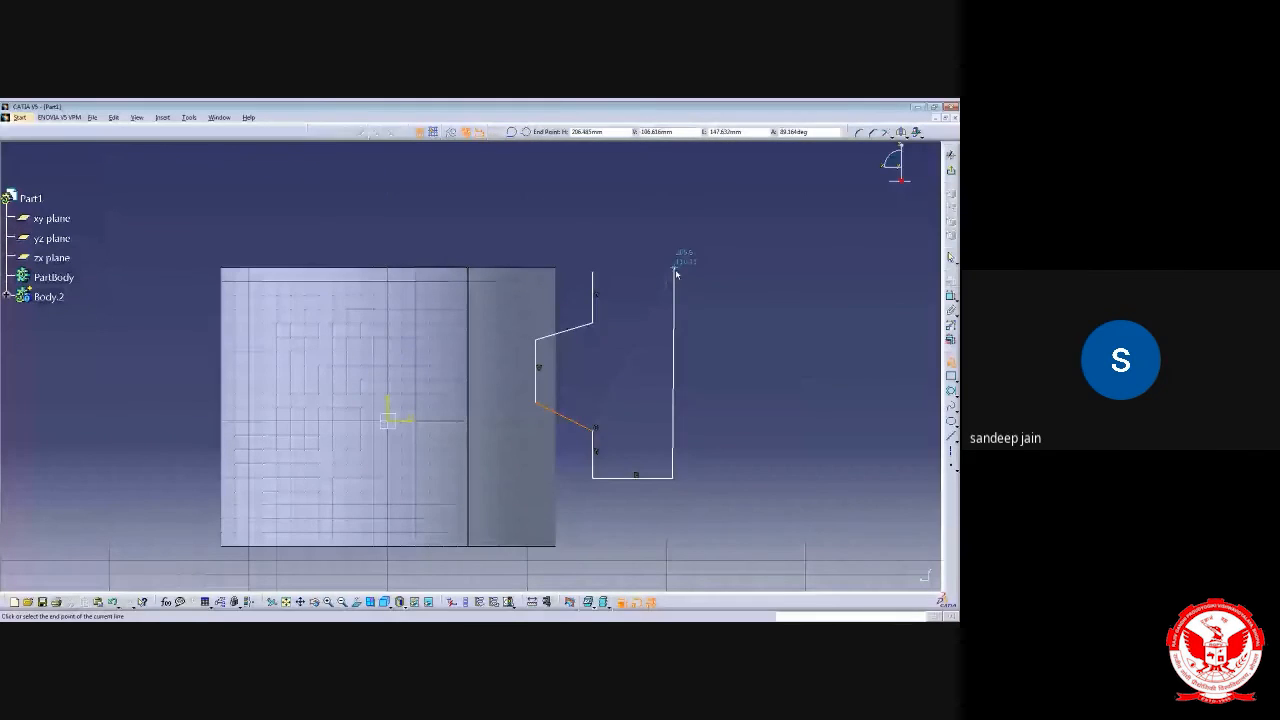
{"action": "left_click", "coordinate": [673, 272]}
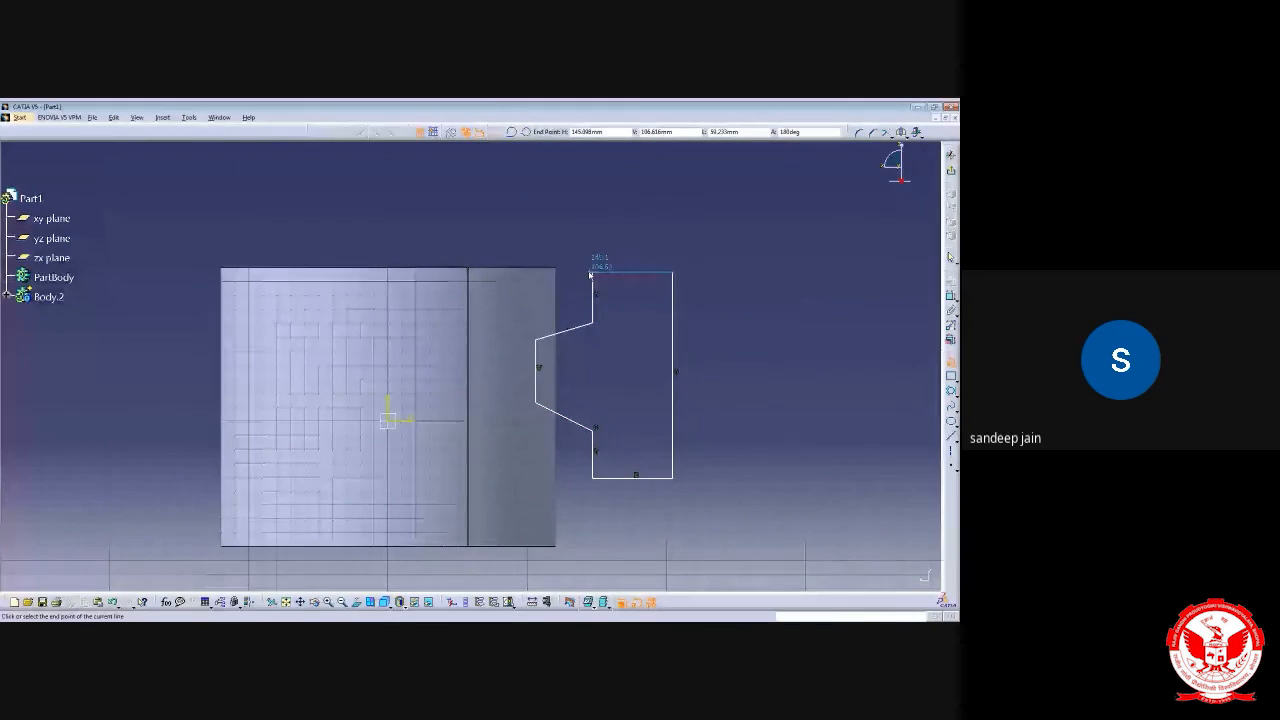
{"action": "left_click", "coordinate": [591, 274]}
{"action": "left_click", "coordinate": [816, 300]}
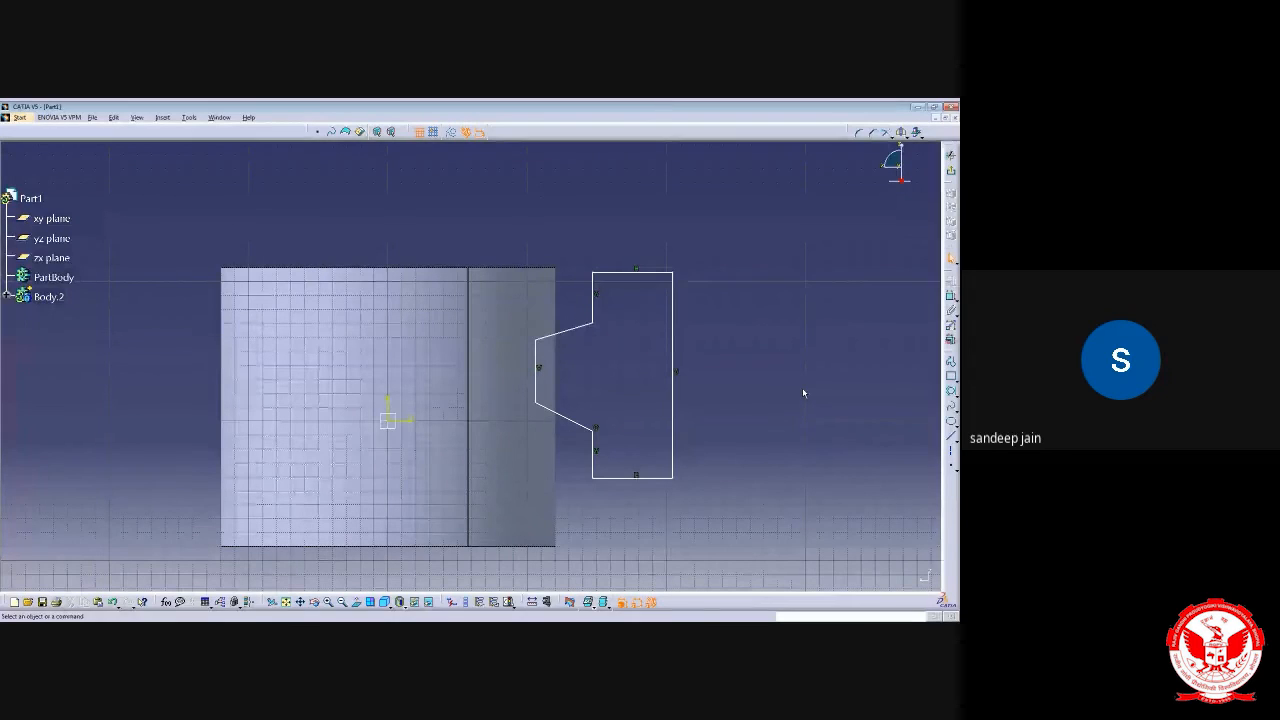
Dimension the profile's overall height and width, and the horizontal distance from the projection's inner edge to the upper shoulder edge
{"action": "left_click", "coordinate": [951, 296]}
{"action": "left_click", "coordinate": [638, 272]}
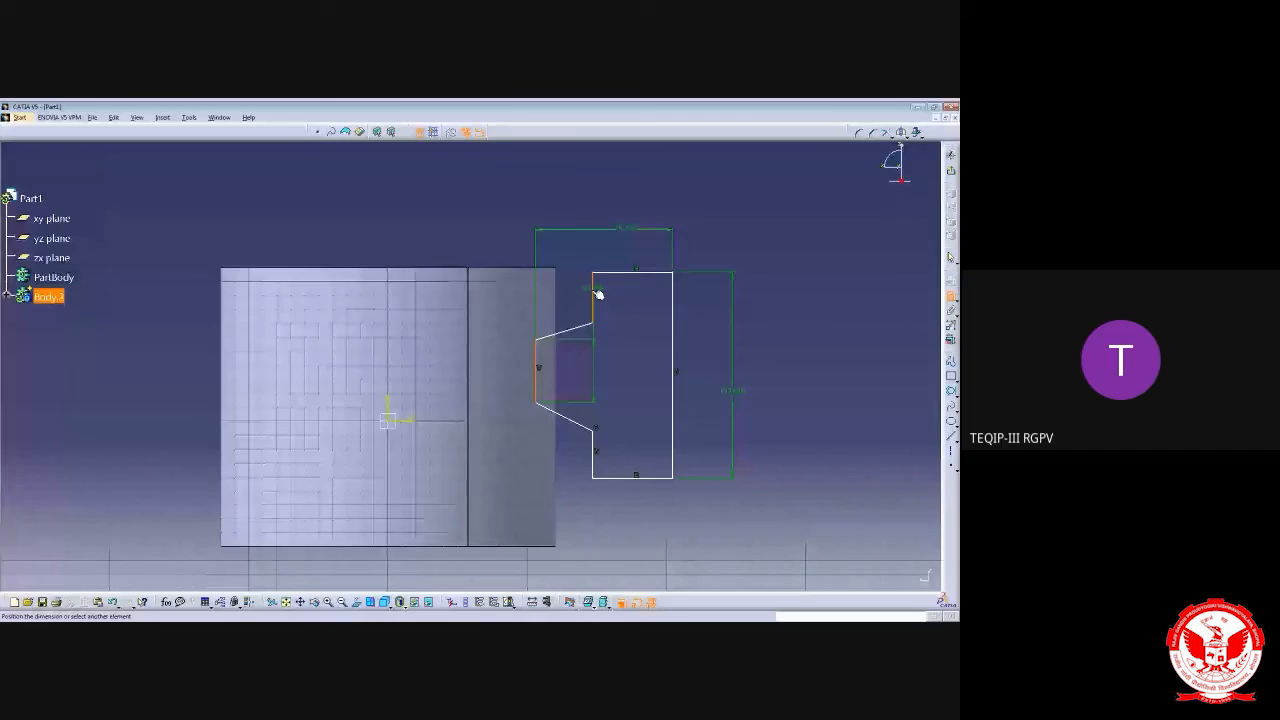
{"action": "left_click", "coordinate": [569, 191]}
{"action": "left_click", "coordinate": [790, 278]}
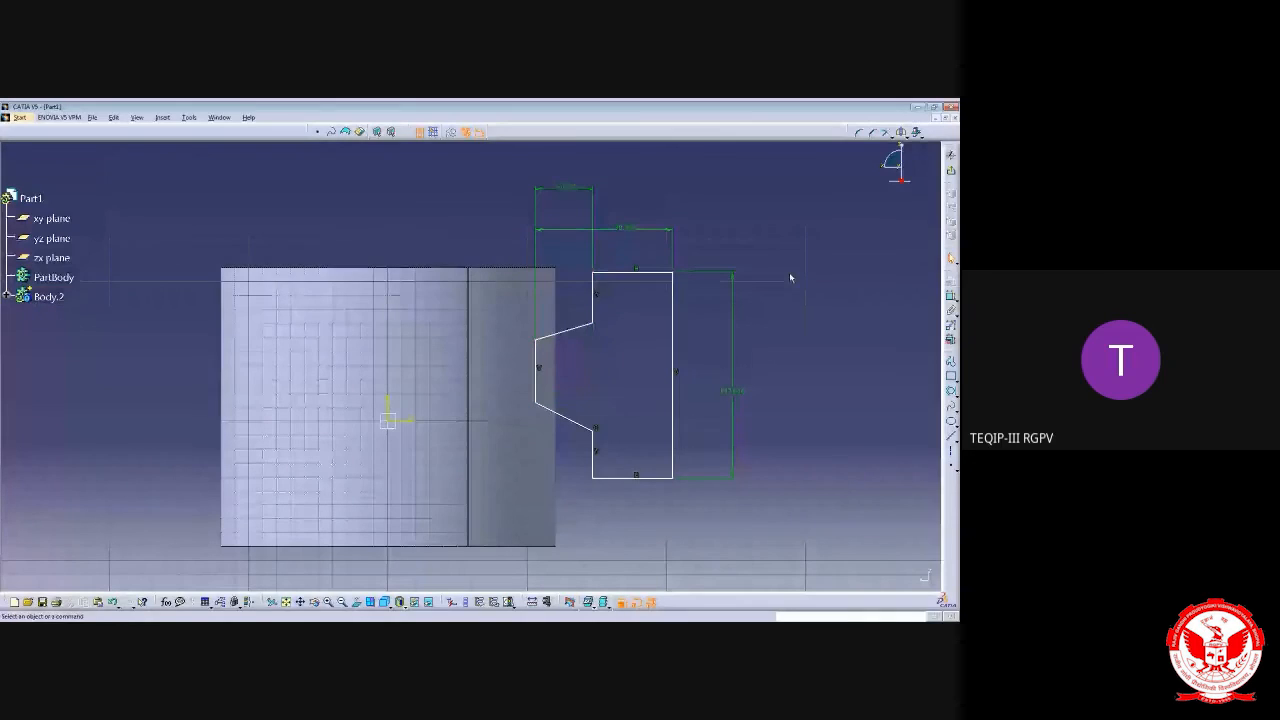
Dimension the projection's depth between its inner vertical edge and the lower shoulder edge, in place of the upper dimension
{"action": "left_click", "coordinate": [540, 388]}
{"action": "left_click", "coordinate": [595, 464]}
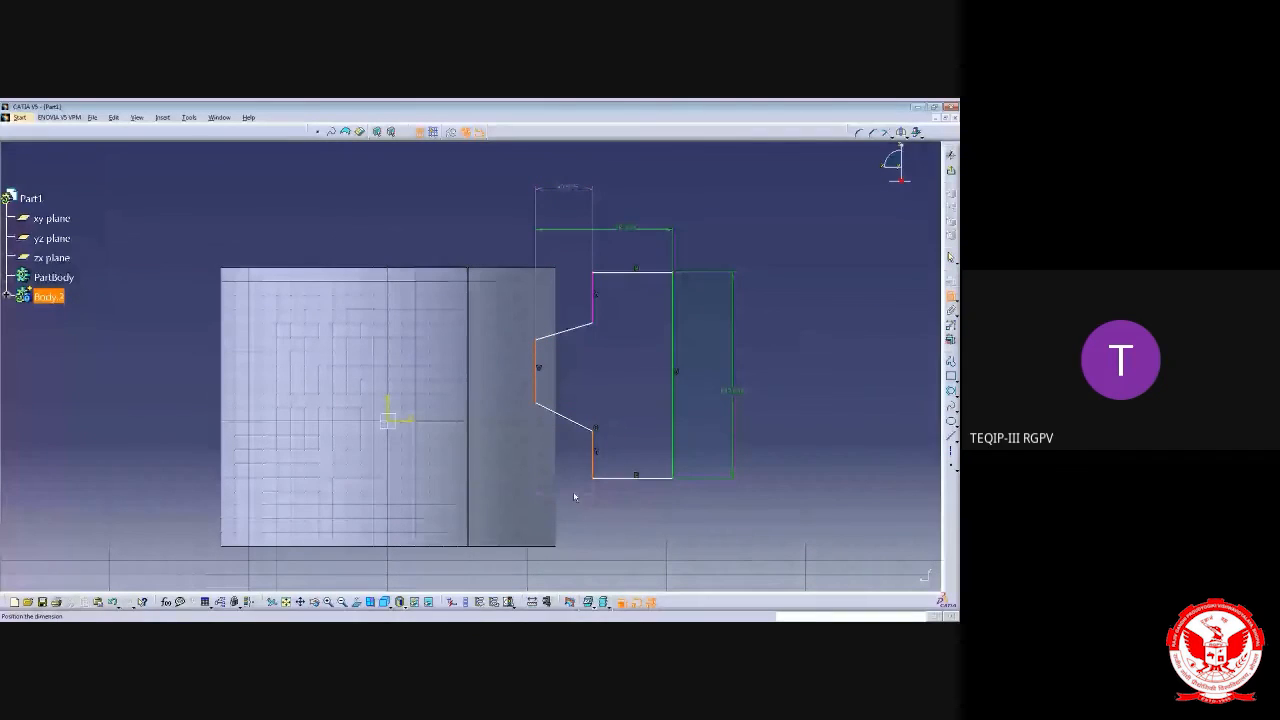
{"action": "left_click", "coordinate": [574, 495]}
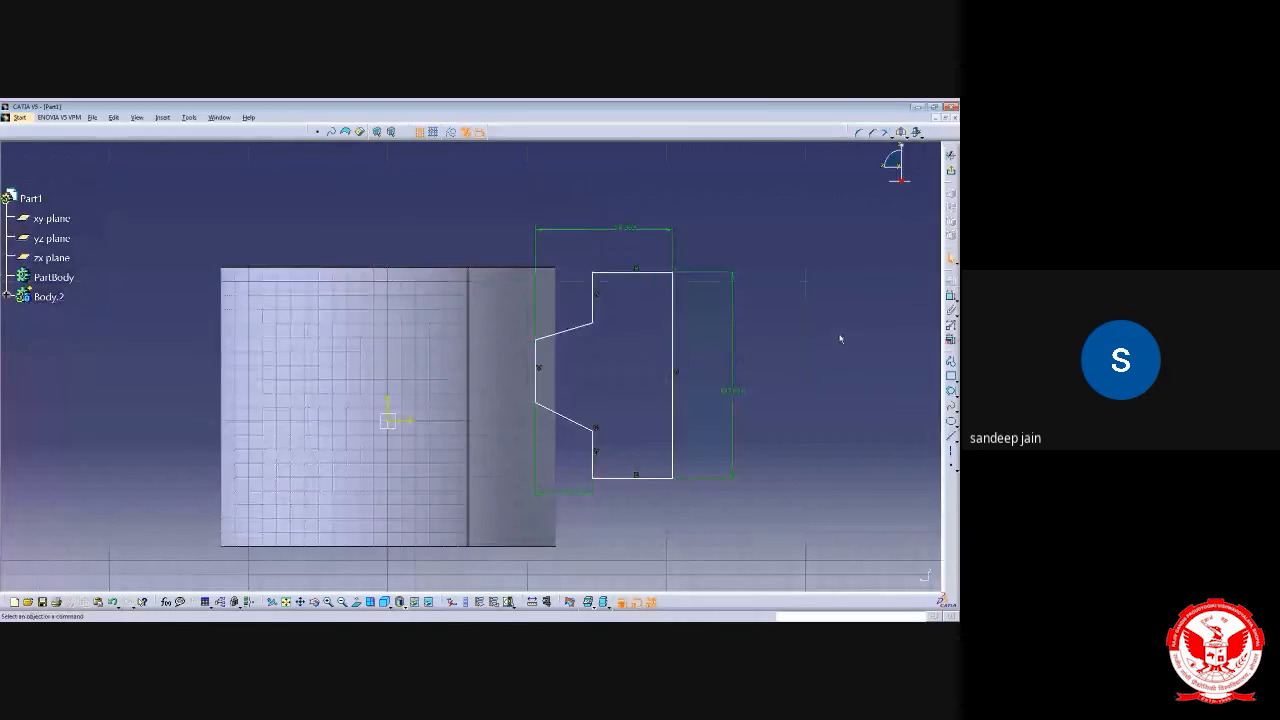
Set the profile's overall height to 150 mm and its overall width to 98 mm
{"action": "double_click", "coordinate": [733, 390]}
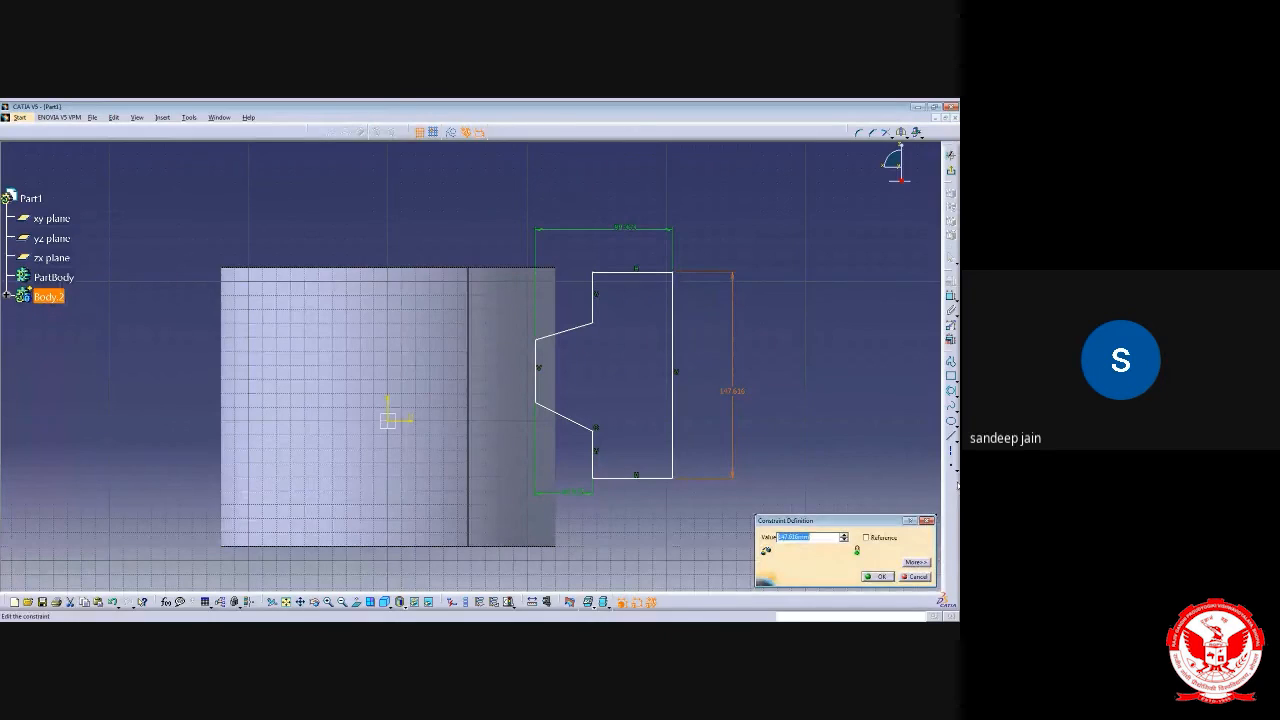
{"action": "type", "text": "150"}
{"action": "key", "text": "Return"}
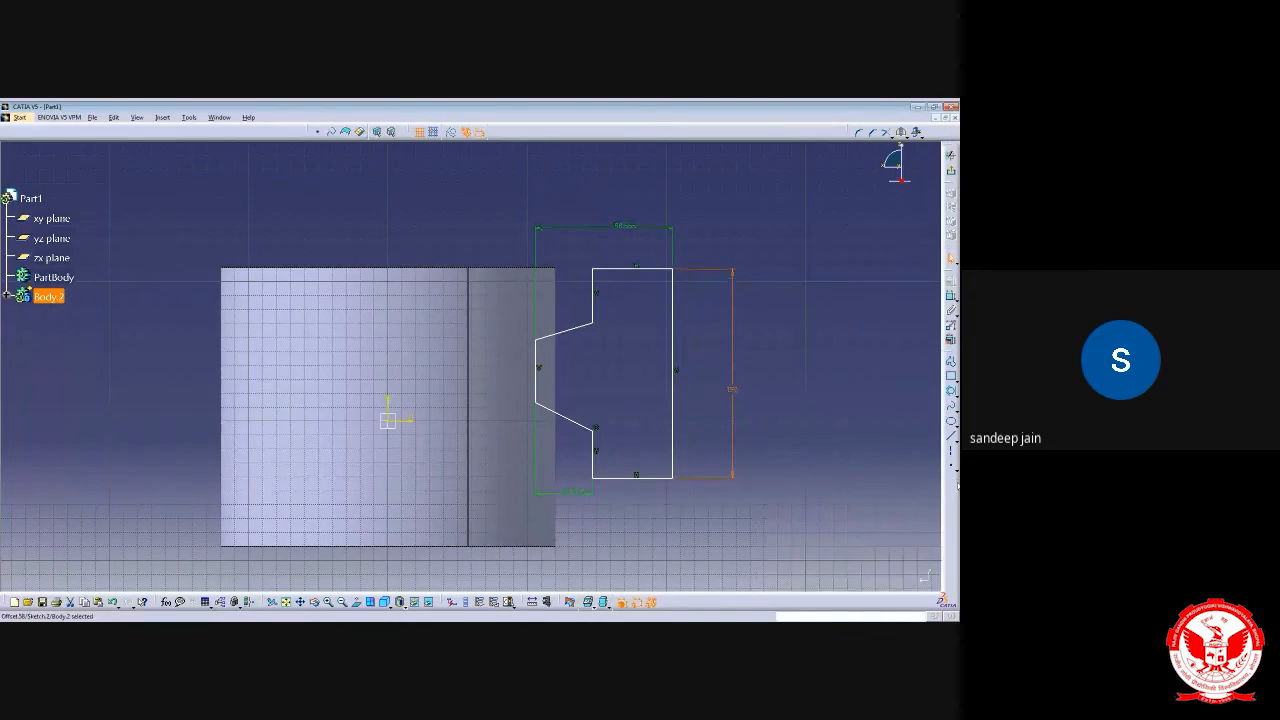
{"action": "double_click", "coordinate": [624, 227]}
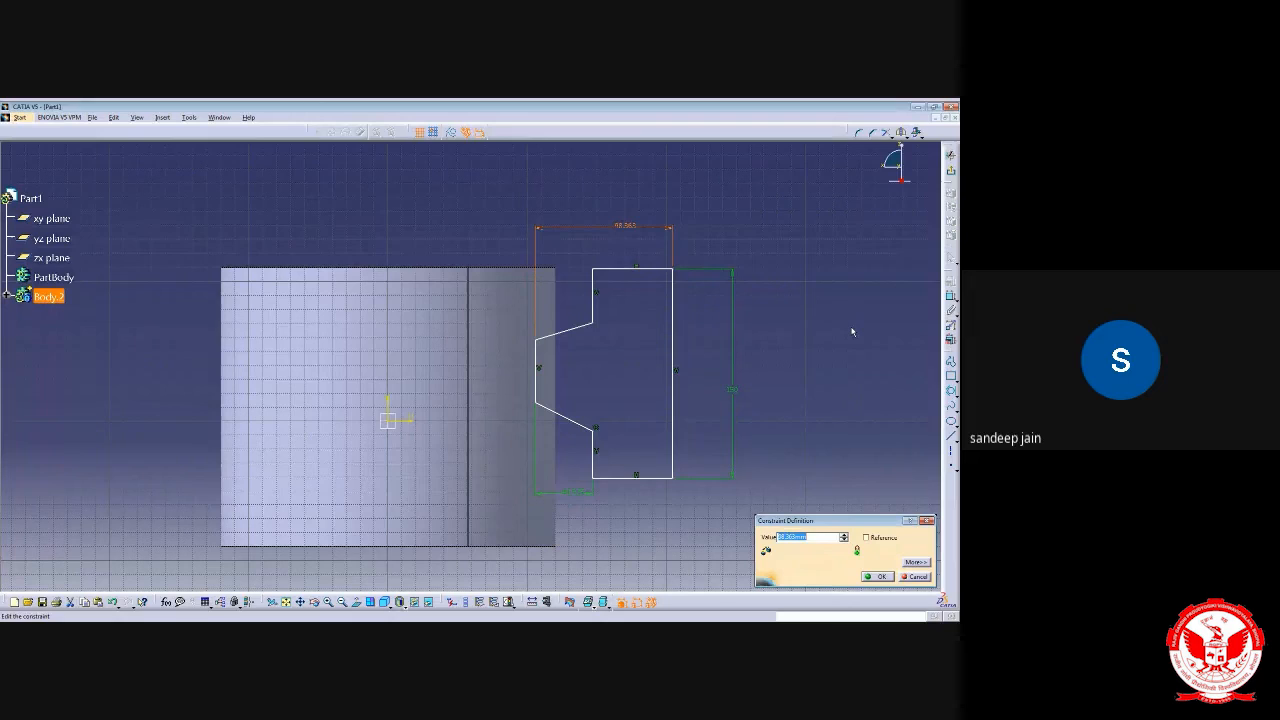
{"action": "left_click_drag", "start_coordinate": [822, 539], "coordinate": [731, 543]}
{"action": "type", "text": "0"}
{"action": "key", "text": "Return"}
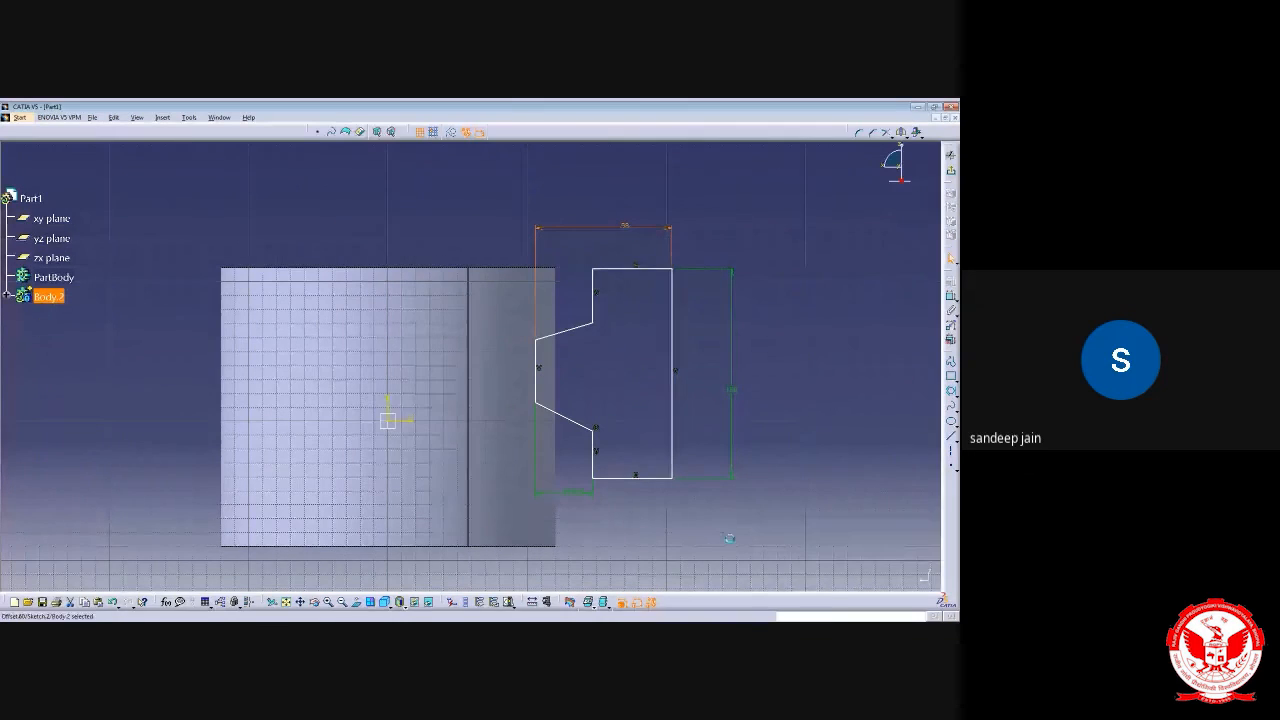
Set the depth of the profile's tapered projection to 40 mm
{"action": "double_click", "coordinate": [572, 494]}
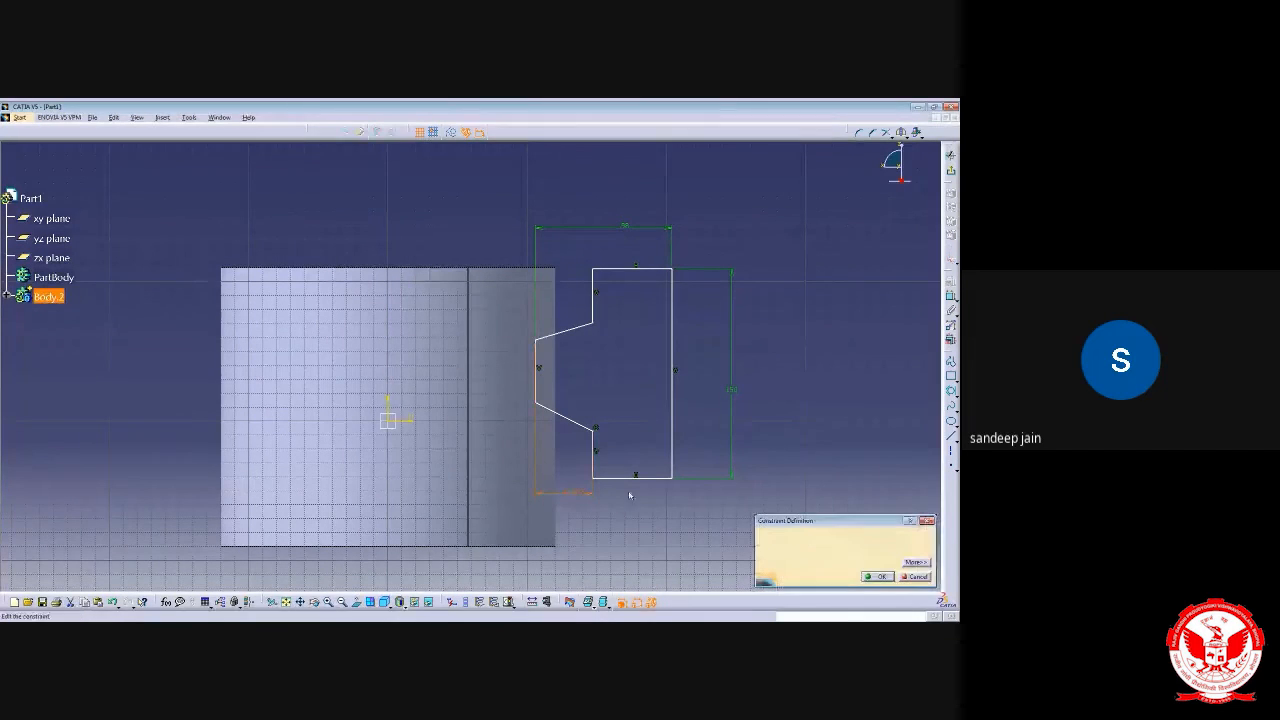
{"action": "left_click", "coordinate": [816, 538]}
{"action": "double_click", "coordinate": [816, 538]}
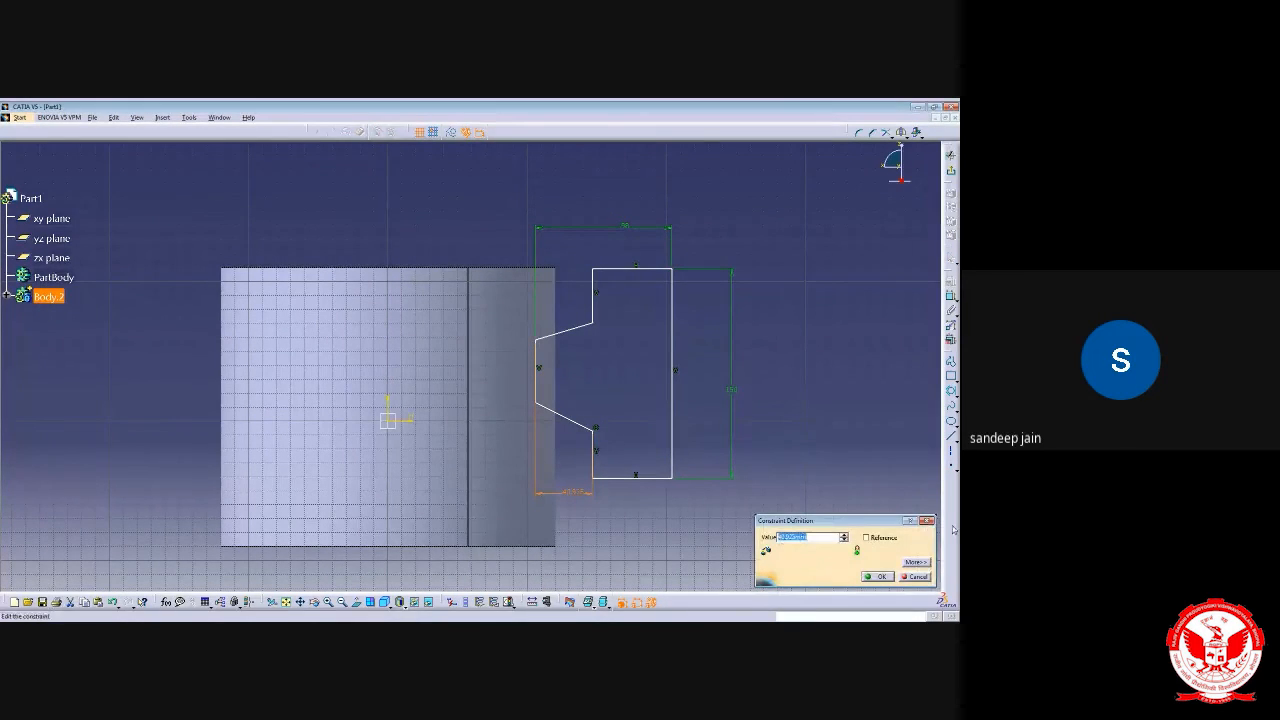
{"action": "key", "text": "Return"}
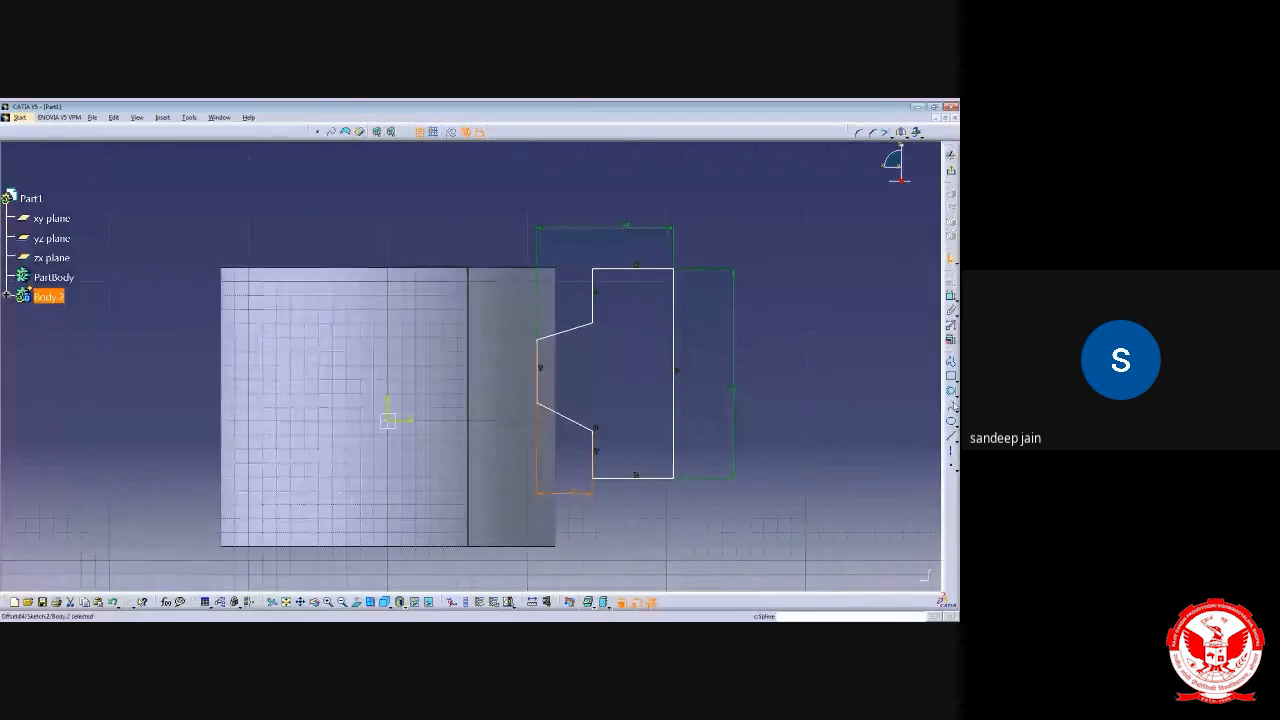
{"action": "left_click", "coordinate": [847, 406]}
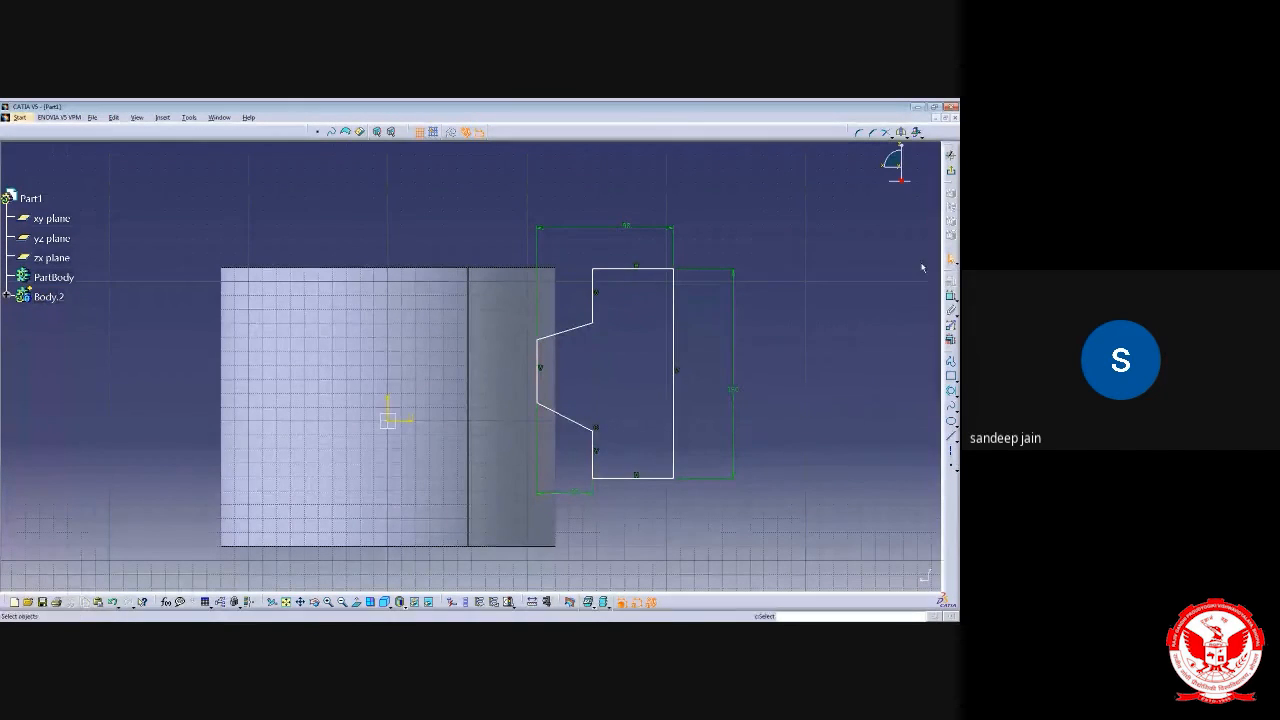
Dimension the lengths of the upper and lower vertical shoulder edges beside the tapered projection
{"action": "left_click", "coordinate": [950, 297]}
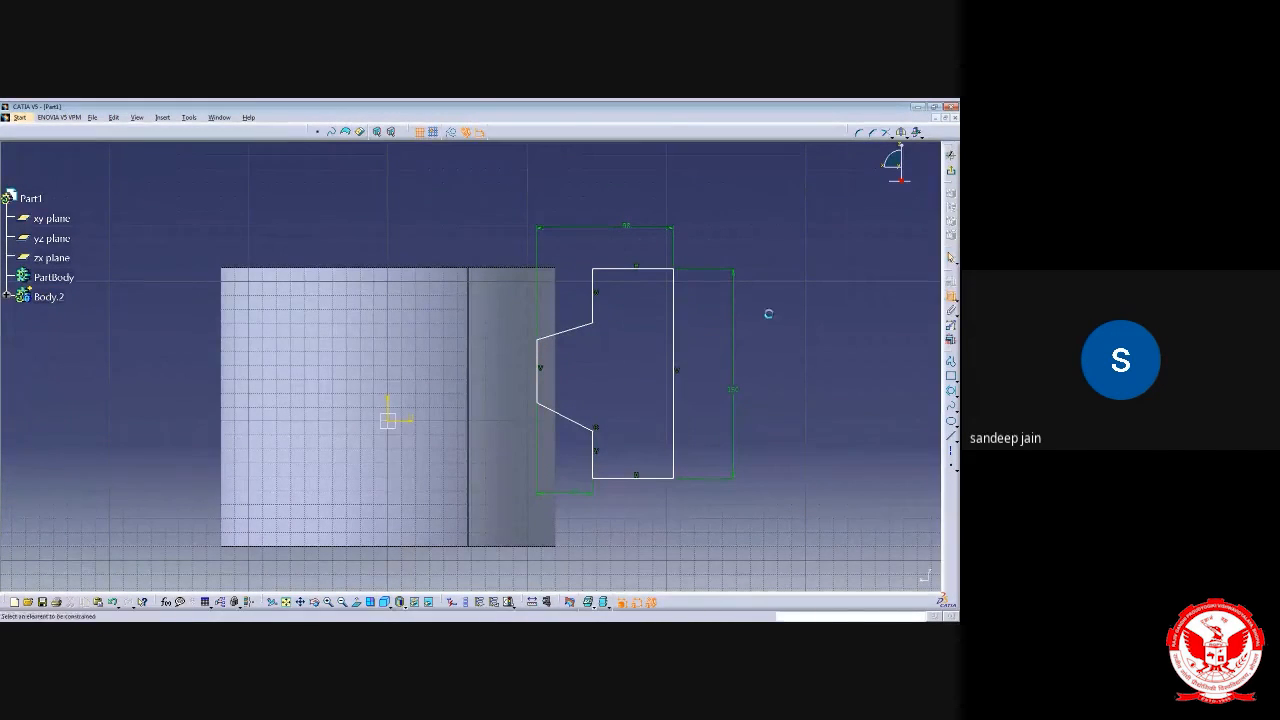
{"action": "left_click", "coordinate": [596, 297]}
{"action": "left_click", "coordinate": [633, 292]}
{"action": "left_click", "coordinate": [950, 297]}
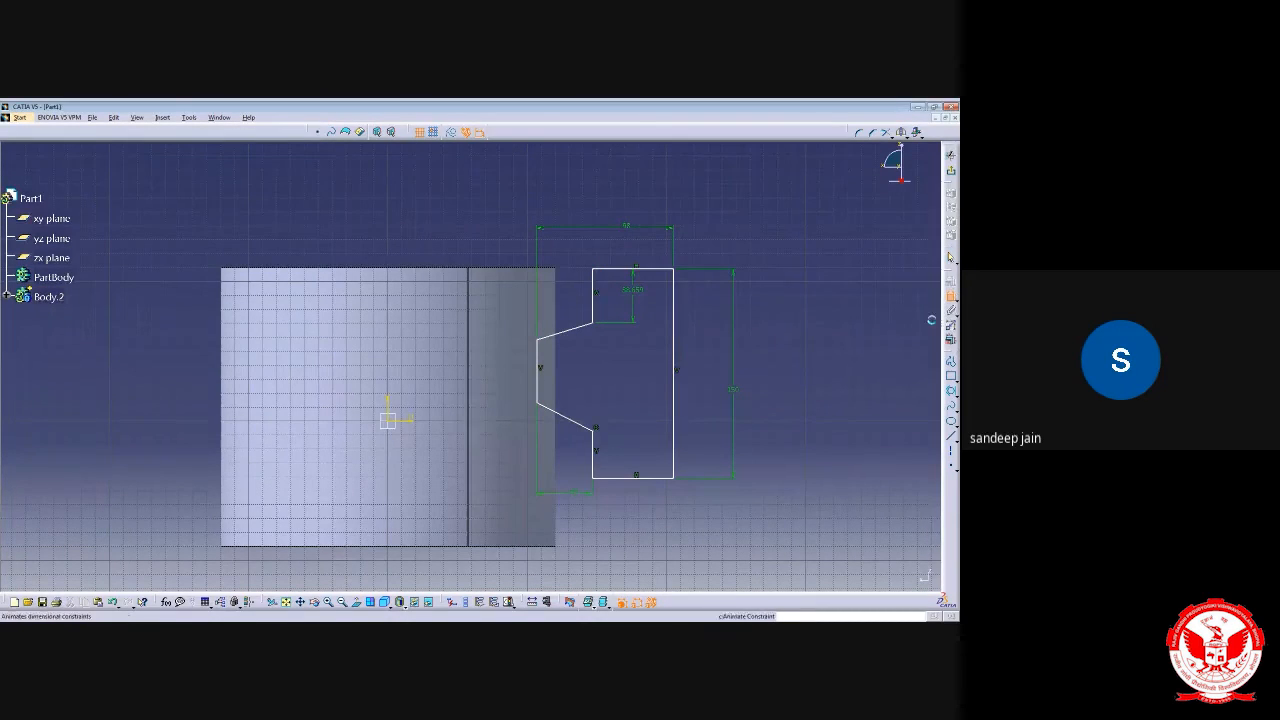
{"action": "left_click", "coordinate": [595, 452]}
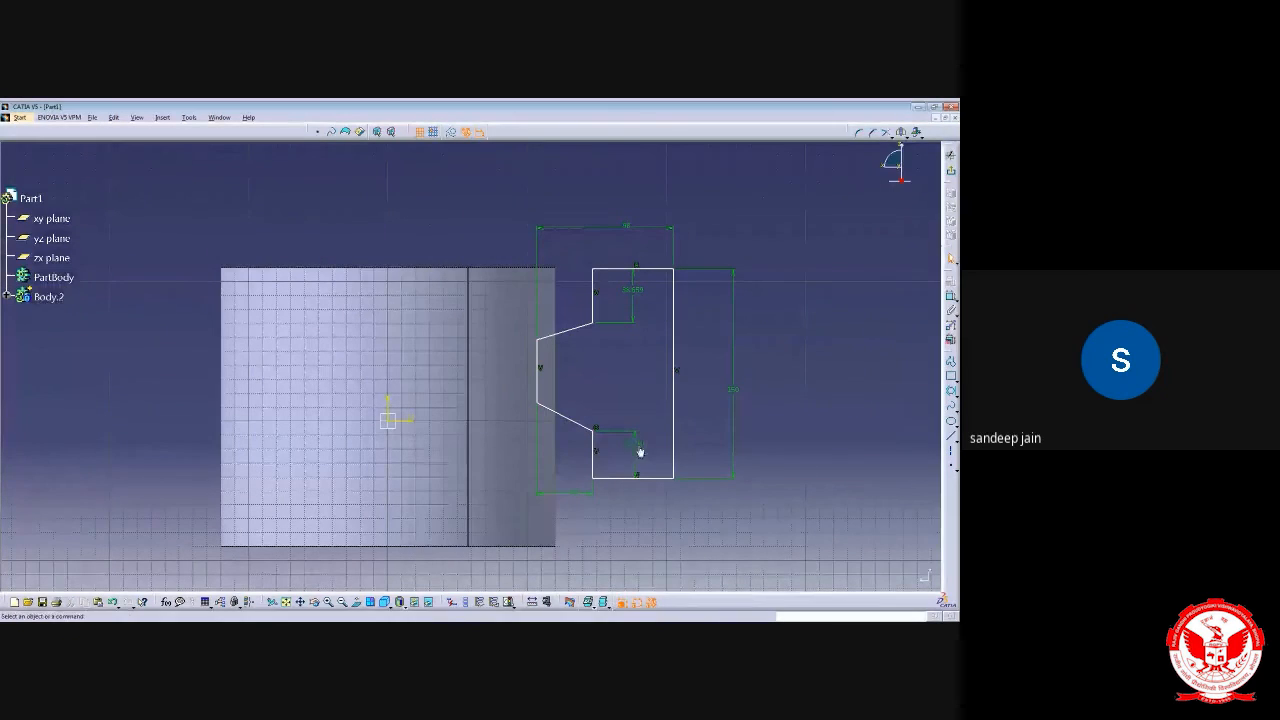
{"action": "left_click", "coordinate": [640, 448]}
Add an angle dimension between the projection's inner vertical edge and its upper slanted edge
{"action": "left_click", "coordinate": [950, 297]}
{"action": "left_click", "coordinate": [539, 368]}
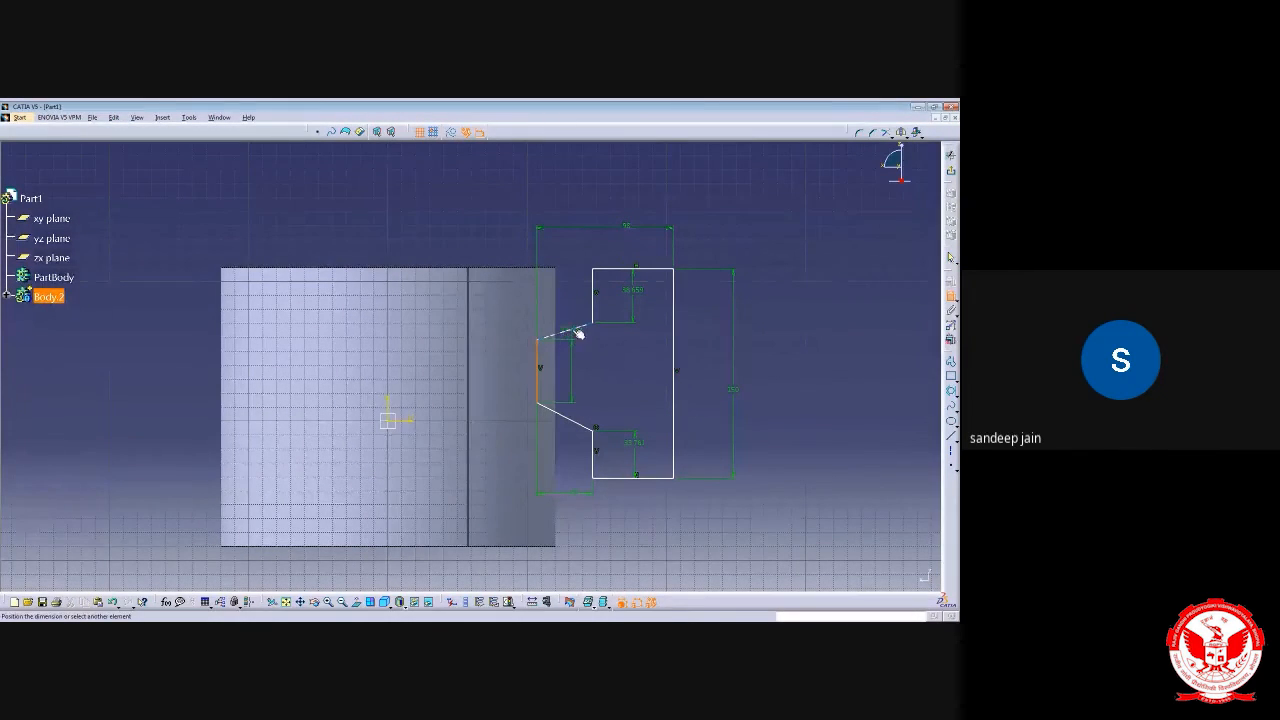
{"action": "left_click", "coordinate": [564, 345]}
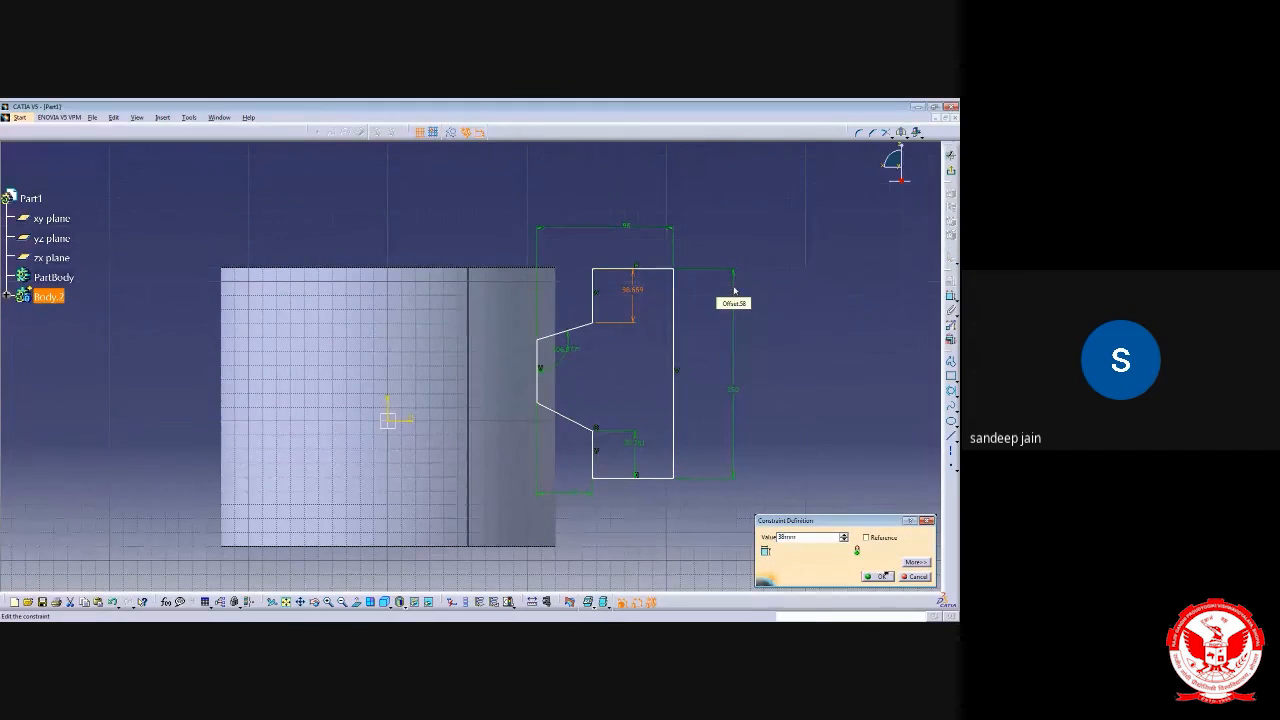
Set the lengths of the upper and lower shoulder edges to 38 mm each
{"action": "key", "text": "Return"}
{"action": "double_click", "coordinate": [640, 446]}
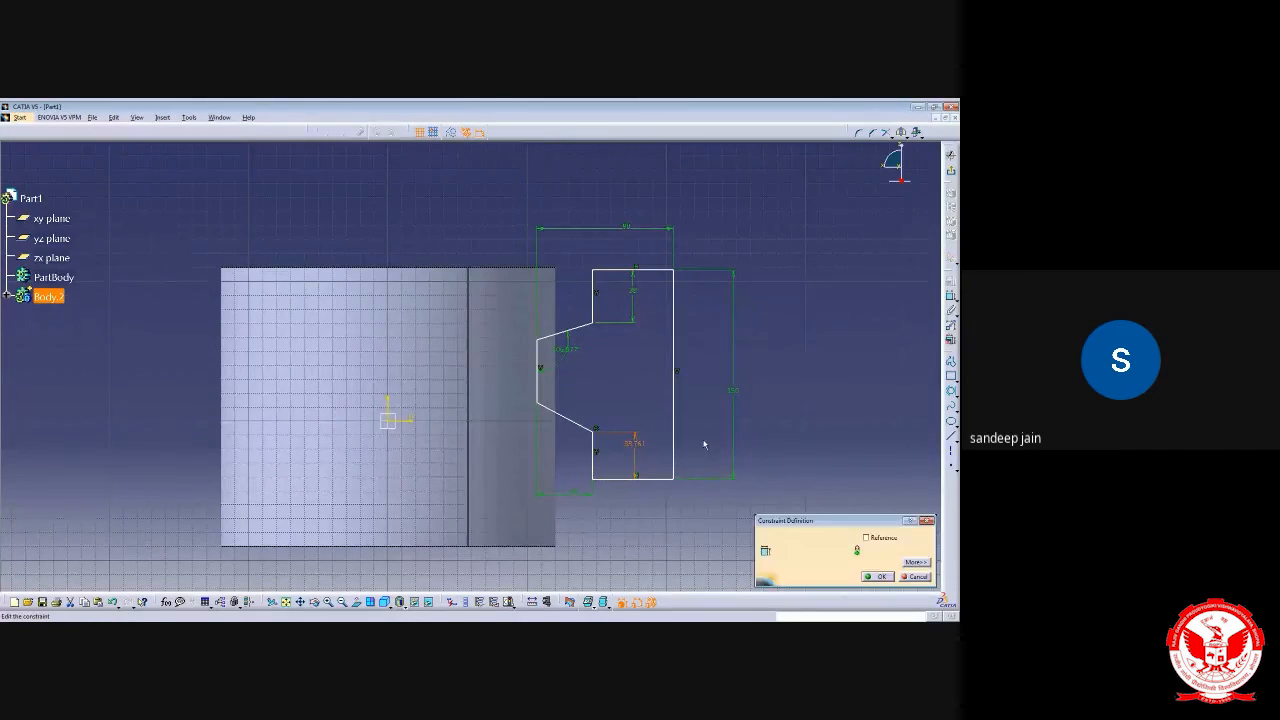
{"action": "type", "text": "38"}
{"action": "key", "text": "Return"}
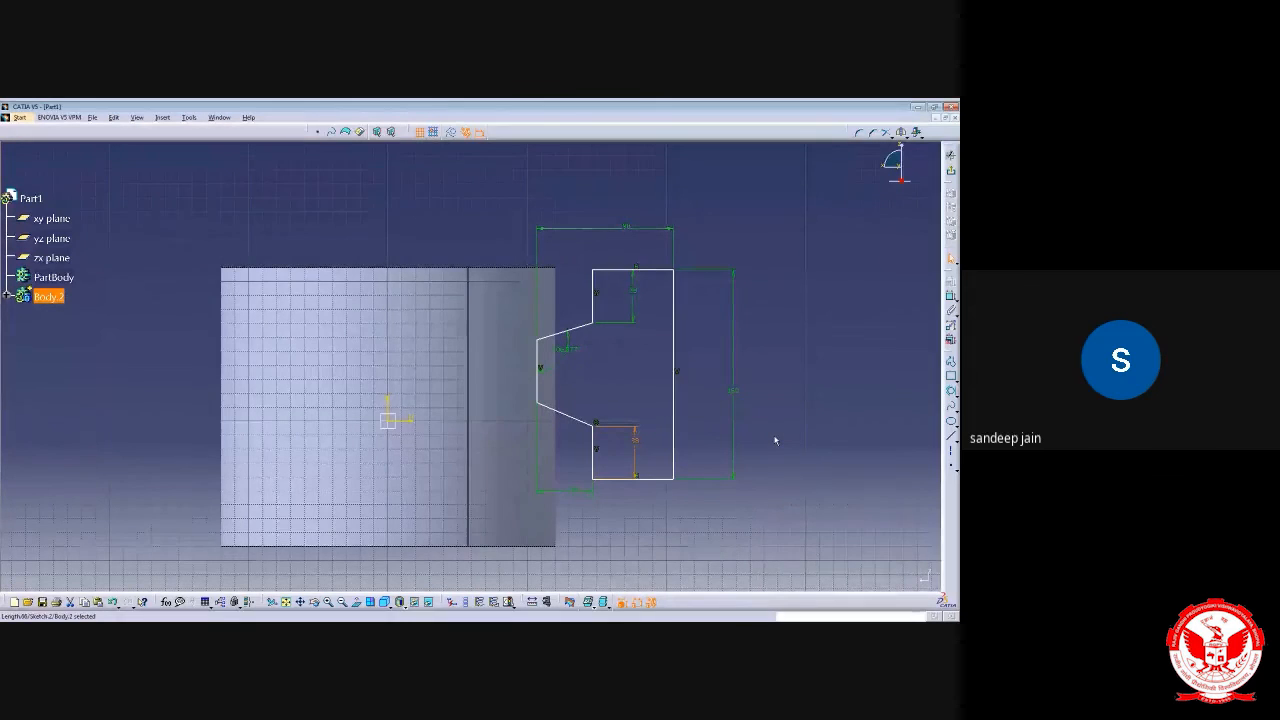
{"action": "left_click", "coordinate": [875, 375]}
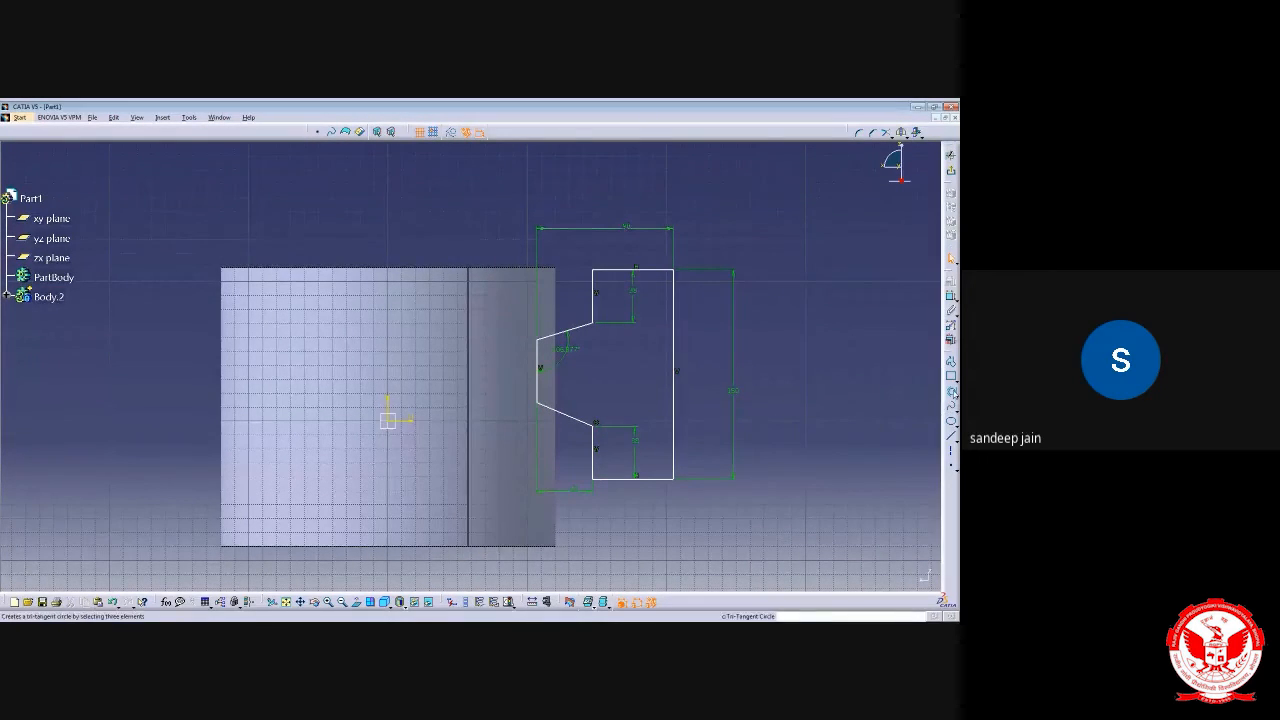
{"action": "left_click", "coordinate": [951, 297]}
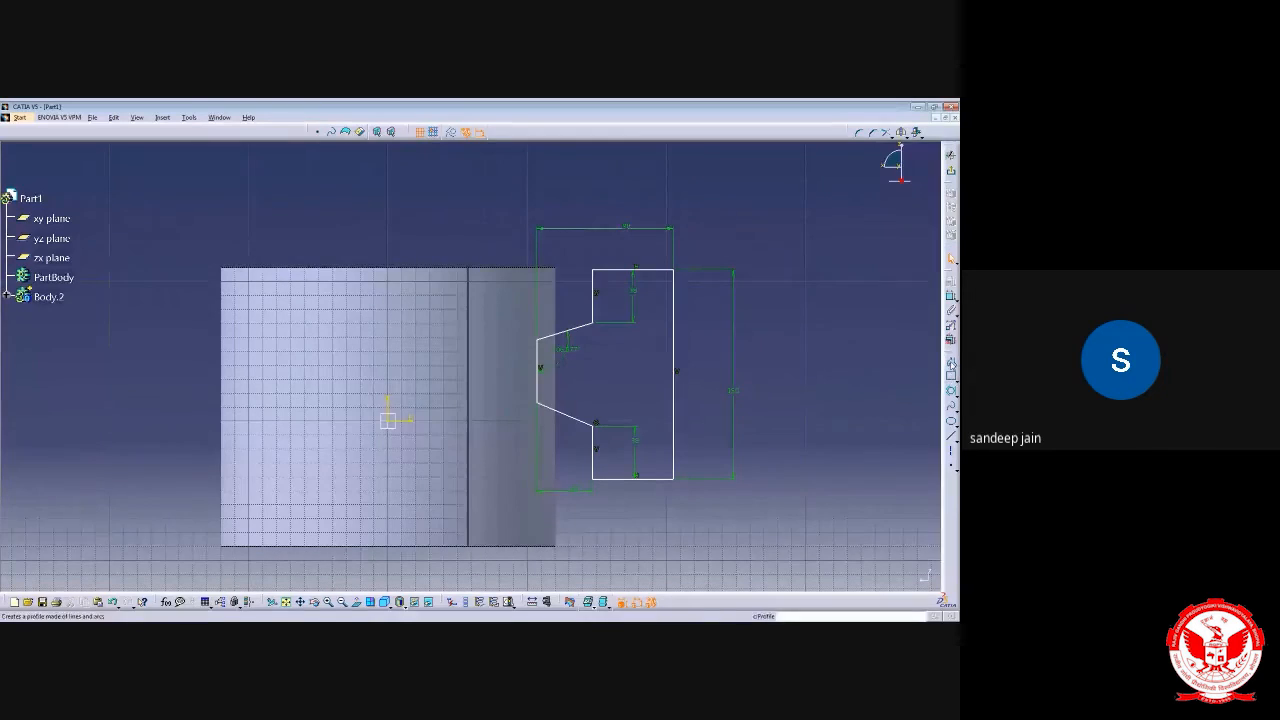
{"action": "left_click", "coordinate": [543, 390]}
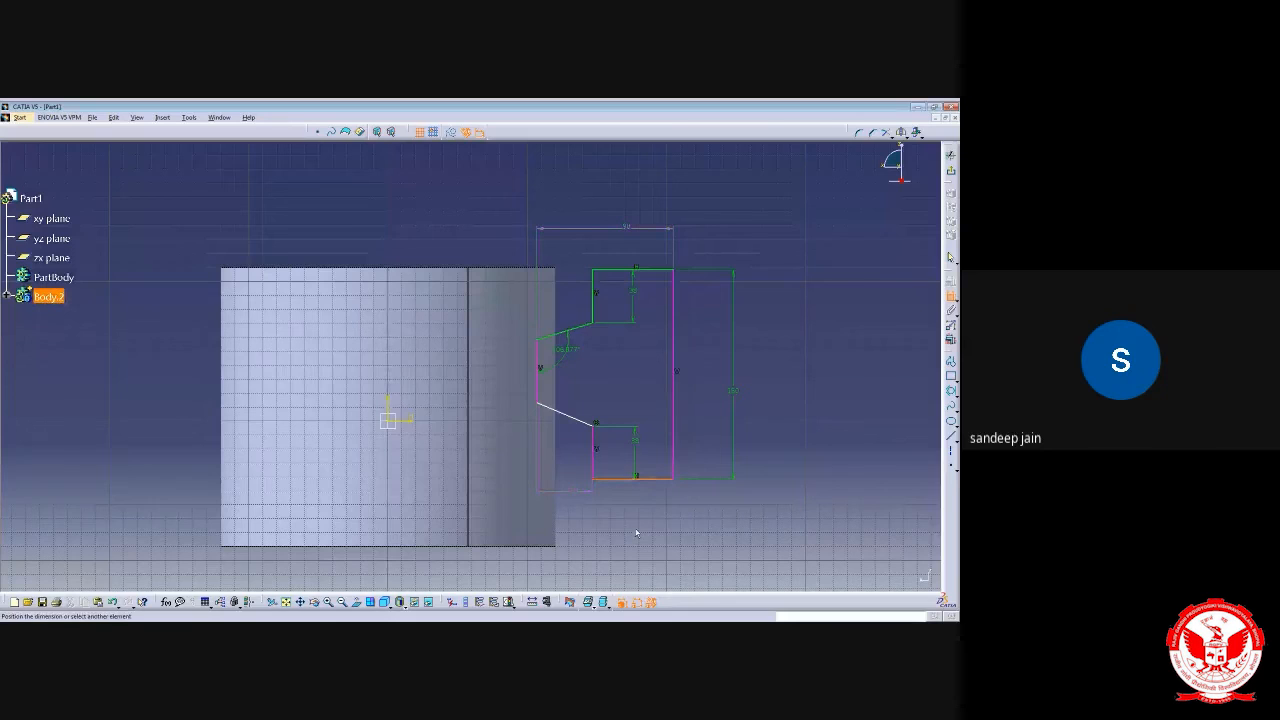
{"action": "left_click", "coordinate": [951, 296]}
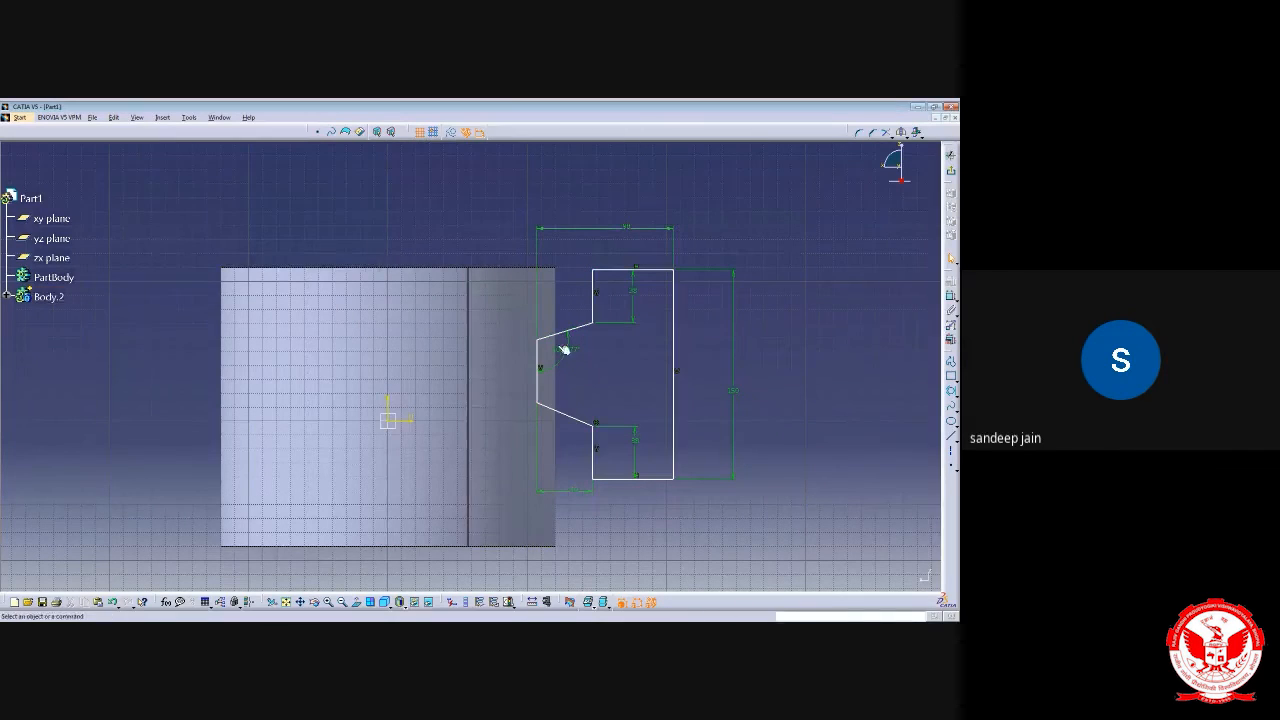
Set the angle between the projection's inner vertical edge and upper slanted edge to 115 degrees, after trying 100 degrees
{"action": "double_click", "coordinate": [581, 354]}
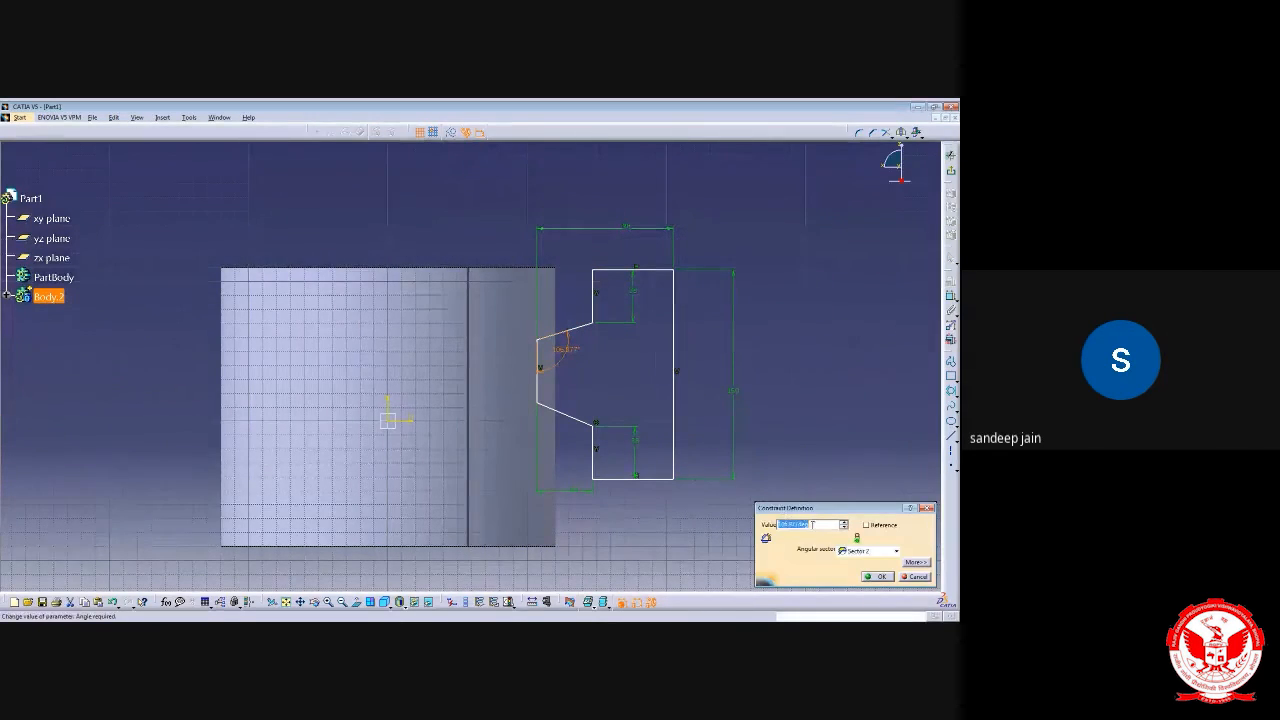
{"action": "left_click", "coordinate": [820, 524]}
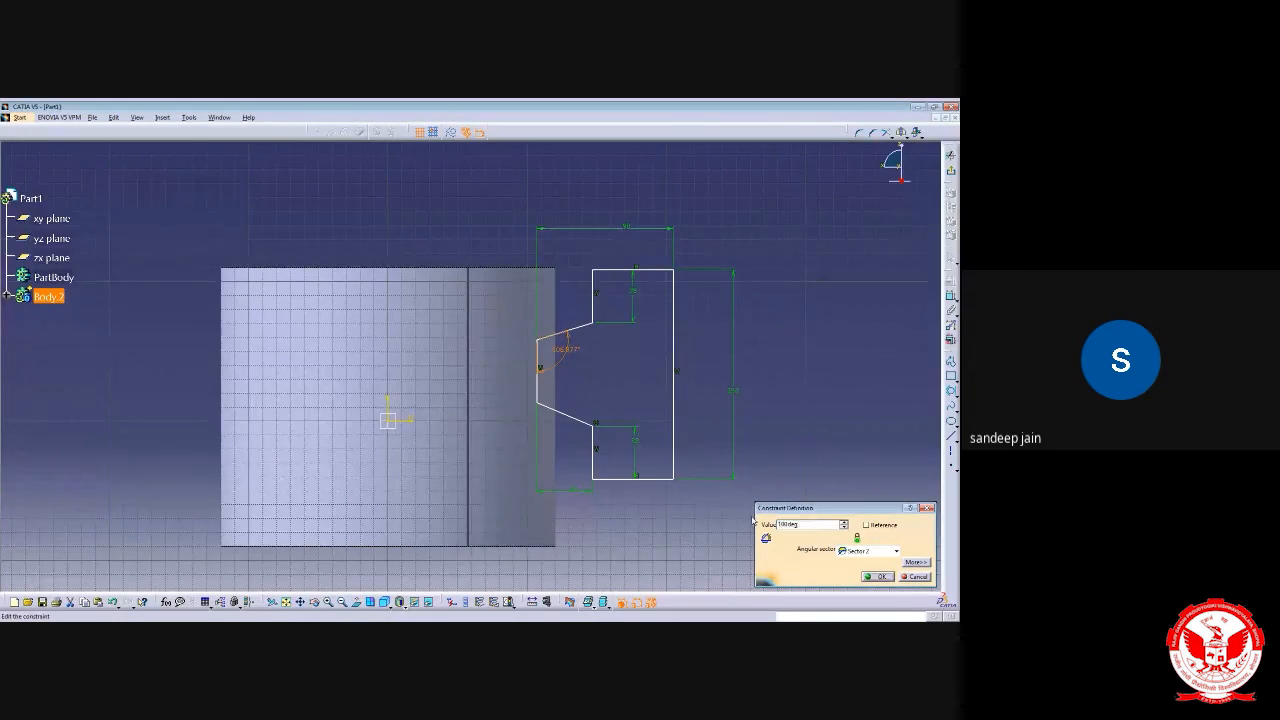
{"action": "key", "text": "Return"}
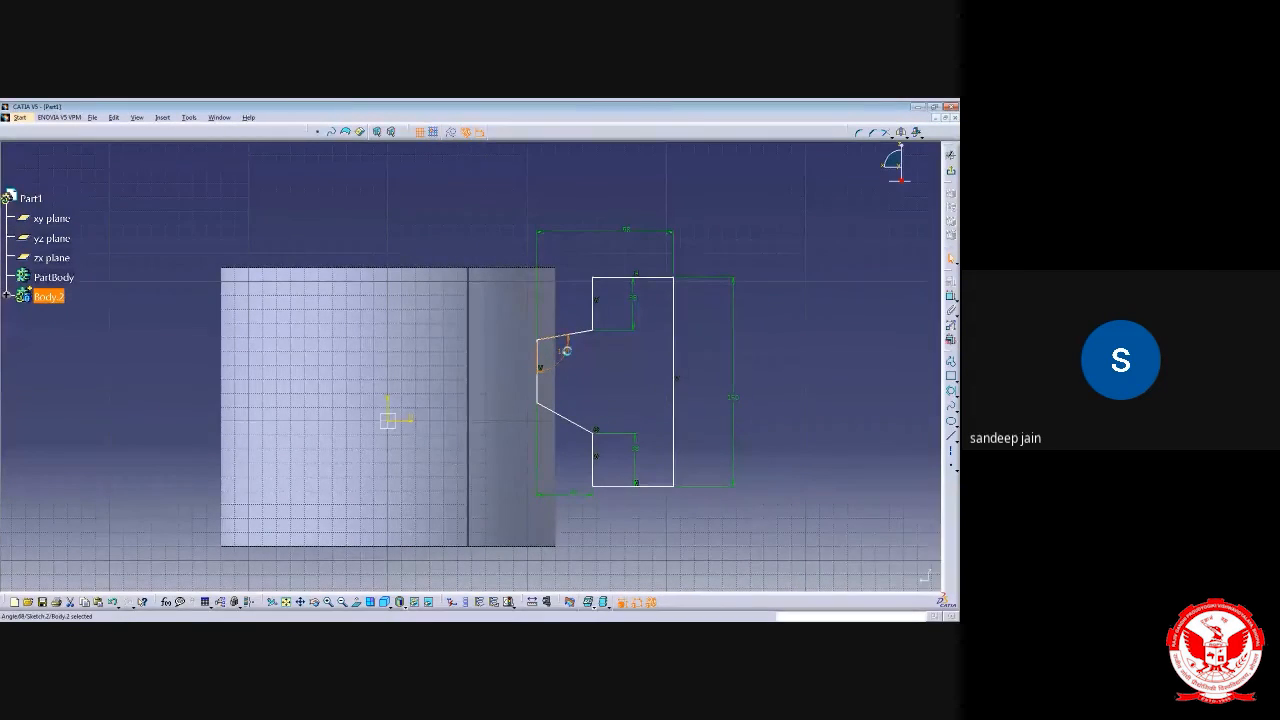
{"action": "double_click", "coordinate": [566, 355]}
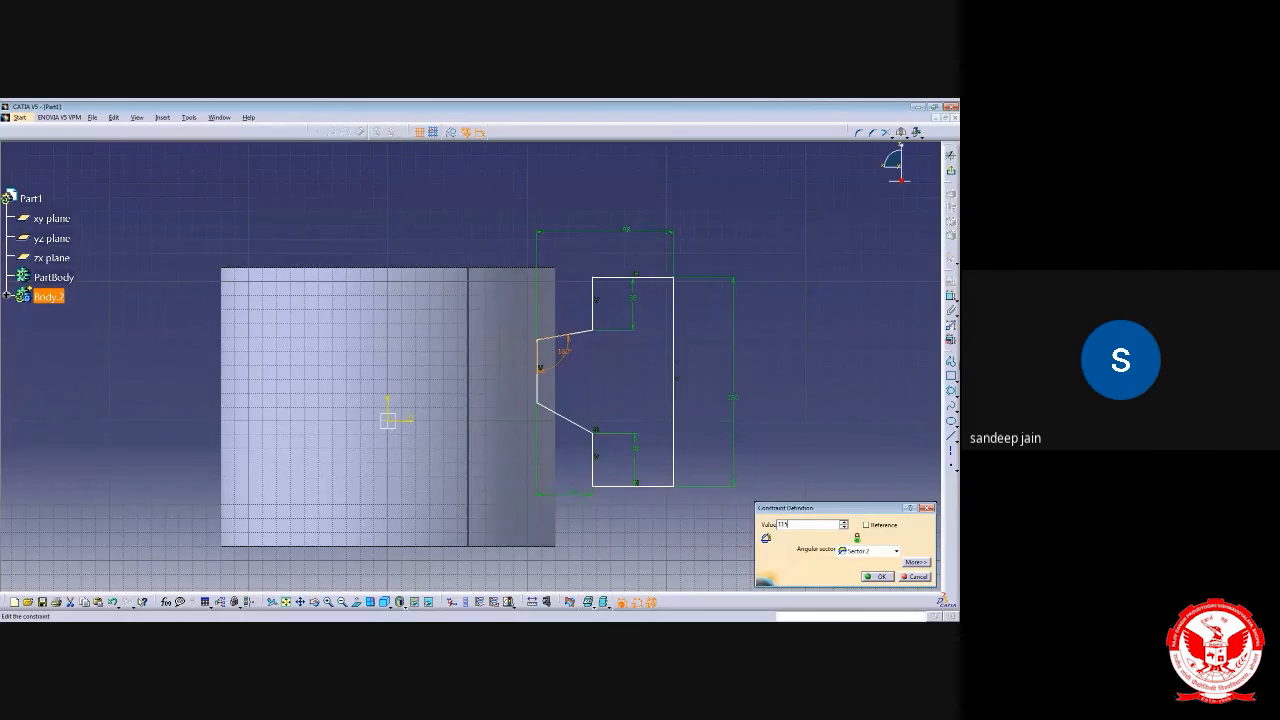
{"action": "key", "text": "Return"}
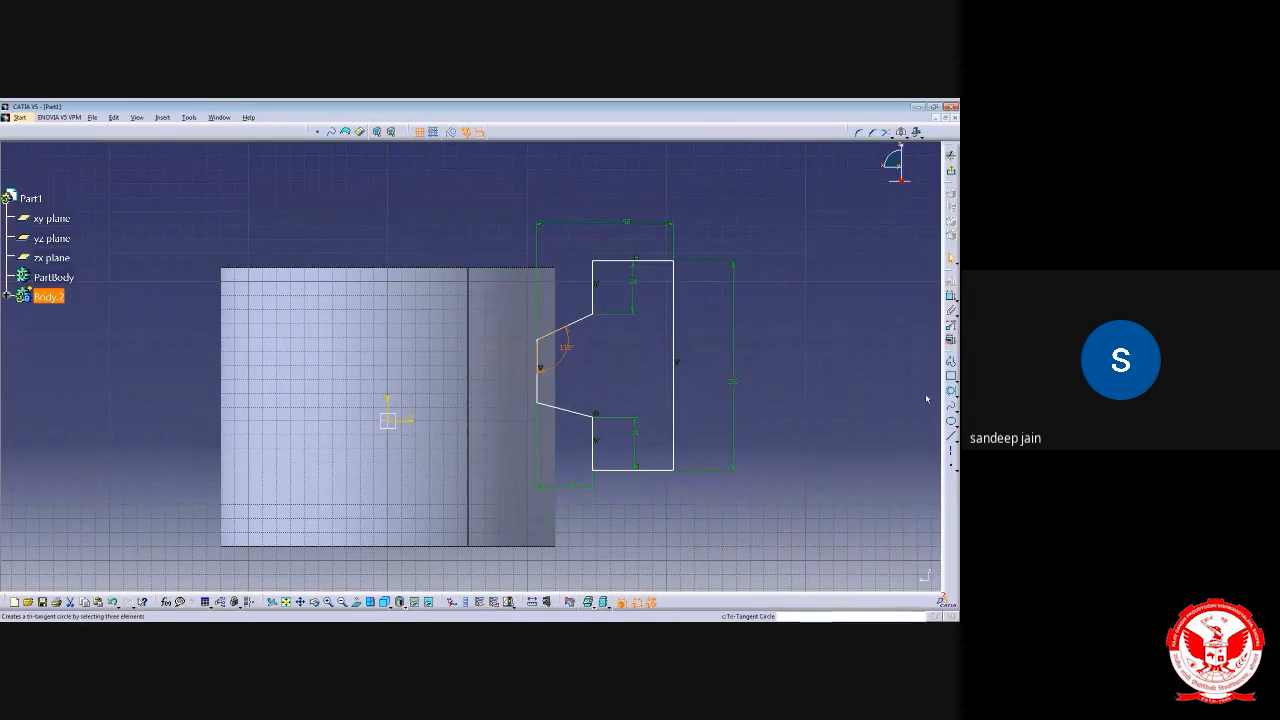
Add an angle dimension between the projection's inner vertical edge and its lower slanted edge, and set it to 115 degrees
{"action": "left_click", "coordinate": [951, 296]}
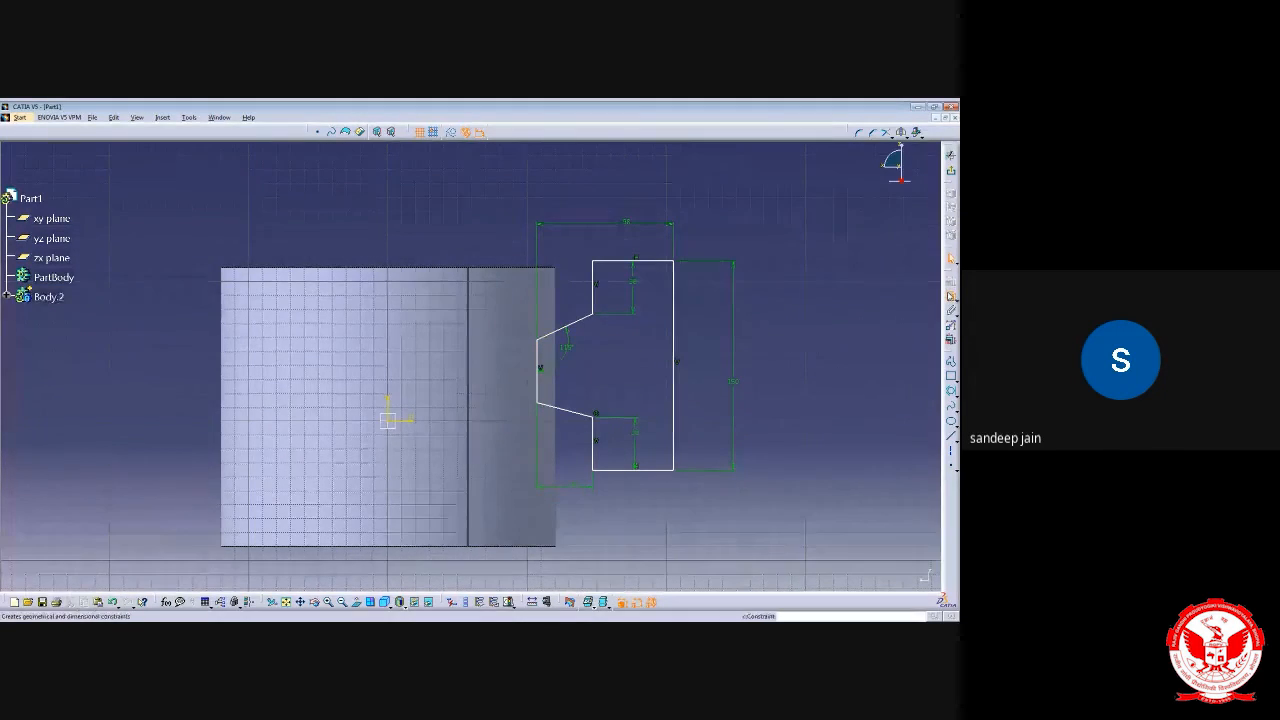
{"action": "left_click", "coordinate": [560, 410]}
{"action": "left_click", "coordinate": [540, 385]}
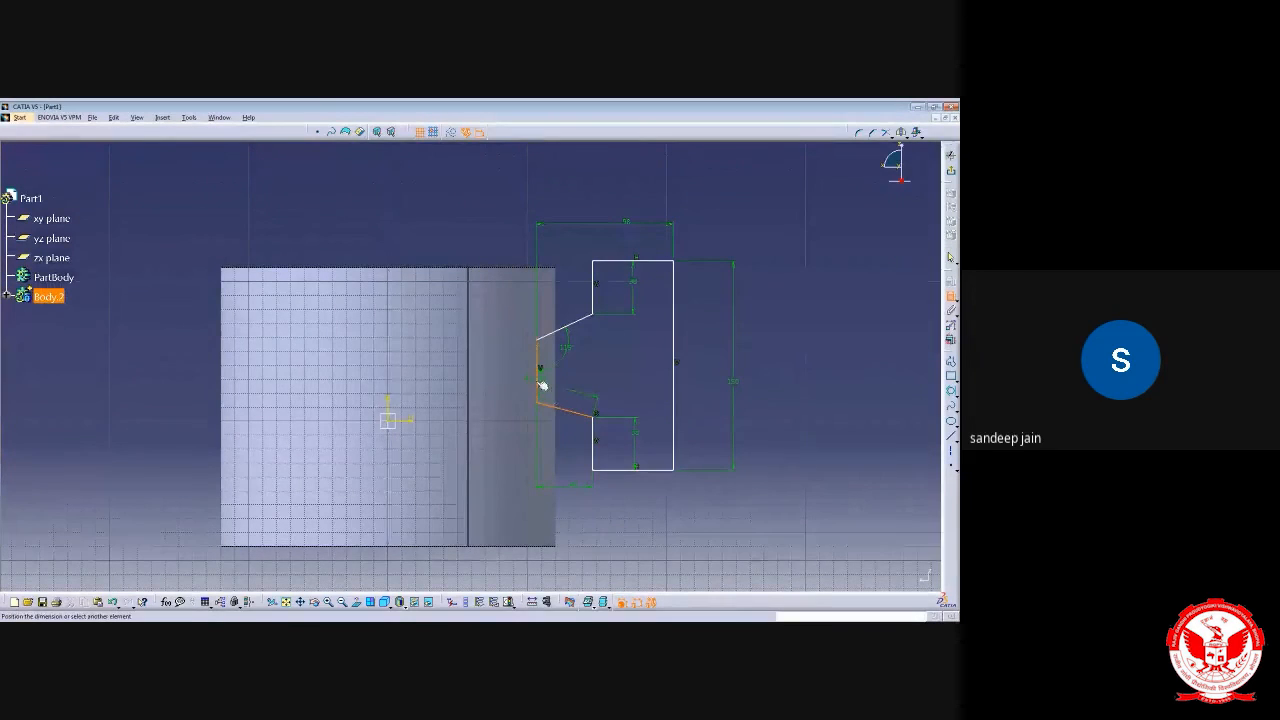
{"action": "left_click", "coordinate": [575, 393]}
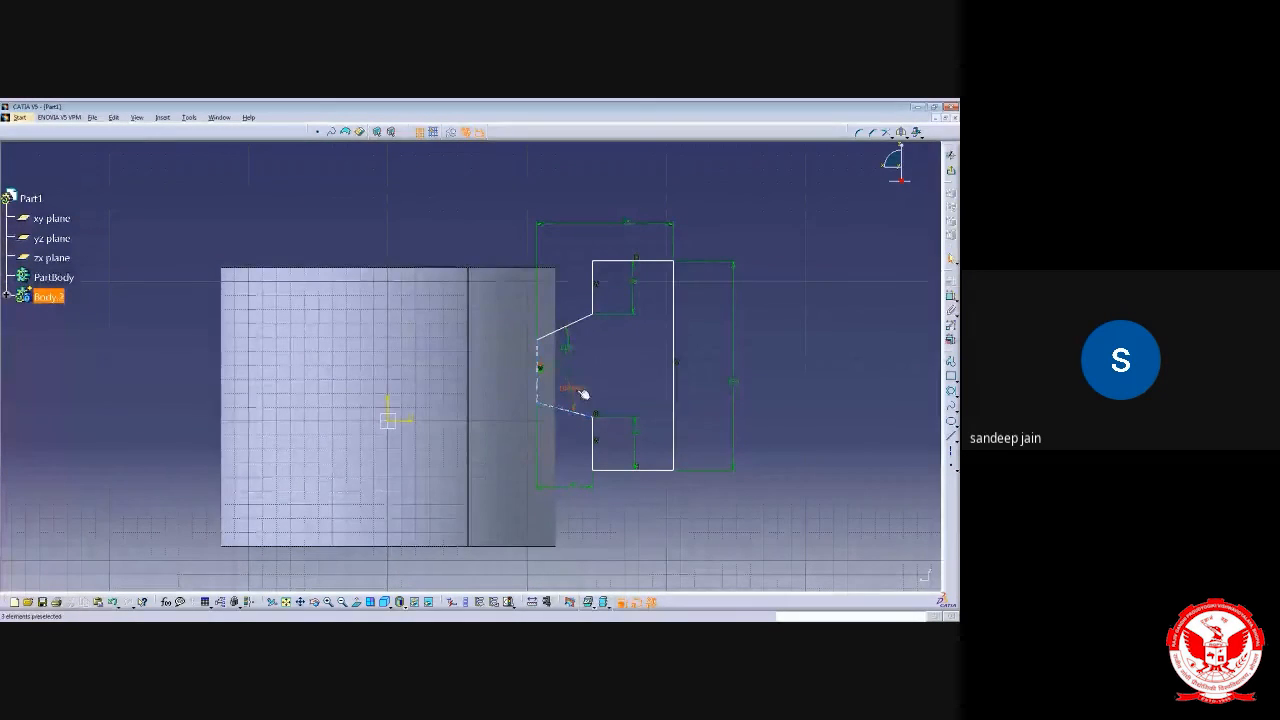
{"action": "double_click", "coordinate": [576, 388]}
{"action": "type", "text": "11"}
{"action": "key", "text": "Return"}
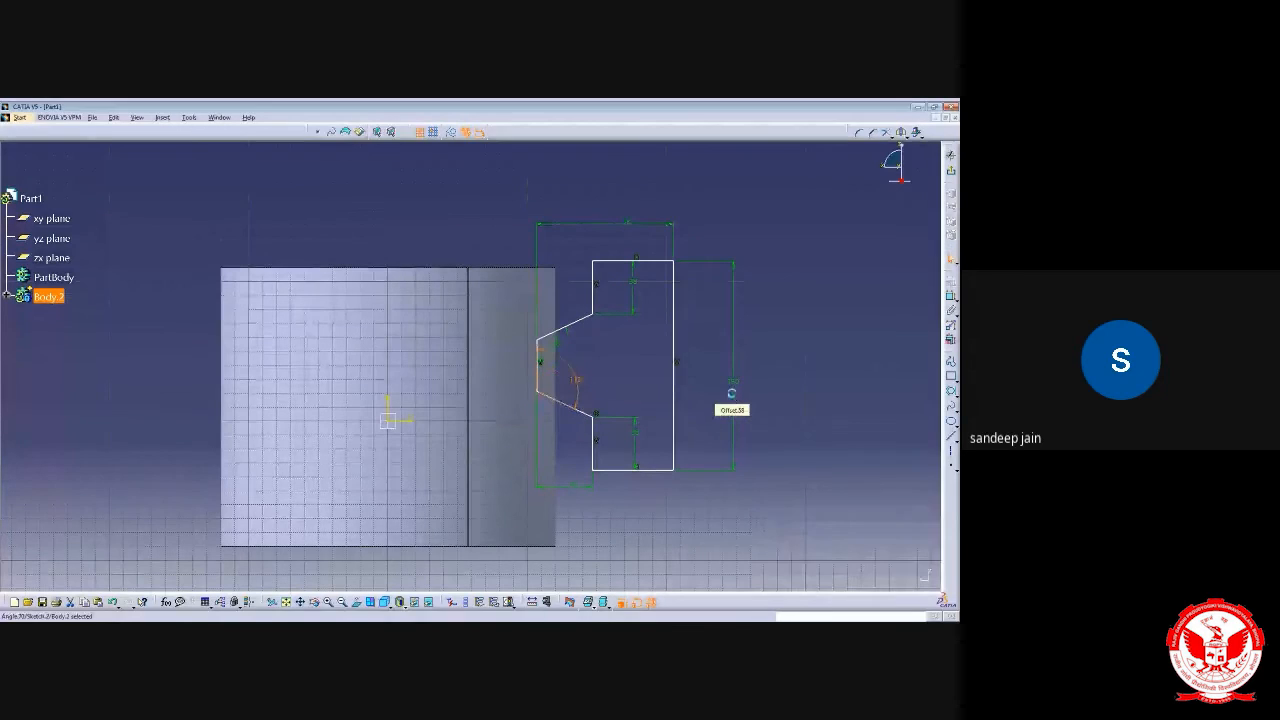
{"action": "left_click", "coordinate": [822, 387]}
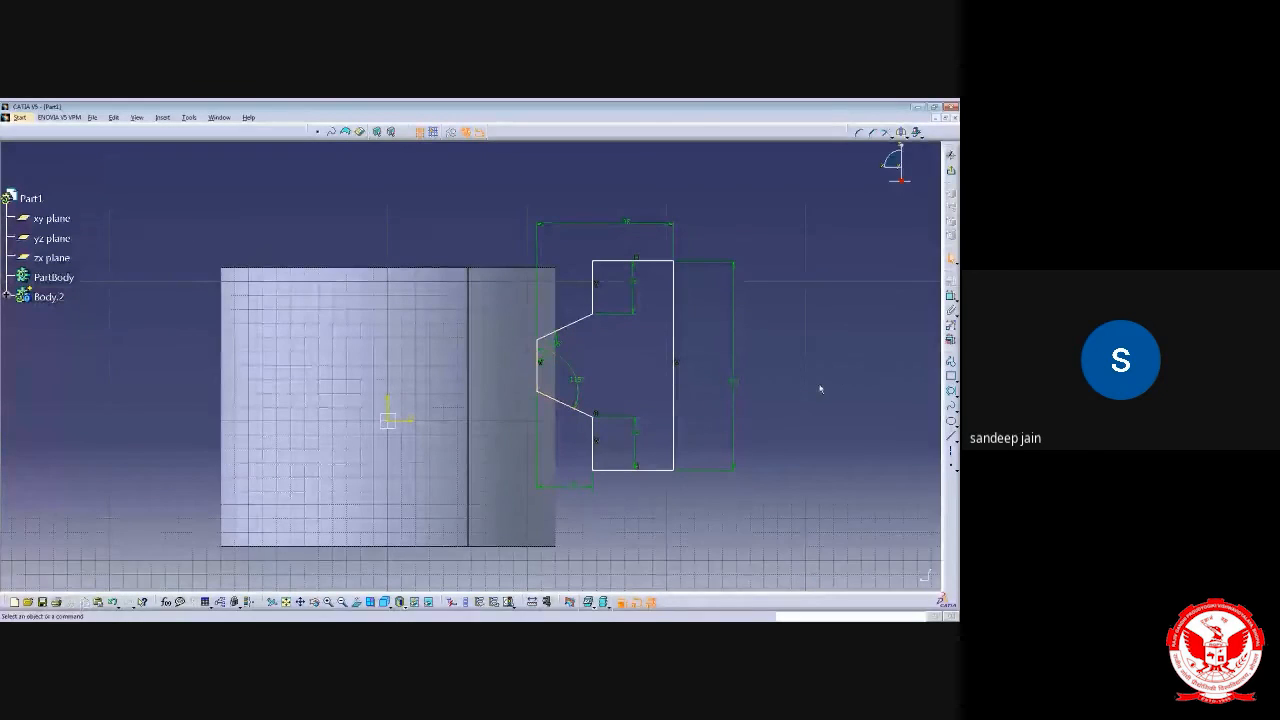
Move the whole profile slightly down beside the cylinder, bringing its tapered projection closer to the cylinder's mid-height
{"action": "mouse_move", "coordinate": [793, 448]}
{"action": "middle_mouse_down"}
{"action": "mouse_move", "coordinate": [767, 449]}
{"action": "mouse_move", "coordinate": [792, 436]}
{"action": "middle_mouse_up"}
{"action": "mouse_move", "coordinate": [792, 436]}
{"action": "middle_mouse_down"}
{"action": "mouse_move", "coordinate": [757, 437]}
{"action": "mouse_move", "coordinate": [756, 462]}
{"action": "middle_mouse_up"}
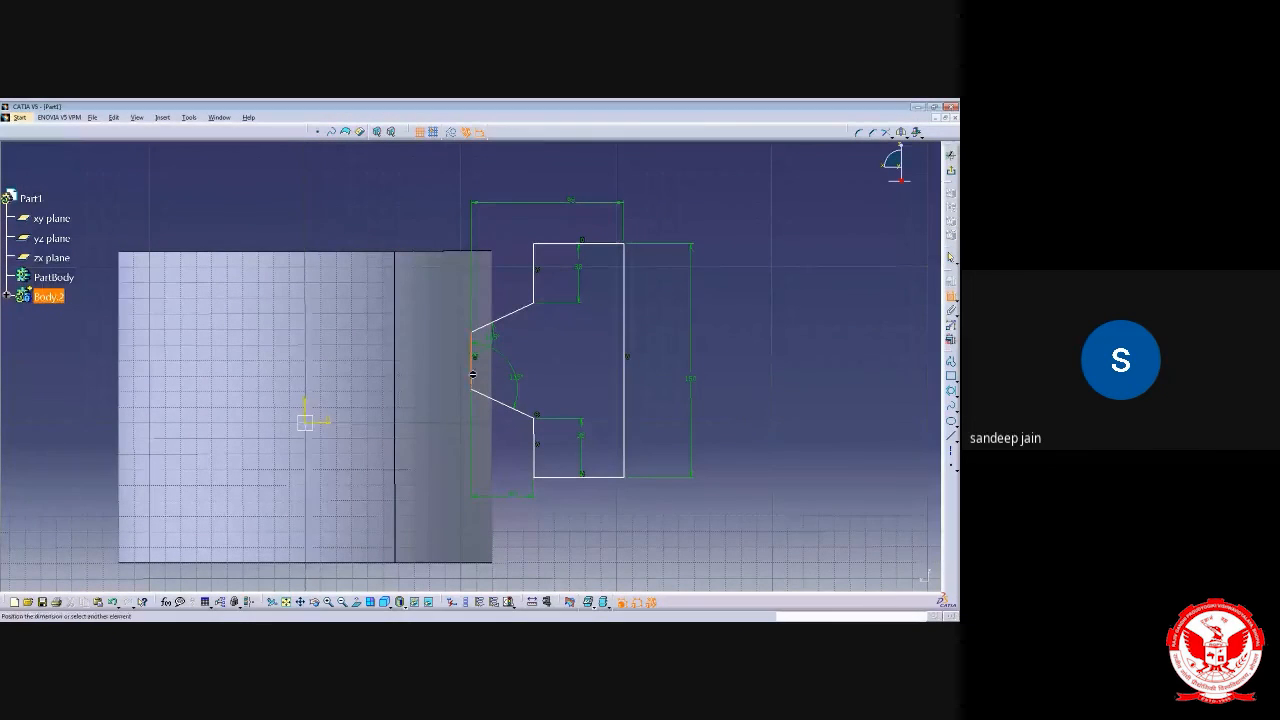
{"action": "left_click", "coordinate": [474, 368]}
{"action": "left_click", "coordinate": [517, 420]}
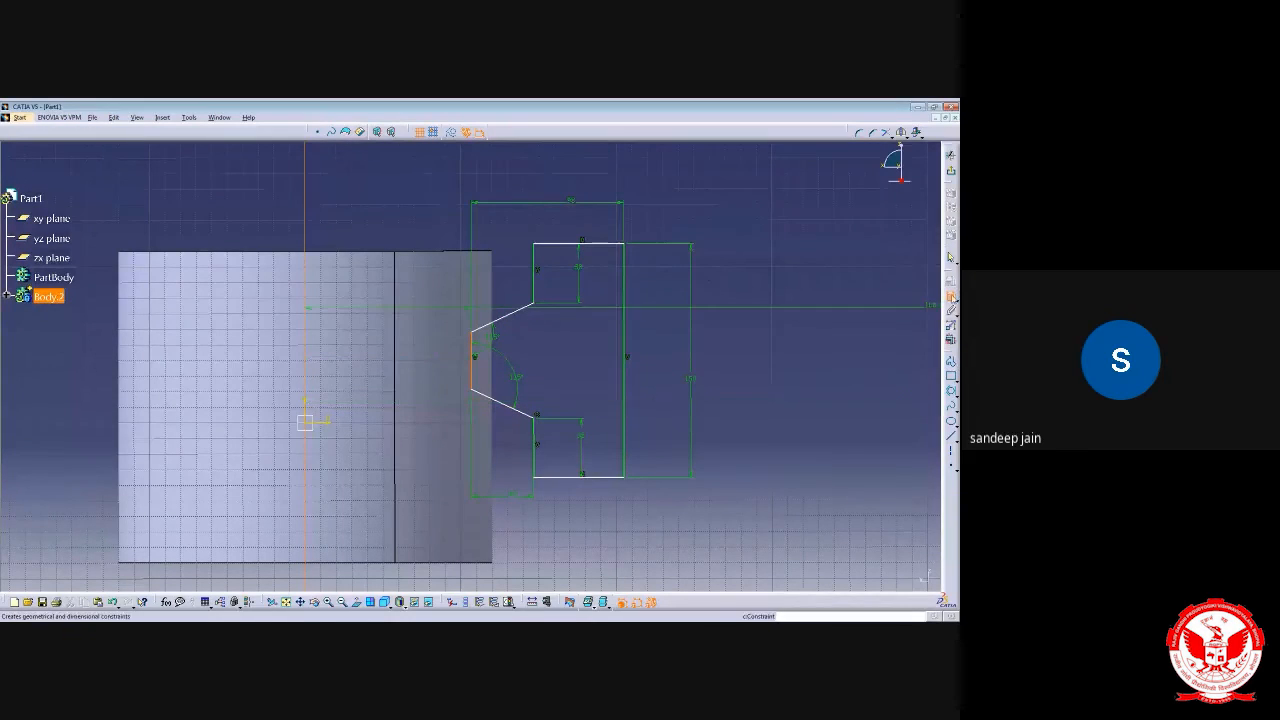
{"action": "left_click", "coordinate": [950, 297]}
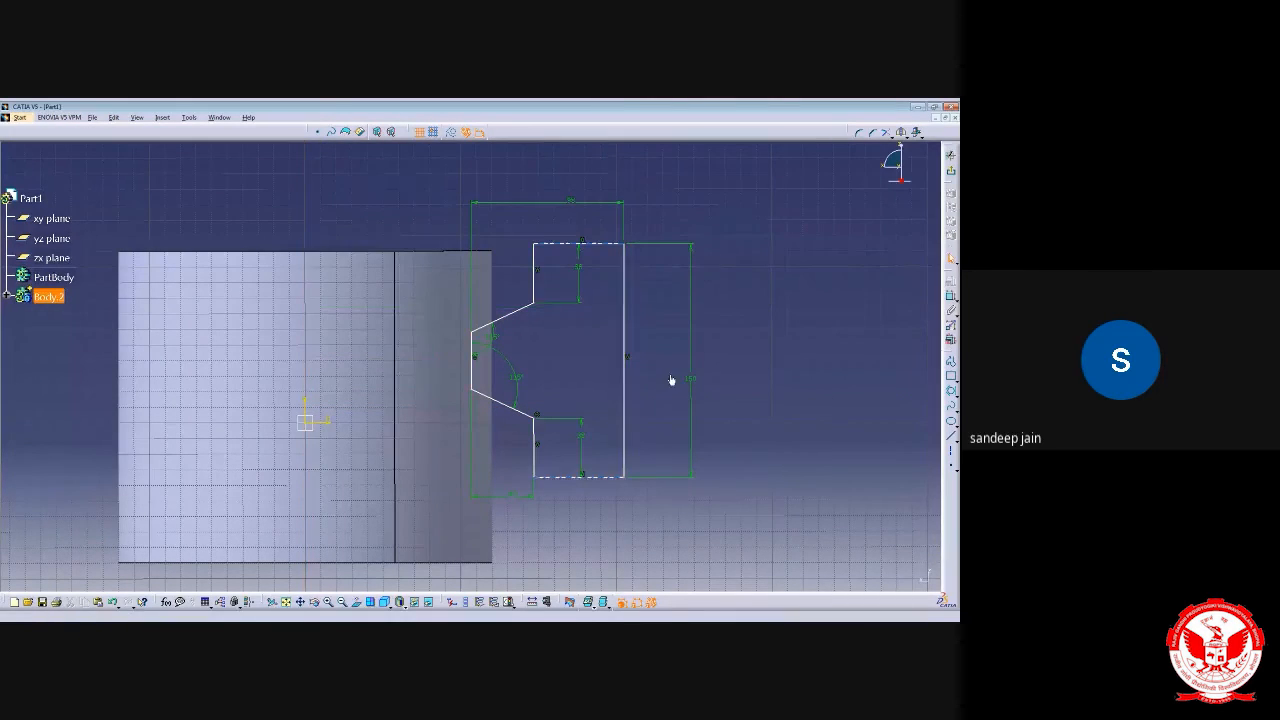
{"action": "left_click", "coordinate": [553, 246]}
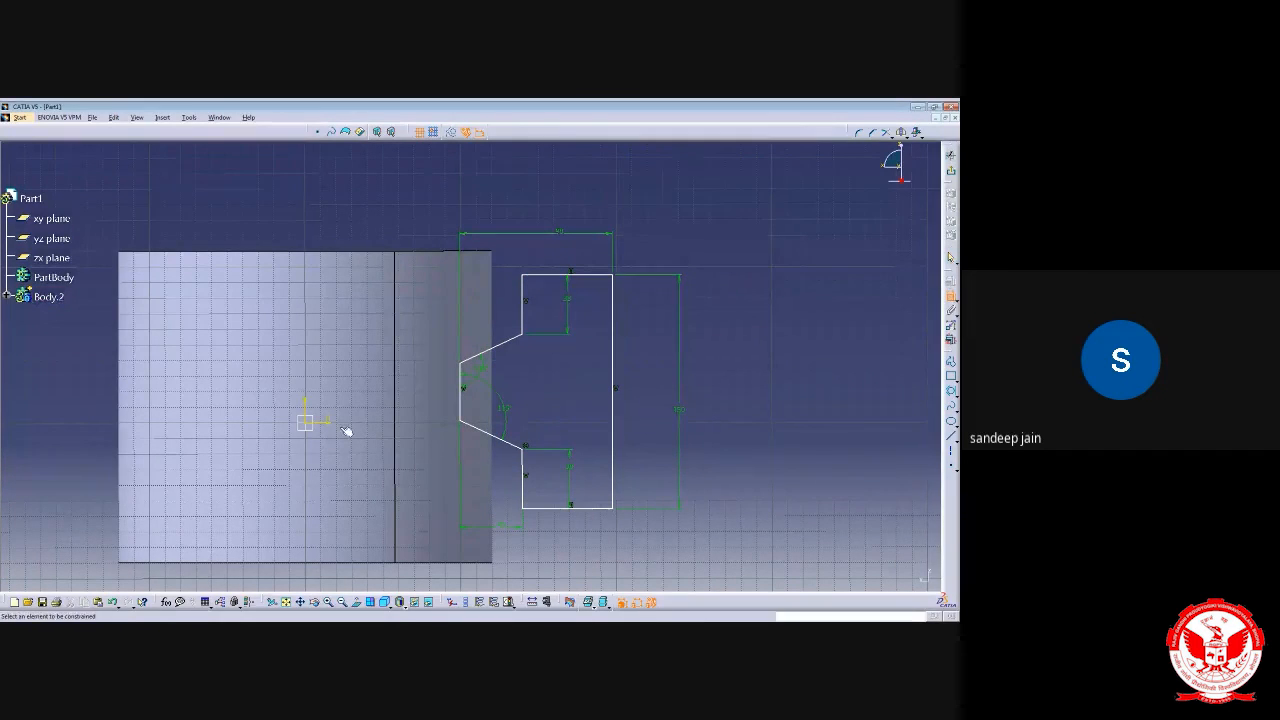
Dimension the distance from the sketch's vertical axis to the projection's inner vertical edge and set it to 100 mm
{"action": "left_click", "coordinate": [306, 410]}
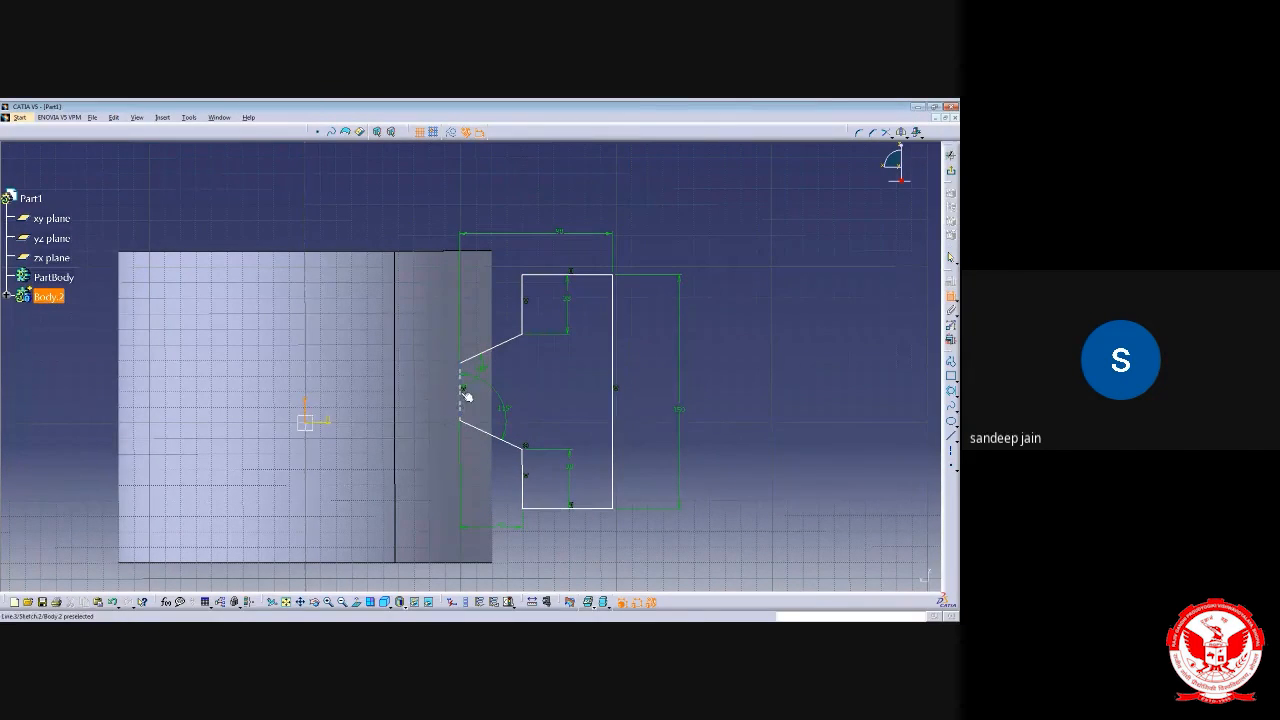
{"action": "left_click", "coordinate": [466, 397]}
{"action": "left_click", "coordinate": [400, 213]}
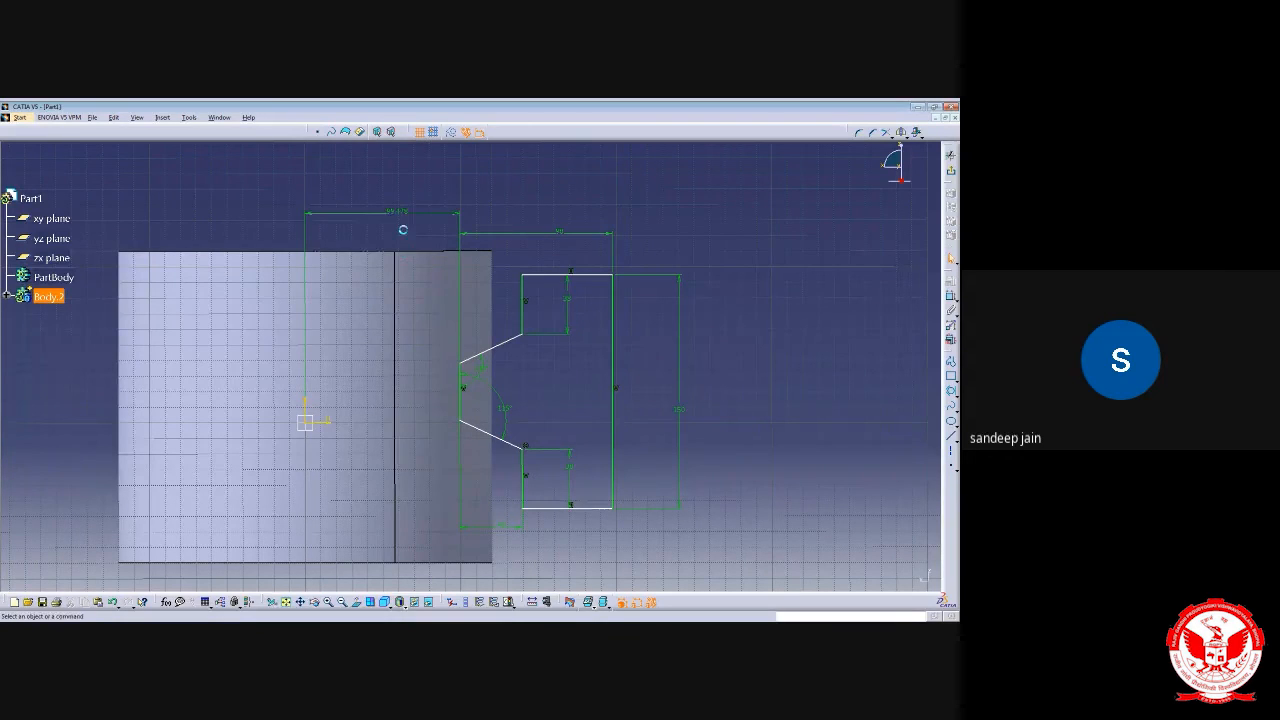
{"action": "double_click", "coordinate": [400, 213]}
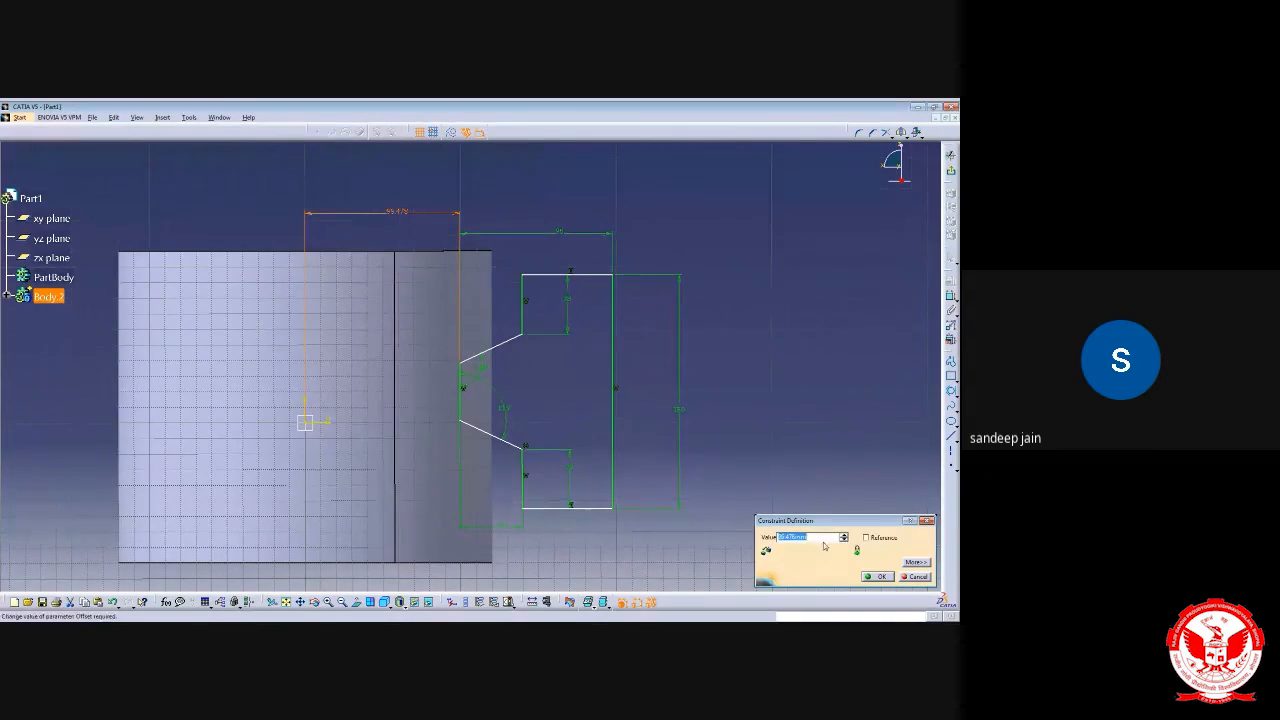
{"action": "type", "text": "100"}
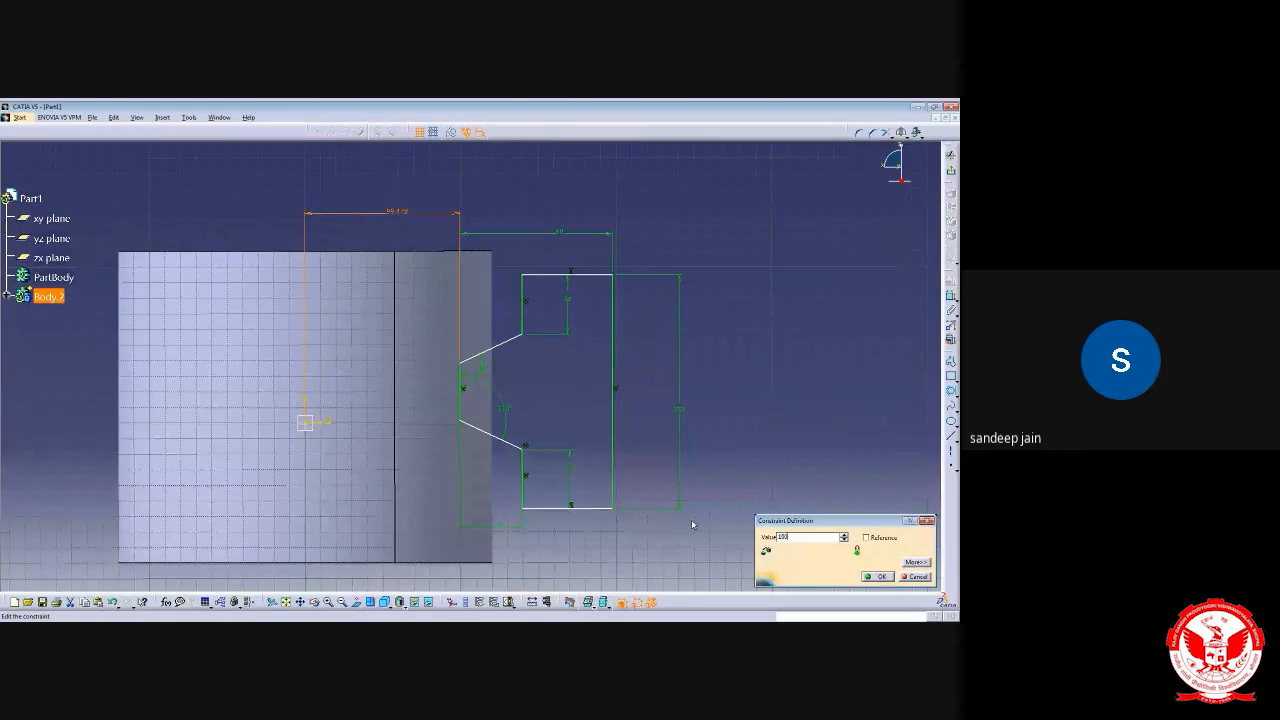
{"action": "key", "text": "Return"}
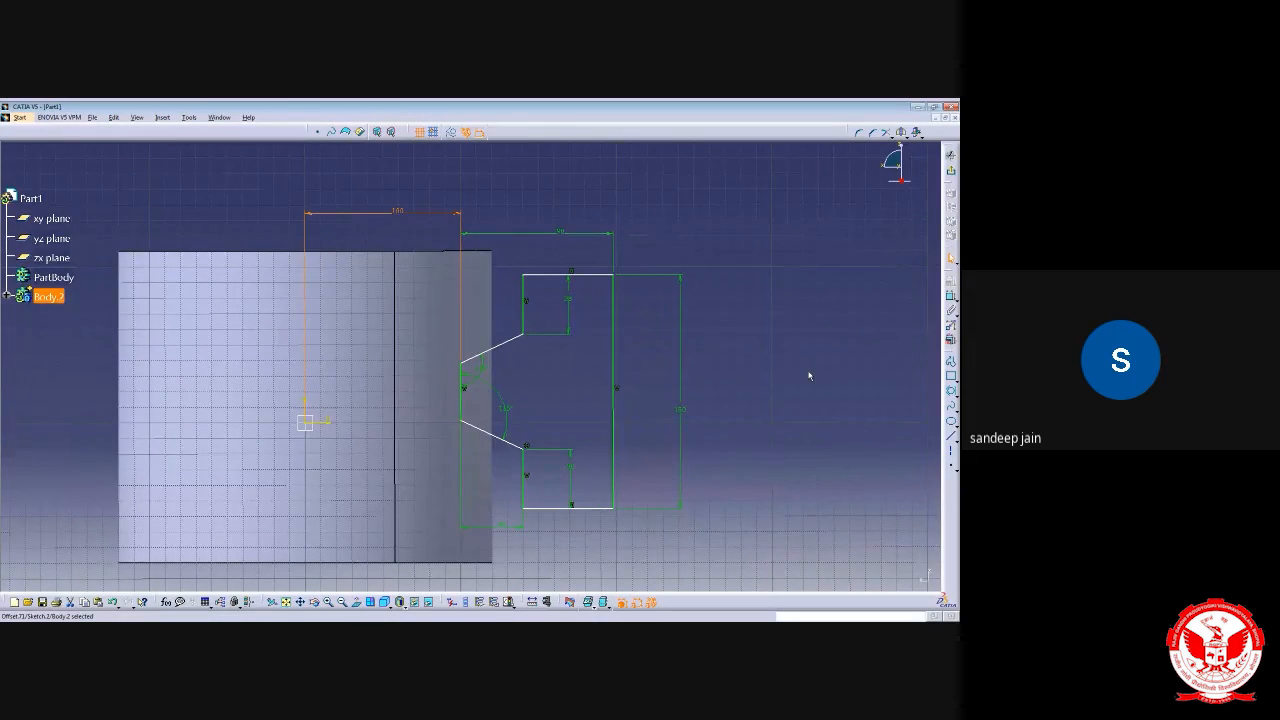
{"action": "left_click", "coordinate": [809, 376]}
Exit the sketch and return to the 3D part with the cylinder and the finished profile in view
{"action": "left_click", "coordinate": [952, 170]}
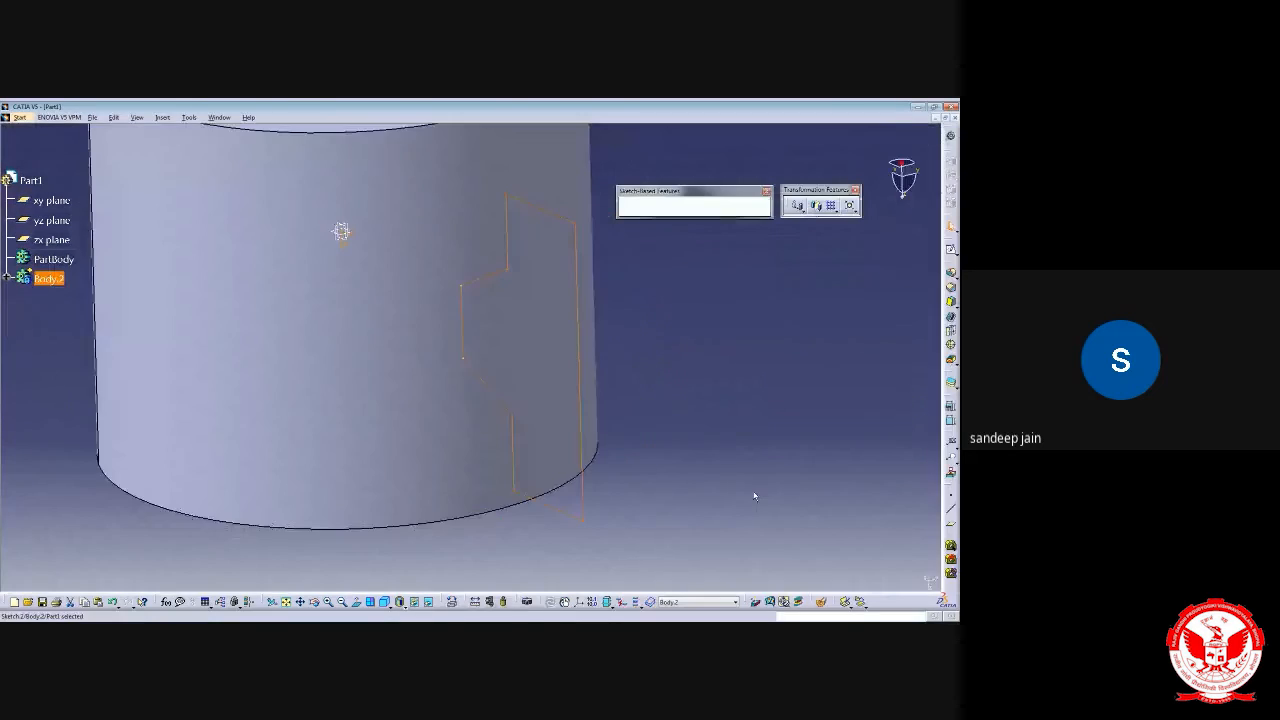
{"action": "mouse_move", "coordinate": [474, 434]}
{"action": "middle_mouse_down"}
{"action": "mouse_move", "coordinate": [474, 457]}
{"action": "mouse_move", "coordinate": [518, 452]}
{"action": "mouse_move", "coordinate": [487, 468]}
{"action": "middle_mouse_up"}
{"action": "left_click", "coordinate": [797, 251]}
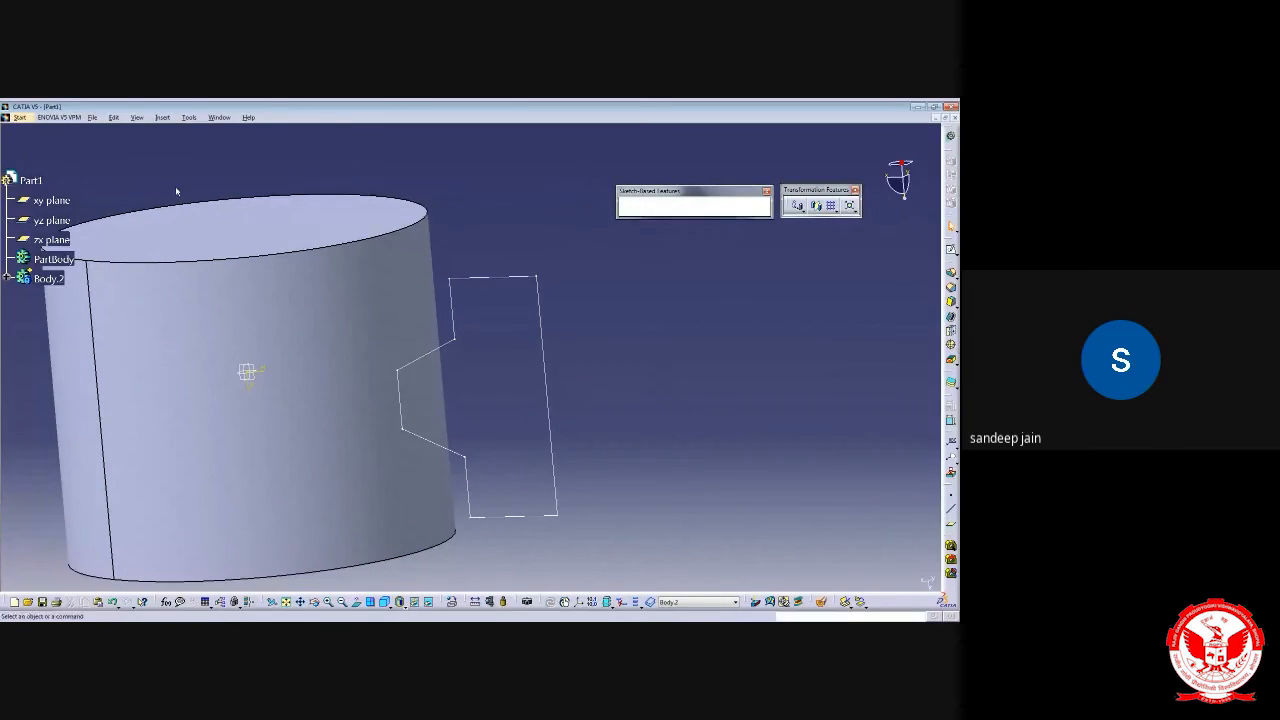
{"action": "middle_click_drag", "start_coordinate": [514, 321], "coordinate": [591, 314]}
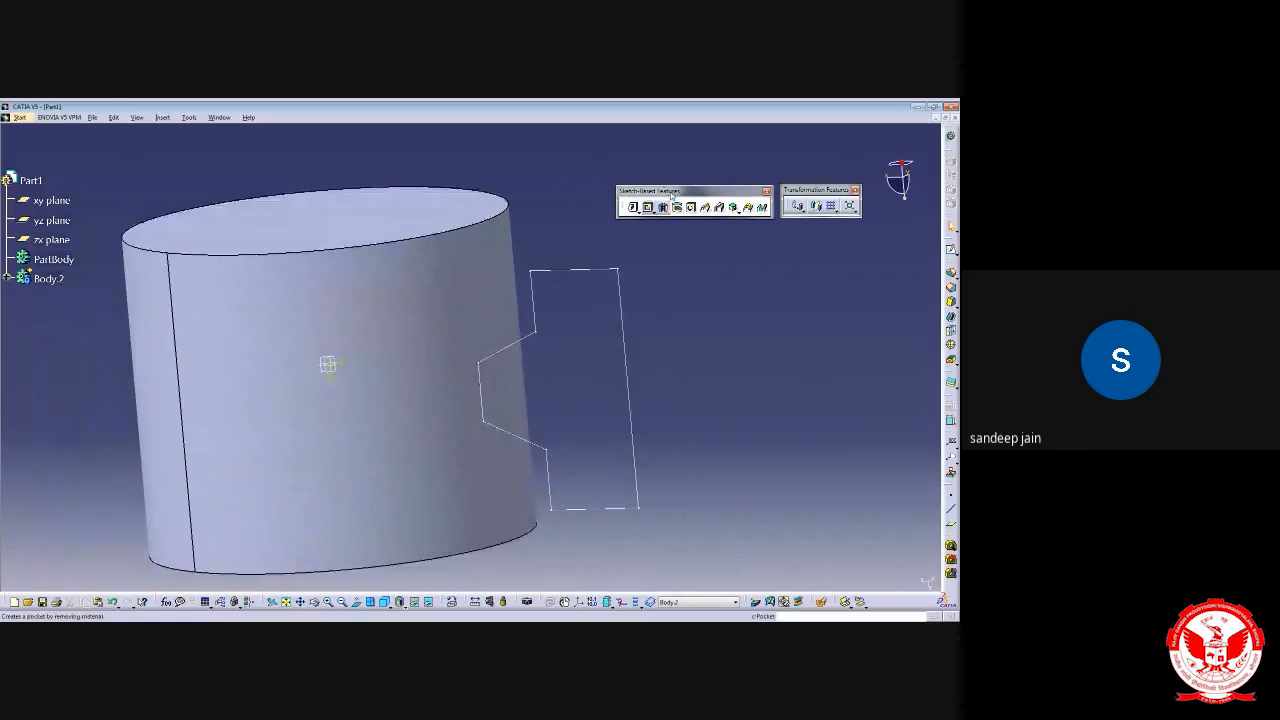
{"action": "left_click_drag", "start_coordinate": [672, 193], "coordinate": [578, 140]}
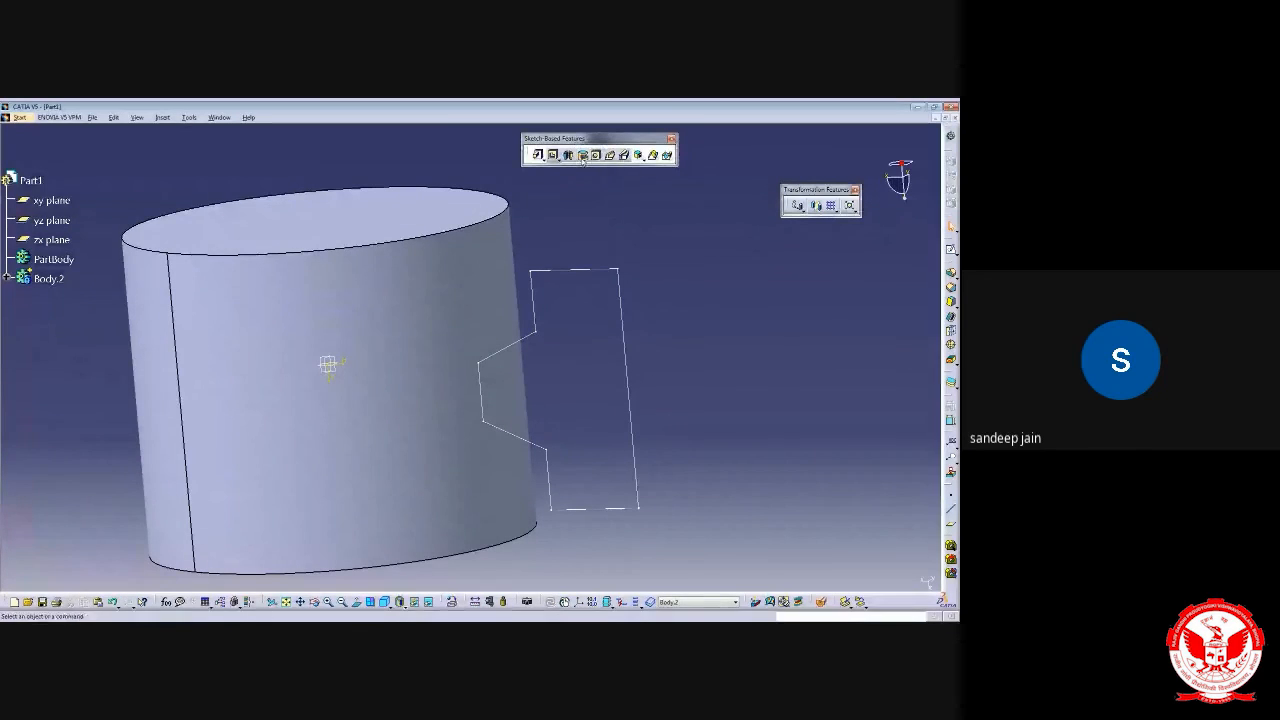
Cut a 360-degree Groove into the cylinder's side with the sketched profile, using the cylinder's shaft axis as rotation axis
{"action": "left_click", "coordinate": [583, 155]}
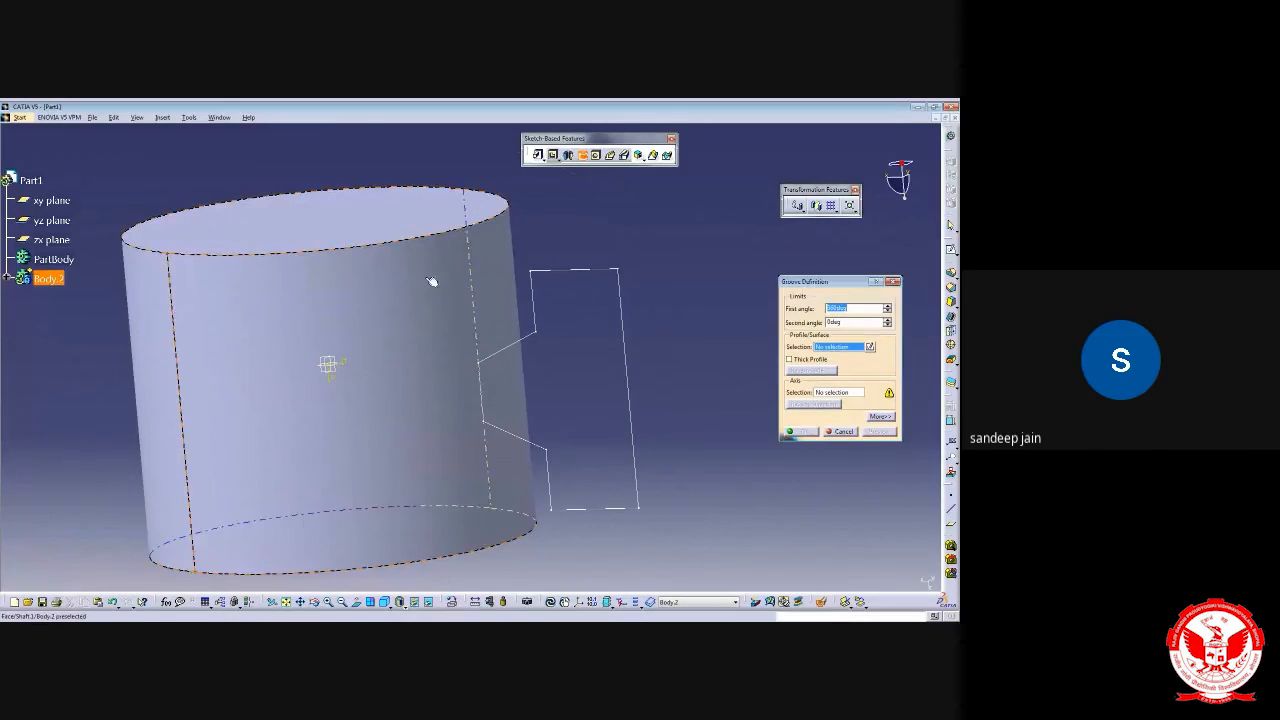
{"action": "middle_click_drag", "start_coordinate": [451, 286], "coordinate": [615, 312]}
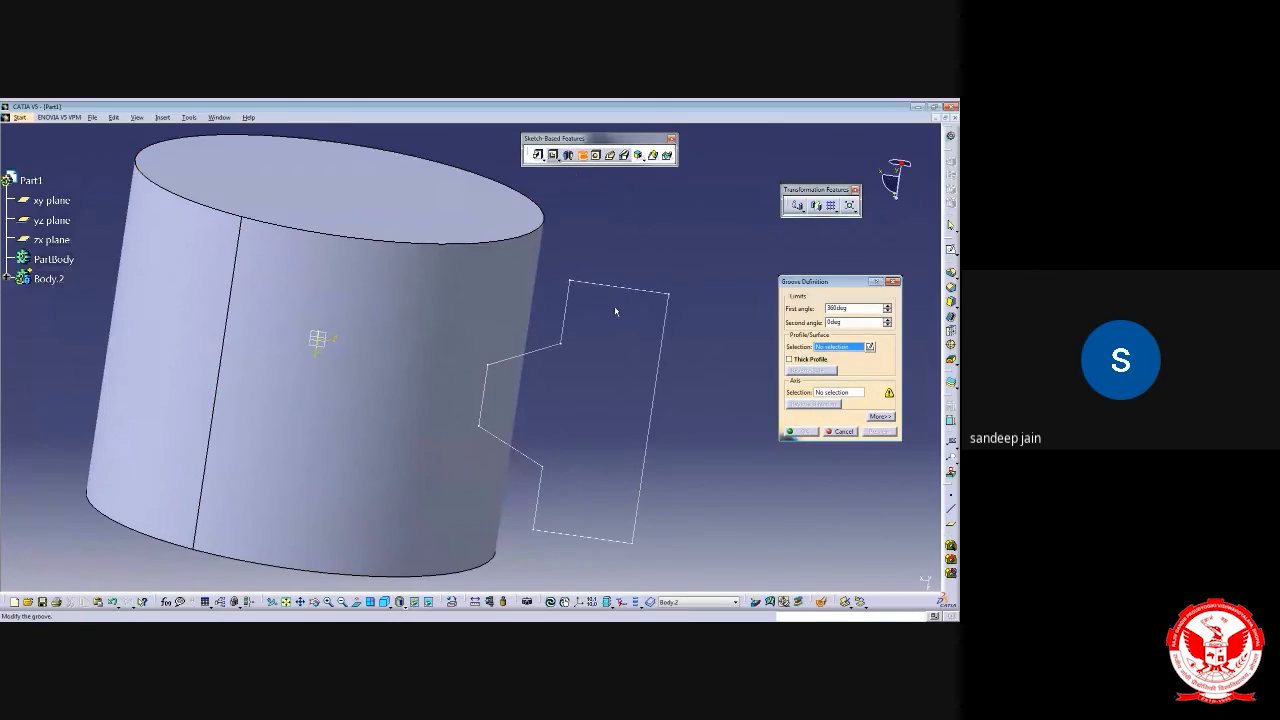
{"action": "left_click", "coordinate": [603, 317]}
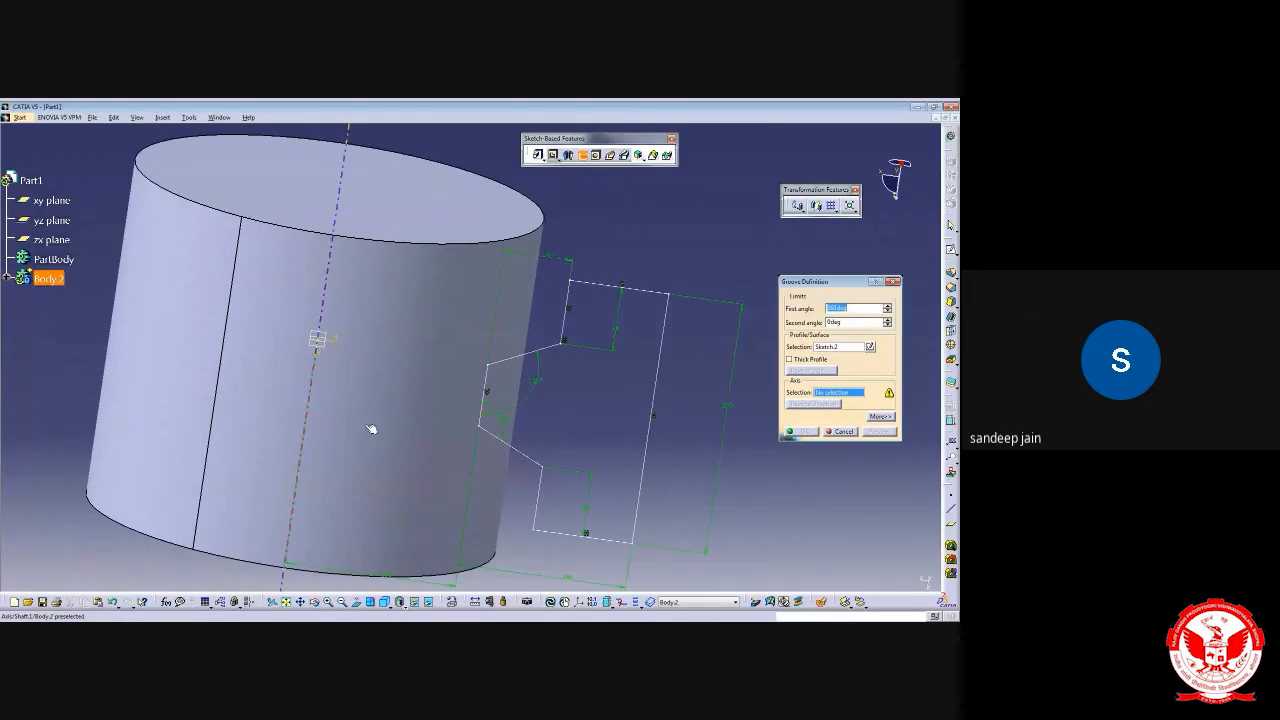
{"action": "middle_click_drag", "start_coordinate": [637, 362], "coordinate": [683, 371]}
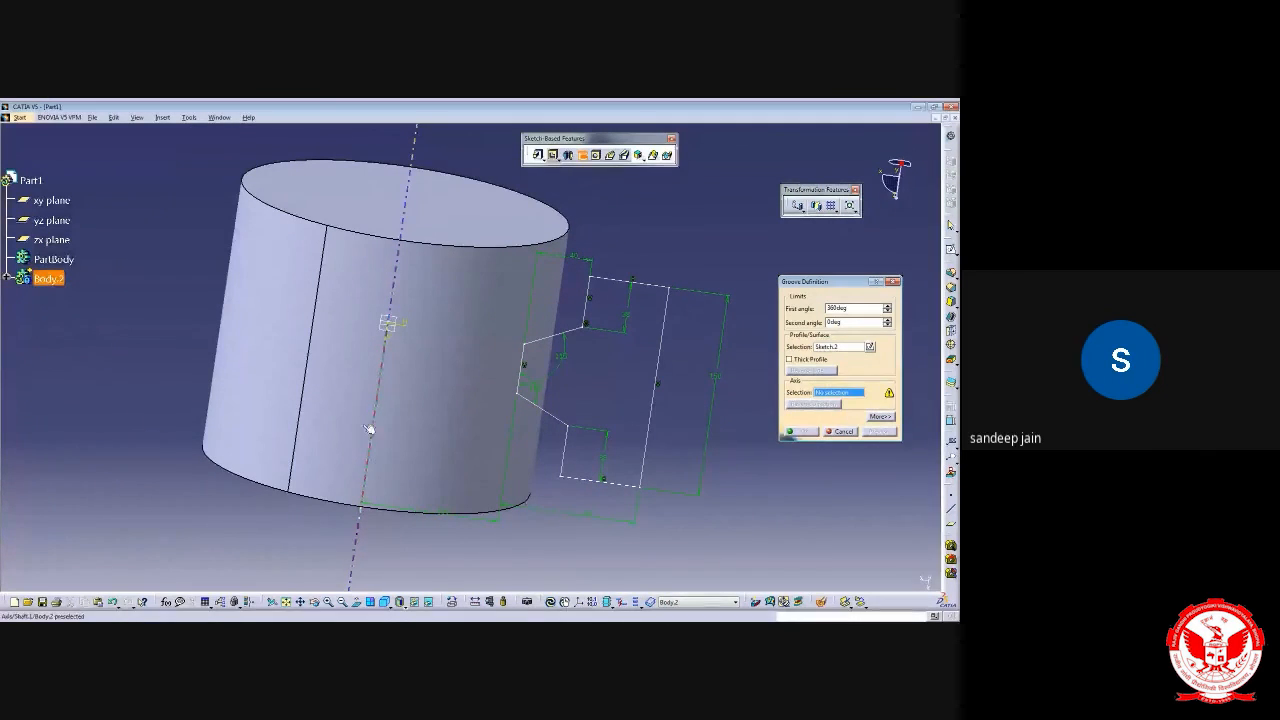
{"action": "middle_click_drag", "start_coordinate": [399, 400], "coordinate": [412, 467], "text": "ctrl"}
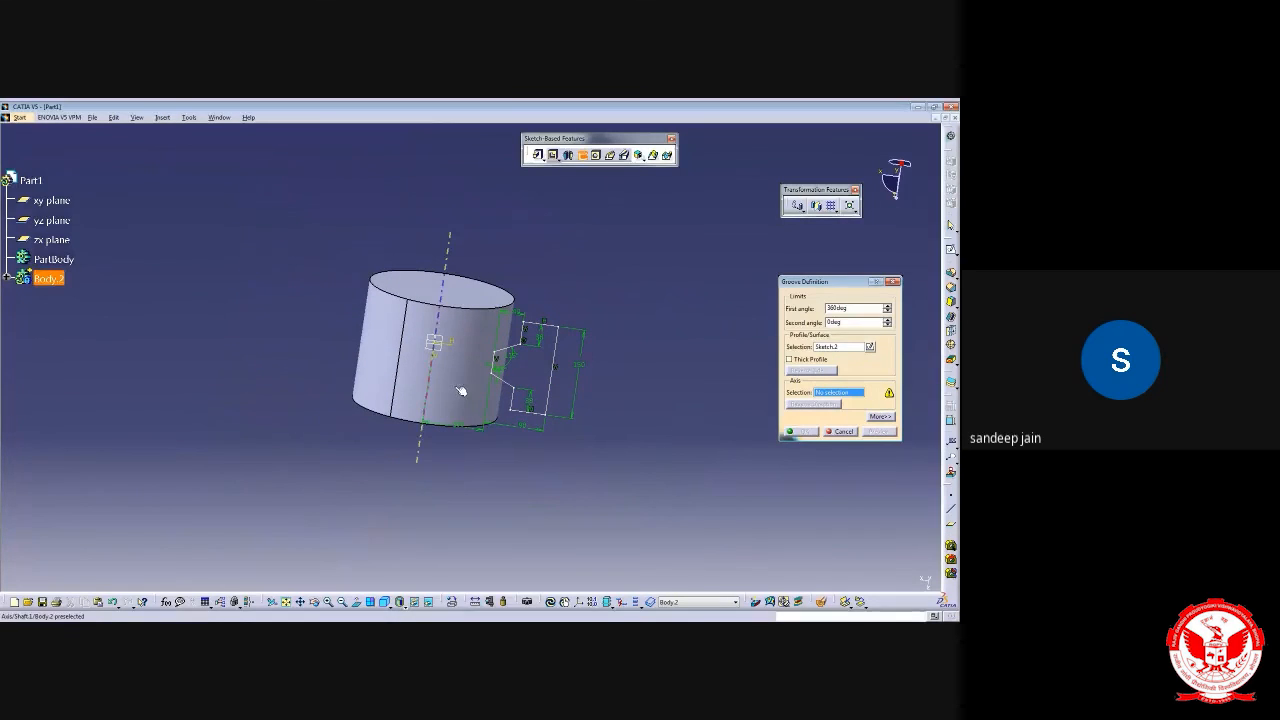
{"action": "left_click", "coordinate": [457, 388]}
{"action": "middle_click_drag", "start_coordinate": [470, 462], "coordinate": [458, 500]}
{"action": "left_click", "coordinate": [805, 431]}
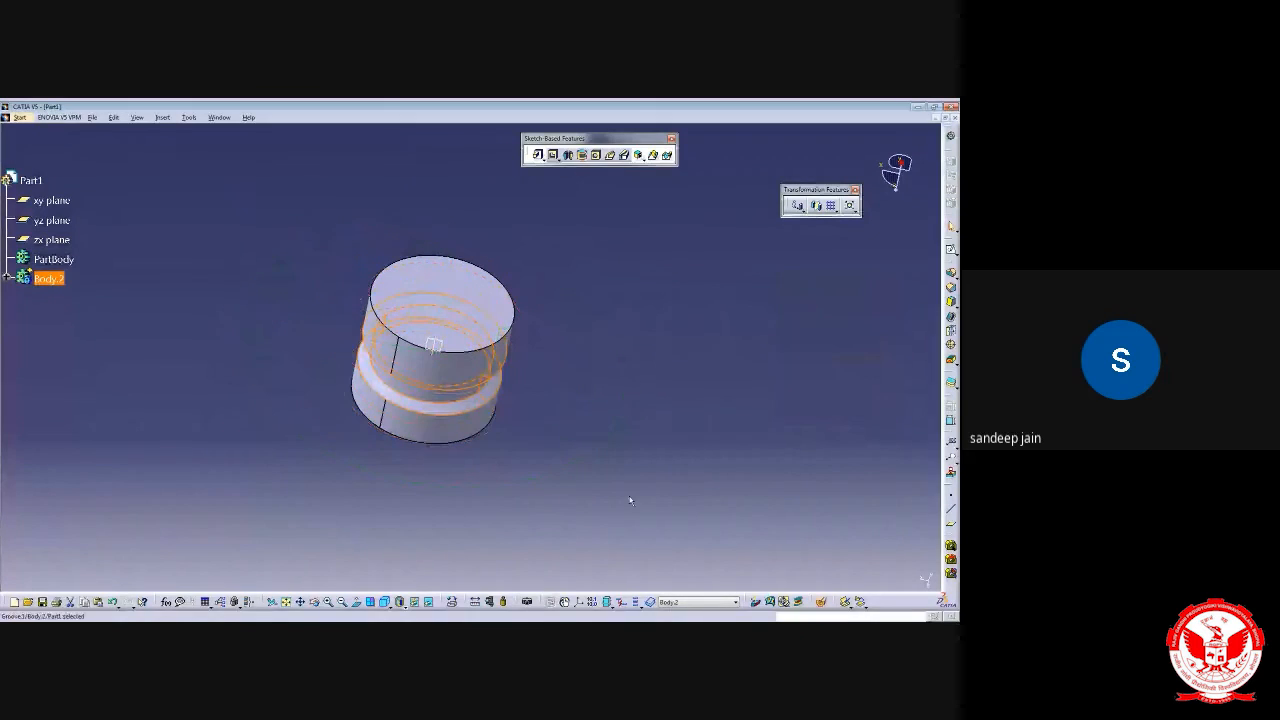
Reopen the groove's definition and open its profile sketch for editing
{"action": "middle_click_drag", "start_coordinate": [549, 500], "coordinate": [429, 246]}
{"action": "middle_click_drag", "start_coordinate": [444, 290], "coordinate": [430, 383]}
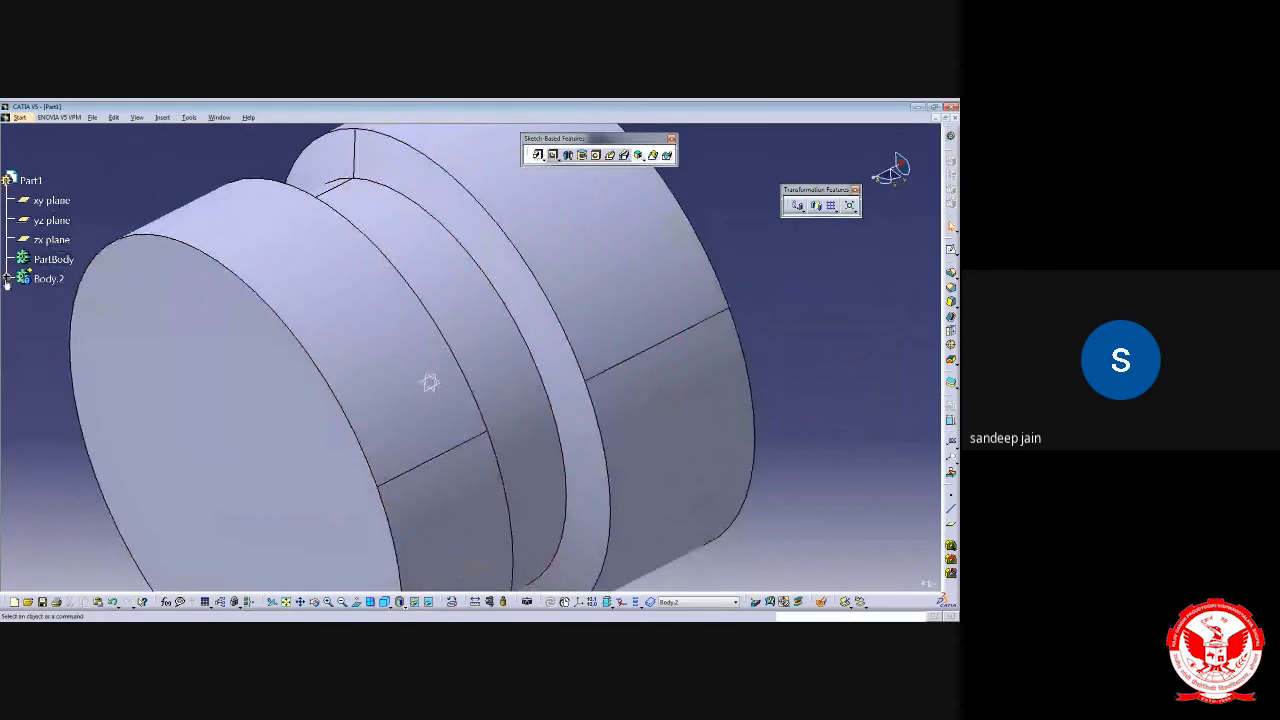
{"action": "double_click", "coordinate": [505, 287]}
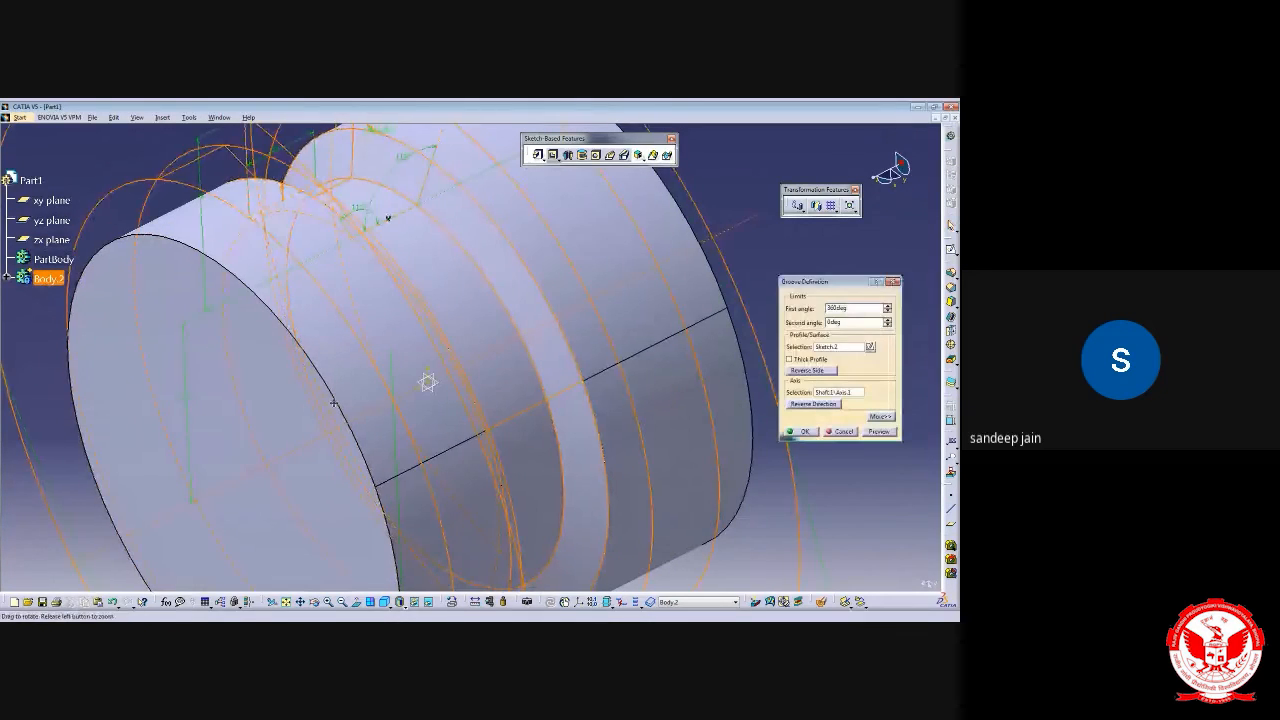
{"action": "middle_click_drag", "start_coordinate": [336, 403], "coordinate": [740, 470]}
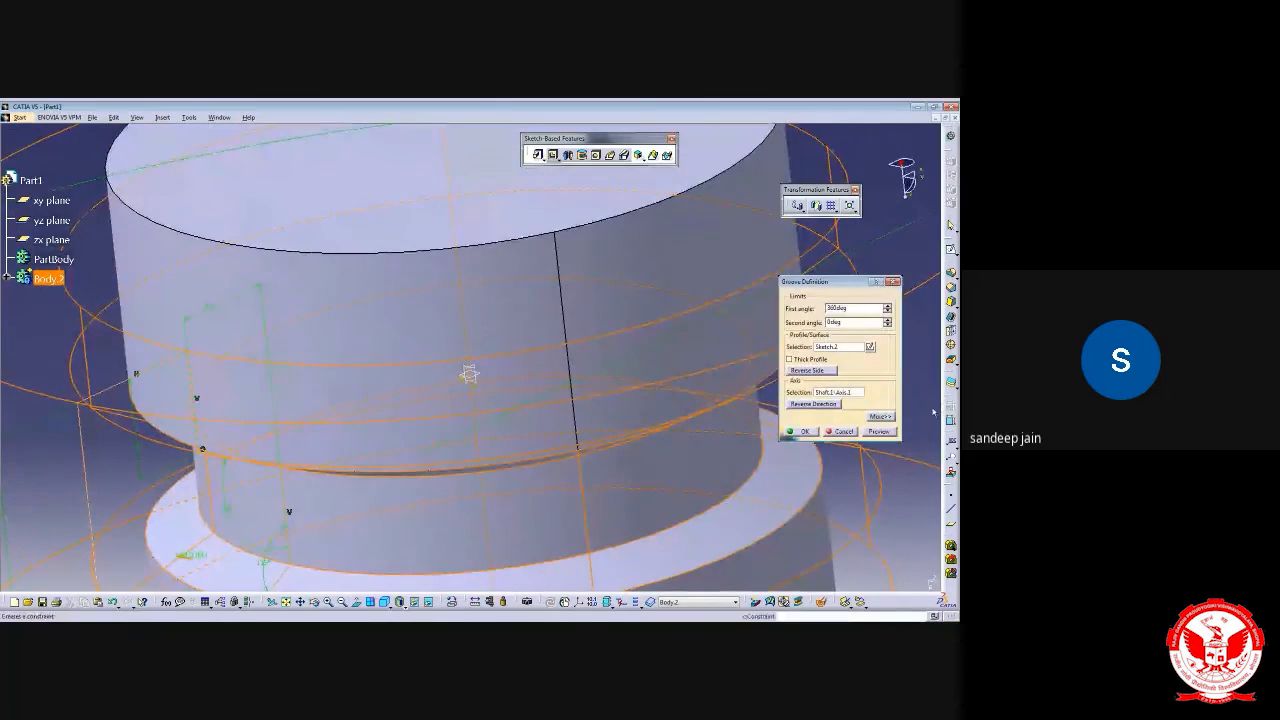
{"action": "left_click", "coordinate": [870, 346]}
{"action": "mouse_move", "coordinate": [565, 416]}
{"action": "middle_mouse_down"}
{"action": "mouse_move", "coordinate": [606, 477]}
{"action": "mouse_move", "coordinate": [580, 506]}
{"action": "mouse_move", "coordinate": [586, 491]}
{"action": "mouse_move", "coordinate": [515, 516]}
{"action": "middle_mouse_up"}
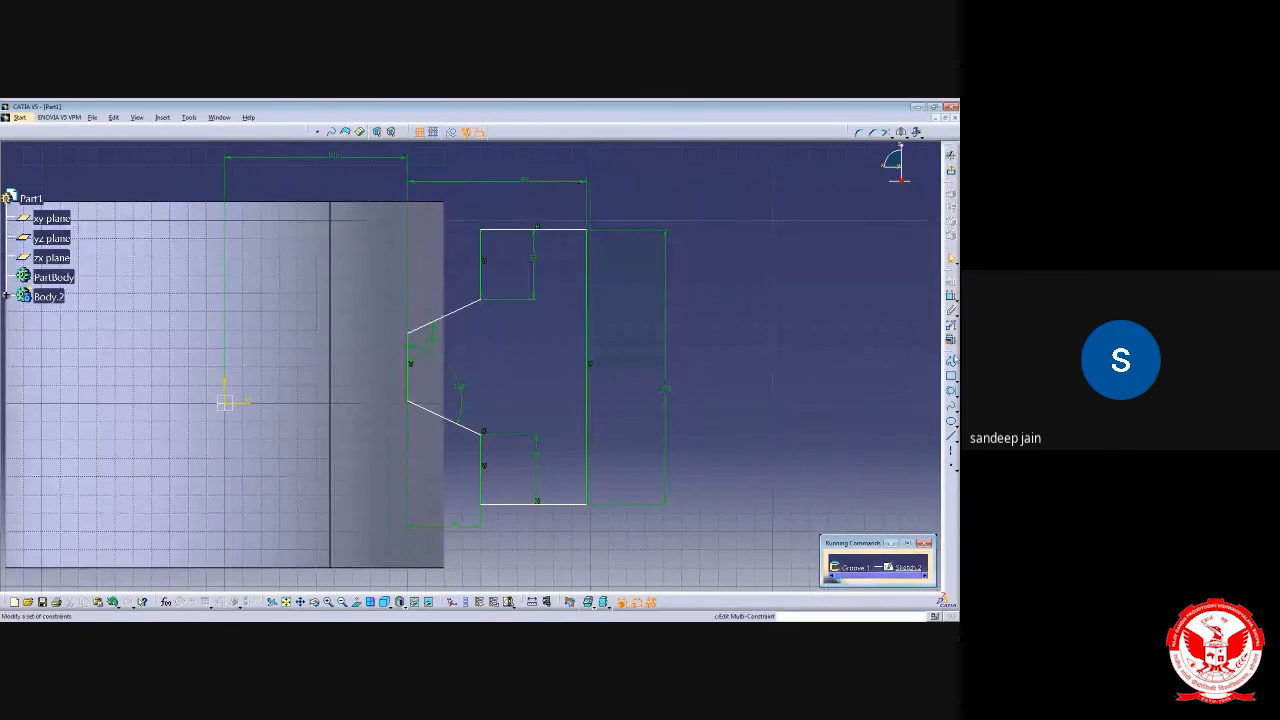
Sketch a closed, tilted four-sided profile of about 67 by 29 mm across the cylinder's lower outer corner, beneath the existing profile
{"action": "left_click", "coordinate": [951, 361]}
{"action": "middle_click_drag", "start_coordinate": [552, 464], "coordinate": [586, 346]}
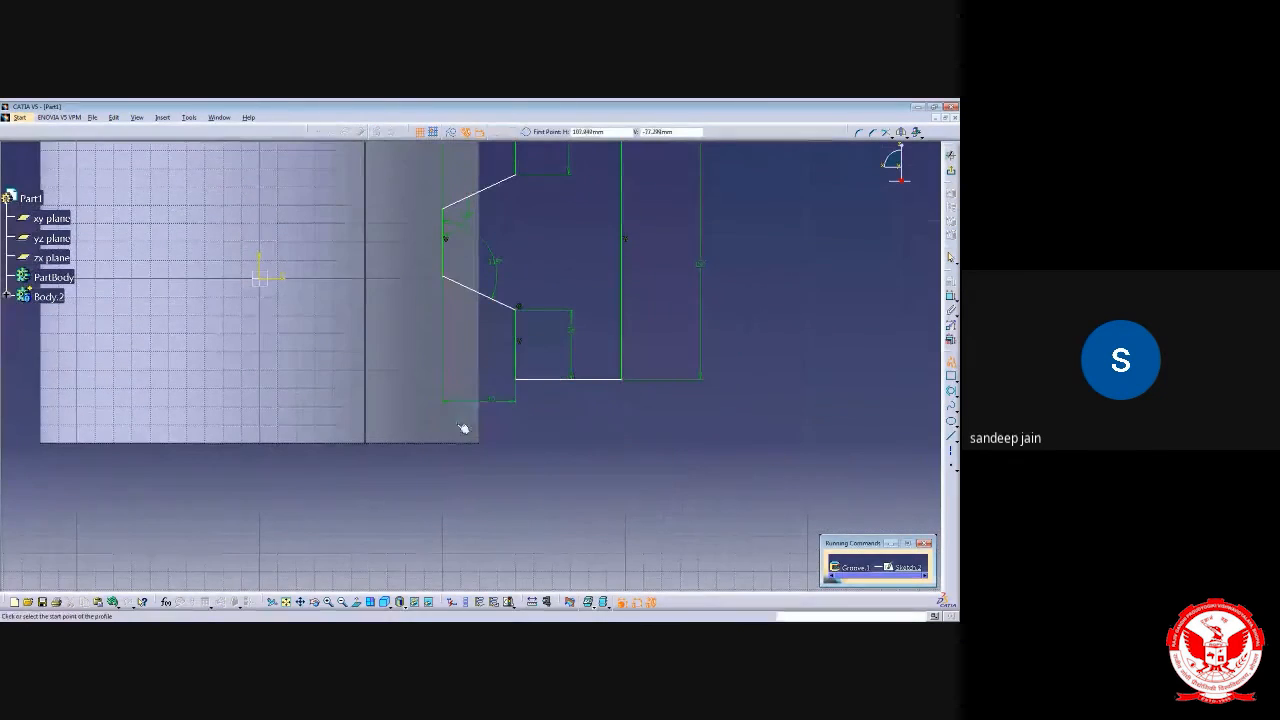
{"action": "left_click", "coordinate": [461, 411]}
{"action": "left_click", "coordinate": [432, 462]}
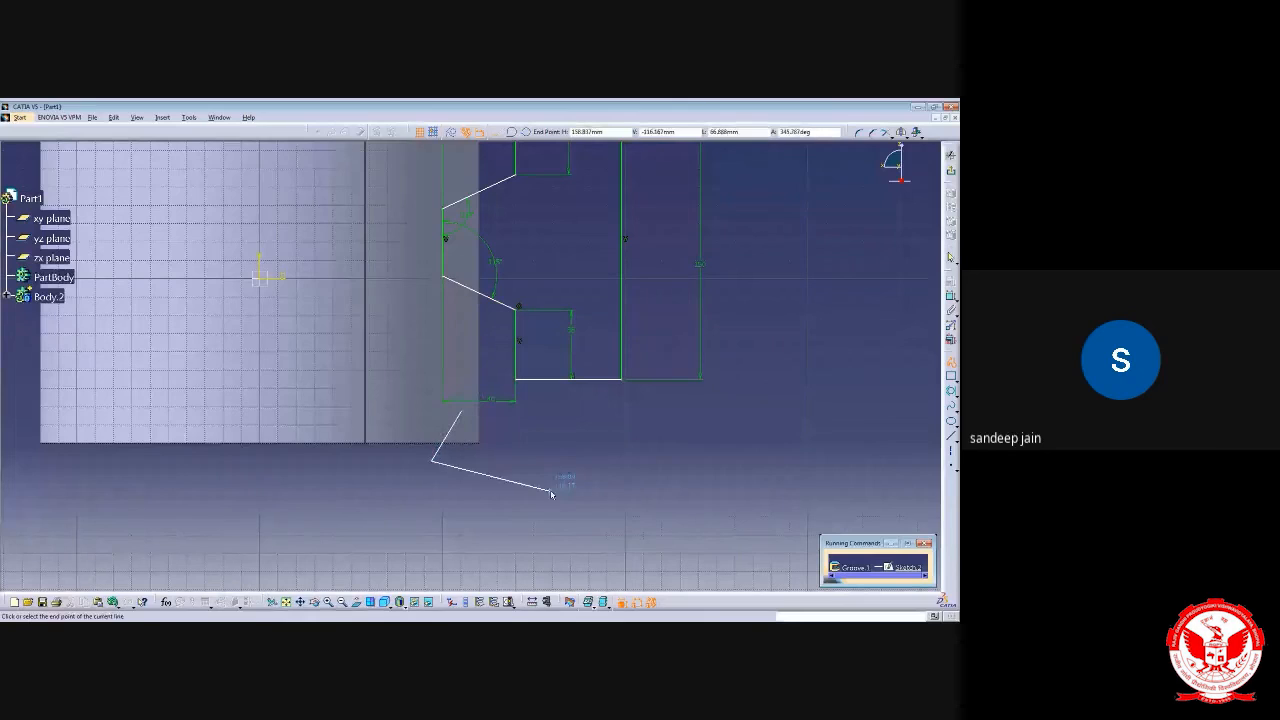
{"action": "left_click", "coordinate": [551, 490]}
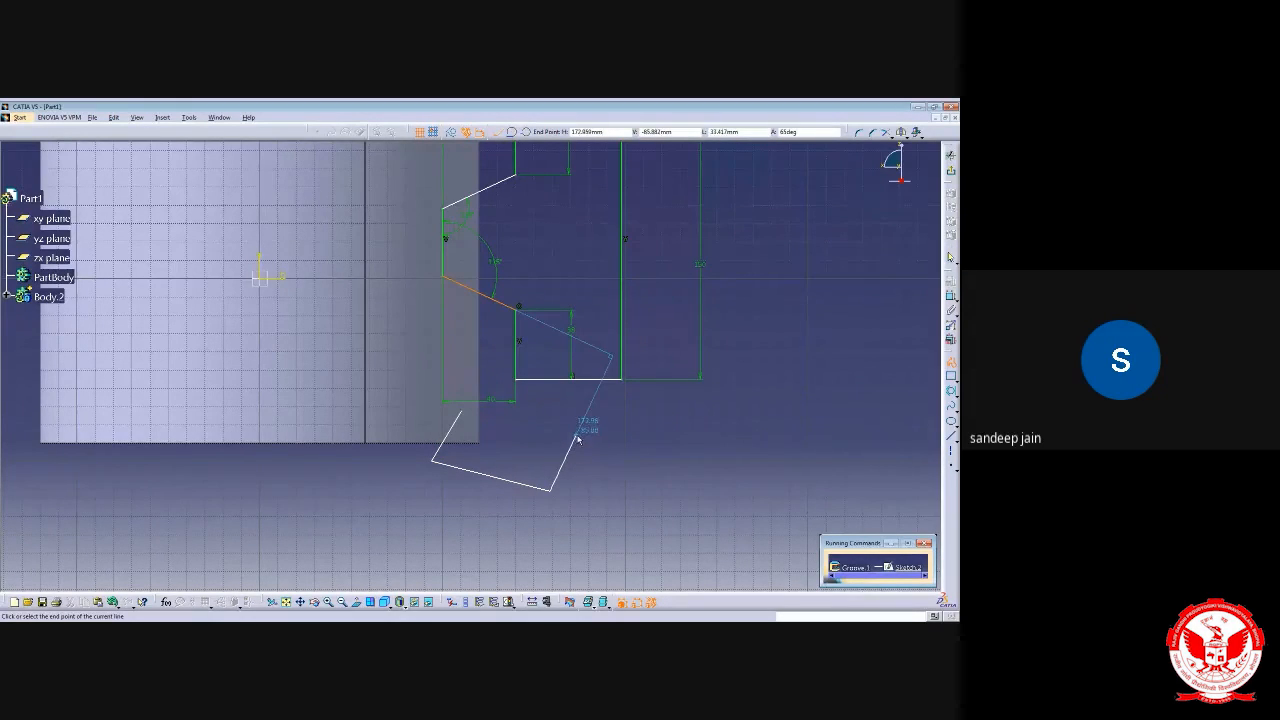
{"action": "left_click", "coordinate": [570, 437]}
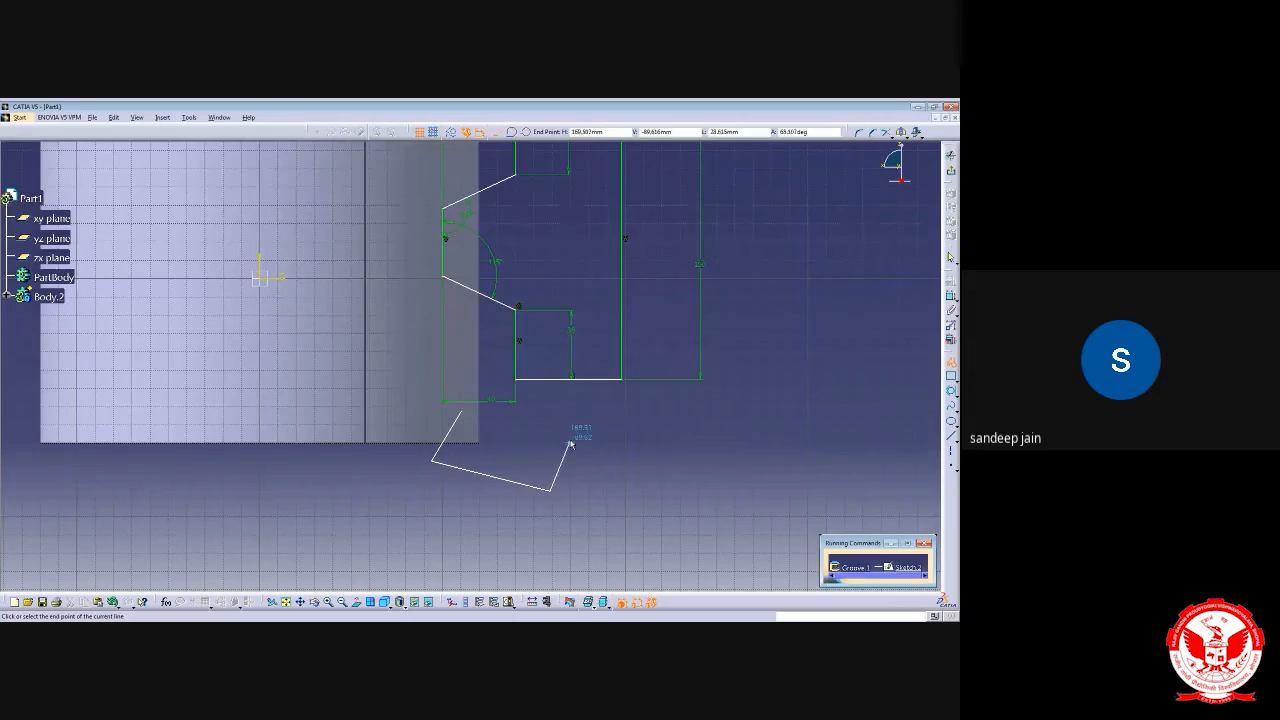
{"action": "left_click", "coordinate": [465, 412]}
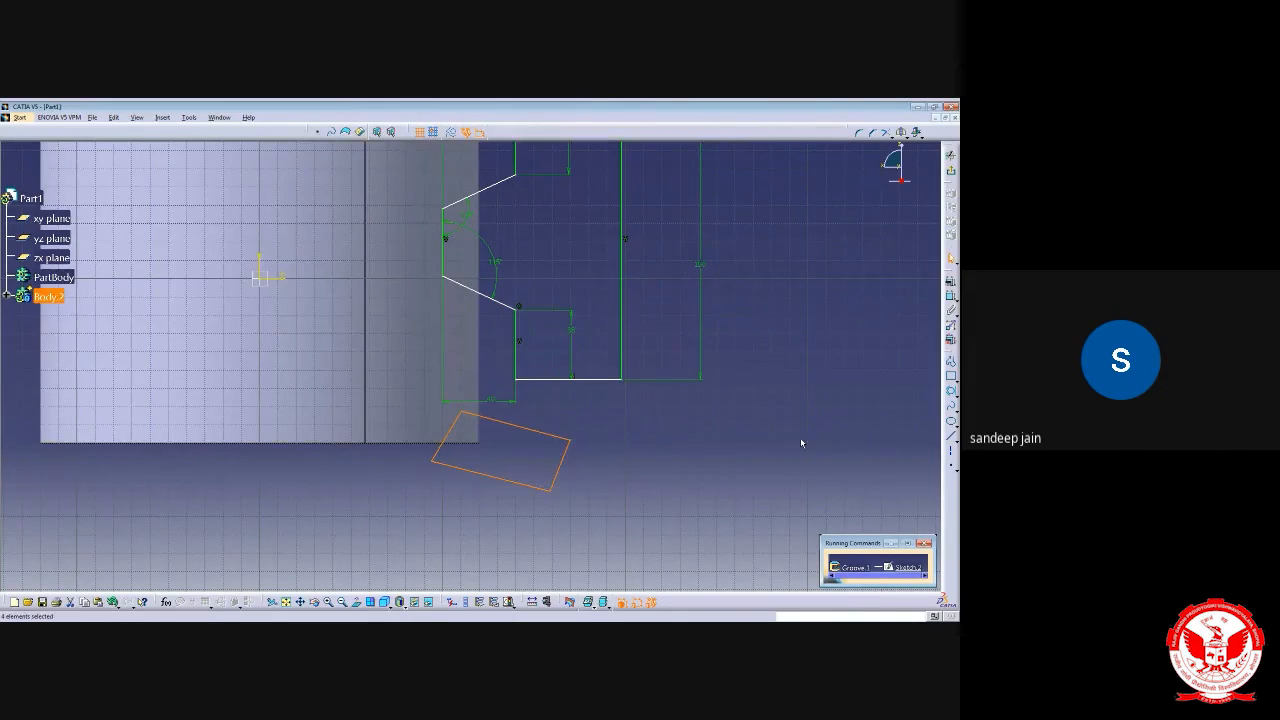
Begin a circle with its centre just outside the cylinder's upper outer corner, at about H 125 mm and V 118 mm
{"action": "mouse_move", "coordinate": [541, 327]}
{"action": "middle_mouse_down"}
{"action": "mouse_move", "coordinate": [548, 450]}
{"action": "mouse_move", "coordinate": [566, 406]}
{"action": "mouse_move", "coordinate": [529, 438]}
{"action": "middle_mouse_up"}
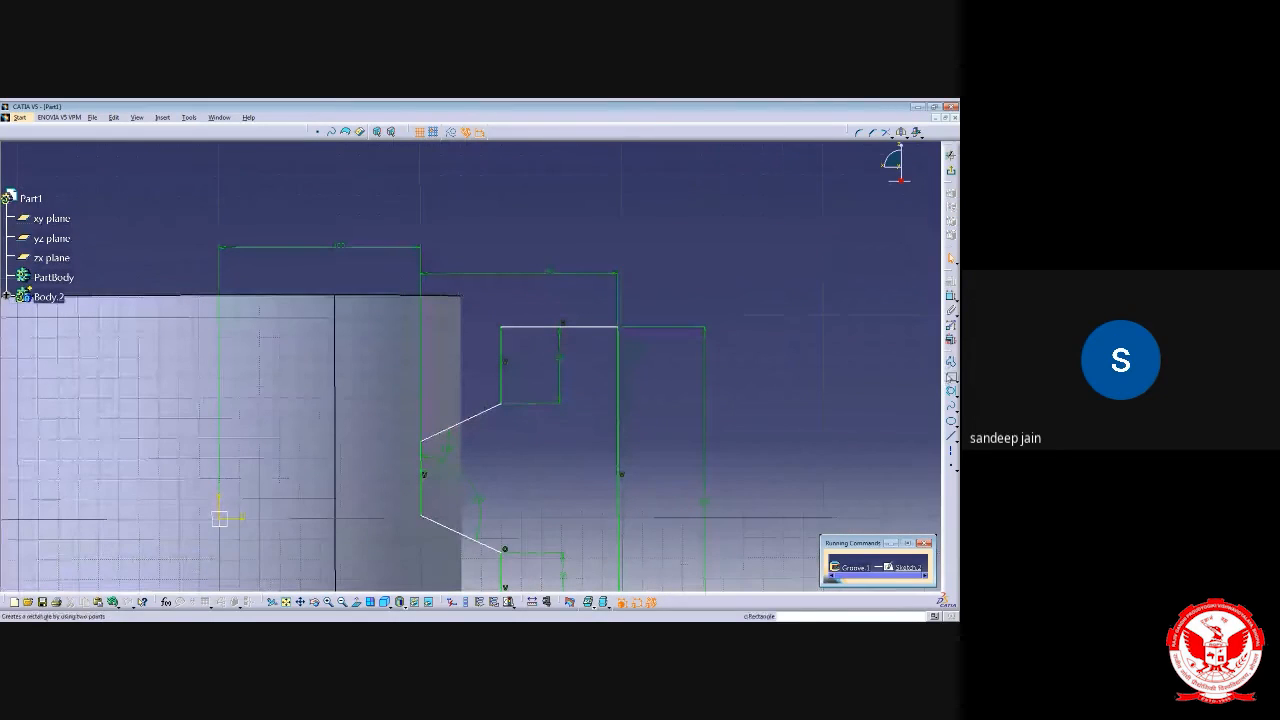
{"action": "left_click", "coordinate": [956, 397]}
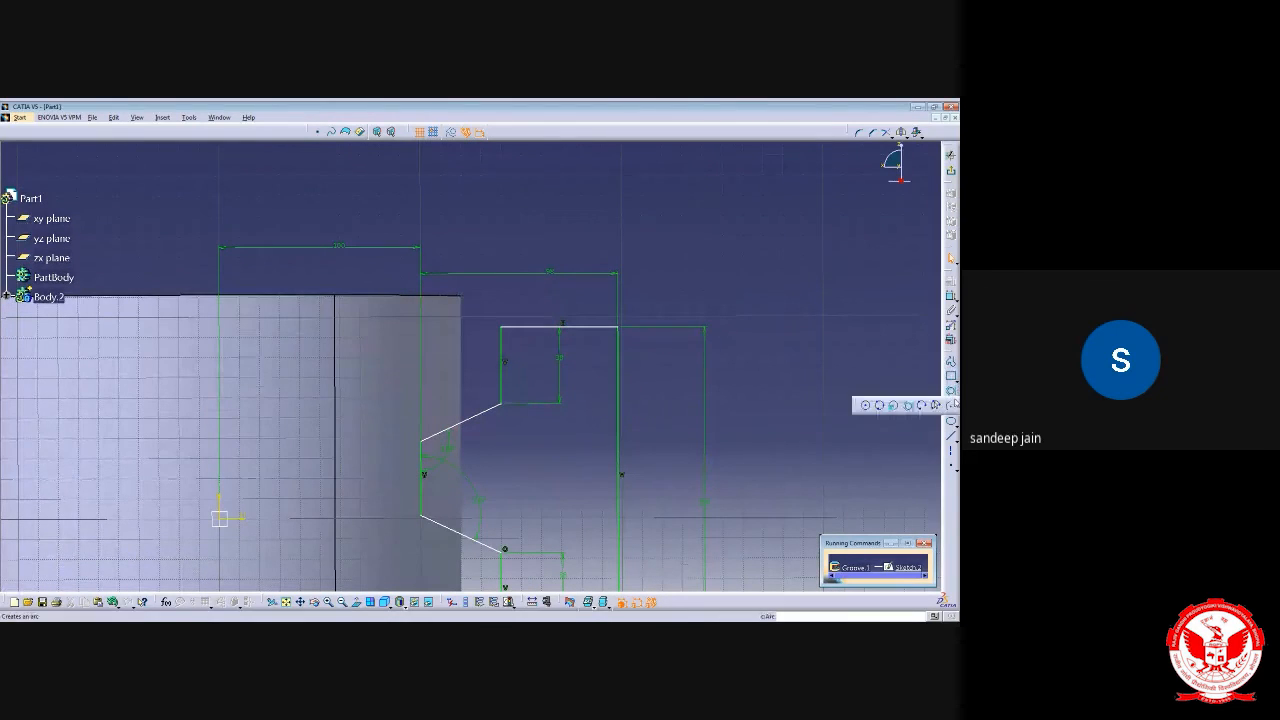
{"action": "left_click", "coordinate": [862, 405]}
{"action": "left_click", "coordinate": [466, 282]}
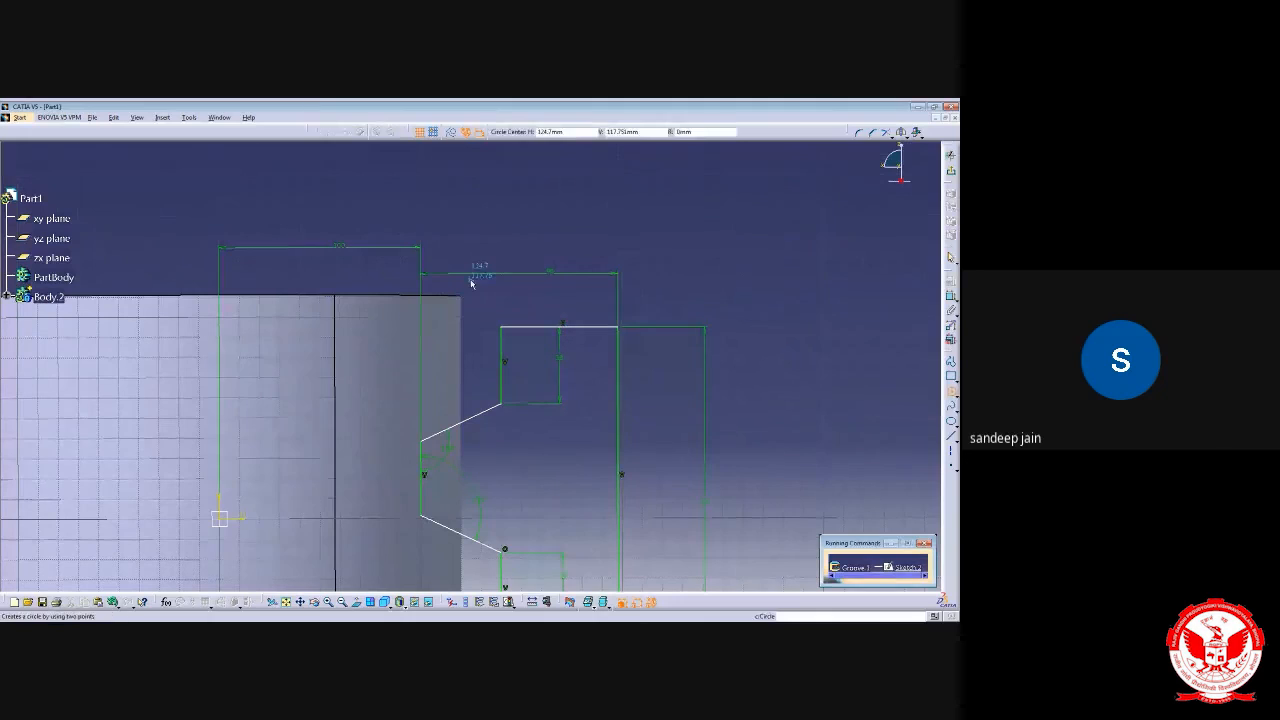
Finish a circle beside the groove profile, overlapping the cylinder's upper outer edge
{"action": "left_click", "coordinate": [458, 318]}
{"action": "middle_click_drag", "start_coordinate": [773, 386], "coordinate": [772, 308]}
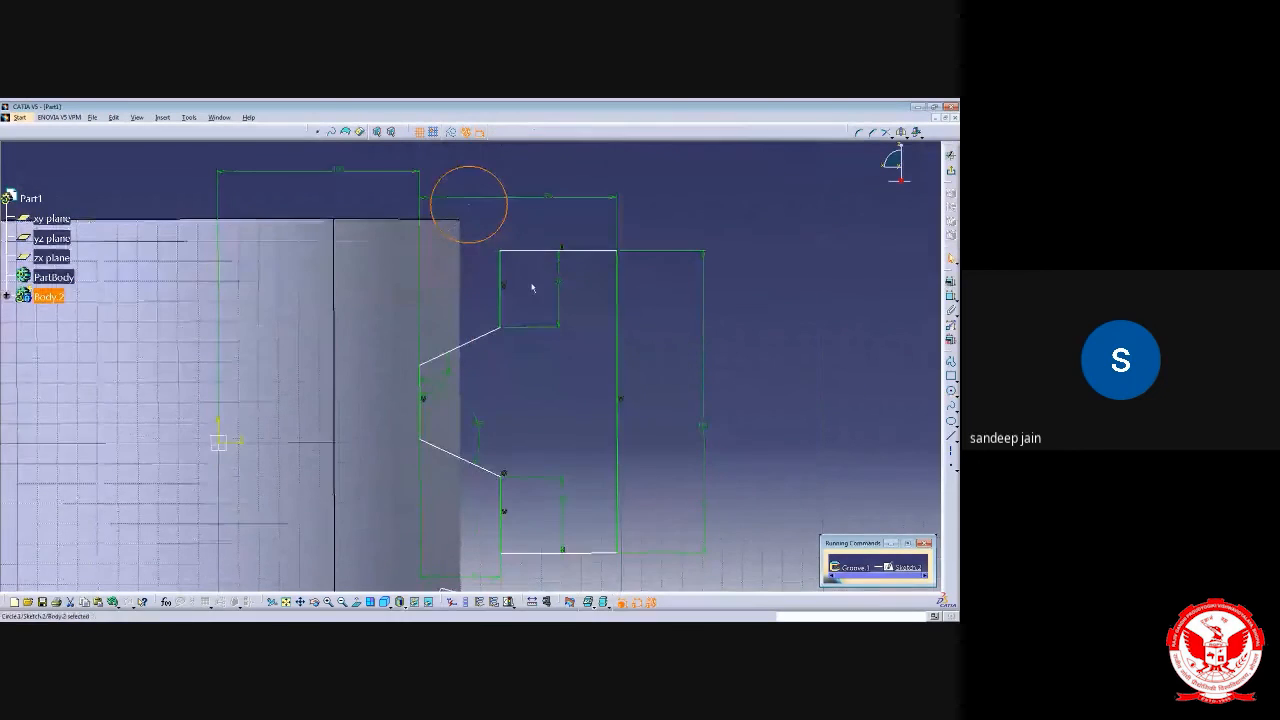
{"action": "middle_click_drag", "start_coordinate": [546, 366], "coordinate": [543, 238]}
{"action": "mouse_move", "coordinate": [500, 460]}
{"action": "middle_mouse_down"}
{"action": "mouse_move", "coordinate": [543, 470]}
{"action": "mouse_move", "coordinate": [497, 383]}
{"action": "mouse_move", "coordinate": [488, 465]}
{"action": "middle_mouse_up"}
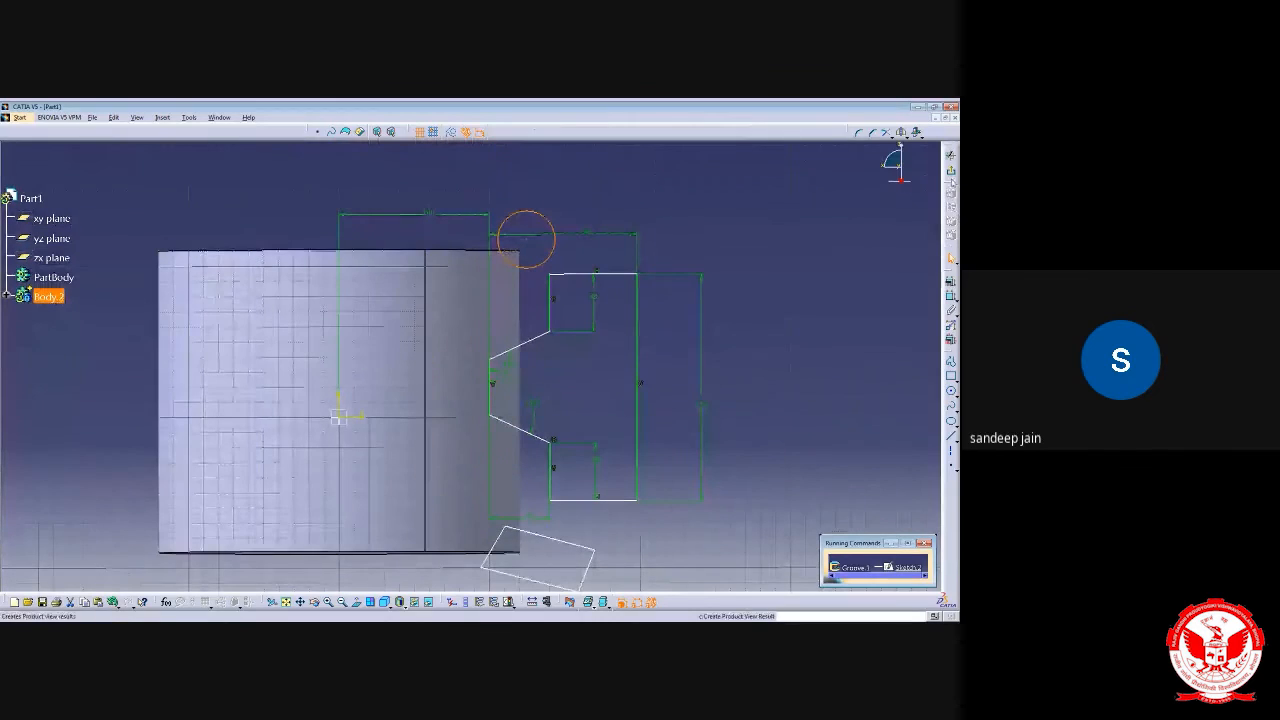
Exit the sketch and apply the groove around the shaft axis with a first angle of 360 deg
{"action": "left_click", "coordinate": [951, 171]}
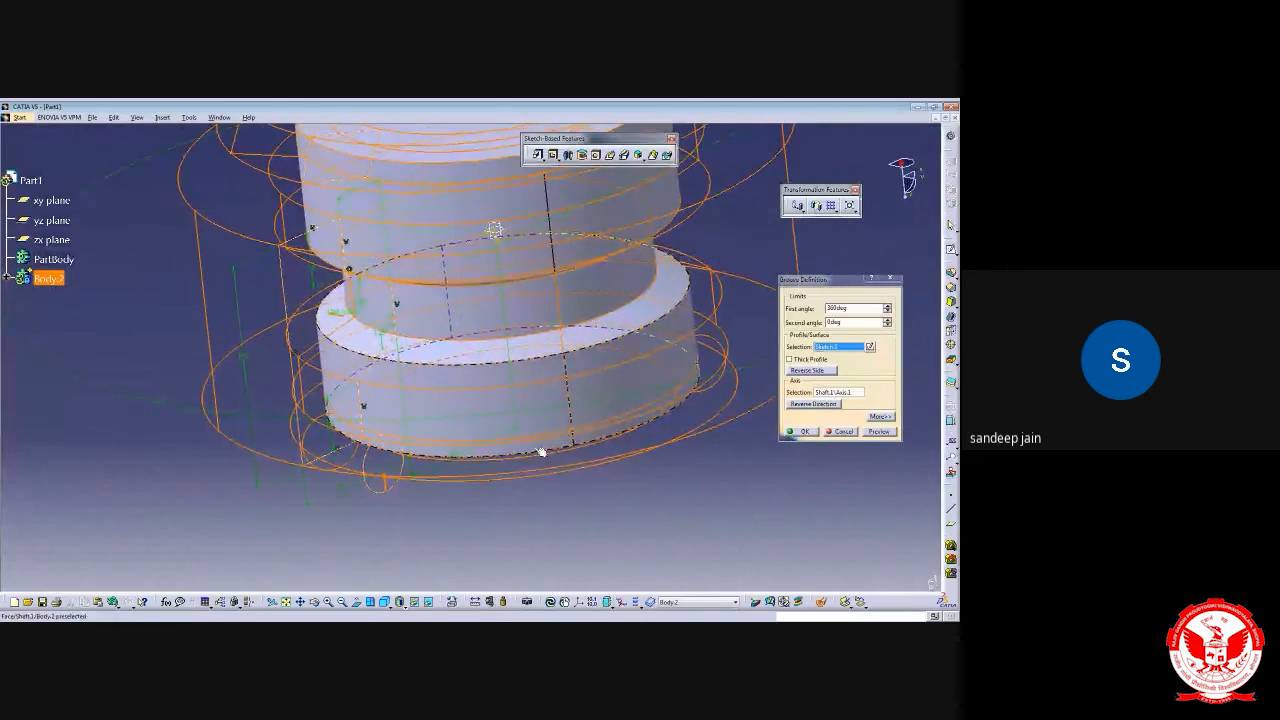
{"action": "left_click", "coordinate": [802, 432]}
{"action": "middle_click_drag", "start_coordinate": [714, 514], "coordinate": [485, 286]}
{"action": "middle_click_drag", "start_coordinate": [506, 362], "coordinate": [472, 318]}
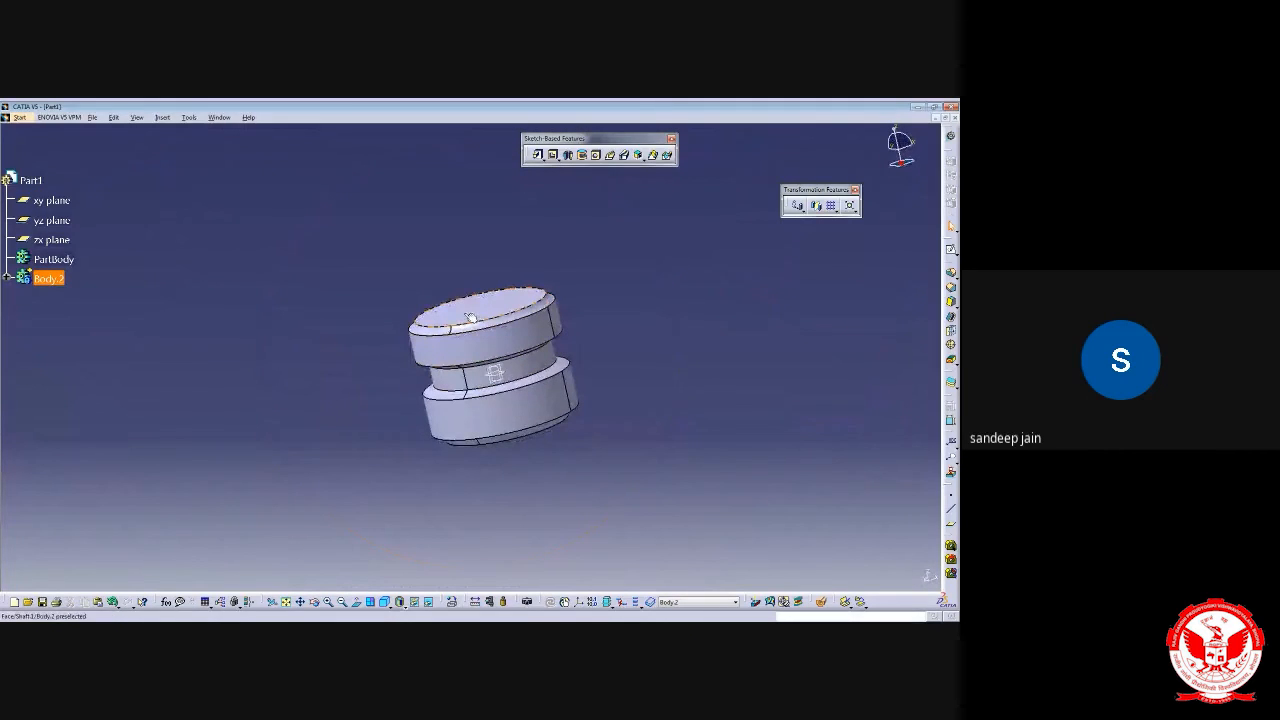
{"action": "left_click", "coordinate": [496, 373]}
{"action": "middle_click_drag", "start_coordinate": [497, 375], "coordinate": [527, 358]}
{"action": "left_click", "coordinate": [604, 252]}
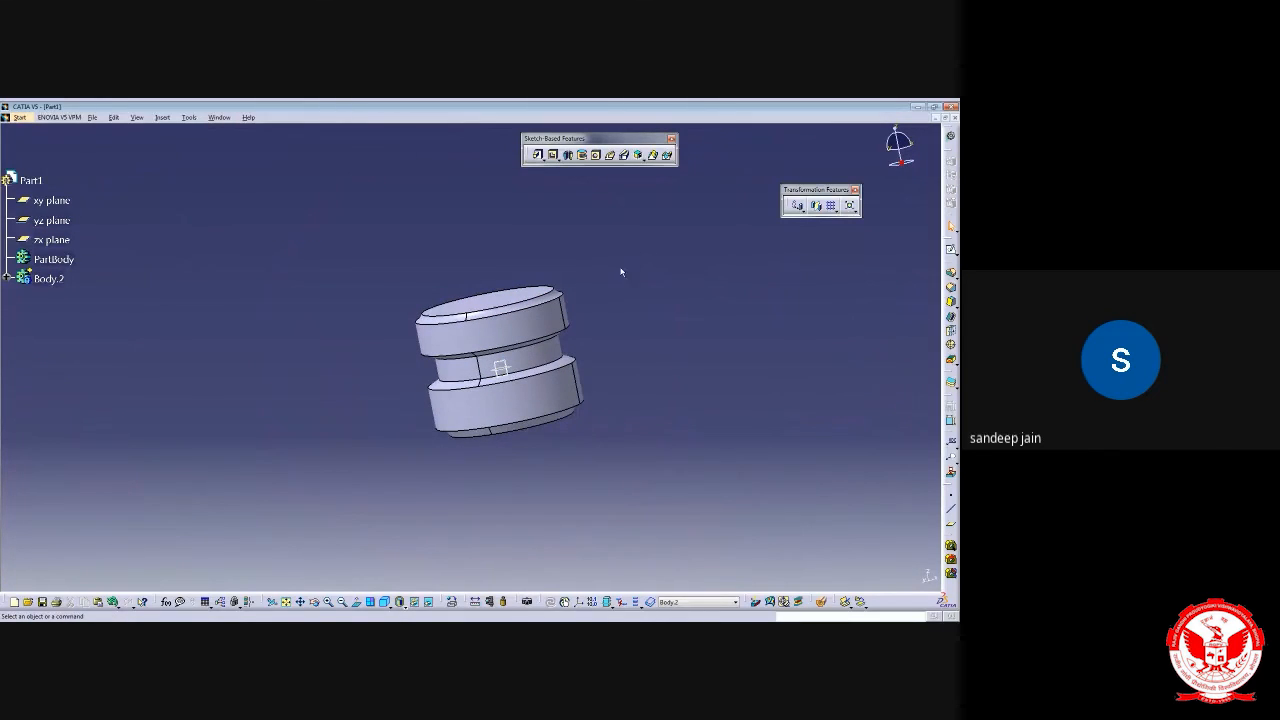
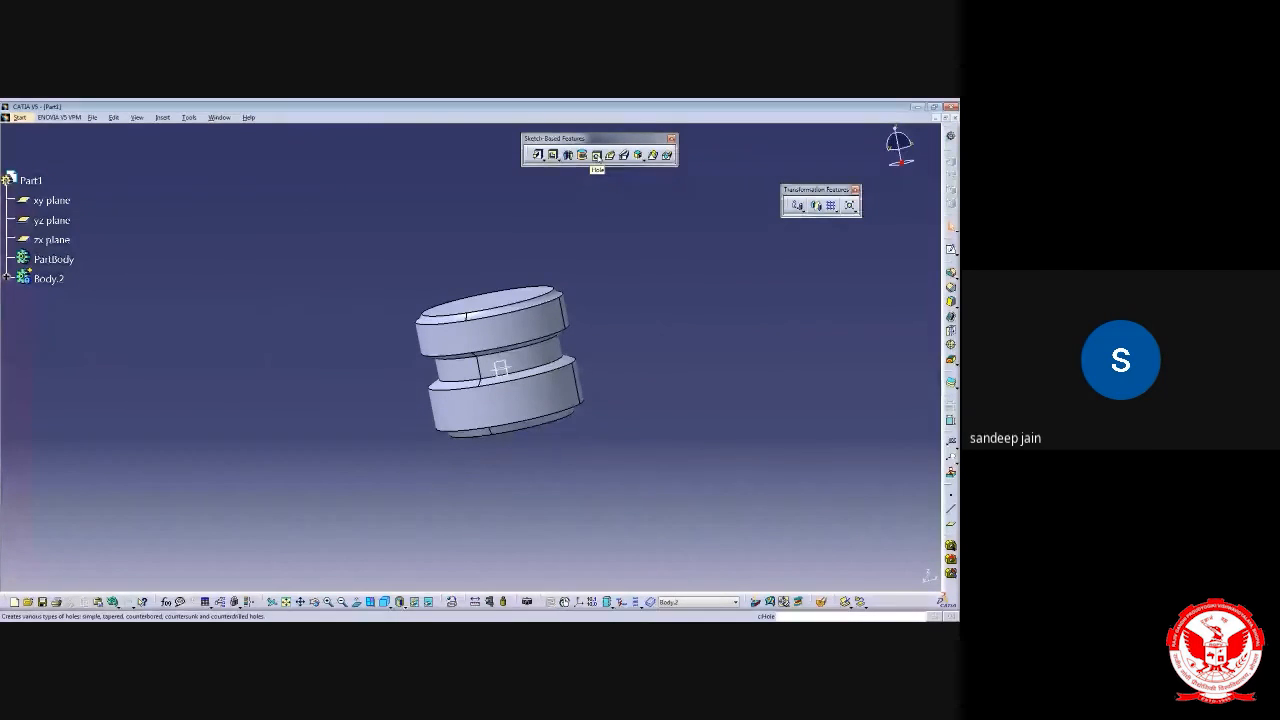
Start a hole on the grooved shaft's flat end face, keeping the Blind extension
{"action": "left_click", "coordinate": [597, 157]}
{"action": "middle_click_drag", "start_coordinate": [543, 297], "coordinate": [483, 320]}
{"action": "left_click", "coordinate": [508, 362]}
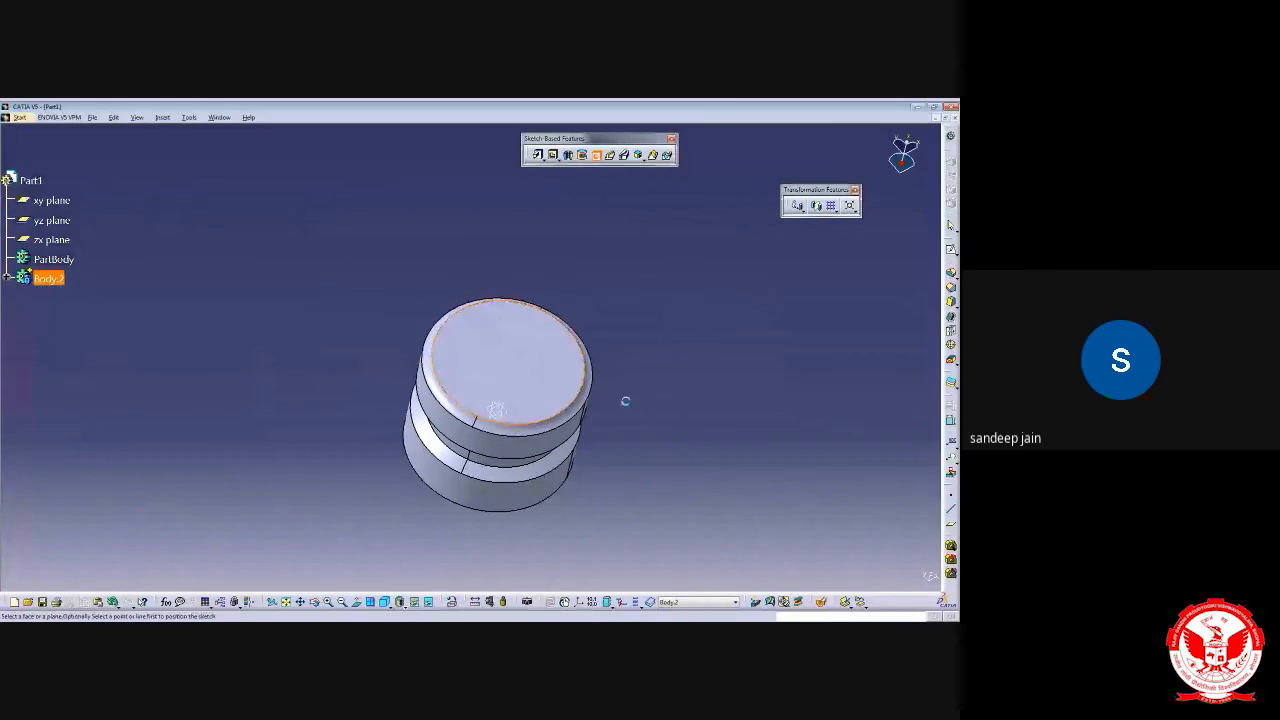
{"action": "middle_click_drag", "start_coordinate": [556, 352], "coordinate": [407, 313], "text": "ctrl"}
{"action": "middle_click_drag", "start_coordinate": [510, 421], "coordinate": [508, 378]}
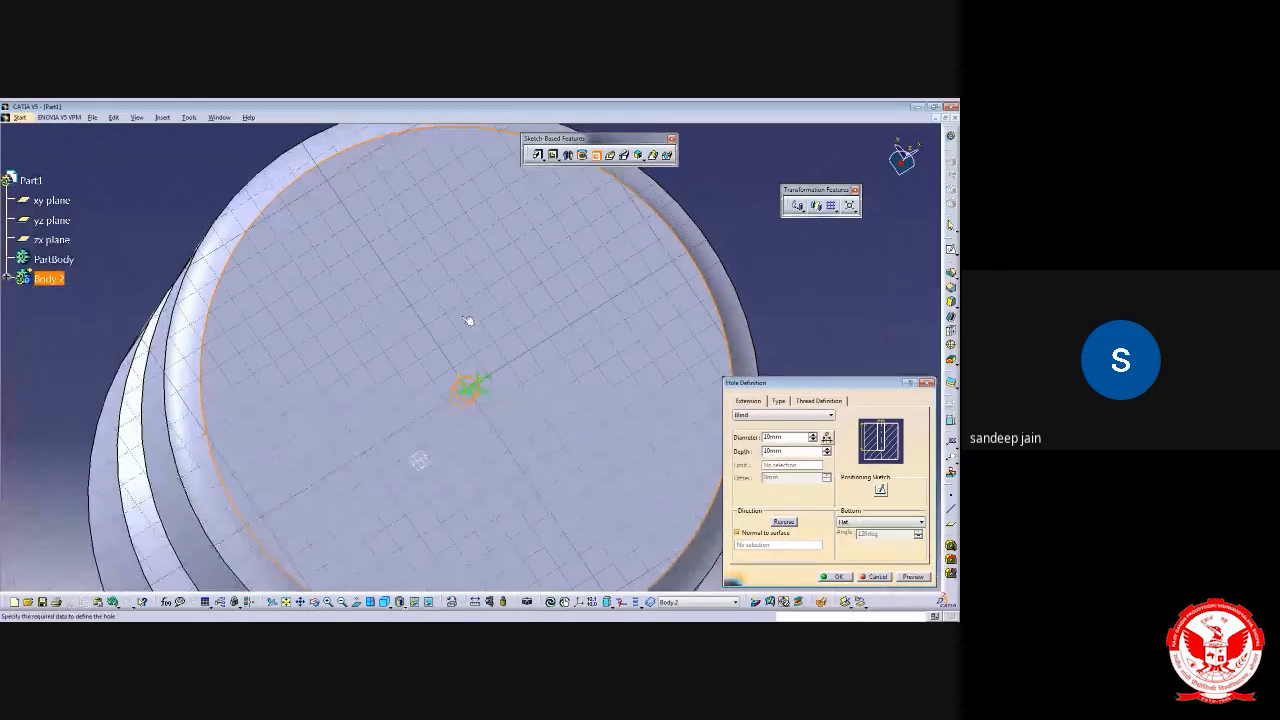
{"action": "mouse_move", "coordinate": [491, 443]}
{"action": "middle_mouse_down"}
{"action": "mouse_move", "coordinate": [398, 463]}
{"action": "mouse_move", "coordinate": [426, 366]}
{"action": "middle_mouse_up"}
{"action": "middle_click_drag", "start_coordinate": [380, 459], "coordinate": [454, 419]}
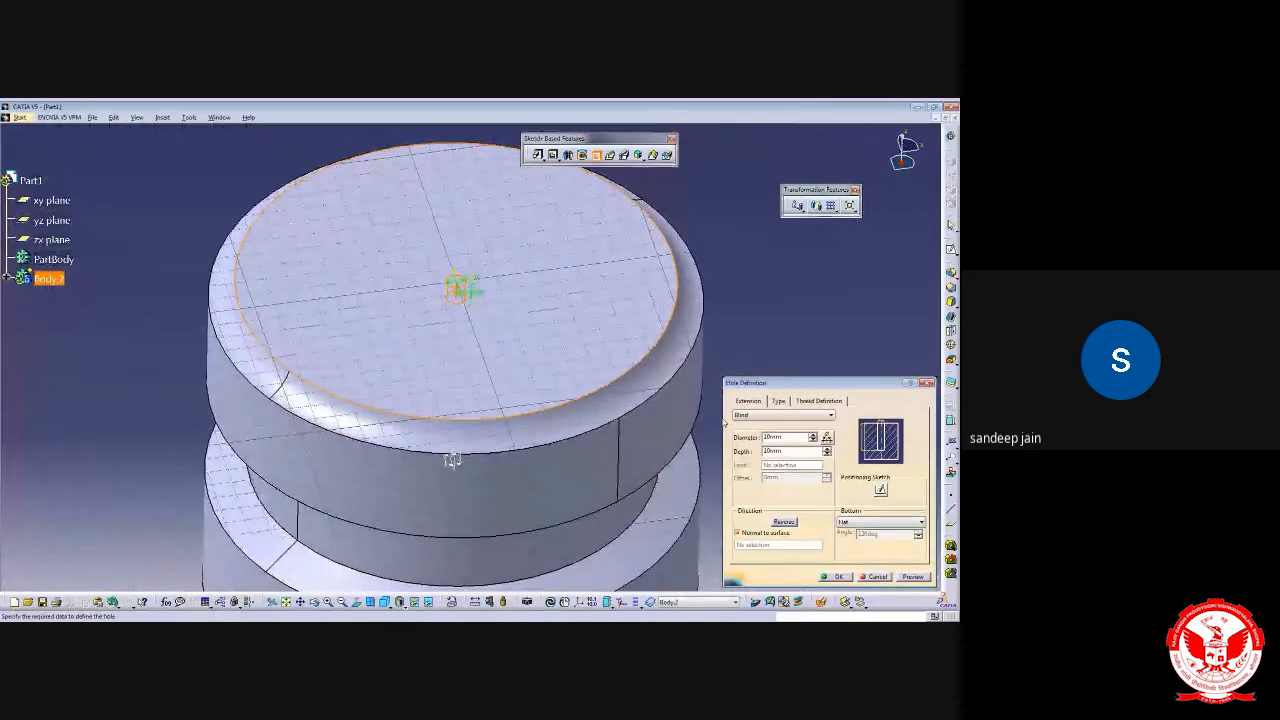
{"action": "left_click_drag", "start_coordinate": [816, 384], "coordinate": [790, 277]}
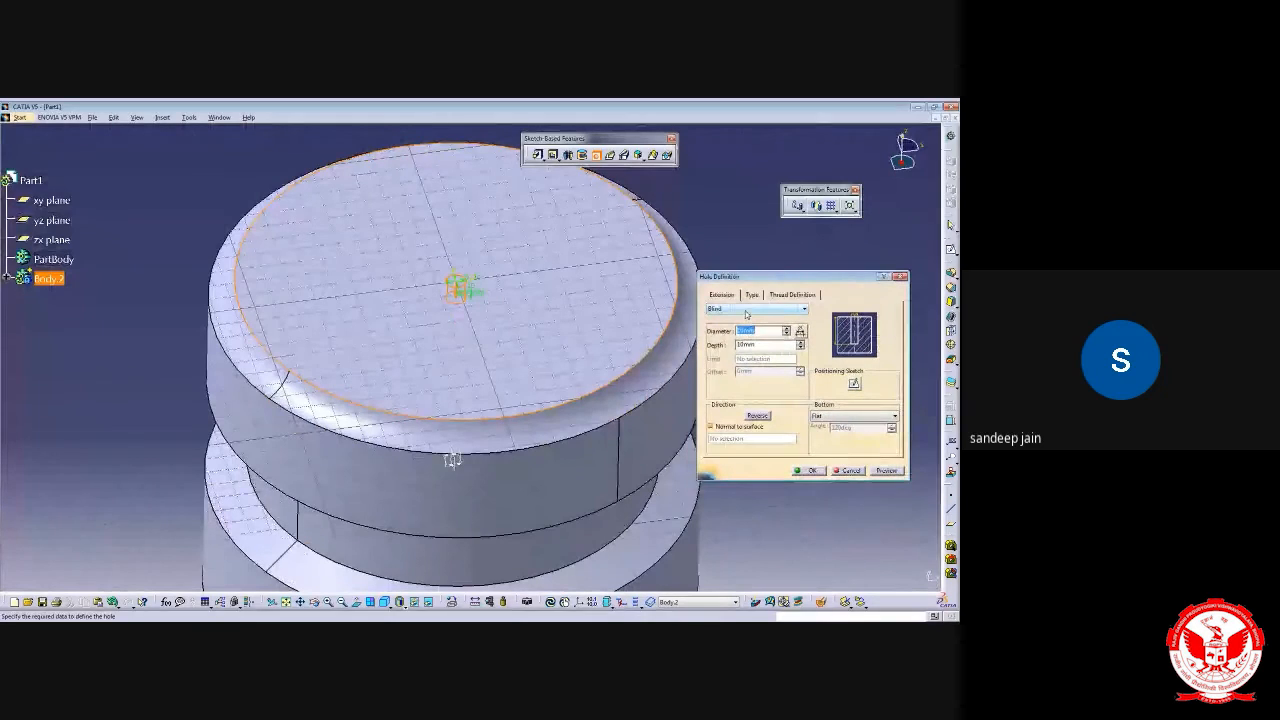
{"action": "left_click", "coordinate": [745, 309]}
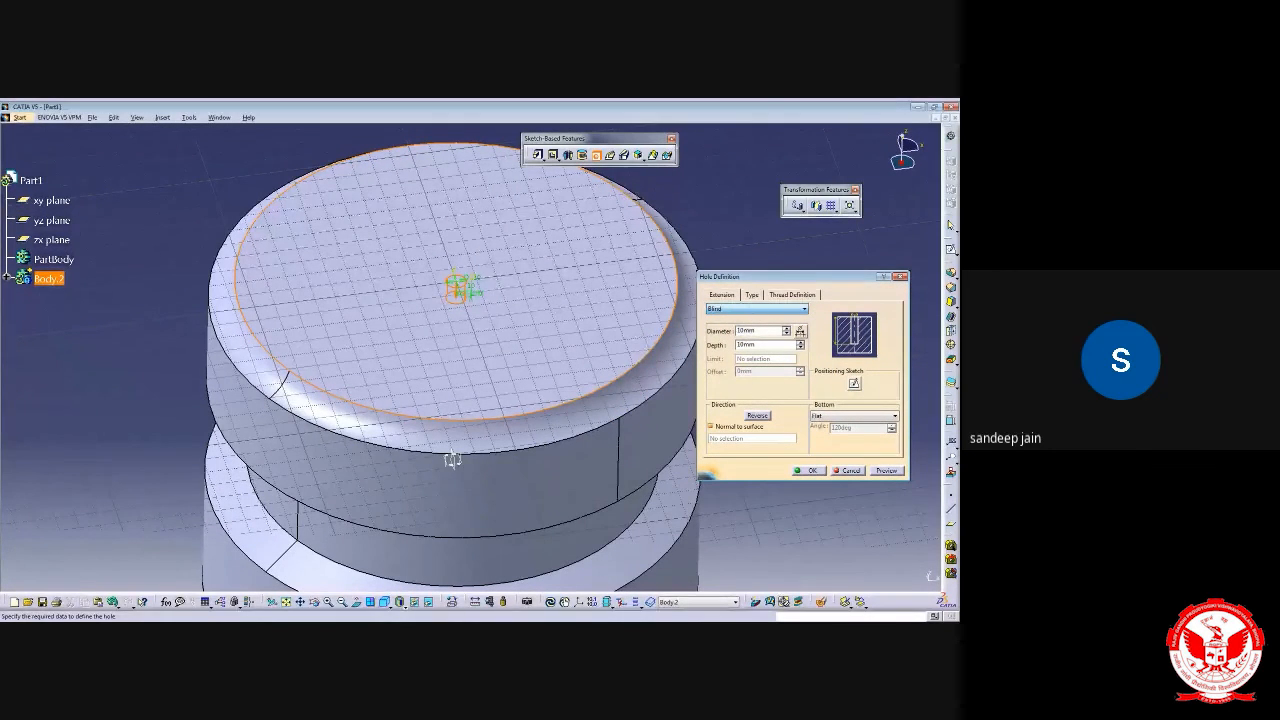
{"action": "left_click", "coordinate": [744, 311]}
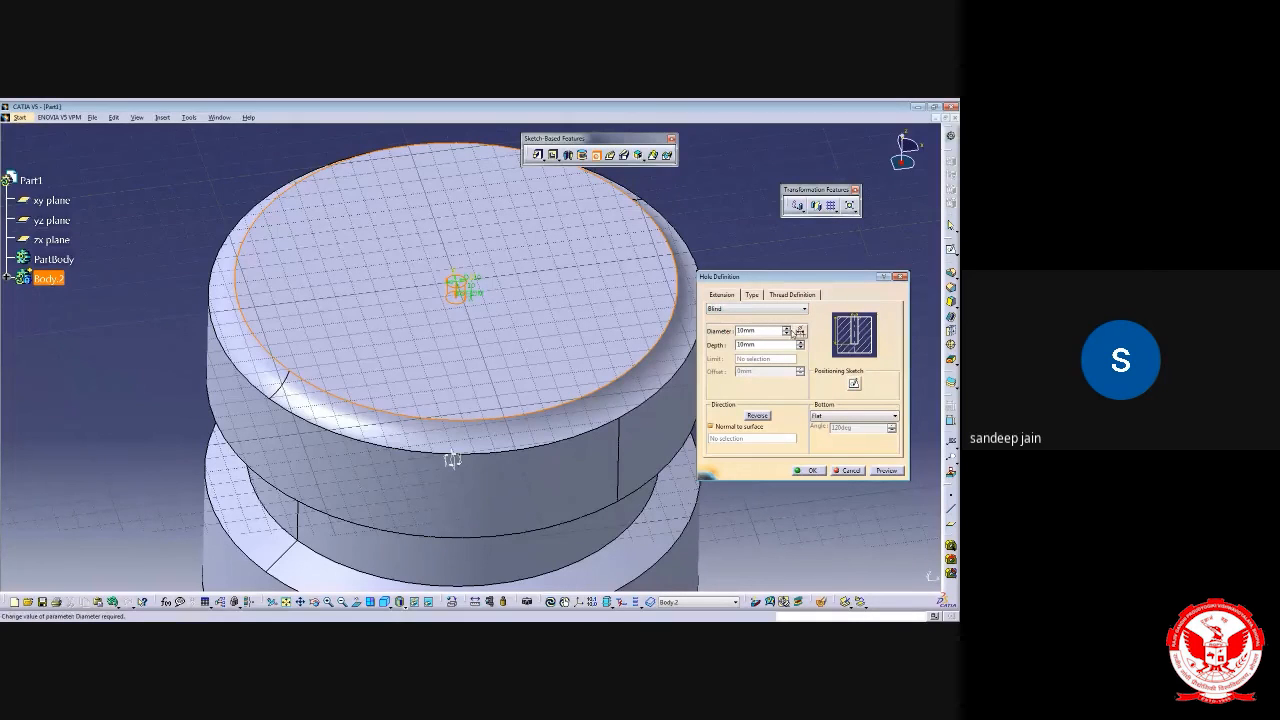
Set the blind hole's diameter to 38 mm and its depth to 53 mm, and create it
{"action": "left_click", "coordinate": [786, 328]}
{"action": "left_click", "coordinate": [786, 328]}
{"action": "left_click", "coordinate": [800, 342]}
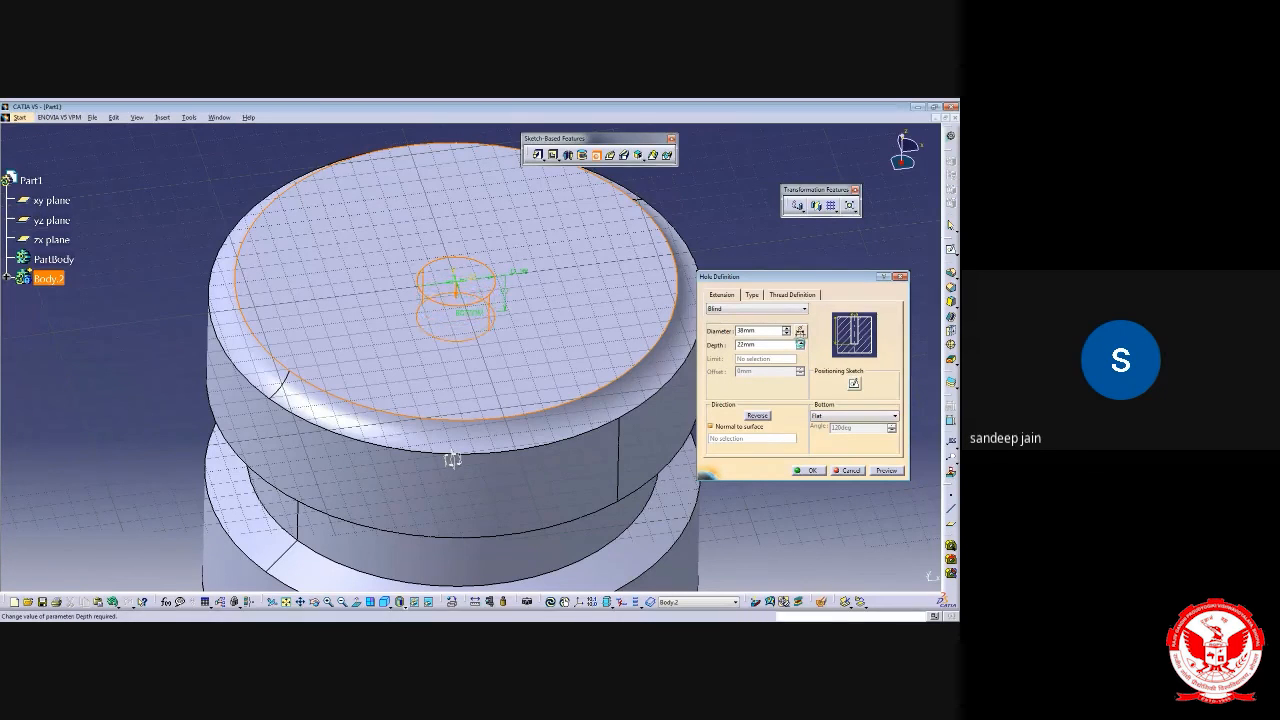
{"action": "left_click", "coordinate": [800, 342]}
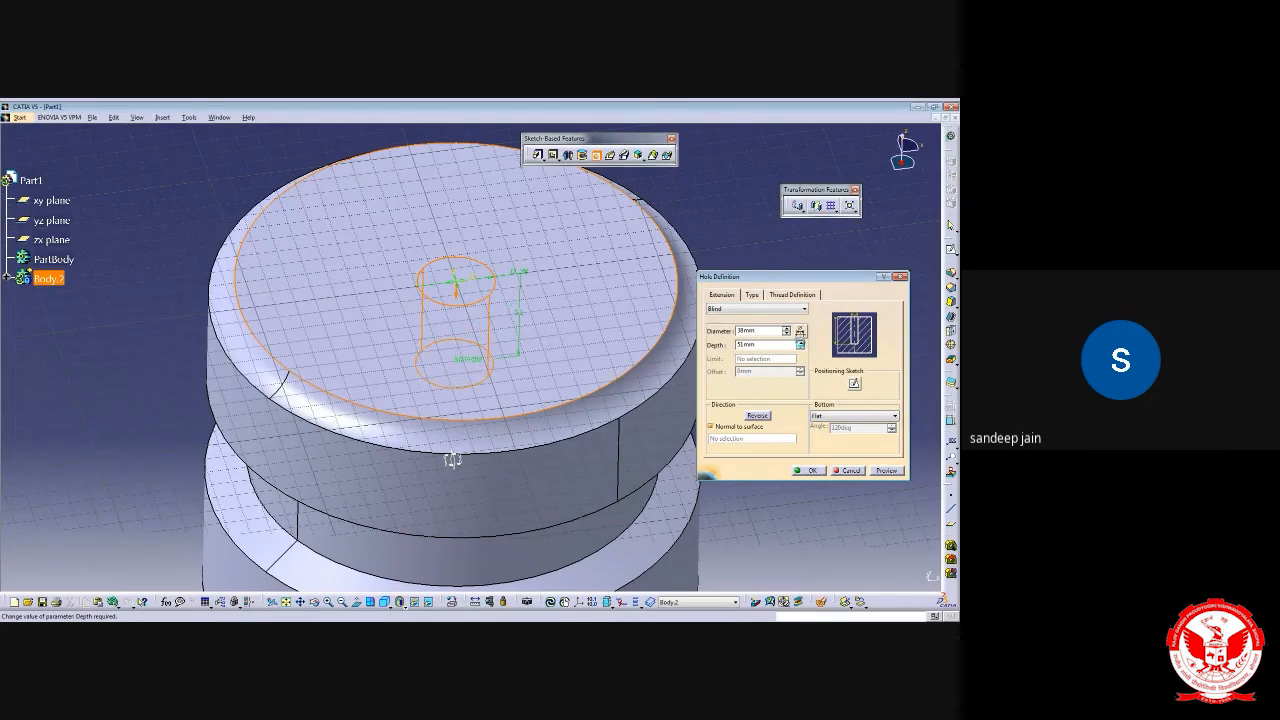
{"action": "middle_click_drag", "start_coordinate": [453, 460], "coordinate": [481, 303]}
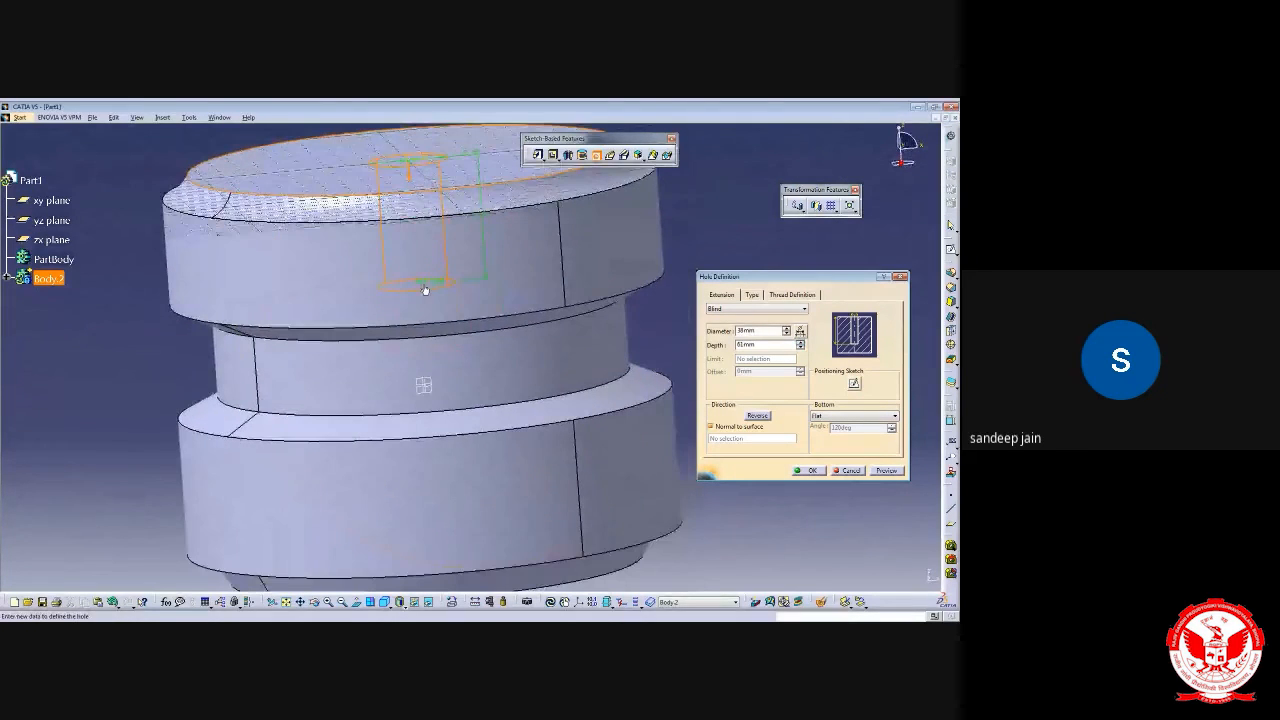
{"action": "left_click_drag", "start_coordinate": [426, 287], "coordinate": [433, 452]}
{"action": "left_click_drag", "start_coordinate": [436, 388], "coordinate": [437, 265]}
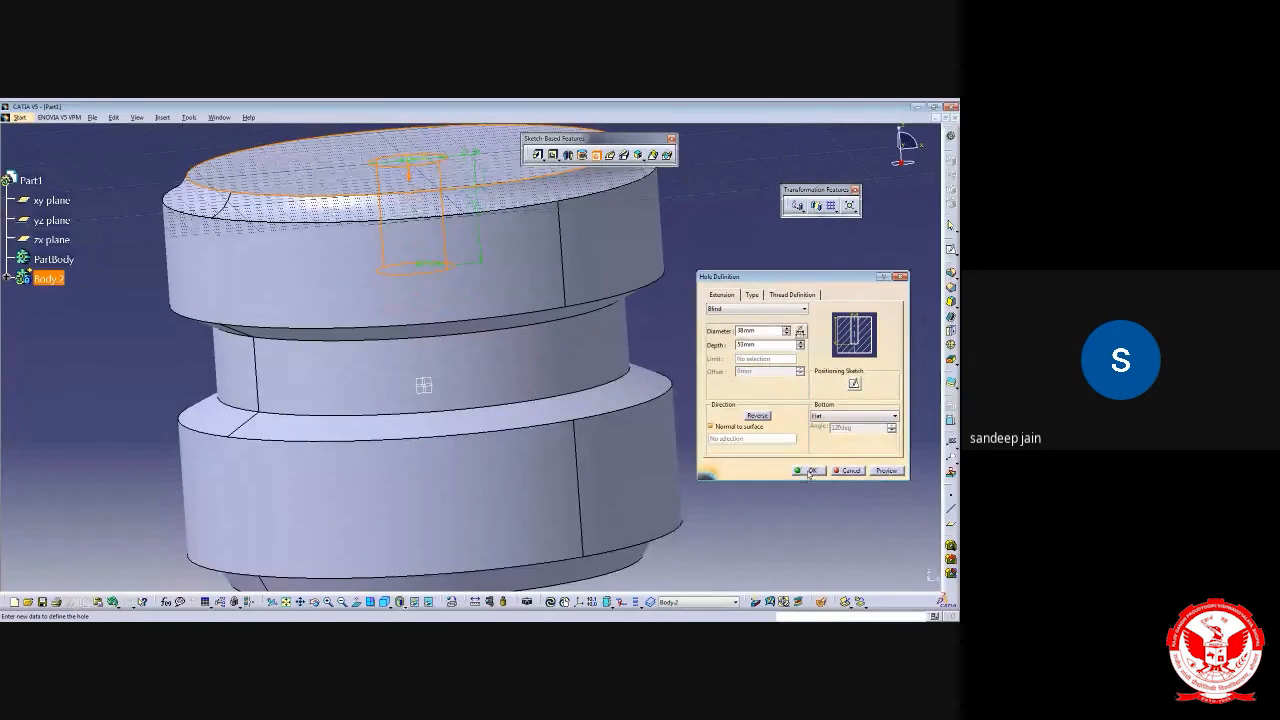
{"action": "left_click", "coordinate": [811, 470]}
{"action": "middle_click_drag", "start_coordinate": [465, 293], "coordinate": [474, 396]}
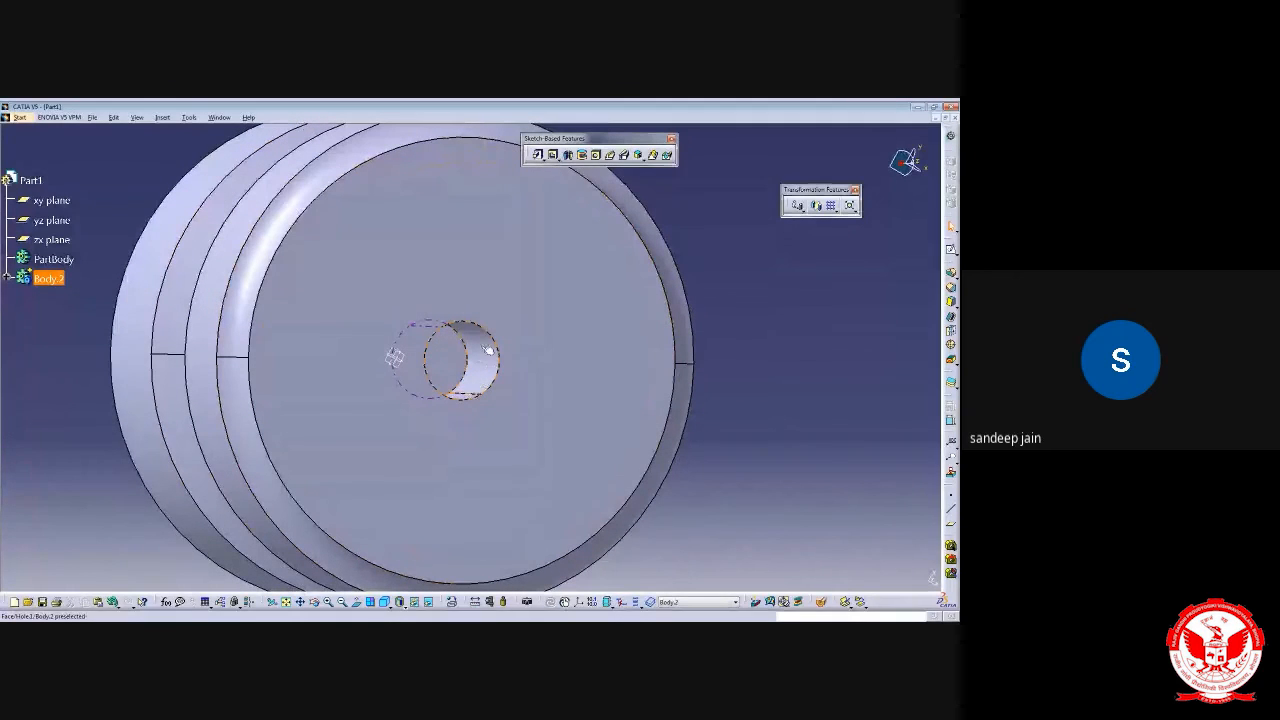
Reopen the hole's definition and change its extension to Up To Last
{"action": "left_click", "coordinate": [474, 396]}
{"action": "middle_click_drag", "start_coordinate": [471, 453], "coordinate": [750, 320]}
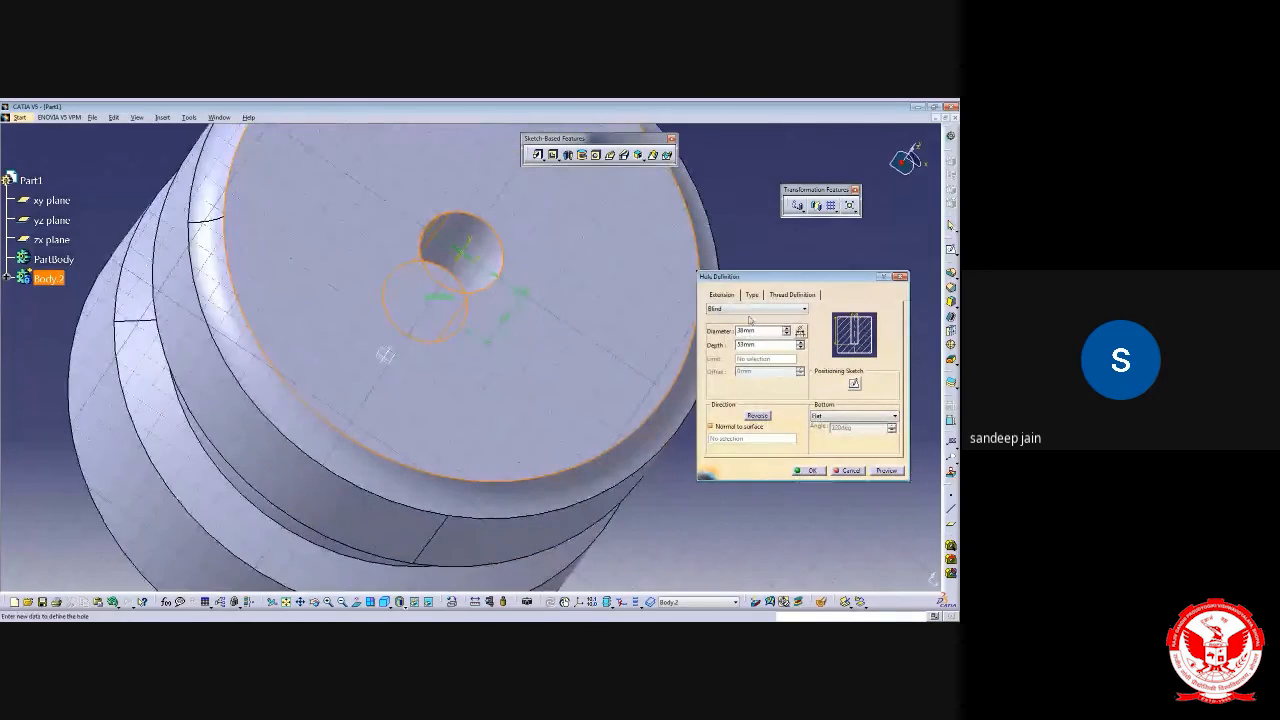
{"action": "left_click", "coordinate": [752, 311]}
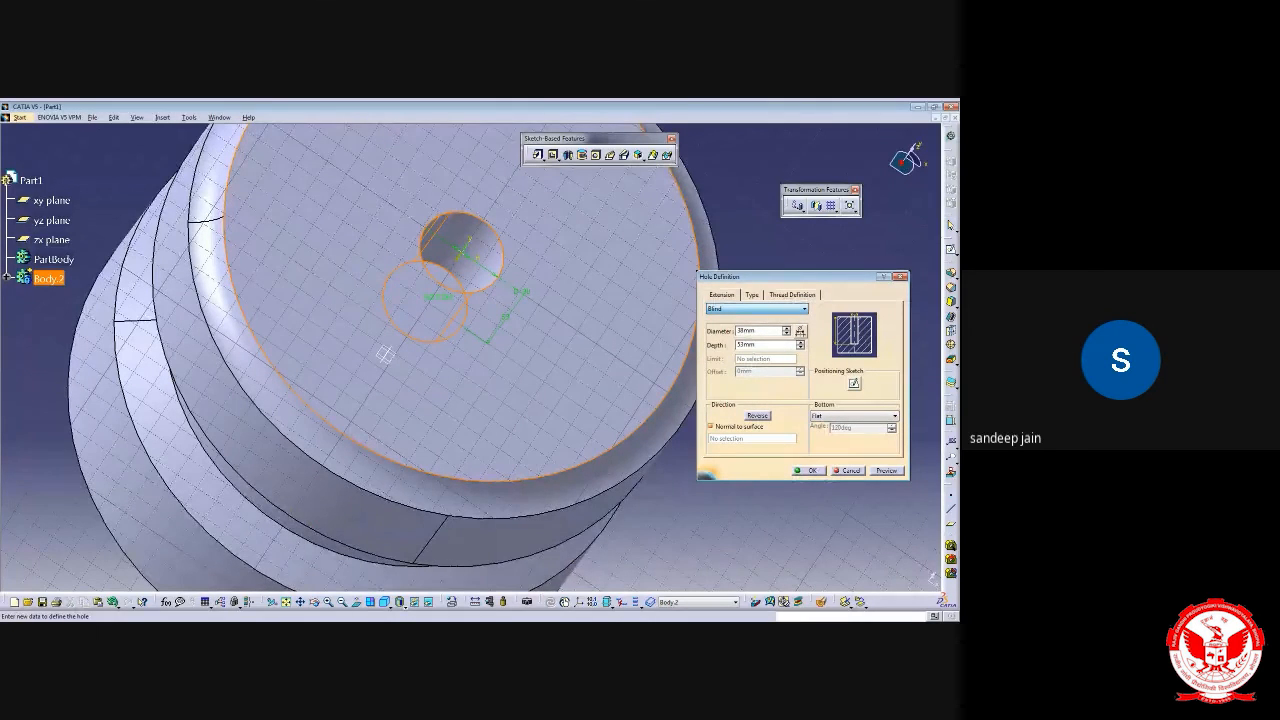
{"action": "left_click", "coordinate": [732, 337]}
{"action": "middle_click_drag", "start_coordinate": [660, 236], "coordinate": [374, 303]}
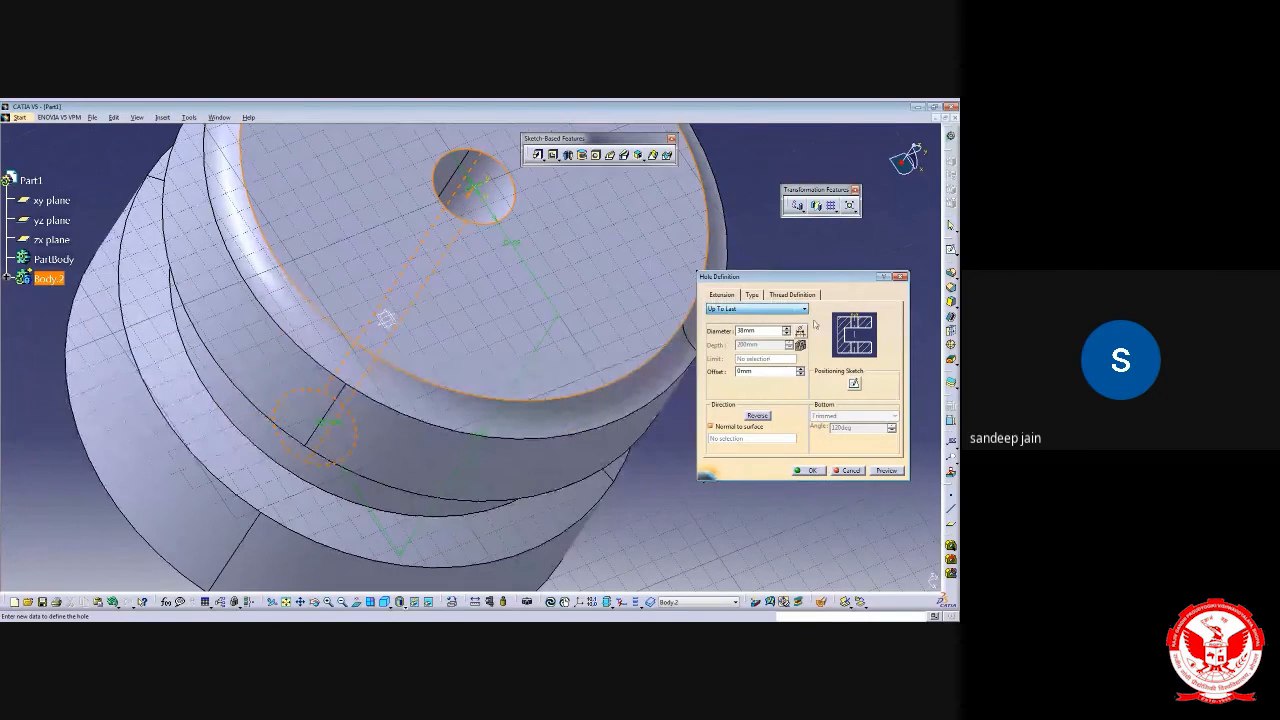
Return the hole to a Blind extension and shorten it so it ends about level with the groove's upper side
{"action": "left_click", "coordinate": [752, 295]}
{"action": "middle_click_drag", "start_coordinate": [489, 329], "coordinate": [361, 458]}
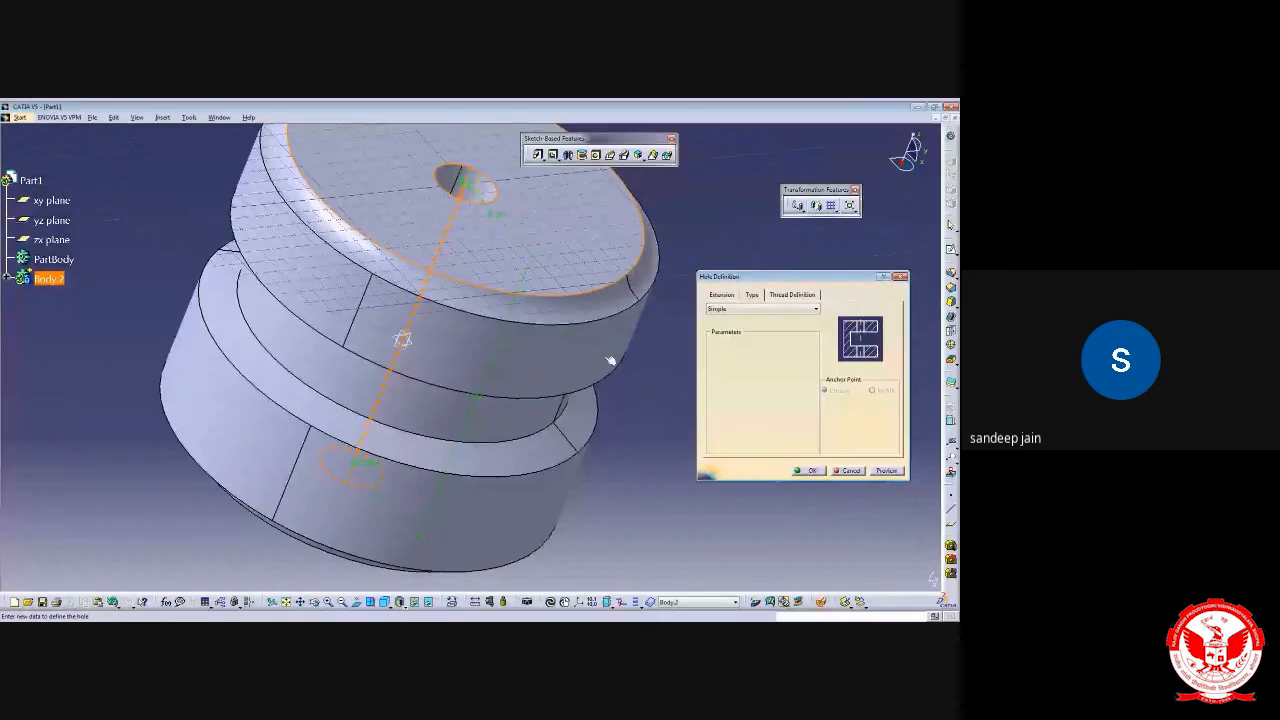
{"action": "middle_click_drag", "start_coordinate": [512, 262], "coordinate": [503, 271]}
{"action": "left_click", "coordinate": [731, 296]}
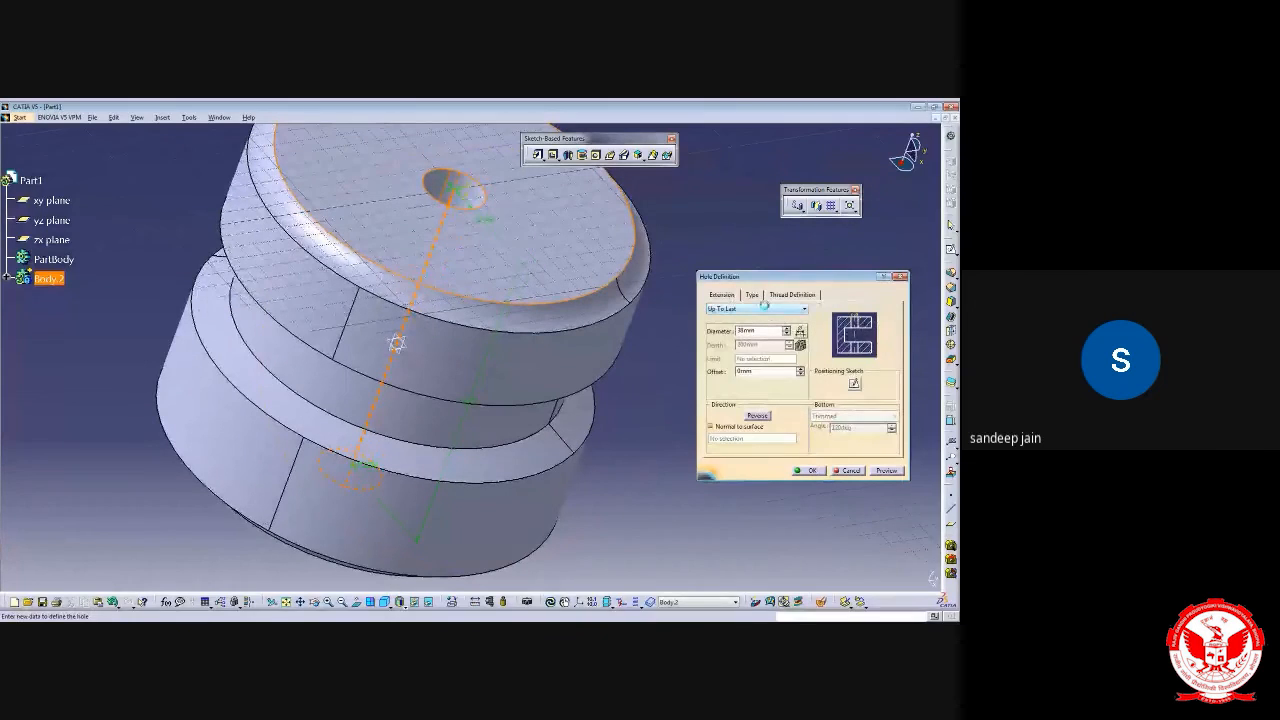
{"action": "left_click", "coordinate": [752, 294]}
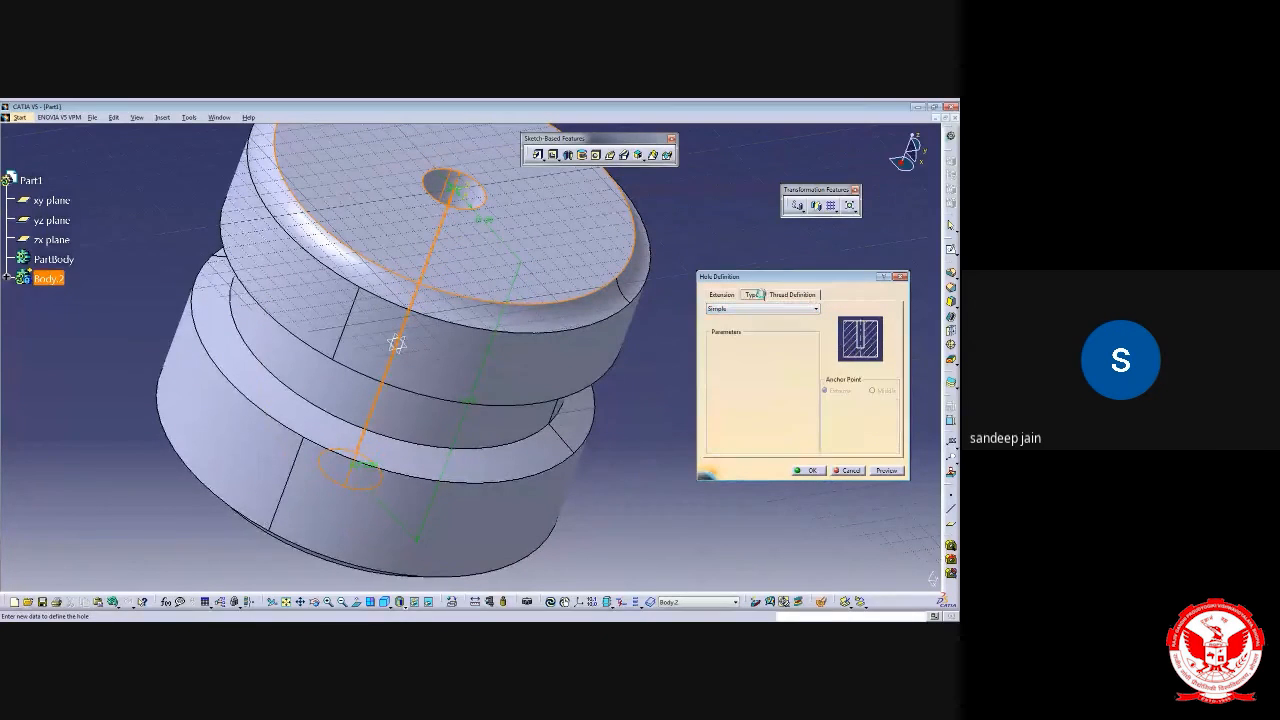
{"action": "middle_click_drag", "start_coordinate": [449, 337], "coordinate": [409, 437]}
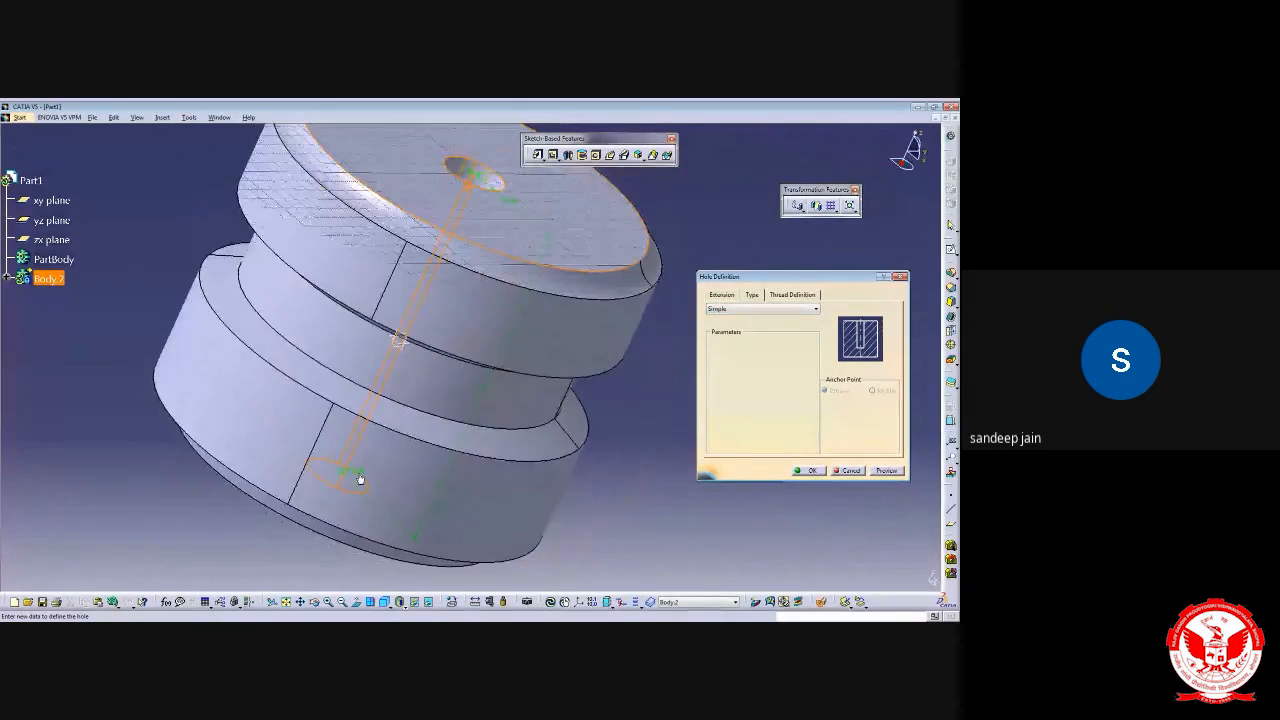
{"action": "left_click_drag", "start_coordinate": [395, 401], "coordinate": [442, 330]}
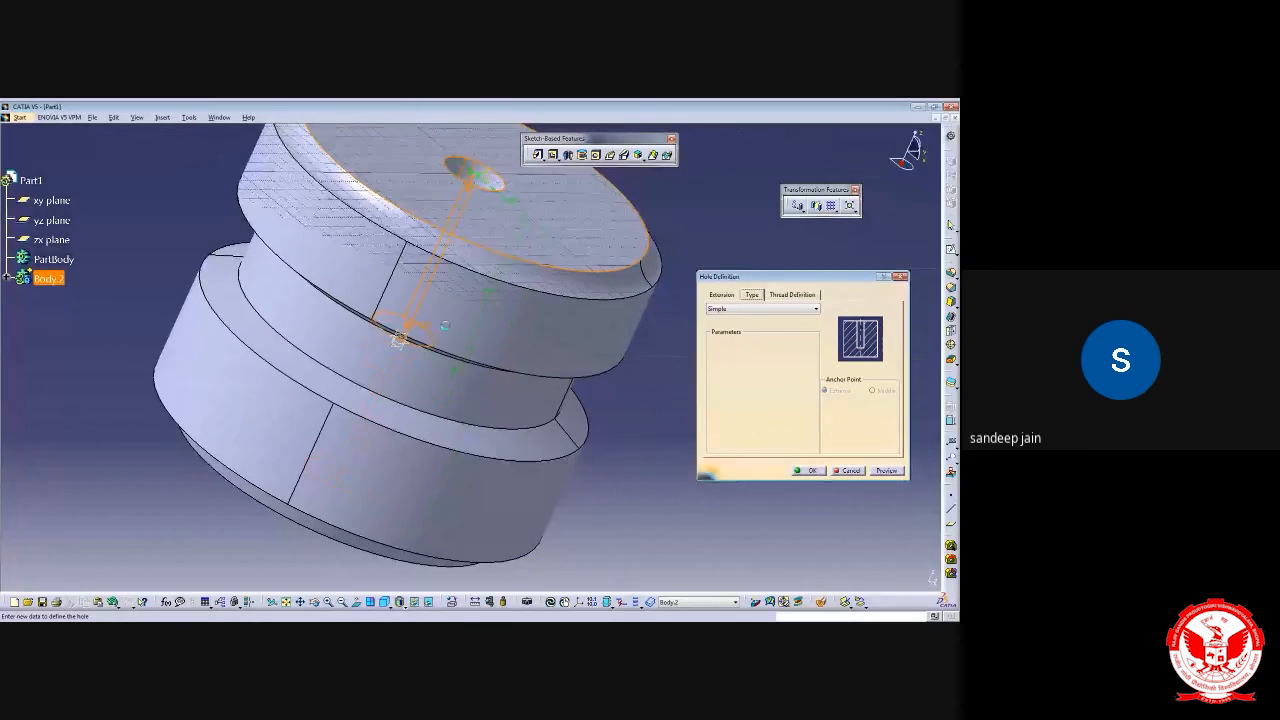
{"action": "middle_click_drag", "start_coordinate": [443, 306], "coordinate": [438, 368]}
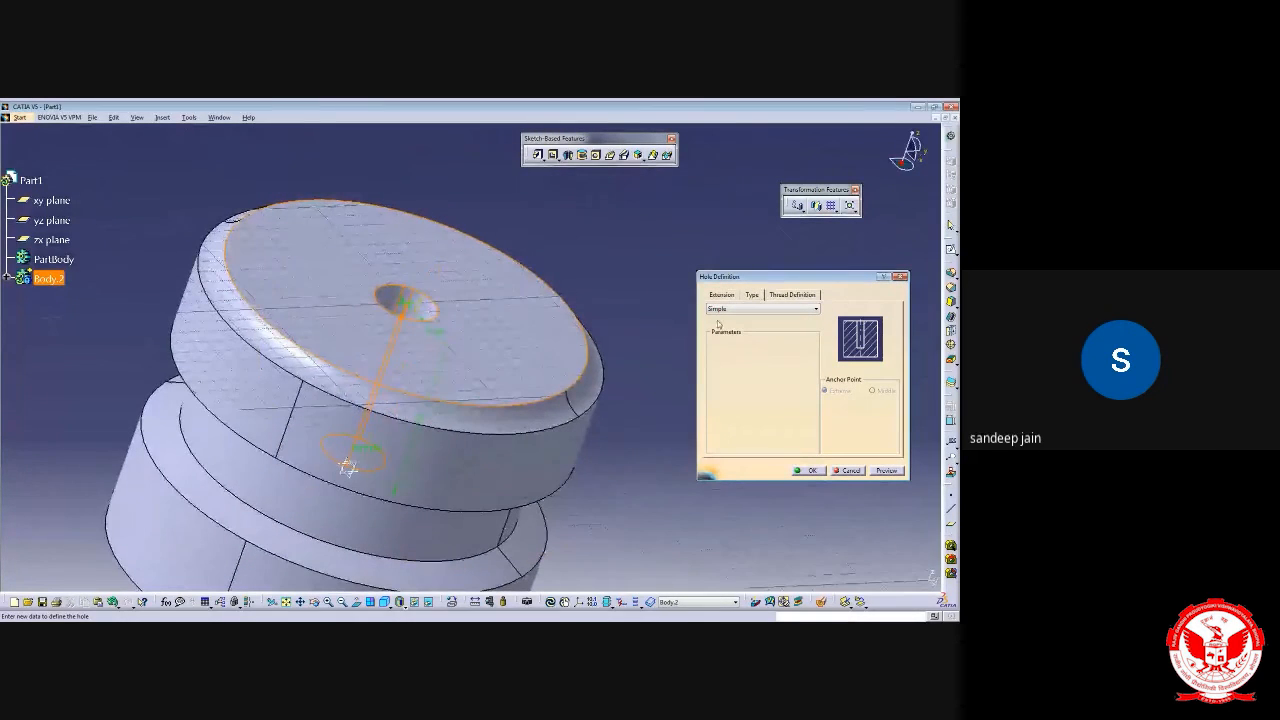
Change the hole type to Tapered with a 20 deg angle and bottom anchor point, and preview the cut
{"action": "left_click", "coordinate": [786, 311]}
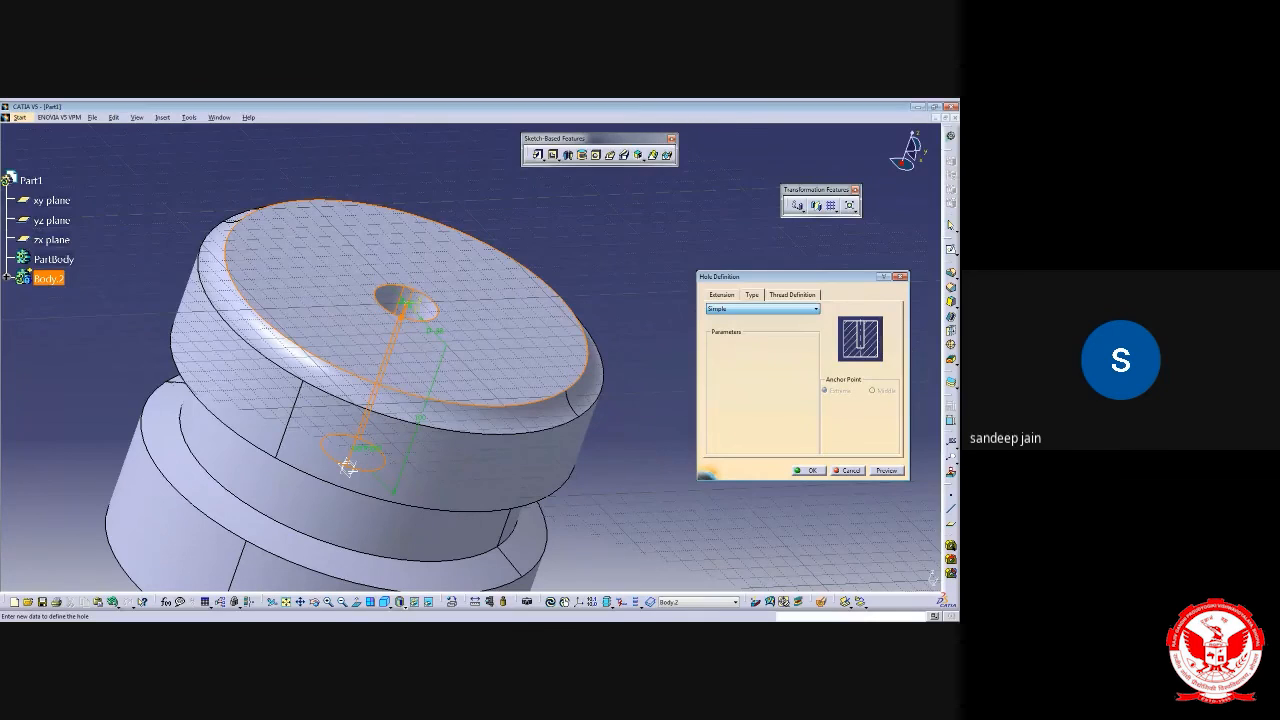
{"action": "left_click", "coordinate": [750, 325]}
{"action": "middle_click_drag", "start_coordinate": [474, 311], "coordinate": [428, 343]}
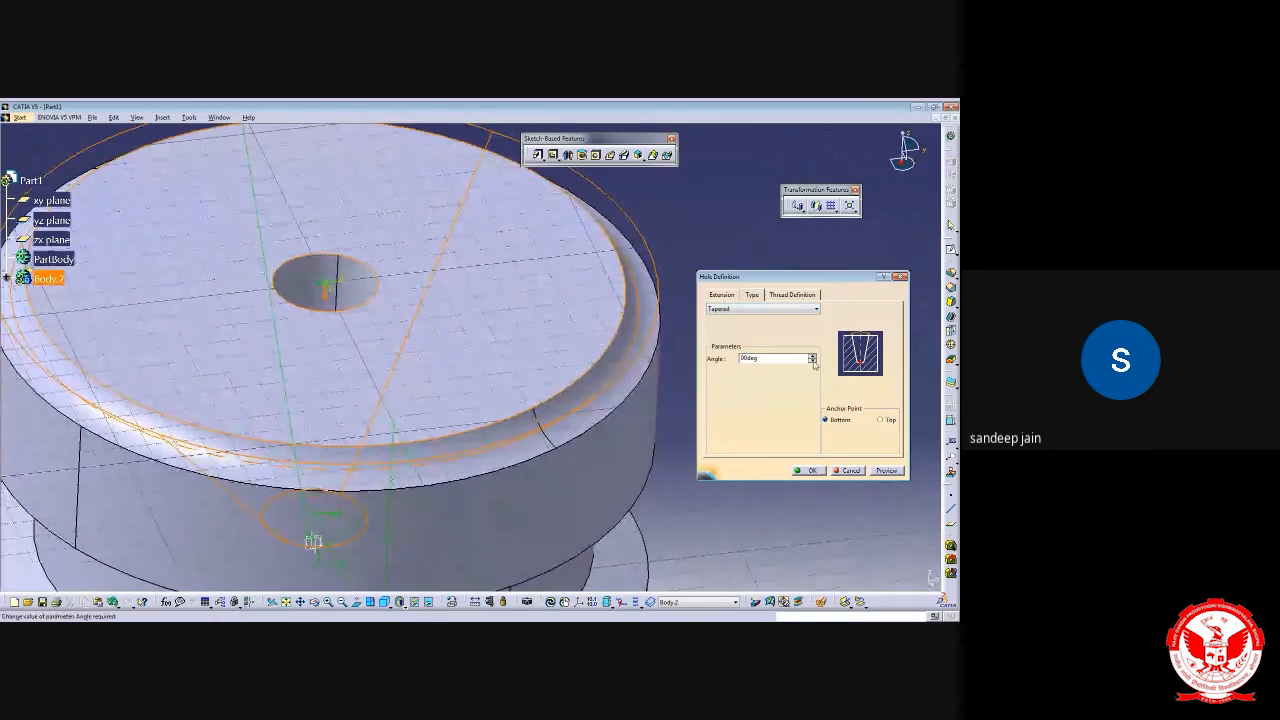
{"action": "left_click", "coordinate": [813, 361]}
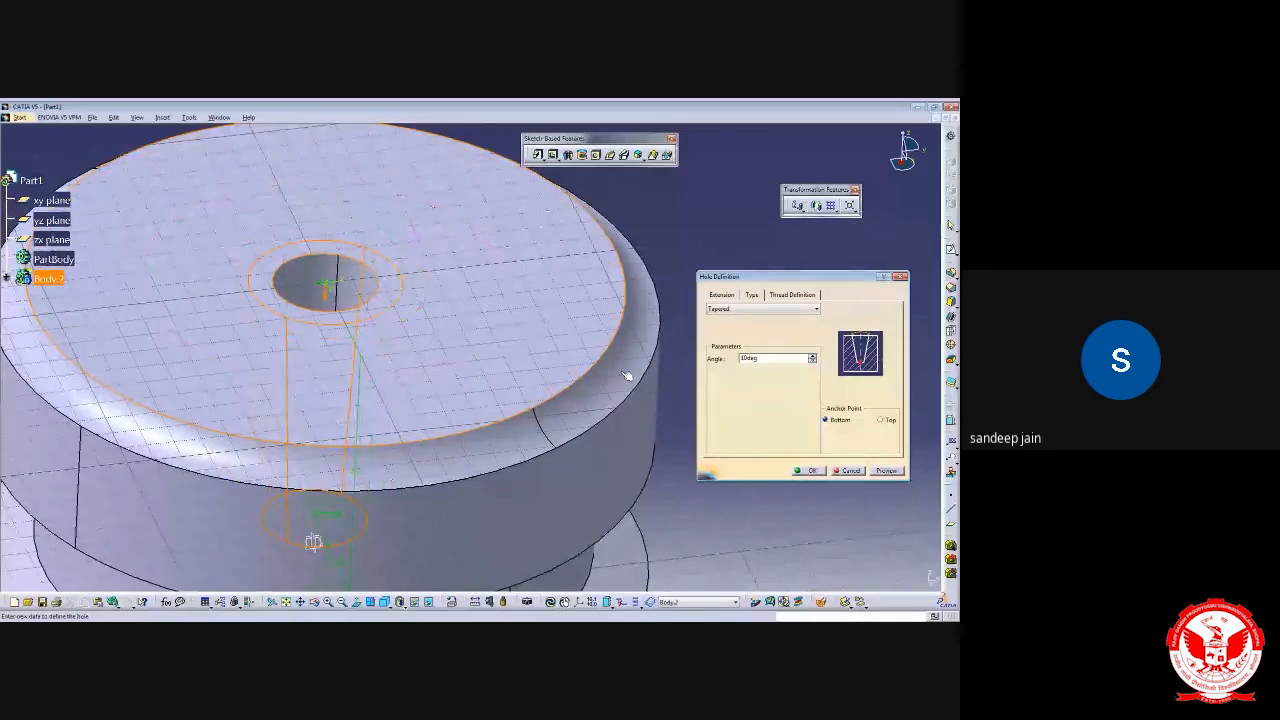
{"action": "middle_click_drag", "start_coordinate": [478, 343], "coordinate": [457, 366]}
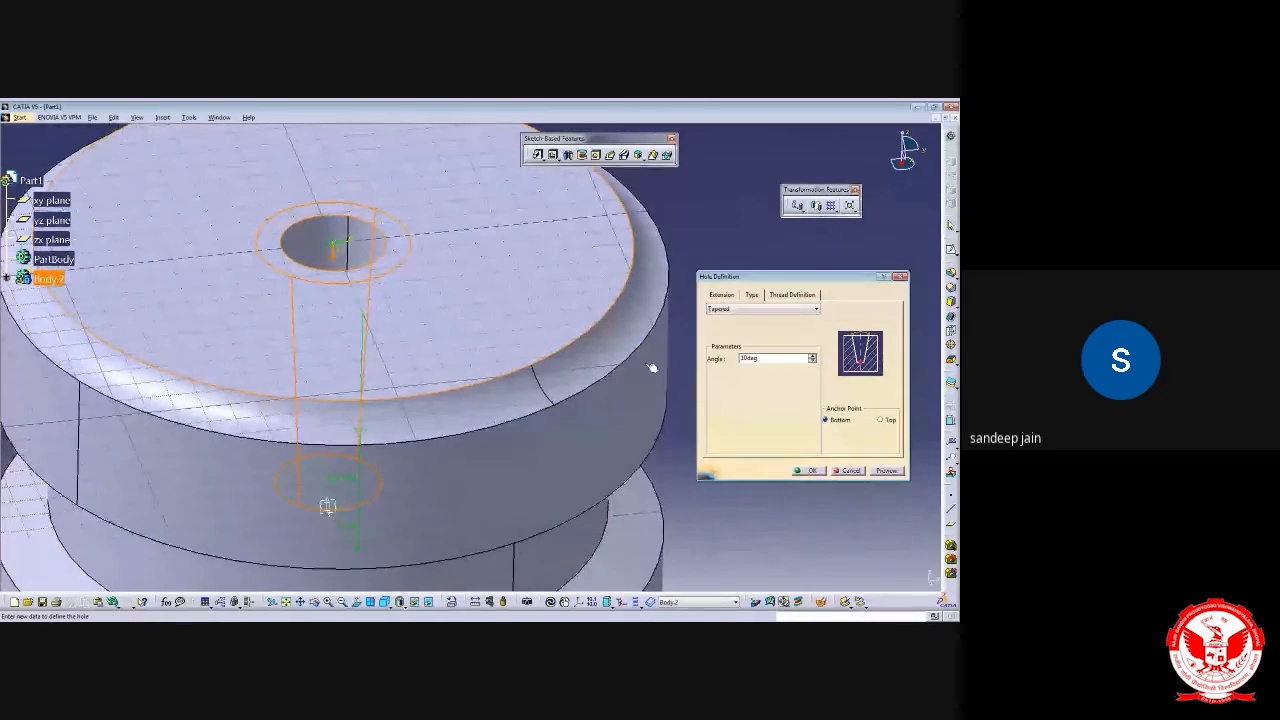
{"action": "left_click", "coordinate": [812, 355]}
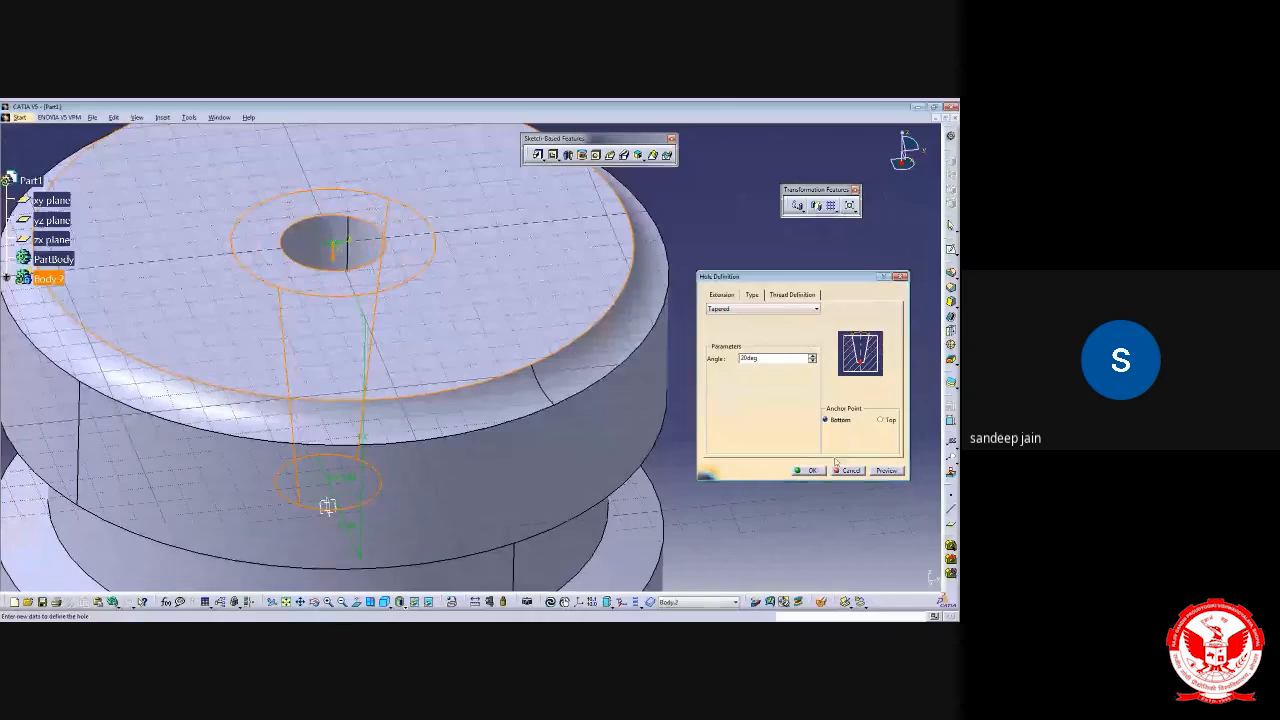
{"action": "left_click", "coordinate": [875, 471]}
{"action": "middle_click_drag", "start_coordinate": [375, 248], "coordinate": [449, 403]}
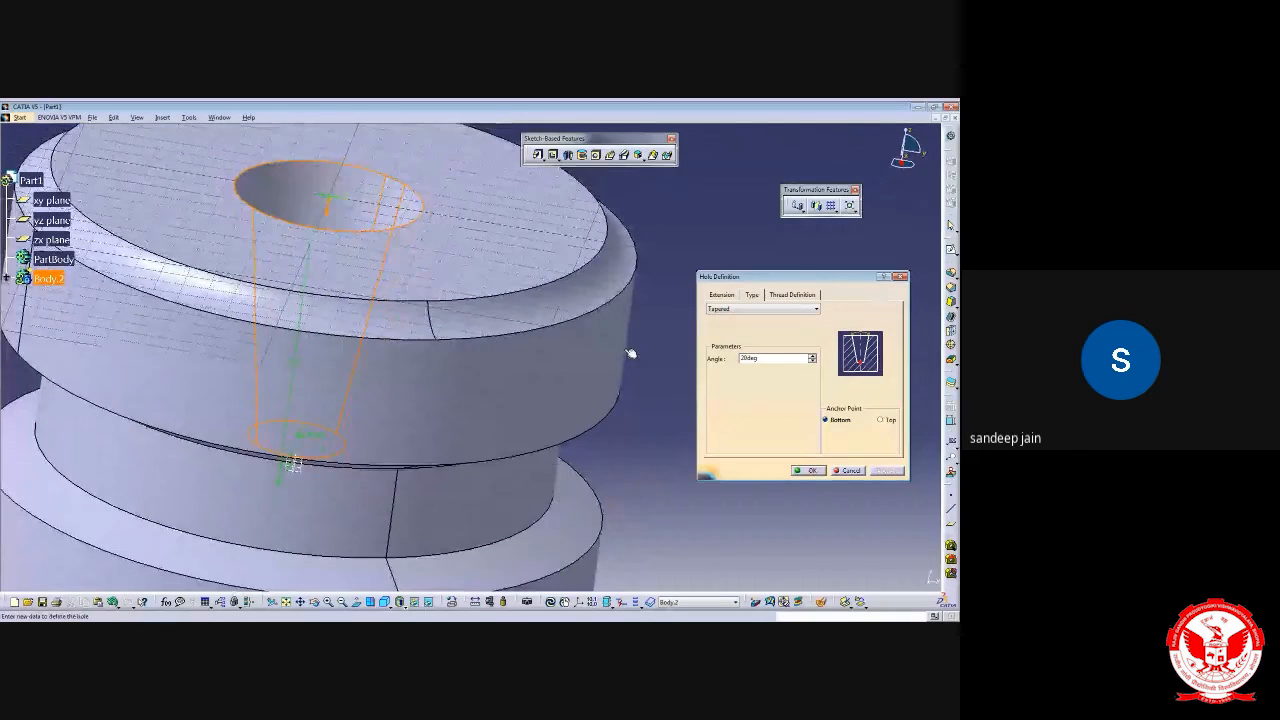
{"action": "middle_click_drag", "start_coordinate": [403, 334], "coordinate": [418, 427]}
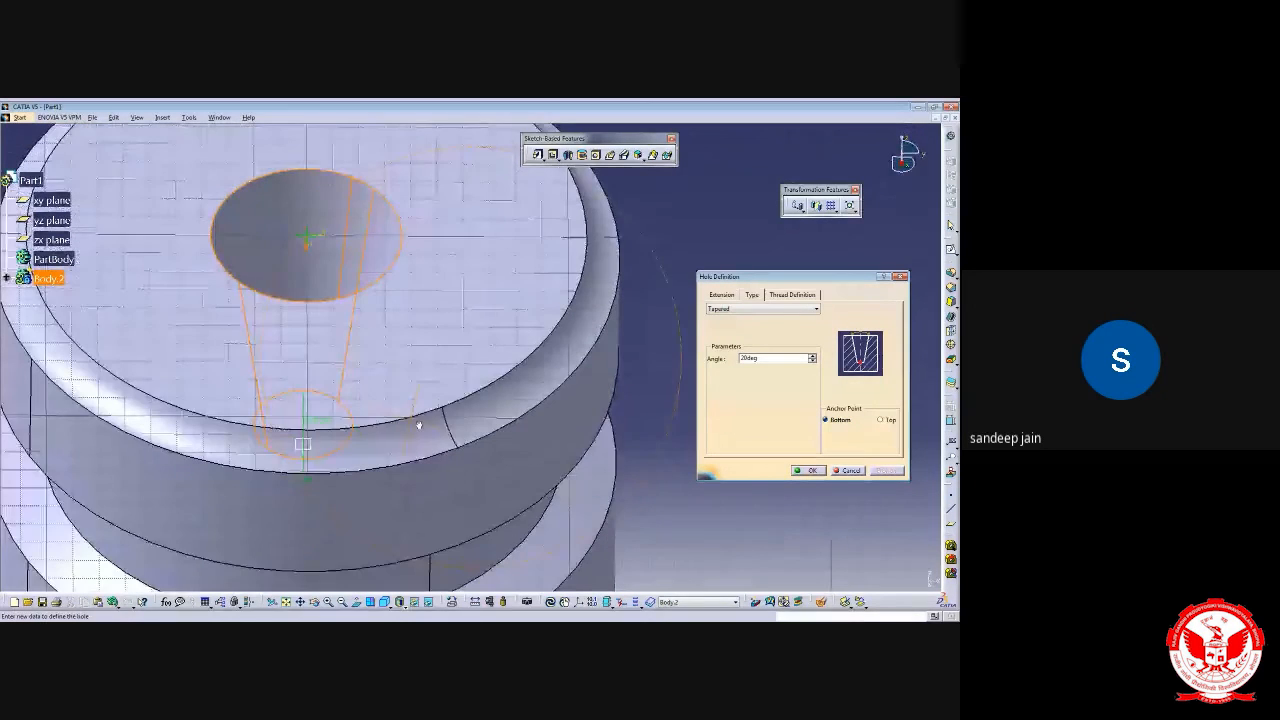
Change the hole type to Counterbored with a 56 mm counterbore diameter, preview it and apply the change
{"action": "left_click", "coordinate": [766, 309]}
{"action": "left_click", "coordinate": [768, 335]}
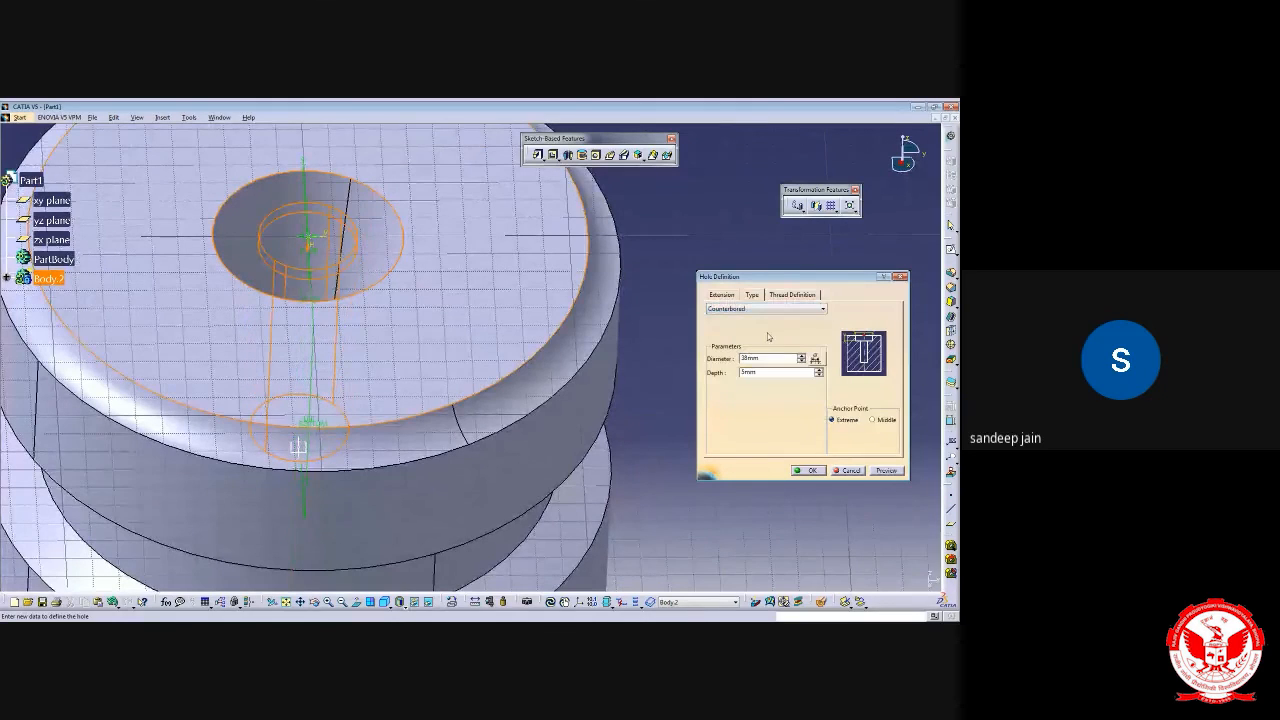
{"action": "mouse_move", "coordinate": [374, 354]}
{"action": "middle_mouse_down"}
{"action": "mouse_move", "coordinate": [391, 363]}
{"action": "mouse_move", "coordinate": [360, 385]}
{"action": "mouse_move", "coordinate": [385, 349]}
{"action": "middle_mouse_up"}
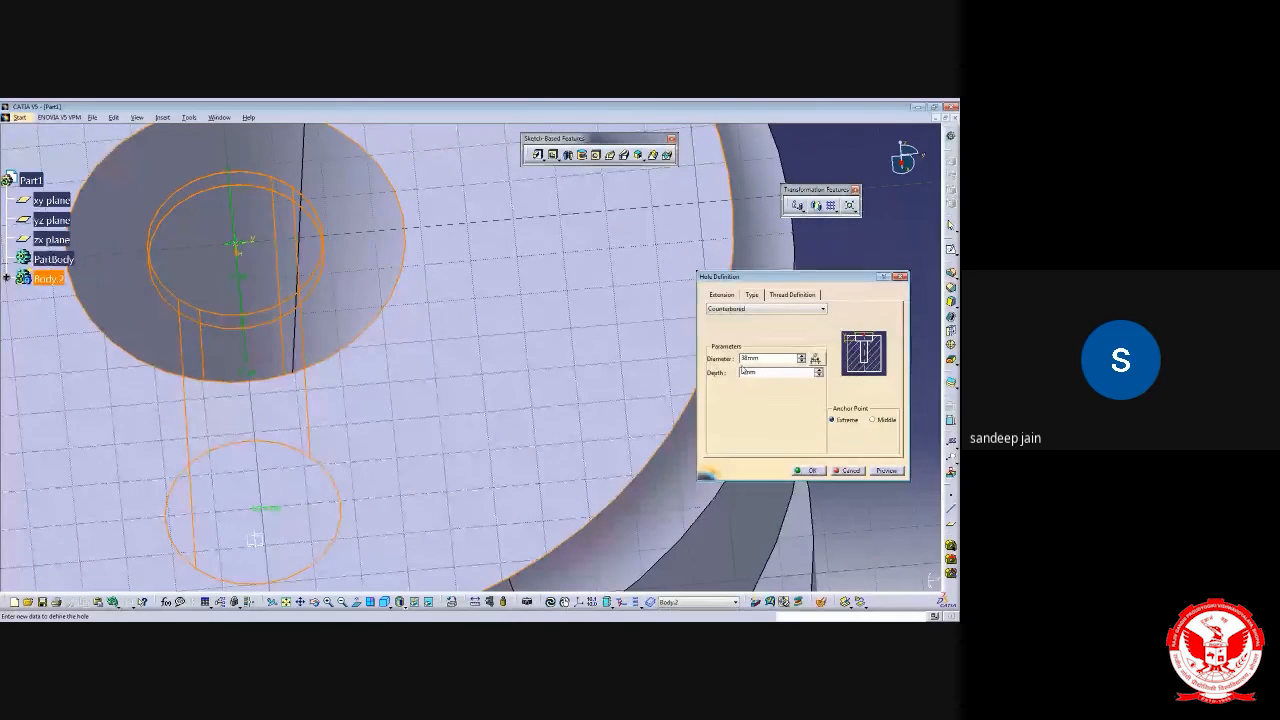
{"action": "middle_click_drag", "start_coordinate": [383, 345], "coordinate": [597, 380]}
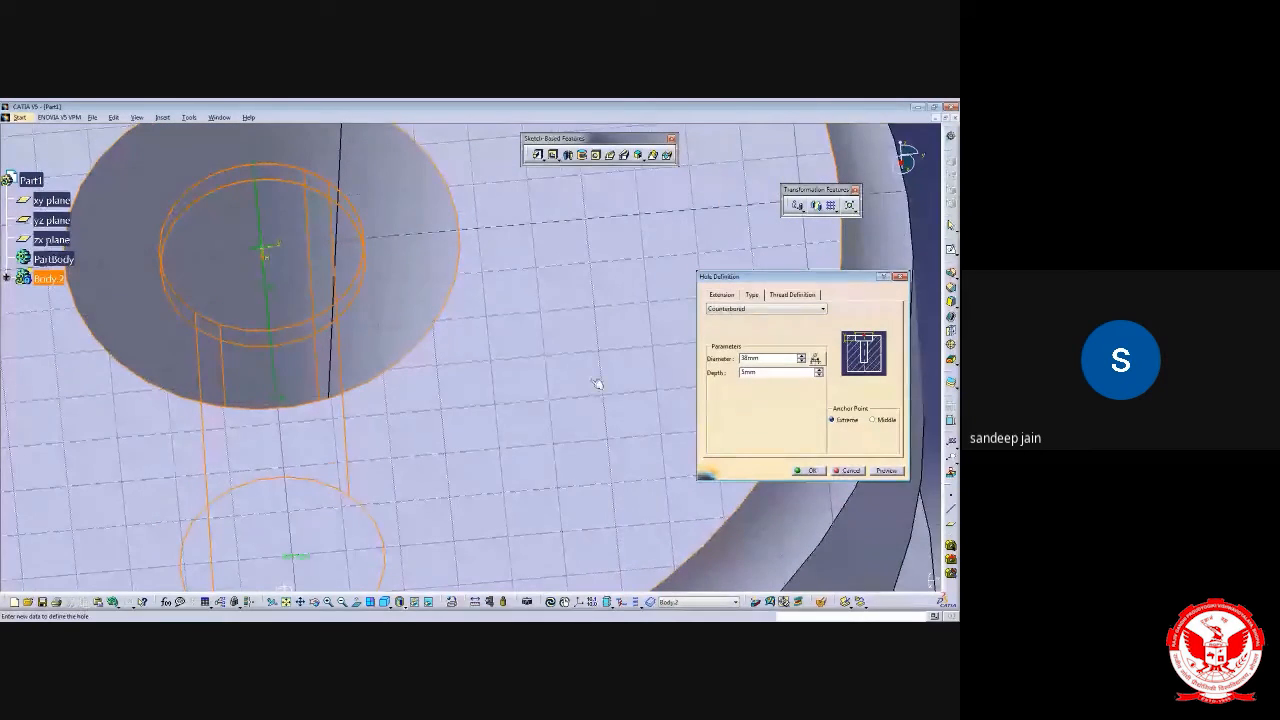
{"action": "left_click", "coordinate": [801, 356]}
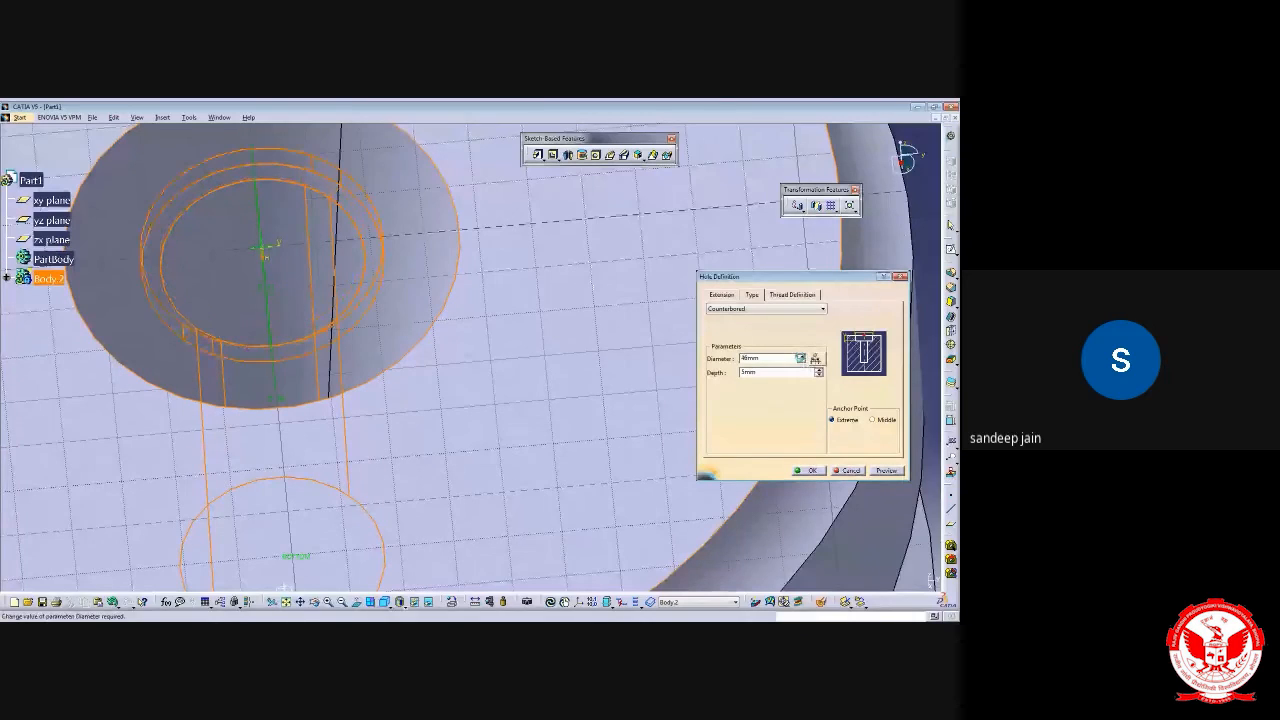
{"action": "left_click", "coordinate": [801, 356]}
{"action": "left_click", "coordinate": [801, 356]}
{"action": "left_click", "coordinate": [801, 356]}
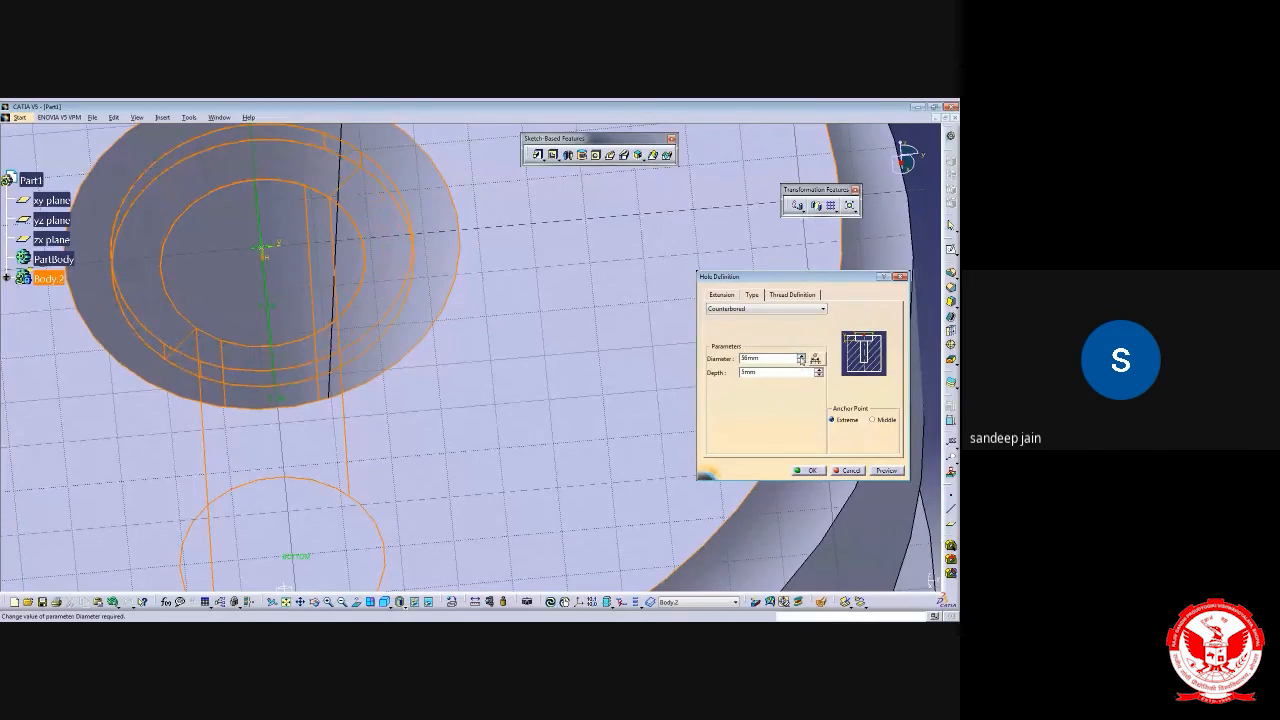
{"action": "left_click", "coordinate": [886, 470]}
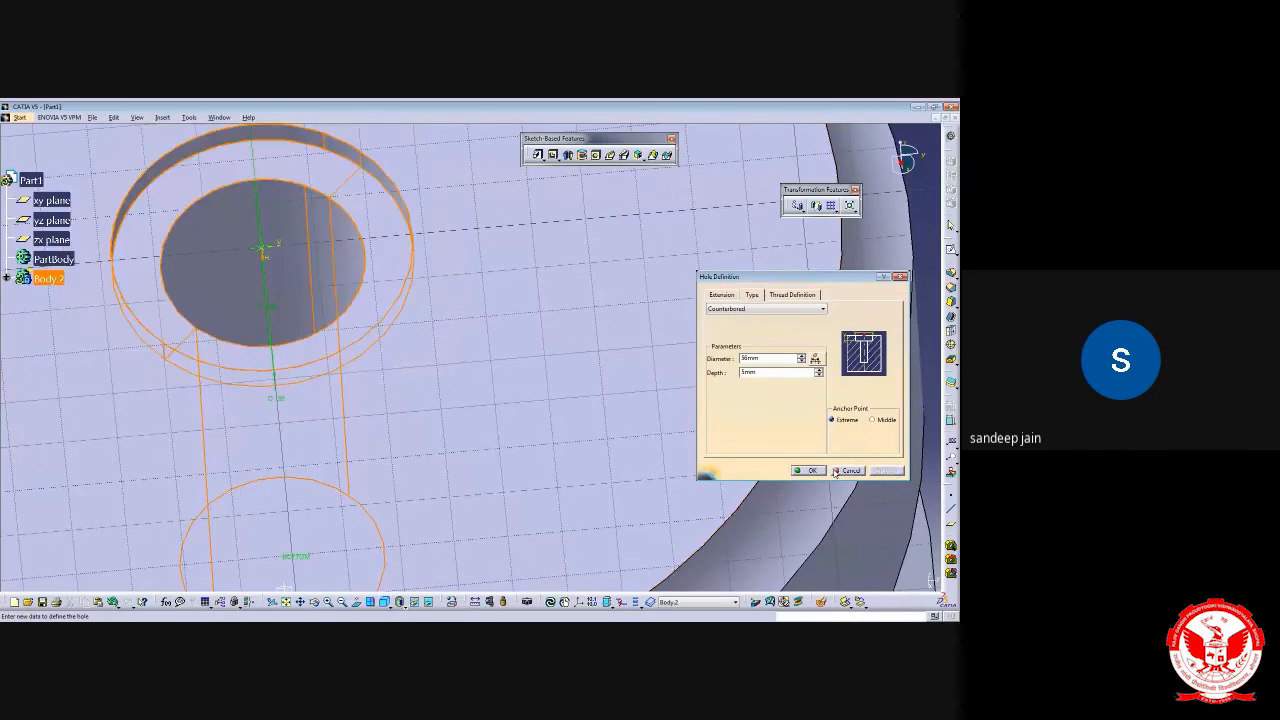
{"action": "left_click", "coordinate": [811, 471]}
Reopen the counterbored hole's definition, set the blind depth to 122 mm and preview the result
{"action": "middle_click_drag", "start_coordinate": [320, 380], "coordinate": [371, 214]}
{"action": "double_click", "coordinate": [371, 214]}
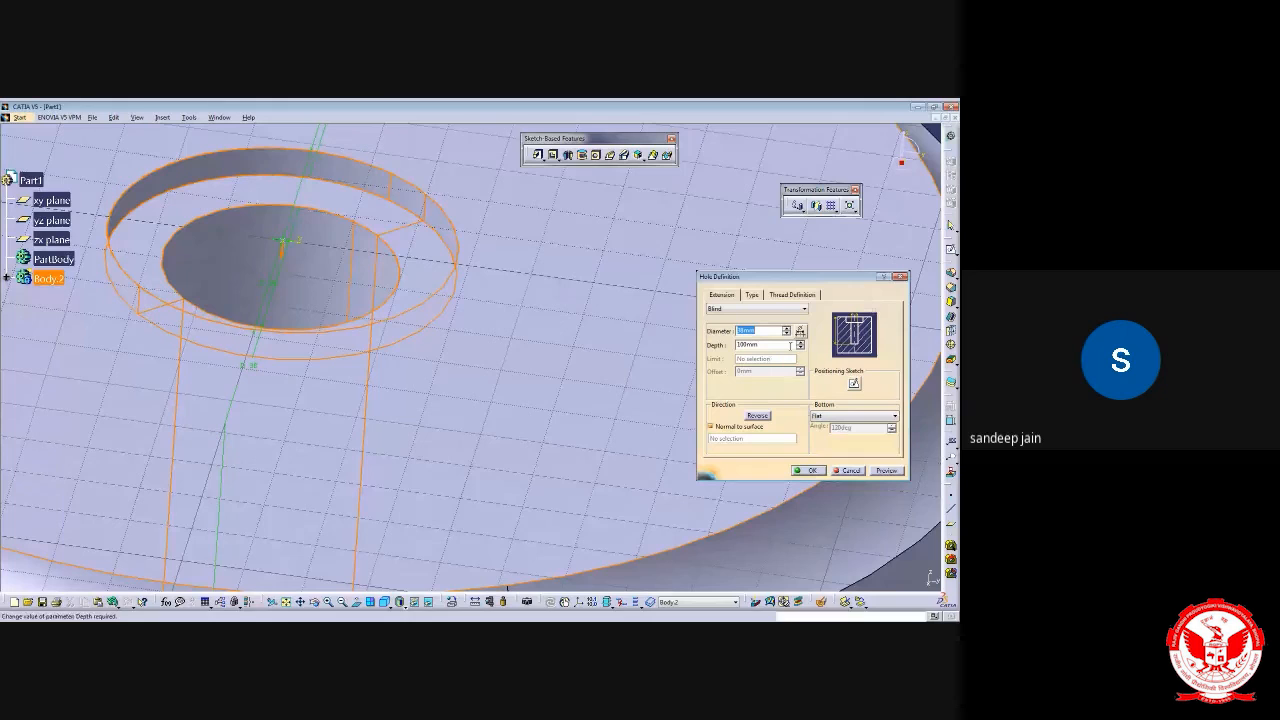
{"action": "left_click", "coordinate": [799, 343]}
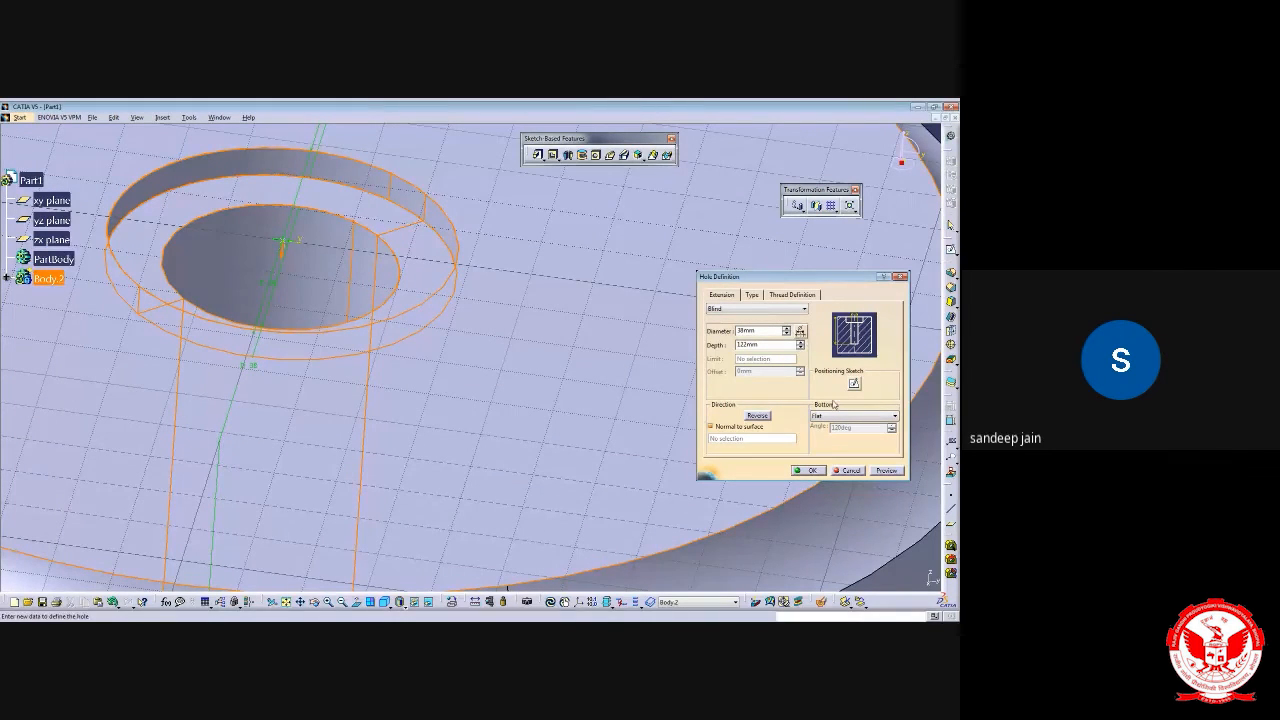
{"action": "left_click", "coordinate": [885, 471]}
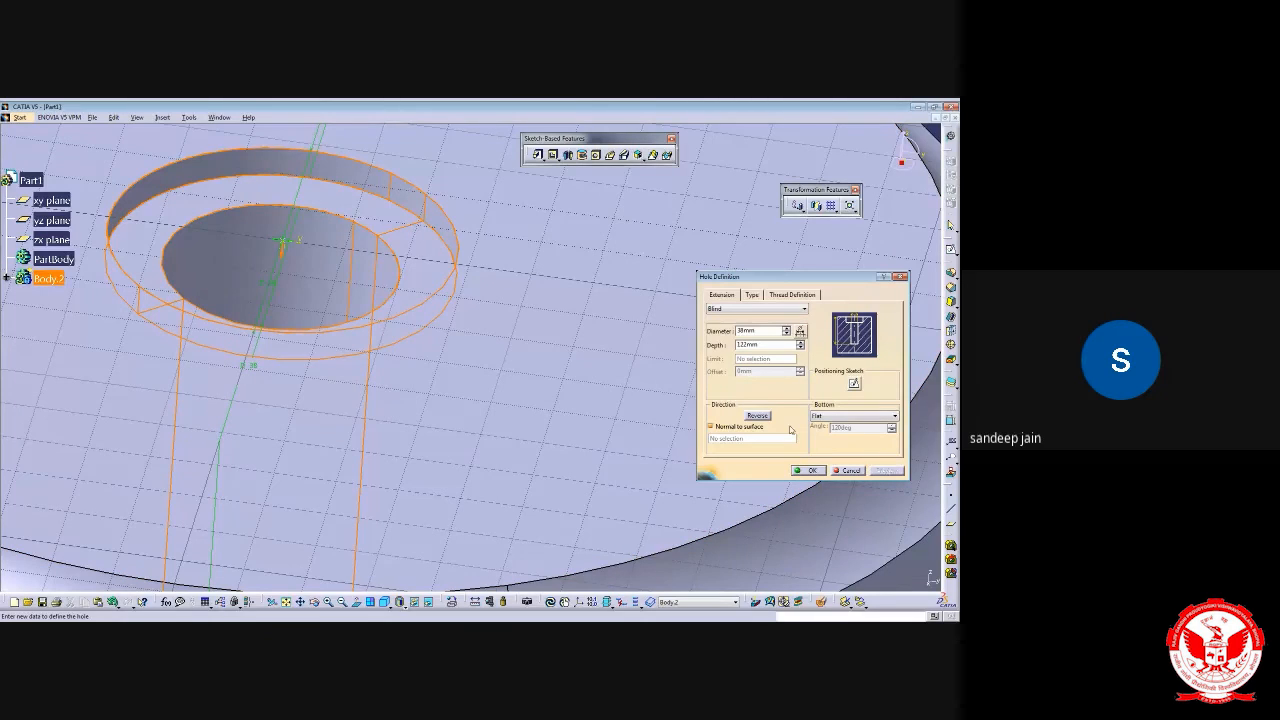
Set the counterbore's depth to 15 mm and apply the hole definition
{"action": "left_click", "coordinate": [752, 295]}
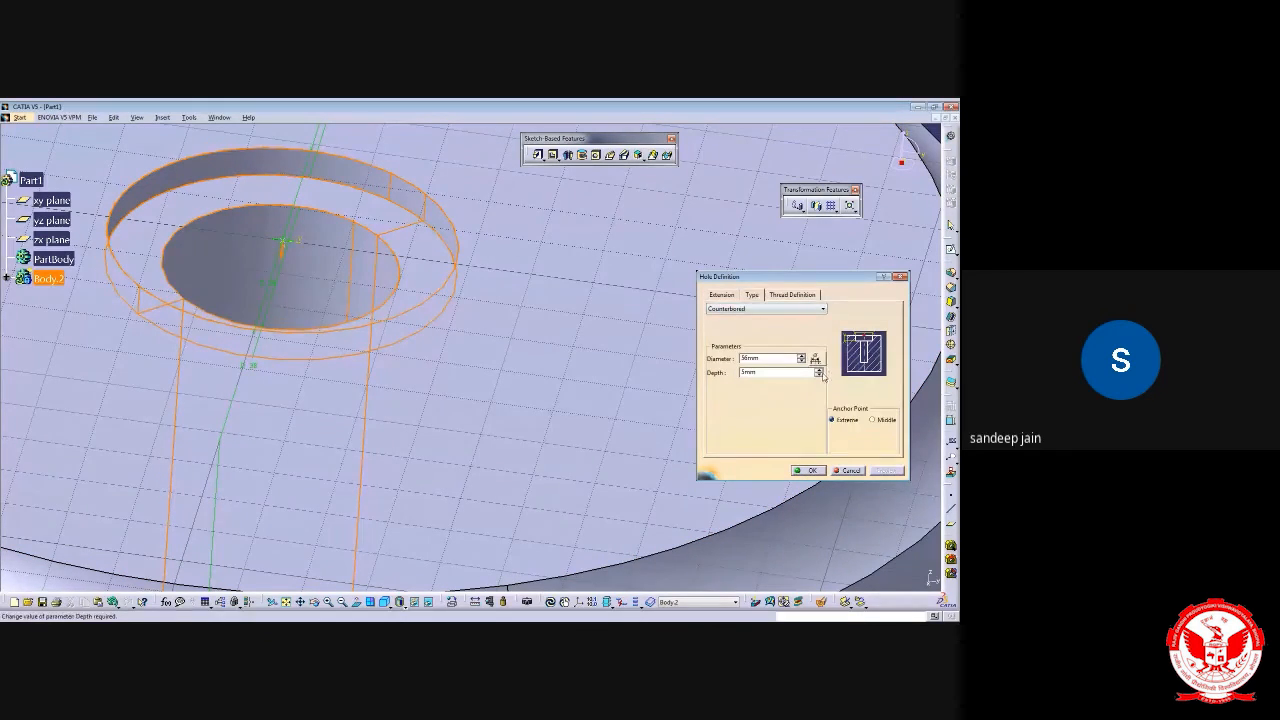
{"action": "left_click", "coordinate": [819, 370]}
{"action": "left_click", "coordinate": [819, 370]}
{"action": "left_click", "coordinate": [819, 370]}
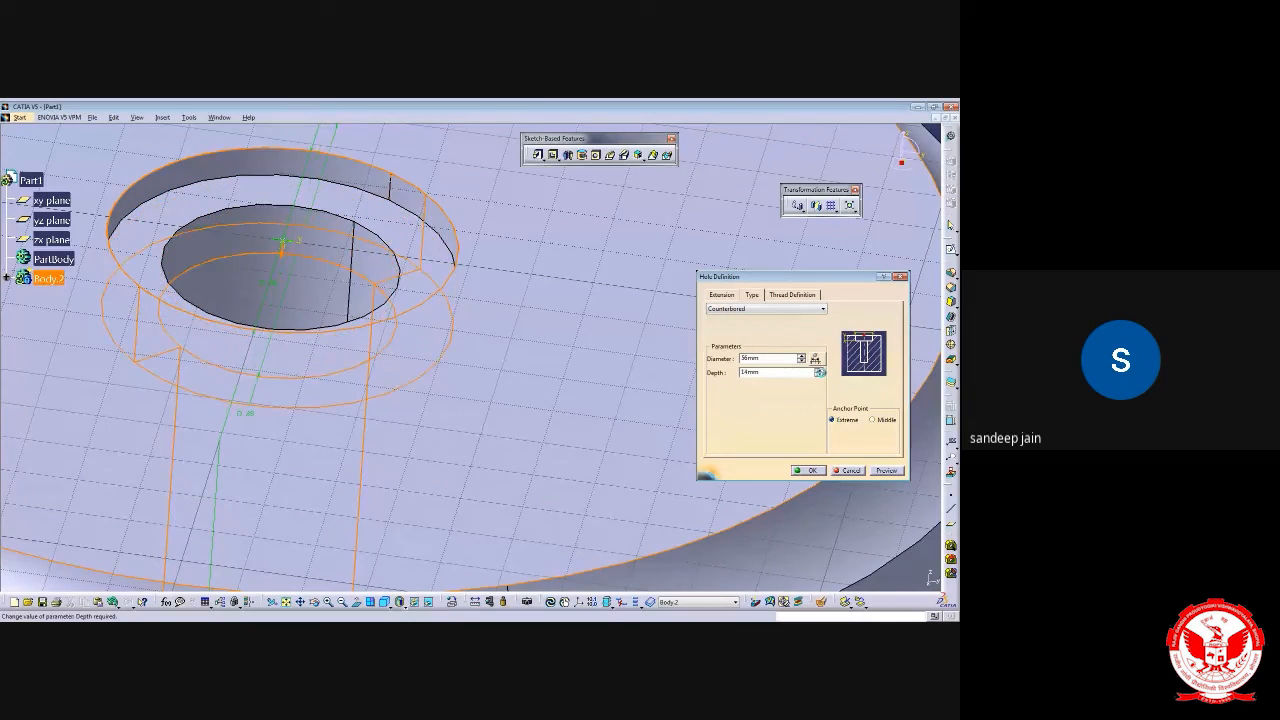
{"action": "left_click", "coordinate": [810, 469]}
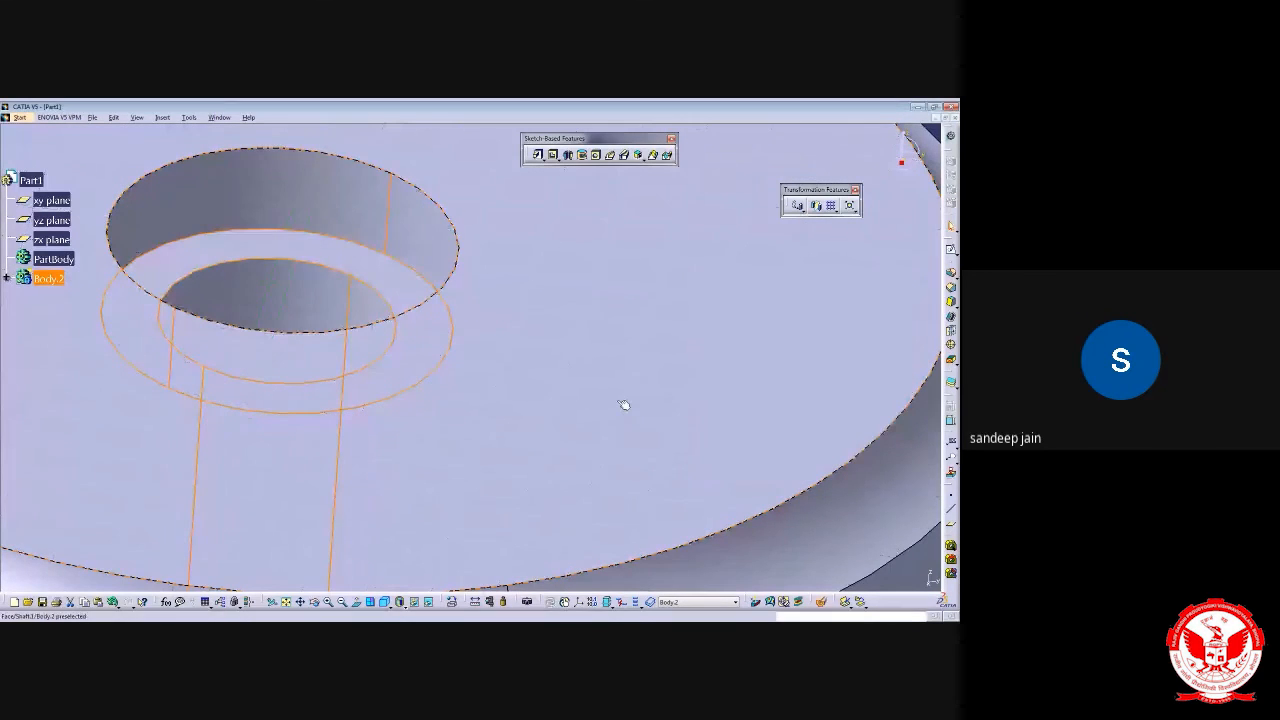
Reopen the hole's definition, change its type to Countersunk in Depth & Angle mode, and preview the cut
{"action": "middle_click_drag", "start_coordinate": [623, 405], "coordinate": [417, 345]}
{"action": "double_click", "coordinate": [409, 289]}
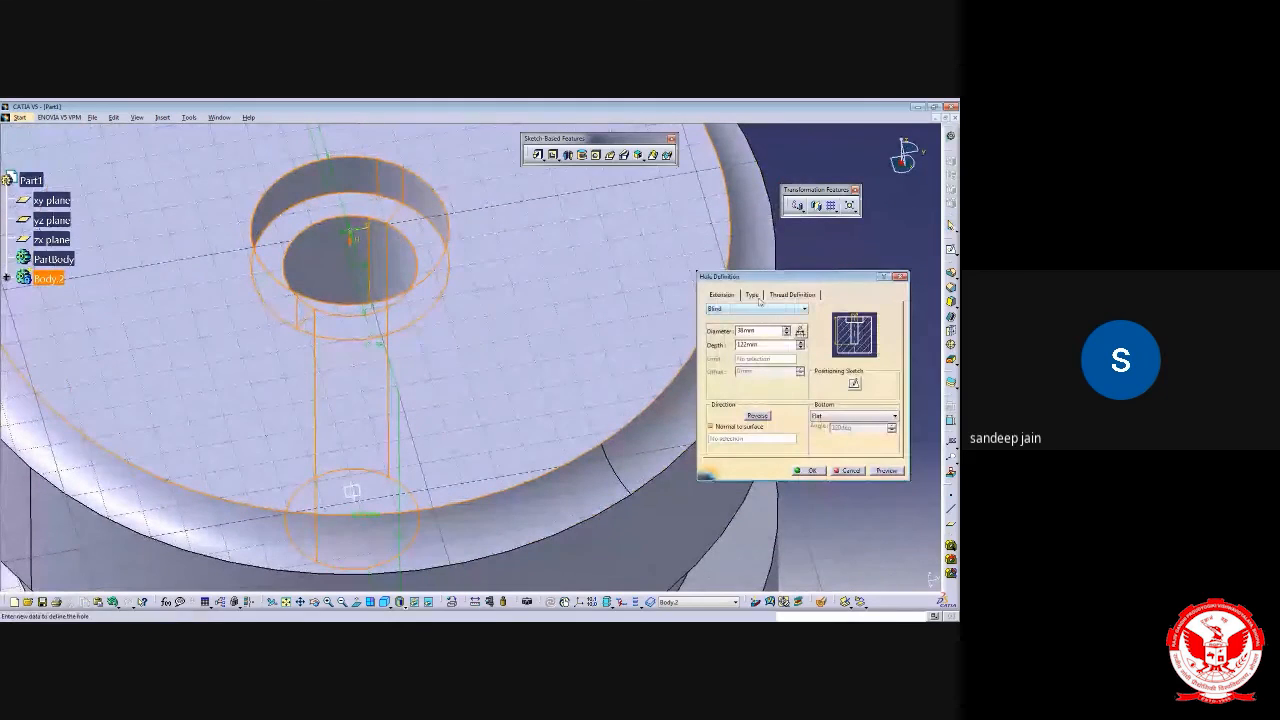
{"action": "left_click", "coordinate": [751, 294]}
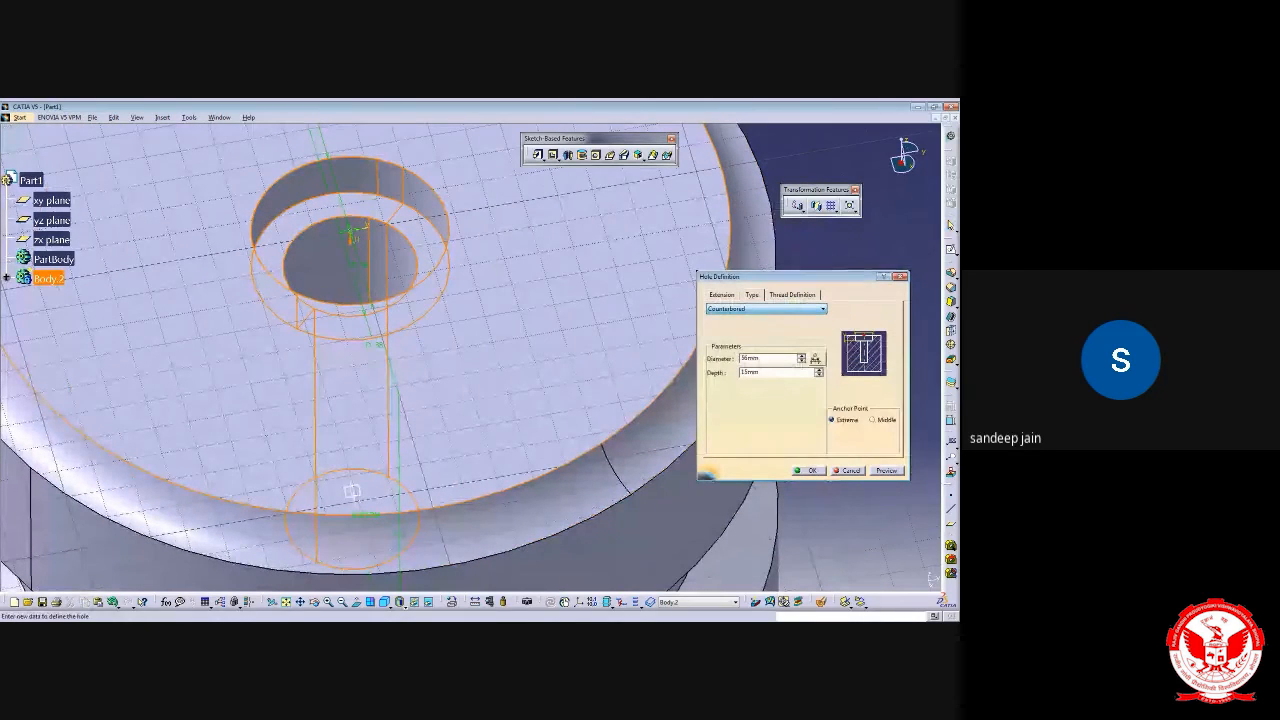
{"action": "left_click", "coordinate": [770, 346]}
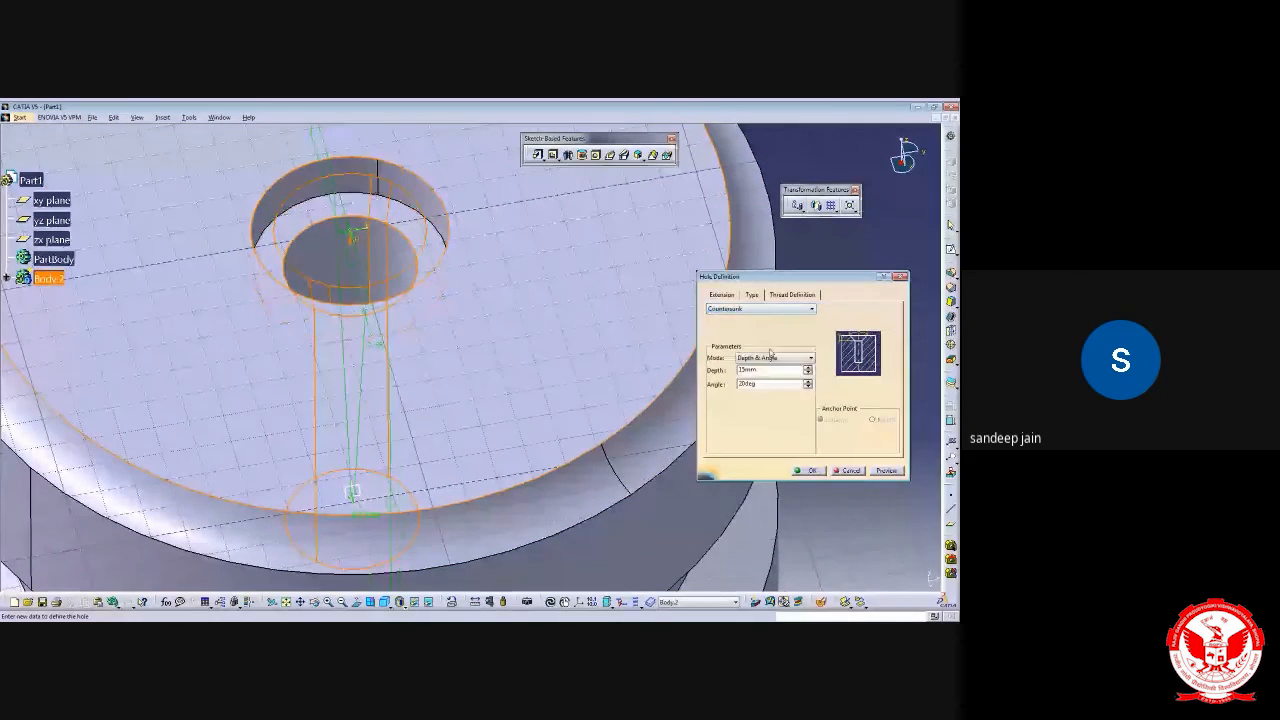
{"action": "middle_click_drag", "start_coordinate": [596, 334], "coordinate": [495, 405]}
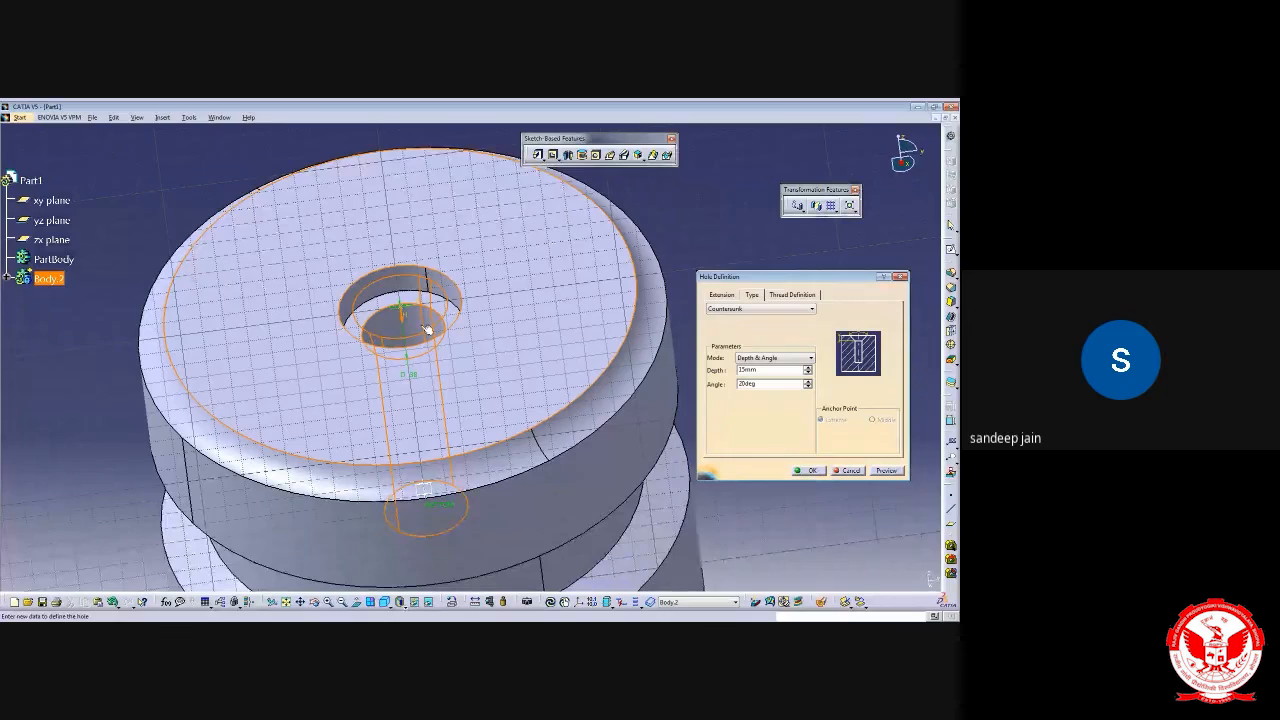
{"action": "left_click", "coordinate": [883, 470]}
{"action": "mouse_move", "coordinate": [465, 341]}
{"action": "middle_mouse_down"}
{"action": "mouse_move", "coordinate": [500, 332]}
{"action": "mouse_move", "coordinate": [469, 437]}
{"action": "mouse_move", "coordinate": [383, 397]}
{"action": "mouse_move", "coordinate": [472, 334]}
{"action": "middle_mouse_up"}
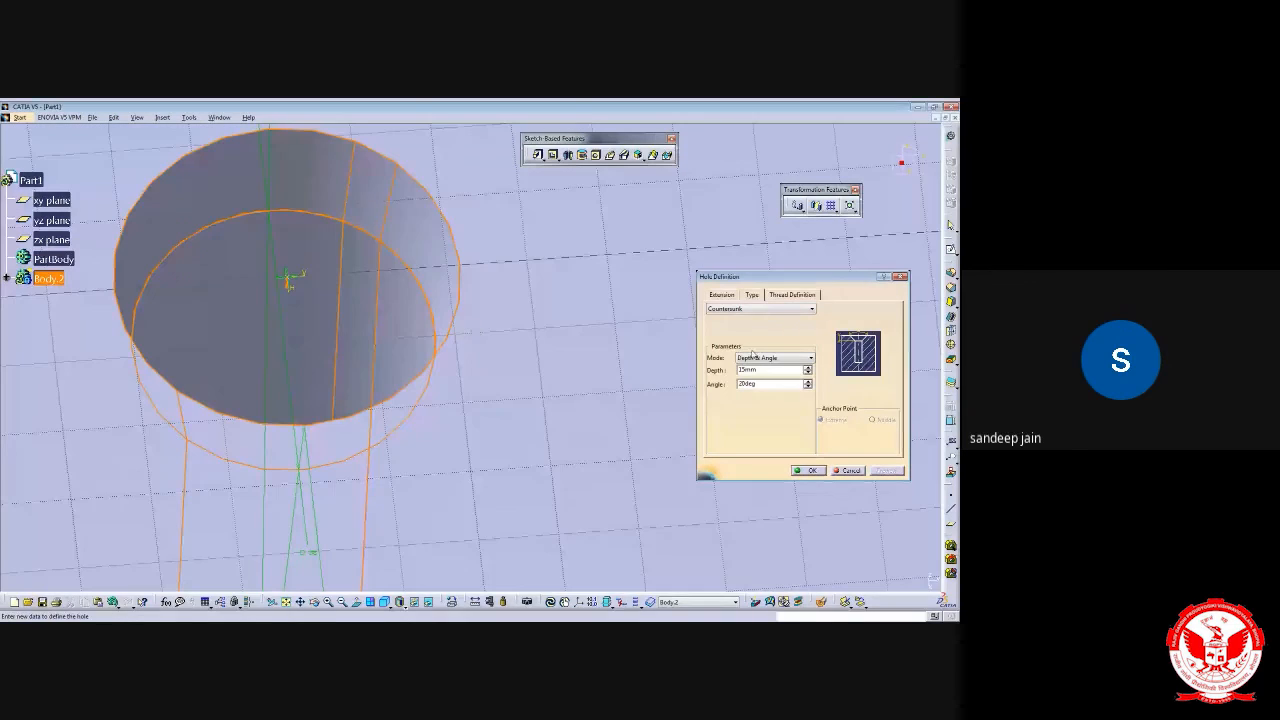
Set the countersink angle to 70 deg, preview it and apply the hole definition
{"action": "left_click", "coordinate": [807, 382]}
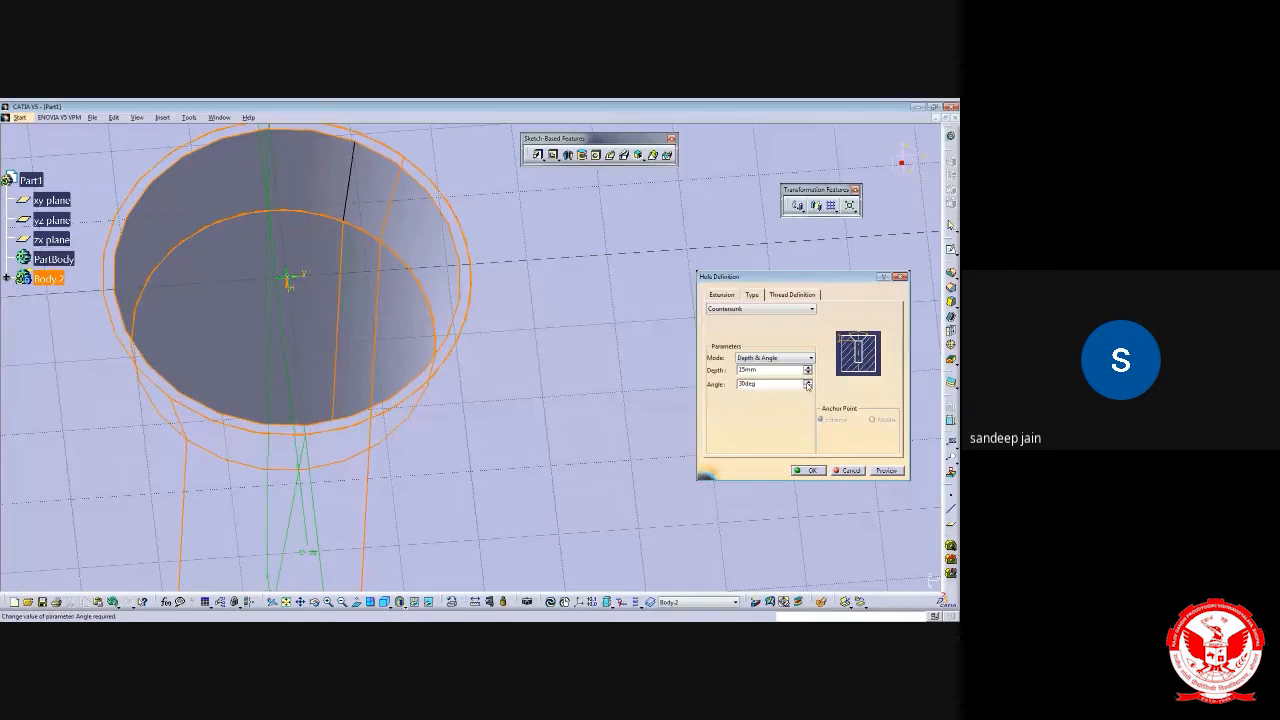
{"action": "left_click", "coordinate": [807, 382]}
{"action": "left_click", "coordinate": [807, 382]}
{"action": "left_click", "coordinate": [807, 382]}
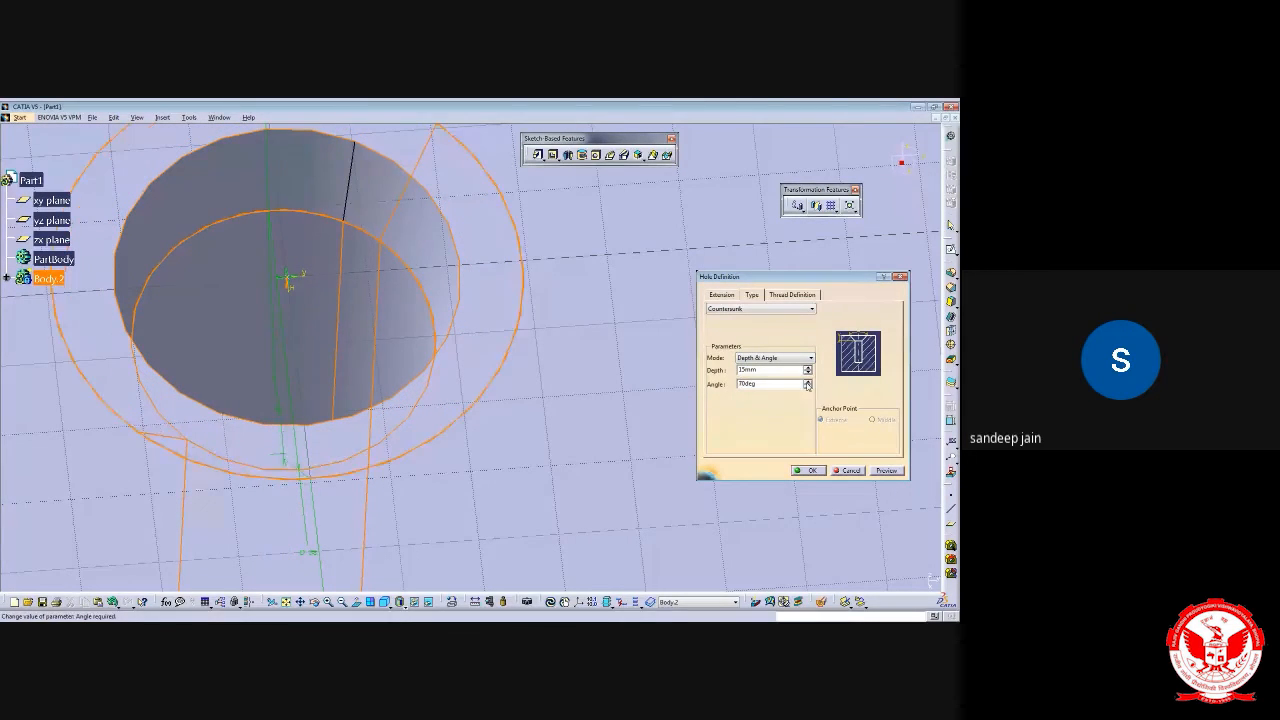
{"action": "left_click", "coordinate": [883, 470]}
{"action": "middle_click_drag", "start_coordinate": [486, 363], "coordinate": [335, 353]}
{"action": "left_click", "coordinate": [808, 470]}
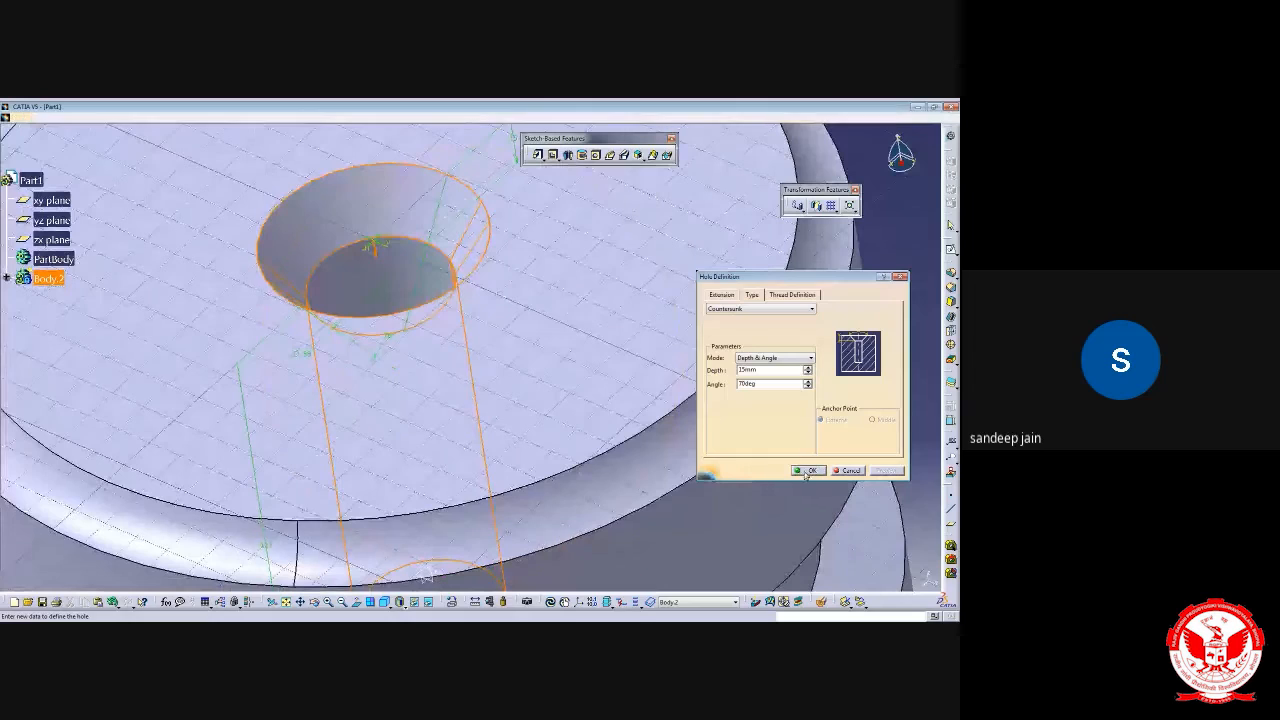
Examine the countersunk hole and the grooved shaft from several angles
{"action": "middle_click_drag", "start_coordinate": [489, 441], "coordinate": [490, 345], "text": "ctrl"}
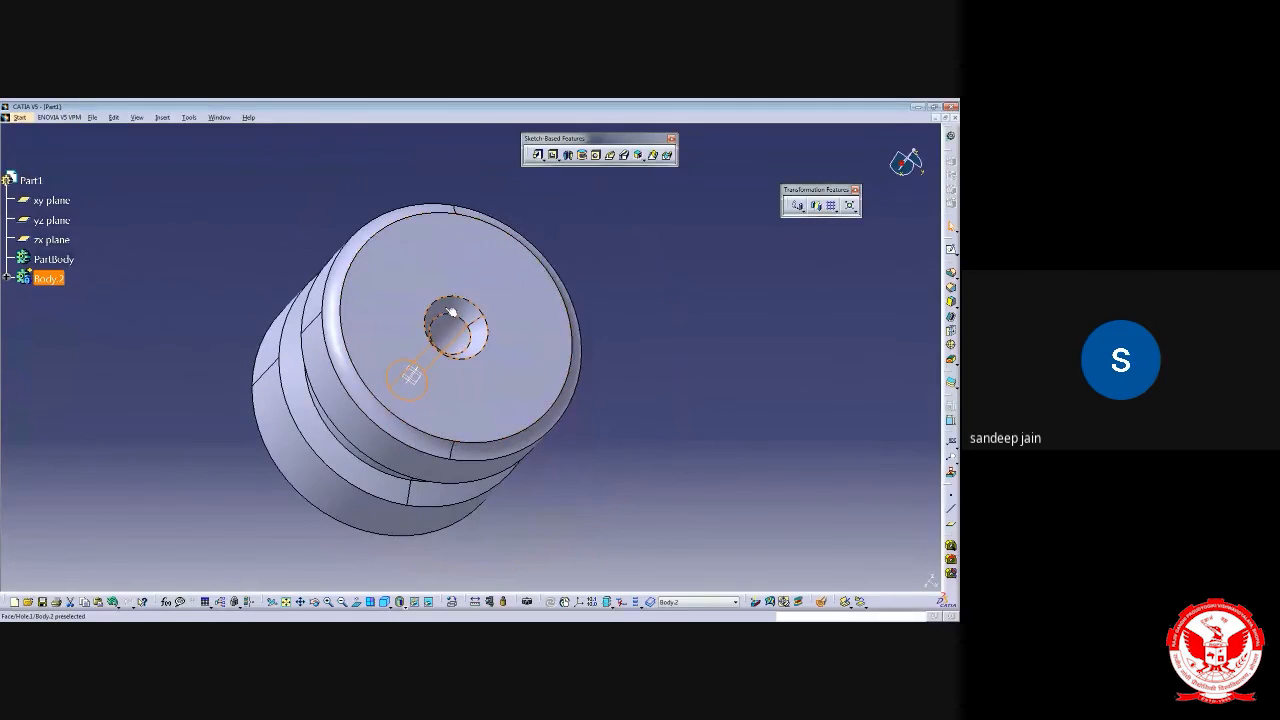
{"action": "middle_click_drag", "start_coordinate": [435, 350], "coordinate": [405, 316]}
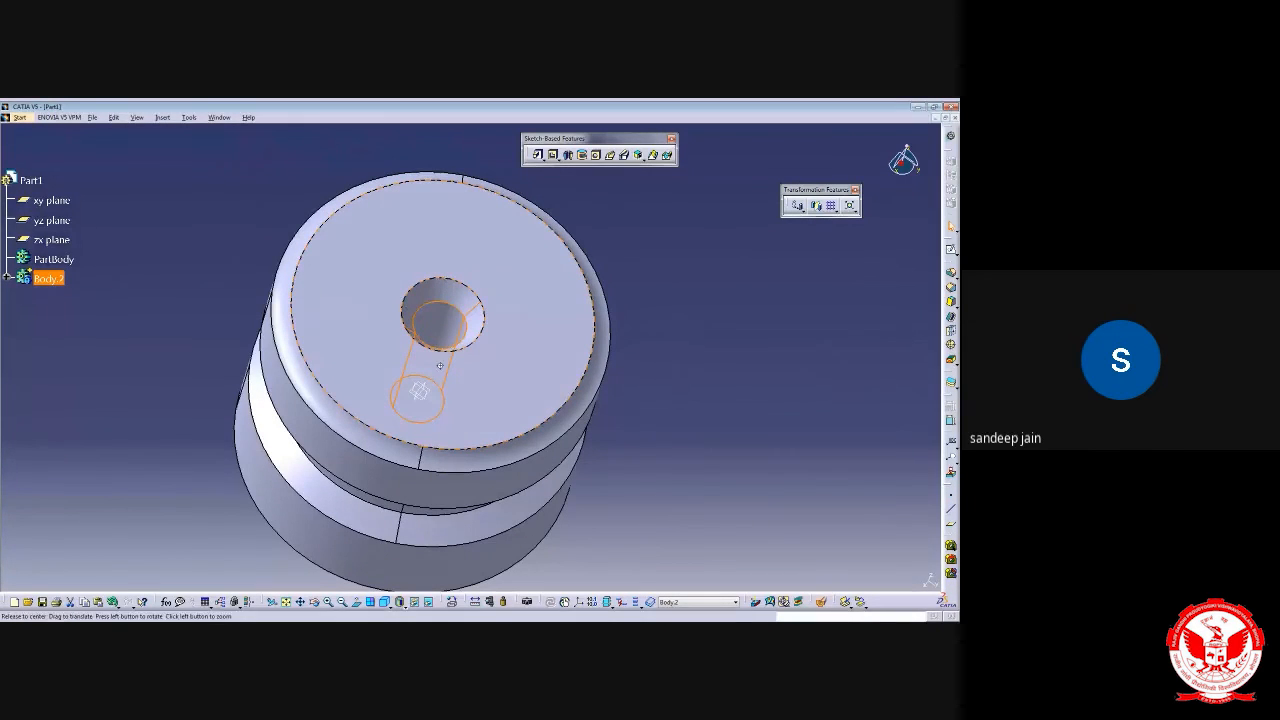
{"action": "middle_click_drag", "start_coordinate": [528, 266], "coordinate": [648, 290]}
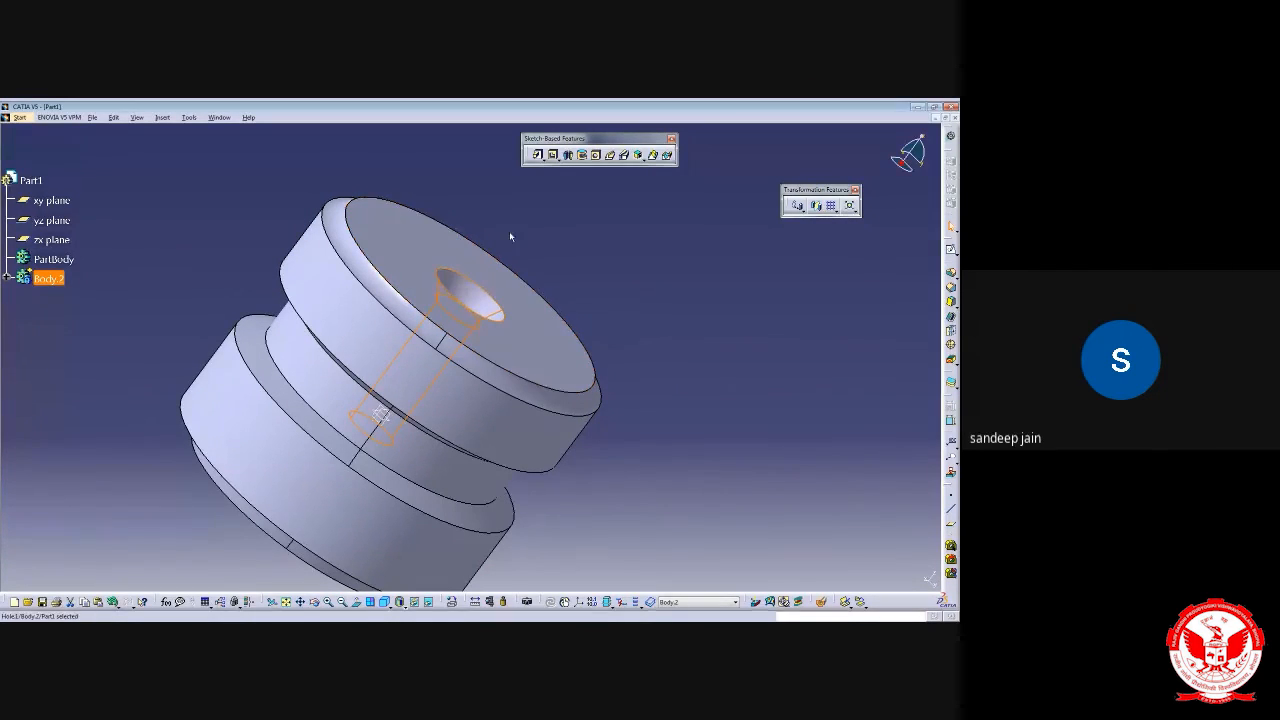
{"action": "middle_click_drag", "start_coordinate": [450, 279], "coordinate": [405, 304]}
{"action": "middle_click_drag", "start_coordinate": [651, 314], "coordinate": [550, 290]}
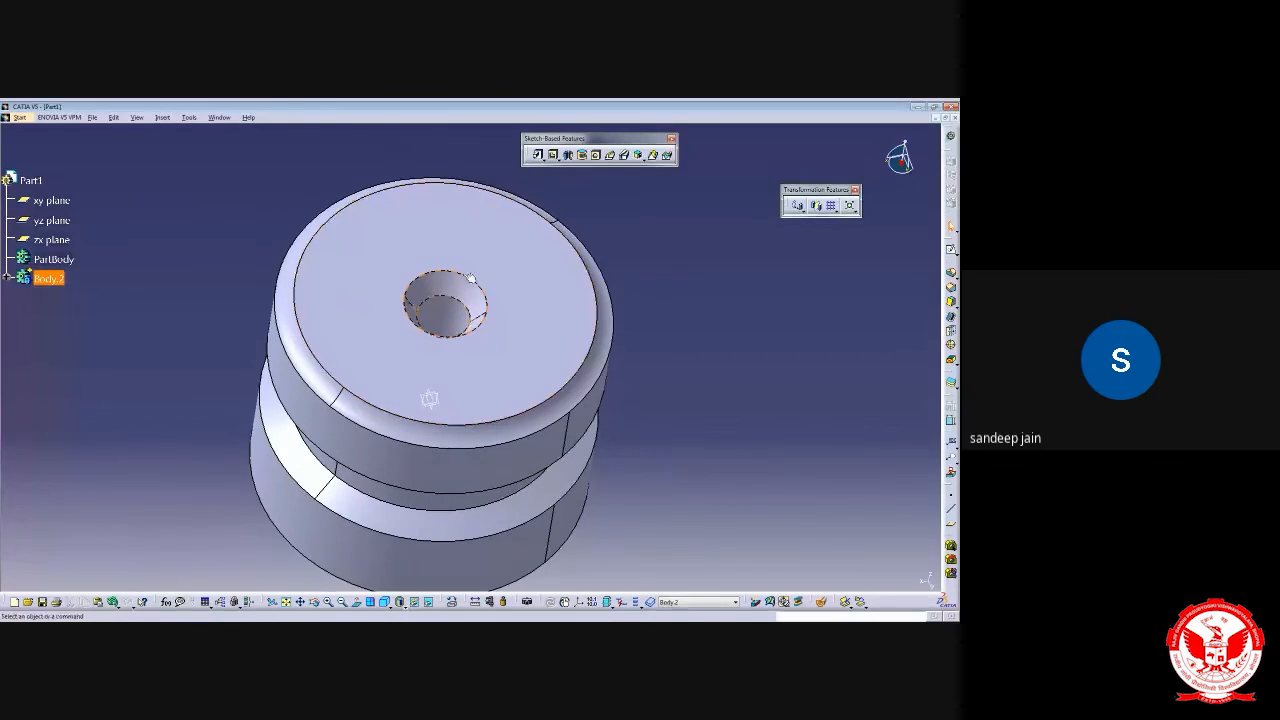
{"action": "middle_click_drag", "start_coordinate": [517, 323], "coordinate": [523, 380]}
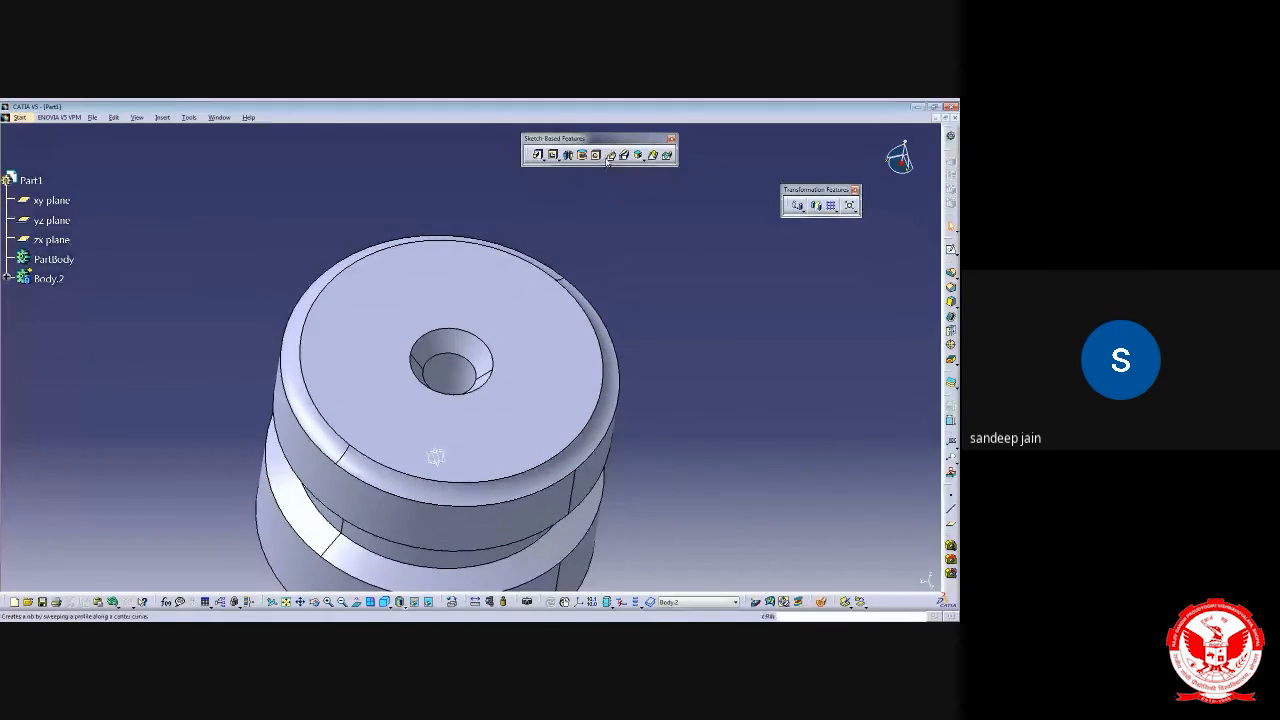
Select the whole grooved shaft with its hole and delete it to leave the body empty
{"action": "middle_click_drag", "start_coordinate": [488, 351], "coordinate": [480, 420]}
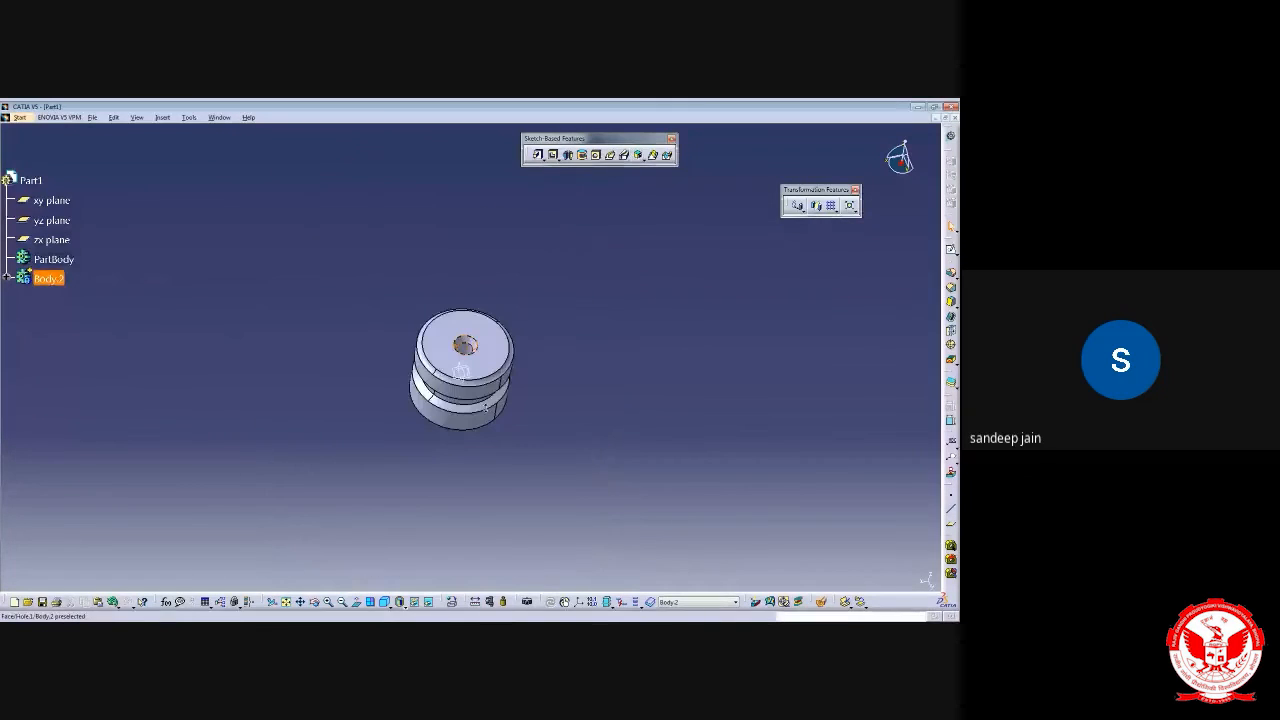
{"action": "left_click_drag", "start_coordinate": [259, 228], "coordinate": [596, 497]}
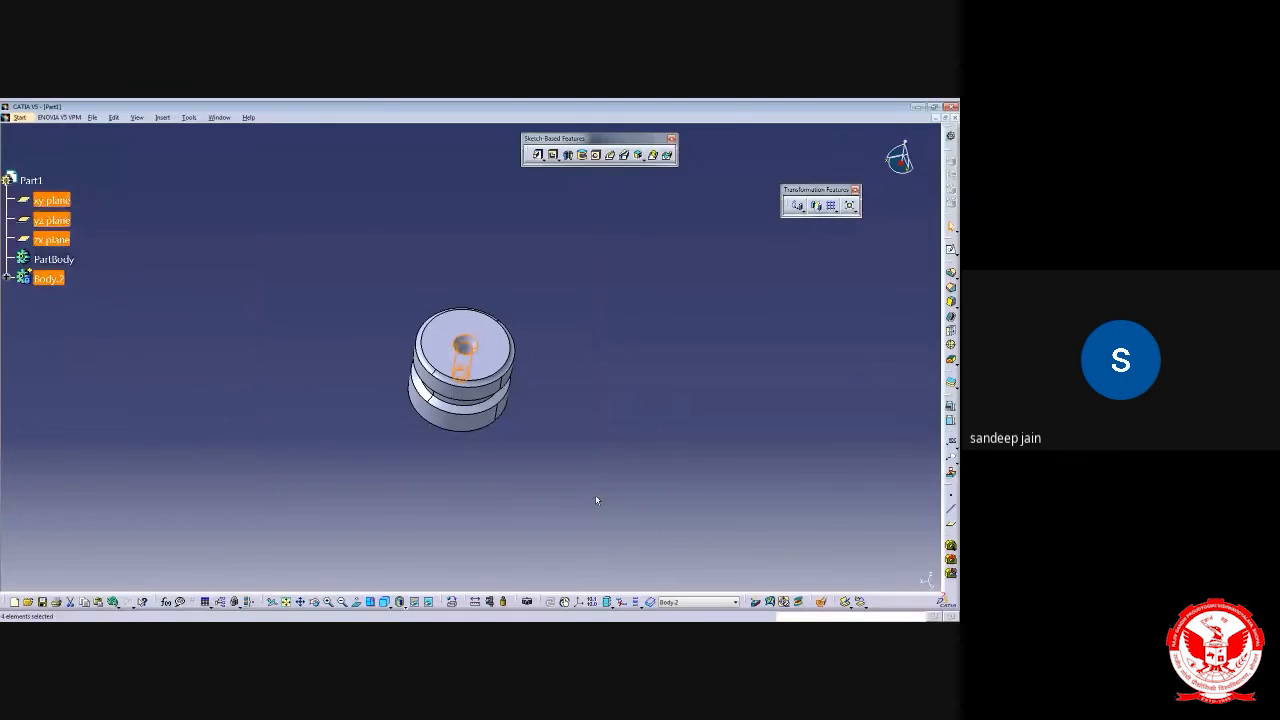
{"action": "key", "text": "Delete"}
{"action": "key", "text": "Return"}
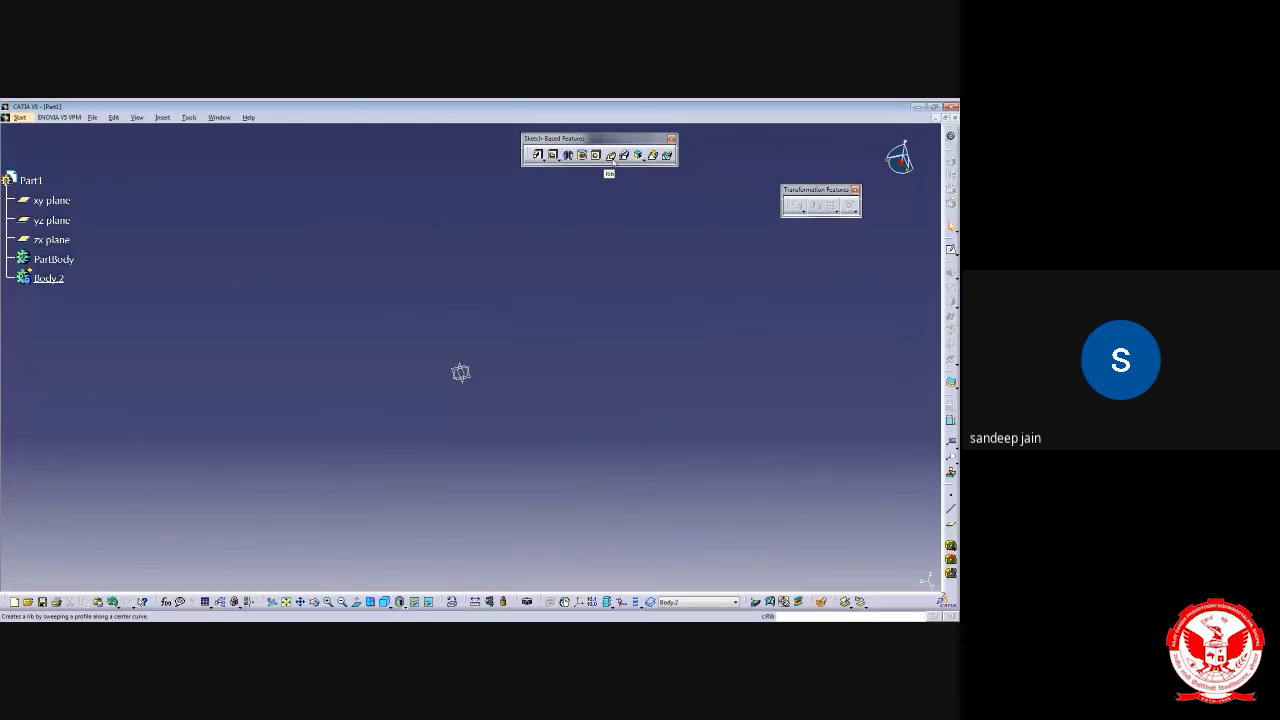
Restore the isometric view and start a new sketch on the yz plane
{"action": "middle_click_drag", "start_coordinate": [533, 339], "coordinate": [533, 339]}
{"action": "mouse_move", "coordinate": [473, 413]}
{"action": "middle_mouse_down"}
{"action": "mouse_move", "coordinate": [483, 373]}
{"action": "mouse_move", "coordinate": [493, 400]}
{"action": "middle_mouse_up"}
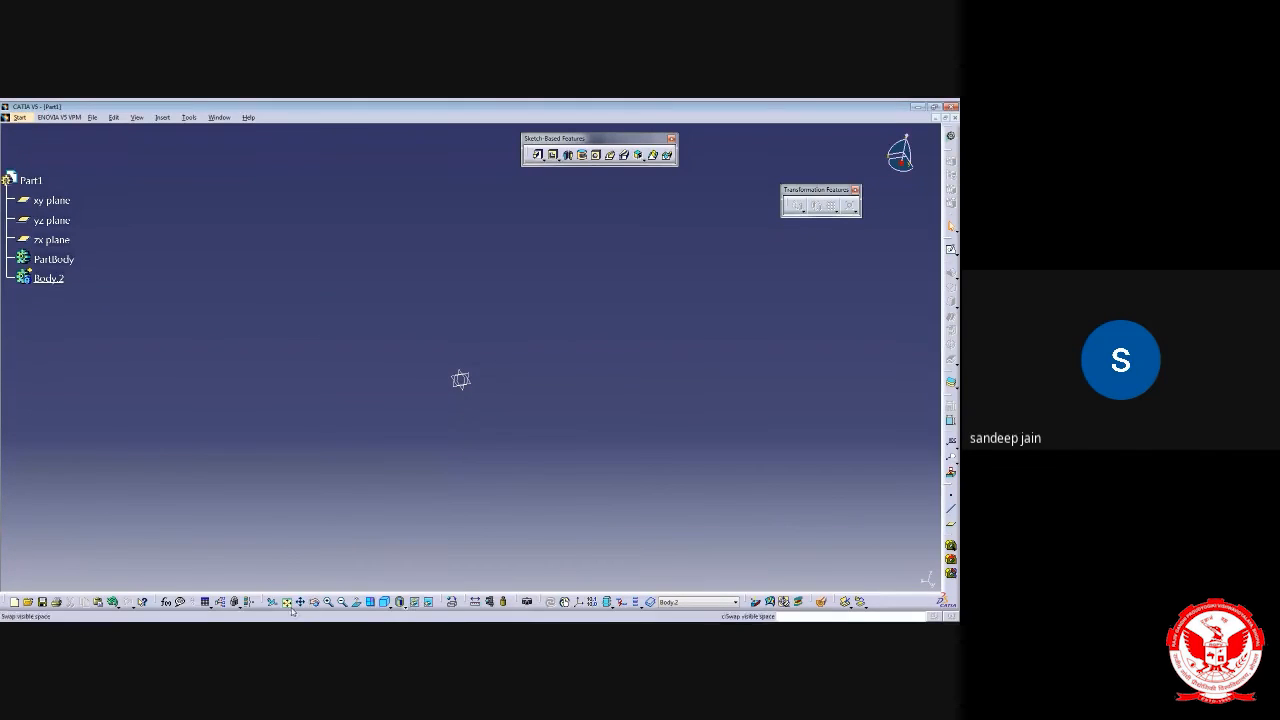
{"action": "left_click", "coordinate": [384, 603]}
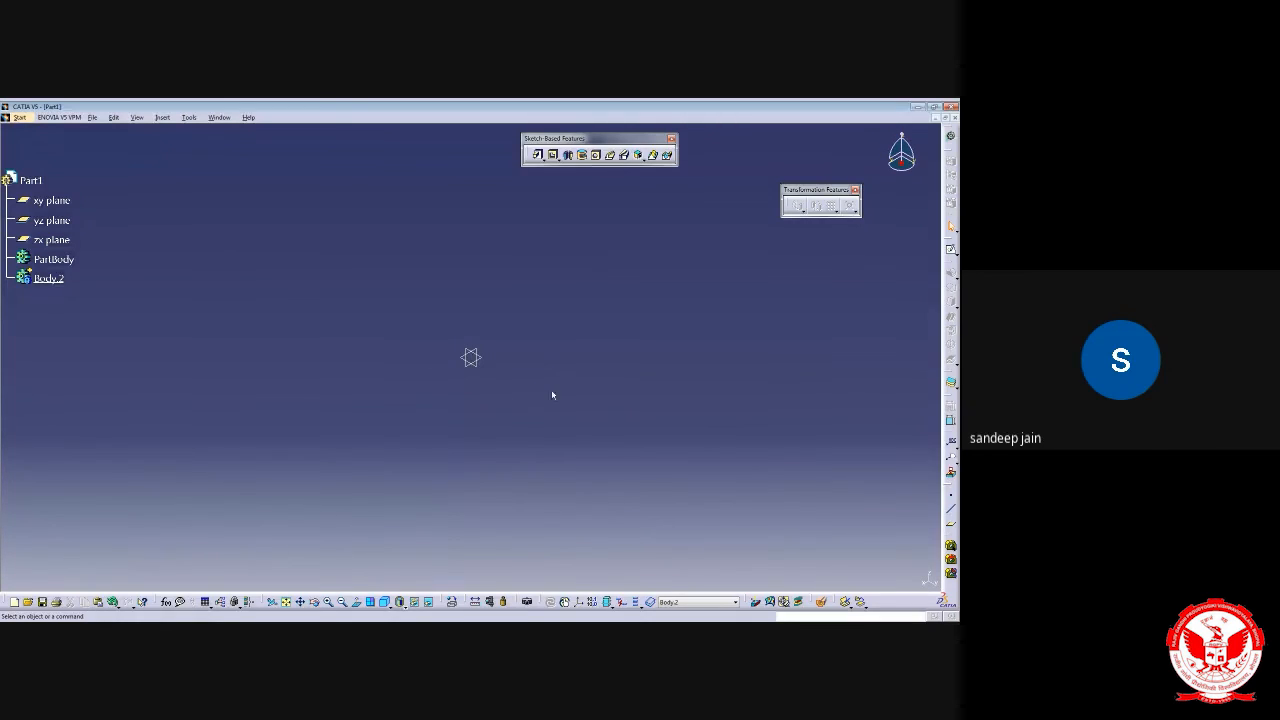
{"action": "left_click", "coordinate": [55, 222]}
{"action": "left_click", "coordinate": [950, 249]}
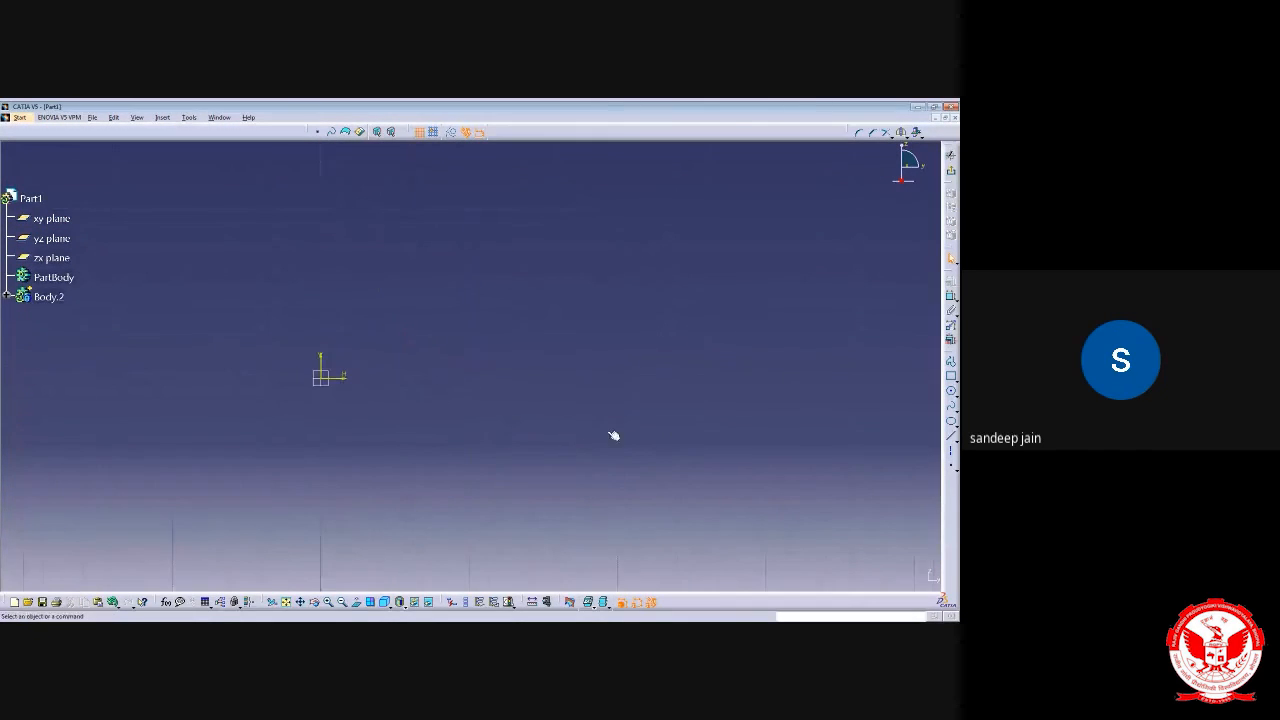
Sketch the outer edge of a stepped profile: a short vertical, a horizontal, a vertical, a long downward slant and a short vertical end
{"action": "left_click", "coordinate": [950, 361]}
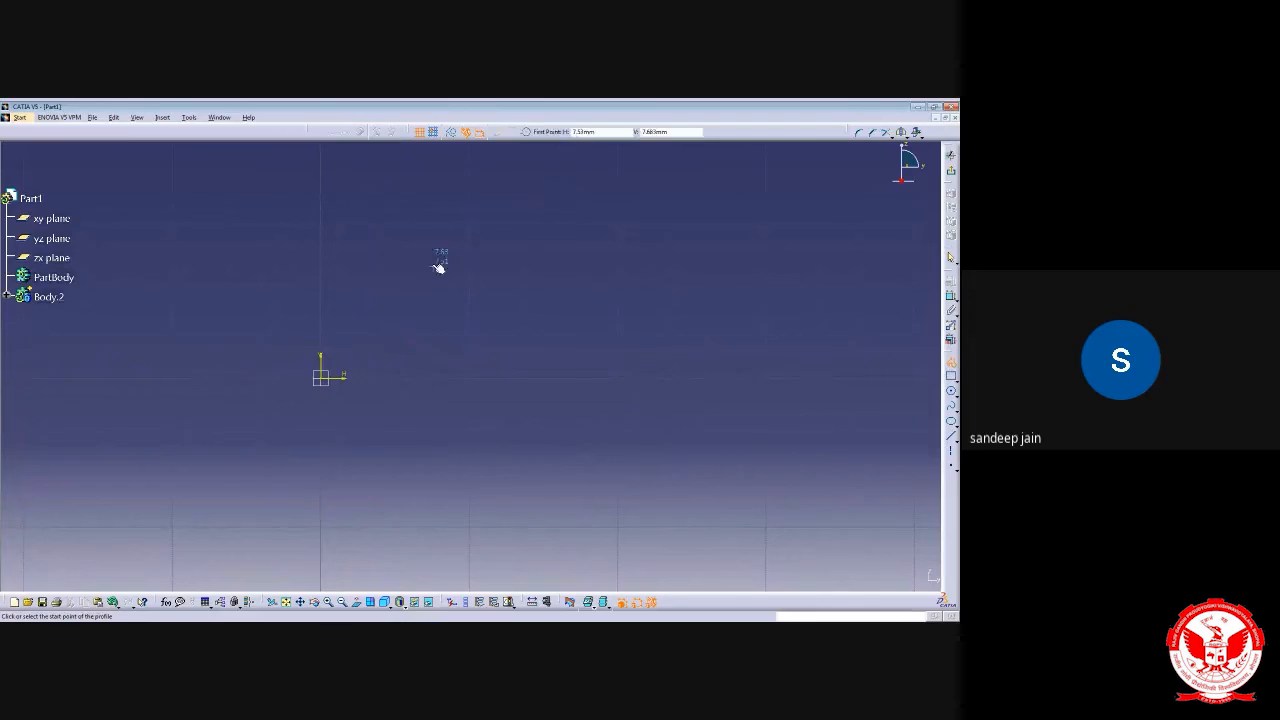
{"action": "left_click", "coordinate": [408, 236]}
{"action": "left_click", "coordinate": [408, 274]}
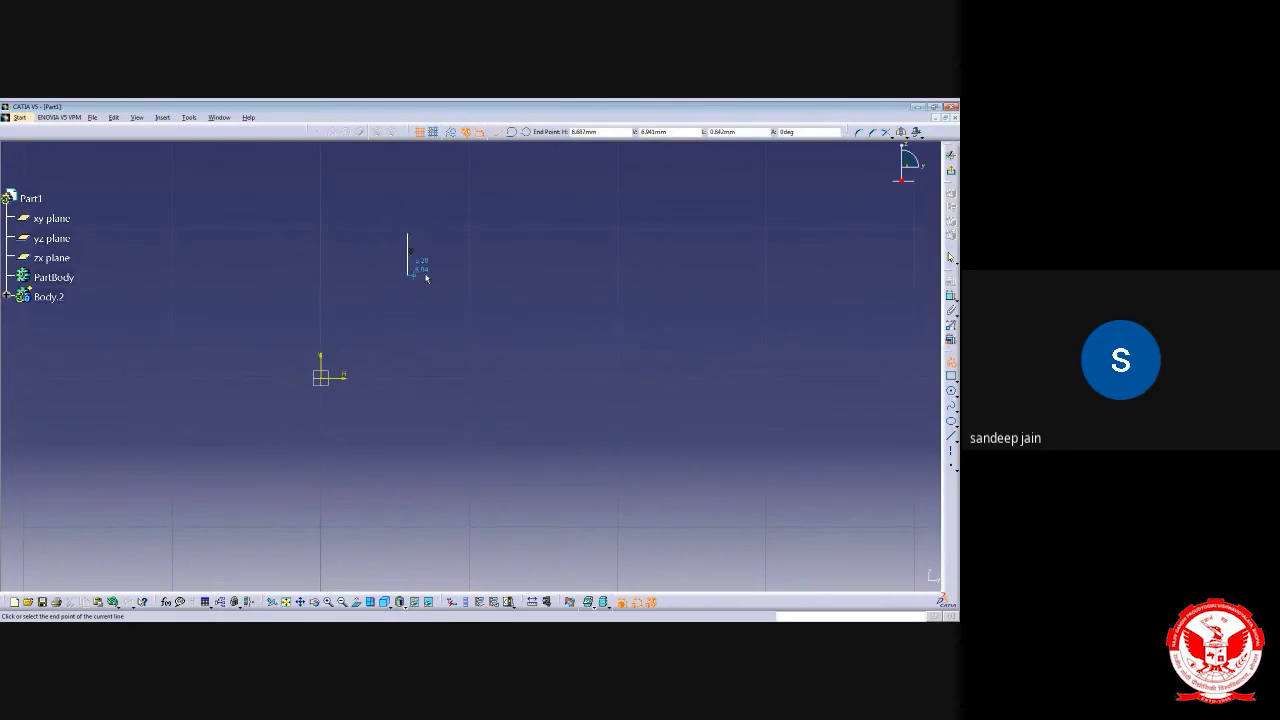
{"action": "left_click", "coordinate": [484, 276]}
{"action": "left_click", "coordinate": [483, 322]}
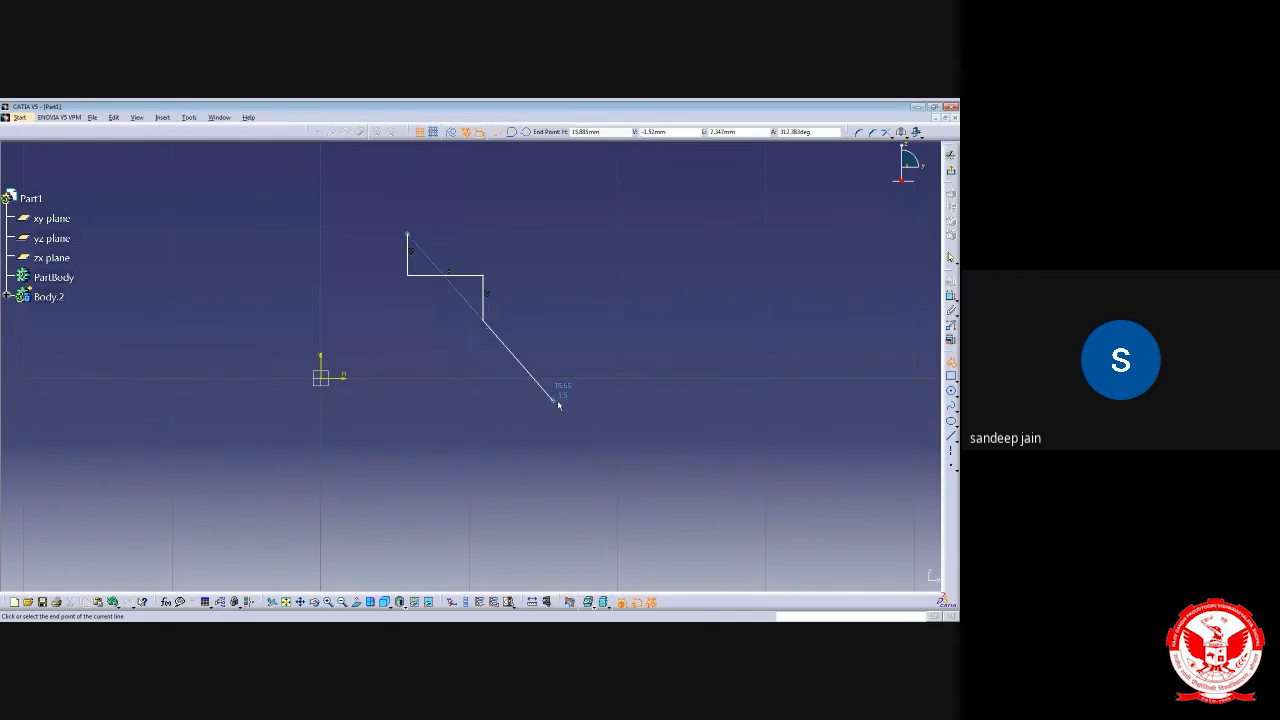
{"action": "left_click", "coordinate": [560, 408]}
{"action": "left_click", "coordinate": [561, 421]}
Continue the profile back along its inner side with matching steps and slant, then close it at its starting point
{"action": "left_click", "coordinate": [525, 421]}
{"action": "left_click", "coordinate": [525, 405]}
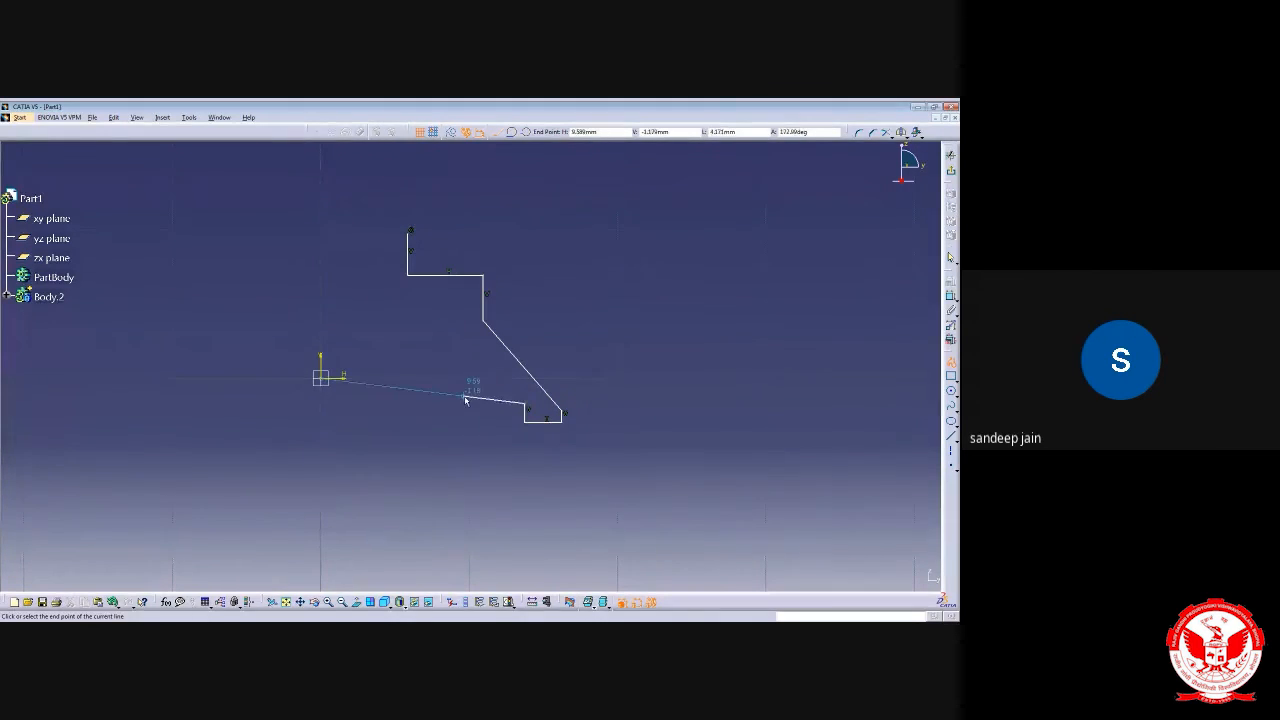
{"action": "left_click", "coordinate": [483, 402]}
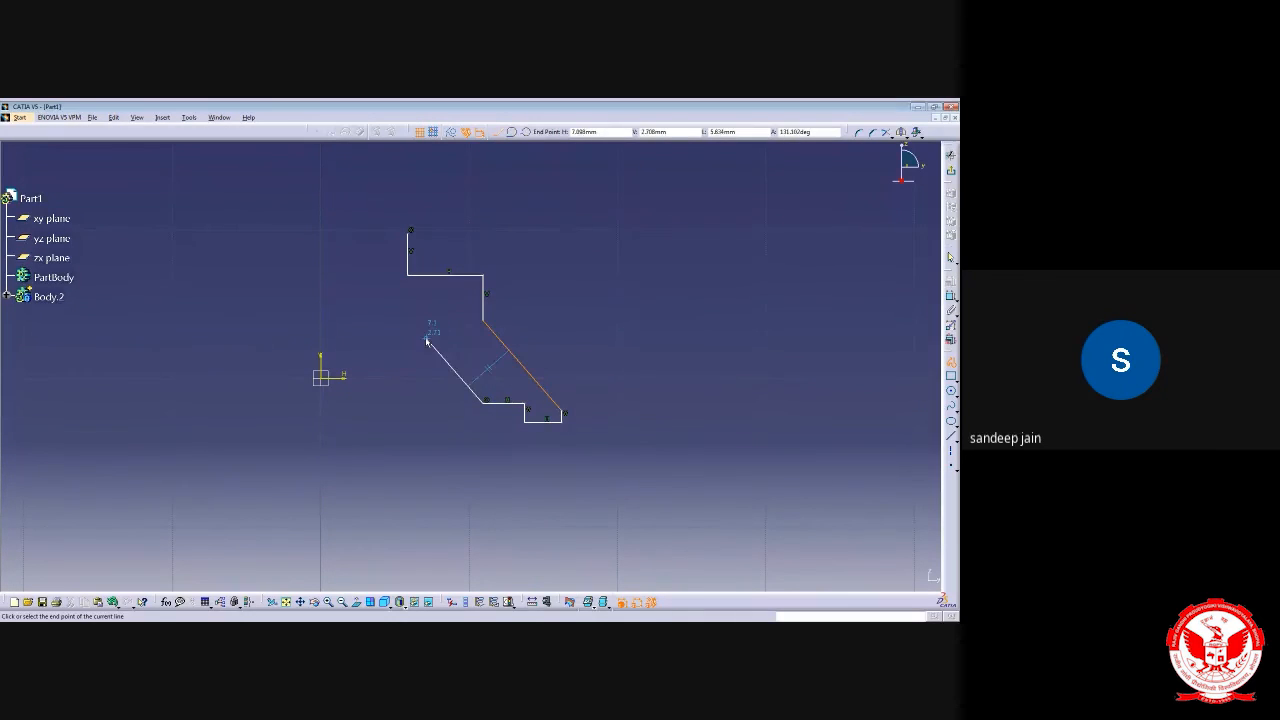
{"action": "left_click", "coordinate": [427, 341]}
{"action": "left_click", "coordinate": [427, 302]}
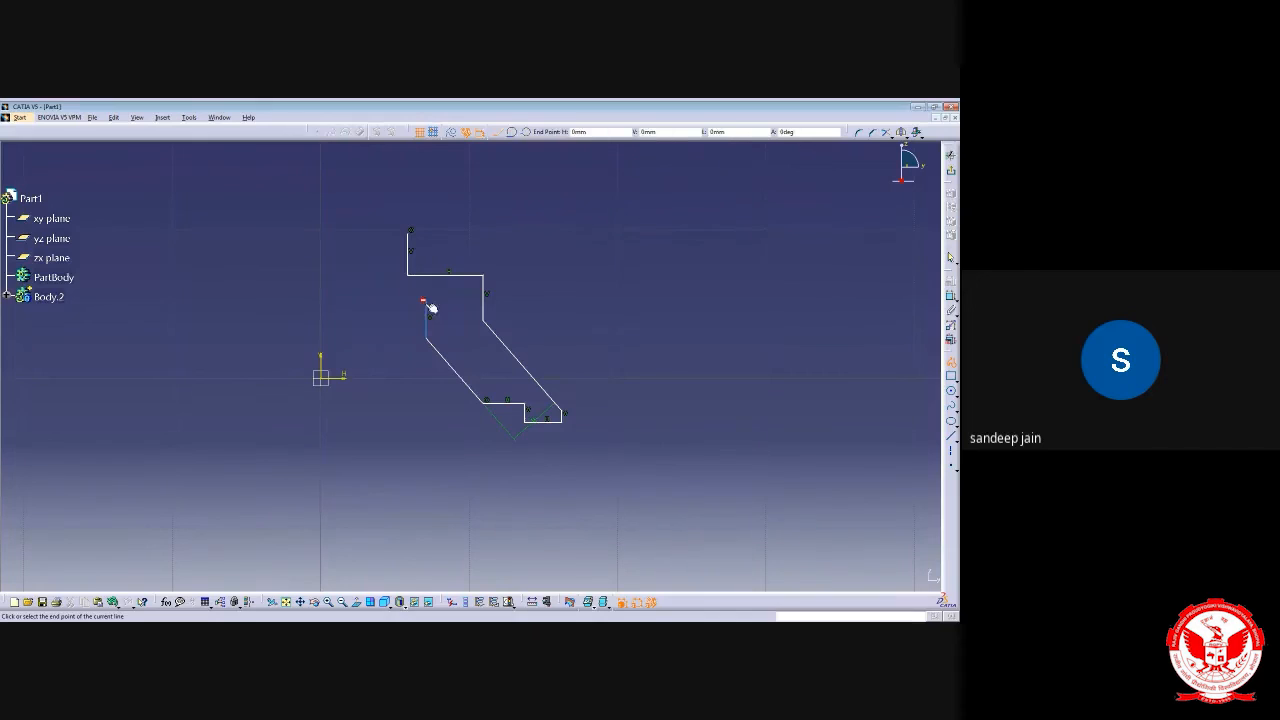
{"action": "left_click", "coordinate": [370, 302]}
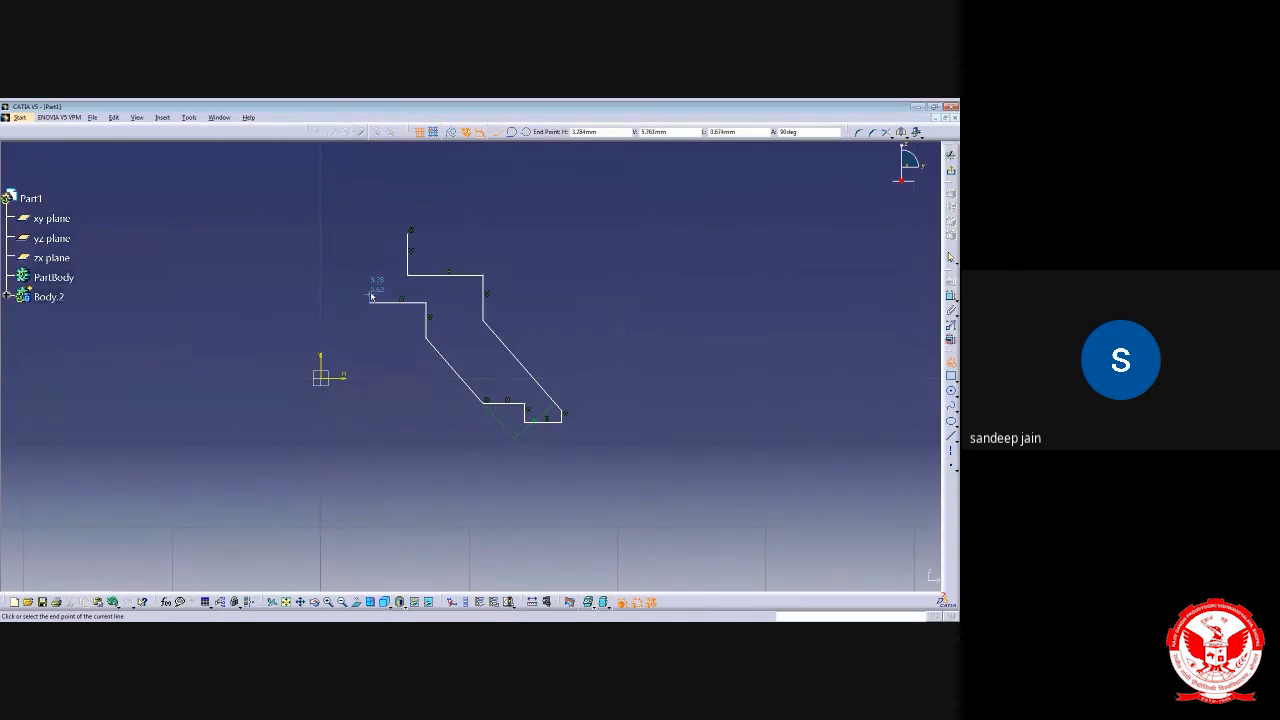
{"action": "left_click", "coordinate": [369, 234]}
{"action": "left_click", "coordinate": [407, 234]}
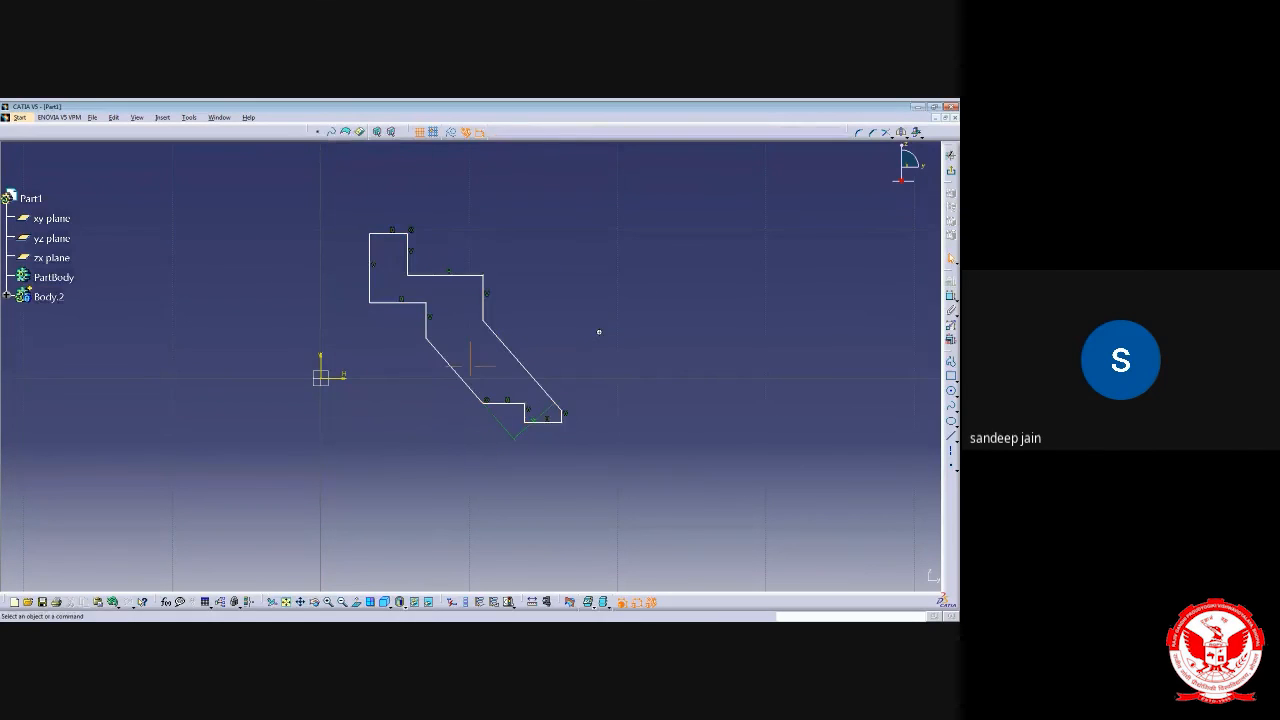
Exit the profile sketch and start a new sketch on the xy plane
{"action": "mouse_move", "coordinate": [597, 331]}
{"action": "middle_mouse_down"}
{"action": "mouse_move", "coordinate": [560, 354]}
{"action": "mouse_move", "coordinate": [446, 246]}
{"action": "mouse_move", "coordinate": [601, 319]}
{"action": "middle_mouse_up"}
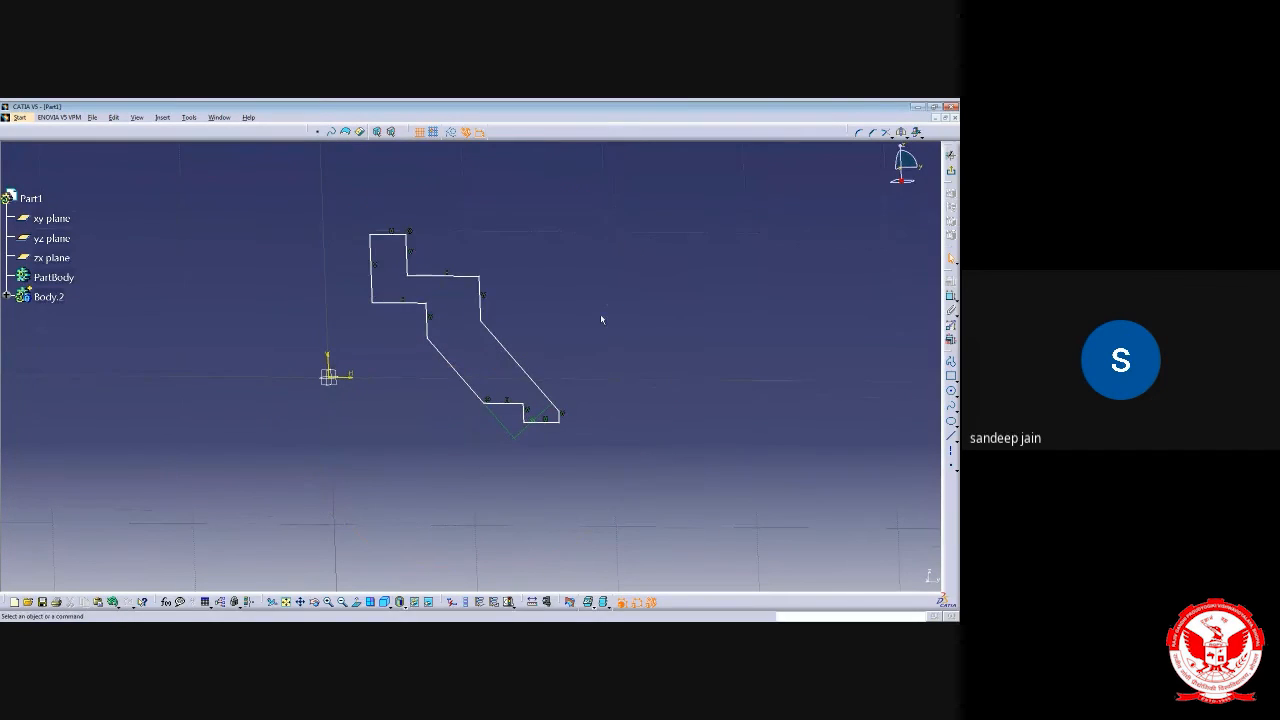
{"action": "left_click", "coordinate": [951, 171]}
{"action": "left_click", "coordinate": [434, 445]}
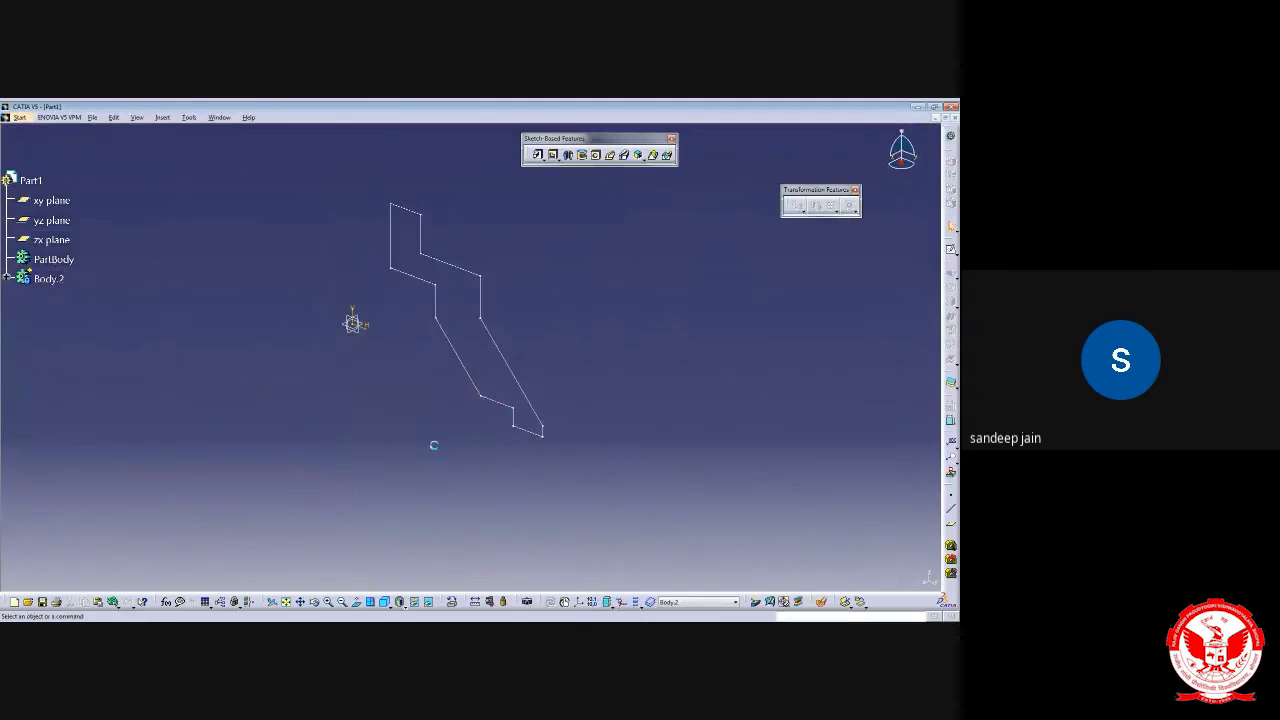
{"action": "middle_click_drag", "start_coordinate": [434, 445], "coordinate": [472, 420]}
{"action": "scroll", "coordinate": [628, 326], "scroll_direction": "up", "scroll_amount": 1}
{"action": "middle_click_drag", "start_coordinate": [628, 328], "coordinate": [465, 485]}
{"action": "left_click", "coordinate": [428, 339]}
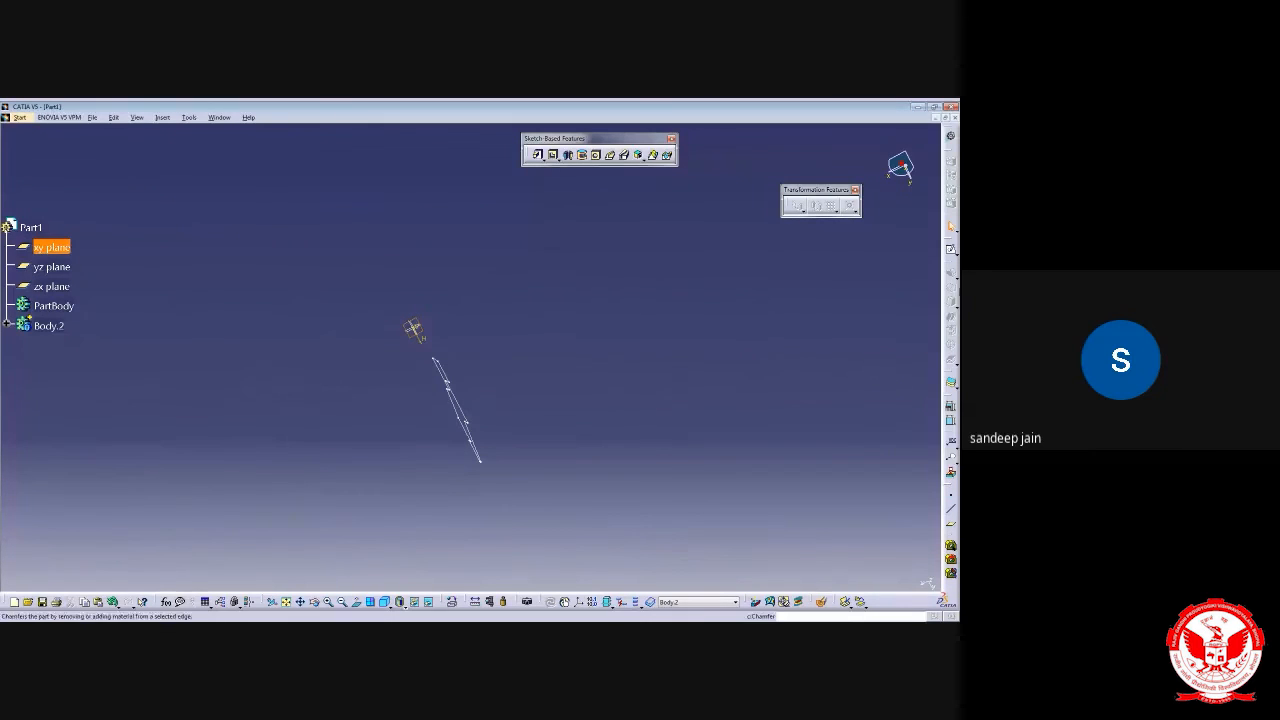
{"action": "left_click", "coordinate": [952, 252]}
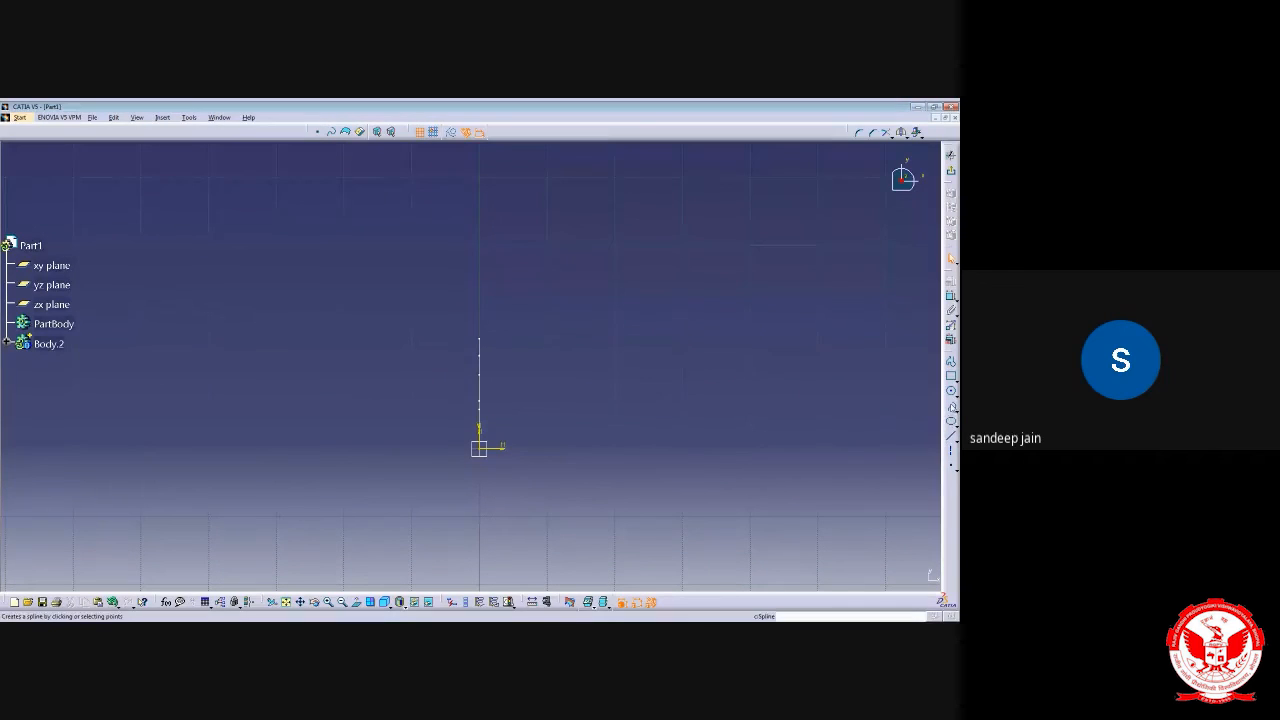
Sketch a wide upward-opening arc with Three Point Arc Starting With Limits, crossing the vertical axis just above the origin, and exit the sketch
{"action": "left_click", "coordinate": [953, 396]}
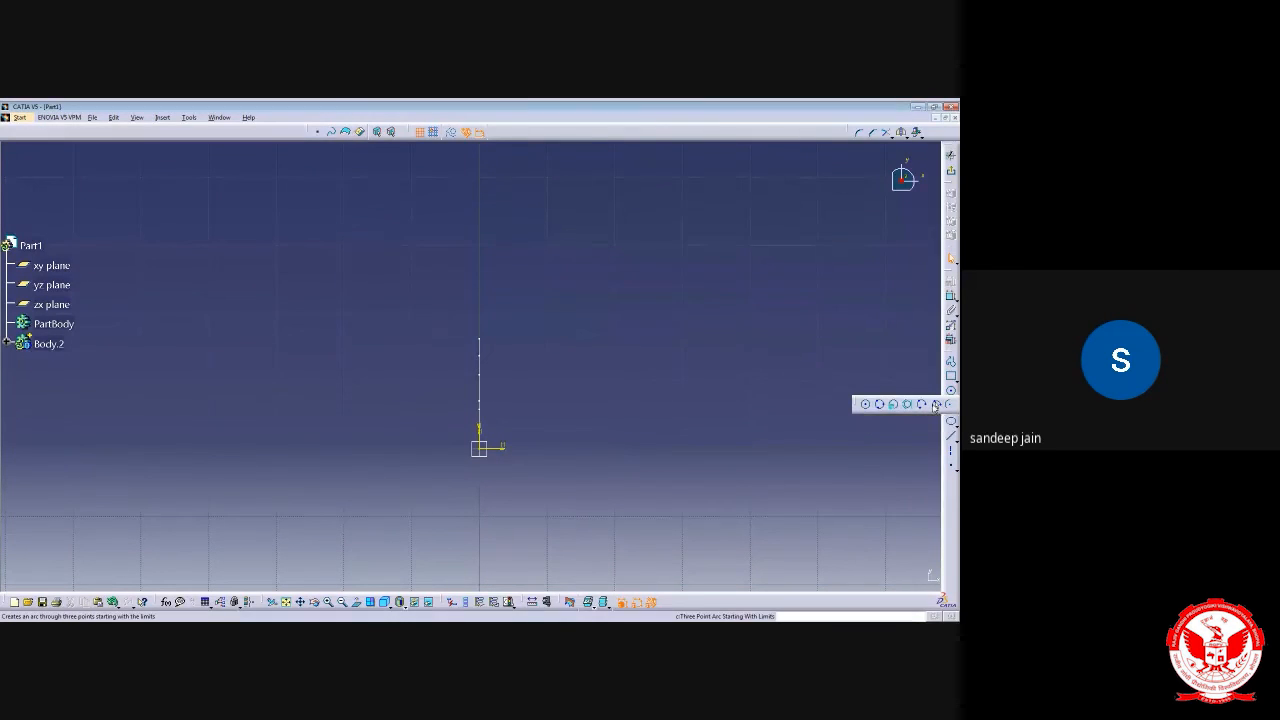
{"action": "left_click", "coordinate": [935, 404]}
{"action": "left_click", "coordinate": [231, 347]}
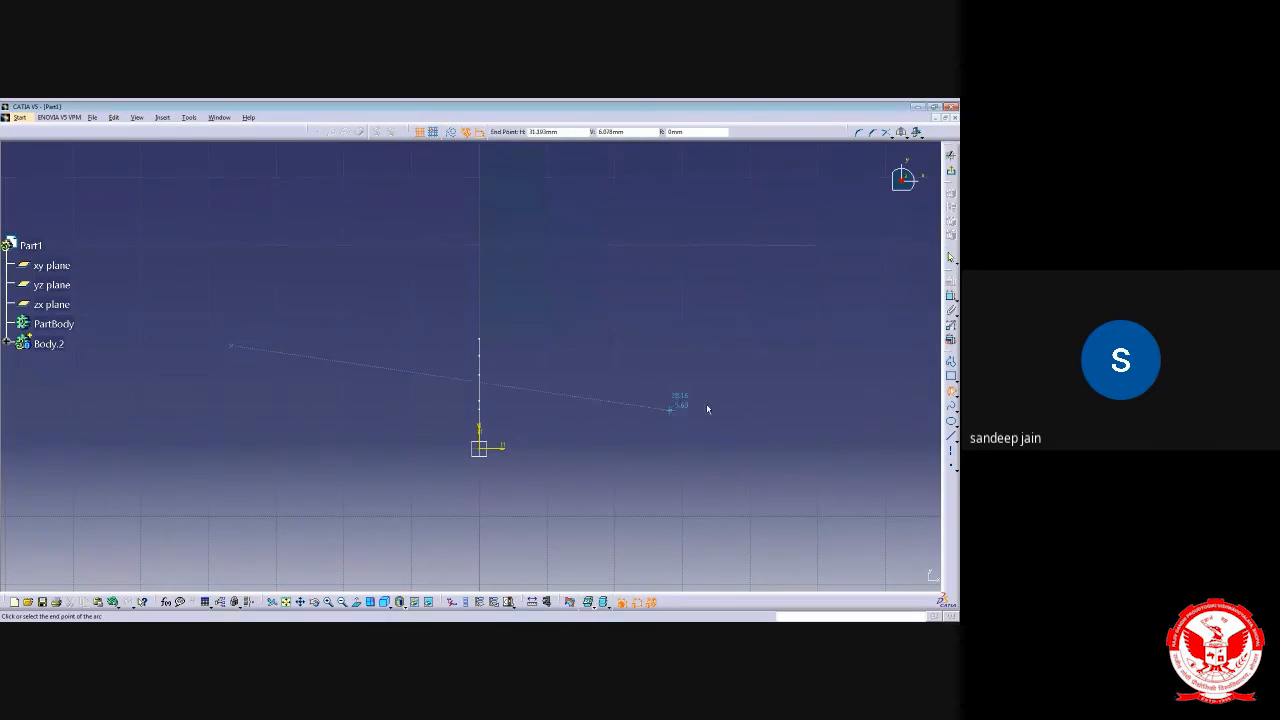
{"action": "left_click", "coordinate": [737, 343]}
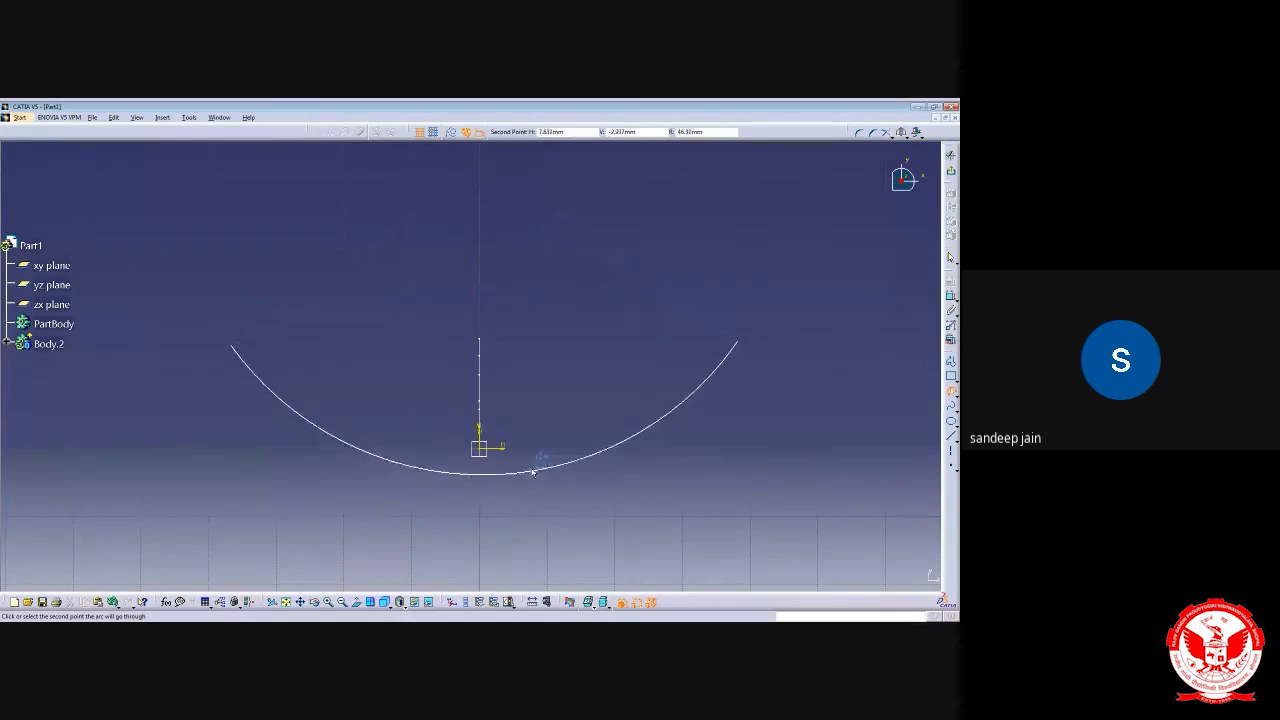
{"action": "left_click", "coordinate": [551, 420]}
{"action": "left_click", "coordinate": [666, 320]}
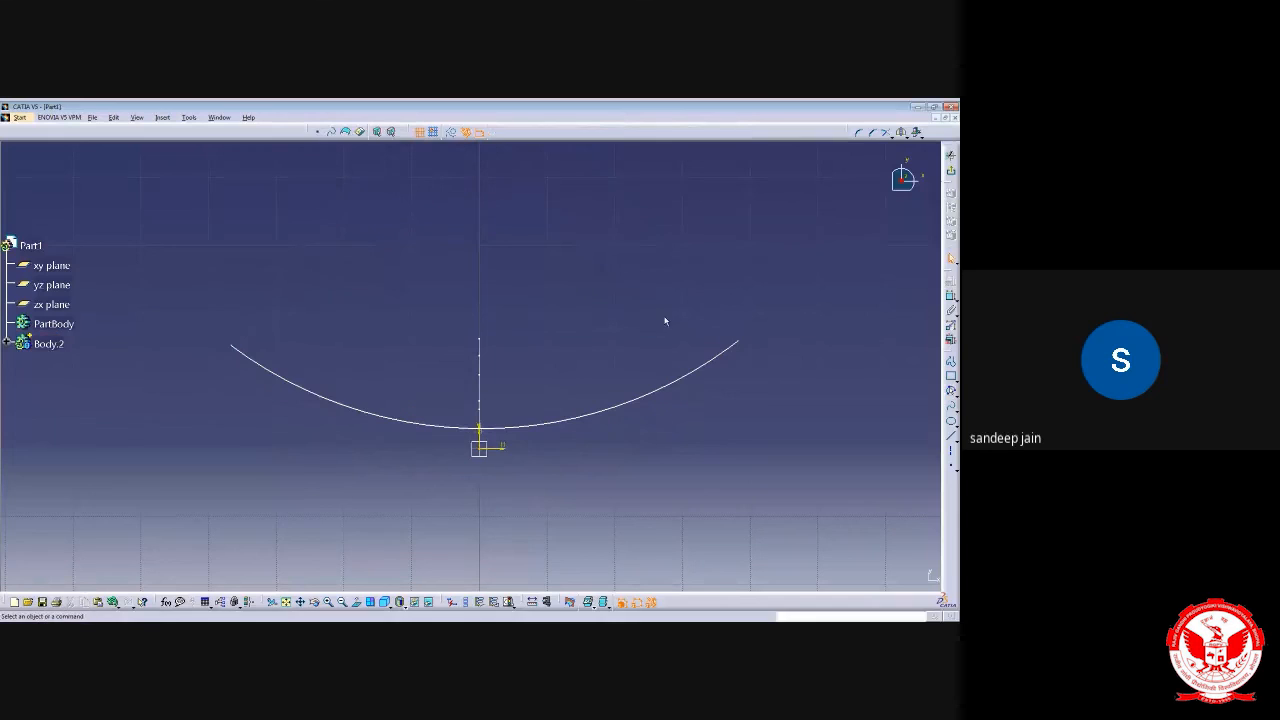
{"action": "left_click", "coordinate": [951, 171]}
Create a rib that sweeps the stepped profile along the arc as centre curve, with Keep angle profile control
{"action": "middle_click_drag", "start_coordinate": [760, 358], "coordinate": [591, 351]}
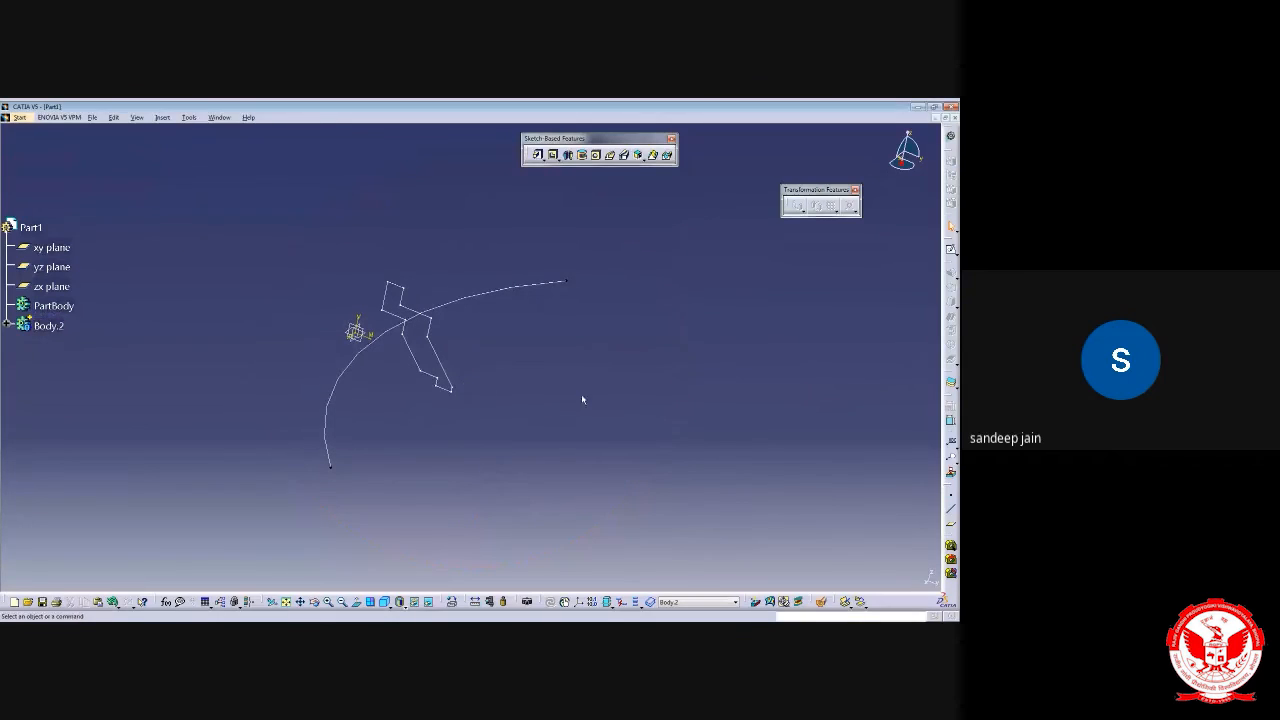
{"action": "left_click", "coordinate": [612, 157]}
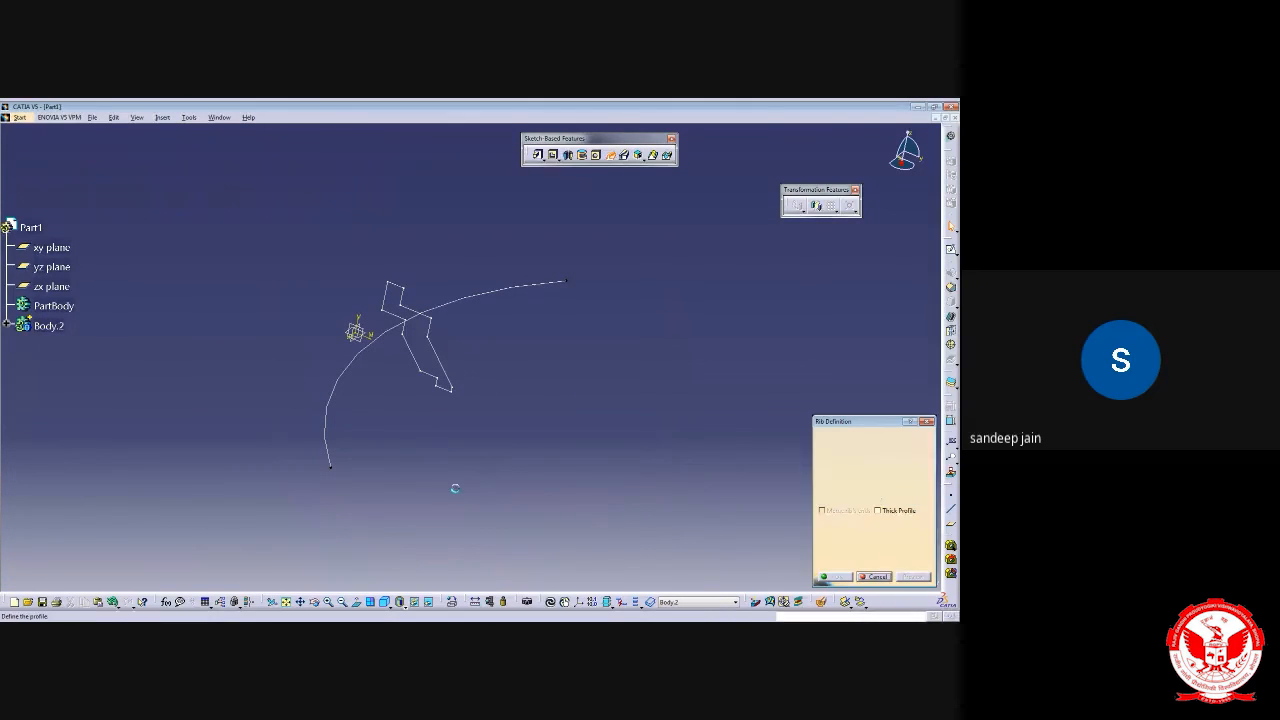
{"action": "left_click", "coordinate": [443, 360]}
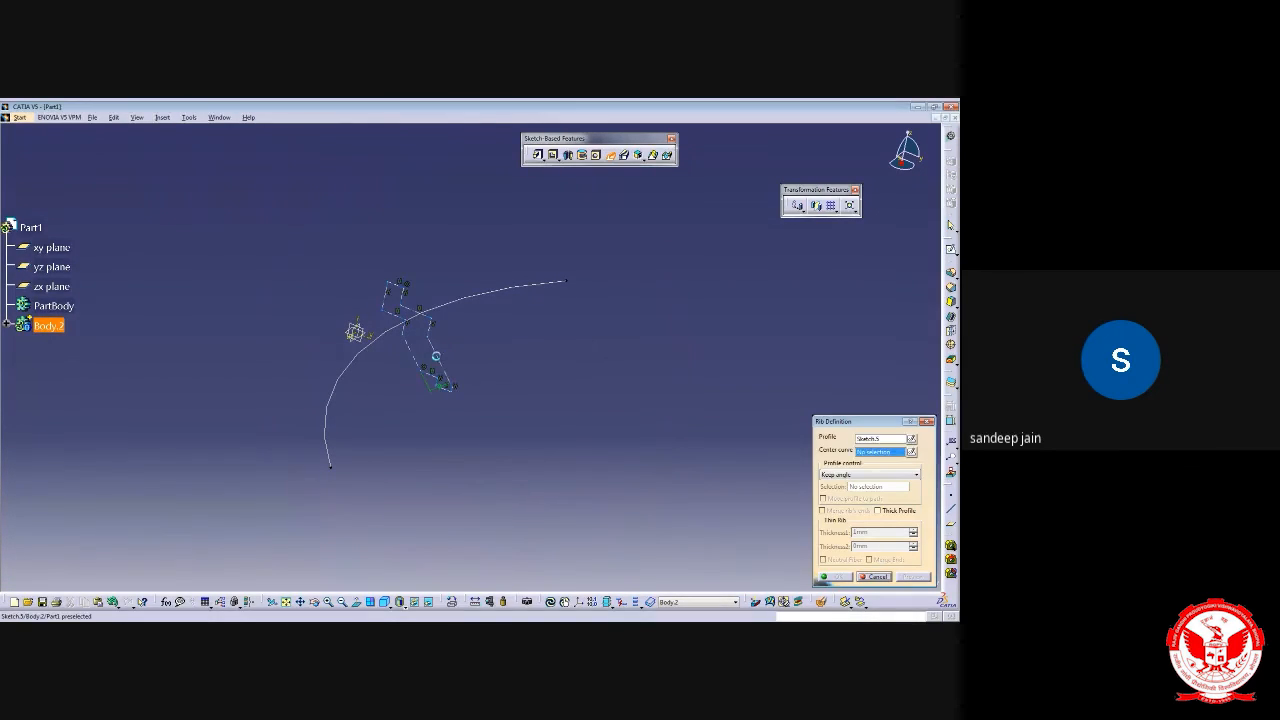
{"action": "left_click", "coordinate": [470, 300]}
{"action": "mouse_move", "coordinate": [531, 374]}
{"action": "middle_mouse_down"}
{"action": "mouse_move", "coordinate": [451, 449]}
{"action": "mouse_move", "coordinate": [484, 405]}
{"action": "middle_mouse_up"}
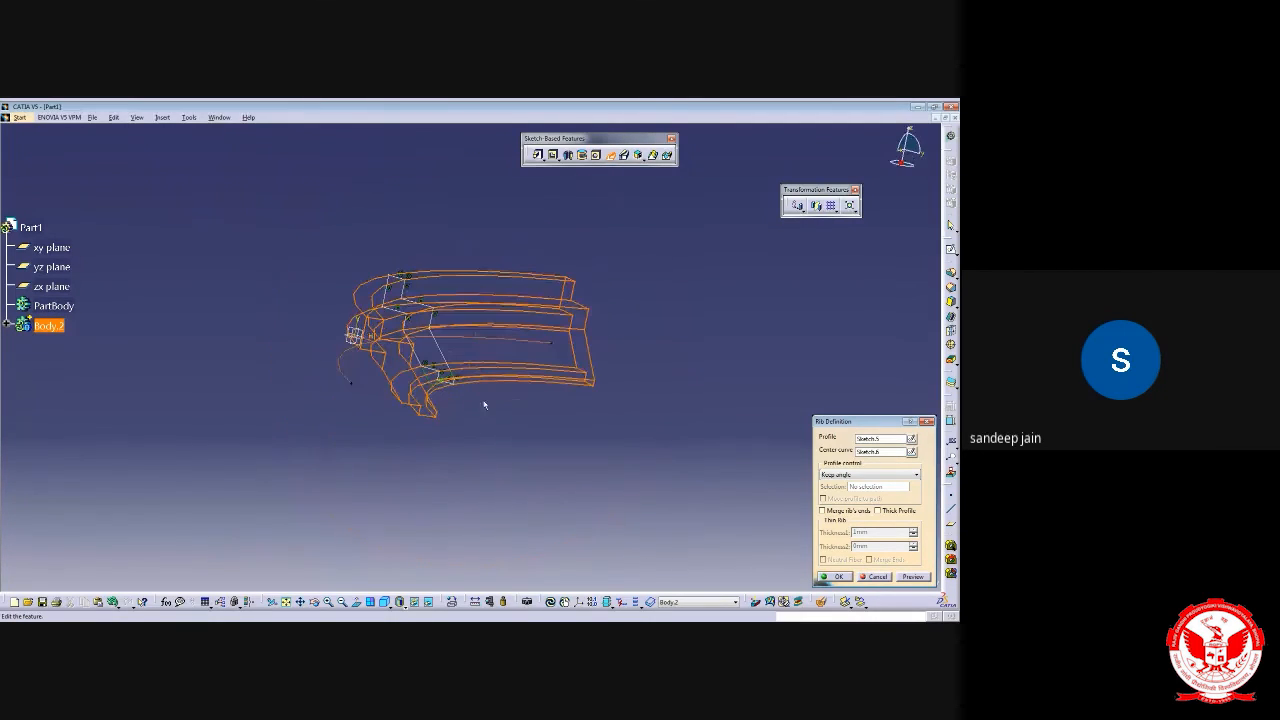
{"action": "left_click", "coordinate": [835, 577]}
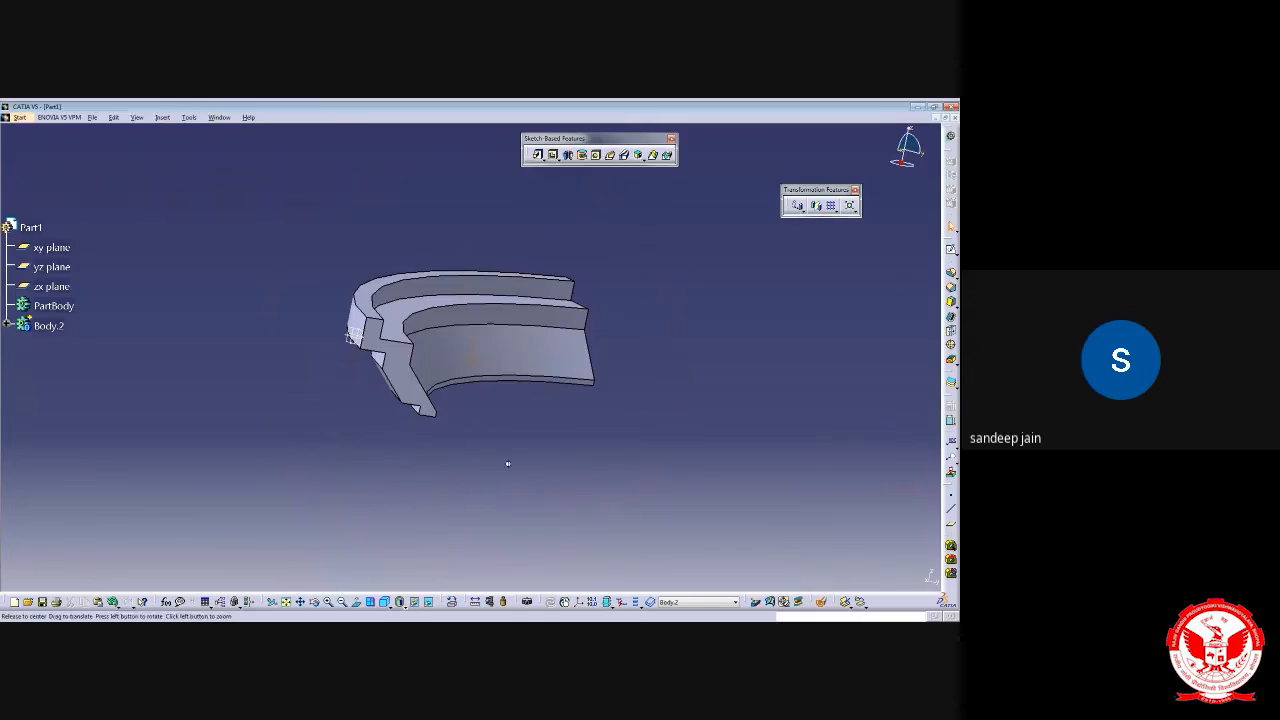
{"action": "mouse_move", "coordinate": [509, 463]}
{"action": "middle_mouse_down"}
{"action": "mouse_move", "coordinate": [386, 455]}
{"action": "mouse_move", "coordinate": [263, 514]}
{"action": "mouse_move", "coordinate": [391, 523]}
{"action": "mouse_move", "coordinate": [466, 511]}
{"action": "mouse_move", "coordinate": [403, 440]}
{"action": "mouse_move", "coordinate": [451, 337]}
{"action": "mouse_move", "coordinate": [506, 466]}
{"action": "mouse_move", "coordinate": [397, 414]}
{"action": "mouse_move", "coordinate": [461, 308]}
{"action": "mouse_move", "coordinate": [500, 303]}
{"action": "mouse_move", "coordinate": [509, 443]}
{"action": "mouse_move", "coordinate": [406, 431]}
{"action": "mouse_move", "coordinate": [504, 470]}
{"action": "middle_mouse_up"}
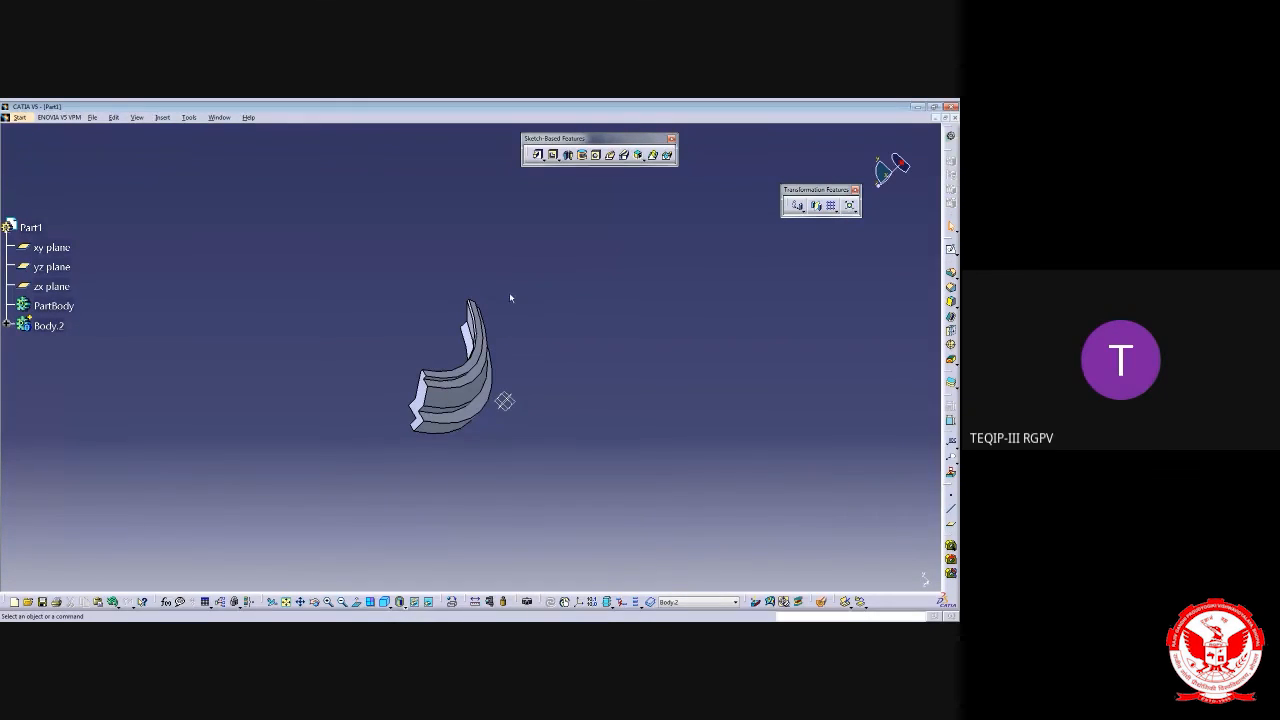
Expand Body.2 in the tree, then select the whole rib in the model and delete it together with its sketches
{"action": "left_click", "coordinate": [9, 329]}
{"action": "left_click", "coordinate": [8, 328]}
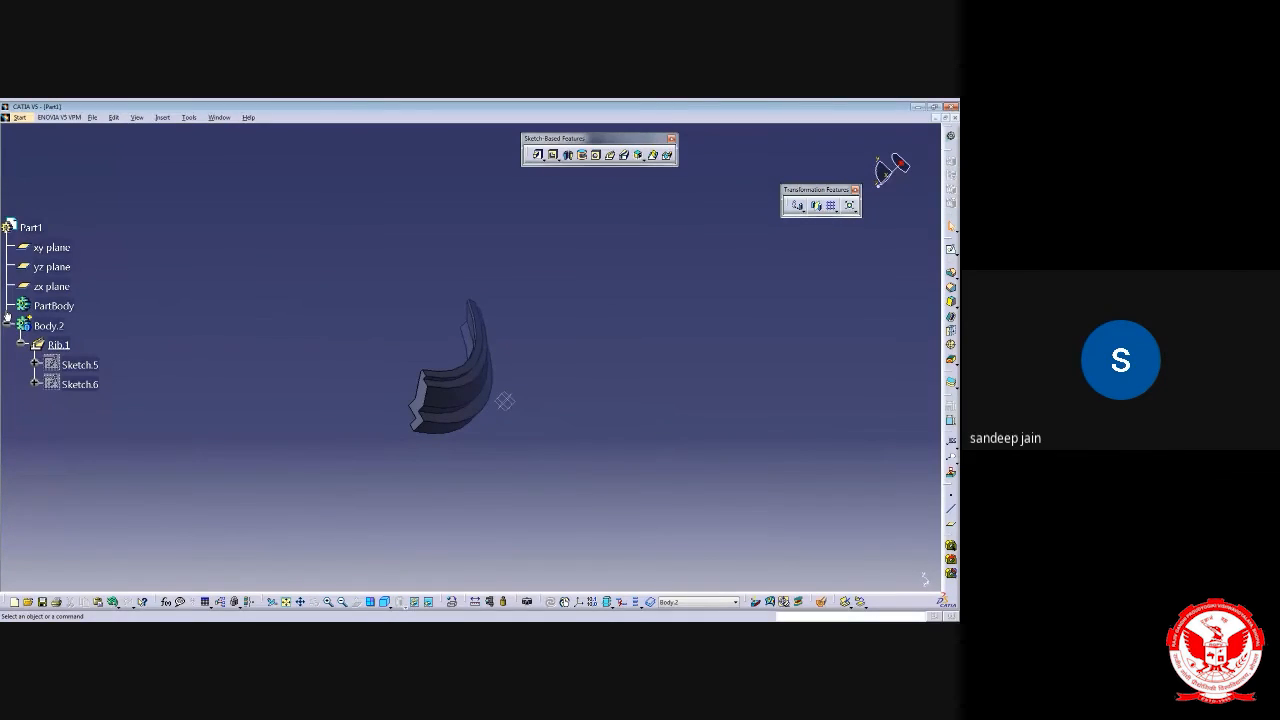
{"action": "left_click", "coordinate": [7, 320]}
{"action": "left_click_drag", "start_coordinate": [509, 251], "coordinate": [377, 520]}
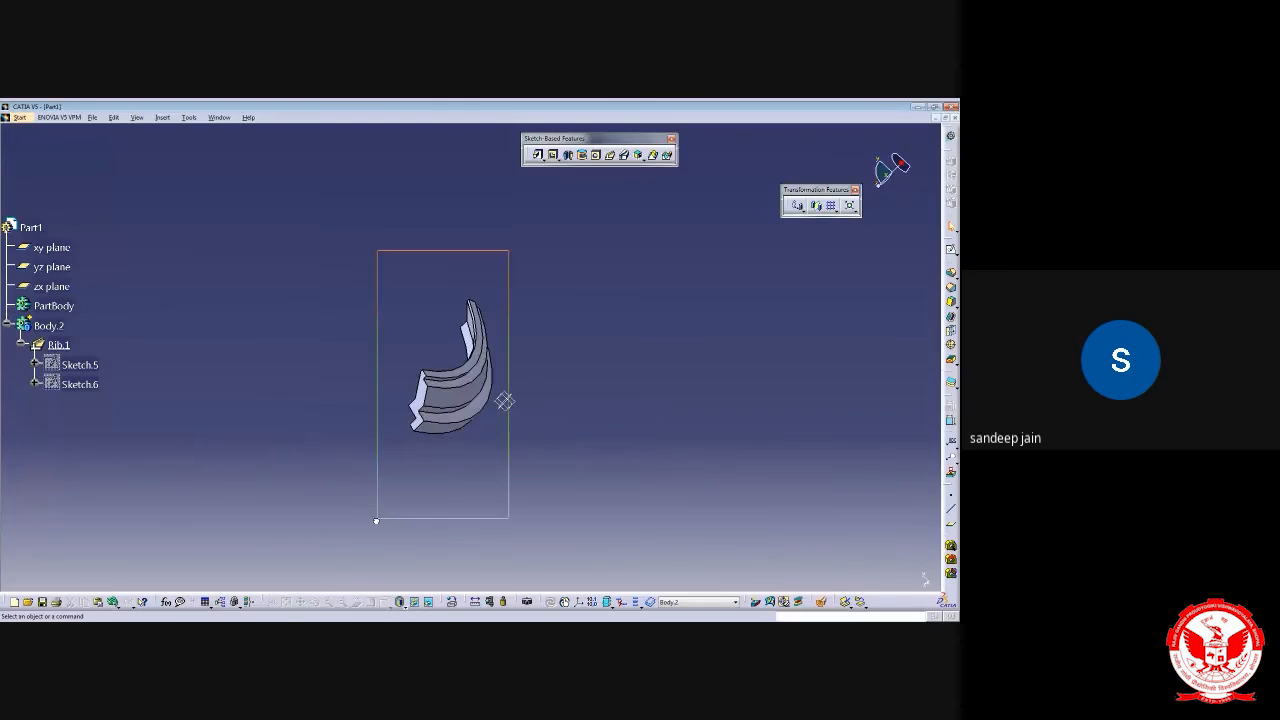
{"action": "key", "text": "Delete"}
{"action": "left_click", "coordinate": [851, 572]}
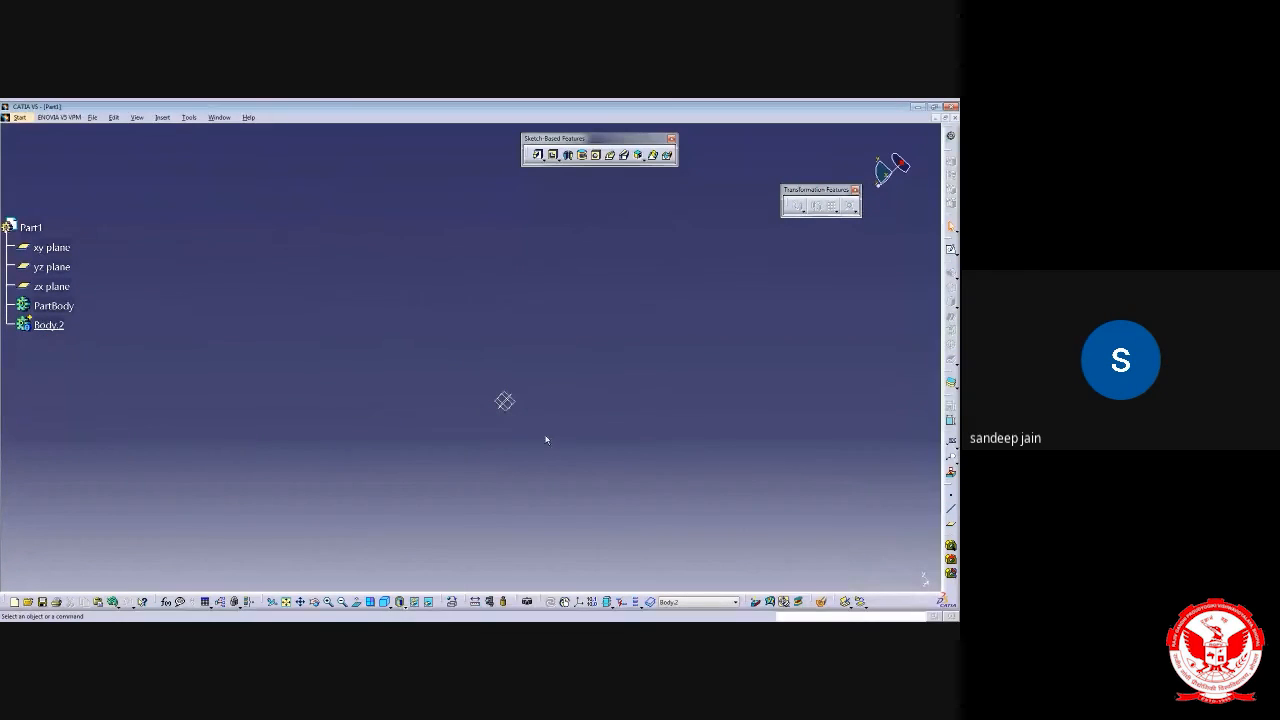
Return the empty part to the isometric view and open a new sketch on the yz plane
{"action": "left_click", "coordinate": [384, 601]}
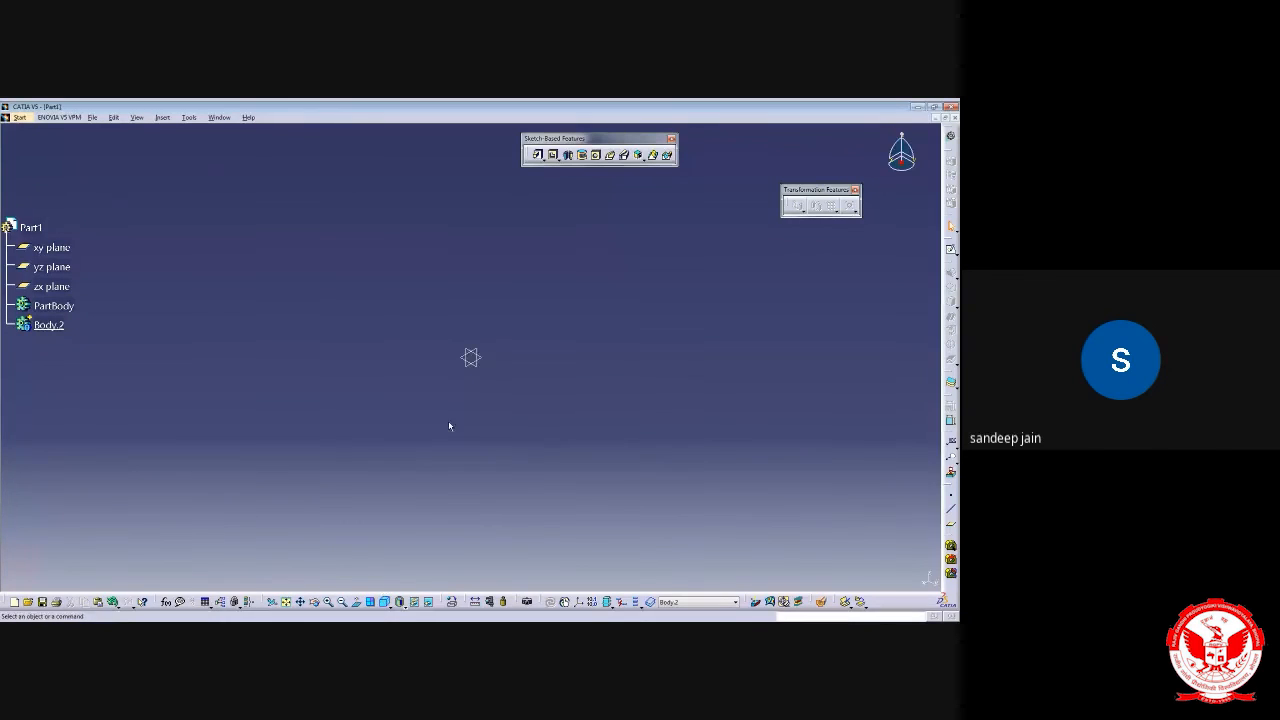
{"action": "left_click", "coordinate": [51, 266]}
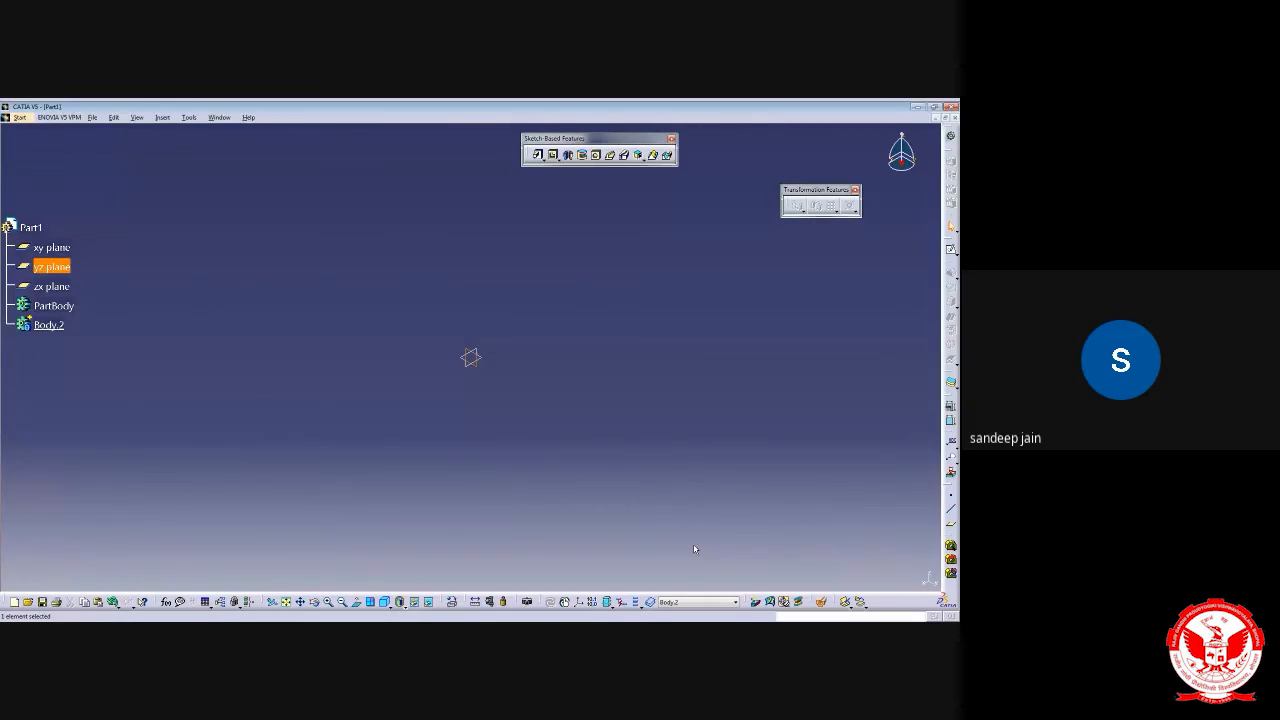
{"action": "left_click", "coordinate": [951, 251]}
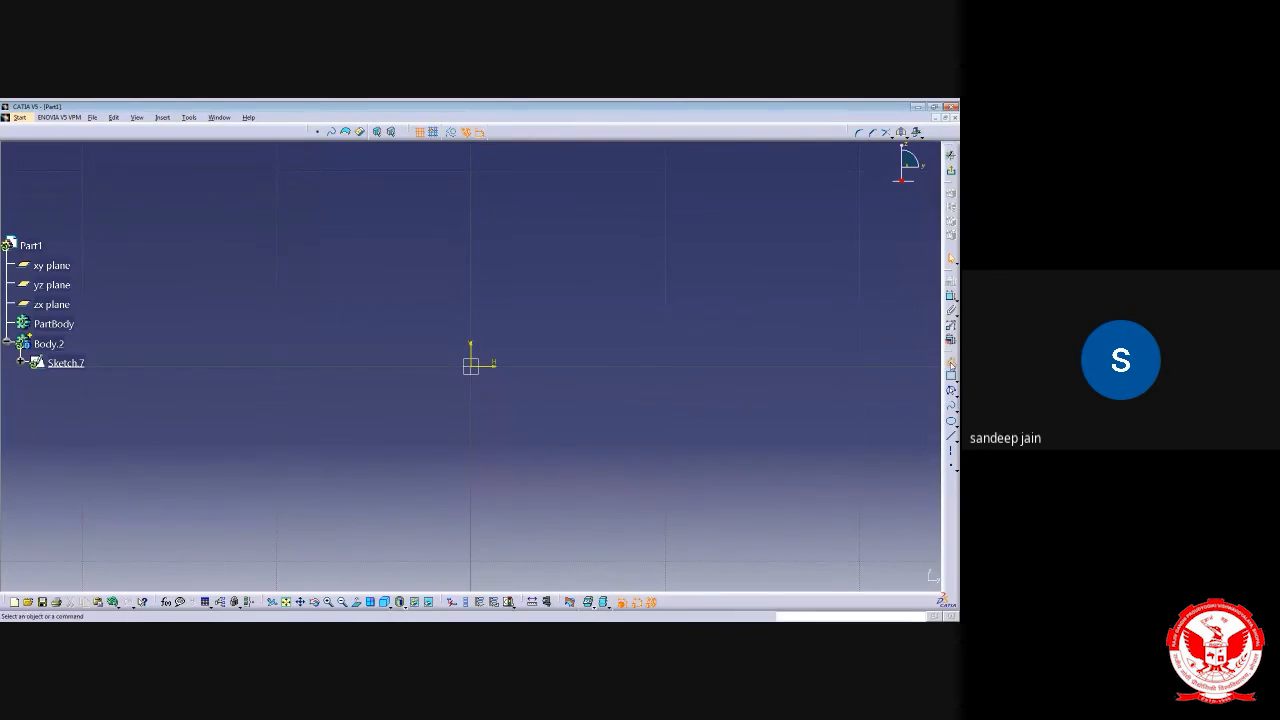
Sketch an open three-sided profile about 10.4 mm wide and 17.6 mm high, with both free ends on the vertical axis
{"action": "left_click", "coordinate": [951, 436]}
{"action": "left_click", "coordinate": [473, 190]}
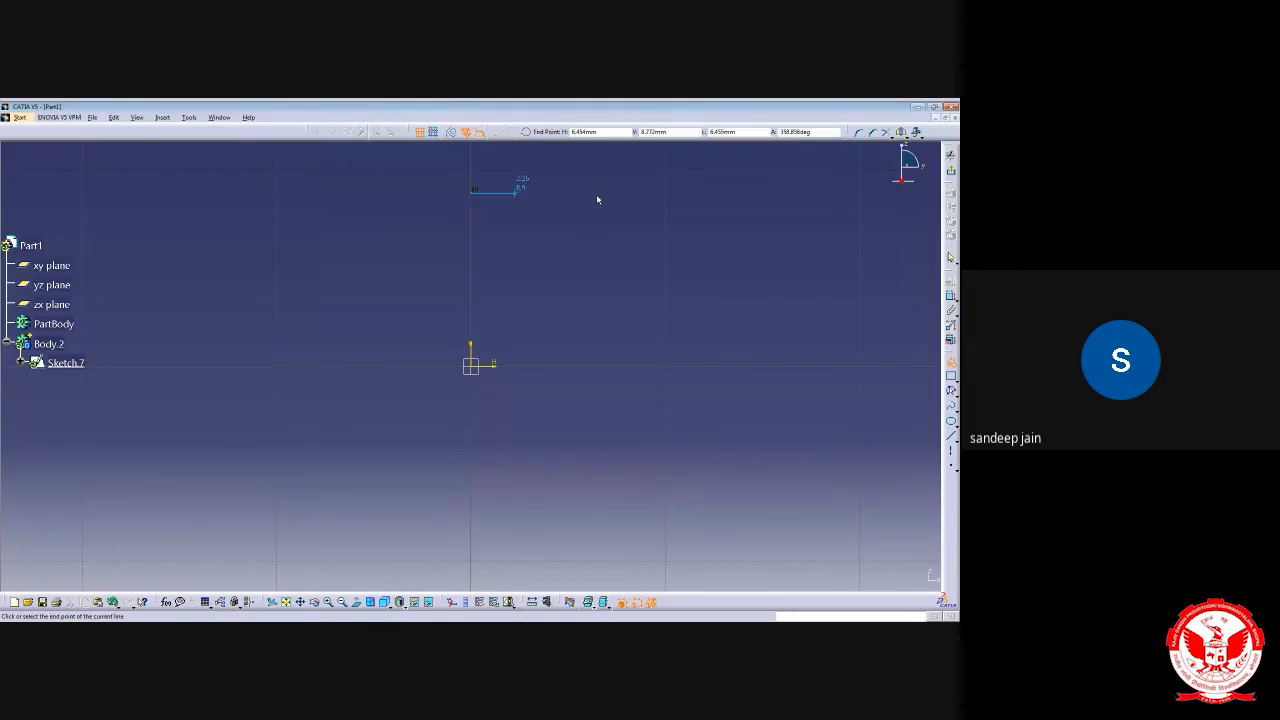
{"action": "left_click", "coordinate": [672, 192]}
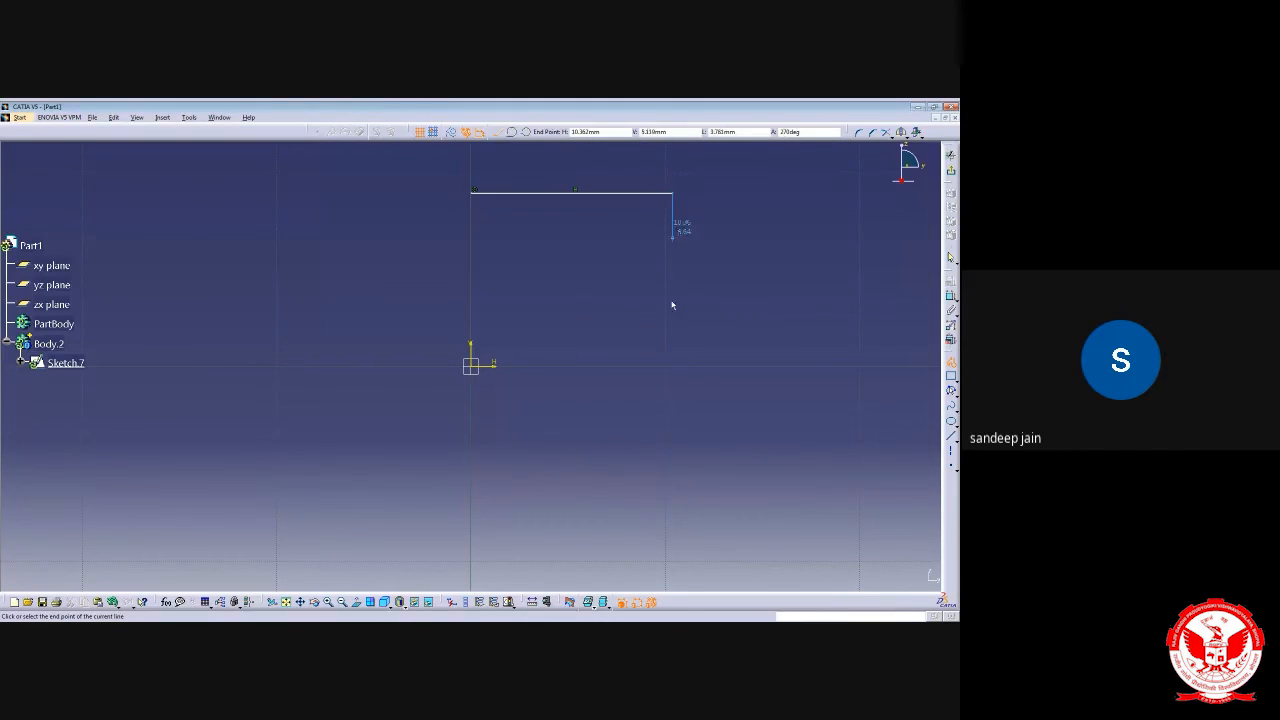
{"action": "left_click", "coordinate": [673, 537]}
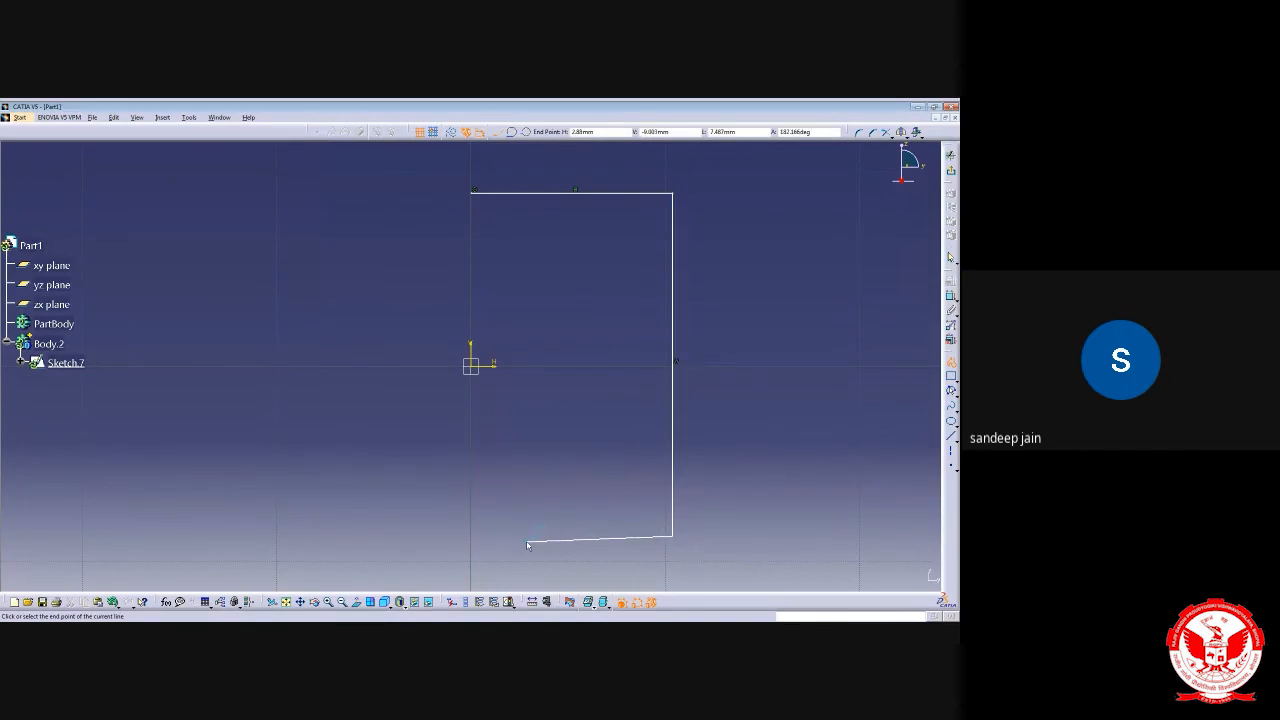
{"action": "left_click", "coordinate": [473, 533]}
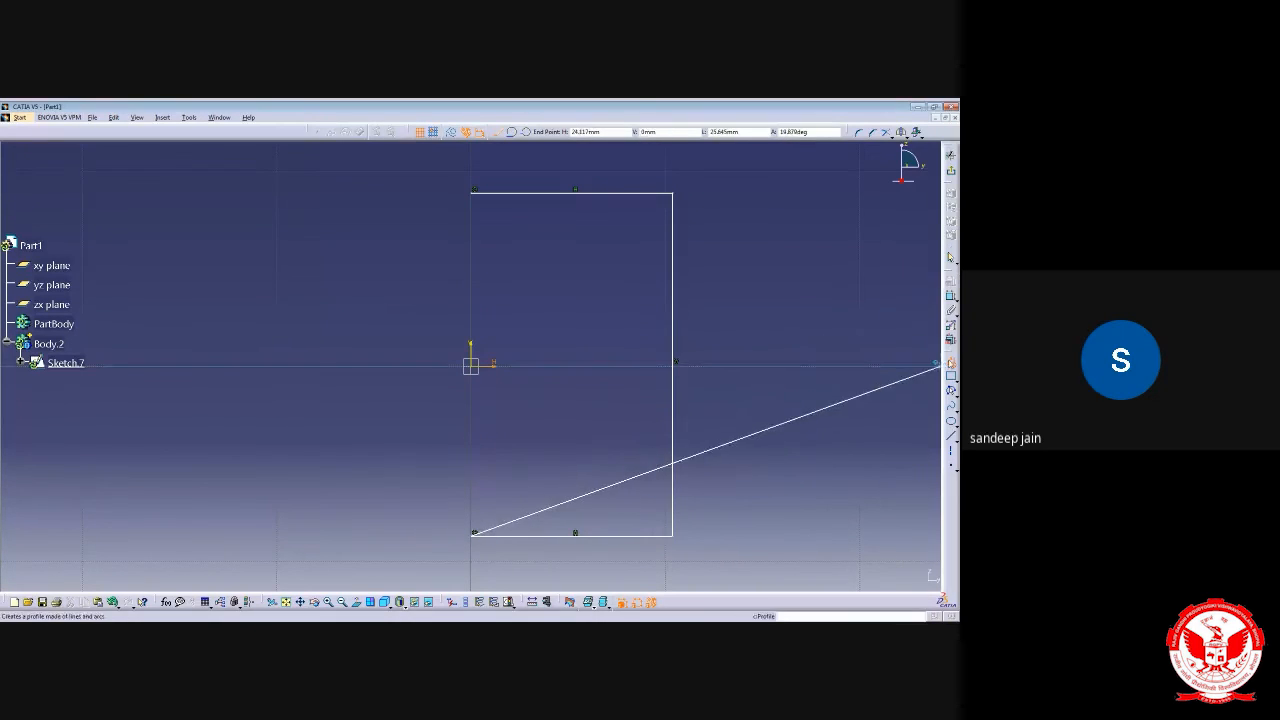
{"action": "key", "text": "Escape"}
{"action": "left_click", "coordinate": [660, 222]}
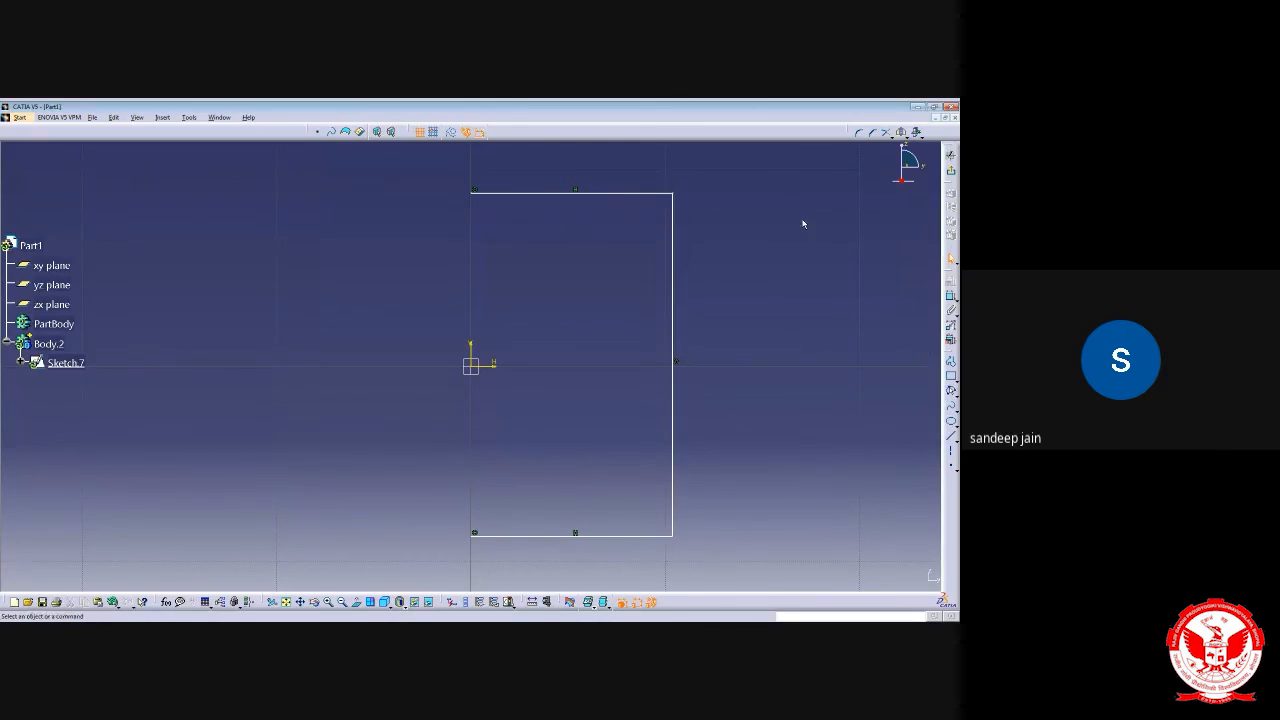
Dimension the distance between the profile's upper and lower horizontal lines and set it to 20 mm
{"action": "left_click", "coordinate": [951, 298]}
{"action": "left_click", "coordinate": [531, 193]}
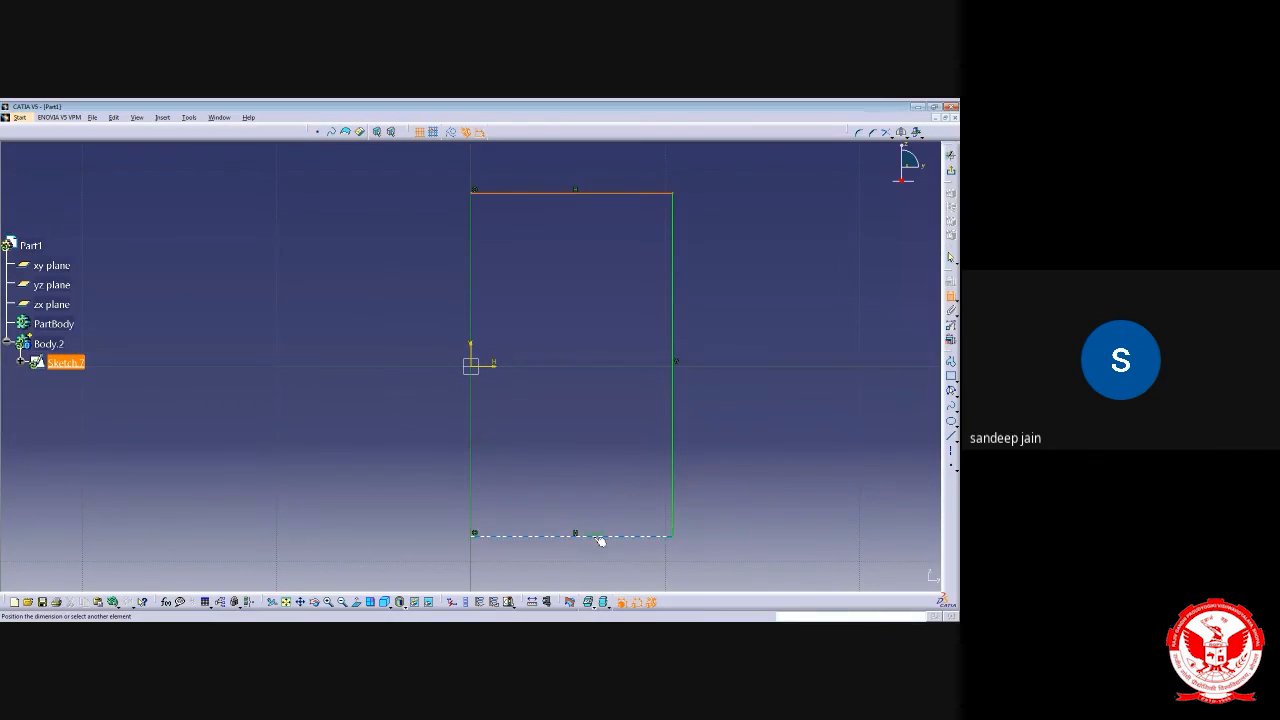
{"action": "left_click", "coordinate": [393, 355]}
{"action": "double_click", "coordinate": [394, 349]}
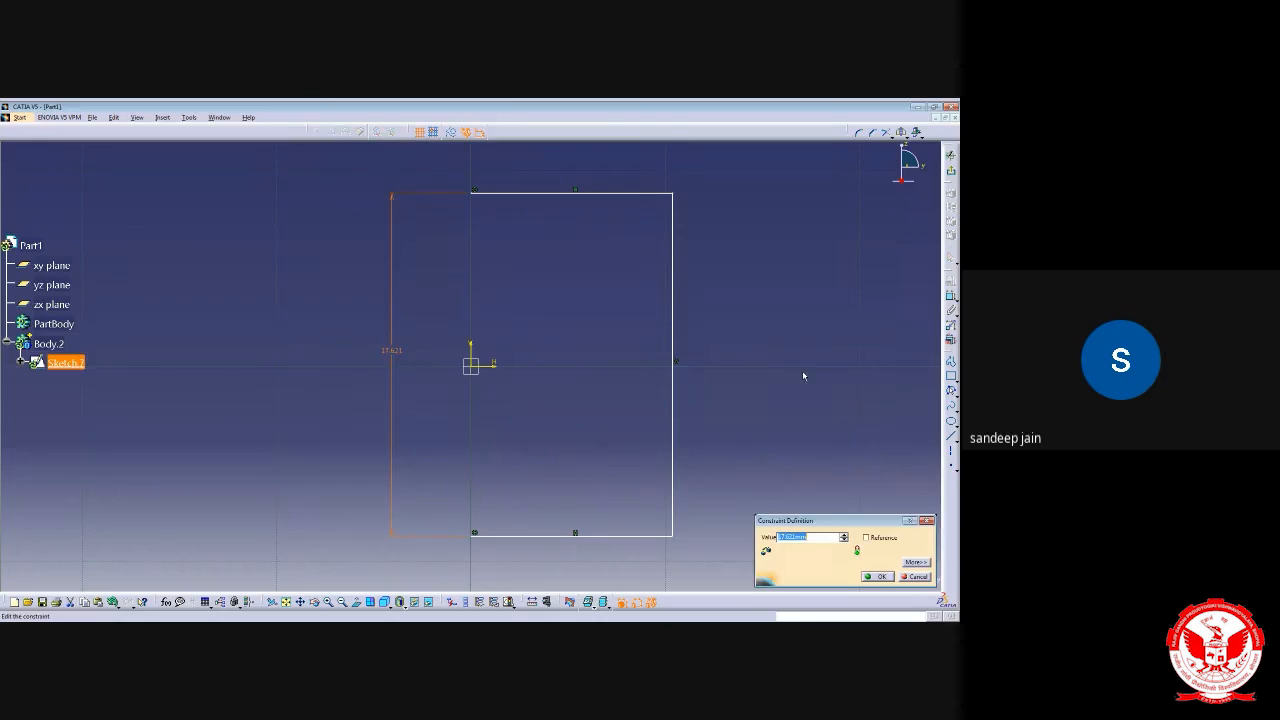
{"action": "type", "text": "20"}
{"action": "key", "text": "Return"}
{"action": "left_click", "coordinate": [857, 331]}
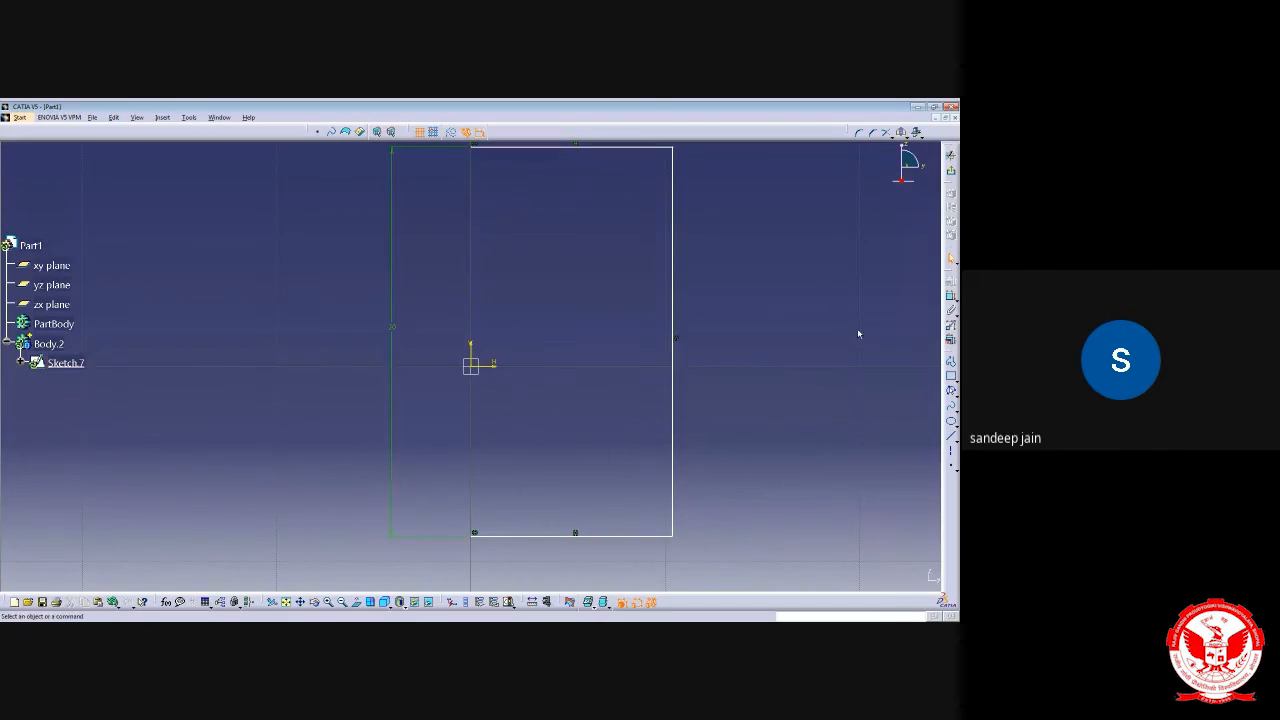
Dimension the profile's vertical side from the vertical axis and set the distance to 10 mm
{"action": "middle_click_drag", "start_coordinate": [826, 386], "coordinate": [766, 411]}
{"action": "left_click", "coordinate": [951, 297]}
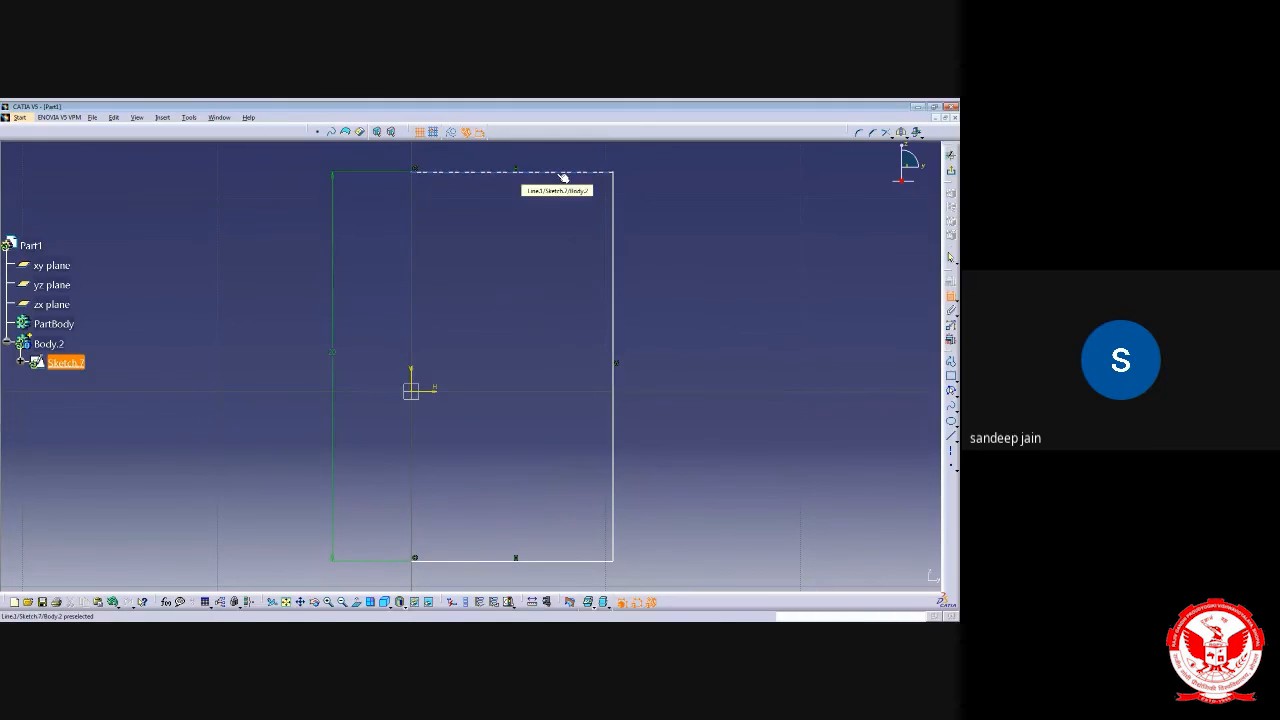
{"action": "left_click", "coordinate": [615, 232]}
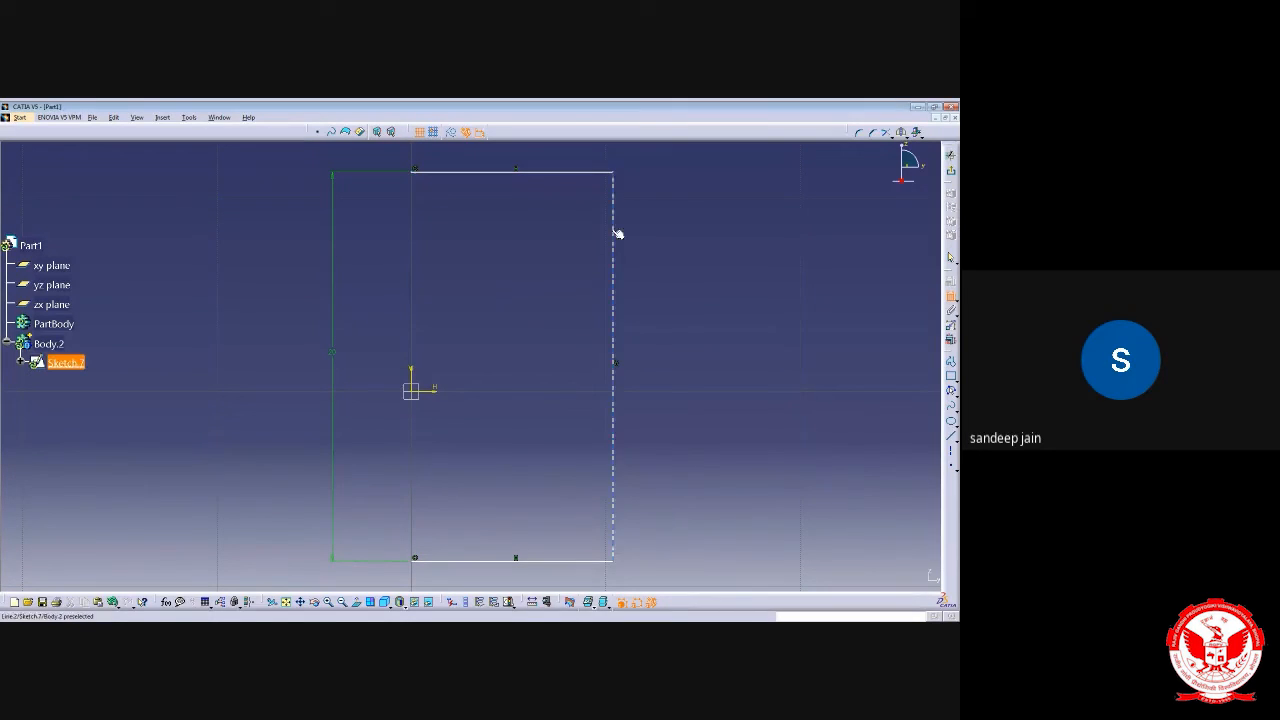
{"action": "left_click", "coordinate": [415, 381]}
{"action": "left_click", "coordinate": [497, 286]}
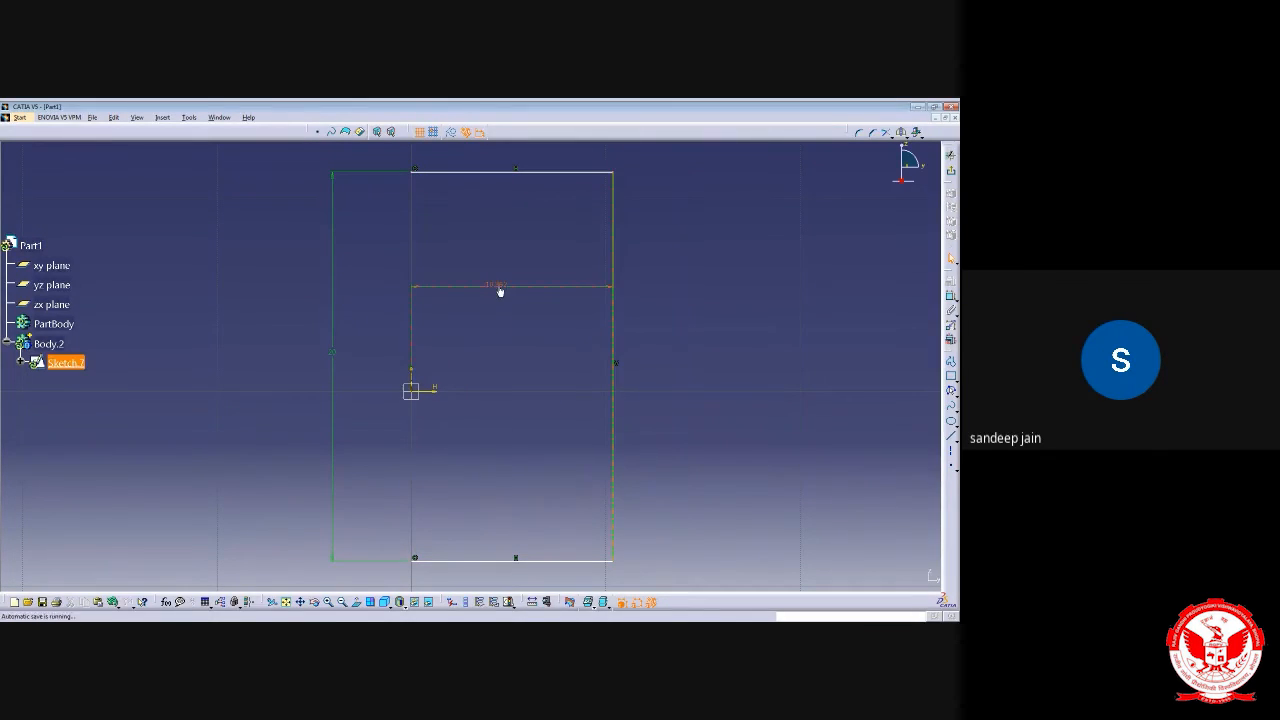
{"action": "double_click", "coordinate": [497, 286]}
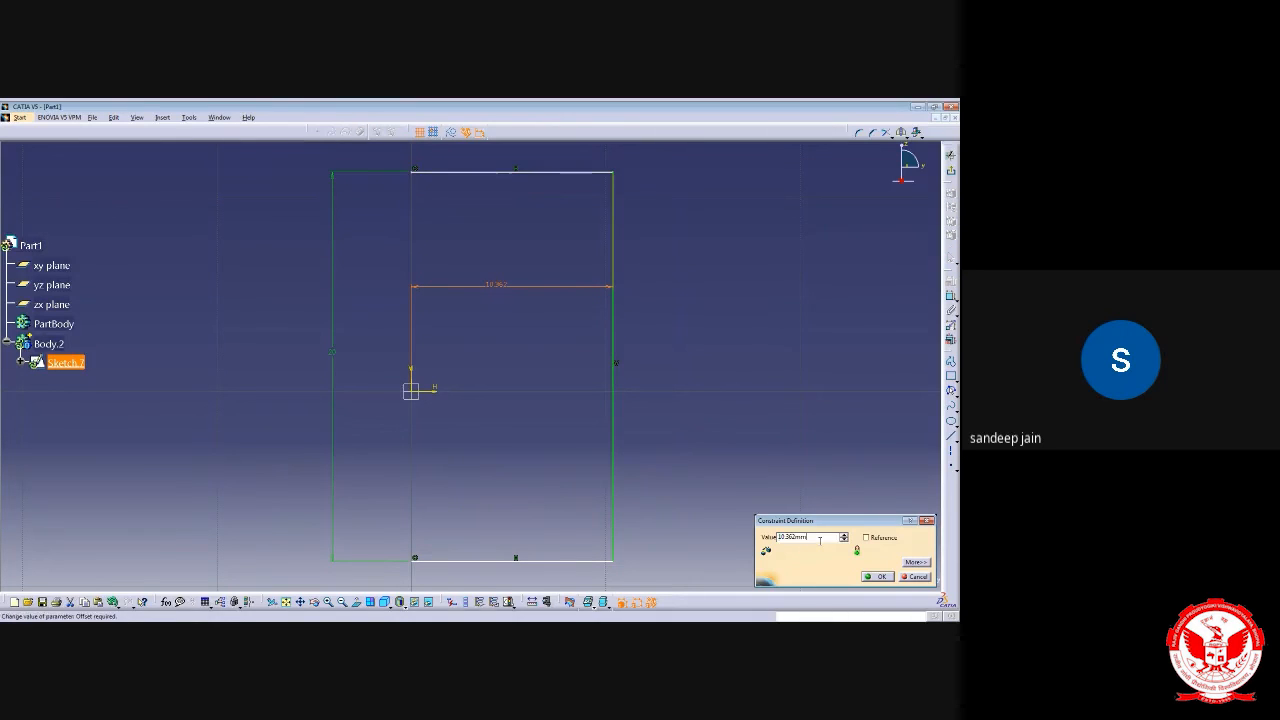
{"action": "type", "text": "10"}
{"action": "key", "text": "Return"}
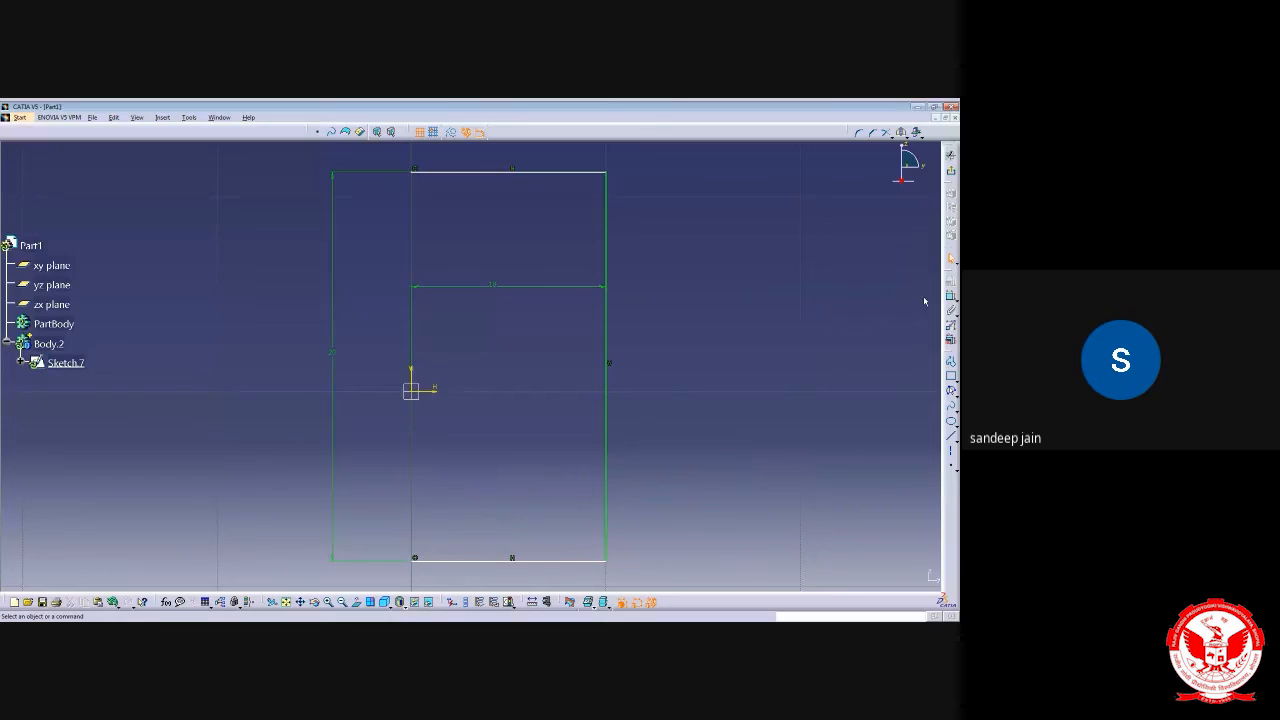
Dimension the profile's lower line from the horizontal axis and set the distance to 10 mm
{"action": "left_click", "coordinate": [951, 297]}
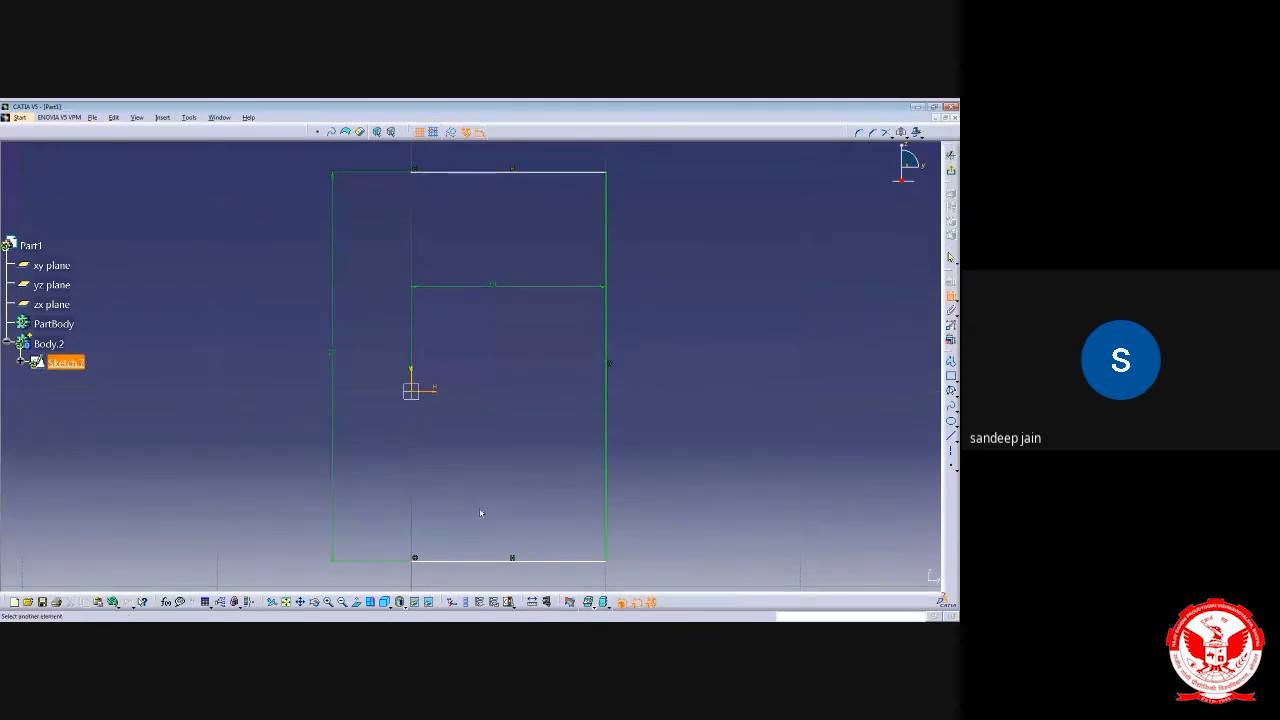
{"action": "left_click", "coordinate": [470, 560]}
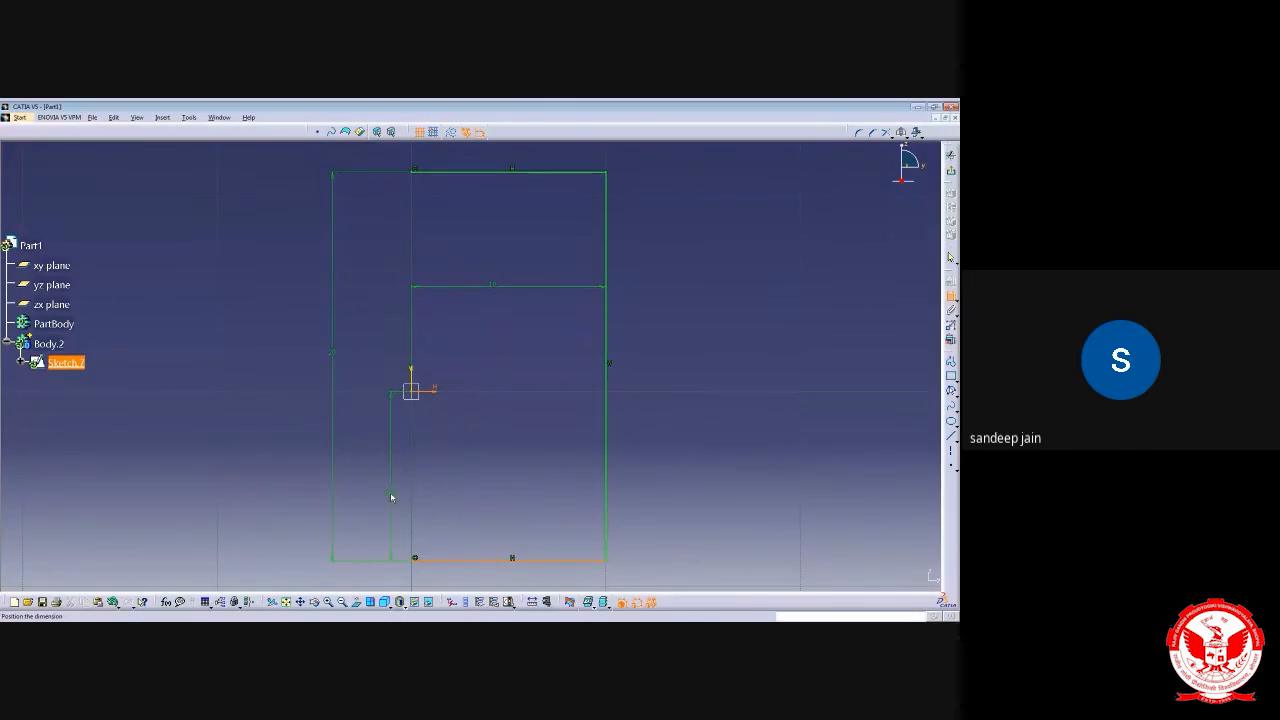
{"action": "left_click", "coordinate": [390, 489]}
{"action": "double_click", "coordinate": [399, 490]}
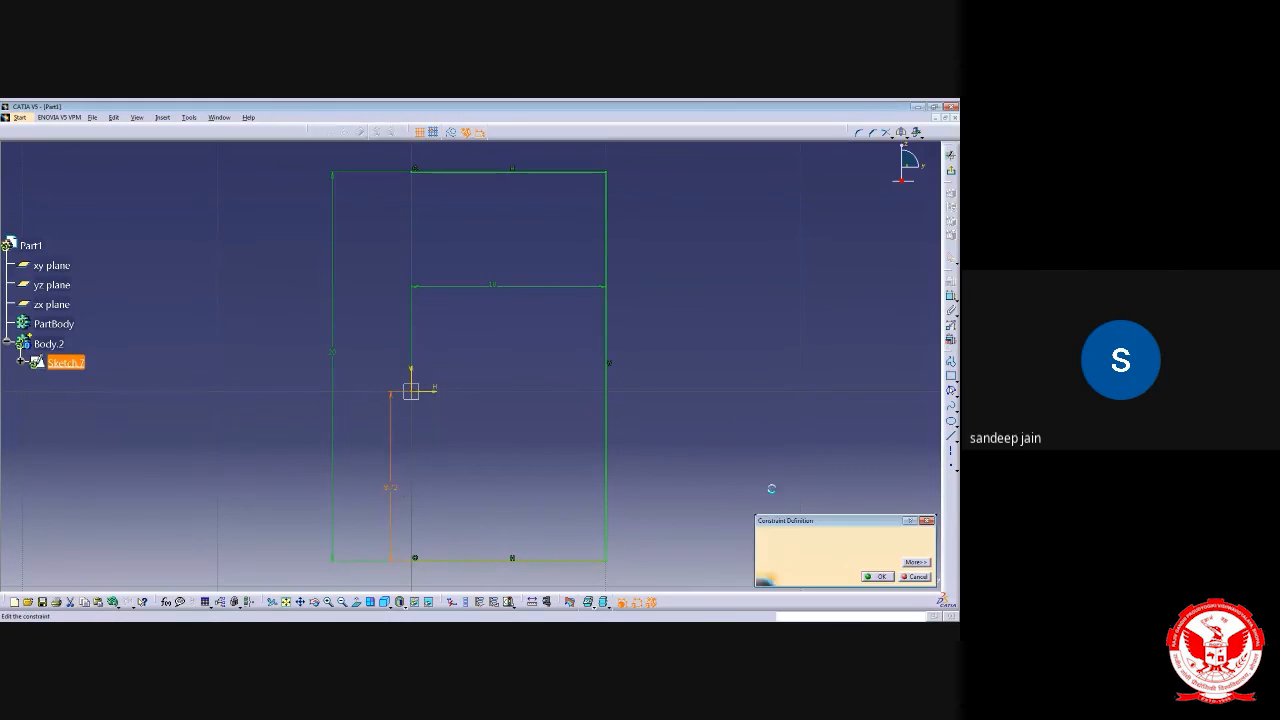
{"action": "type", "text": "10"}
{"action": "key", "text": "Return"}
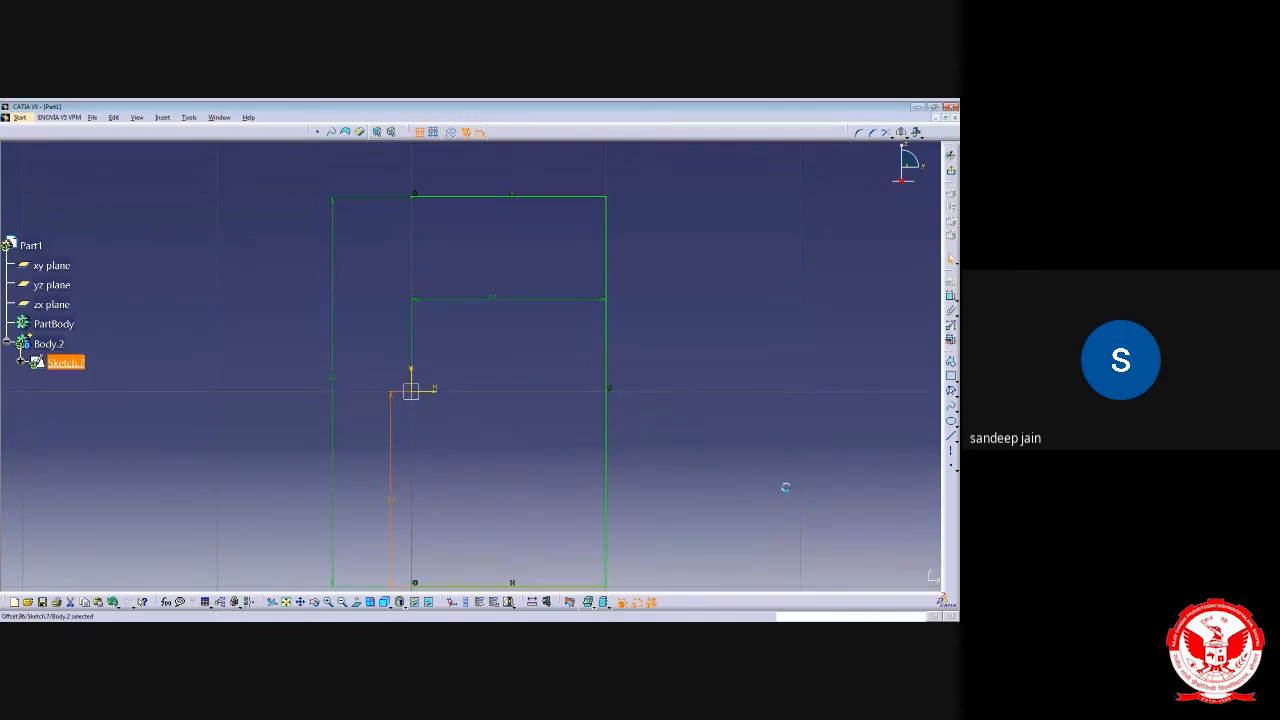
{"action": "mouse_move", "coordinate": [593, 324]}
{"action": "middle_mouse_down"}
{"action": "mouse_move", "coordinate": [543, 290]}
{"action": "mouse_move", "coordinate": [577, 351]}
{"action": "middle_mouse_up"}
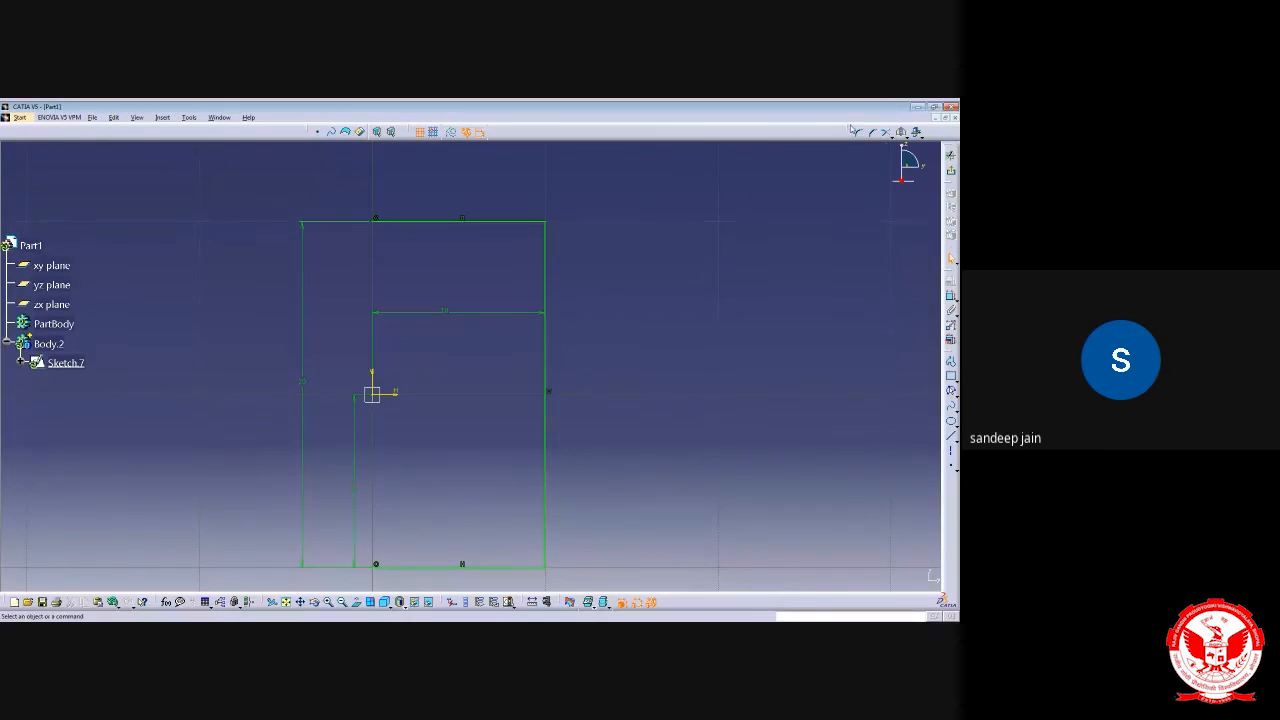
{"action": "left_click_drag", "start_coordinate": [851, 131], "coordinate": [663, 190]}
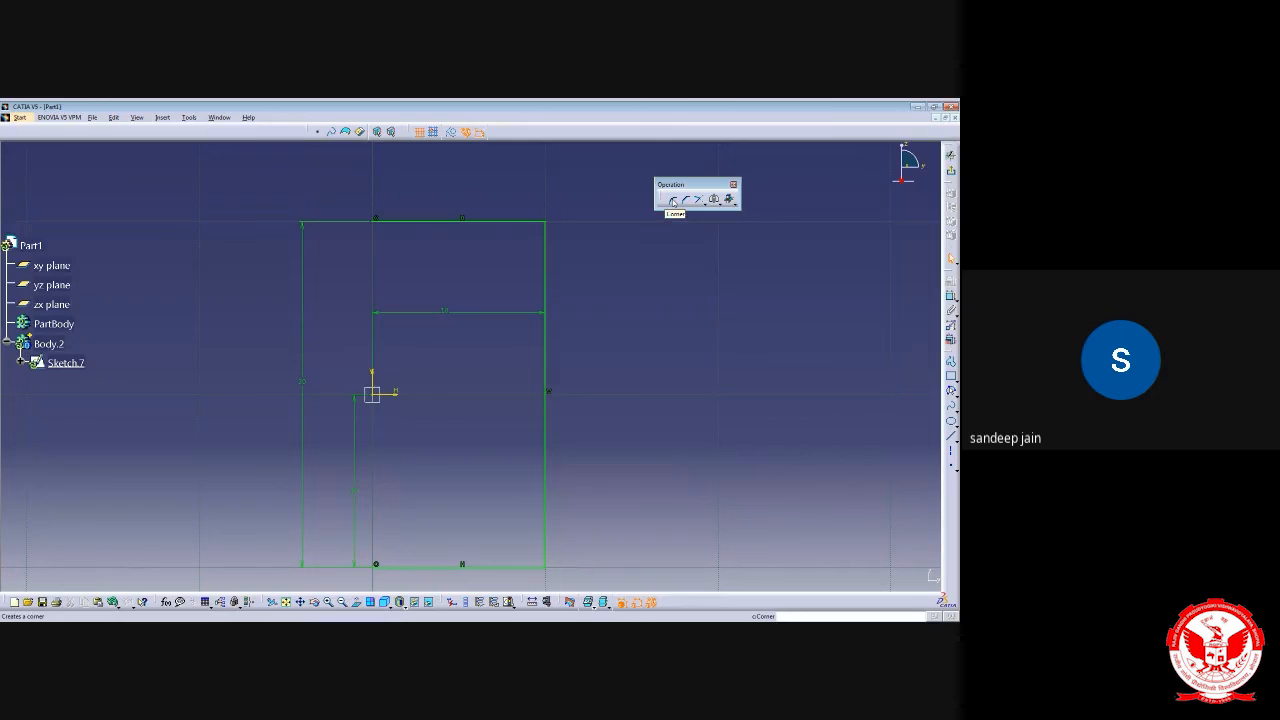
{"action": "left_click", "coordinate": [673, 200]}
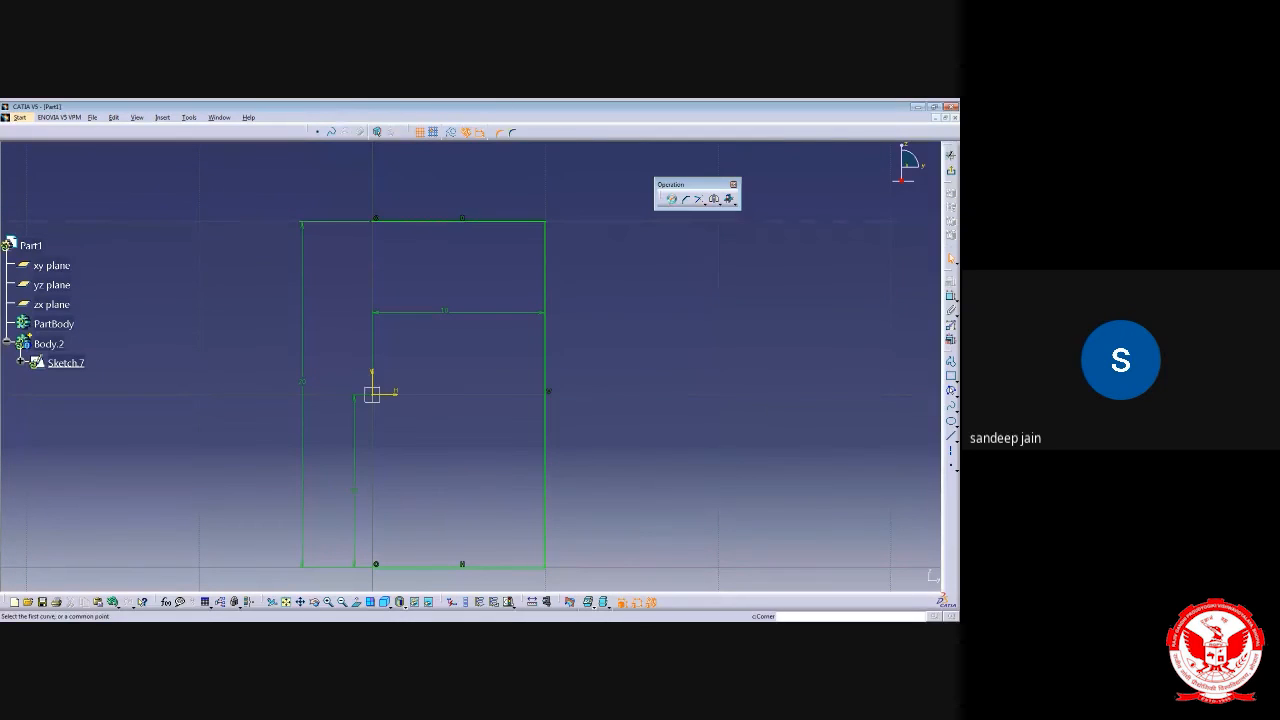
{"action": "left_click", "coordinate": [500, 222]}
{"action": "left_click", "coordinate": [547, 260]}
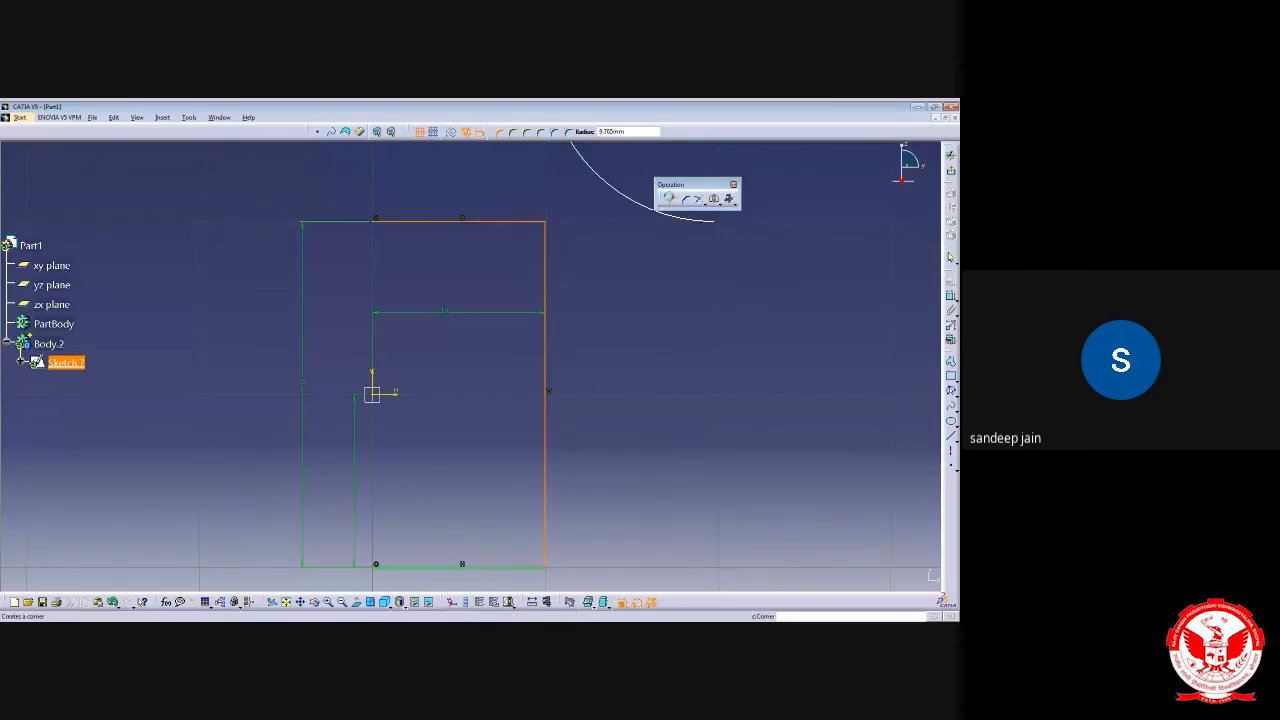
{"action": "left_click", "coordinate": [670, 199]}
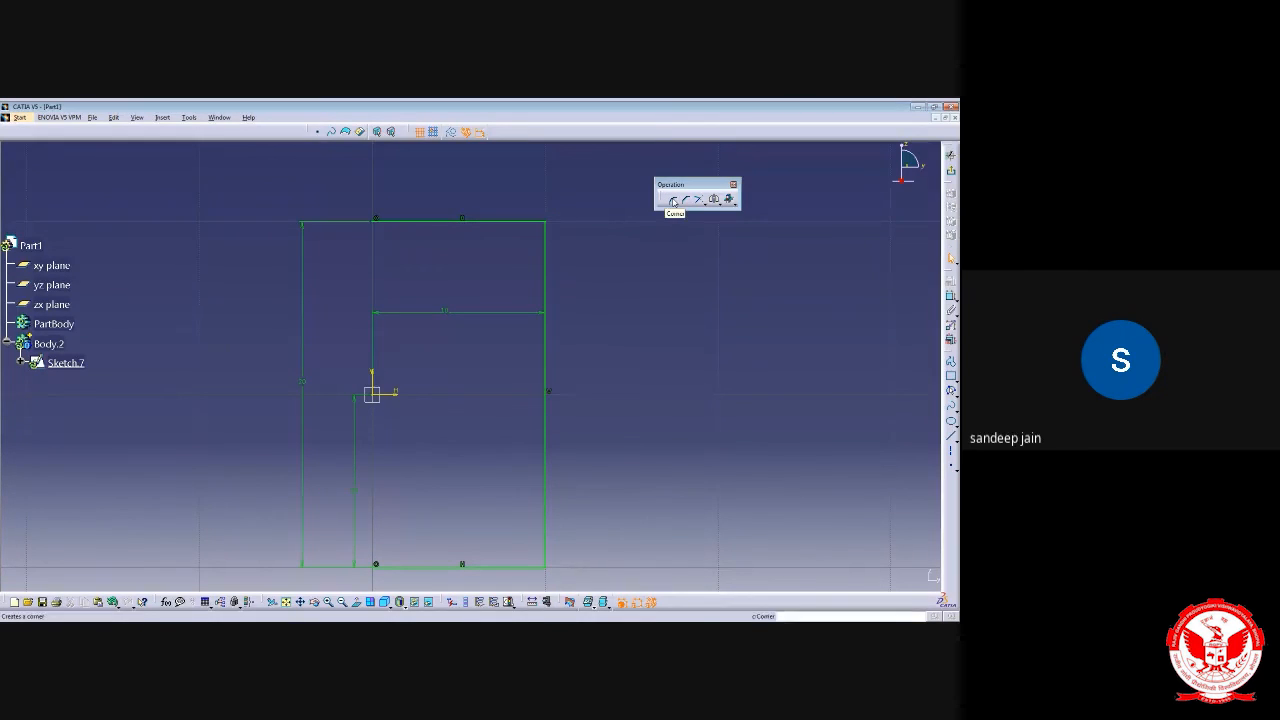
Round the corner between the profile's upper line and vertical side, and set its radius to 5 mm
{"action": "left_click", "coordinate": [672, 201]}
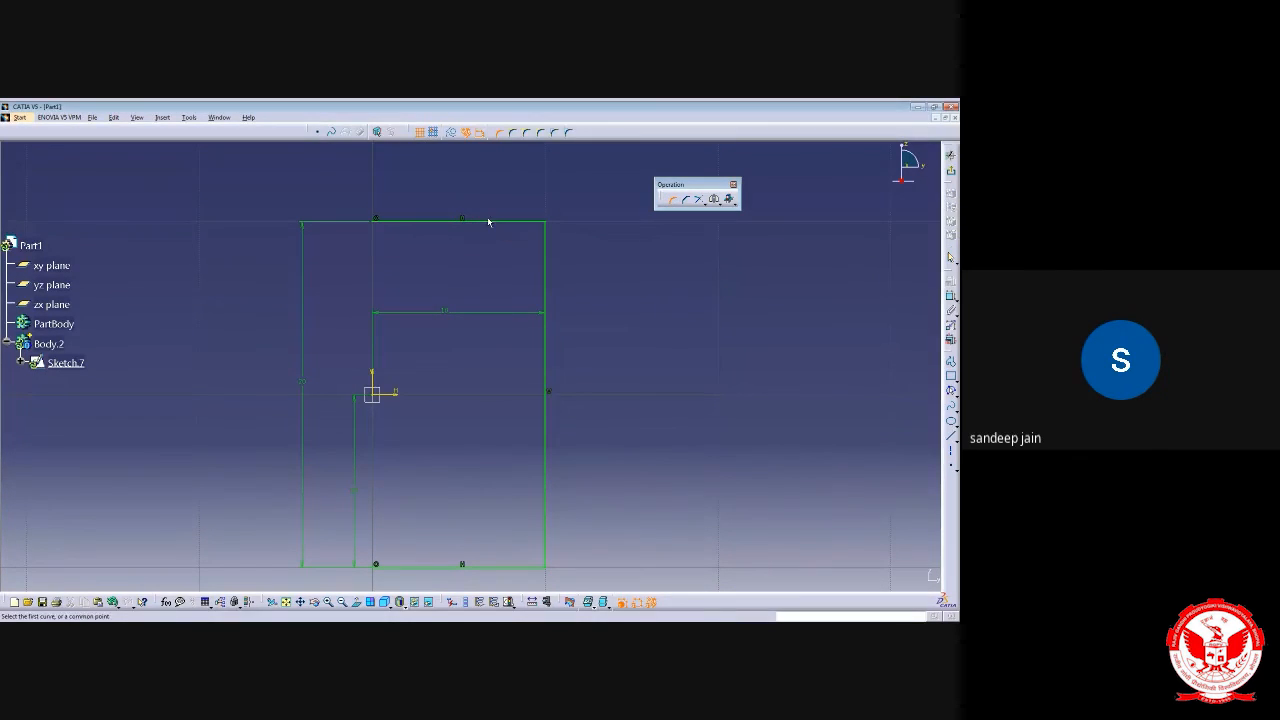
{"action": "left_click", "coordinate": [489, 221]}
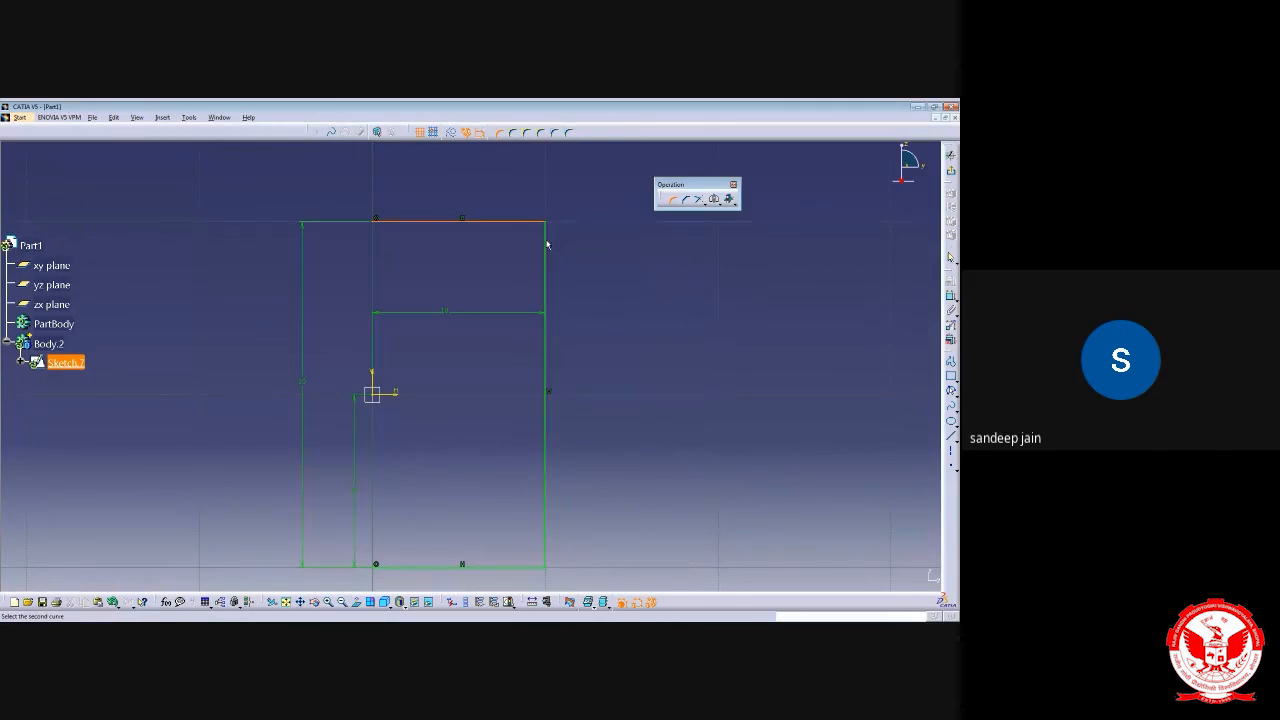
{"action": "left_click", "coordinate": [546, 246]}
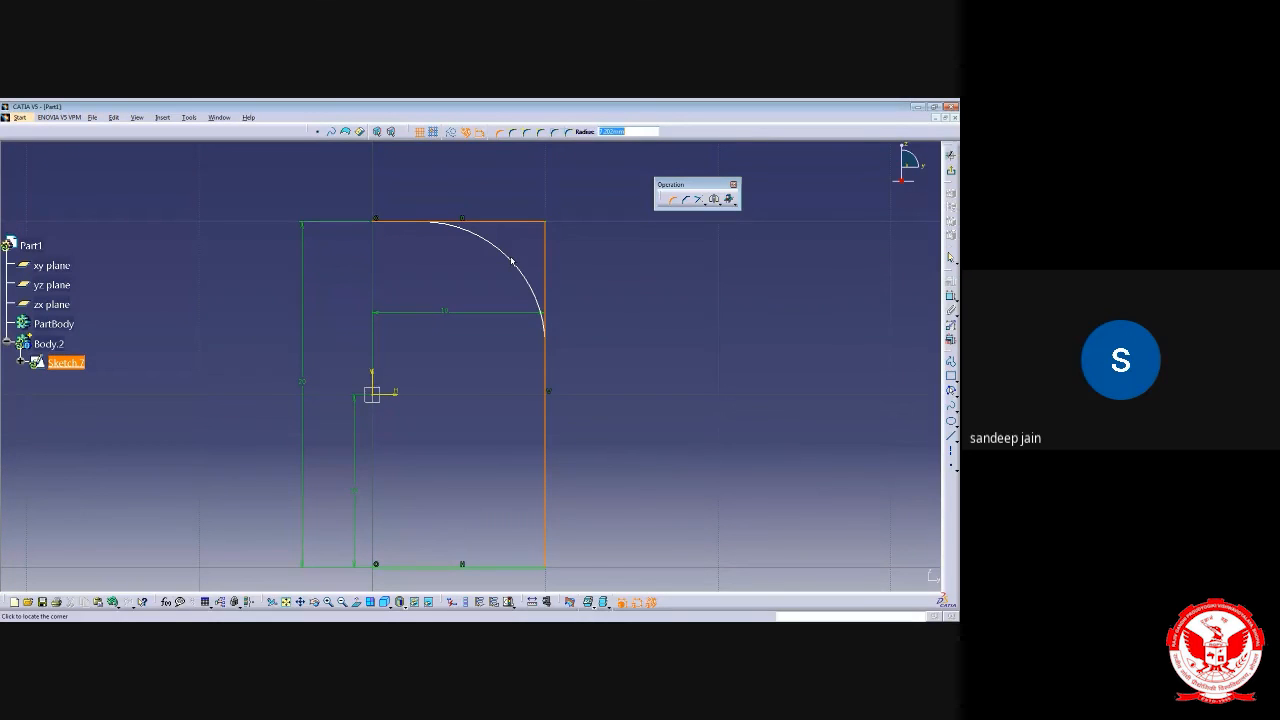
{"action": "left_click", "coordinate": [511, 261]}
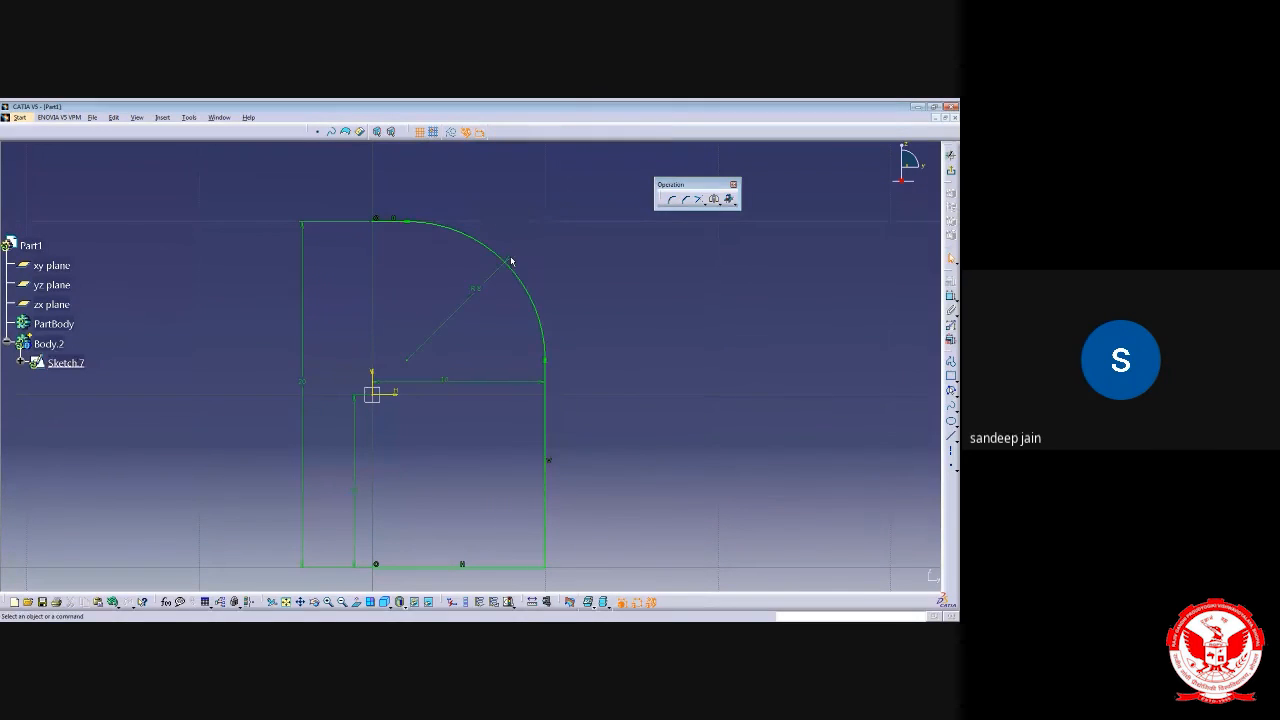
{"action": "mouse_move", "coordinate": [543, 333]}
{"action": "middle_mouse_down"}
{"action": "mouse_move", "coordinate": [515, 249]}
{"action": "mouse_move", "coordinate": [514, 305]}
{"action": "middle_mouse_up"}
{"action": "double_click", "coordinate": [462, 230]}
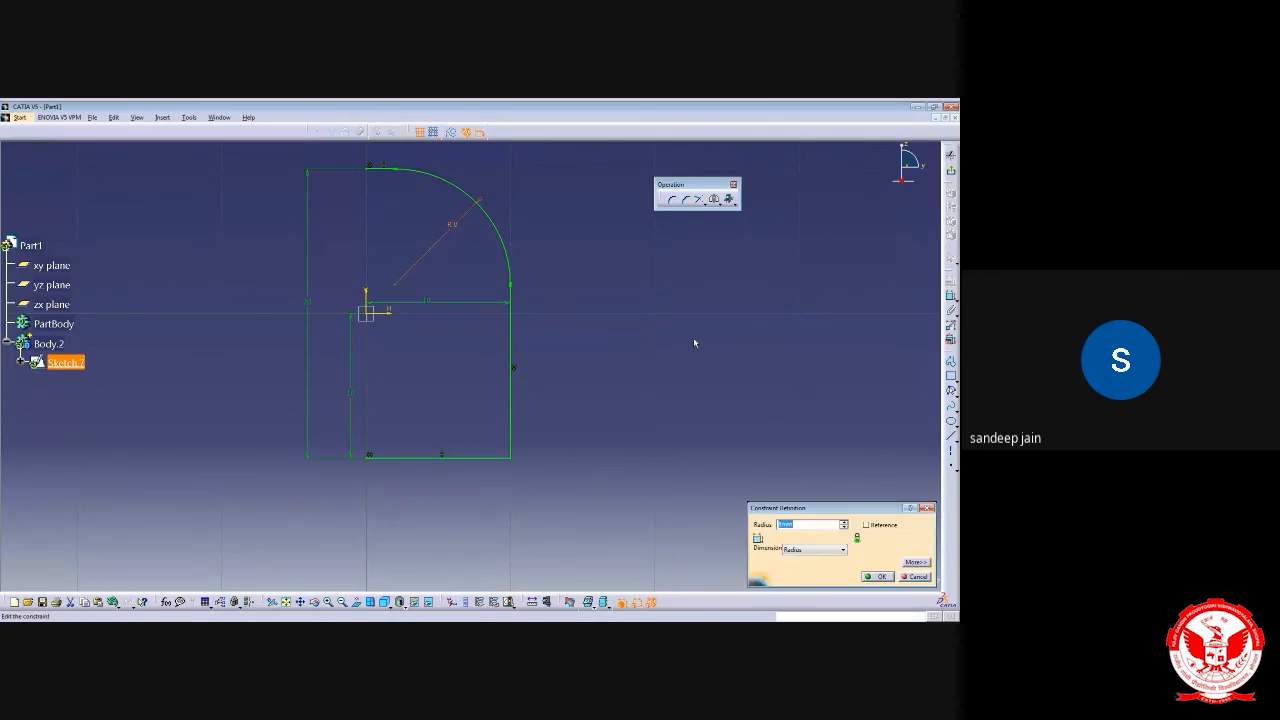
{"action": "left_click", "coordinate": [808, 527]}
{"action": "type", "text": "5"}
{"action": "key", "text": "Return"}
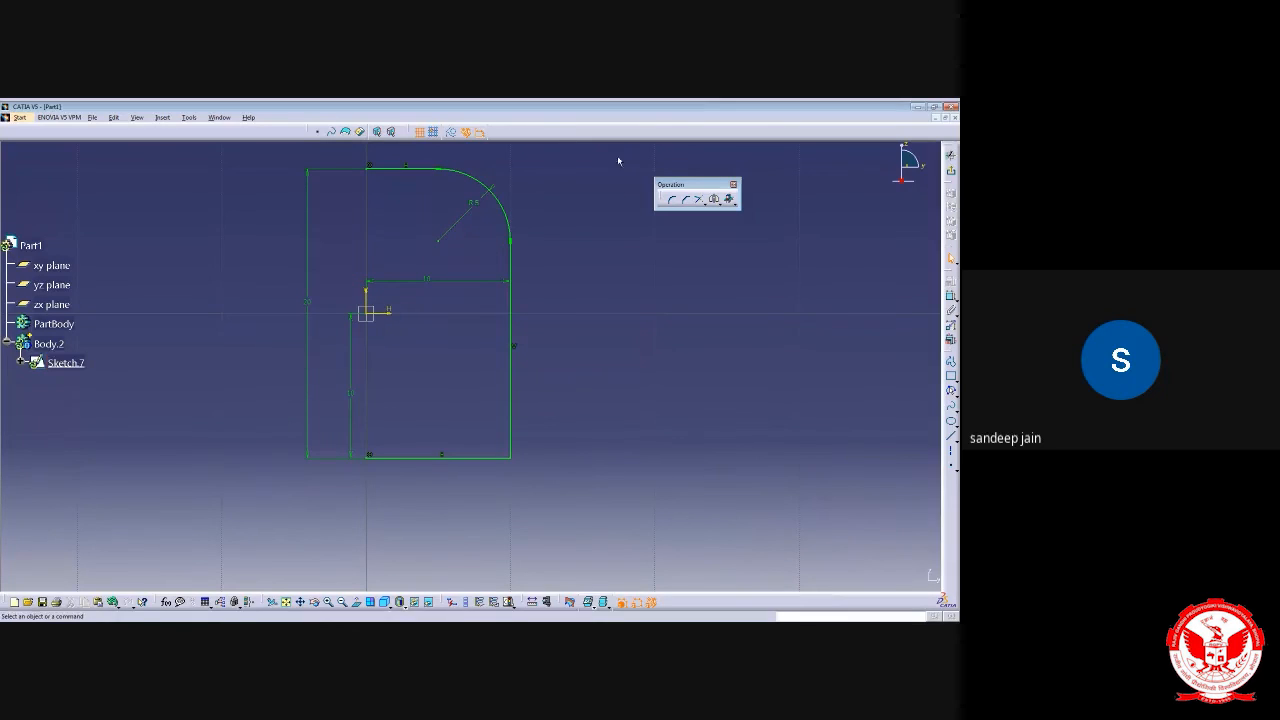
Round the corner between the profile's lower line and vertical side with a 5 mm radius, and exit the sketch
{"action": "left_click", "coordinate": [672, 199]}
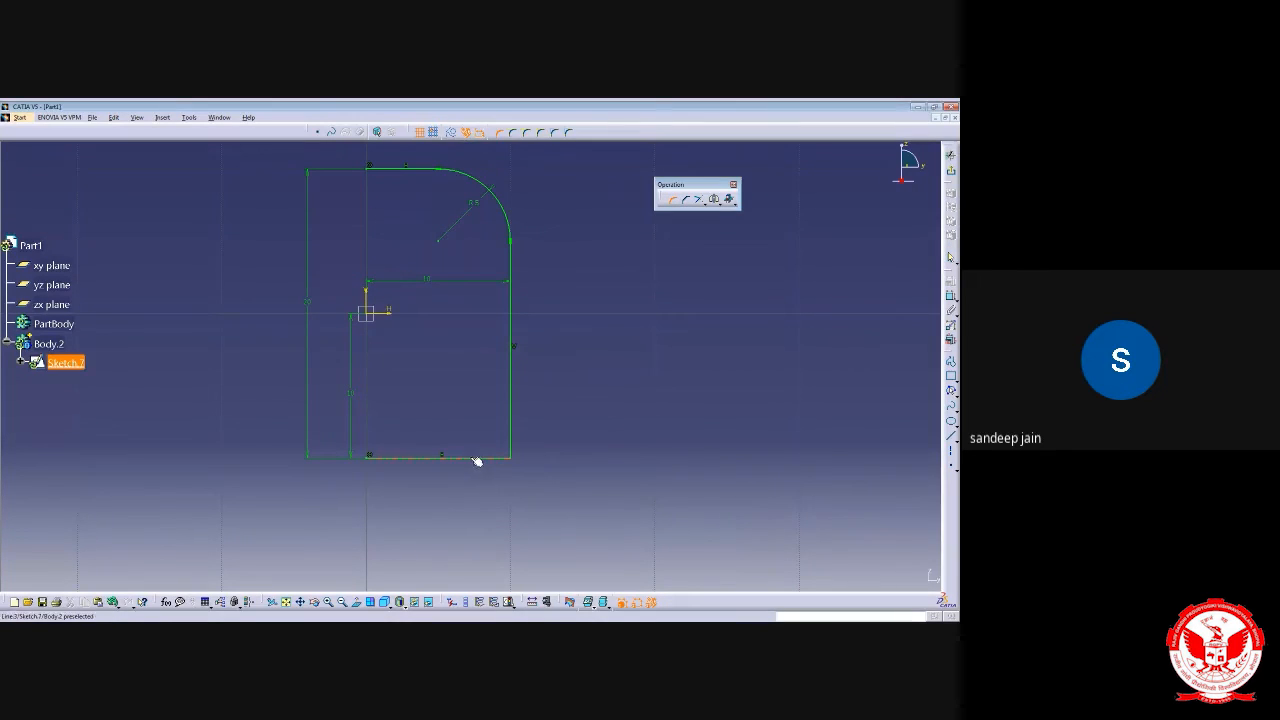
{"action": "left_click", "coordinate": [517, 427]}
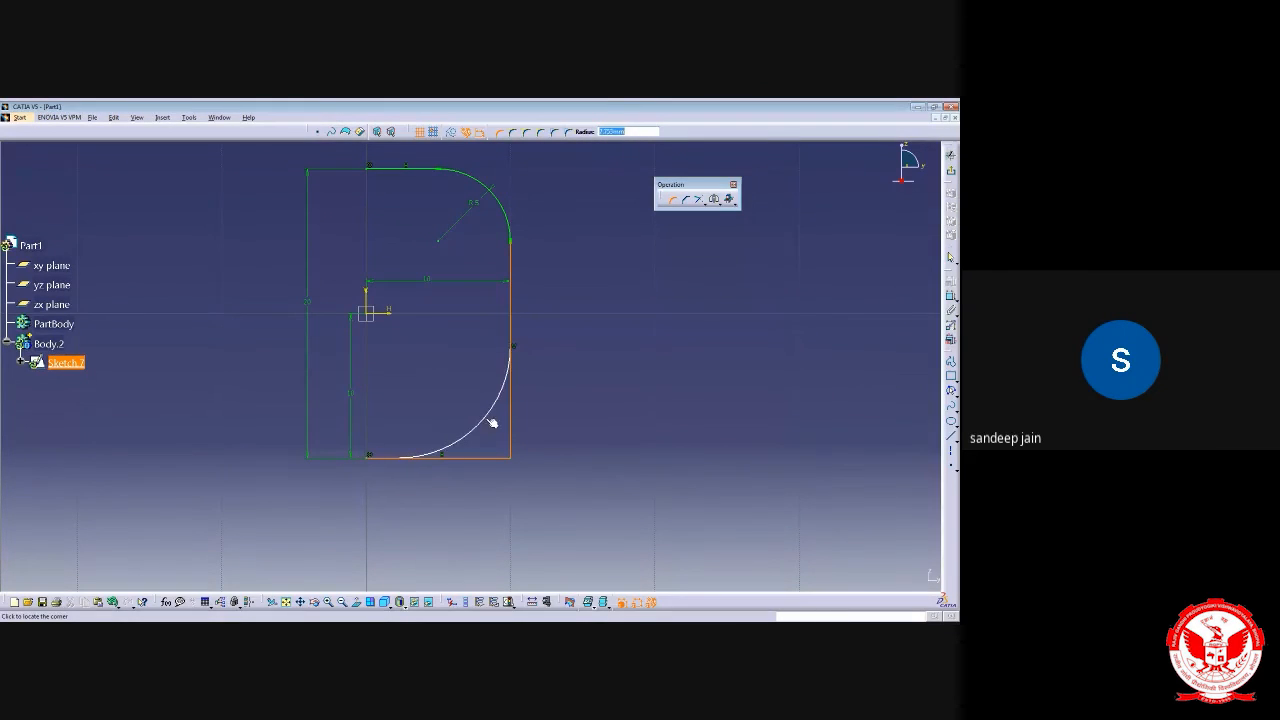
{"action": "left_click", "coordinate": [487, 417]}
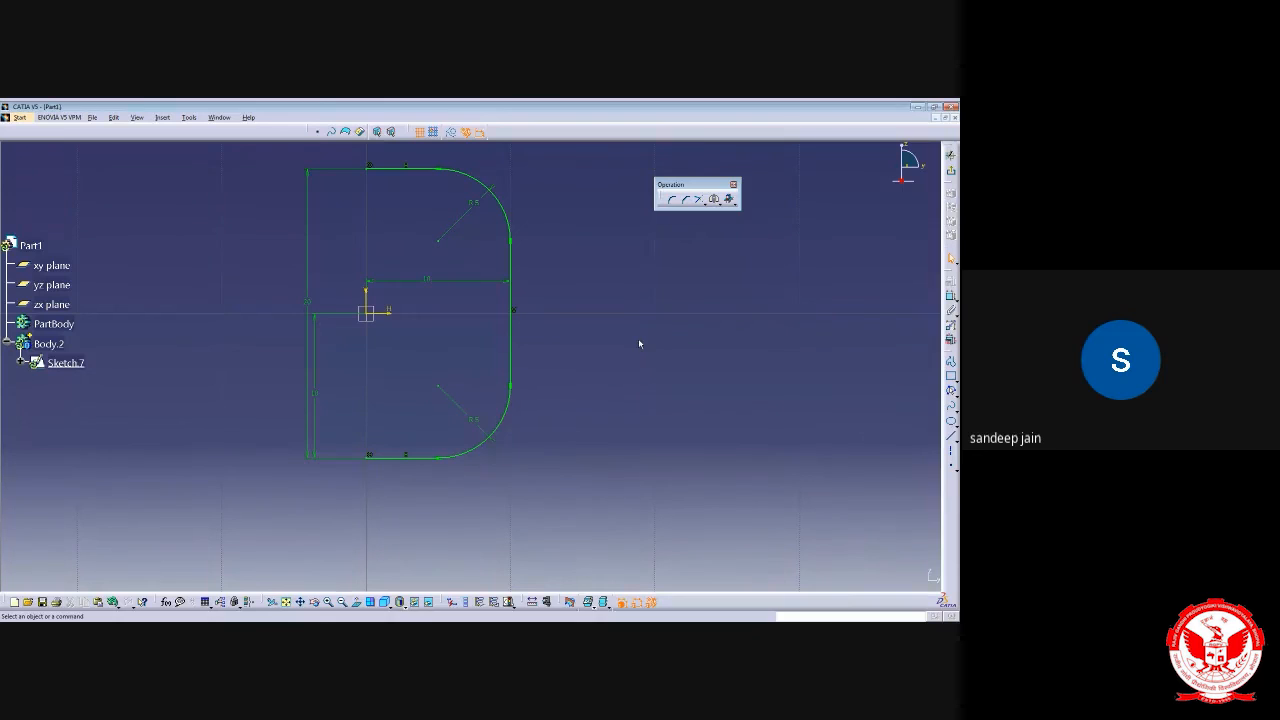
{"action": "left_click", "coordinate": [951, 171]}
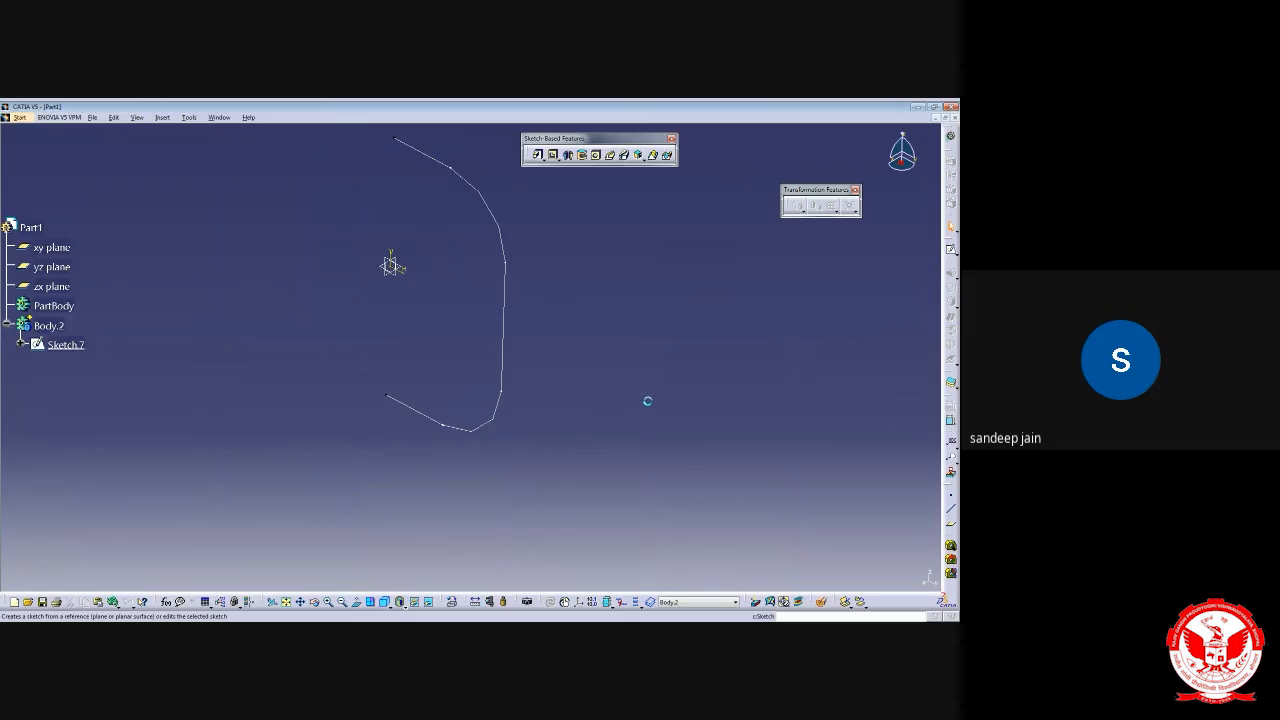
Set both the 3D and 2D accuracy in the display performance options to Proportional at 0.01
{"action": "mouse_move", "coordinate": [648, 401]}
{"action": "middle_mouse_down"}
{"action": "mouse_move", "coordinate": [473, 416]}
{"action": "mouse_move", "coordinate": [452, 402]}
{"action": "middle_mouse_up"}
{"action": "left_click", "coordinate": [189, 118]}
{"action": "left_click", "coordinate": [225, 319]}
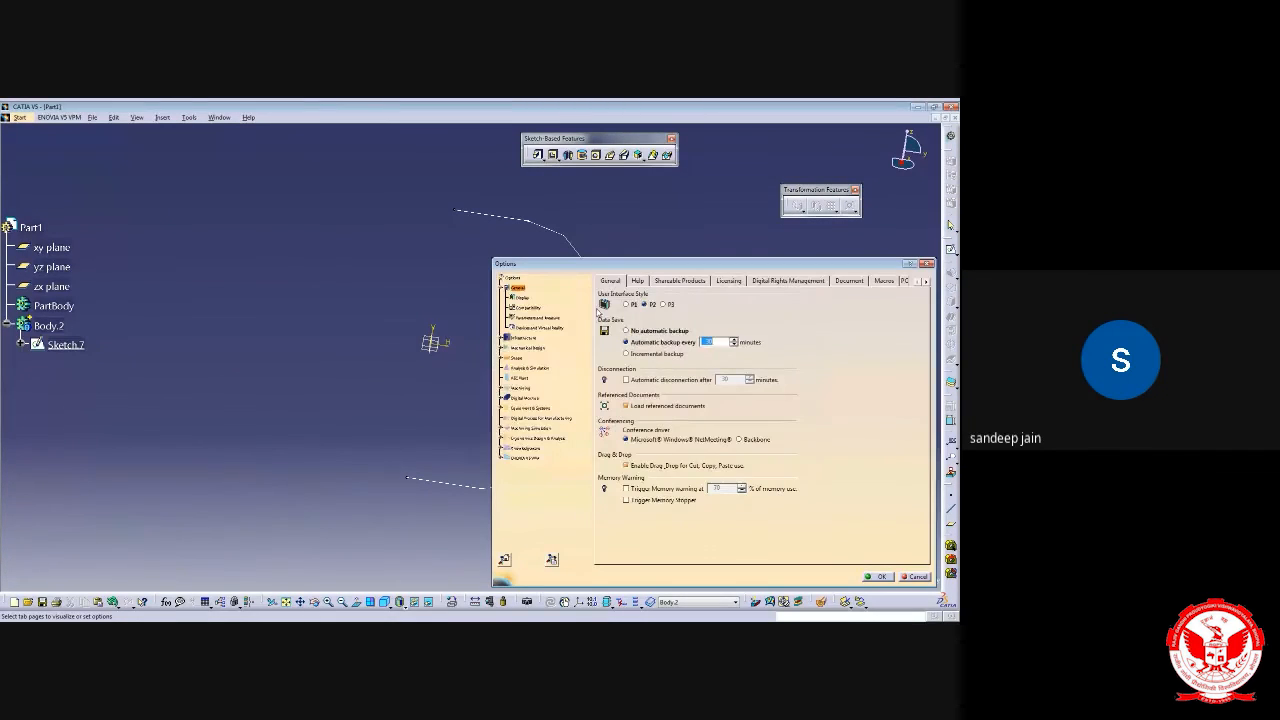
{"action": "left_click", "coordinate": [520, 297]}
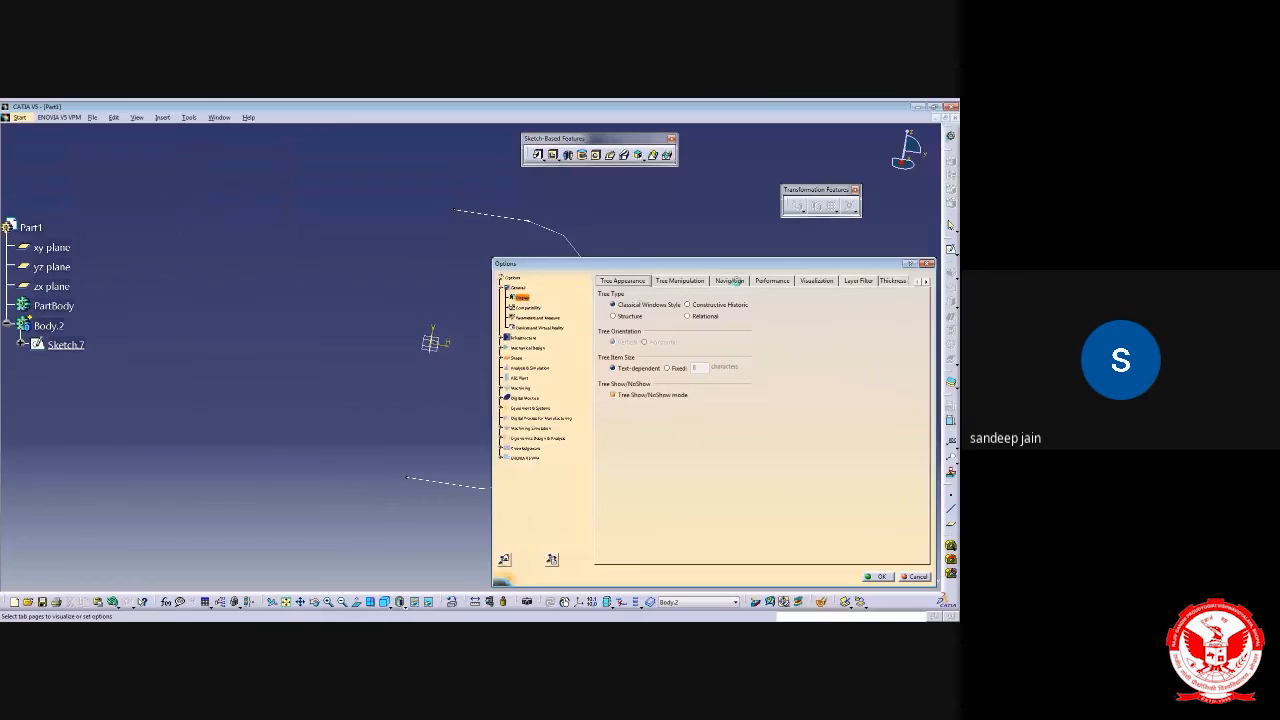
{"action": "left_click", "coordinate": [772, 281]}
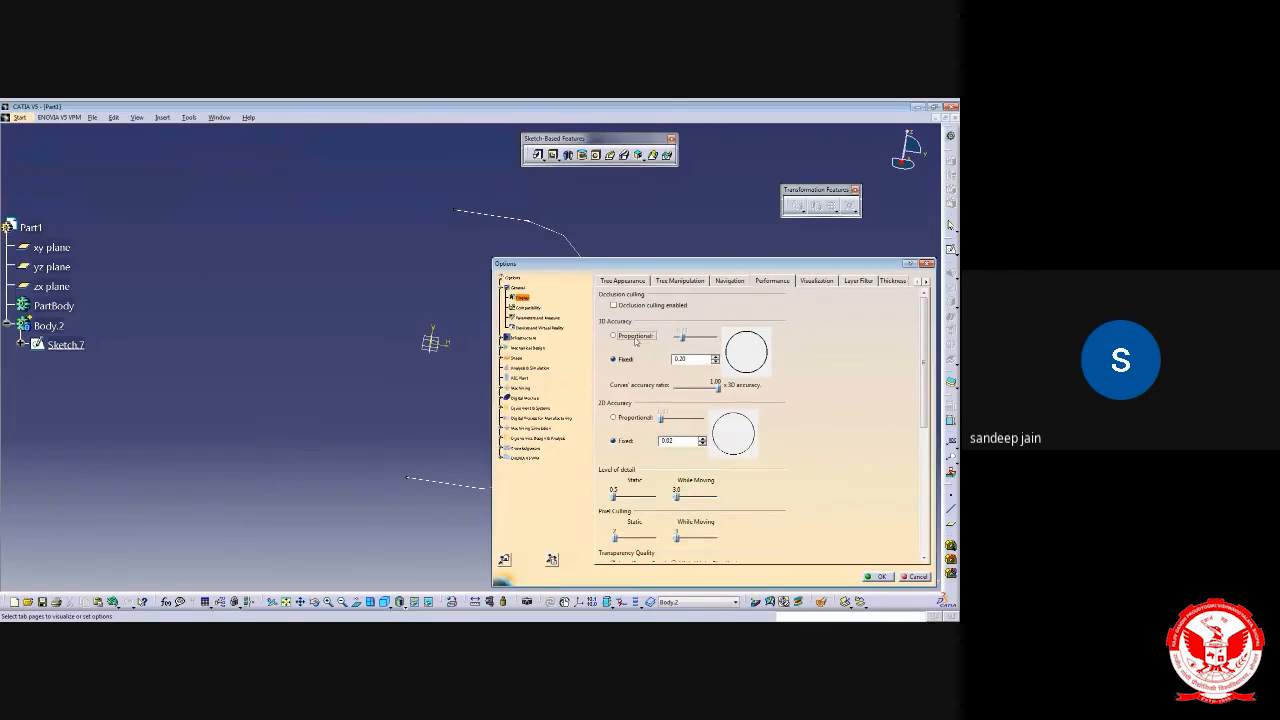
{"action": "left_click", "coordinate": [614, 336]}
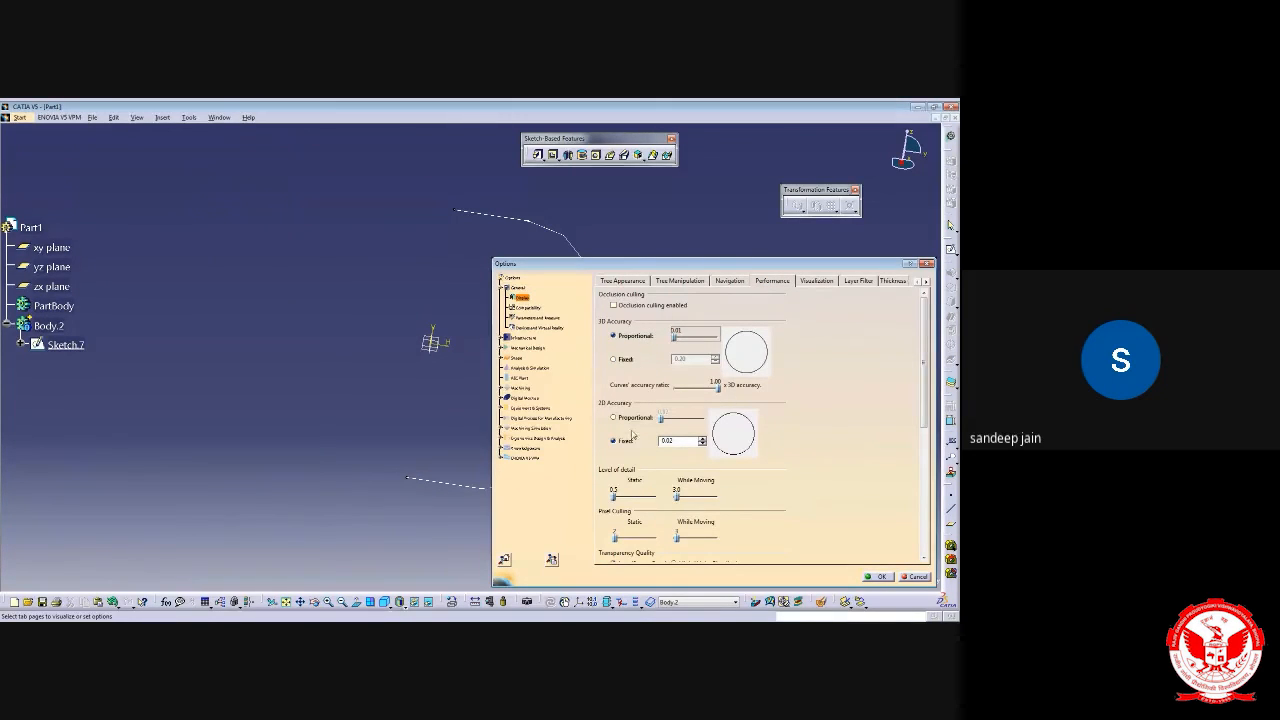
{"action": "left_click", "coordinate": [630, 417]}
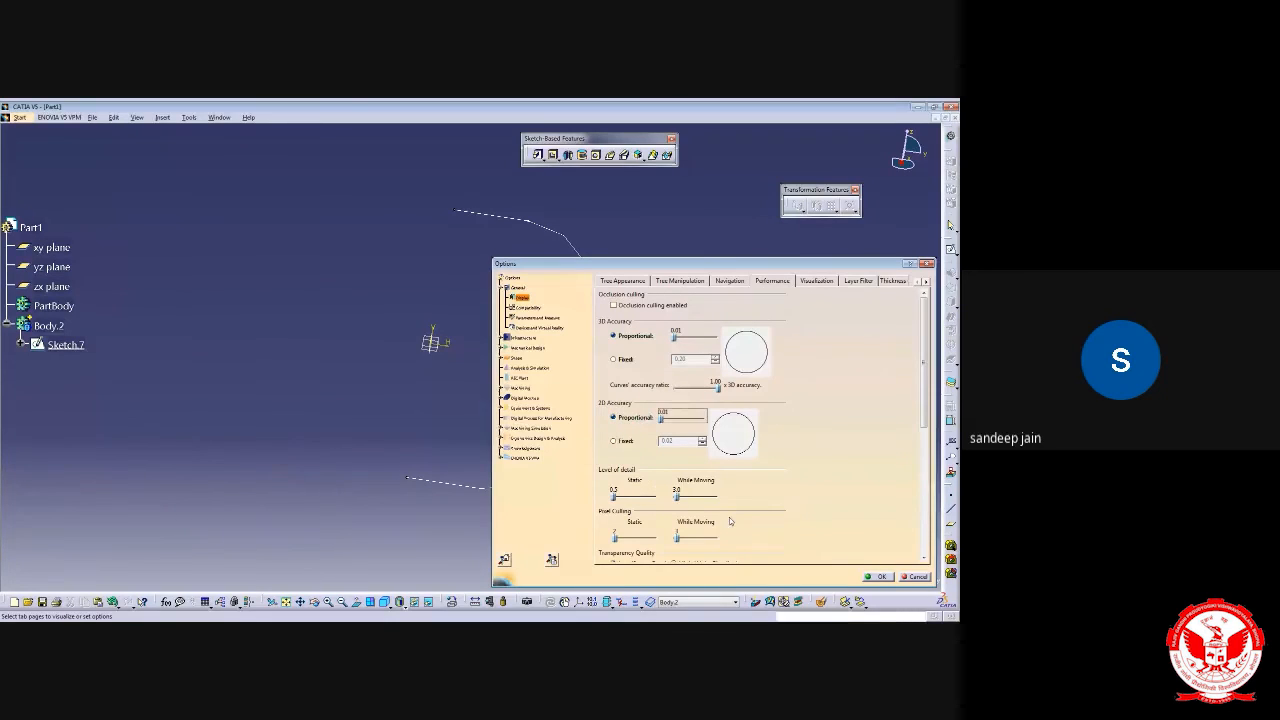
{"action": "left_click", "coordinate": [879, 576]}
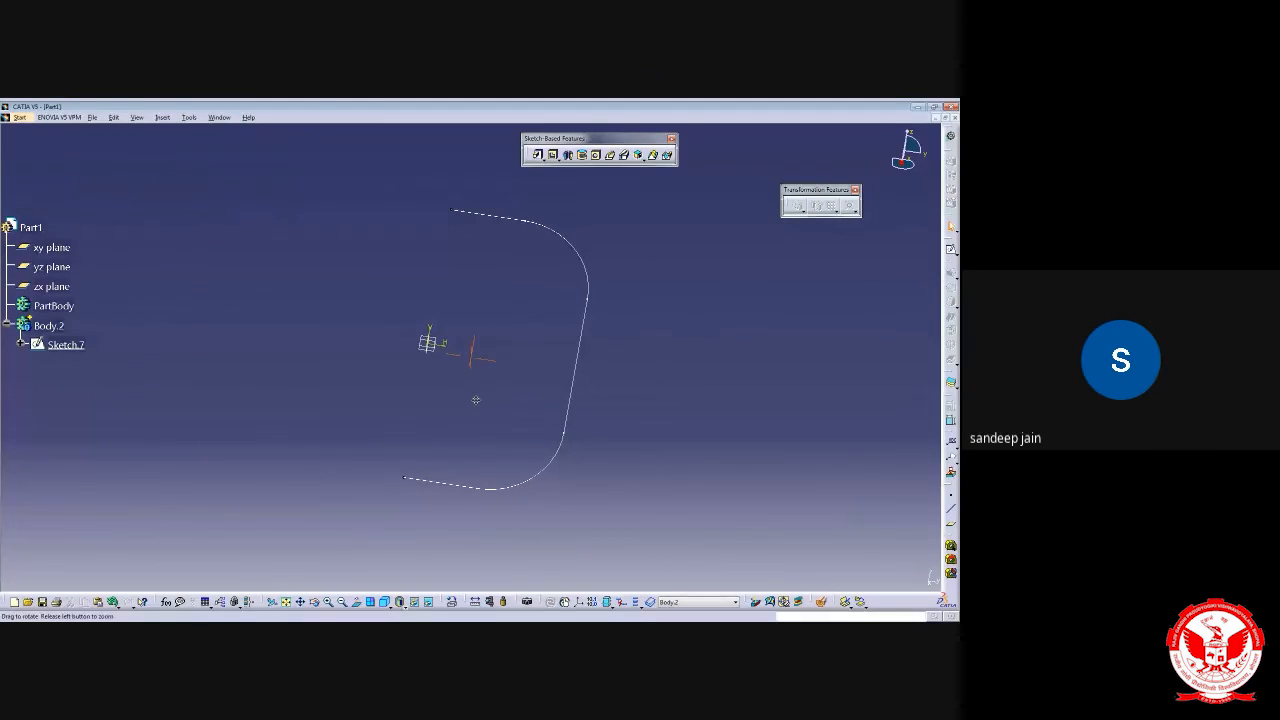
{"action": "scroll", "coordinate": [445, 352], "scroll_direction": "up", "scroll_amount": 1}
{"action": "middle_click_drag", "start_coordinate": [445, 352], "coordinate": [487, 366]}
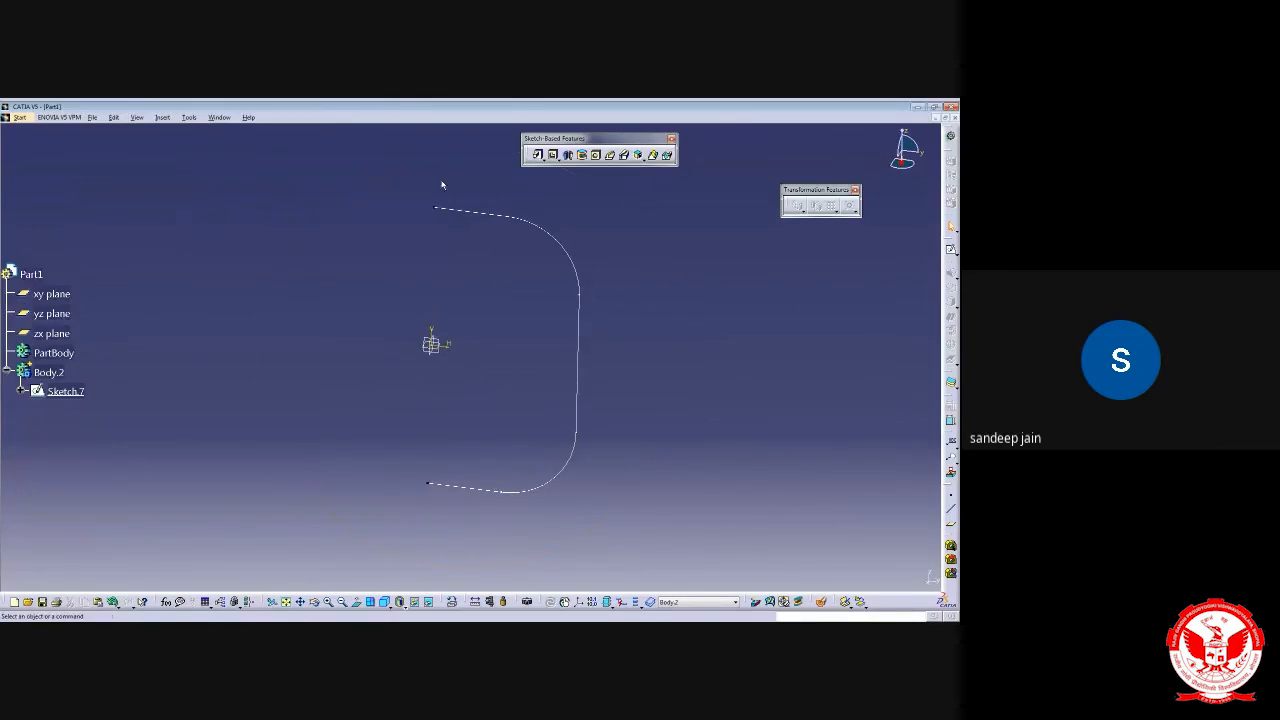
{"action": "mouse_move", "coordinate": [517, 433]}
{"action": "middle_mouse_down"}
{"action": "mouse_move", "coordinate": [540, 437]}
{"action": "mouse_move", "coordinate": [560, 340]}
{"action": "middle_mouse_up"}
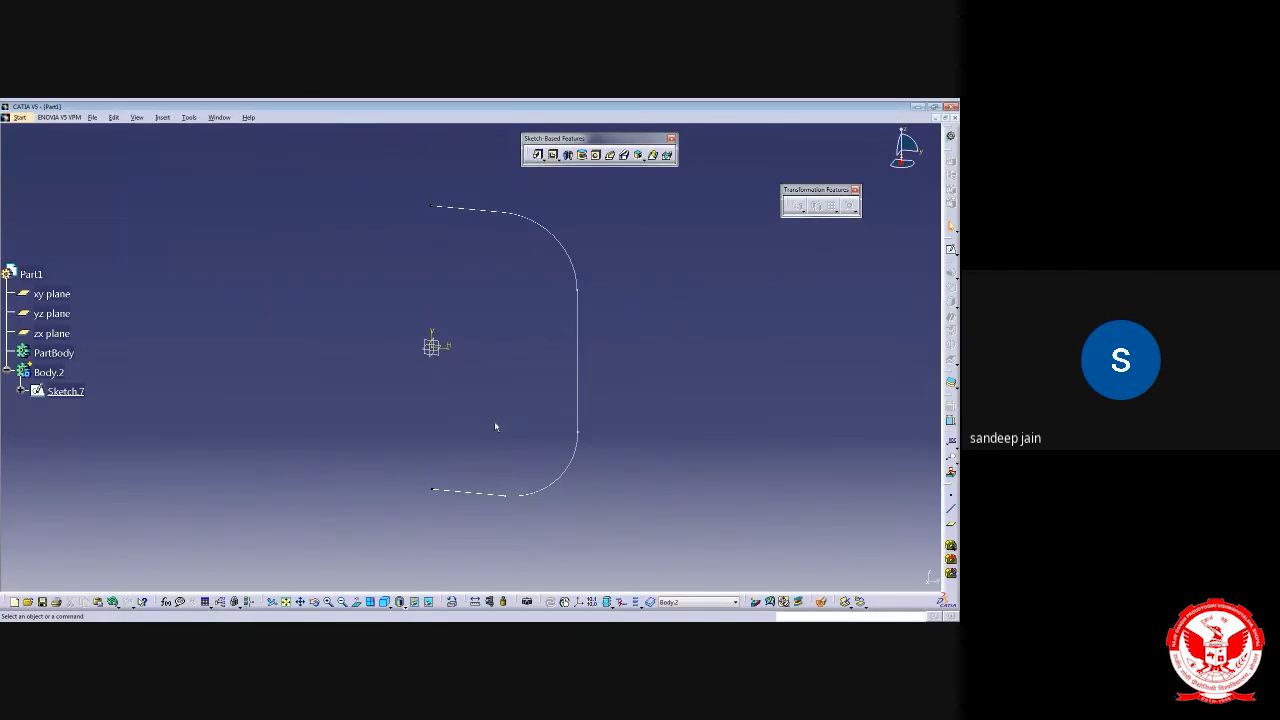
{"action": "left_click", "coordinate": [431, 351]}
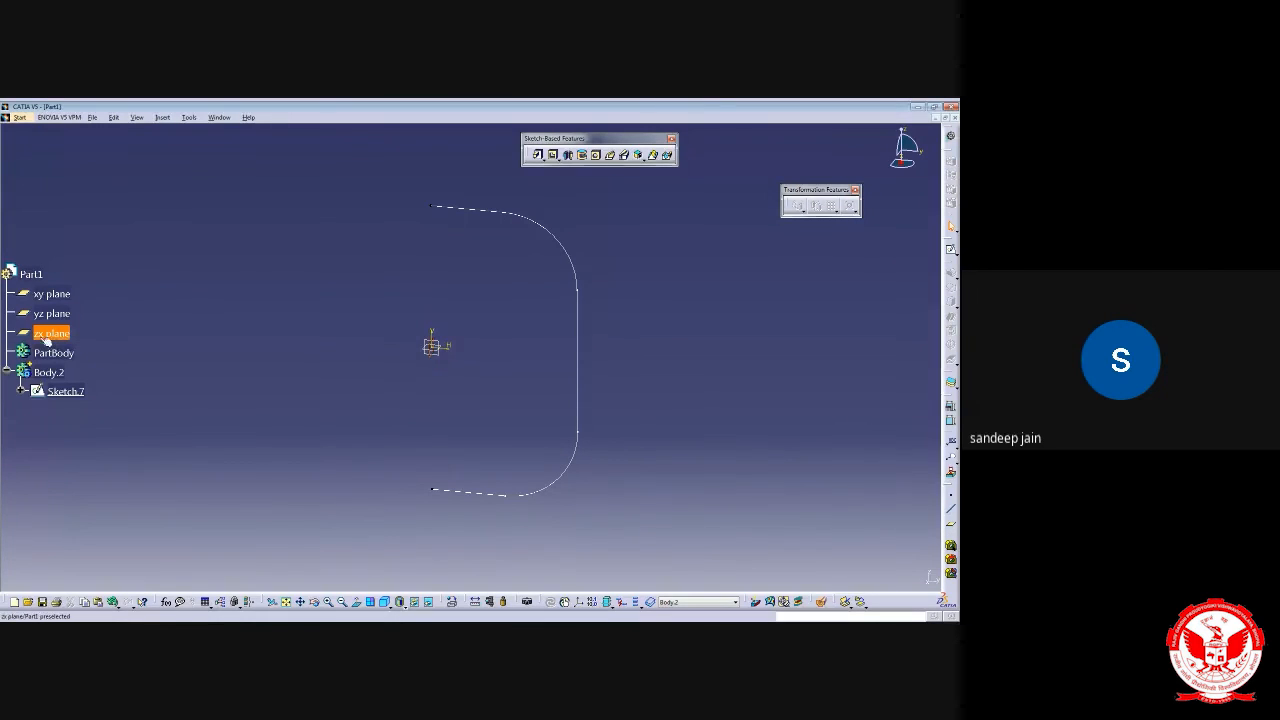
{"action": "left_click", "coordinate": [452, 372]}
{"action": "left_click", "coordinate": [436, 349]}
{"action": "left_click", "coordinate": [433, 352]}
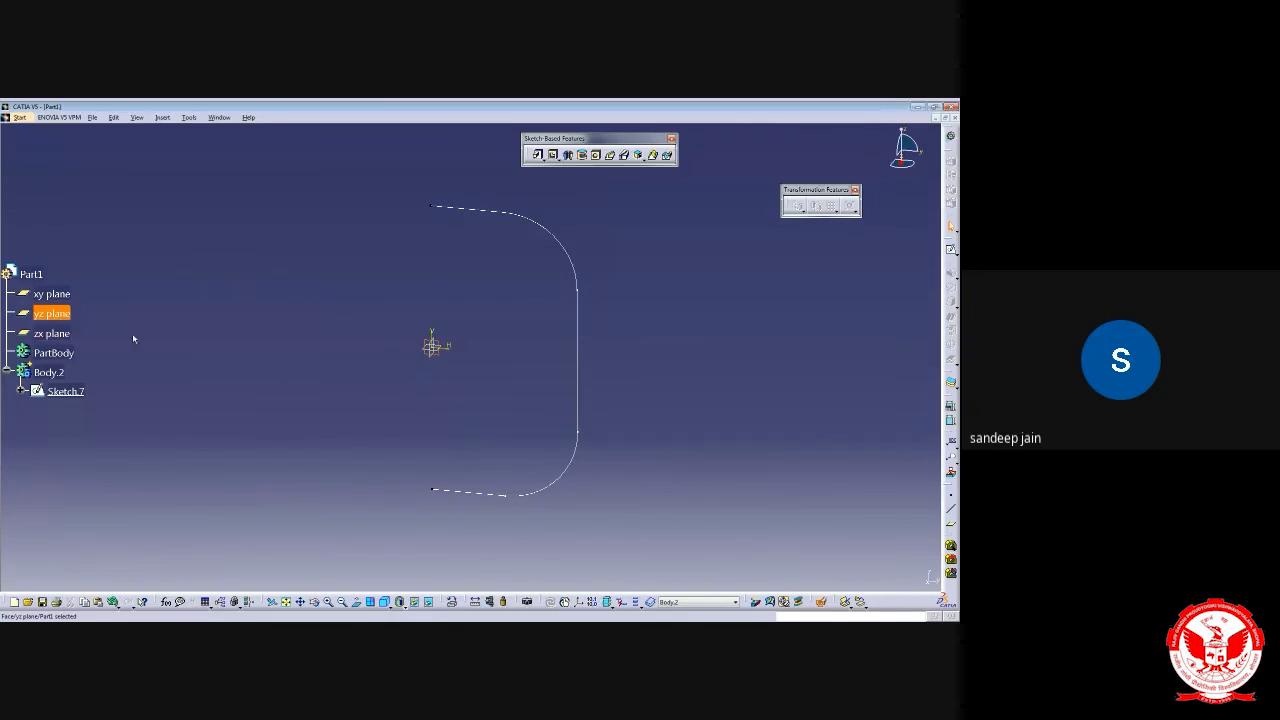
{"action": "left_click", "coordinate": [452, 395]}
{"action": "middle_click_drag", "start_coordinate": [452, 395], "coordinate": [410, 350]}
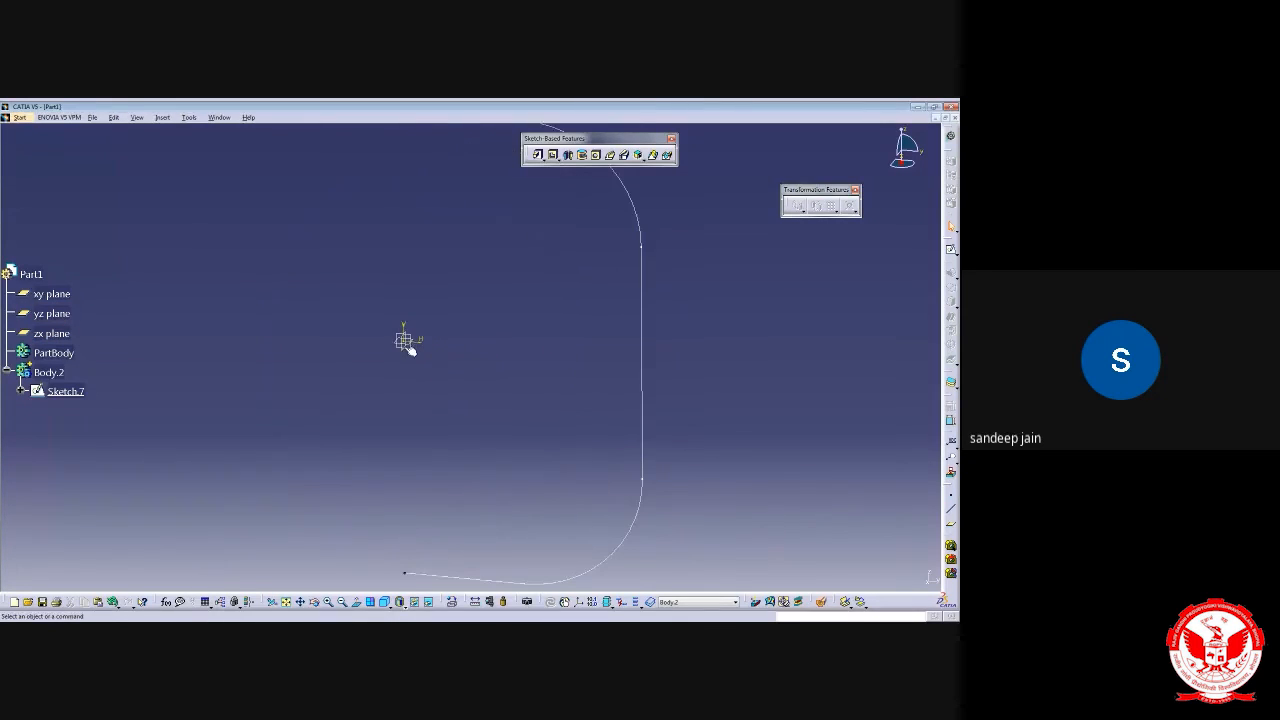
{"action": "left_click", "coordinate": [50, 295]}
{"action": "middle_click_drag", "start_coordinate": [512, 362], "coordinate": [504, 409]}
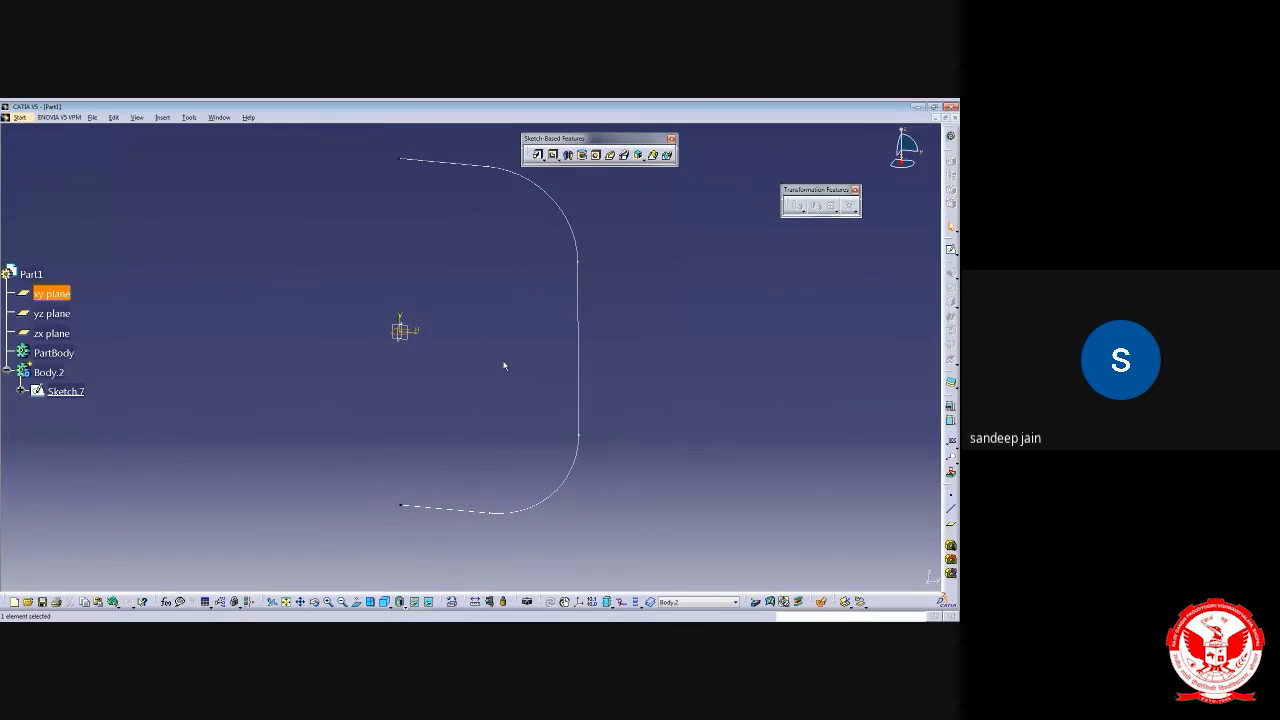
{"action": "left_click", "coordinate": [951, 252]}
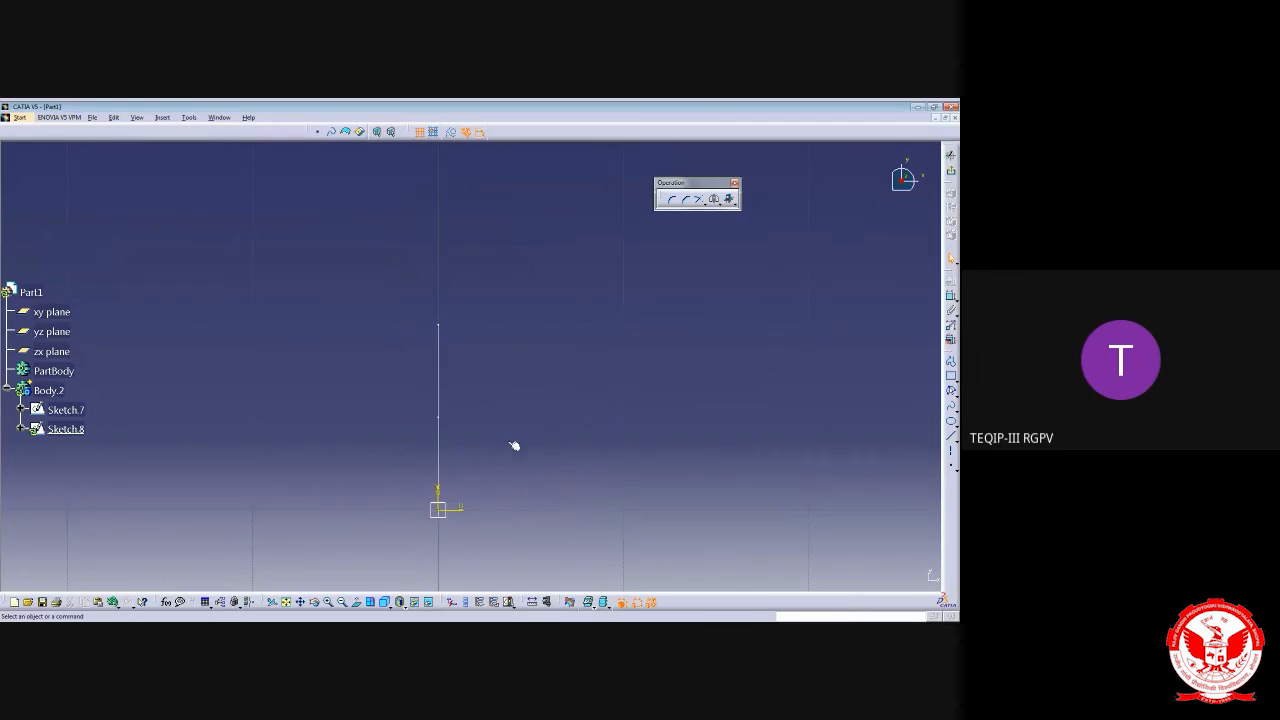
{"action": "left_click", "coordinate": [950, 176]}
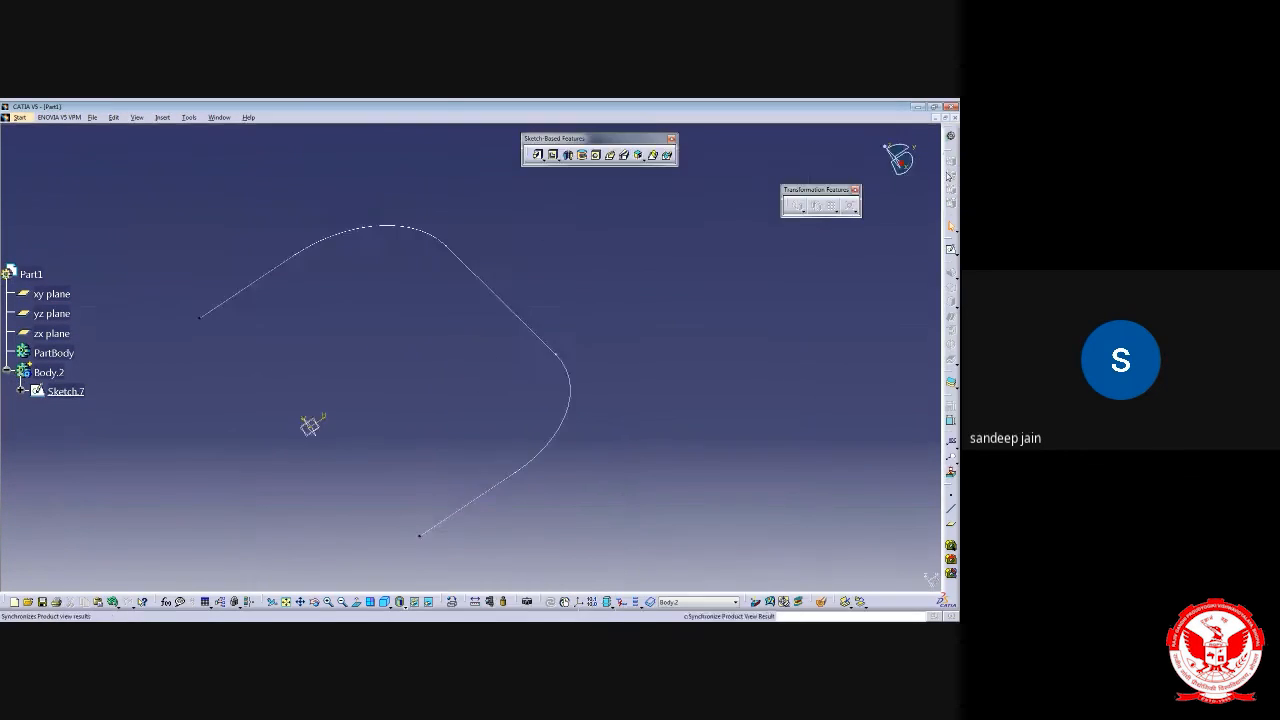
{"action": "middle_click_drag", "start_coordinate": [524, 426], "coordinate": [487, 429]}
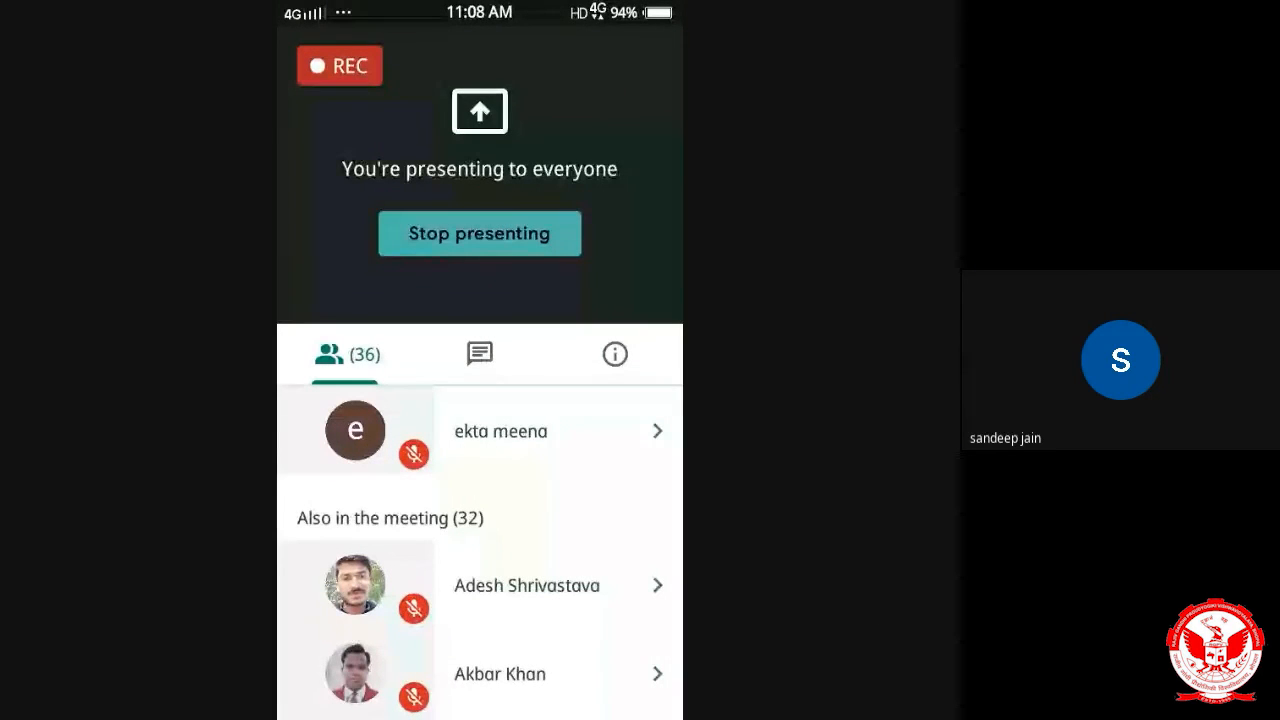
{"action": "key", "text": "XF86AudioRaiseVolume"}
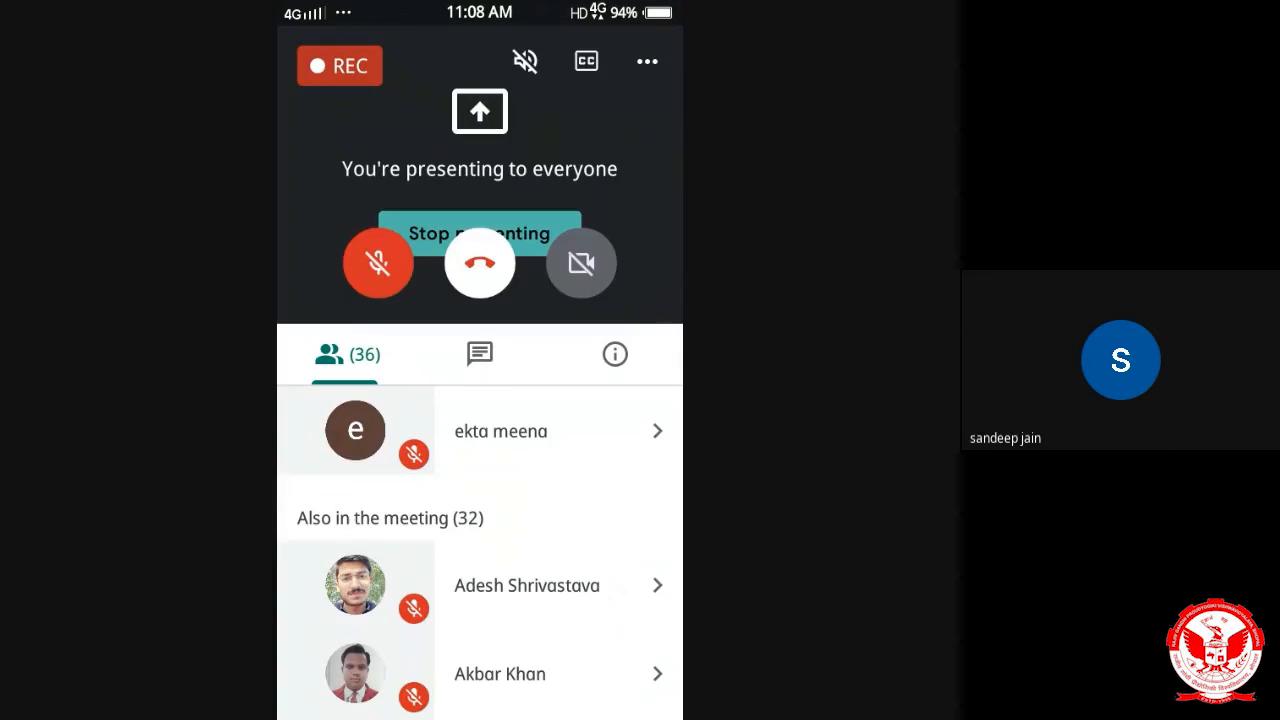
{"action": "scroll", "coordinate": [480, 550], "scroll_direction": "down", "scroll_amount": 10}
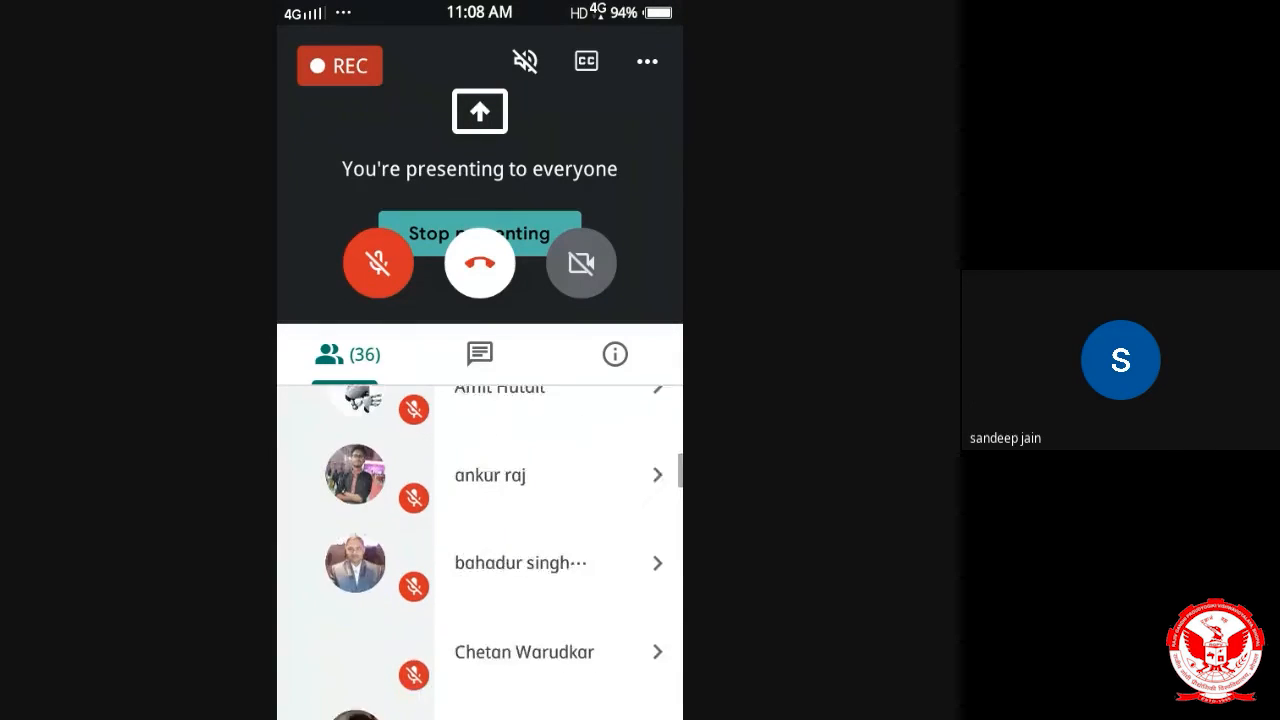
{"action": "scroll", "coordinate": [480, 550], "scroll_direction": "up", "scroll_amount": 15}
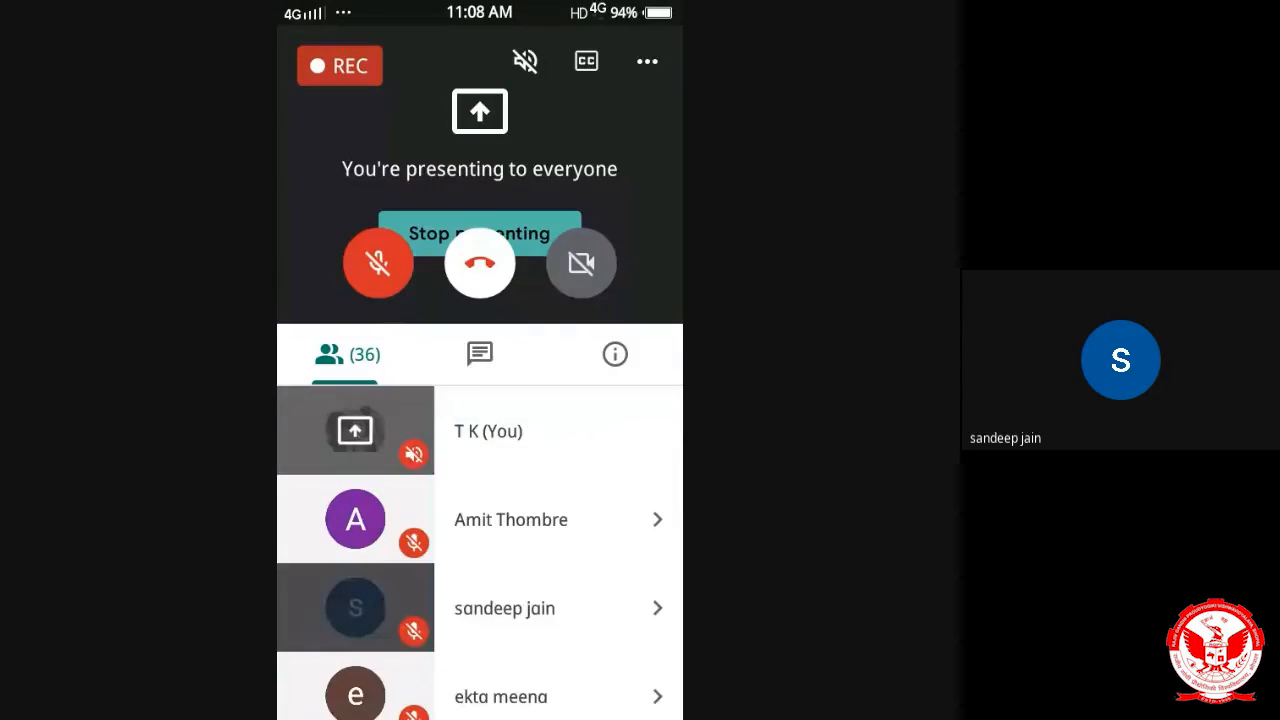
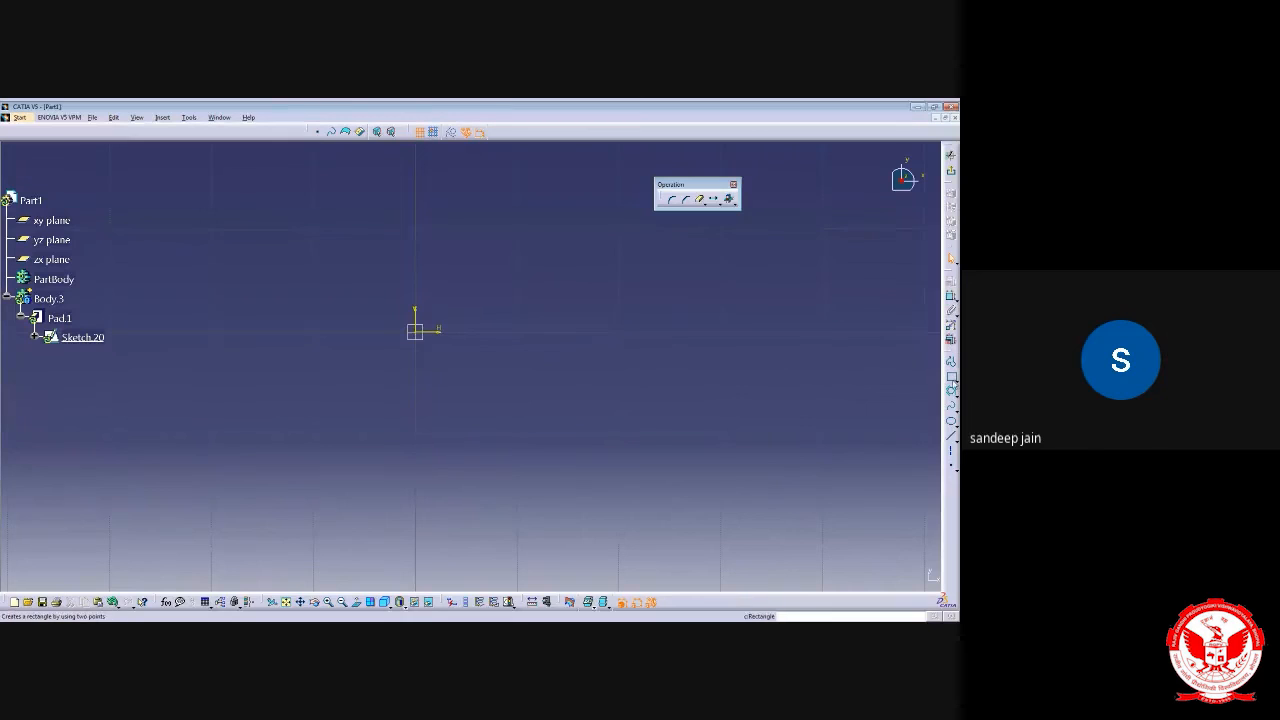
Draw a two-point rectangle that encloses the sketch origin, with its opposite corners on either side of both axes
{"action": "left_click", "coordinate": [951, 364]}
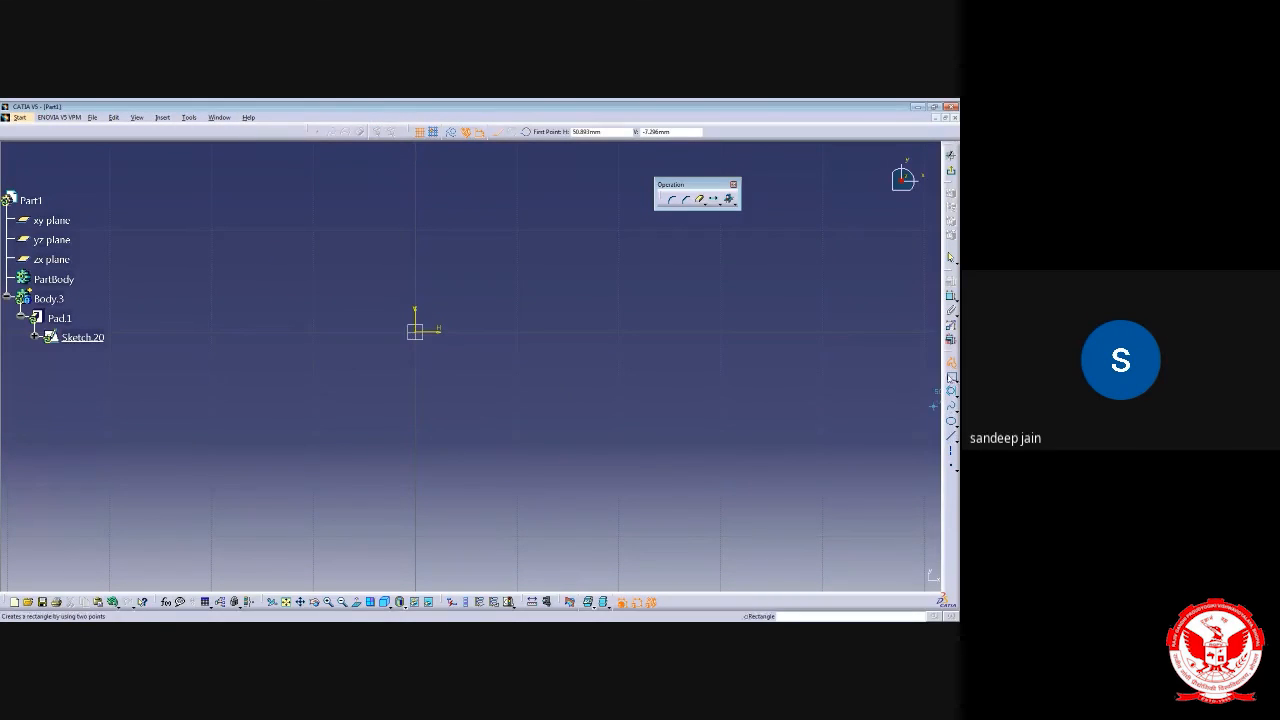
{"action": "left_click", "coordinate": [293, 221]}
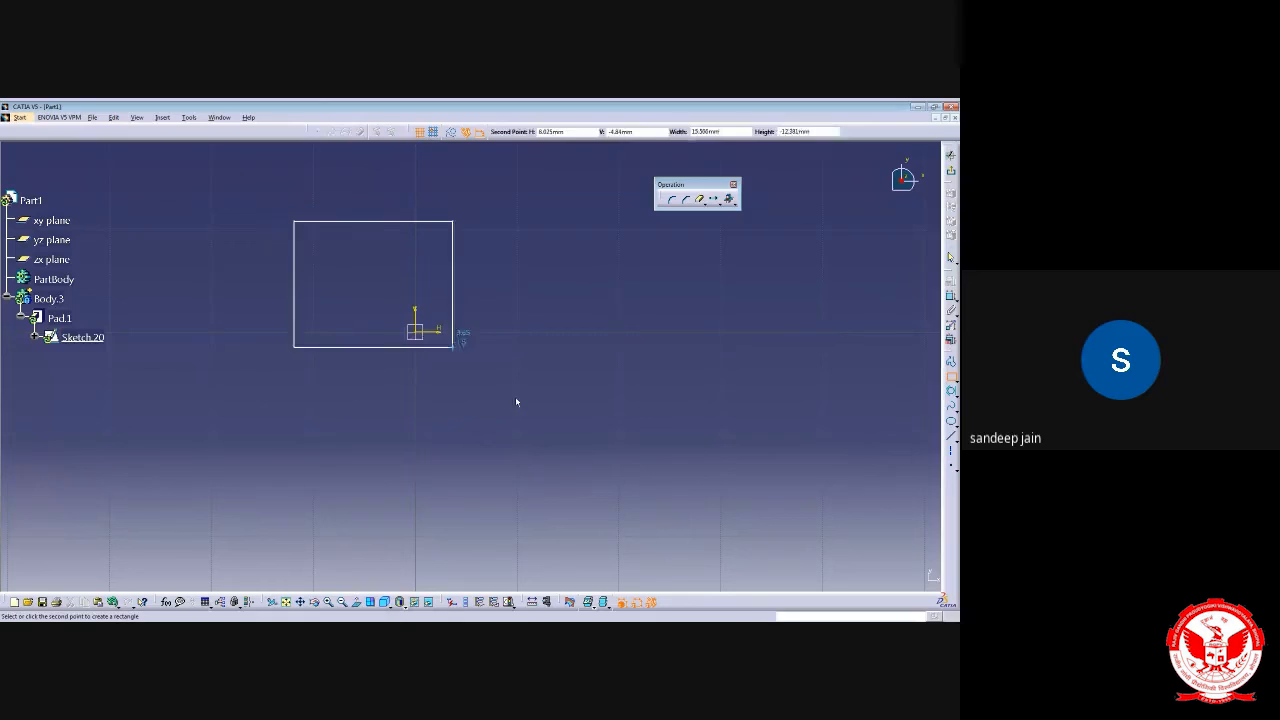
{"action": "left_click", "coordinate": [646, 494]}
{"action": "mouse_move", "coordinate": [751, 417]}
{"action": "middle_mouse_down"}
{"action": "mouse_move", "coordinate": [694, 429]}
{"action": "mouse_move", "coordinate": [690, 414]}
{"action": "middle_mouse_up"}
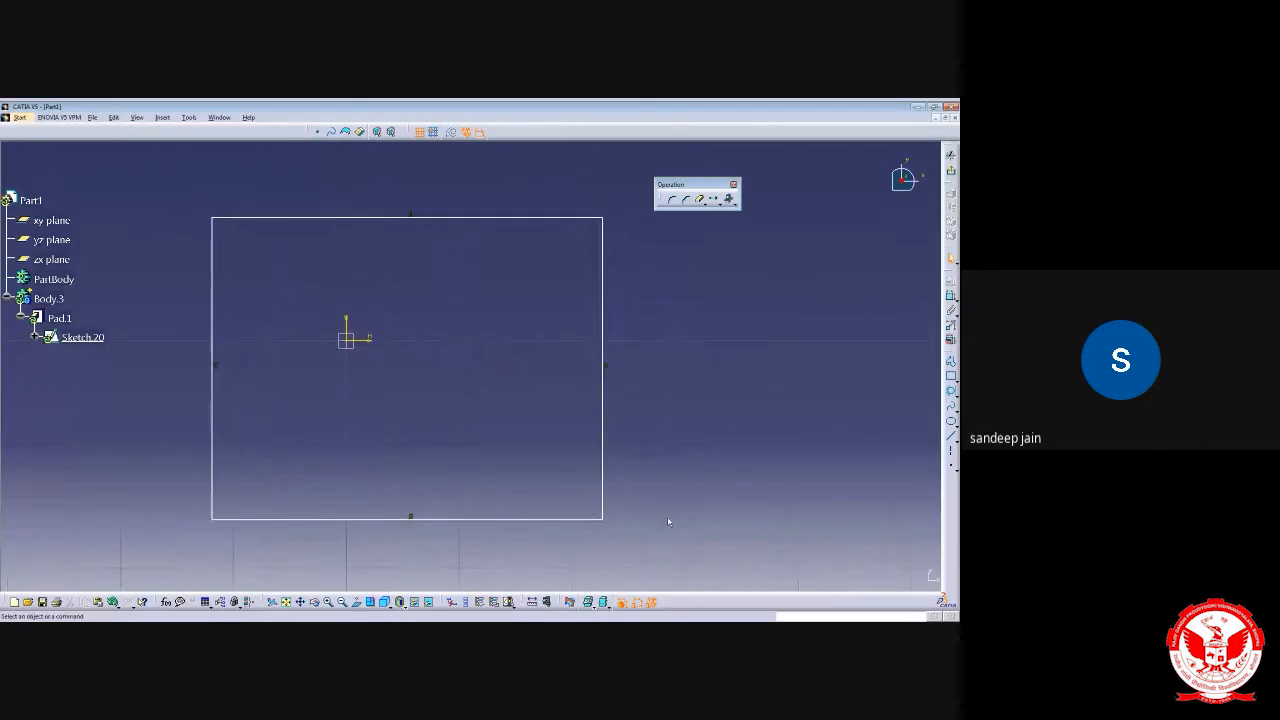
Dimension the distance between the rectangle's upper and lower edges and set it to 50 mm
{"action": "left_click", "coordinate": [951, 296]}
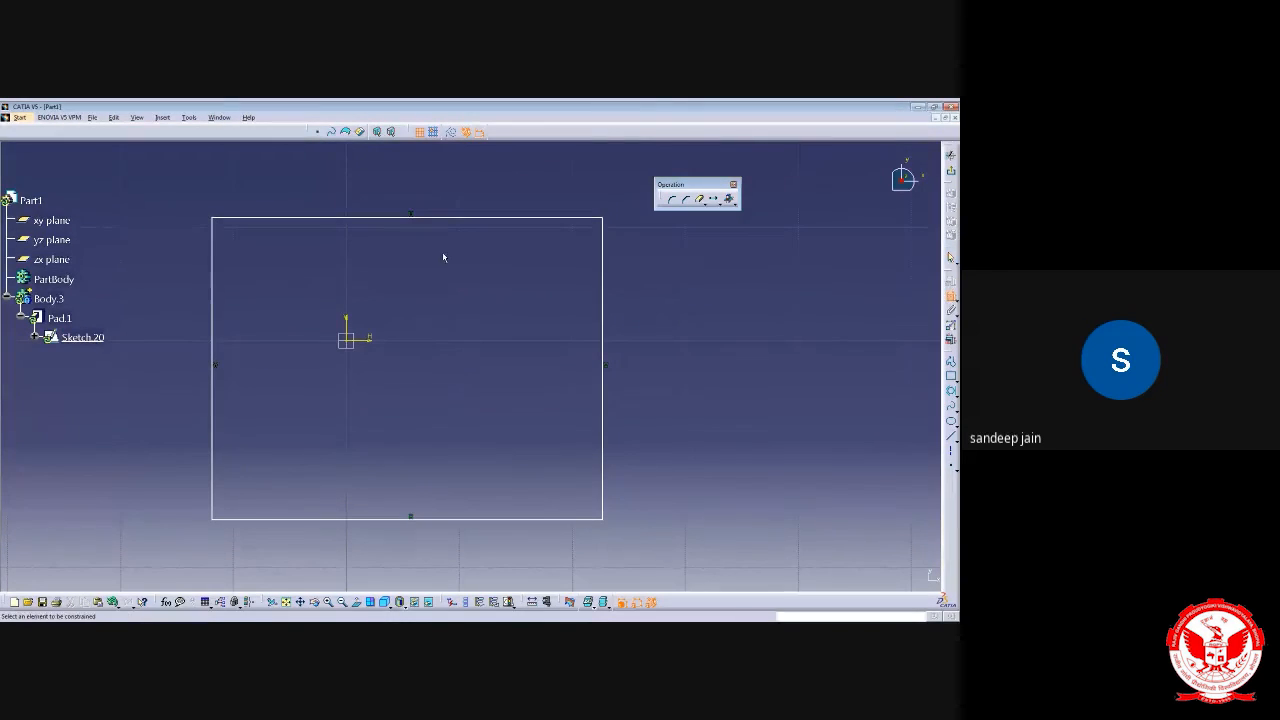
{"action": "left_click", "coordinate": [444, 217]}
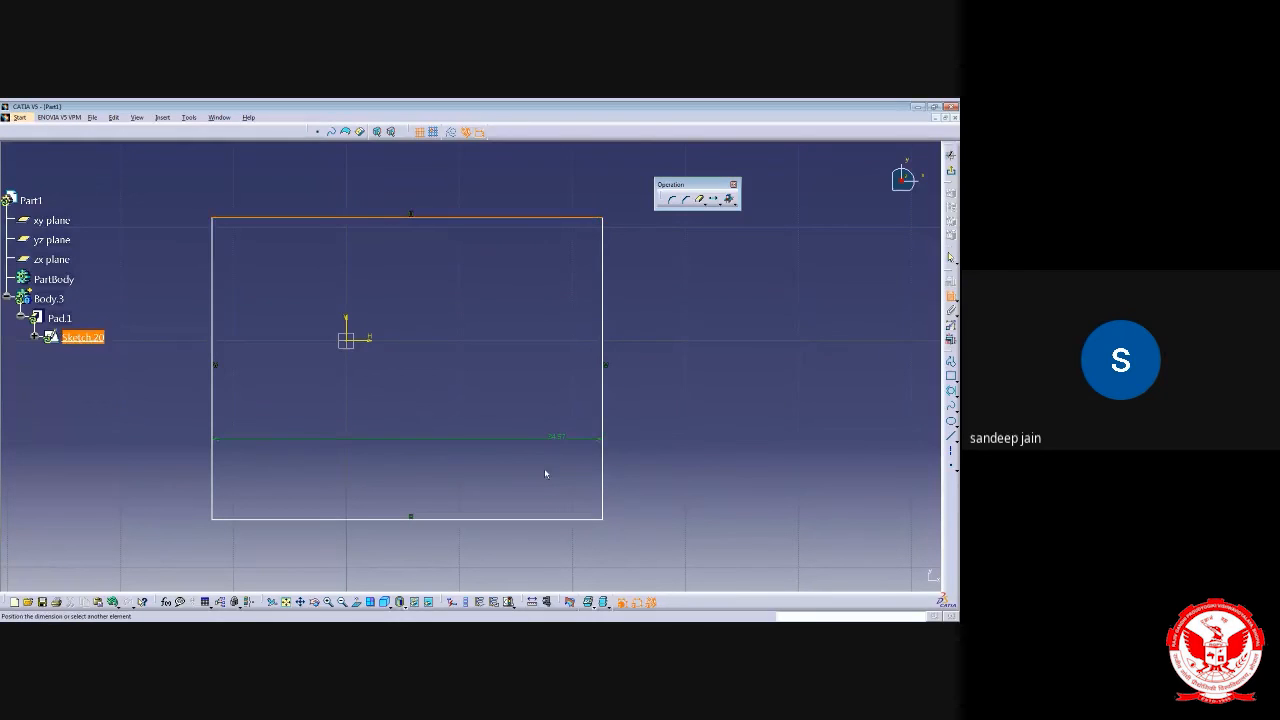
{"action": "left_click", "coordinate": [524, 519]}
{"action": "left_click", "coordinate": [646, 400]}
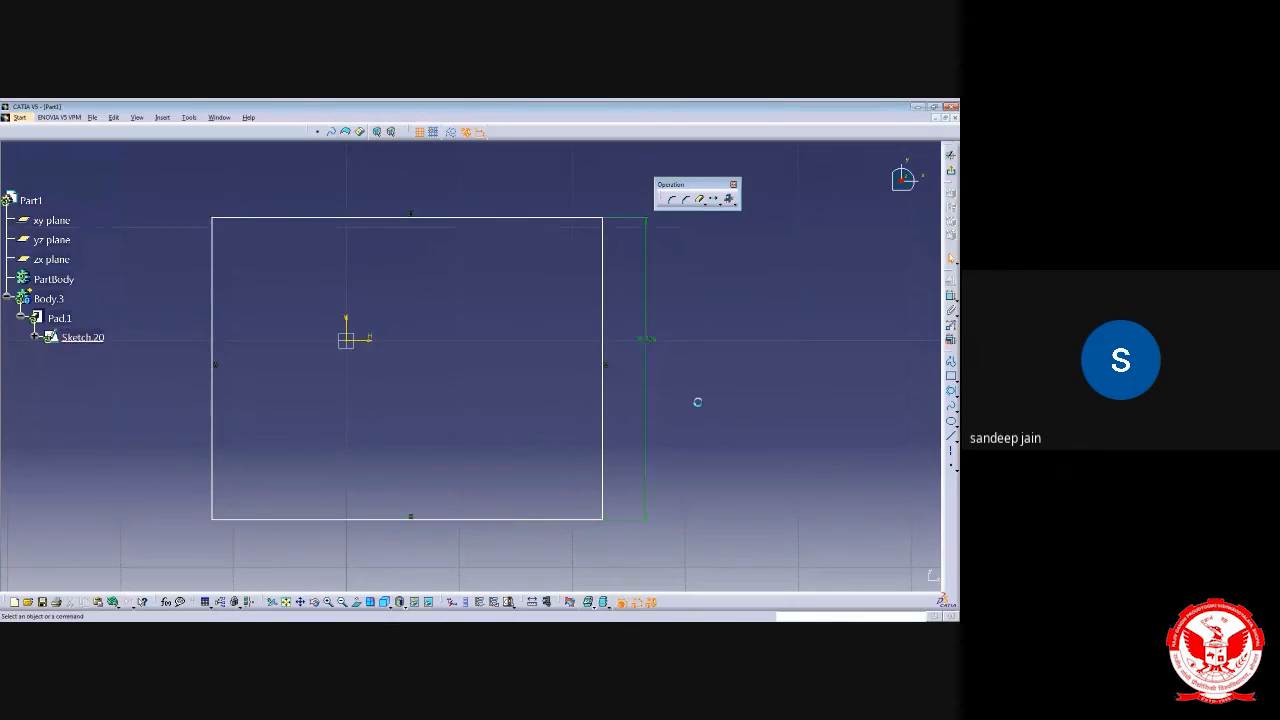
{"action": "left_click", "coordinate": [650, 340]}
{"action": "type", "text": "50"}
{"action": "key", "text": "Return"}
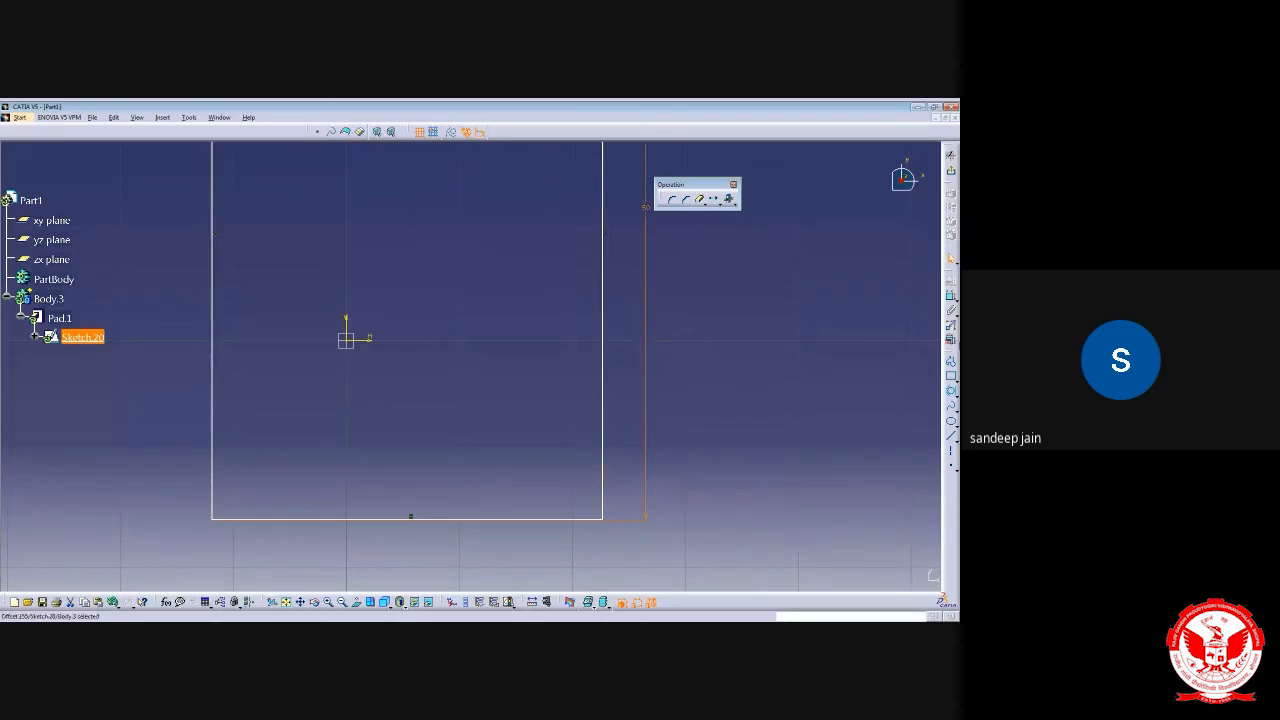
Dimension the distance between the rectangle's two vertical sides and set it to 50 mm
{"action": "mouse_move", "coordinate": [869, 290]}
{"action": "middle_mouse_down"}
{"action": "mouse_move", "coordinate": [848, 354]}
{"action": "mouse_move", "coordinate": [857, 386]}
{"action": "middle_mouse_up"}
{"action": "left_click", "coordinate": [950, 296]}
{"action": "left_click", "coordinate": [389, 317]}
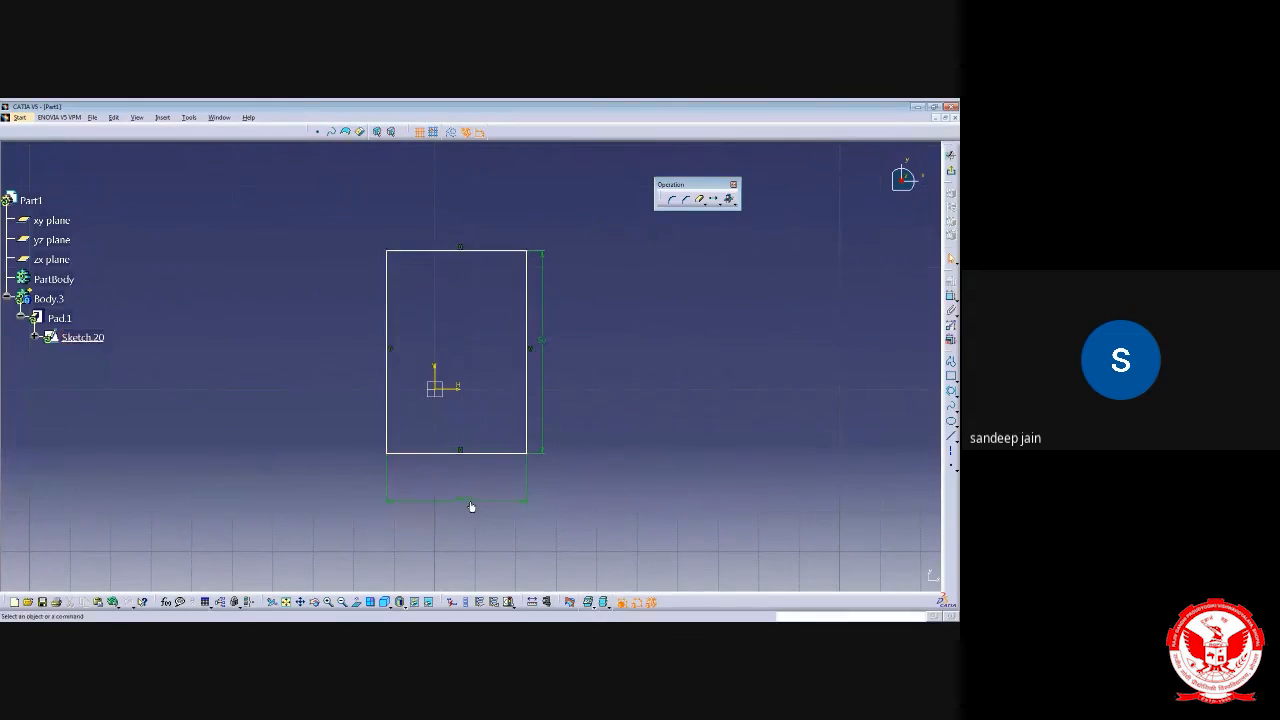
{"action": "double_click", "coordinate": [466, 500]}
{"action": "type", "text": "50"}
{"action": "key", "text": "Return"}
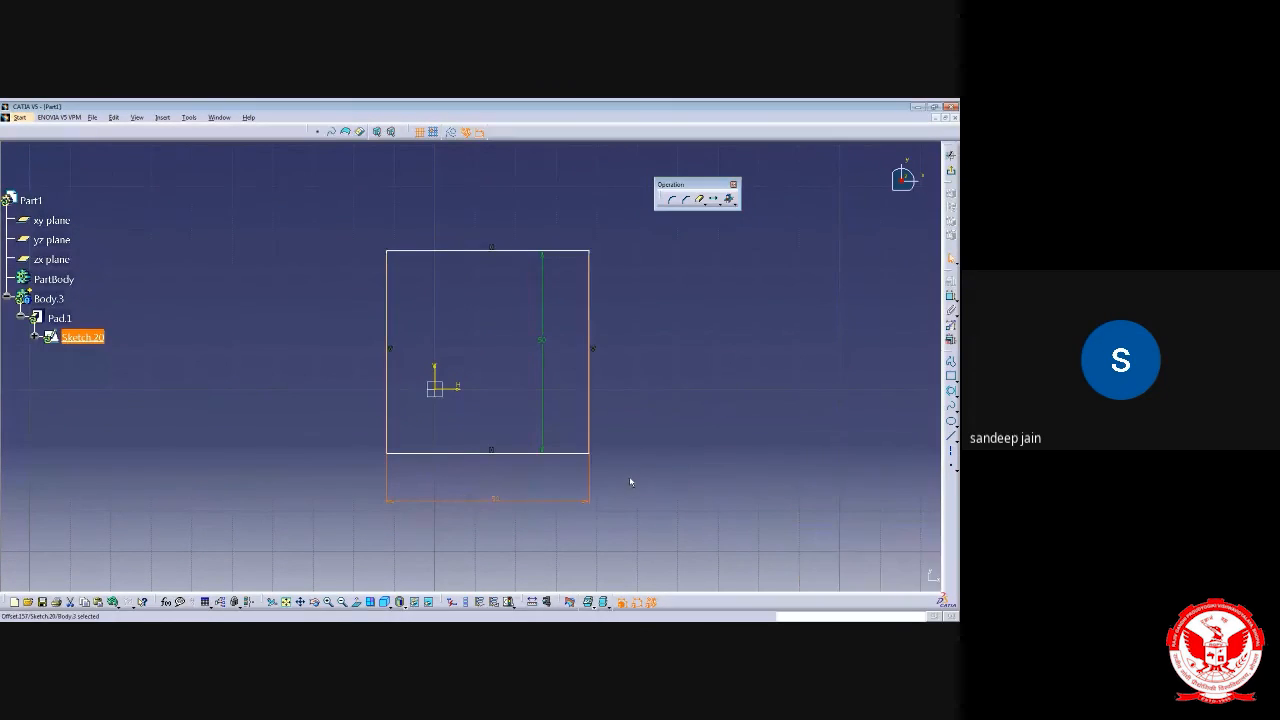
{"action": "left_click", "coordinate": [633, 454]}
{"action": "middle_click_drag", "start_coordinate": [713, 398], "coordinate": [713, 430]}
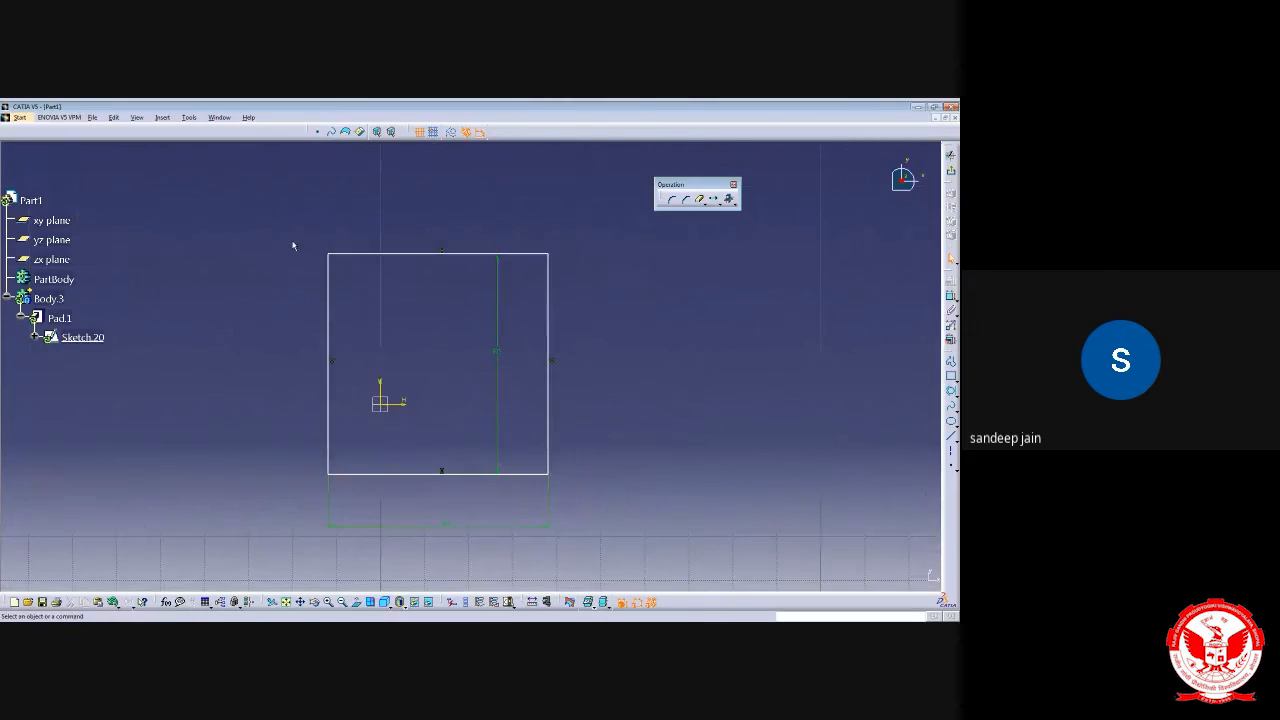
Select the whole 50 mm square and convert it to construction geometry
{"action": "left_click_drag", "start_coordinate": [269, 226], "coordinate": [549, 489]}
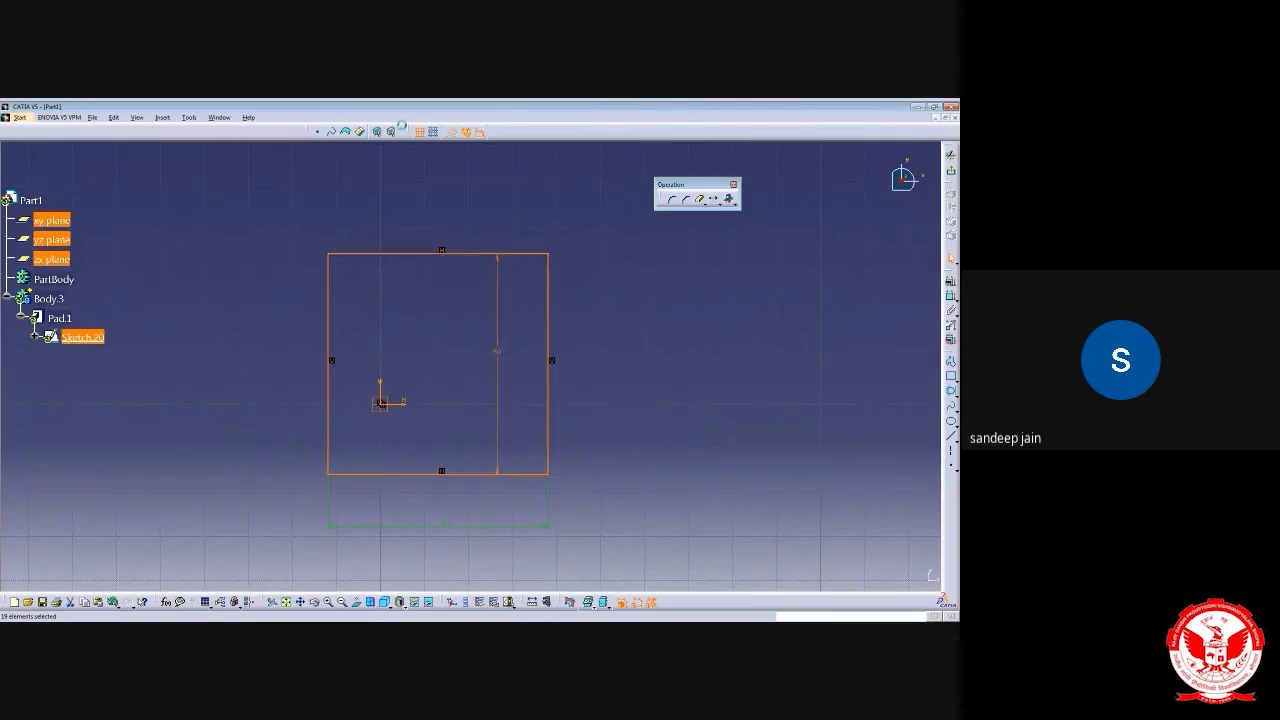
{"action": "left_click", "coordinate": [453, 134]}
{"action": "left_click", "coordinate": [651, 337]}
{"action": "mouse_move", "coordinate": [541, 411]}
{"action": "middle_mouse_down"}
{"action": "mouse_move", "coordinate": [435, 449]}
{"action": "mouse_move", "coordinate": [423, 438]}
{"action": "middle_mouse_up"}
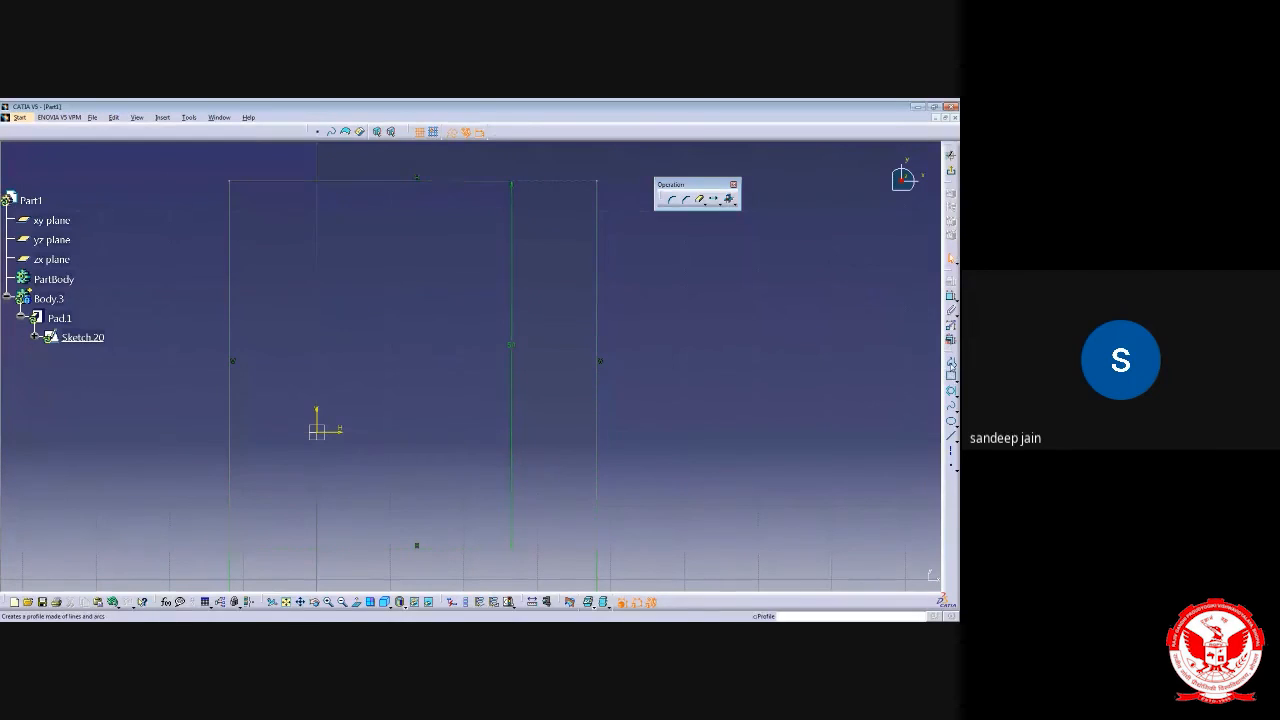
Draw two connected lines from the square's upper edge, down along the vertical axis and horizontally rightward, and make them standard geometry
{"action": "left_click", "coordinate": [951, 363]}
{"action": "left_click", "coordinate": [318, 180]}
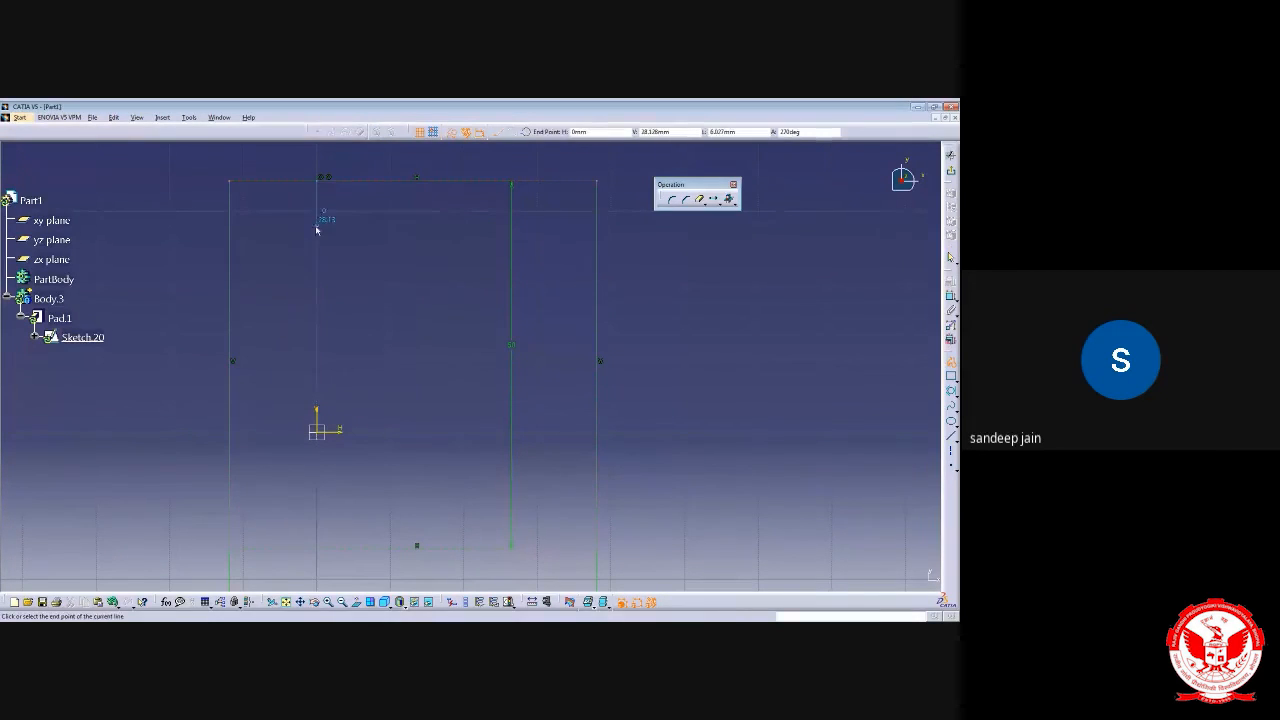
{"action": "double_click", "coordinate": [425, 261]}
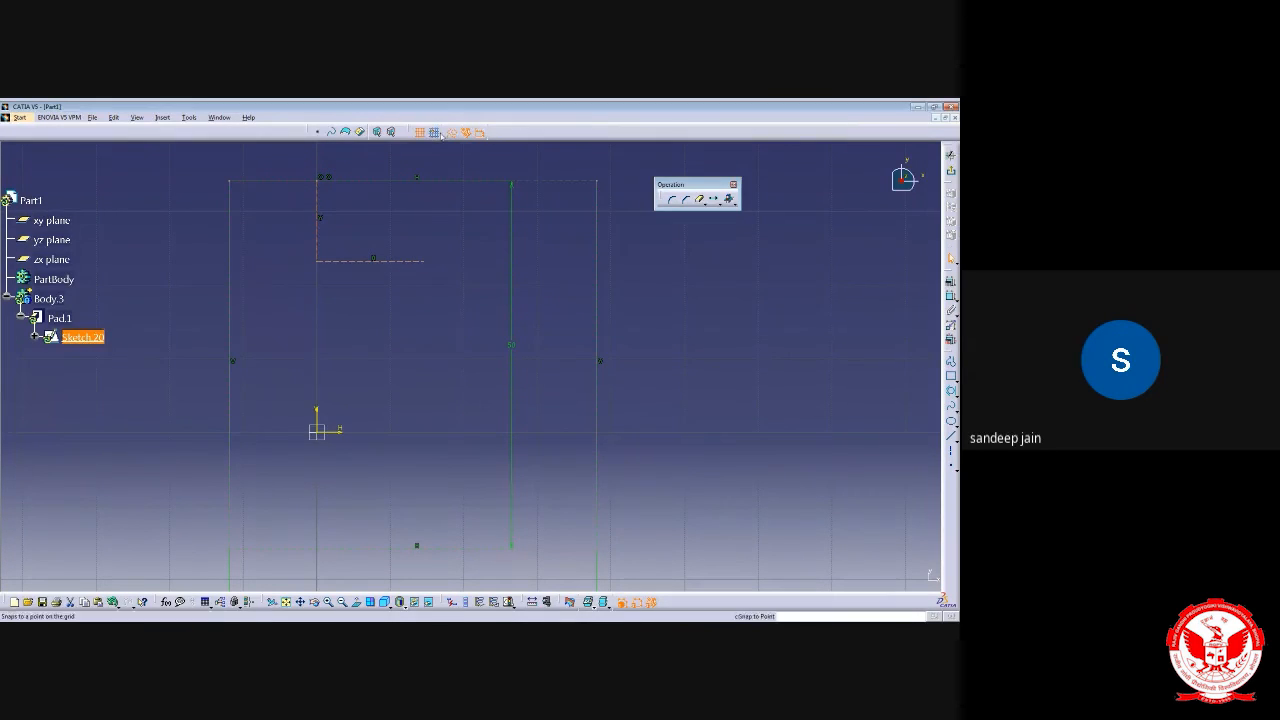
{"action": "left_click", "coordinate": [880, 343]}
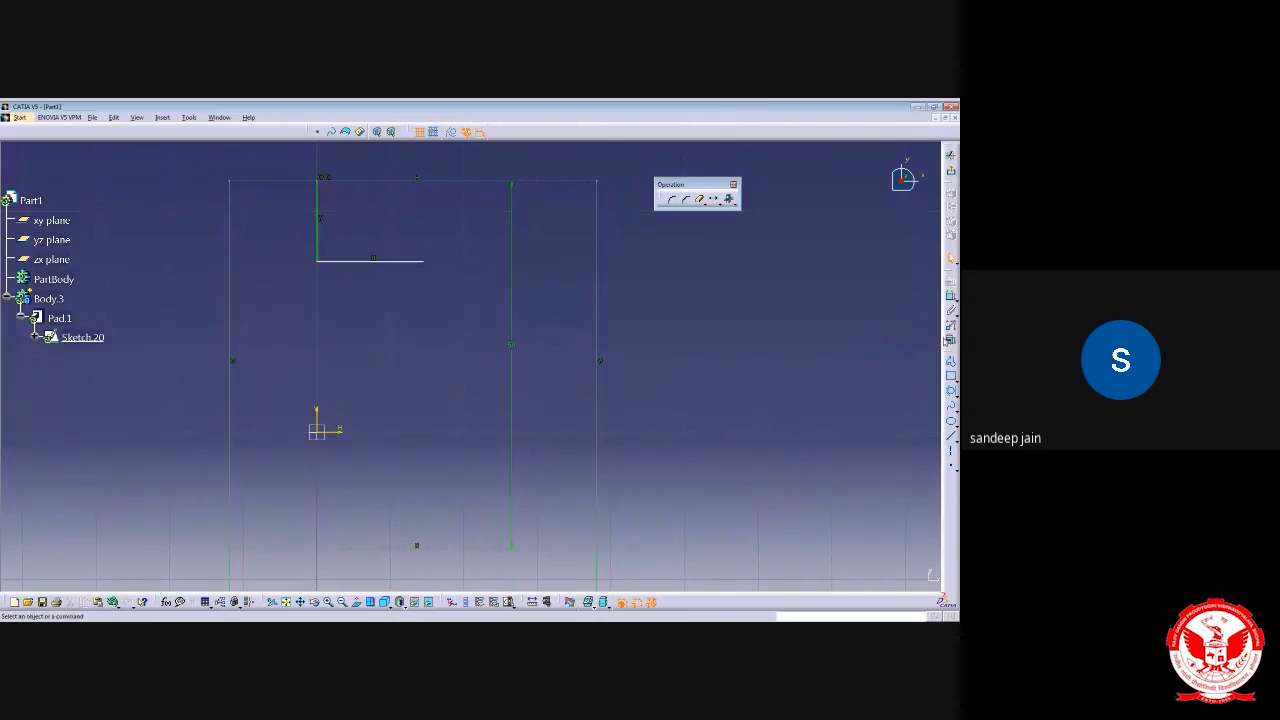
Draw a short horizontal profile line inside the square, below the first horizontal line, ending on the square's right side
{"action": "left_click", "coordinate": [951, 377]}
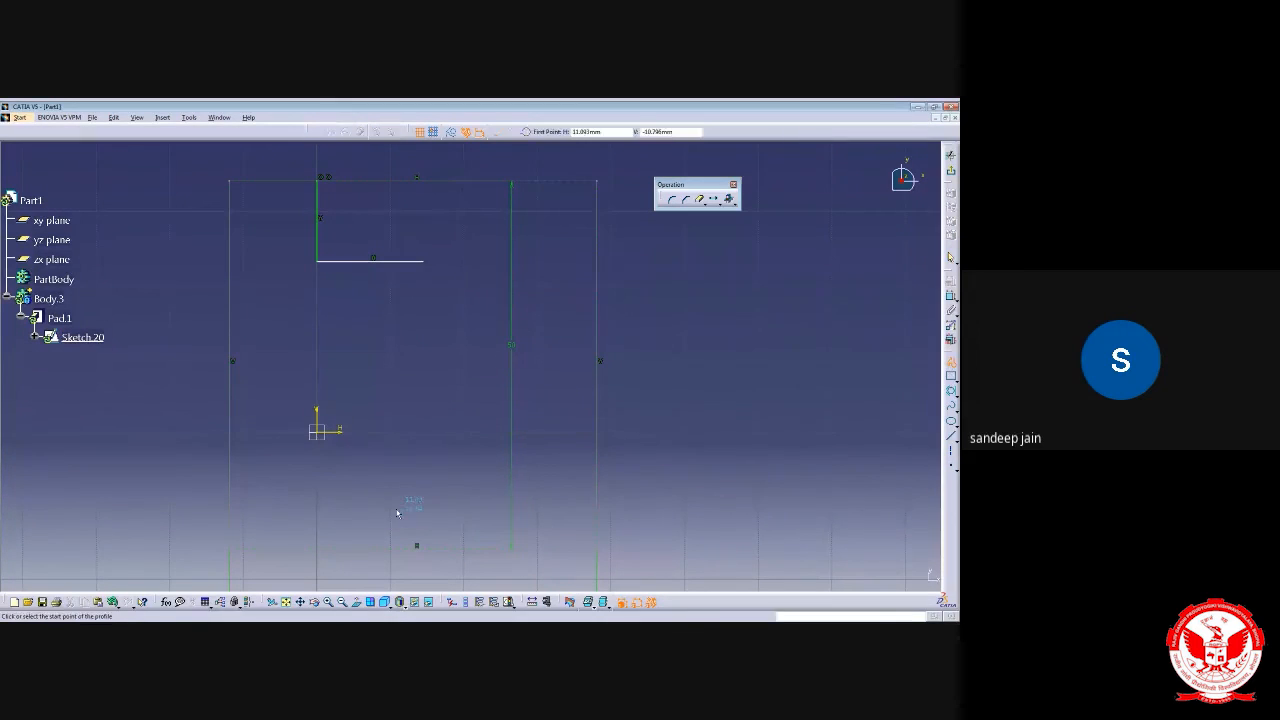
{"action": "middle_click_drag", "start_coordinate": [397, 513], "coordinate": [400, 463]}
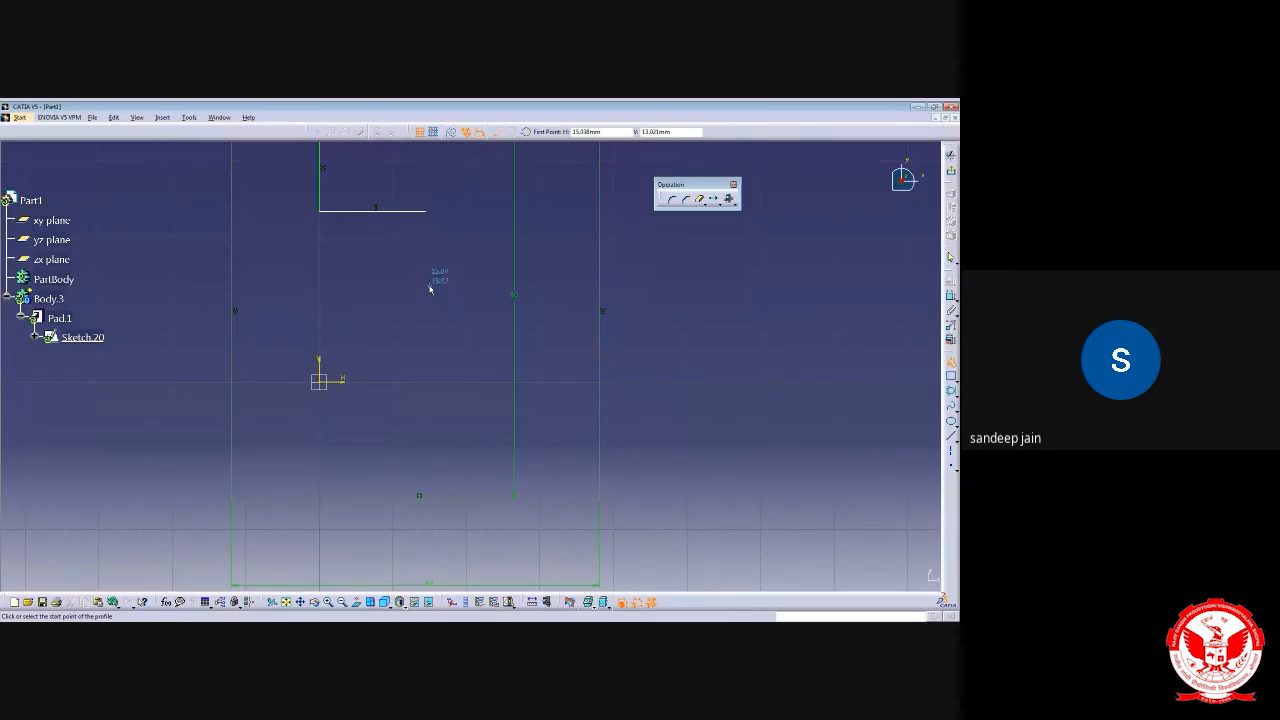
{"action": "left_click", "coordinate": [513, 259]}
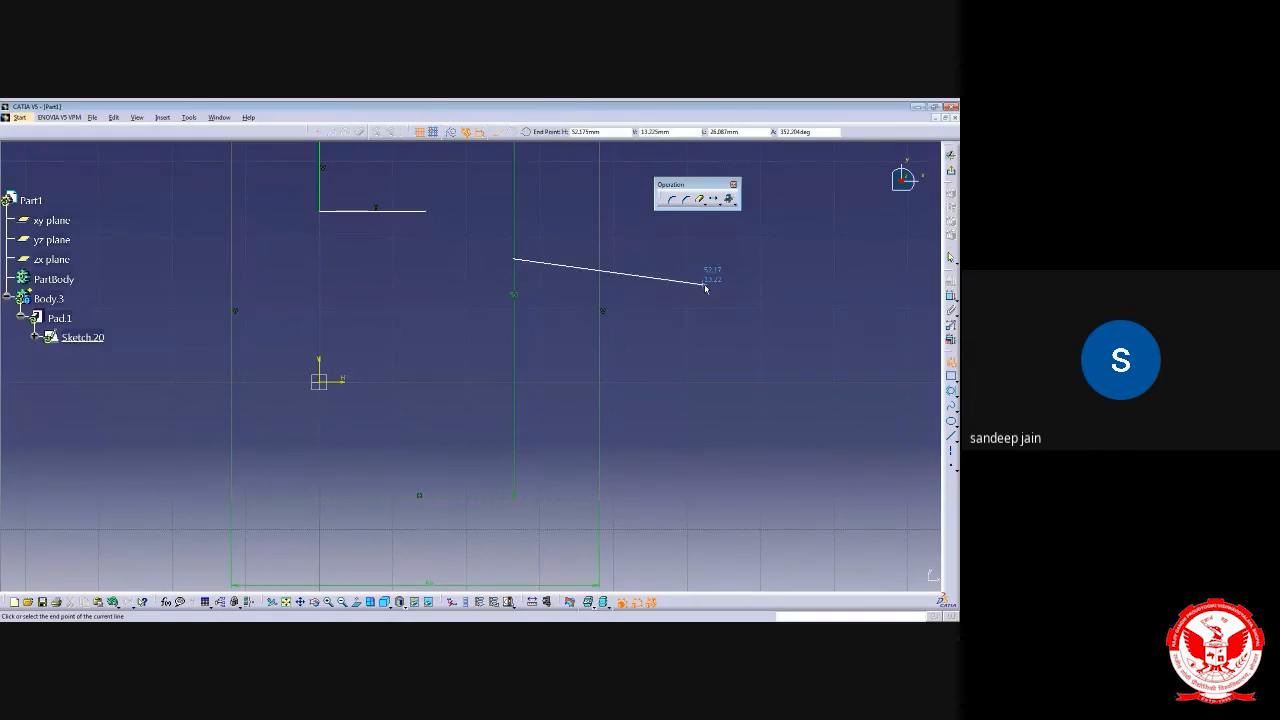
{"action": "left_click", "coordinate": [600, 258]}
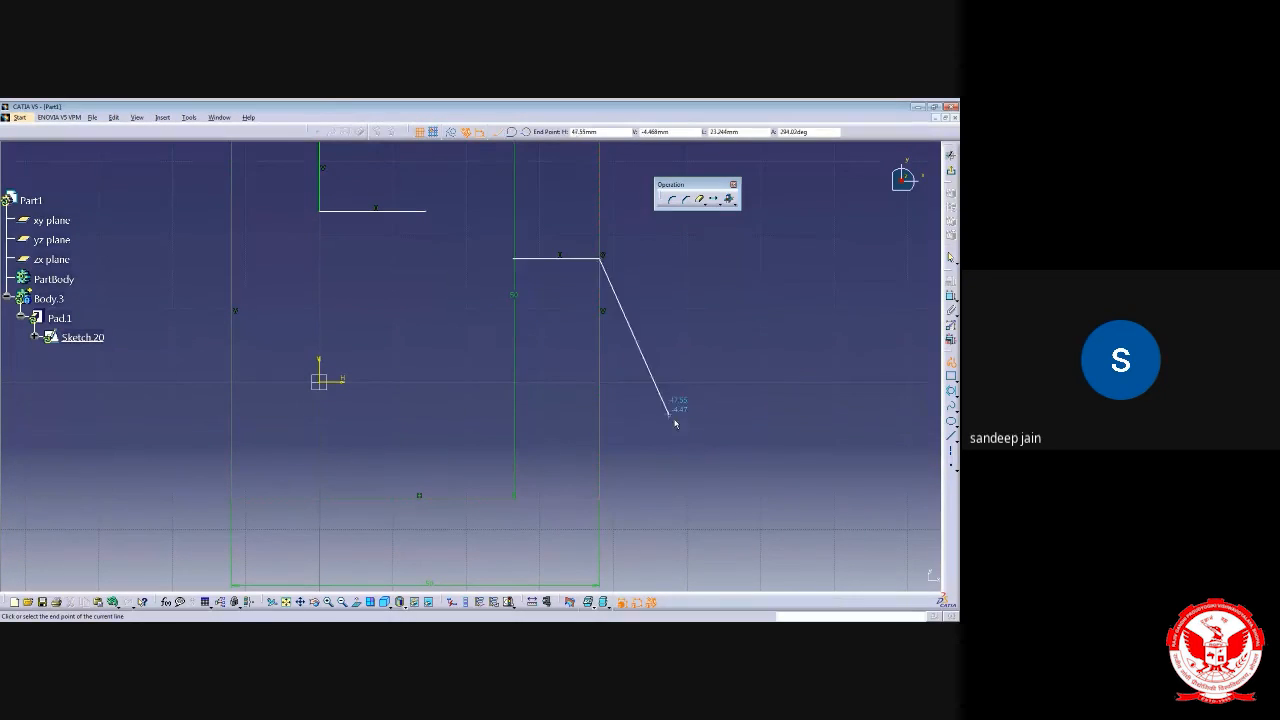
{"action": "key", "text": "Escape"}
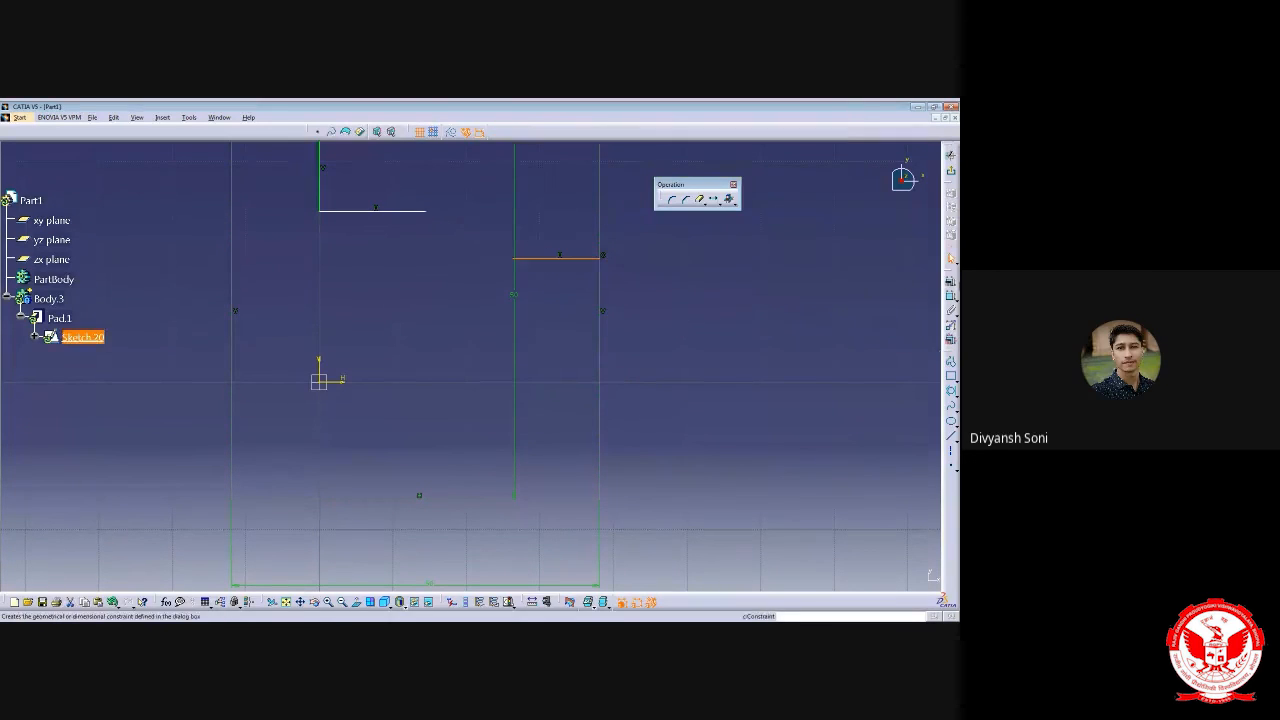
Continue the profile from the short line's inner end: about 14.5 mm down, horizontally to the vertical axis, and down past the origin
{"action": "left_click", "coordinate": [514, 258]}
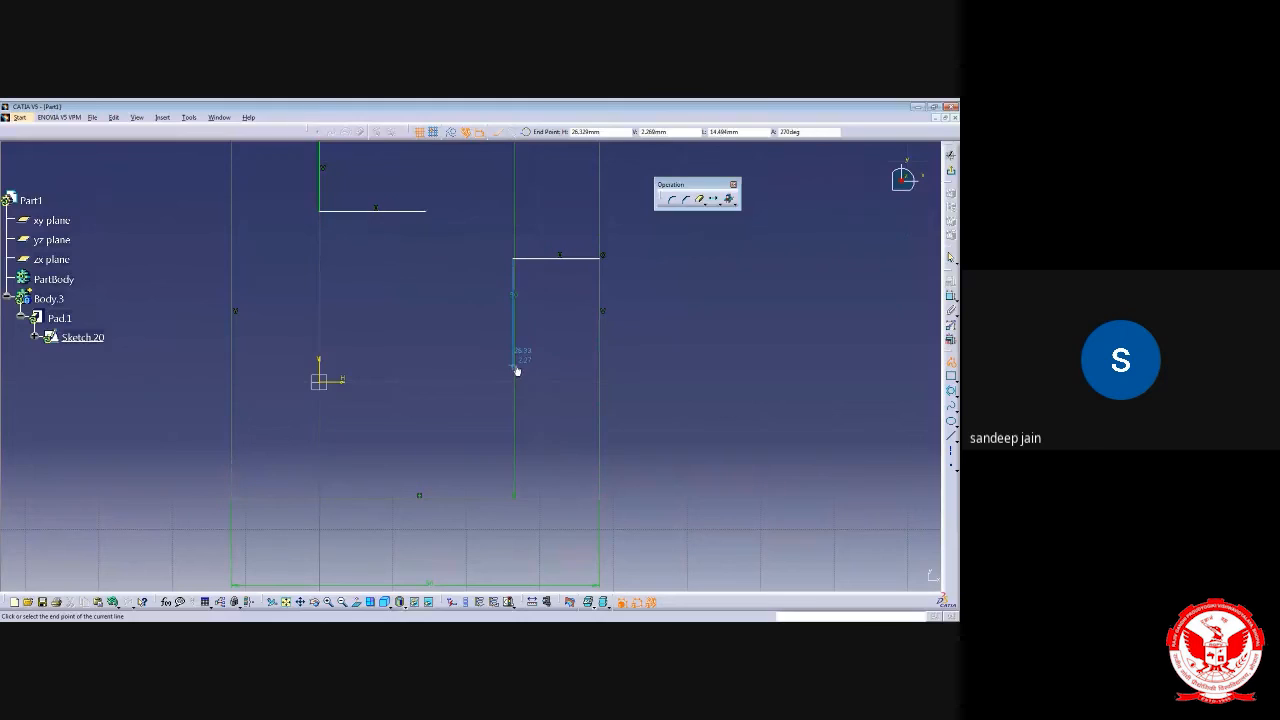
{"action": "left_click", "coordinate": [514, 364]}
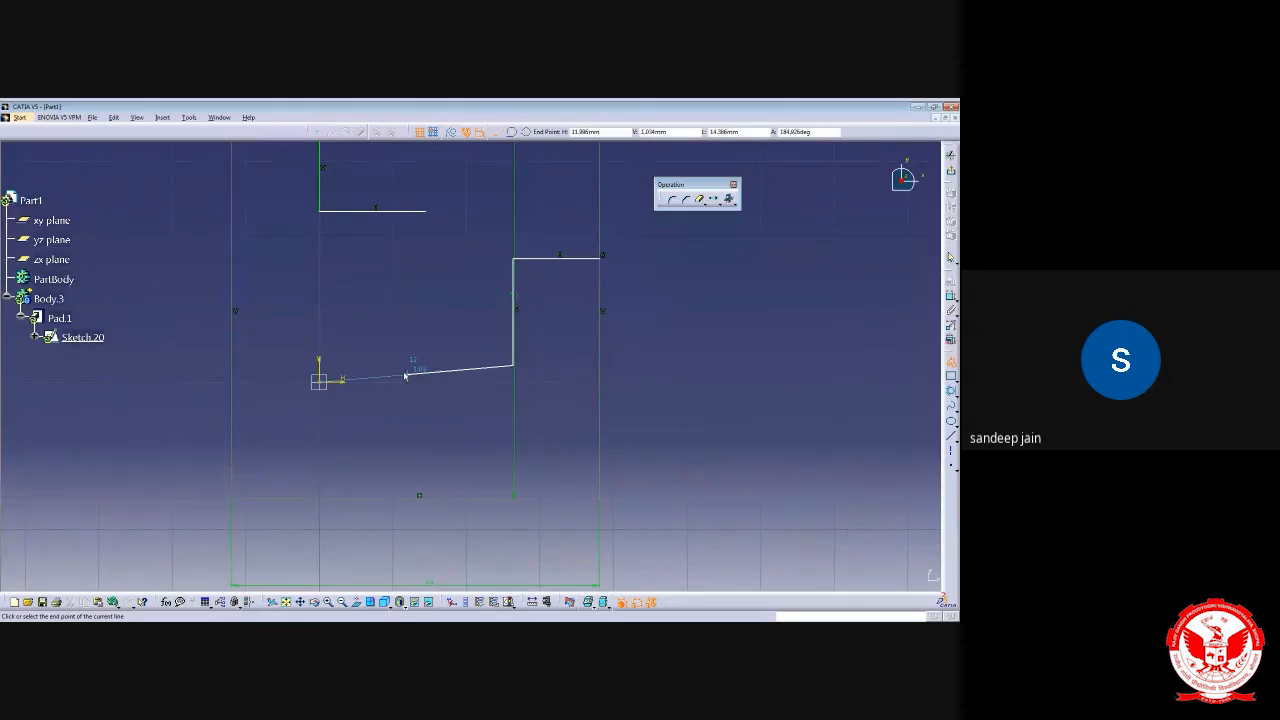
{"action": "left_click", "coordinate": [325, 369]}
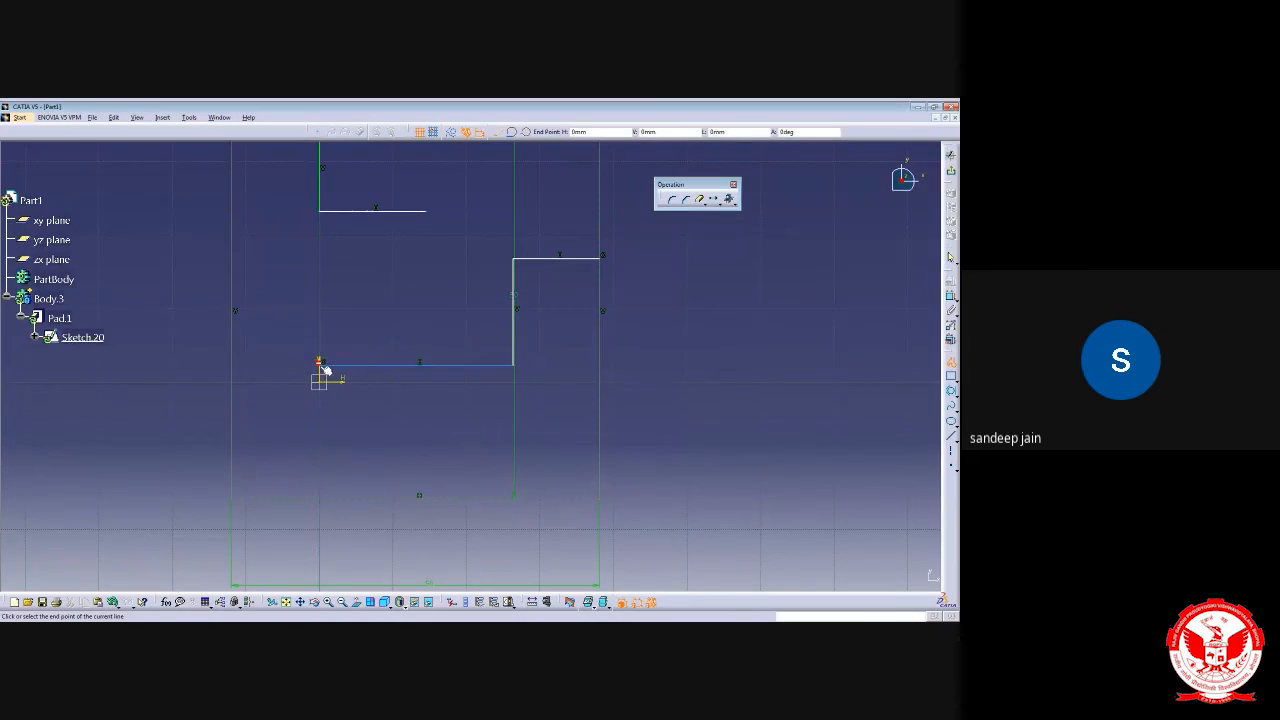
{"action": "double_click", "coordinate": [322, 440]}
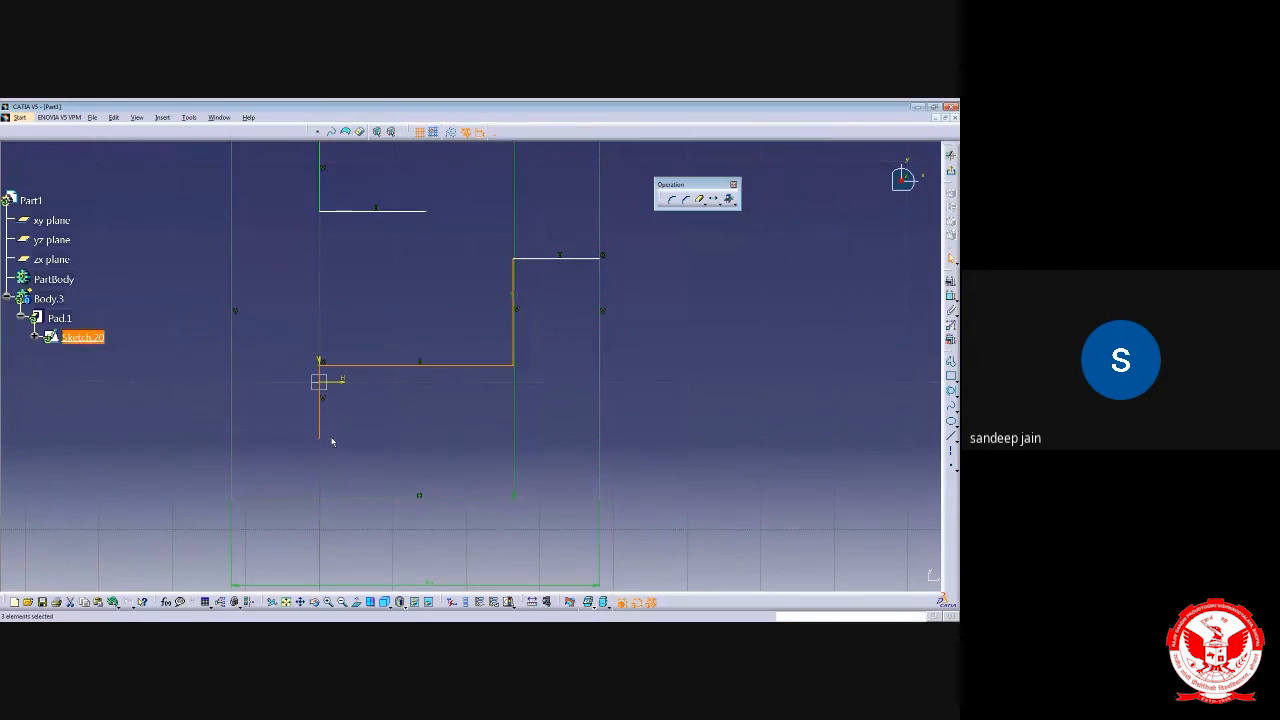
Draw a short horizontal profile line inward from the square's right side, level with the long lower line
{"action": "middle_click_drag", "start_coordinate": [366, 429], "coordinate": [366, 457]}
{"action": "middle_click_drag", "start_coordinate": [583, 433], "coordinate": [530, 412]}
{"action": "middle_click_drag", "start_coordinate": [530, 412], "coordinate": [551, 440], "text": "ctrl"}
{"action": "middle_click_drag", "start_coordinate": [436, 309], "coordinate": [446, 351]}
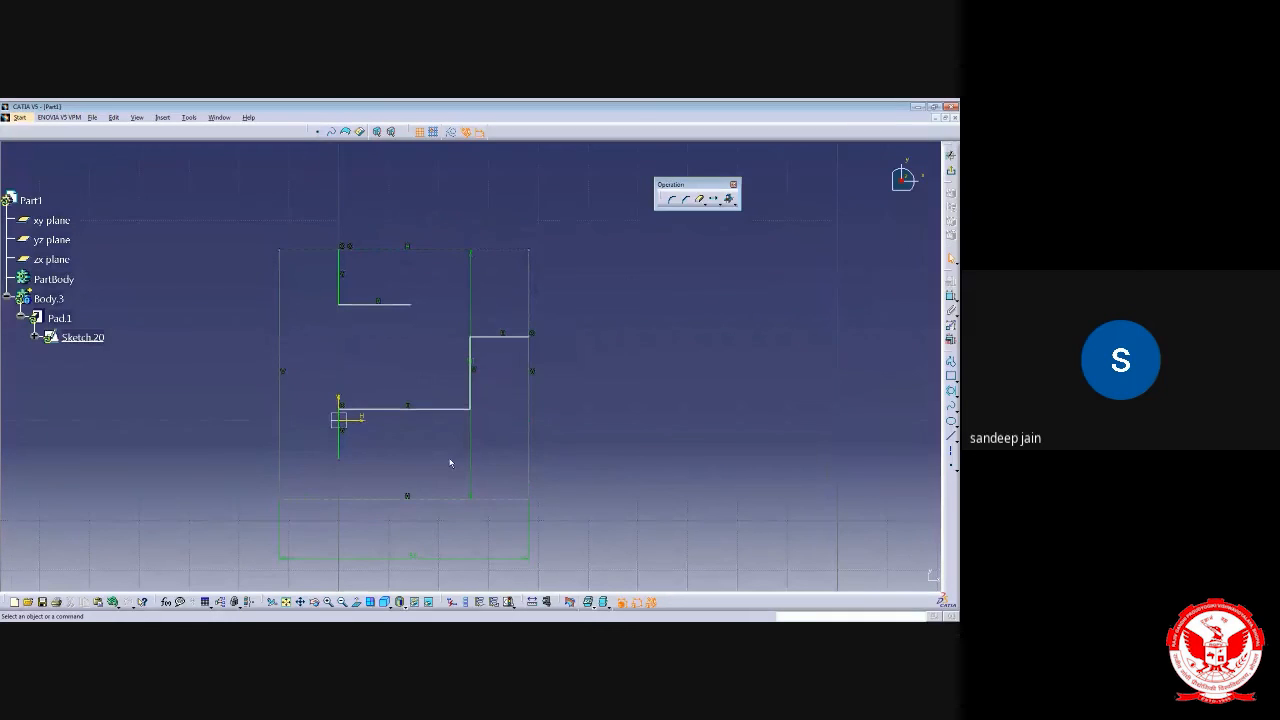
{"action": "middle_click_drag", "start_coordinate": [450, 463], "coordinate": [530, 313]}
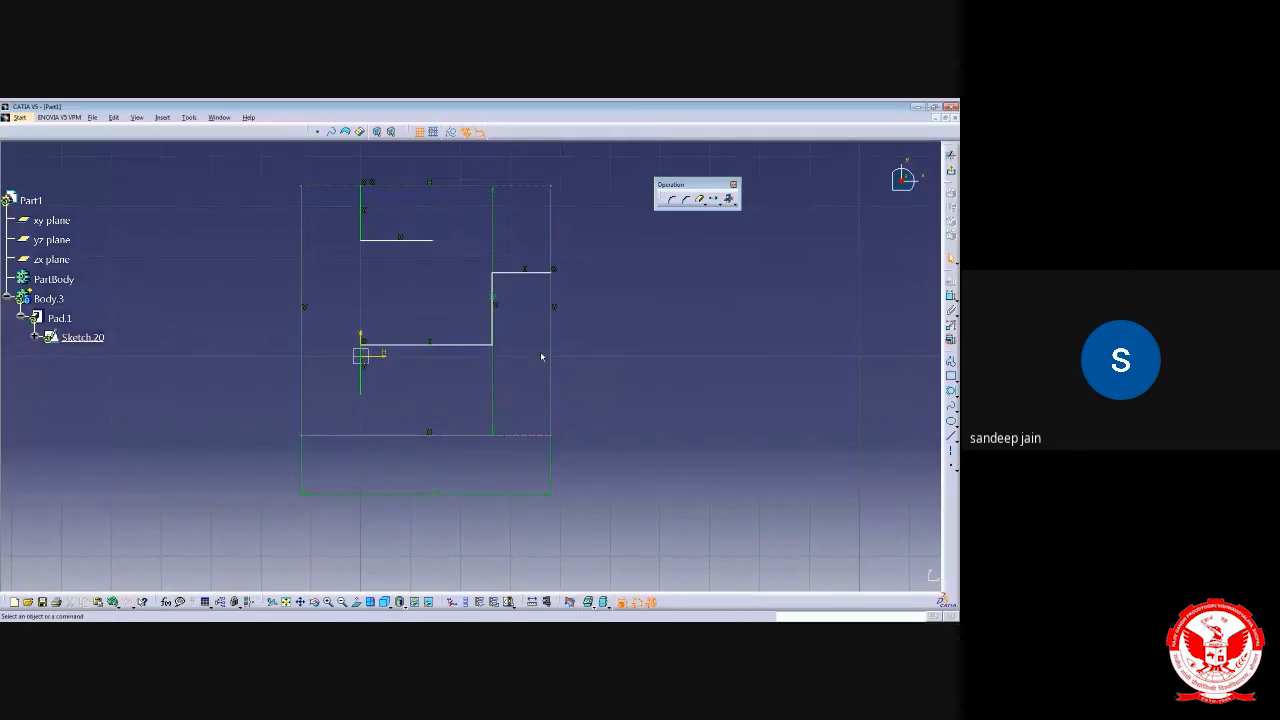
{"action": "mouse_move", "coordinate": [543, 357]}
{"action": "middle_mouse_down", "text": "ctrl"}
{"action": "mouse_move", "coordinate": [606, 409]}
{"action": "mouse_move", "coordinate": [880, 413]}
{"action": "mouse_move", "coordinate": [857, 420]}
{"action": "middle_mouse_up", "text": "ctrl"}
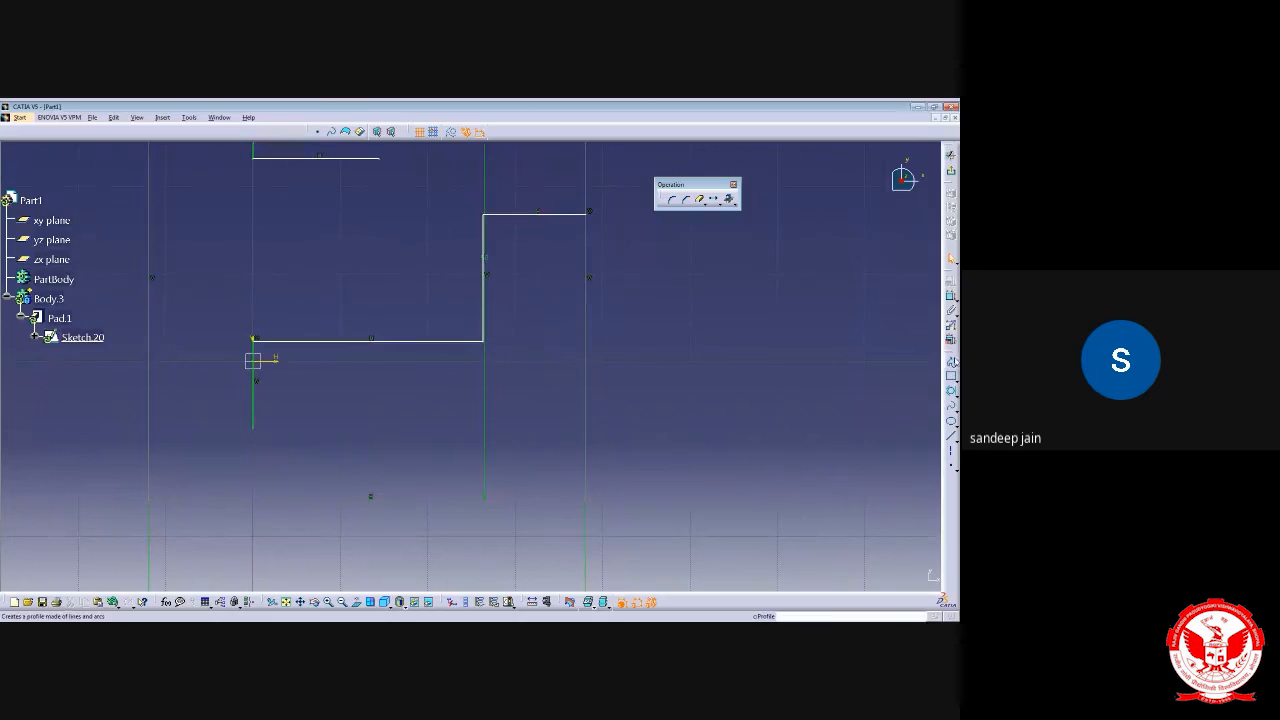
{"action": "left_click", "coordinate": [951, 362]}
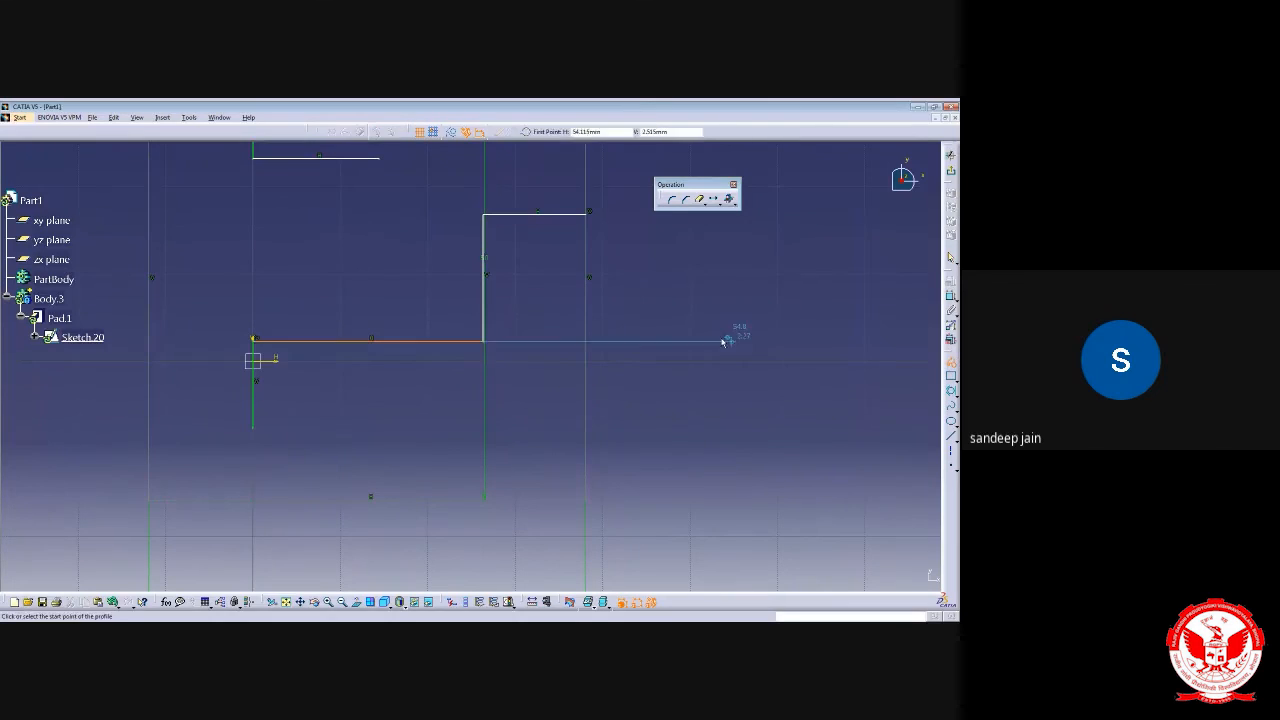
{"action": "left_click", "coordinate": [586, 341]}
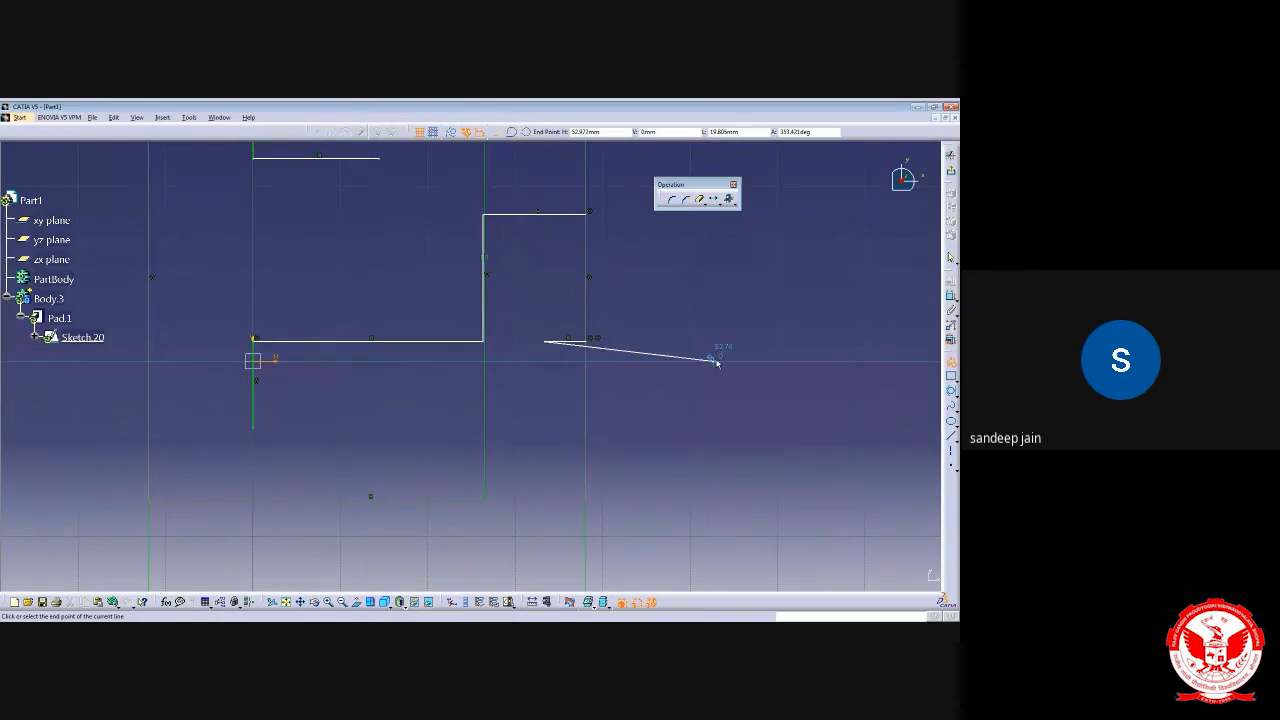
{"action": "left_click", "coordinate": [953, 364]}
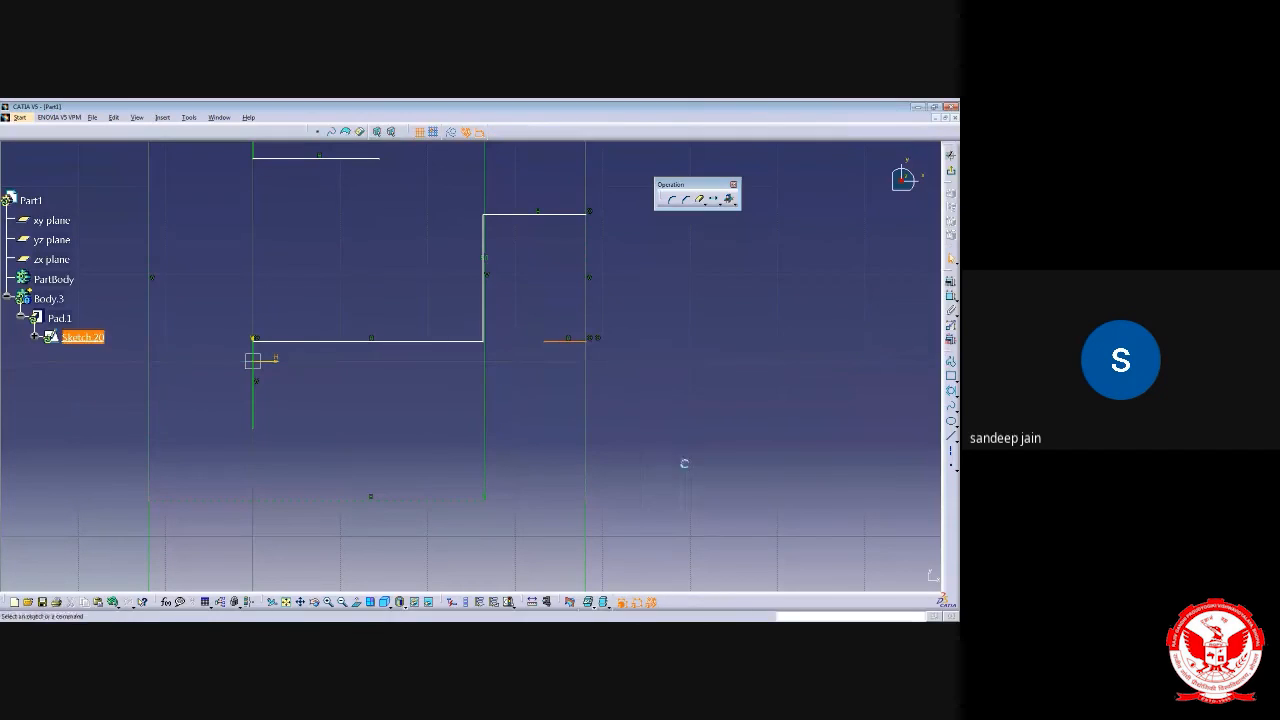
{"action": "left_click", "coordinate": [683, 463]}
Exit the profile sketch so the thin wall pad updates, and insert a new body into the part
{"action": "mouse_move", "coordinate": [384, 437]}
{"action": "middle_mouse_down"}
{"action": "mouse_move", "coordinate": [408, 423]}
{"action": "mouse_move", "coordinate": [416, 453]}
{"action": "mouse_move", "coordinate": [366, 446]}
{"action": "mouse_move", "coordinate": [357, 411]}
{"action": "mouse_move", "coordinate": [374, 486]}
{"action": "mouse_move", "coordinate": [377, 441]}
{"action": "middle_mouse_up"}
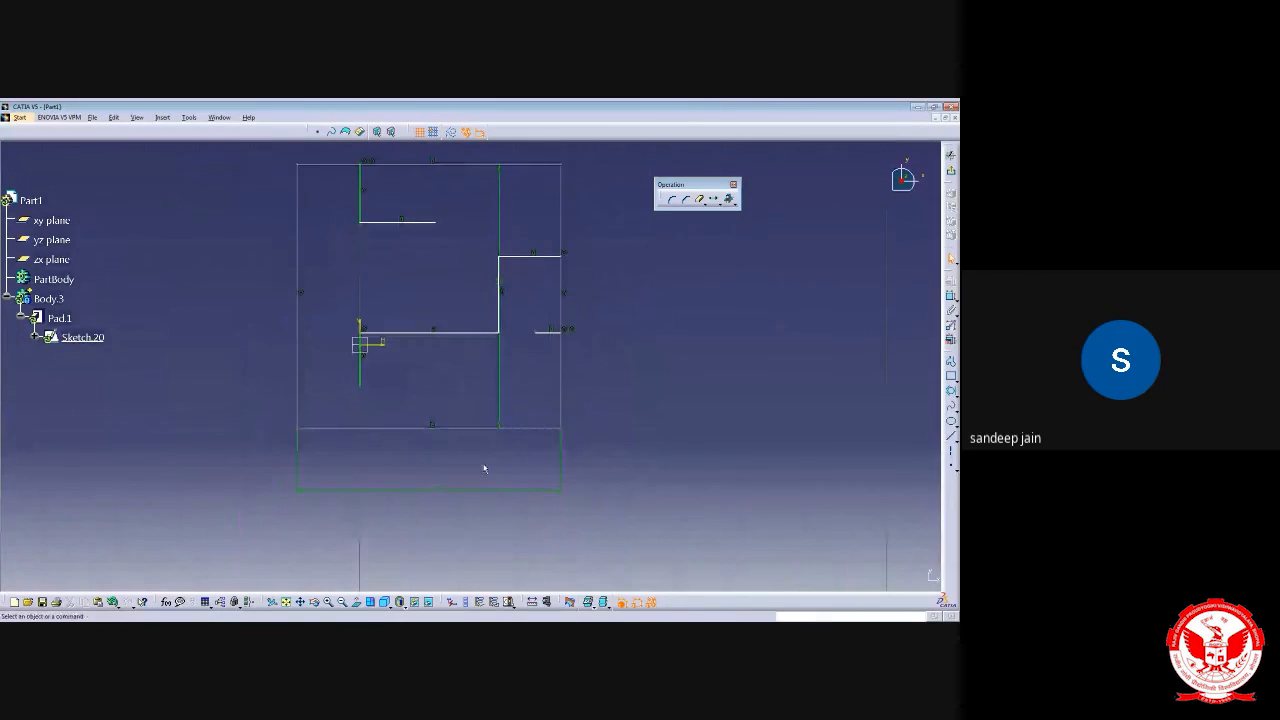
{"action": "middle_click_drag", "start_coordinate": [398, 208], "coordinate": [353, 240]}
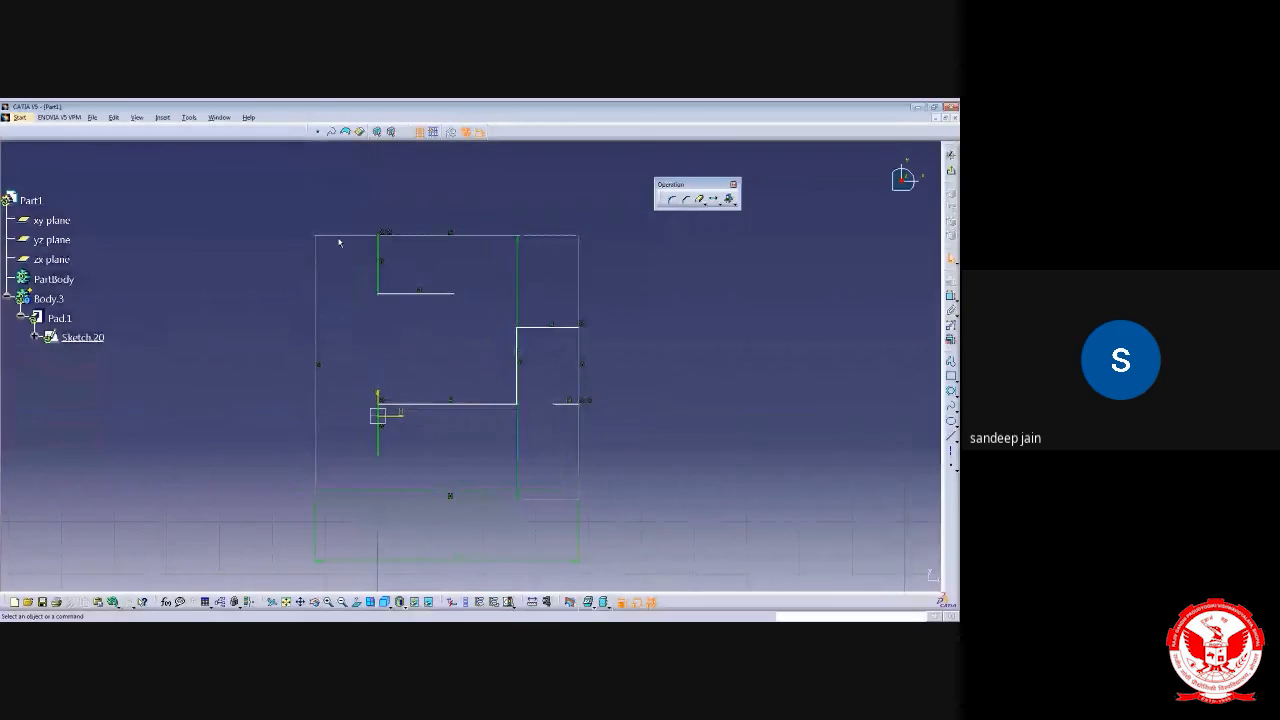
{"action": "middle_click_drag", "start_coordinate": [328, 432], "coordinate": [308, 420]}
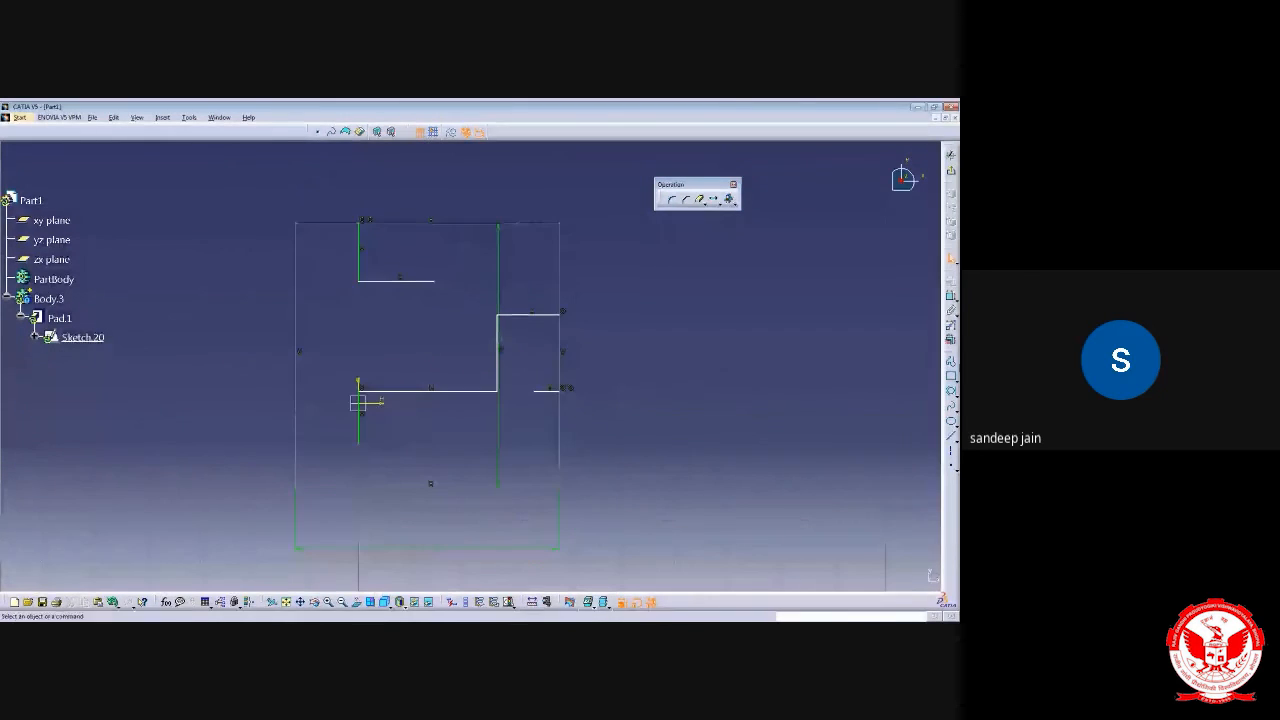
{"action": "left_click", "coordinate": [953, 176]}
{"action": "mouse_move", "coordinate": [429, 426]}
{"action": "middle_mouse_down"}
{"action": "mouse_move", "coordinate": [452, 438]}
{"action": "mouse_move", "coordinate": [565, 410]}
{"action": "mouse_move", "coordinate": [490, 346]}
{"action": "middle_mouse_up"}
{"action": "left_click", "coordinate": [162, 118]}
{"action": "left_click", "coordinate": [196, 177]}
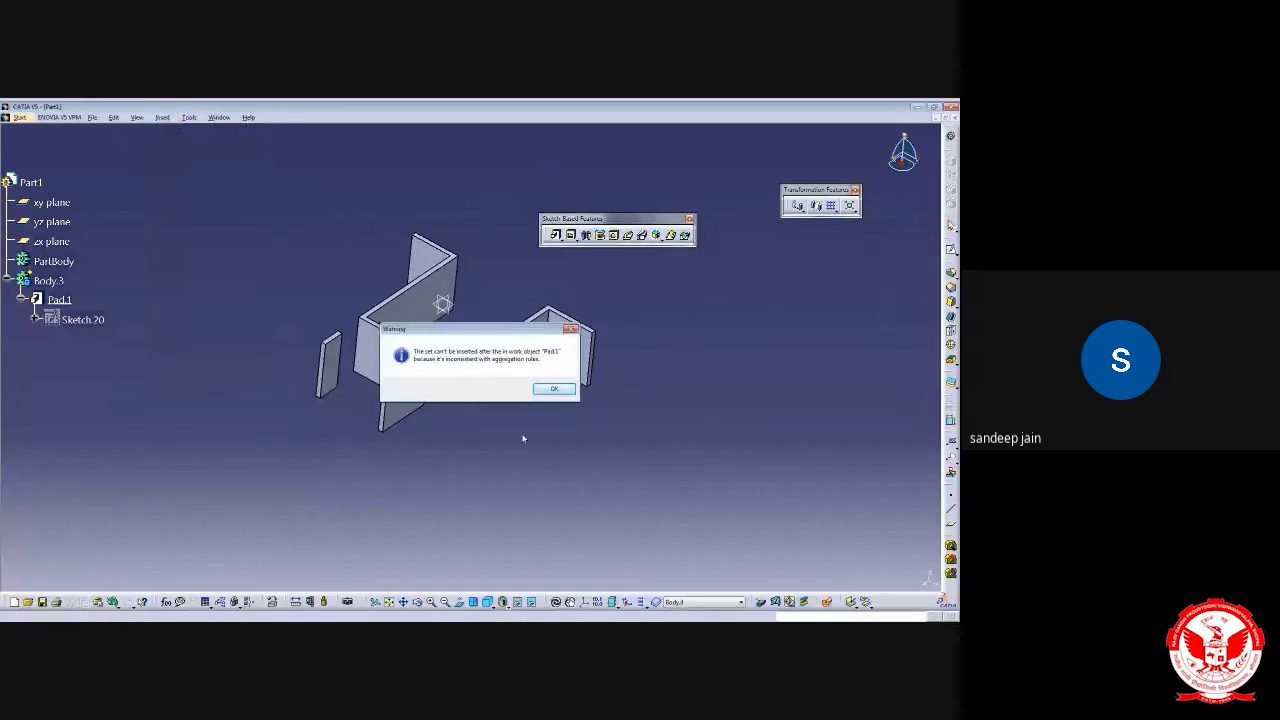
{"action": "key", "text": "Return"}
{"action": "middle_click_drag", "start_coordinate": [457, 321], "coordinate": [487, 333]}
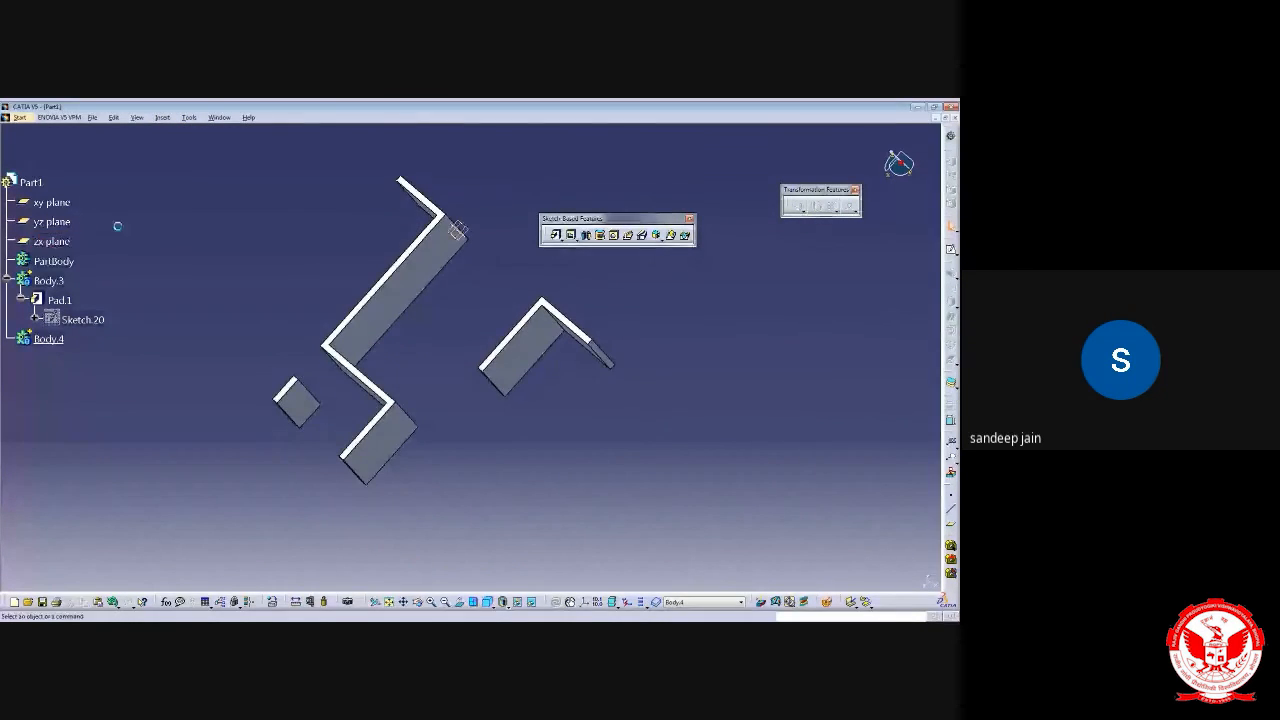
Sketch a rectangle about 79 by 66 mm around all the walls on the xy plane and exit the sketch
{"action": "left_click", "coordinate": [50, 202]}
{"action": "left_click", "coordinate": [950, 250]}
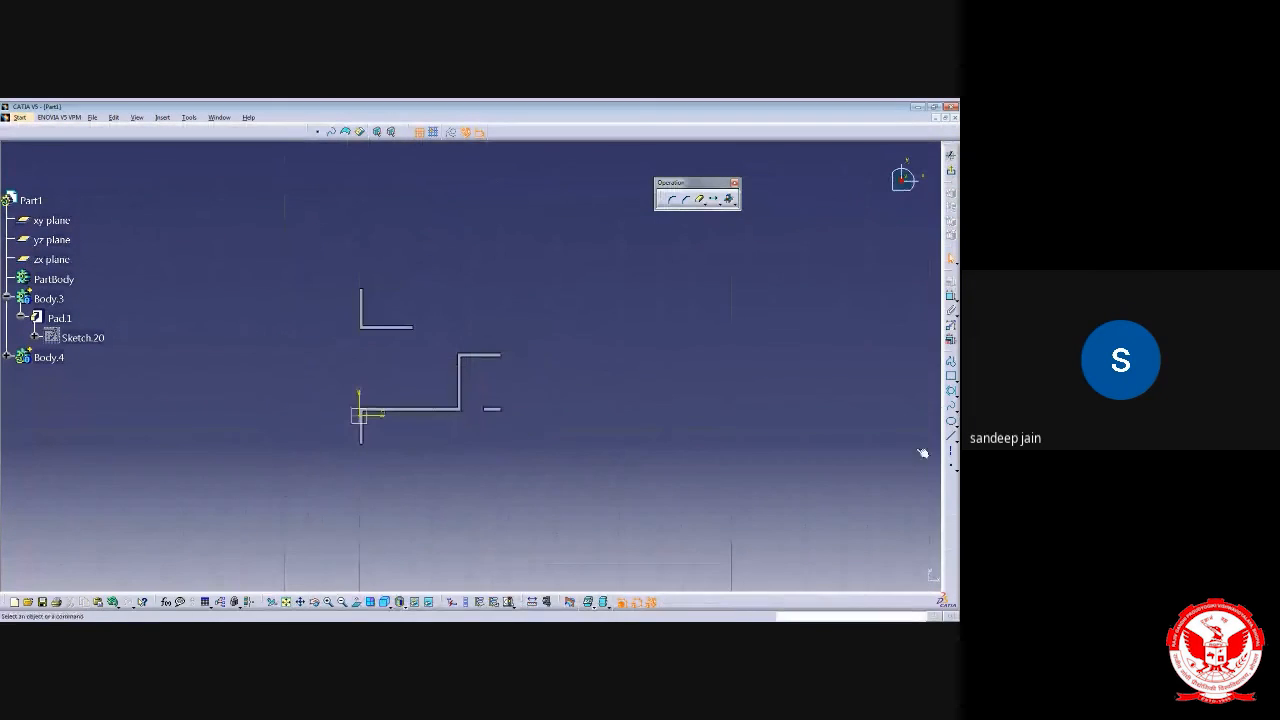
{"action": "left_click", "coordinate": [951, 378]}
{"action": "left_click", "coordinate": [285, 248]}
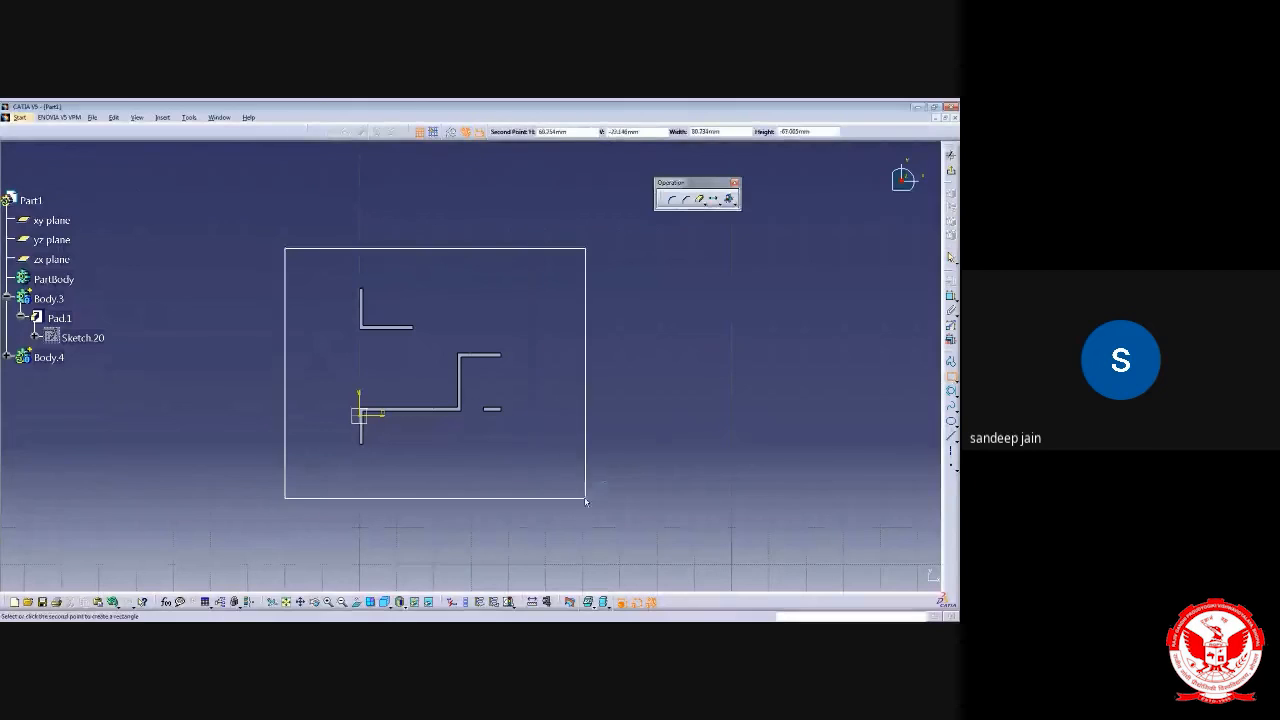
{"action": "left_click", "coordinate": [578, 494]}
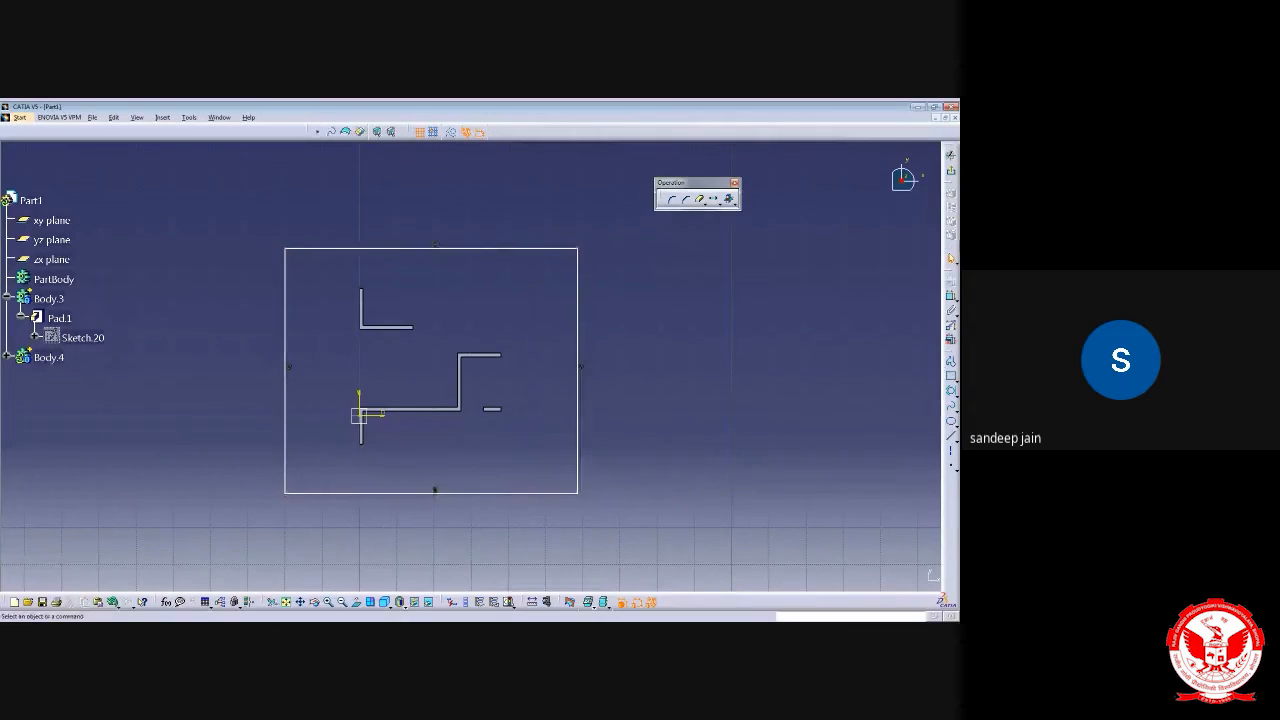
{"action": "left_click", "coordinate": [951, 171]}
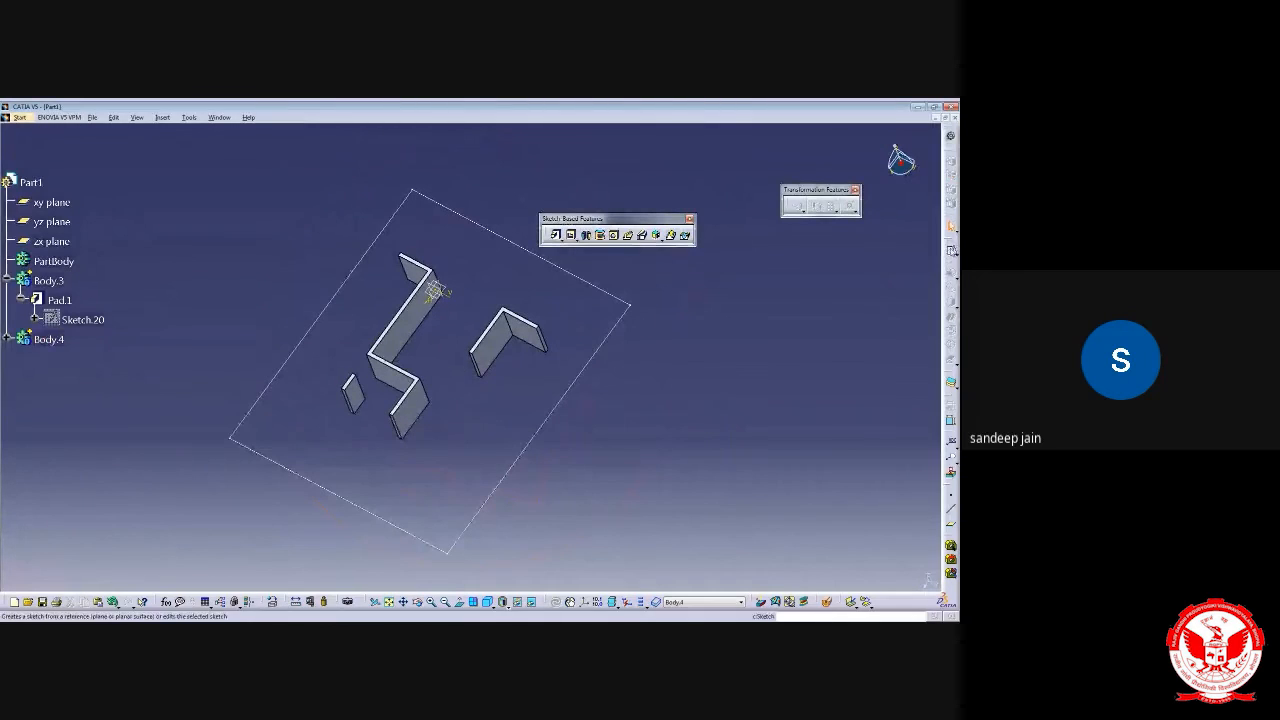
Pad the large rectangle into a thin base plate with its extrusion direction reversed, away from the walls
{"action": "left_click", "coordinate": [556, 235]}
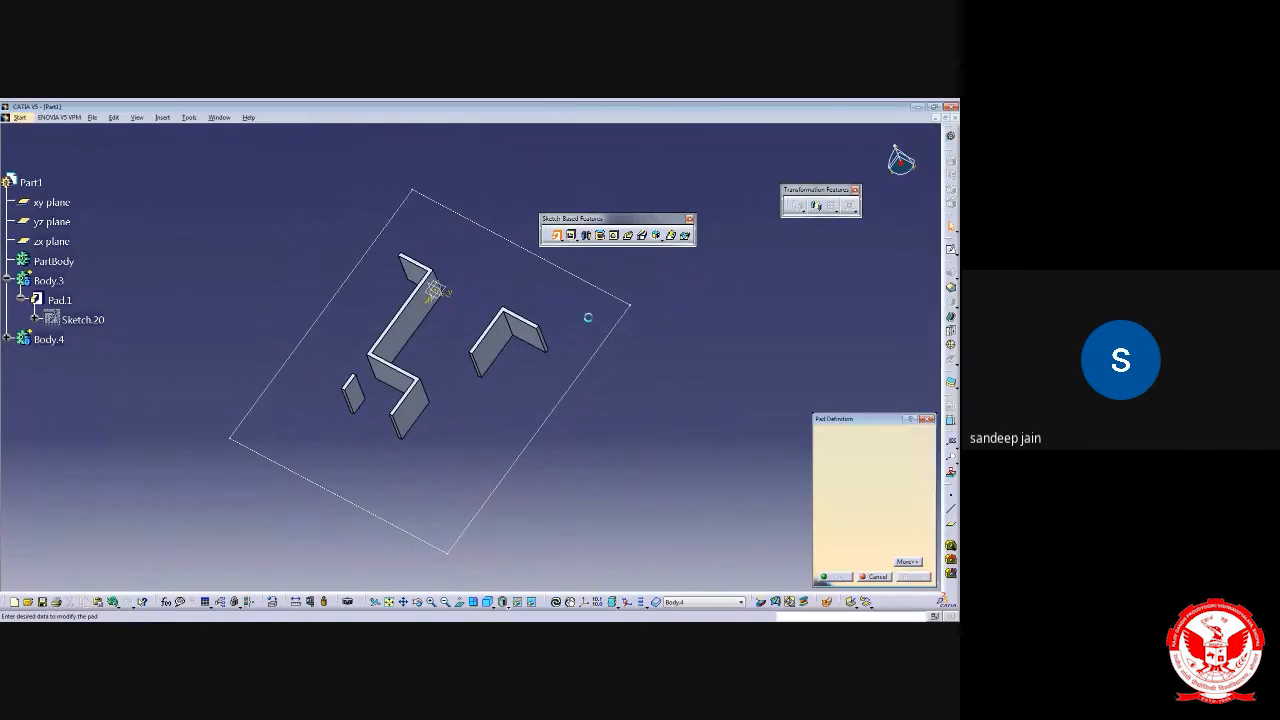
{"action": "middle_click_drag", "start_coordinate": [500, 443], "coordinate": [424, 300]}
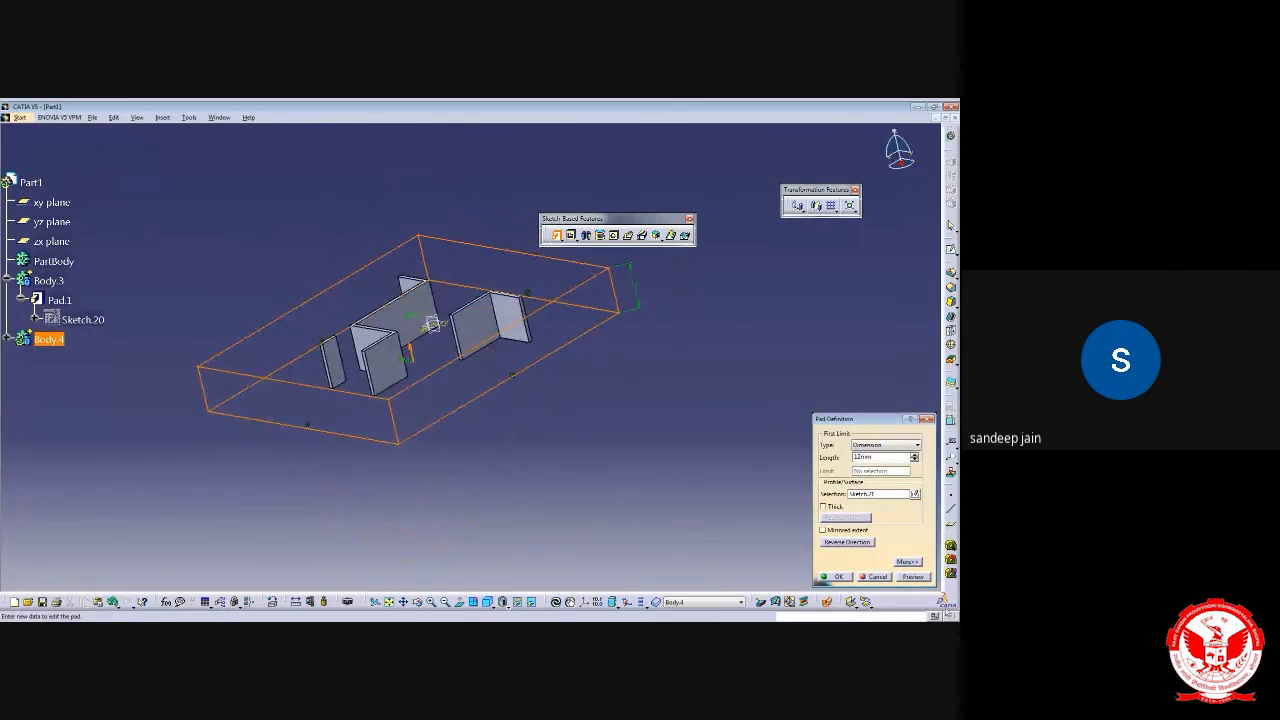
{"action": "left_click", "coordinate": [846, 542]}
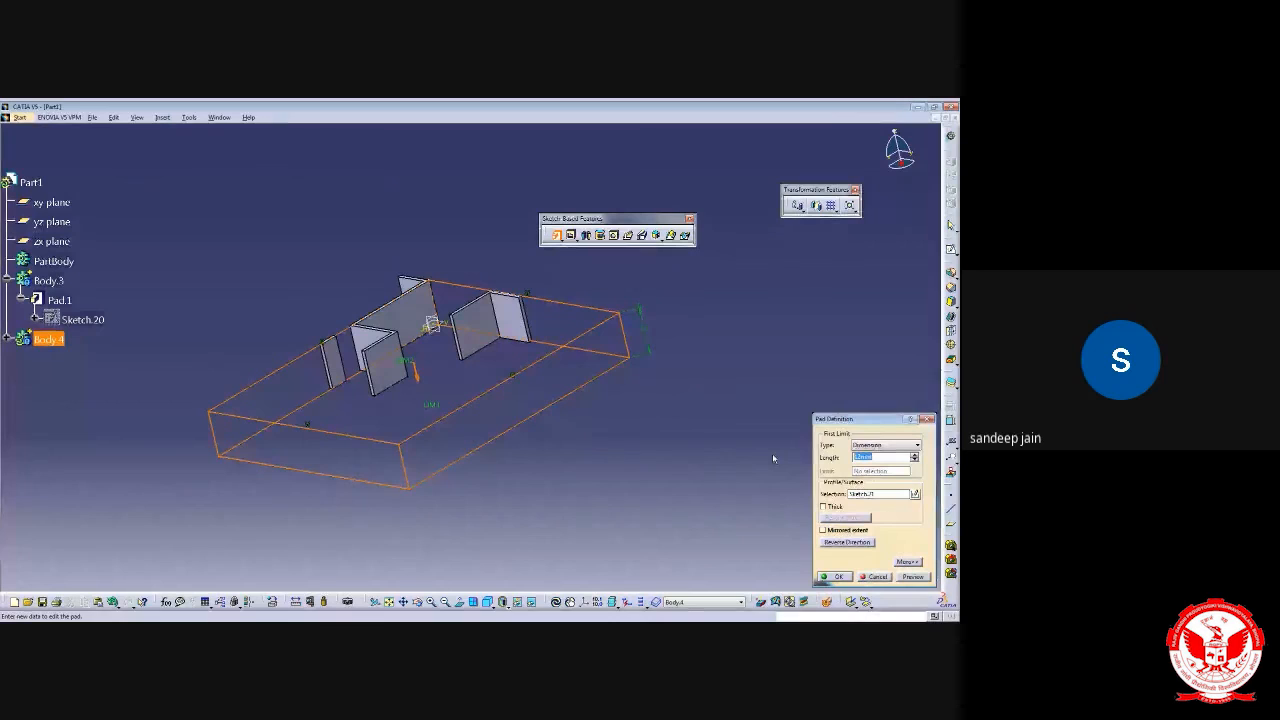
{"action": "key", "text": "Return"}
{"action": "middle_click_drag", "start_coordinate": [772, 458], "coordinate": [412, 330]}
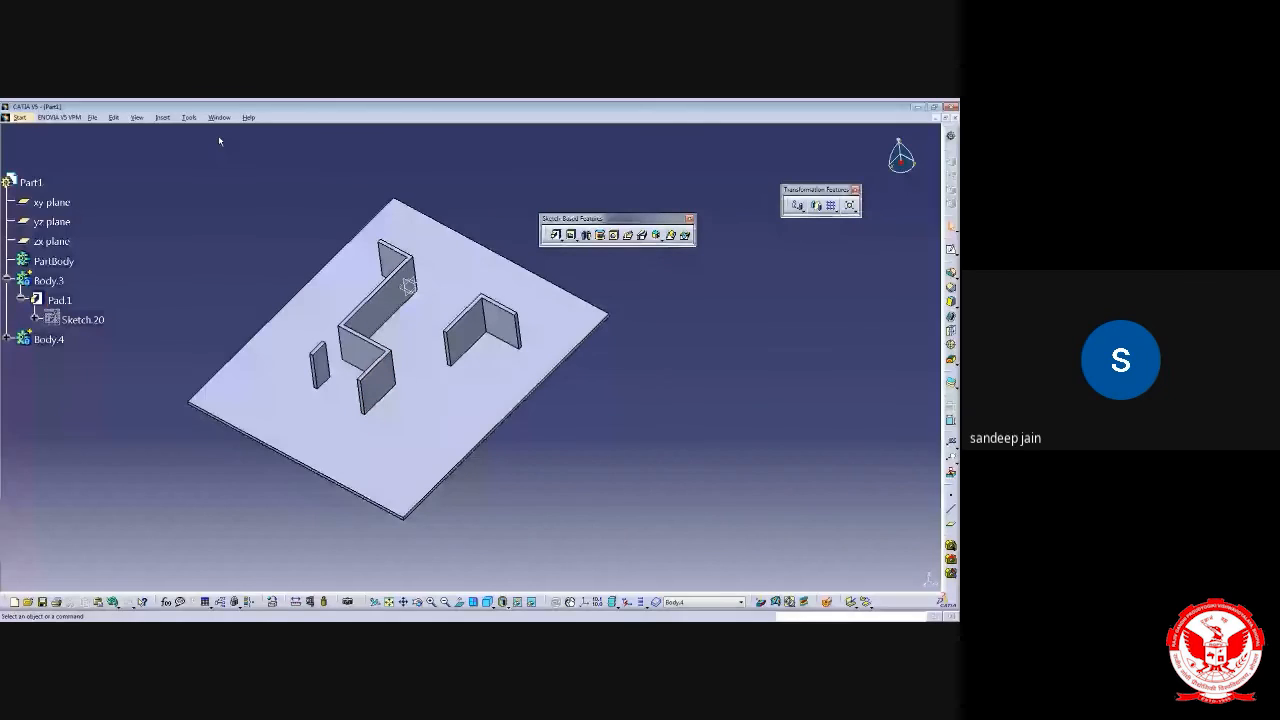
Insert another new body and start a sketch on the base plate's upper face
{"action": "left_click", "coordinate": [188, 117]}
{"action": "left_click", "coordinate": [204, 157]}
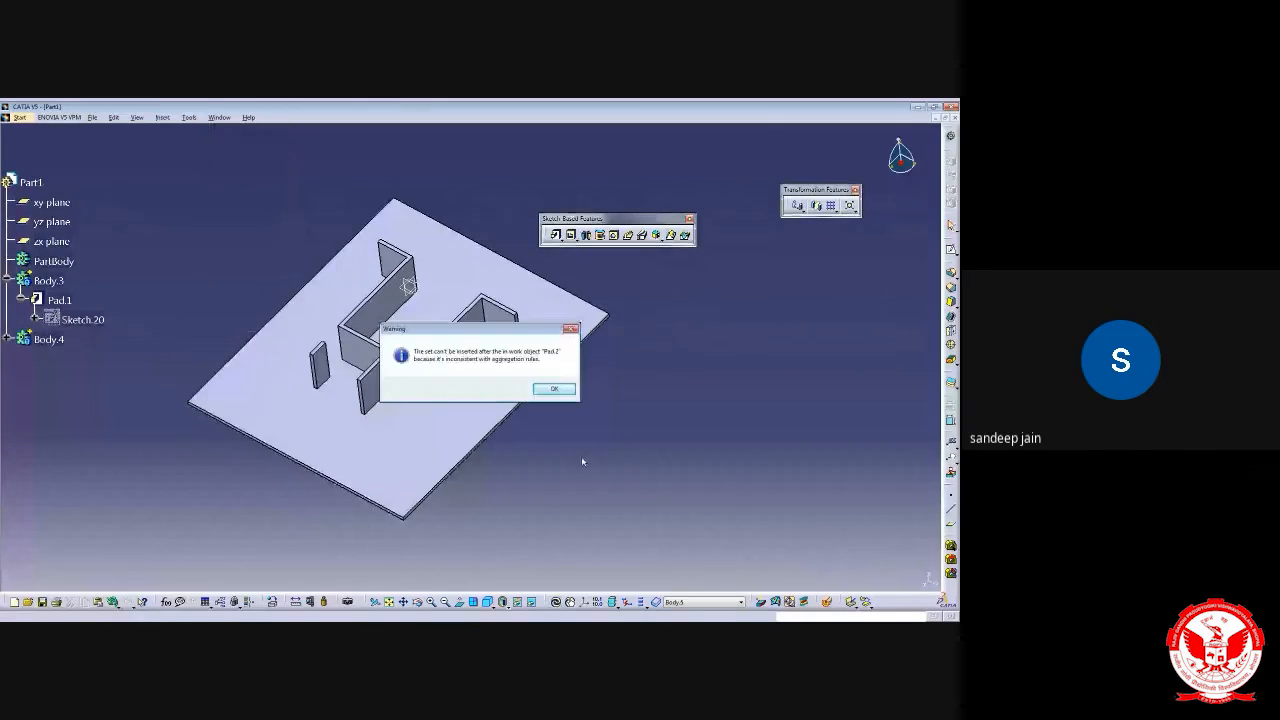
{"action": "key", "text": "Return"}
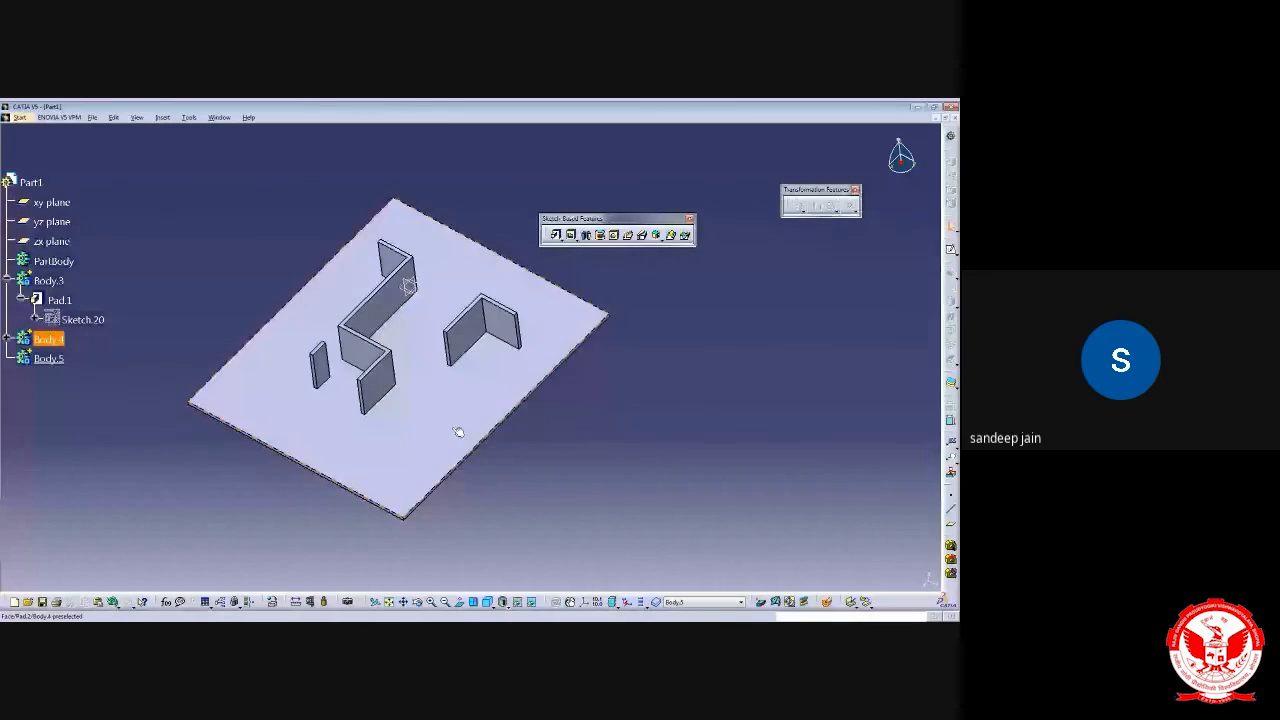
{"action": "left_click", "coordinate": [466, 386]}
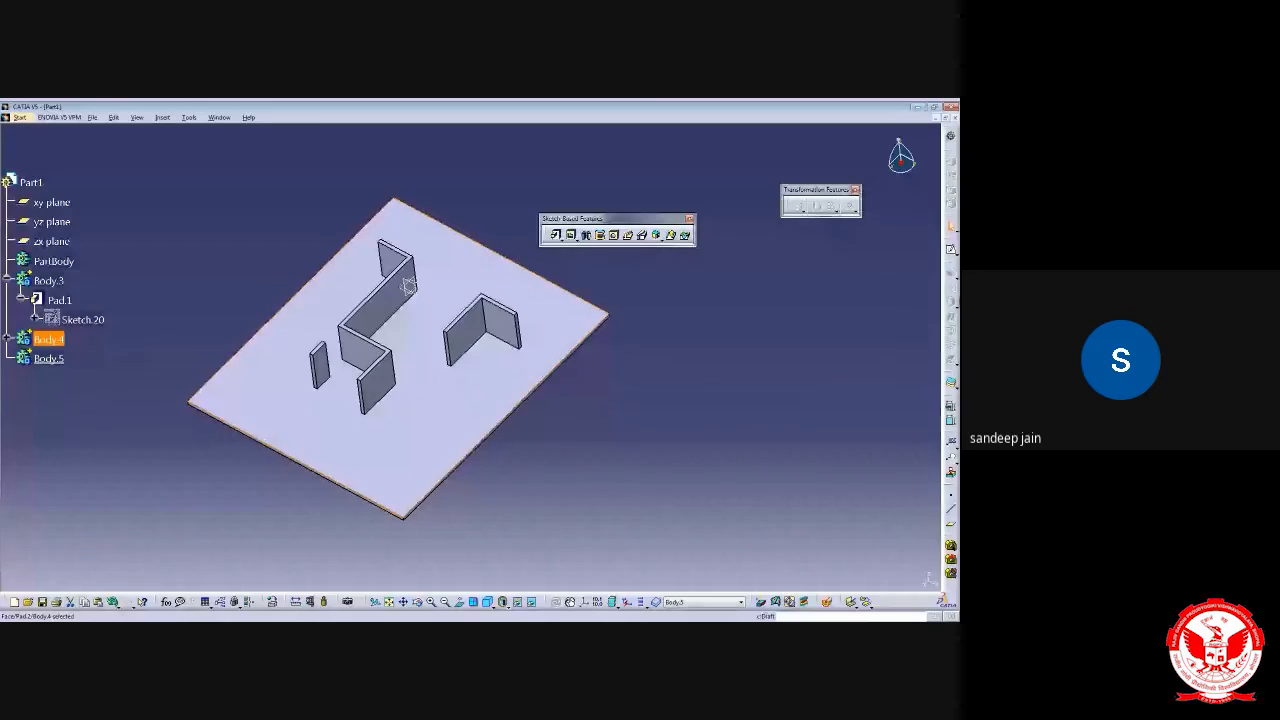
{"action": "left_click", "coordinate": [951, 251]}
{"action": "mouse_move", "coordinate": [474, 415]}
{"action": "middle_mouse_down", "text": "ctrl"}
{"action": "mouse_move", "coordinate": [491, 366]}
{"action": "mouse_move", "coordinate": [470, 338]}
{"action": "middle_mouse_up", "text": "ctrl"}
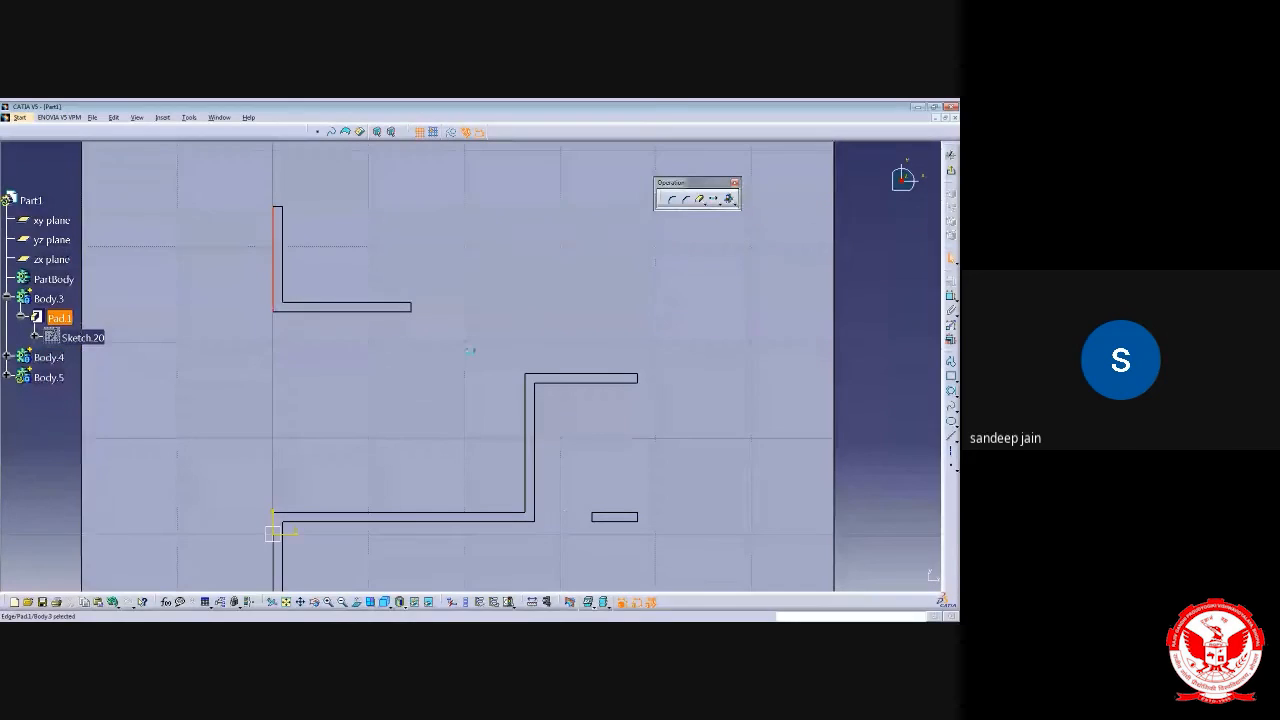
{"action": "middle_click_drag", "start_coordinate": [565, 500], "coordinate": [470, 468]}
{"action": "left_click", "coordinate": [246, 524], "text": "ctrl"}
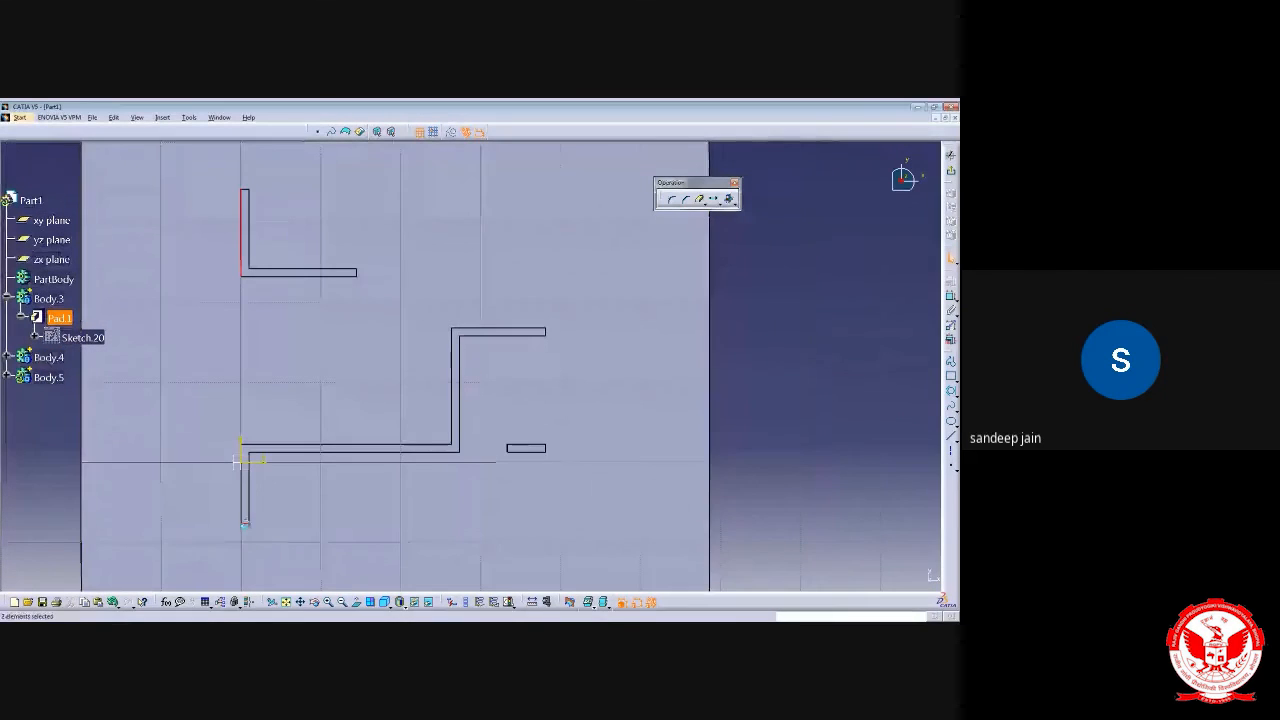
{"action": "mouse_move", "coordinate": [370, 503]}
{"action": "middle_mouse_down"}
{"action": "mouse_move", "coordinate": [380, 483]}
{"action": "mouse_move", "coordinate": [384, 515]}
{"action": "middle_mouse_up"}
{"action": "left_click", "coordinate": [656, 434]}
Try toggling the visibility of the wall pad's sketch, Sketch.20, and undo the last visibility change
{"action": "left_click", "coordinate": [80, 338]}
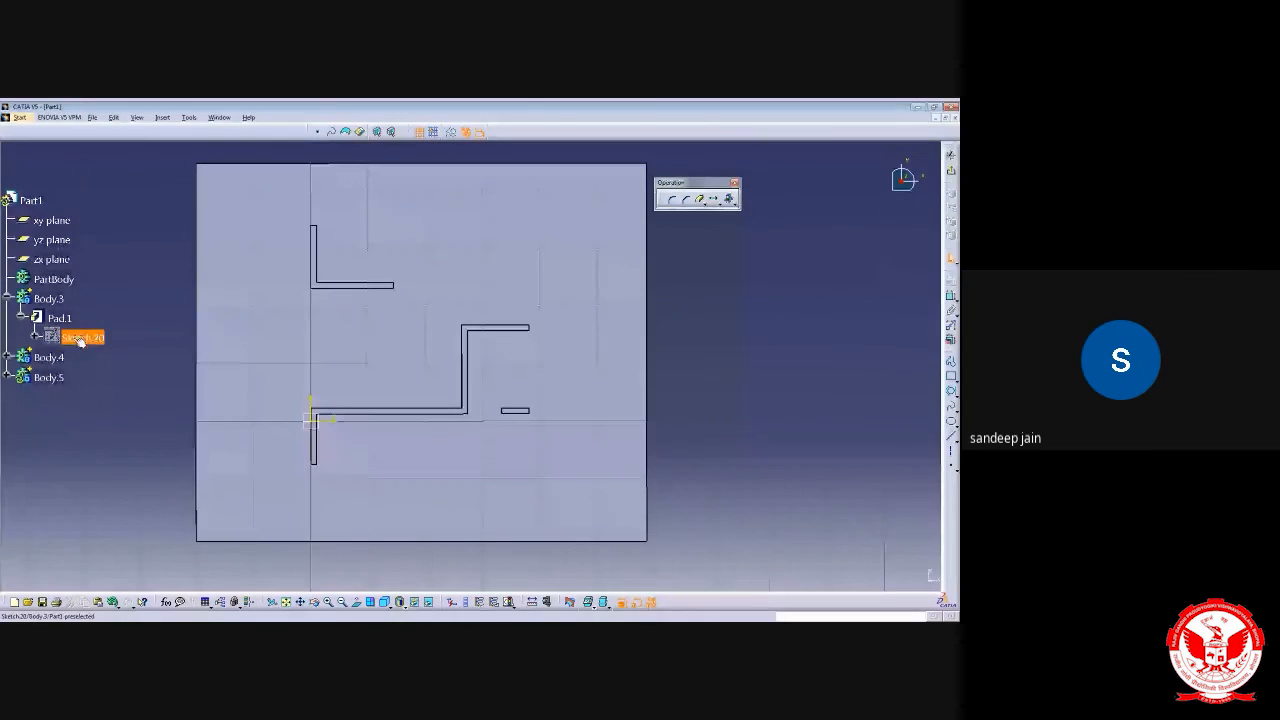
{"action": "right_click", "coordinate": [80, 338]}
{"action": "left_click", "coordinate": [157, 271]}
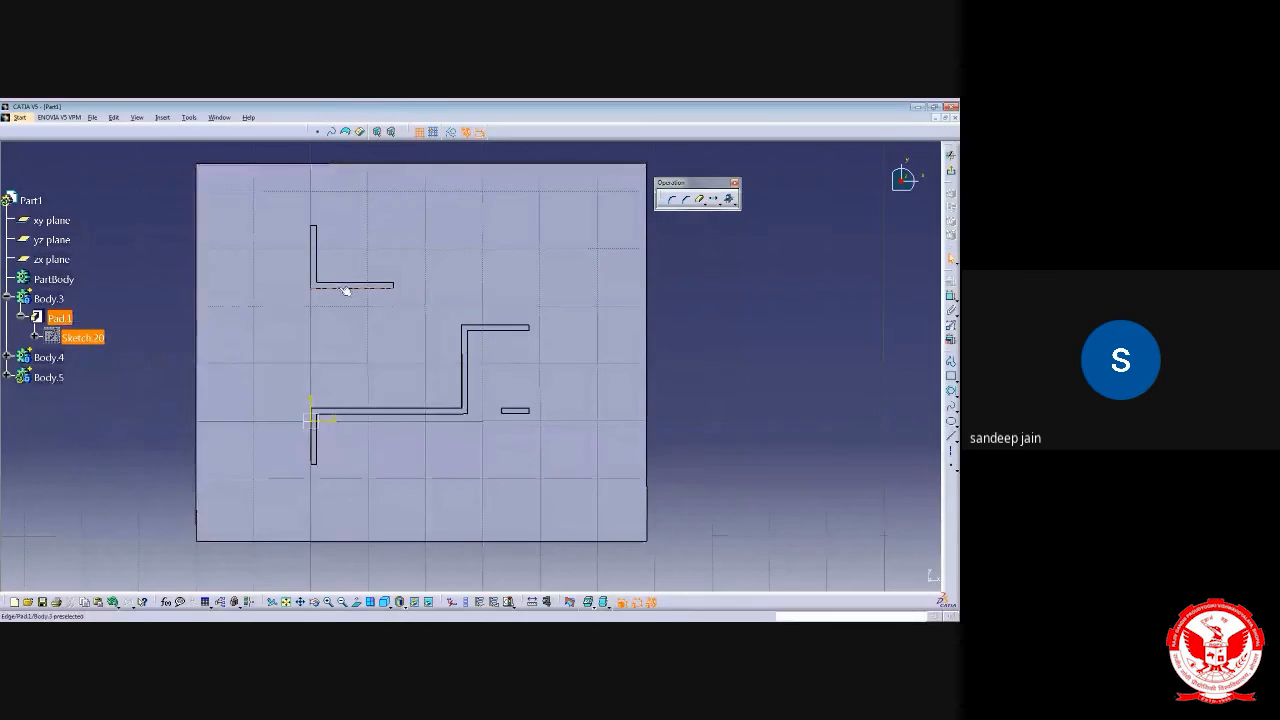
{"action": "right_click", "coordinate": [76, 338]}
{"action": "left_click", "coordinate": [110, 364]}
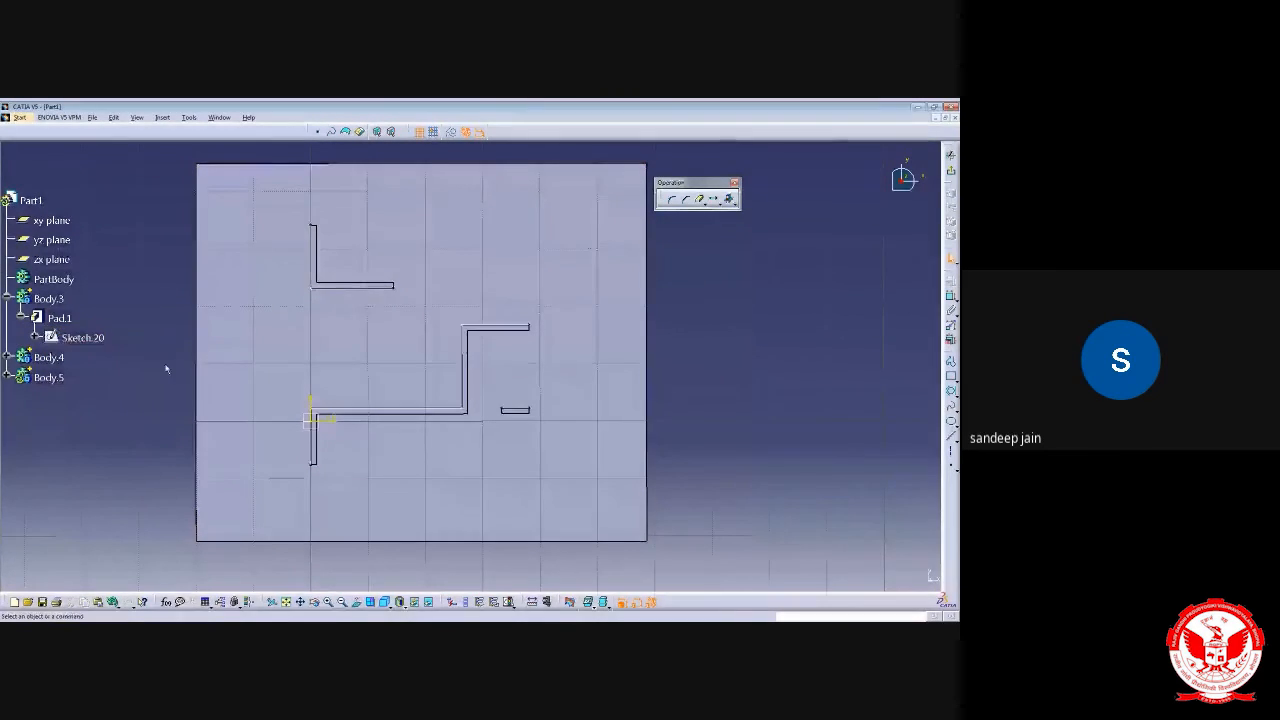
{"action": "mouse_move", "coordinate": [494, 431]}
{"action": "middle_mouse_down", "text": "ctrl"}
{"action": "mouse_move", "coordinate": [529, 371]}
{"action": "mouse_move", "coordinate": [495, 520]}
{"action": "mouse_move", "coordinate": [480, 480]}
{"action": "mouse_move", "coordinate": [500, 453]}
{"action": "middle_mouse_up", "text": "ctrl"}
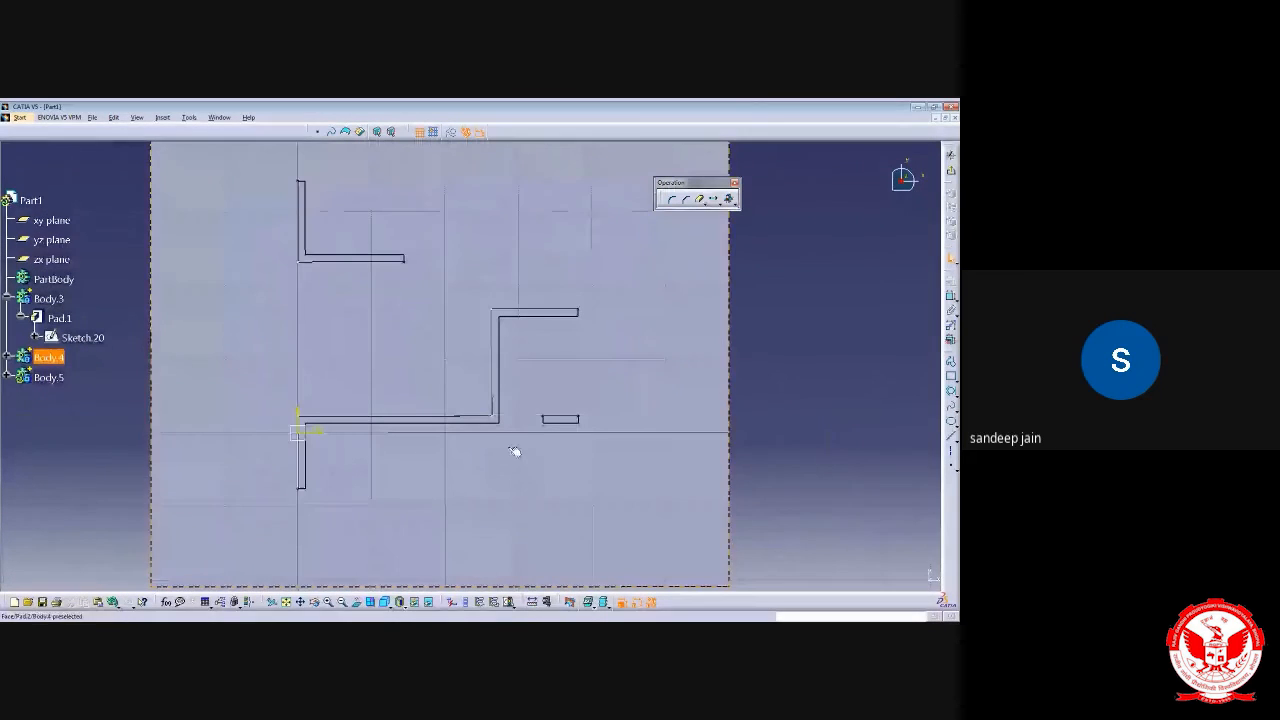
{"action": "key", "text": "ctrl+z"}
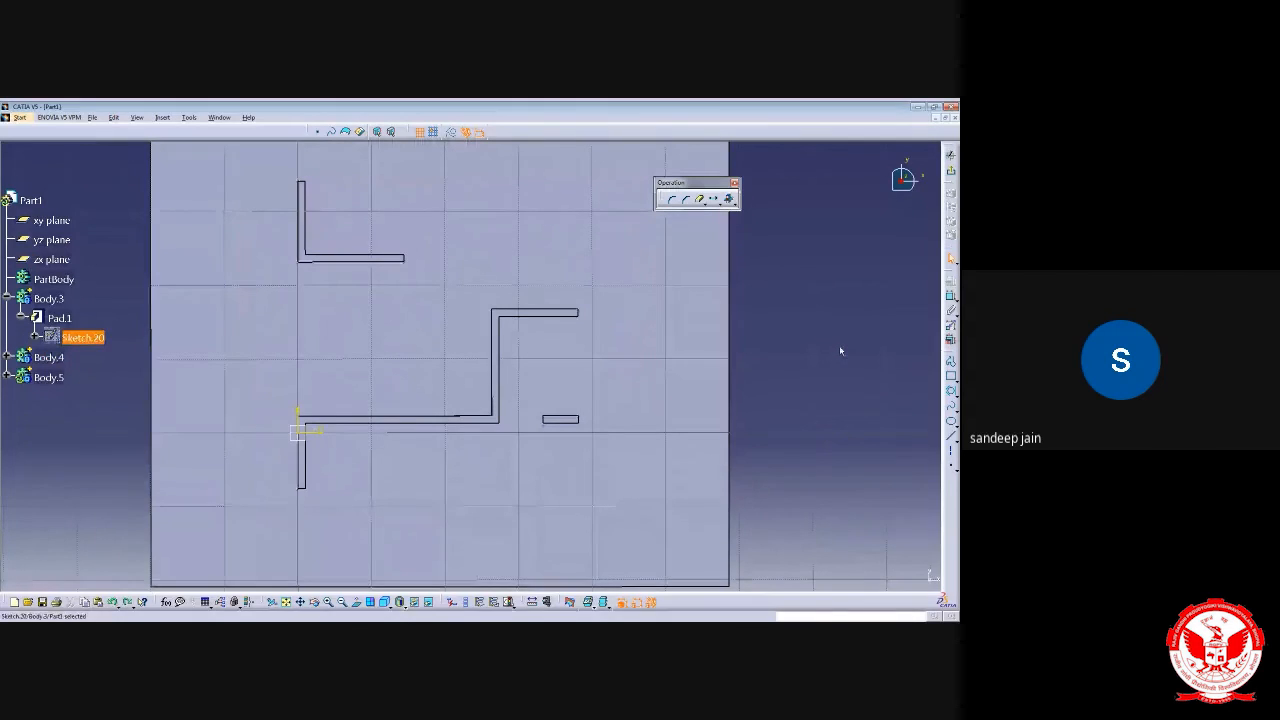
Draw a rectangle around the walls on the plate and move its upper edge down to the vertical wall's upper end
{"action": "middle_click_drag", "start_coordinate": [764, 415], "coordinate": [748, 423], "text": "ctrl"}
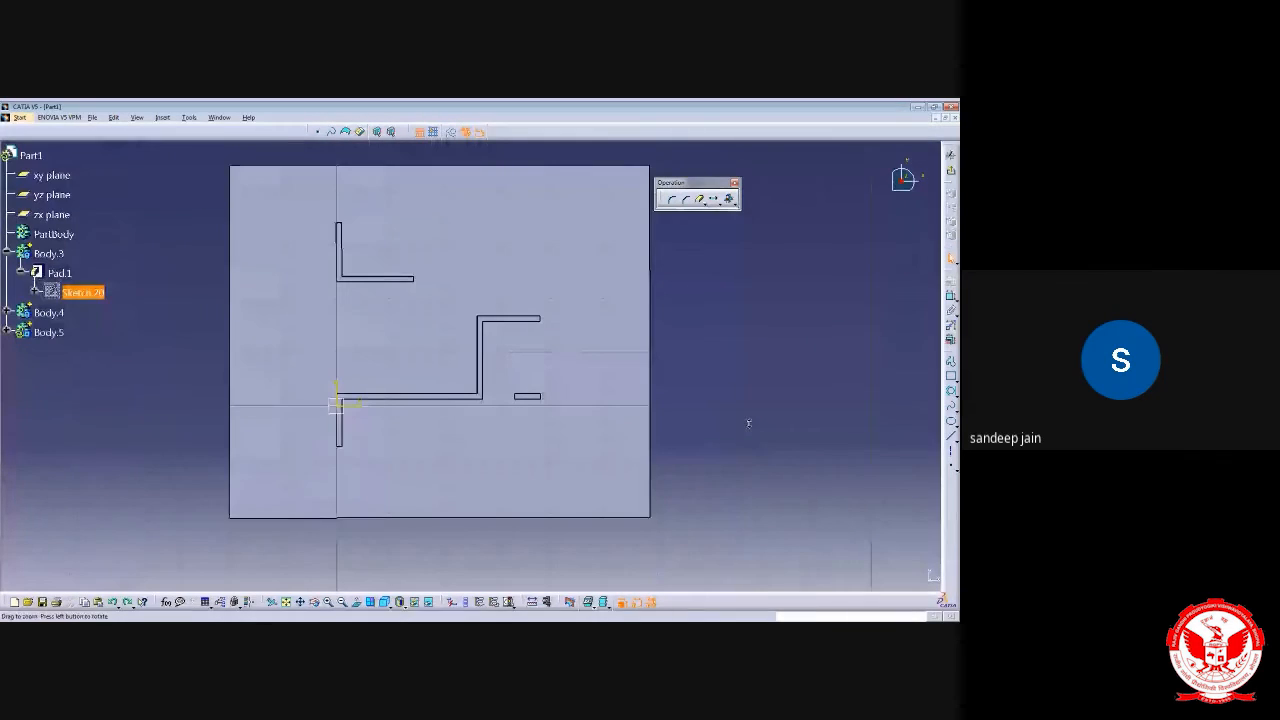
{"action": "left_click", "coordinate": [285, 193]}
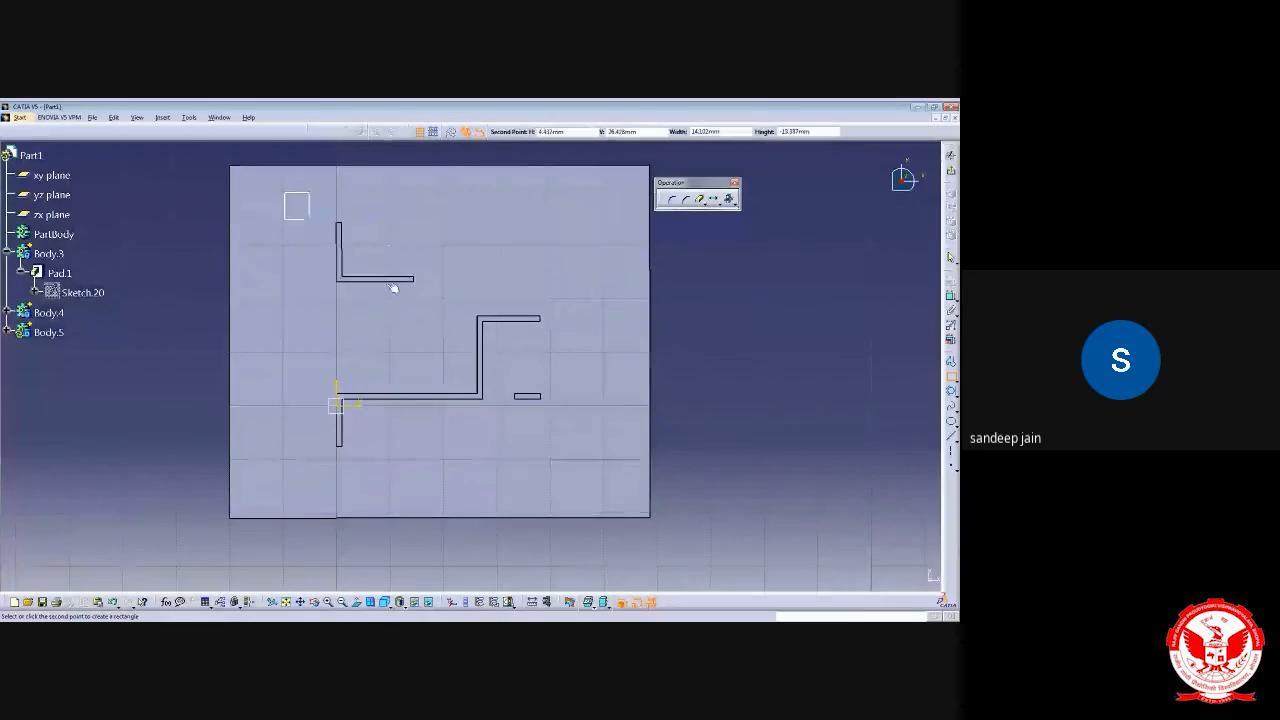
{"action": "left_click", "coordinate": [547, 491]}
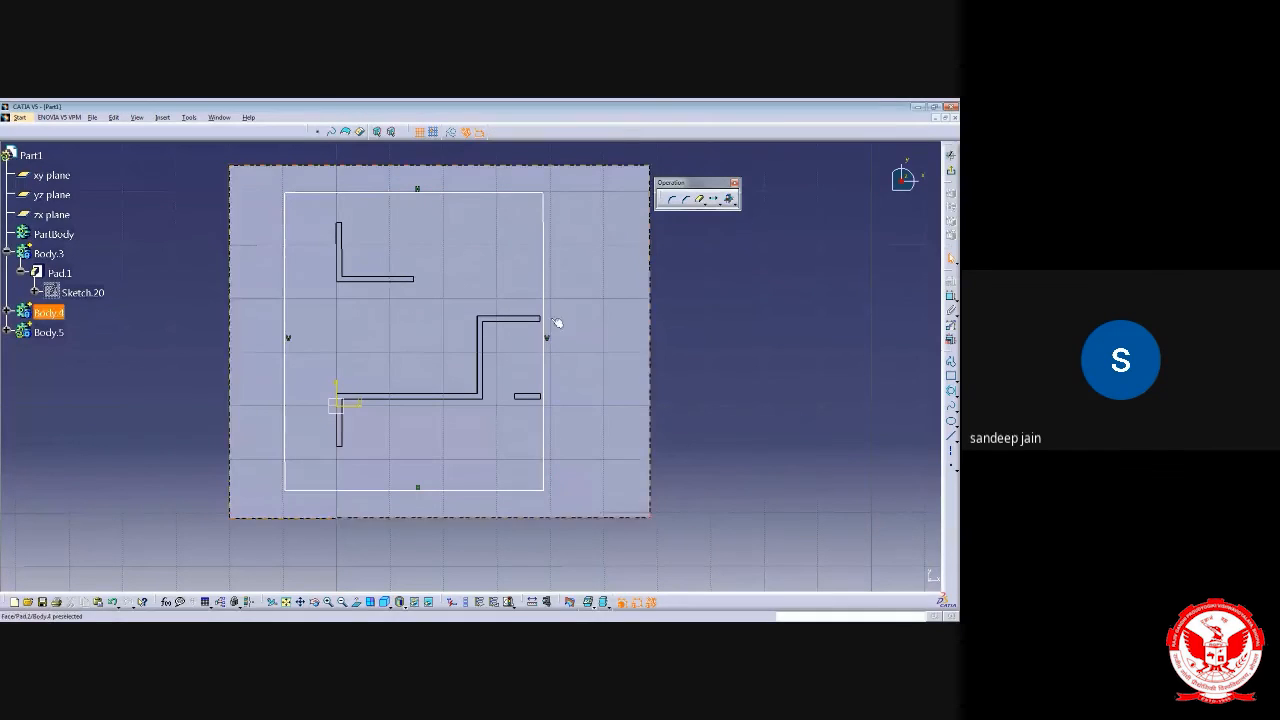
{"action": "left_click_drag", "start_coordinate": [417, 200], "coordinate": [418, 220]}
{"action": "left_click", "coordinate": [760, 398]}
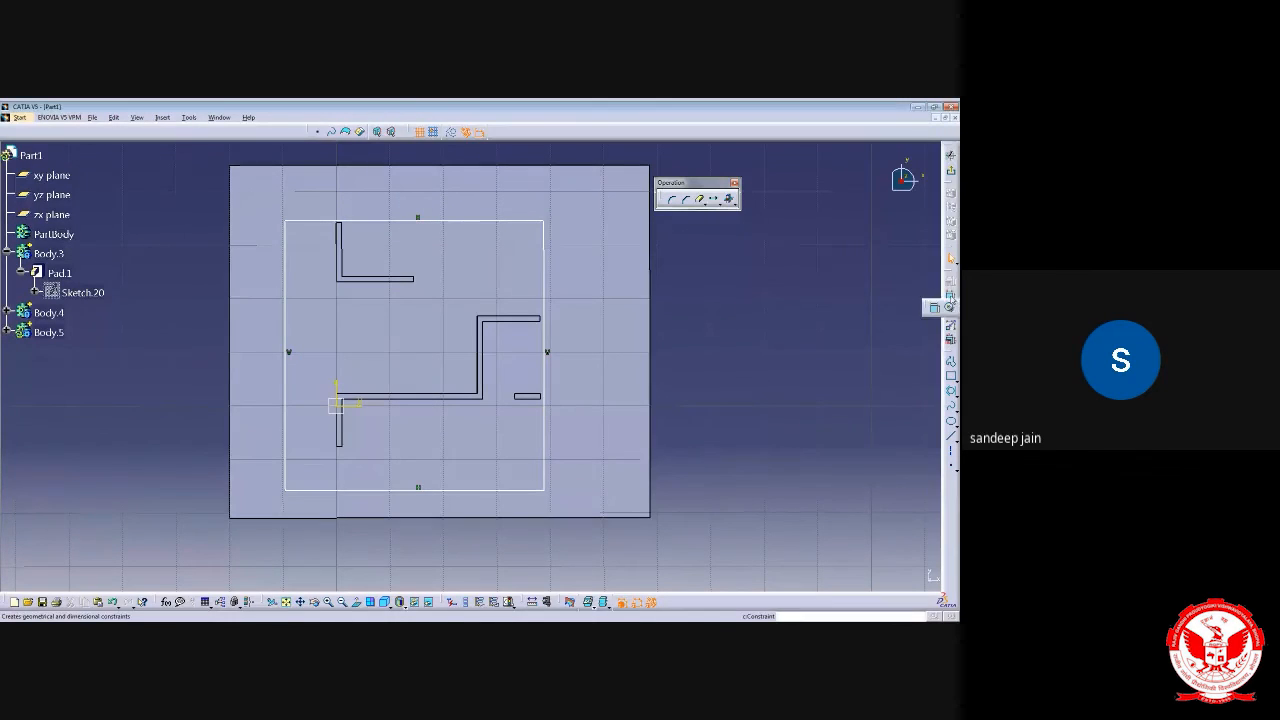
Dimension the rectangle's height between its upper and lower edges, placing the dimension outside the plate
{"action": "left_click", "coordinate": [472, 221]}
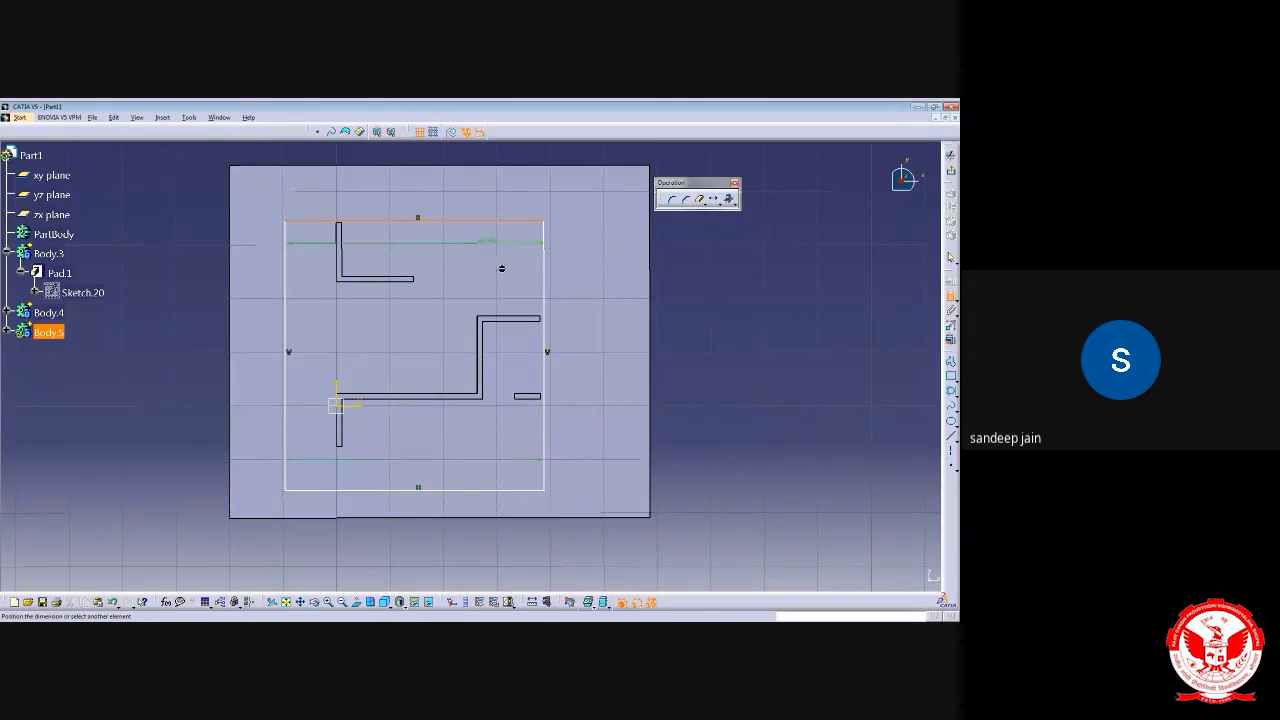
{"action": "left_click", "coordinate": [479, 490]}
{"action": "left_click", "coordinate": [735, 355]}
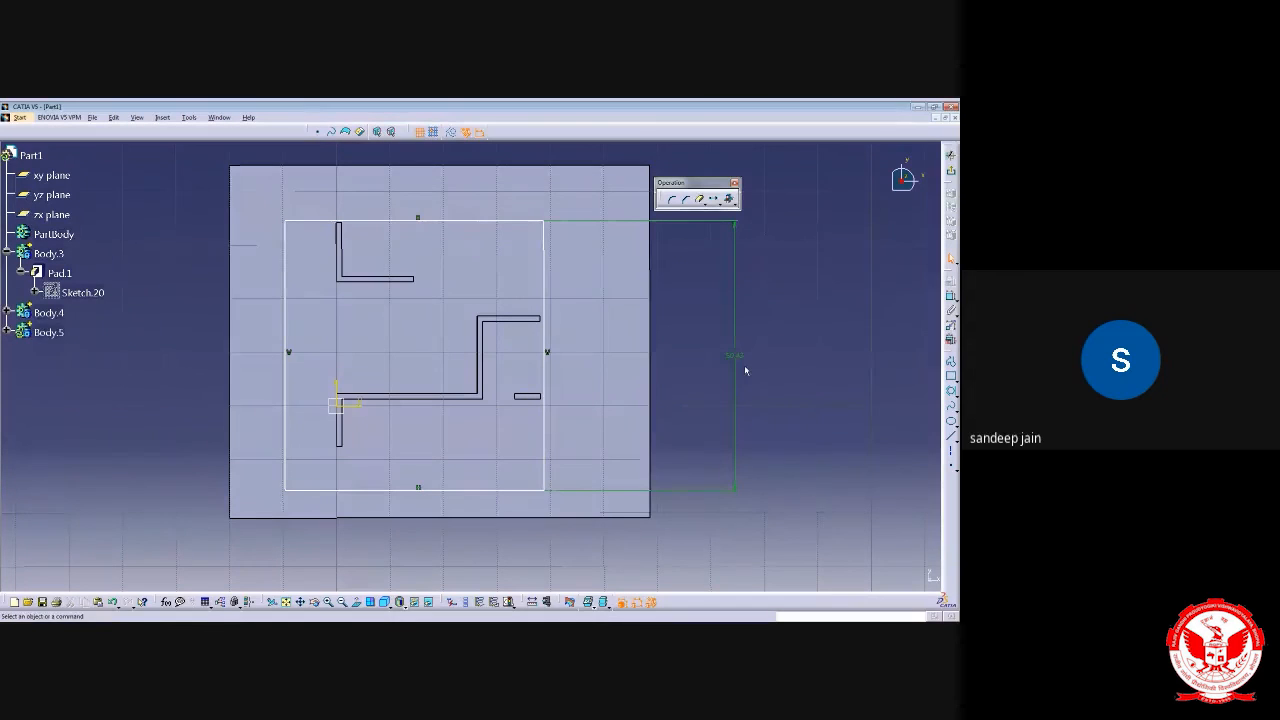
Set the rectangle's height dimension to 50 mm
{"action": "double_click", "coordinate": [735, 355]}
{"action": "type", "text": "50"}
{"action": "key", "text": "Return"}
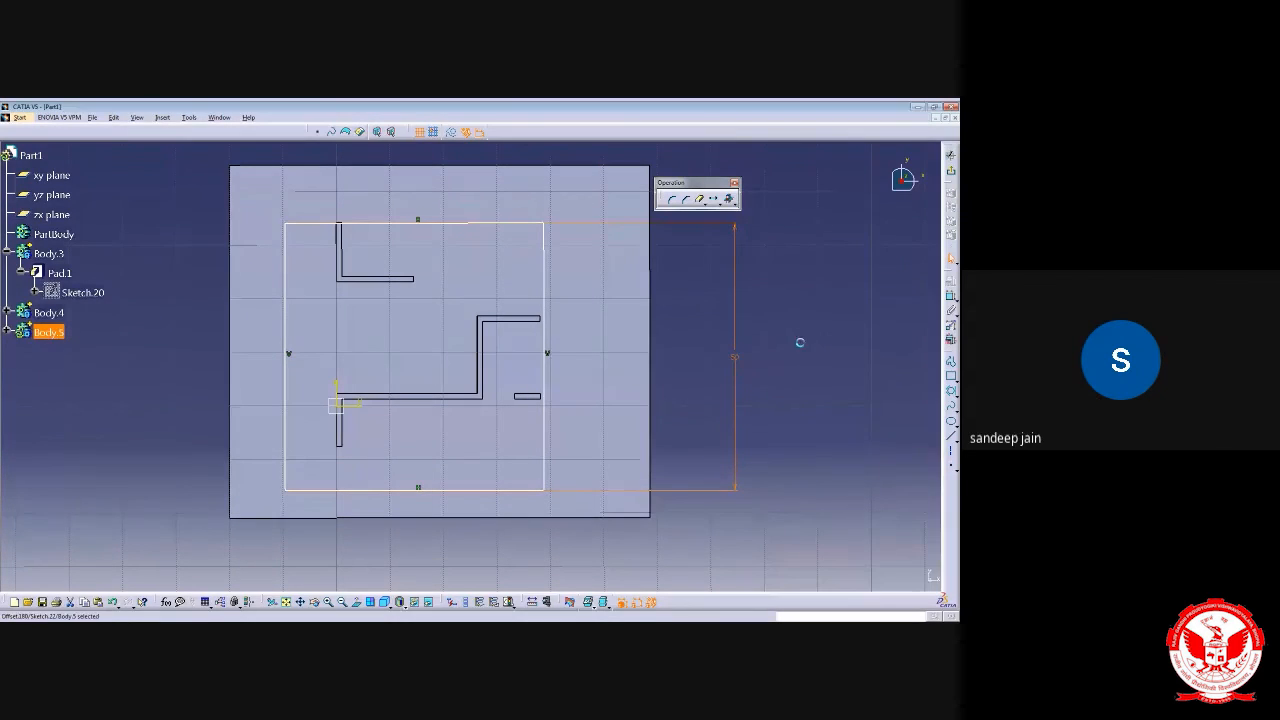
{"action": "left_click", "coordinate": [851, 359]}
Dimension the rectangle's width between its two vertical edges above the plate and set it to 50 mm
{"action": "left_click", "coordinate": [951, 297]}
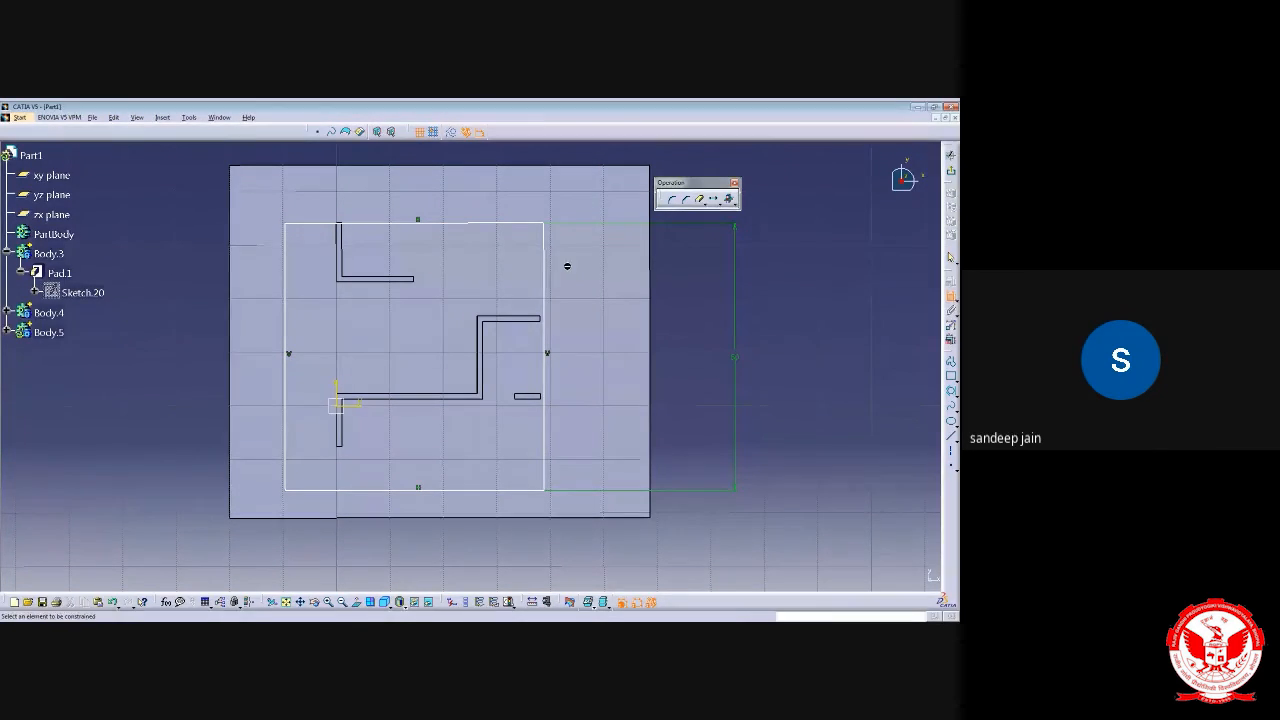
{"action": "left_click", "coordinate": [543, 251]}
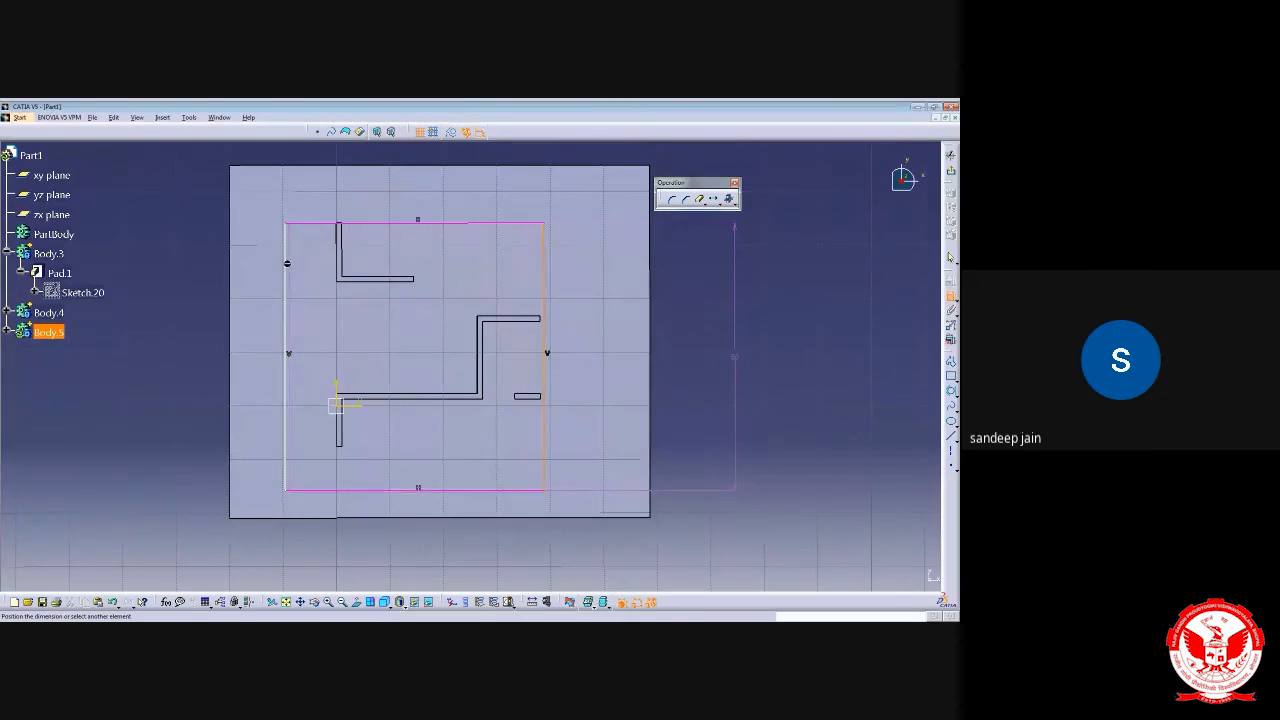
{"action": "left_click", "coordinate": [287, 265]}
{"action": "left_click", "coordinate": [391, 155]}
{"action": "double_click", "coordinate": [396, 155]}
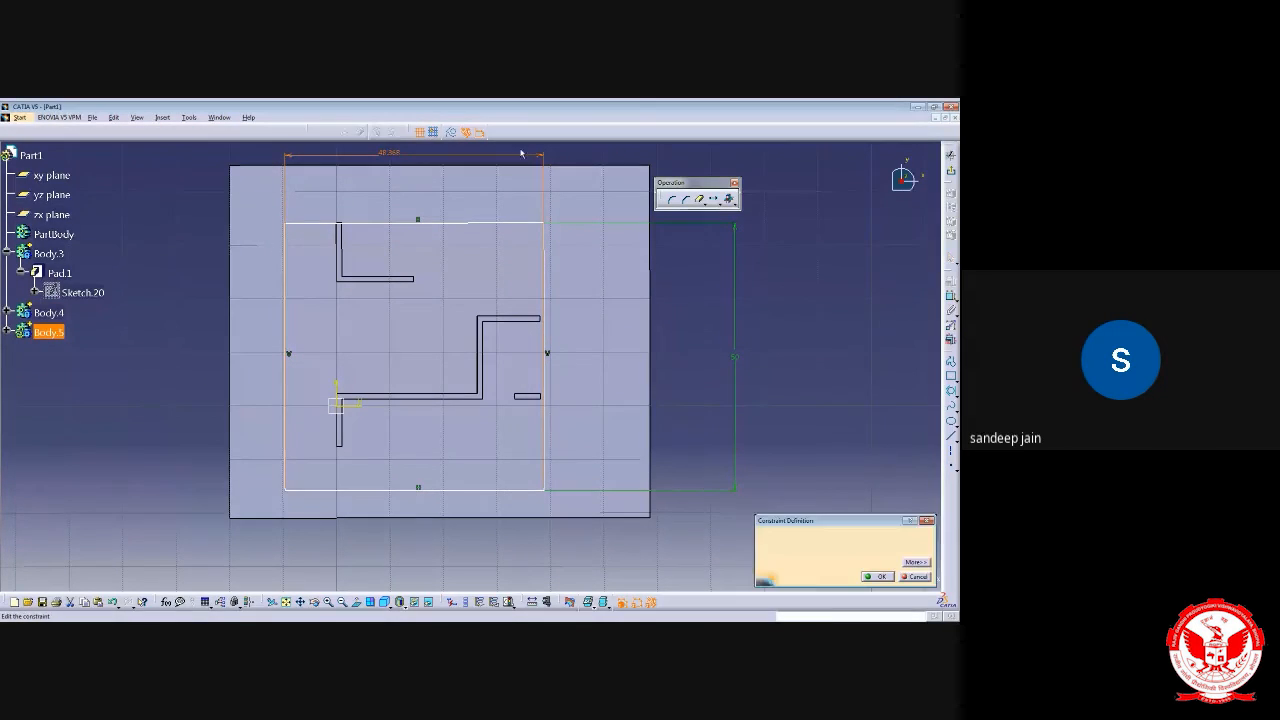
{"action": "type", "text": "50"}
{"action": "key", "text": "Return"}
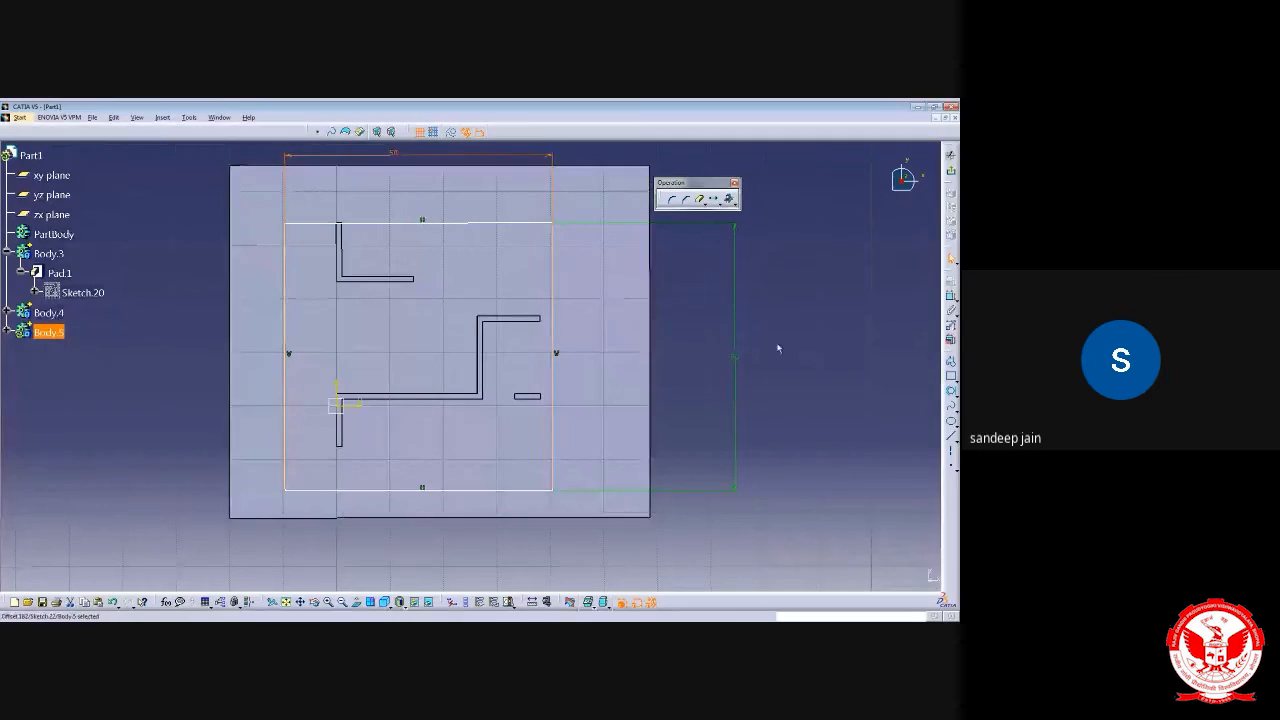
{"action": "left_click", "coordinate": [777, 347]}
Make the rectangle's right edge coincident with the end edge of the stepped wall's upper arm
{"action": "mouse_move", "coordinate": [564, 384]}
{"action": "middle_mouse_down"}
{"action": "mouse_move", "coordinate": [343, 371]}
{"action": "mouse_move", "coordinate": [334, 414]}
{"action": "mouse_move", "coordinate": [346, 474]}
{"action": "middle_mouse_up"}
{"action": "scroll", "coordinate": [346, 474], "scroll_direction": "down", "scroll_amount": 1}
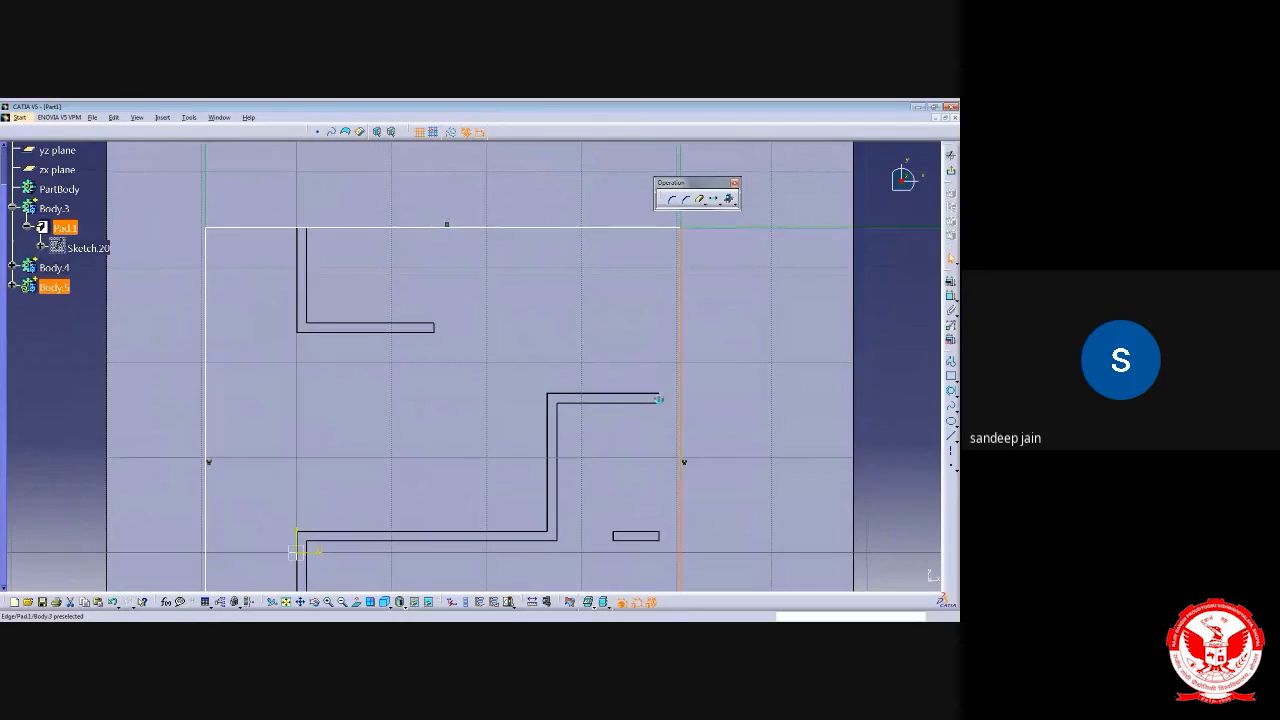
{"action": "left_click", "coordinate": [659, 399], "text": "ctrl"}
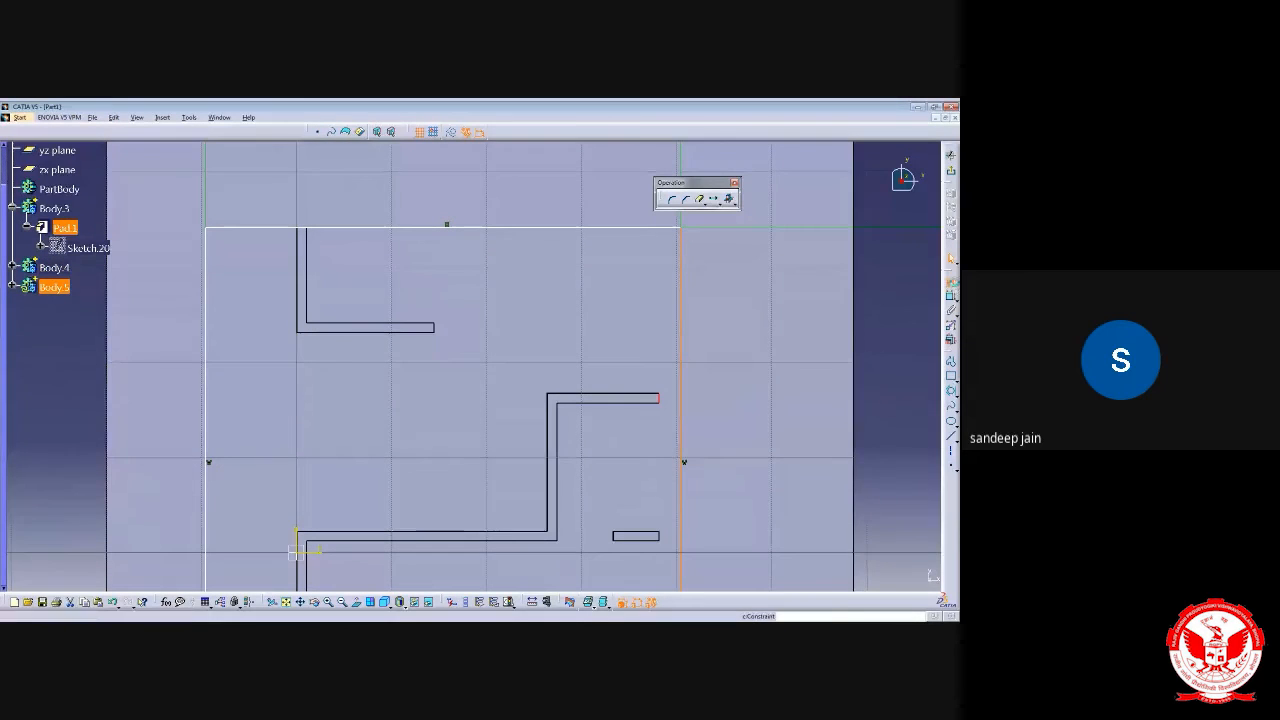
{"action": "left_click", "coordinate": [951, 282]}
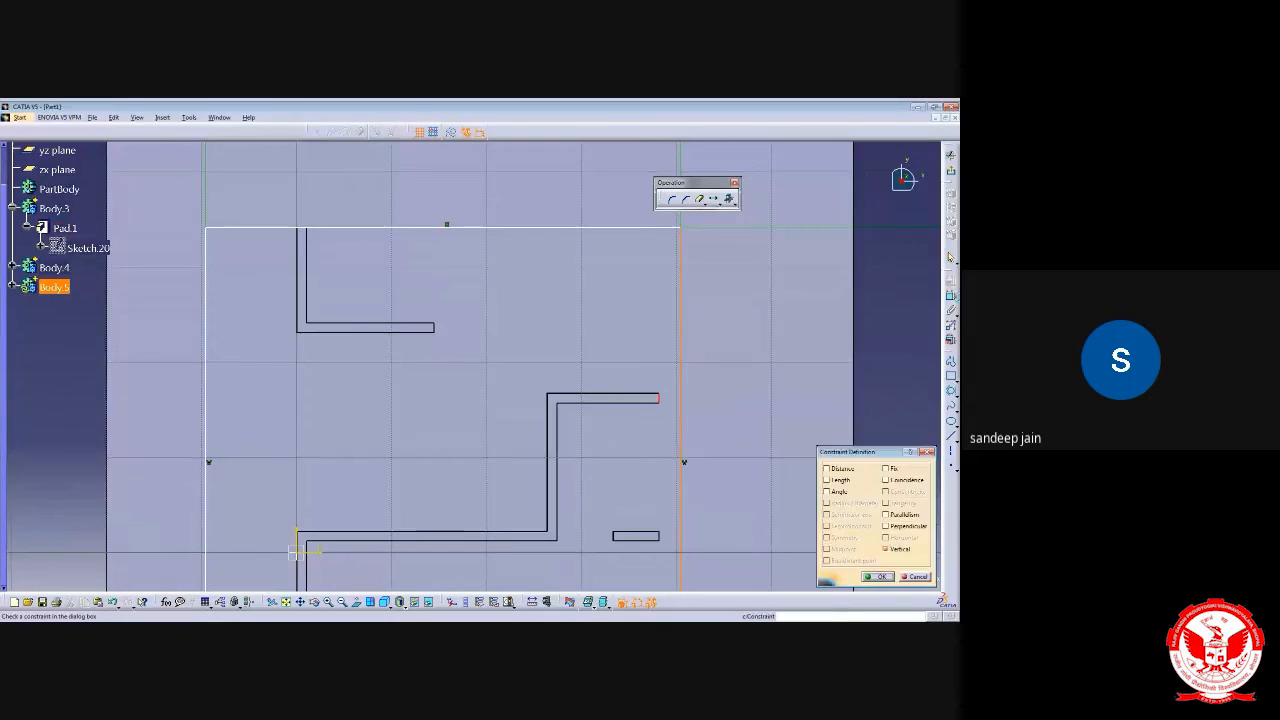
{"action": "left_click", "coordinate": [897, 482]}
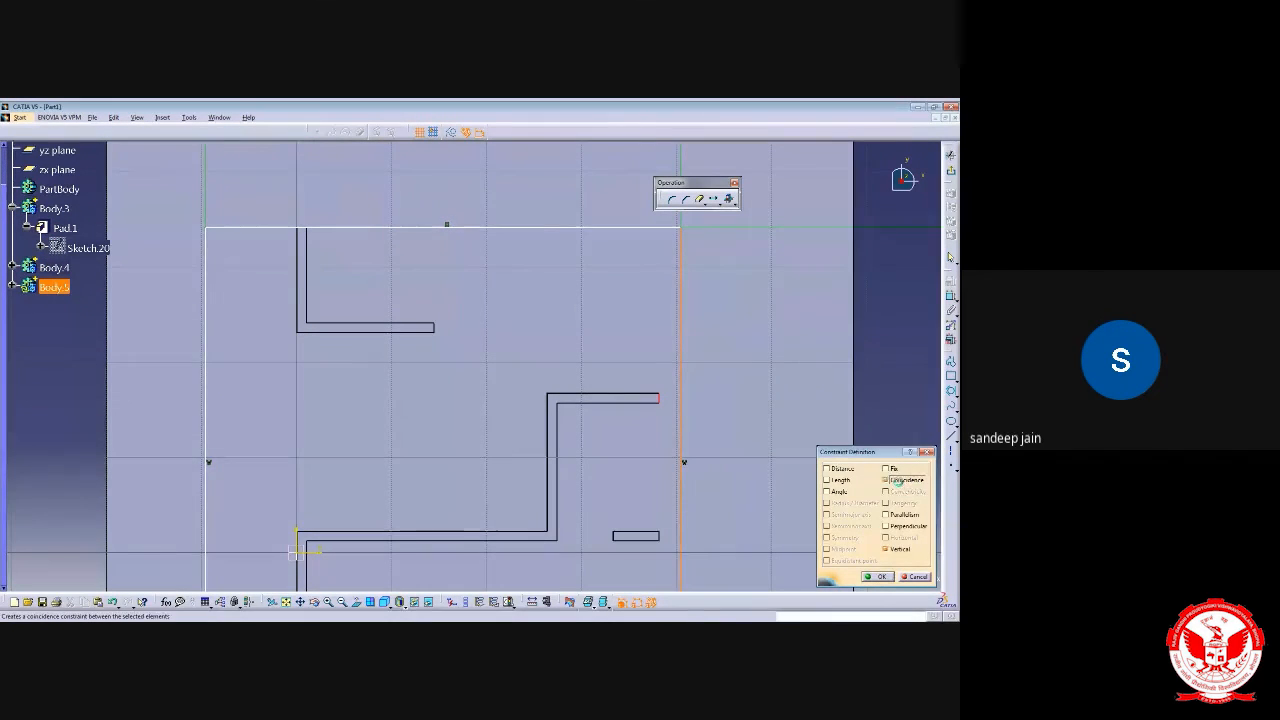
{"action": "left_click", "coordinate": [878, 577]}
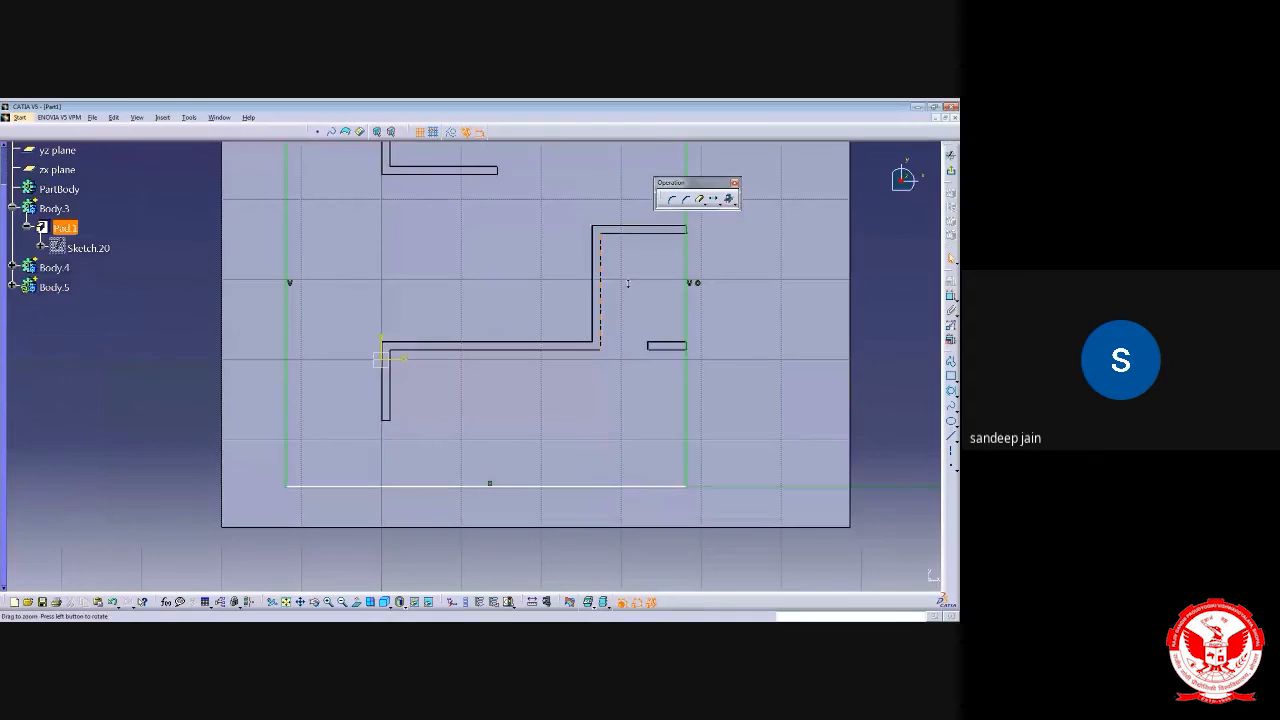
Move the rectangle's upper edge above the L-shaped wall and constrain it coincident with that wall's upper end edge
{"action": "middle_click_drag", "start_coordinate": [472, 346], "coordinate": [480, 357], "text": "ctrl"}
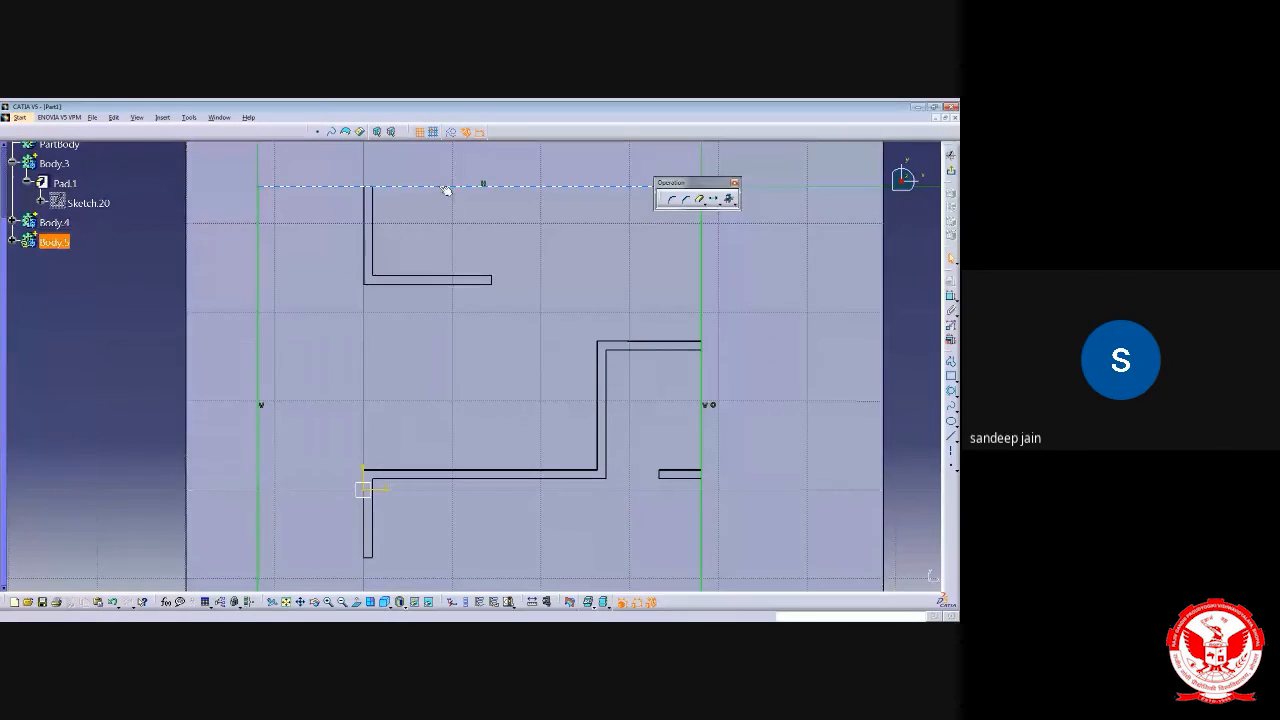
{"action": "left_click_drag", "start_coordinate": [446, 189], "coordinate": [444, 163]}
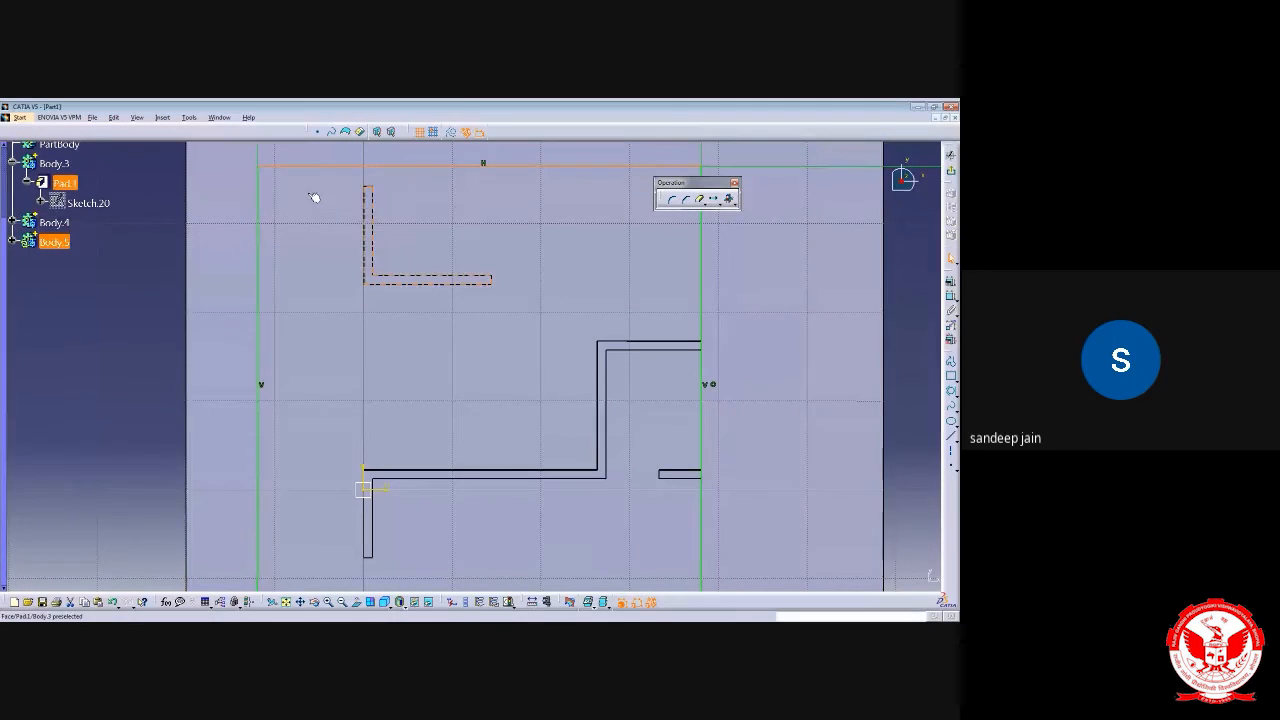
{"action": "left_click", "coordinate": [369, 187], "text": "ctrl"}
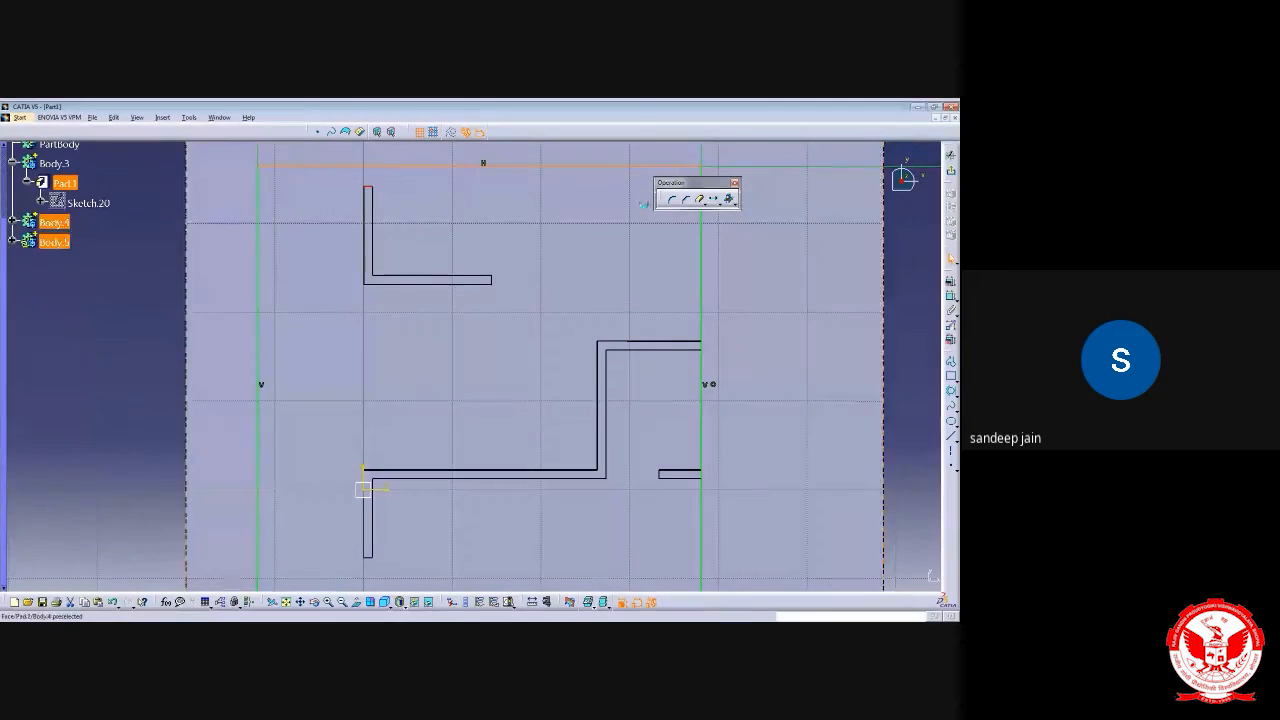
{"action": "left_click", "coordinate": [950, 291]}
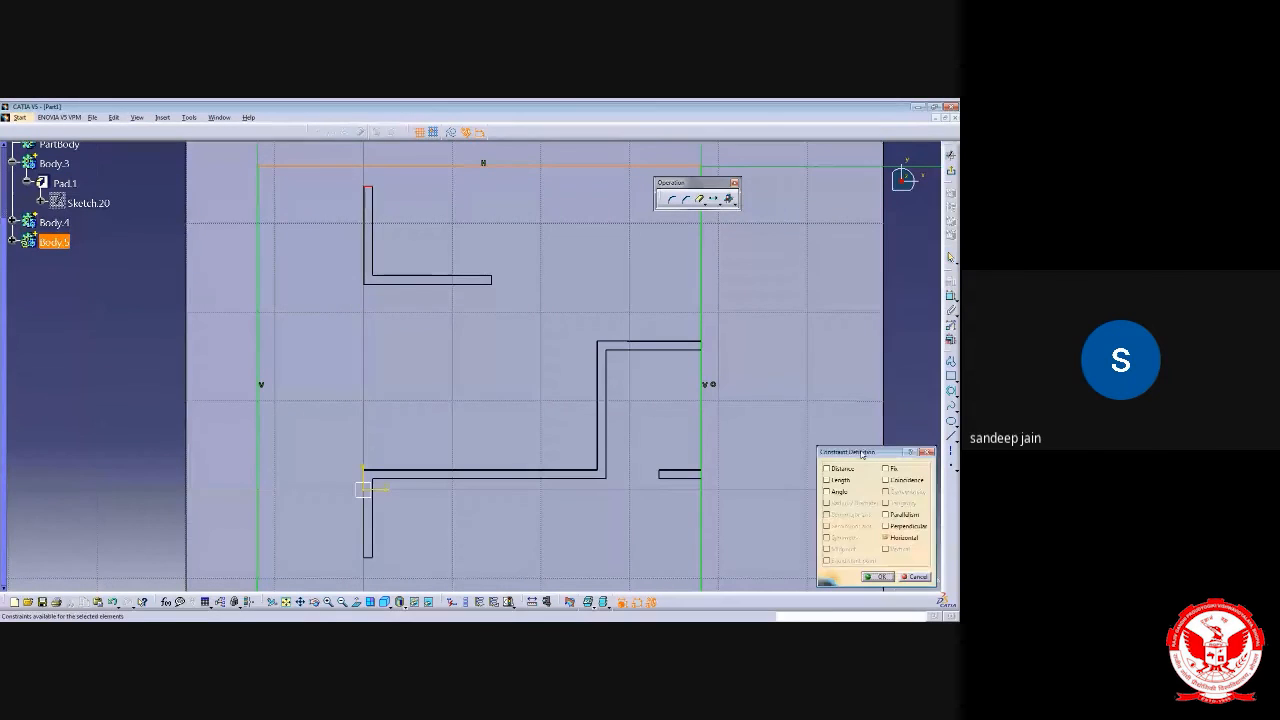
{"action": "left_click", "coordinate": [899, 481]}
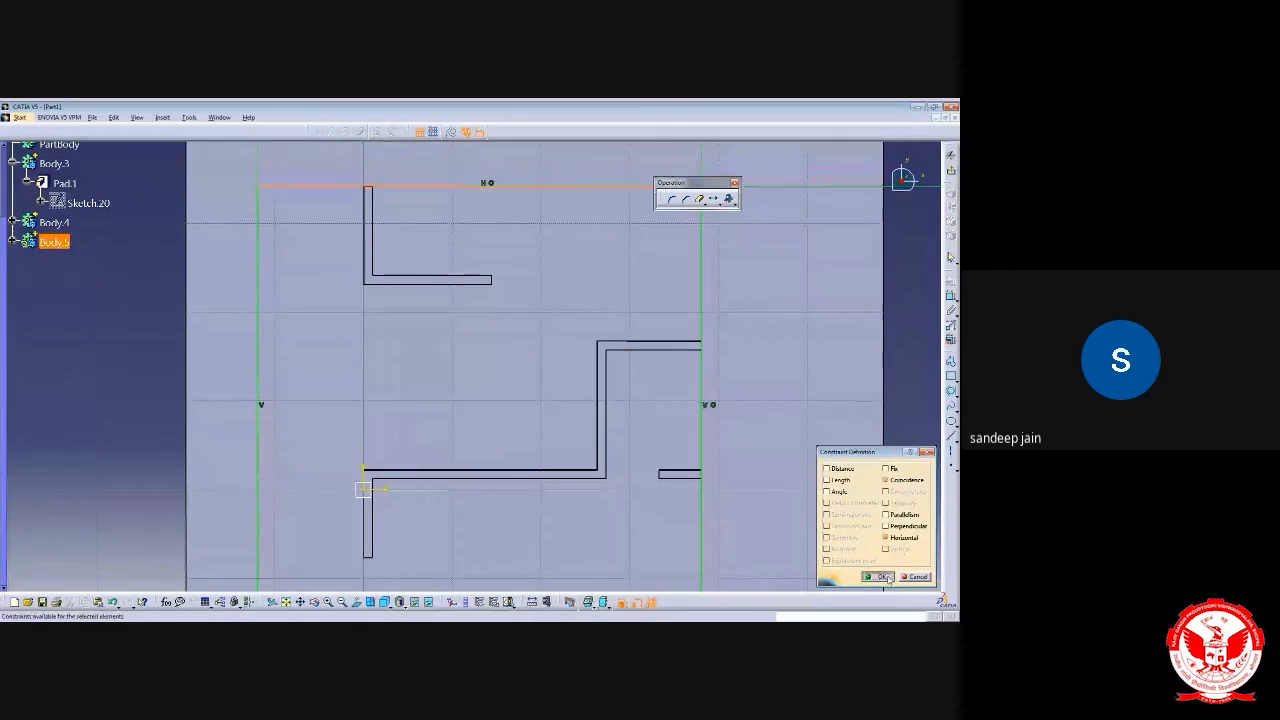
{"action": "left_click", "coordinate": [876, 577]}
{"action": "mouse_move", "coordinate": [590, 500]}
{"action": "middle_mouse_down"}
{"action": "mouse_move", "coordinate": [578, 478]}
{"action": "mouse_move", "coordinate": [600, 530]}
{"action": "middle_mouse_up"}
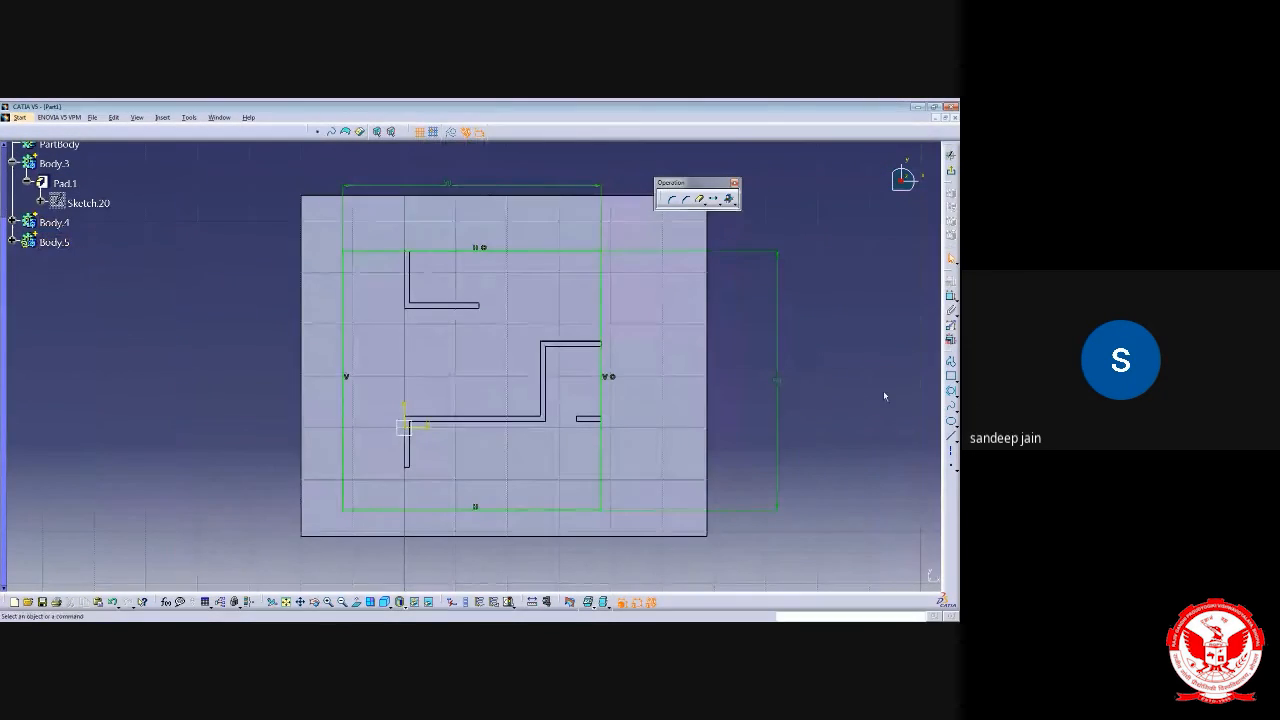
Finish the sketch and pad the rectangle upward as a 1 mm thick wall, slightly lower than the inner walls
{"action": "left_click", "coordinate": [950, 157]}
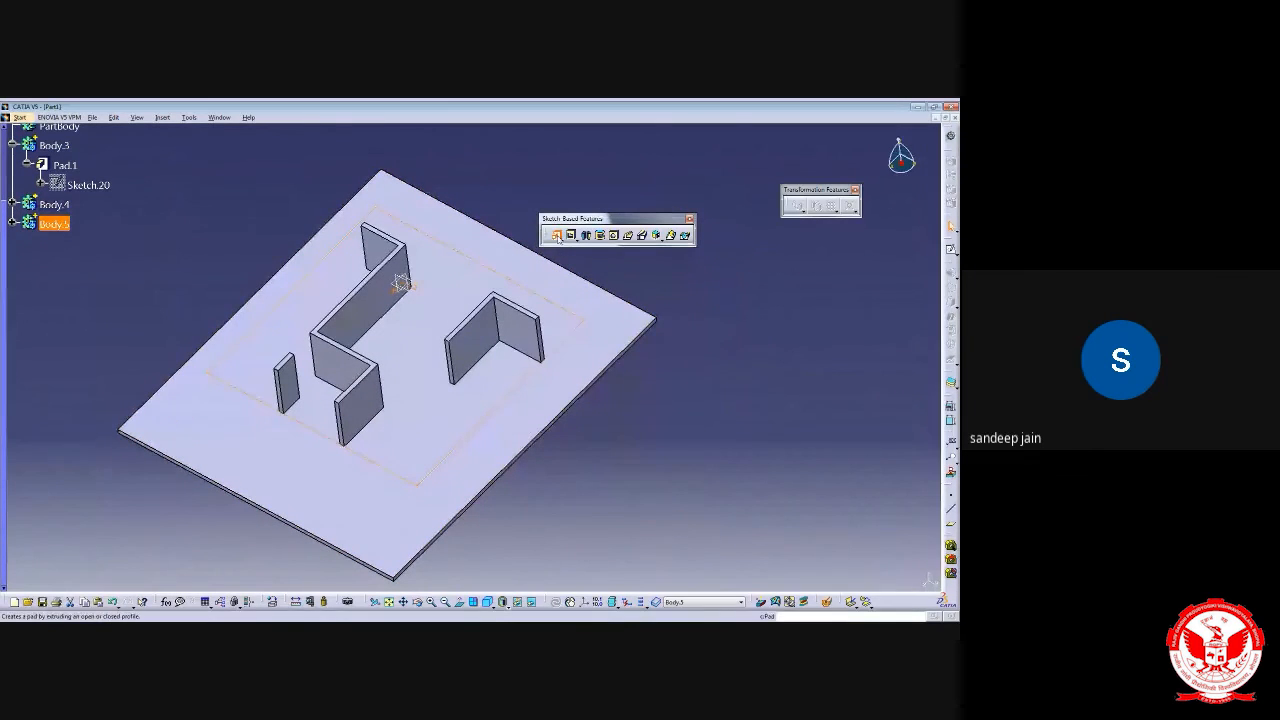
{"action": "left_click", "coordinate": [556, 235]}
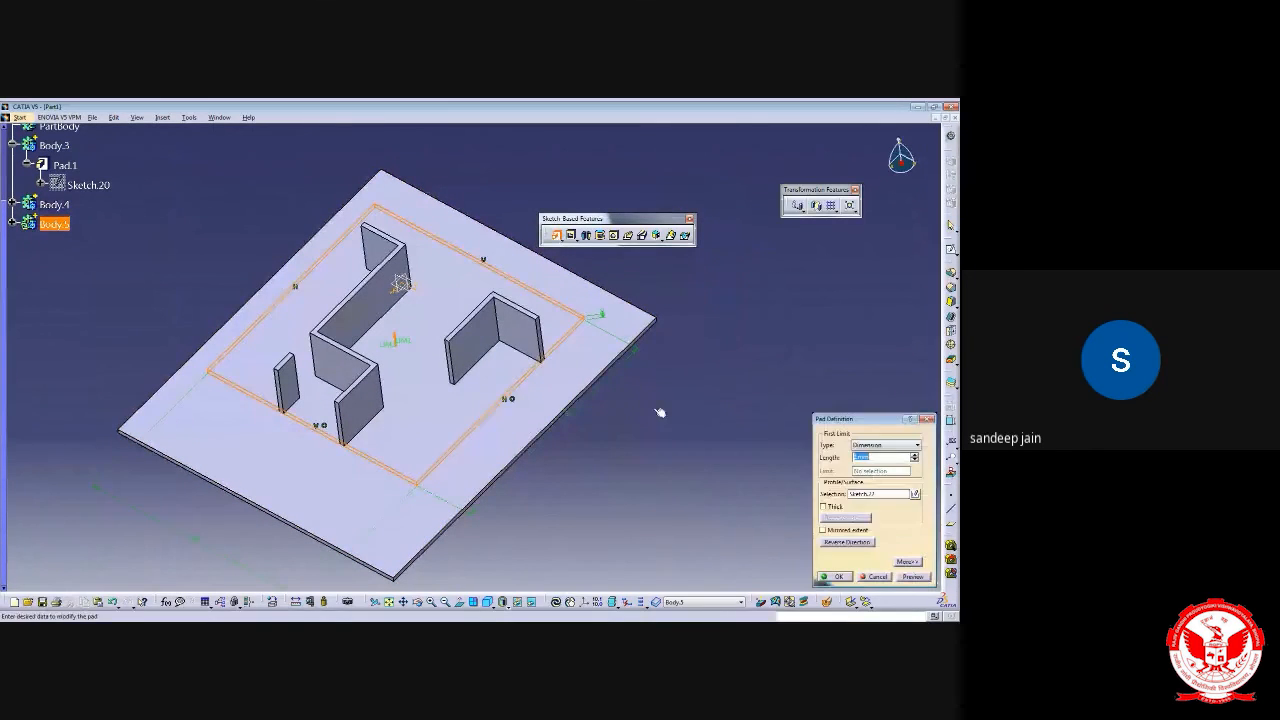
{"action": "left_click", "coordinate": [823, 507]}
{"action": "middle_click_drag", "start_coordinate": [448, 471], "coordinate": [417, 382]}
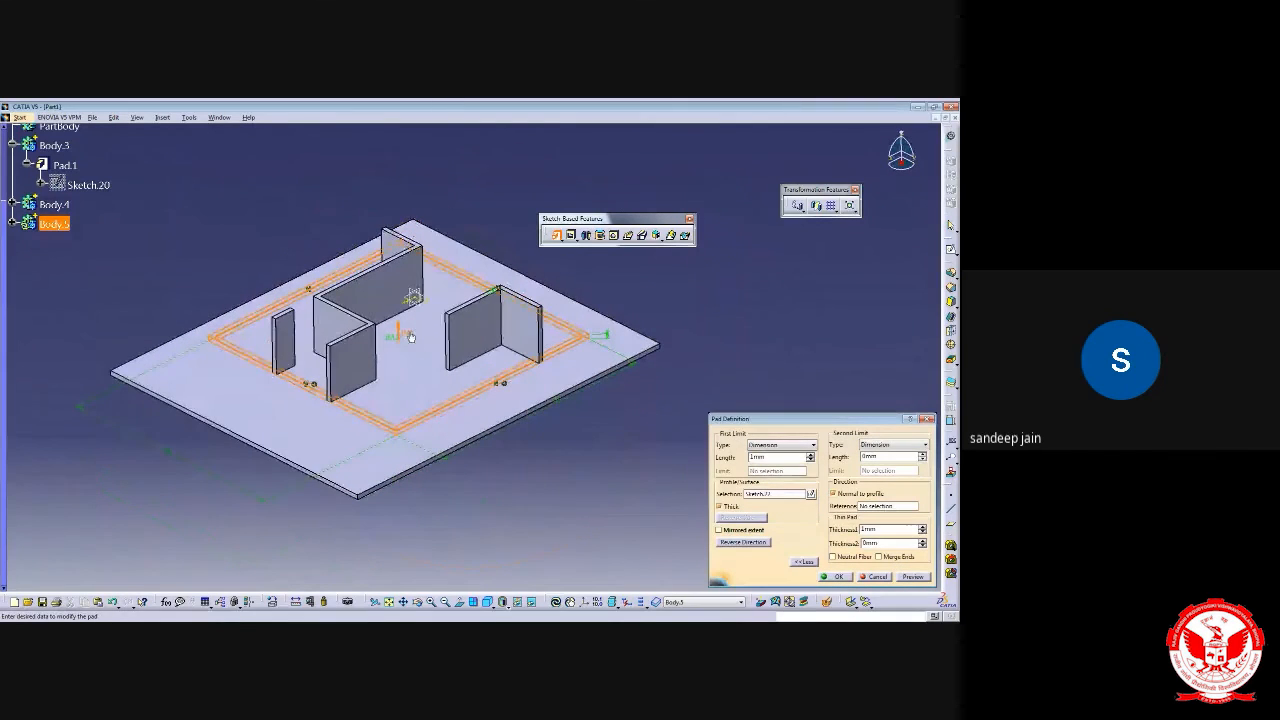
{"action": "left_click_drag", "start_coordinate": [408, 333], "coordinate": [416, 298]}
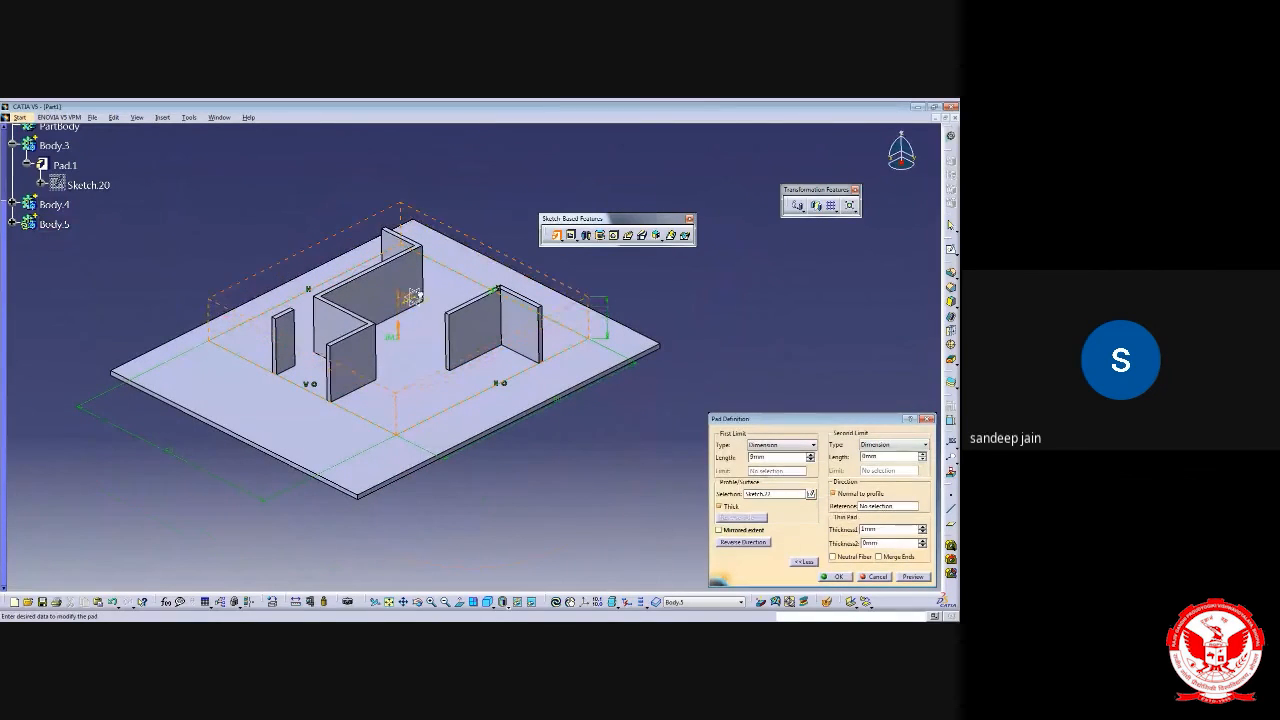
{"action": "left_click", "coordinate": [831, 578]}
{"action": "middle_click_drag", "start_coordinate": [415, 289], "coordinate": [495, 400]}
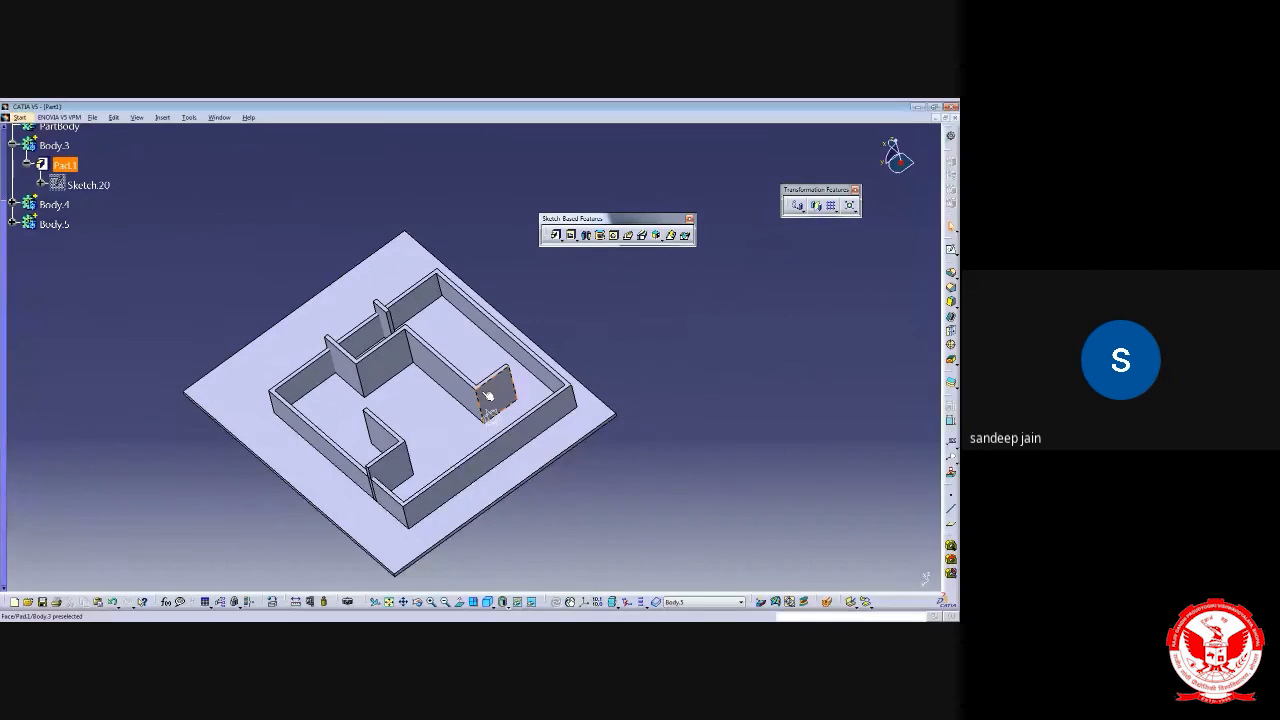
{"action": "middle_click_drag", "start_coordinate": [415, 350], "coordinate": [383, 303]}
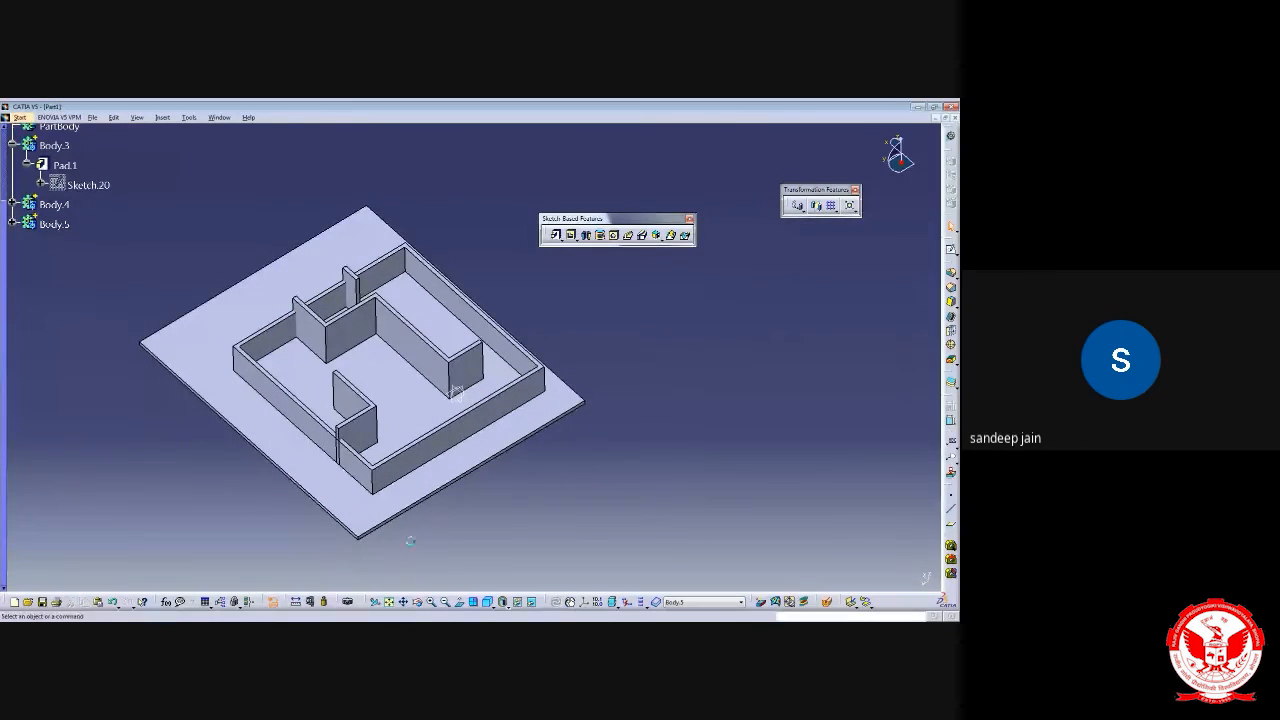
Try applying the Construction materials Grass to the base plate and Wall of Bricks to the outer wall
{"action": "left_click", "coordinate": [609, 327]}
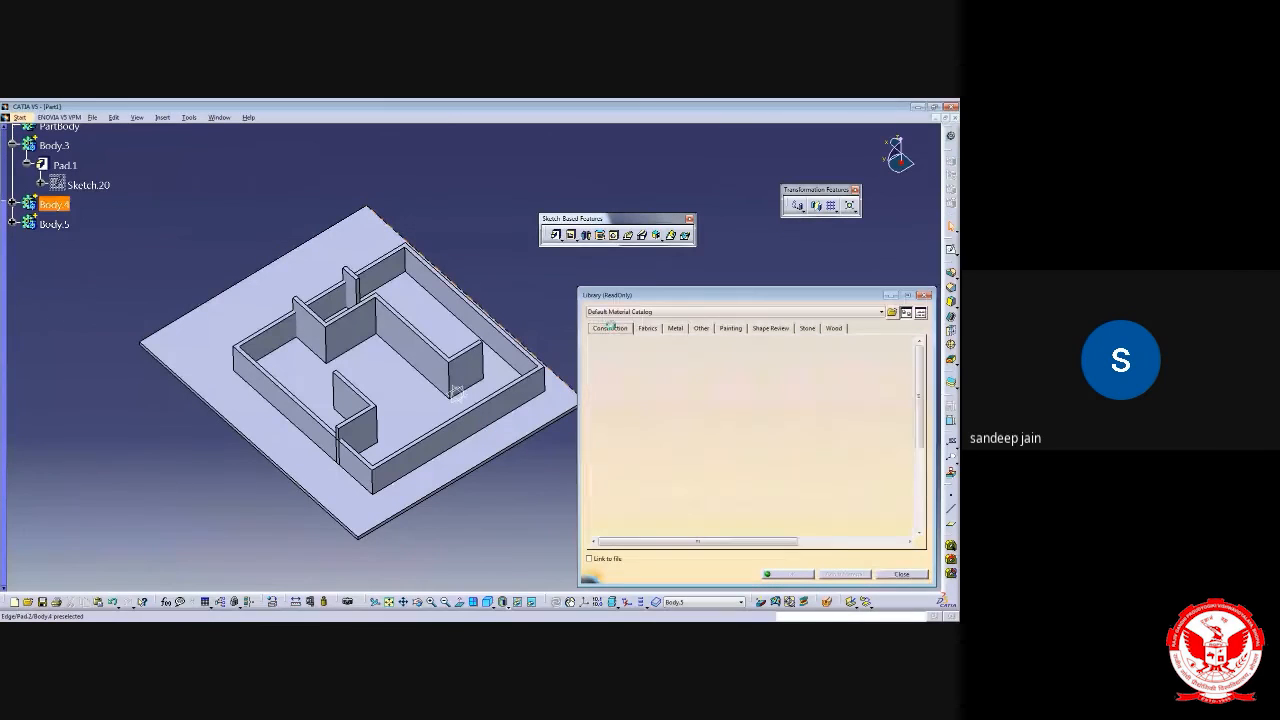
{"action": "left_click_drag", "start_coordinate": [640, 430], "coordinate": [285, 438]}
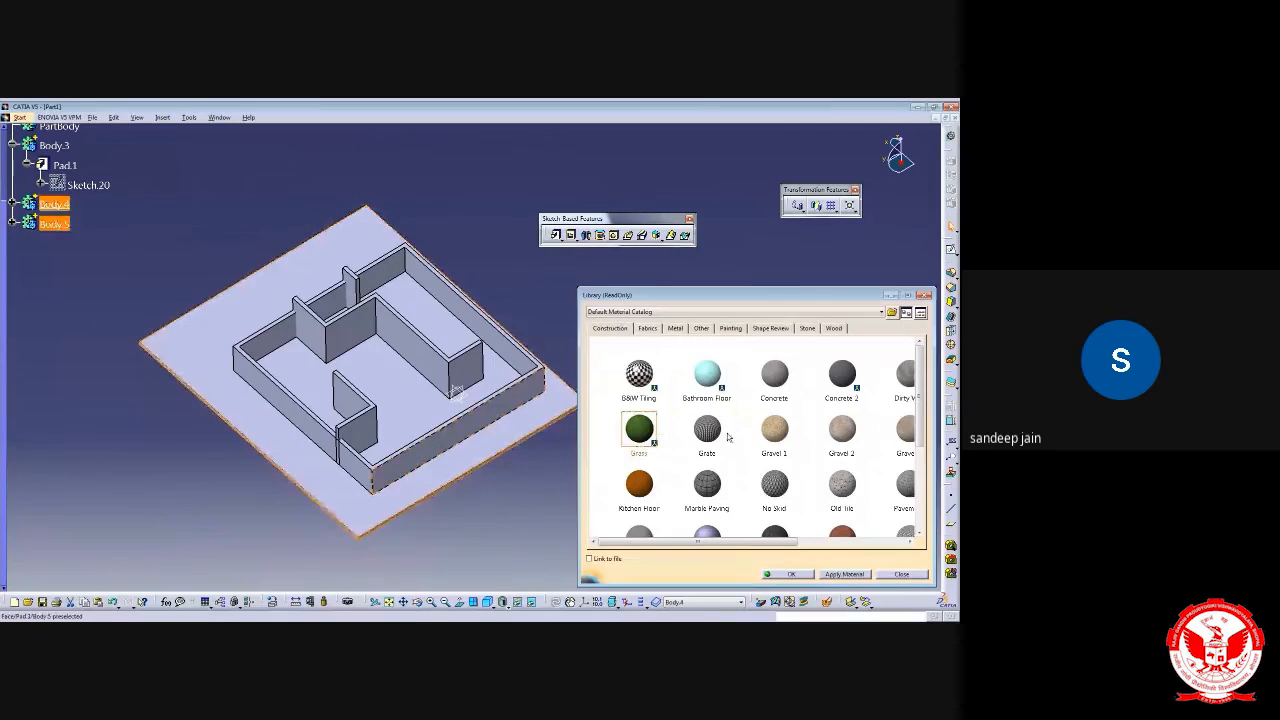
{"action": "scroll", "coordinate": [728, 489], "scroll_direction": "down", "scroll_amount": 3}
{"action": "left_click", "coordinate": [690, 370]}
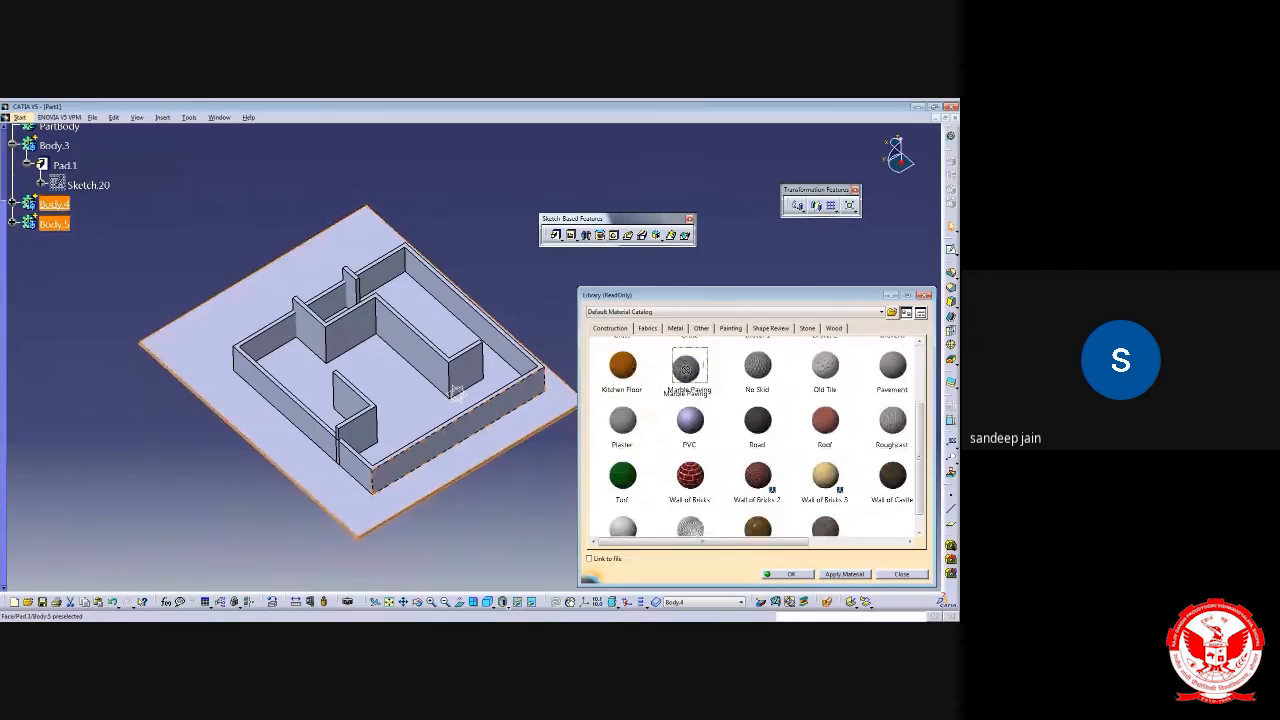
{"action": "left_click", "coordinate": [692, 478]}
{"action": "mouse_move", "coordinate": [452, 440]}
{"action": "left_mouse_down"}
{"action": "mouse_move", "coordinate": [459, 449]}
{"action": "mouse_move", "coordinate": [441, 436]}
{"action": "left_mouse_up"}
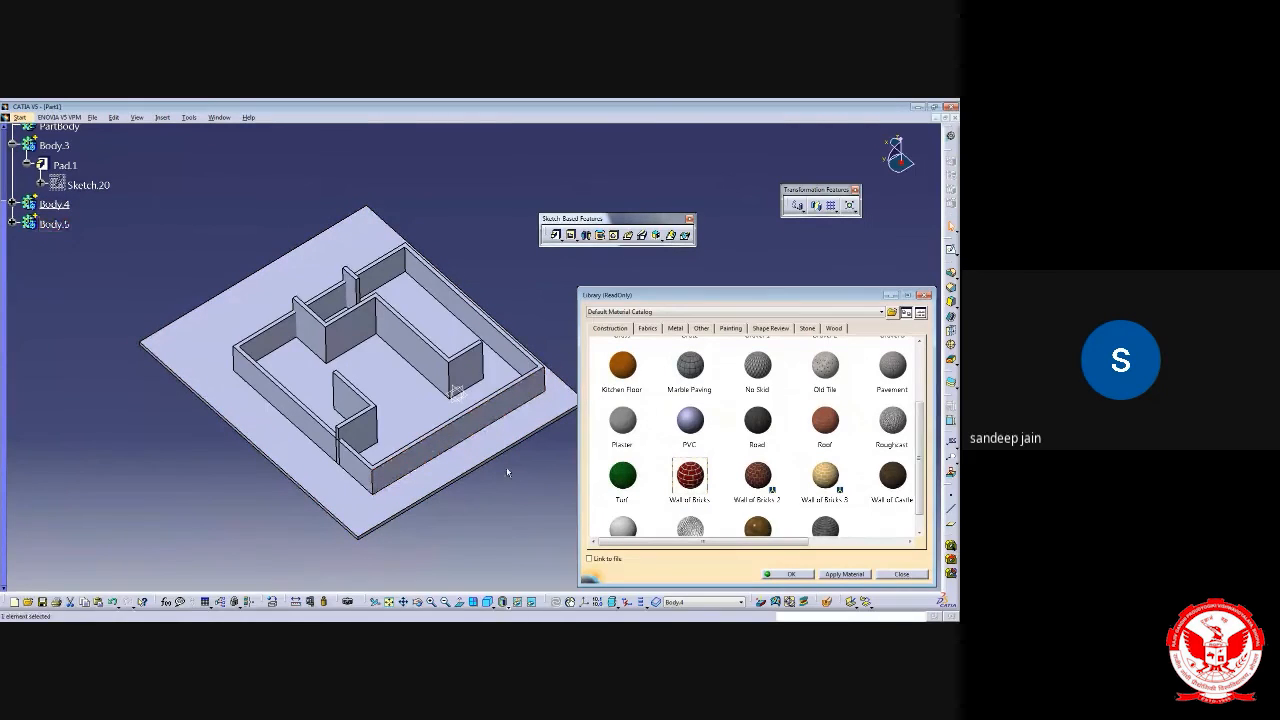
{"action": "middle_click_drag", "start_coordinate": [506, 466], "coordinate": [432, 462]}
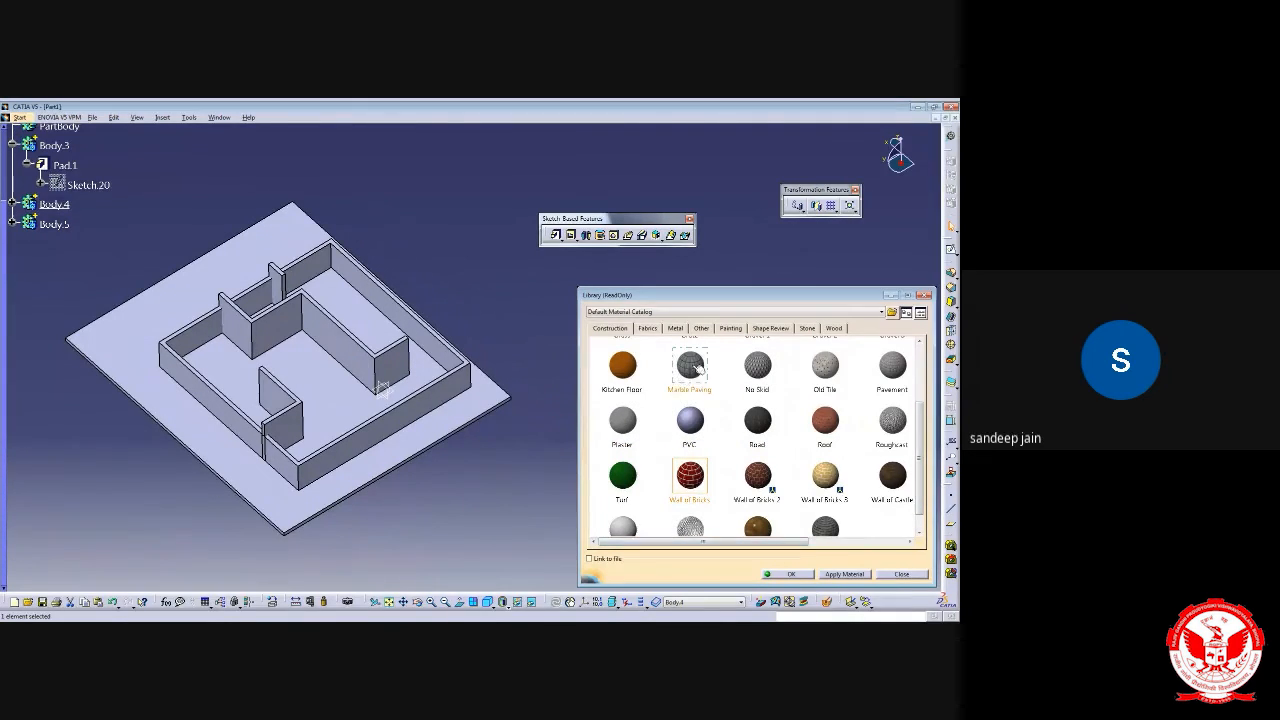
Apply the Marble Paving material to the base plate and display the model shaded with material
{"action": "left_click_drag", "start_coordinate": [700, 368], "coordinate": [336, 330]}
{"action": "left_click", "coordinate": [790, 574]}
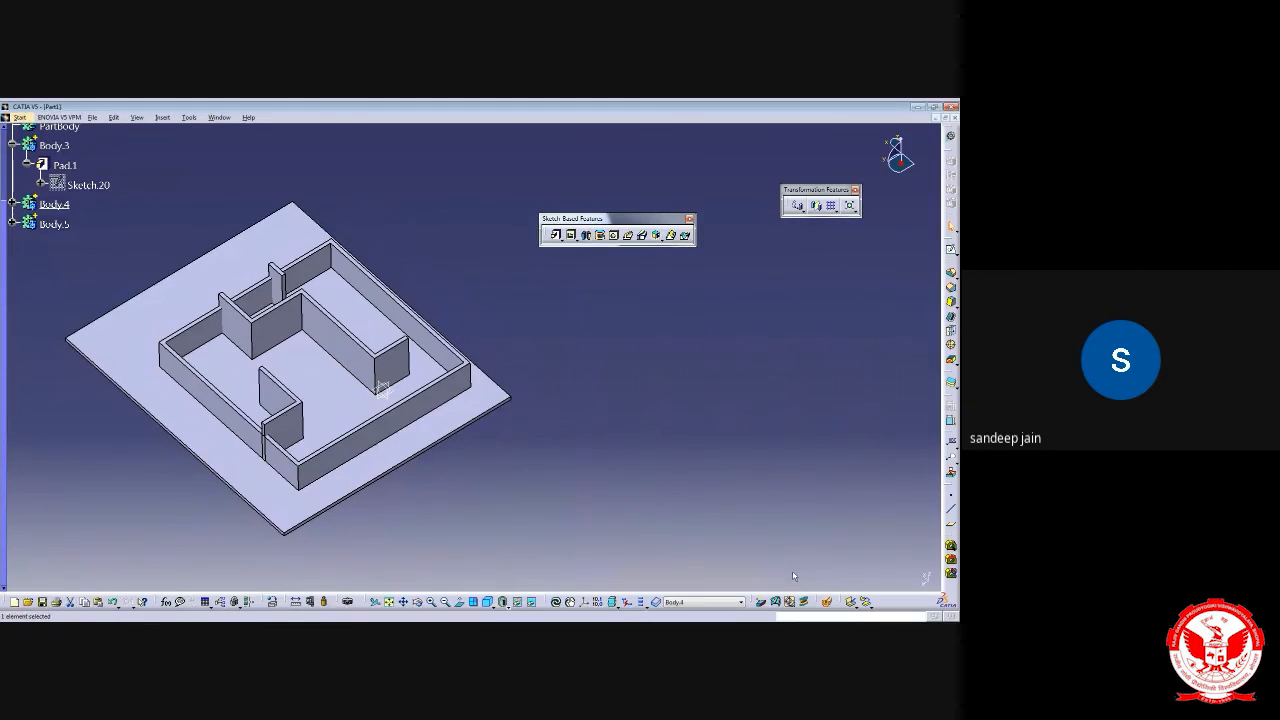
{"action": "left_click", "coordinate": [518, 602]}
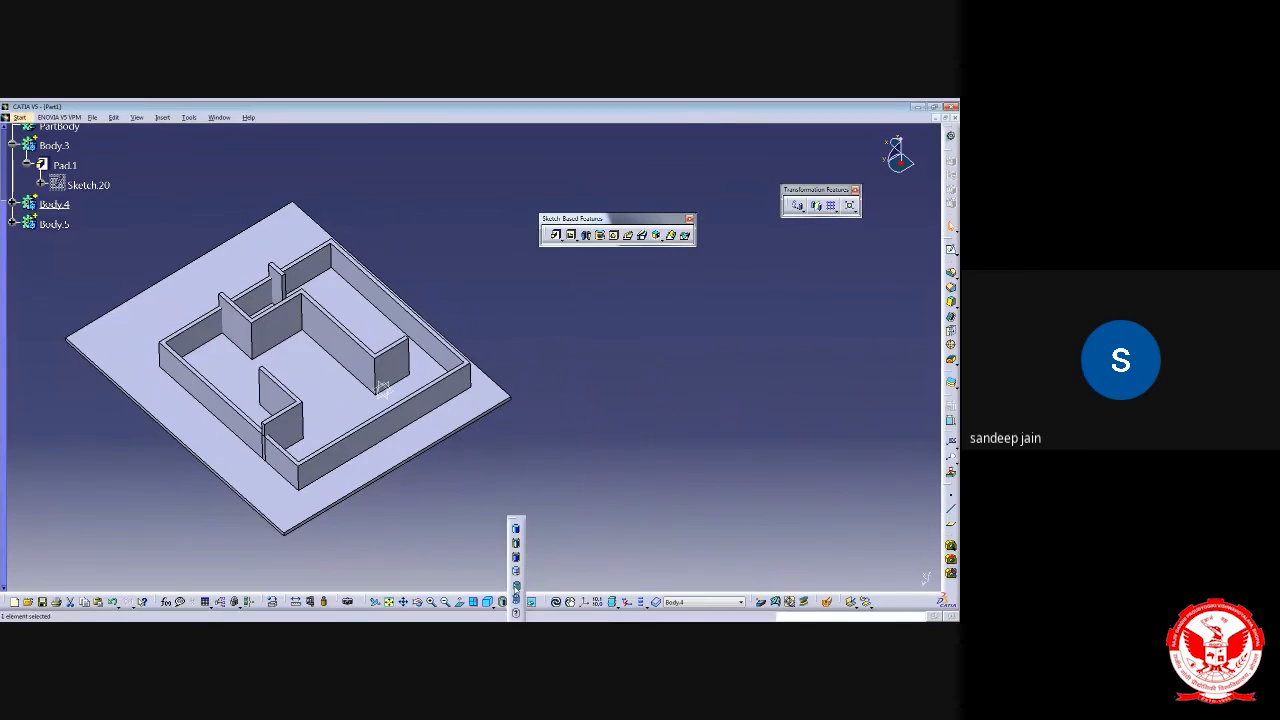
{"action": "left_click", "coordinate": [516, 585]}
{"action": "middle_click_drag", "start_coordinate": [368, 446], "coordinate": [395, 420]}
{"action": "scroll", "coordinate": [401, 468], "scroll_direction": "down", "scroll_amount": 1}
{"action": "scroll", "coordinate": [423, 423], "scroll_direction": "down", "scroll_amount": 1}
{"action": "scroll", "coordinate": [38, 177], "scroll_direction": "up", "scroll_amount": 3}
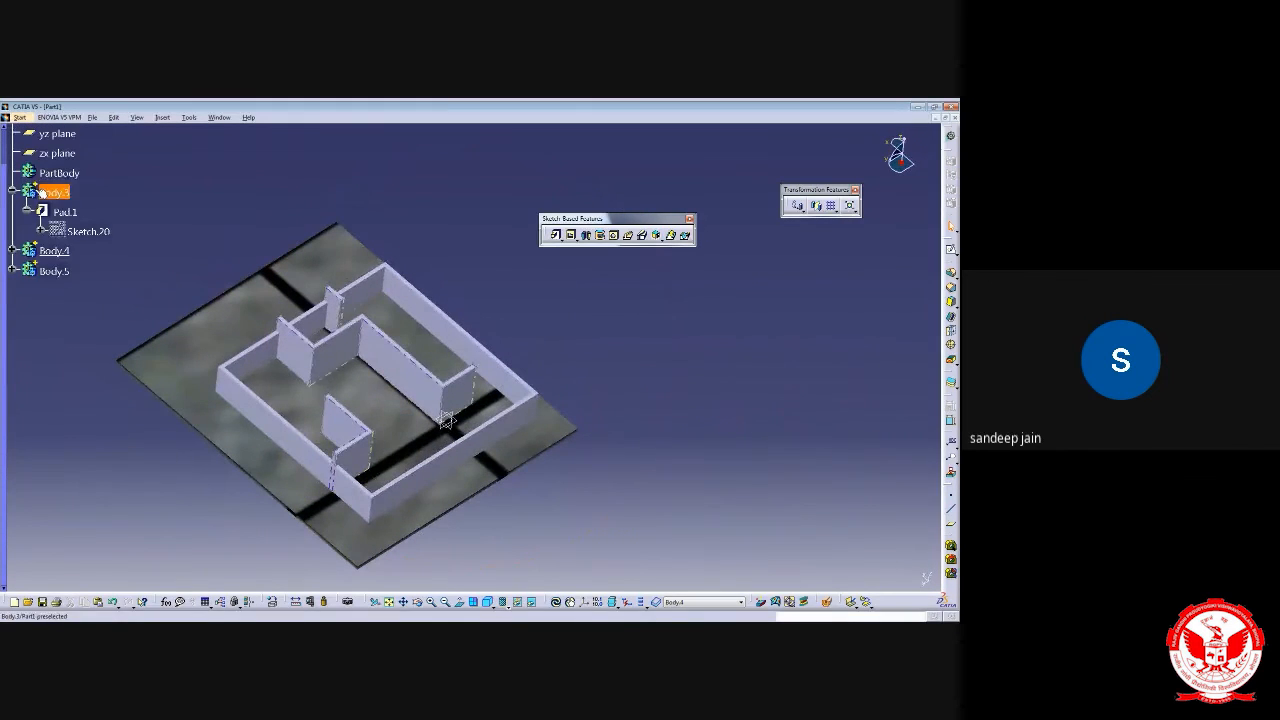
Apply the Construction material Marble Paving to the inner walls' body, Body.3, and define that body as the work object
{"action": "left_click", "coordinate": [55, 192]}
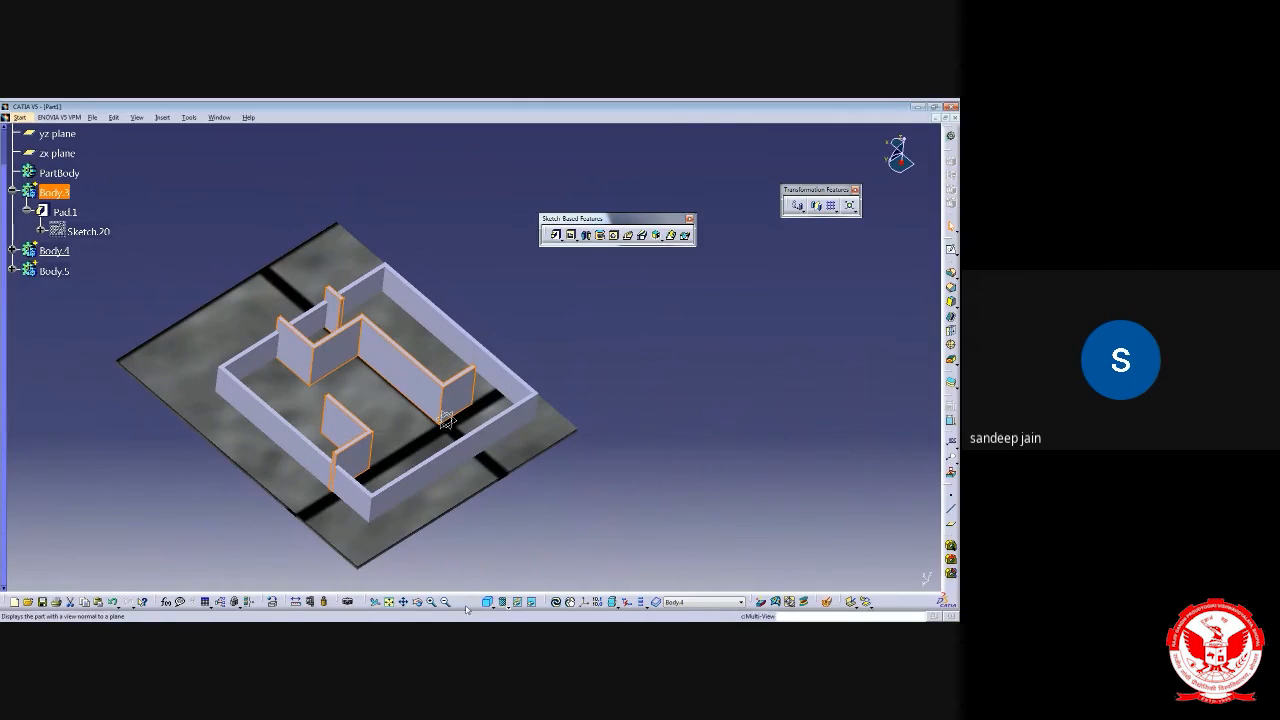
{"action": "left_click", "coordinate": [272, 602]}
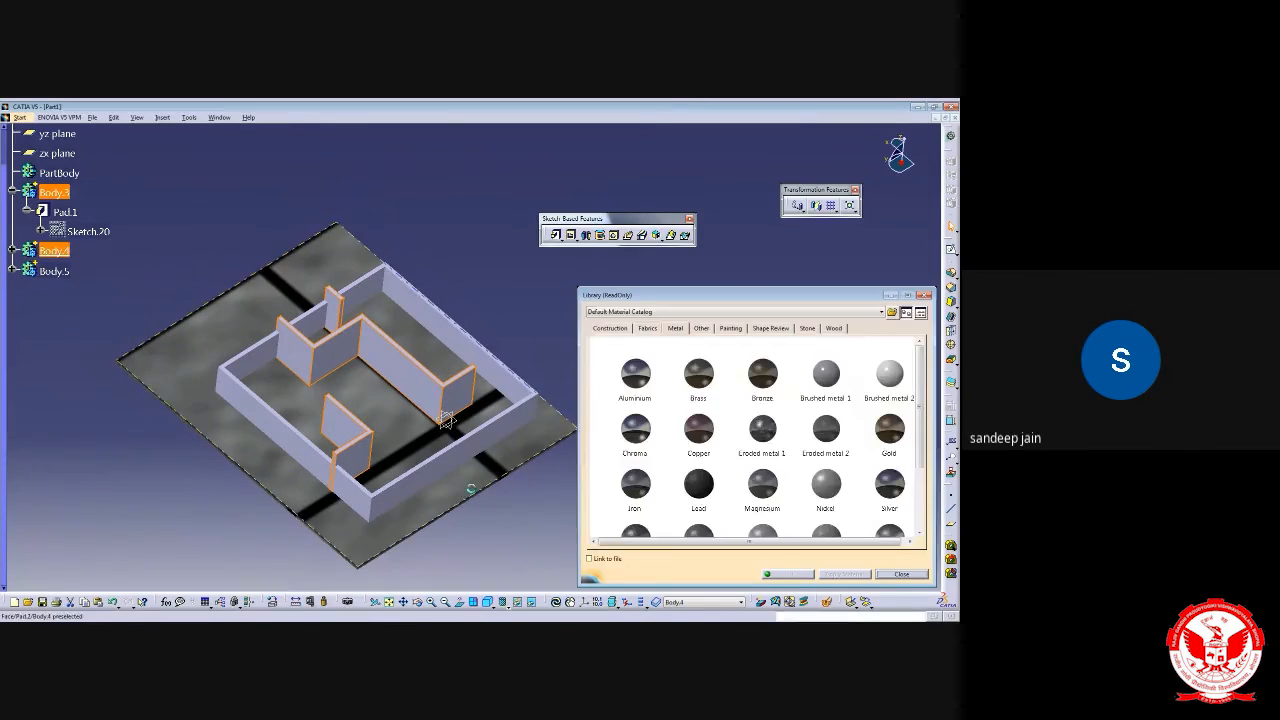
{"action": "left_click", "coordinate": [613, 330]}
{"action": "left_click", "coordinate": [708, 455]}
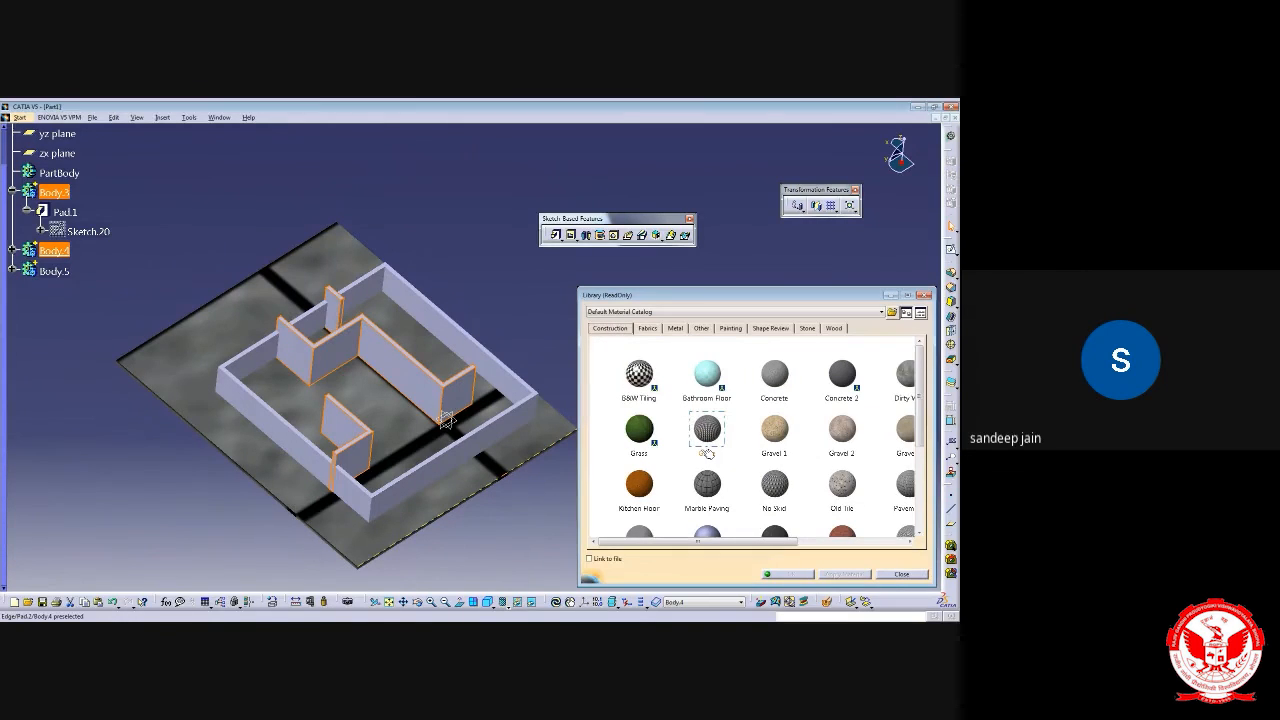
{"action": "left_click", "coordinate": [708, 485]}
{"action": "left_click", "coordinate": [712, 487]}
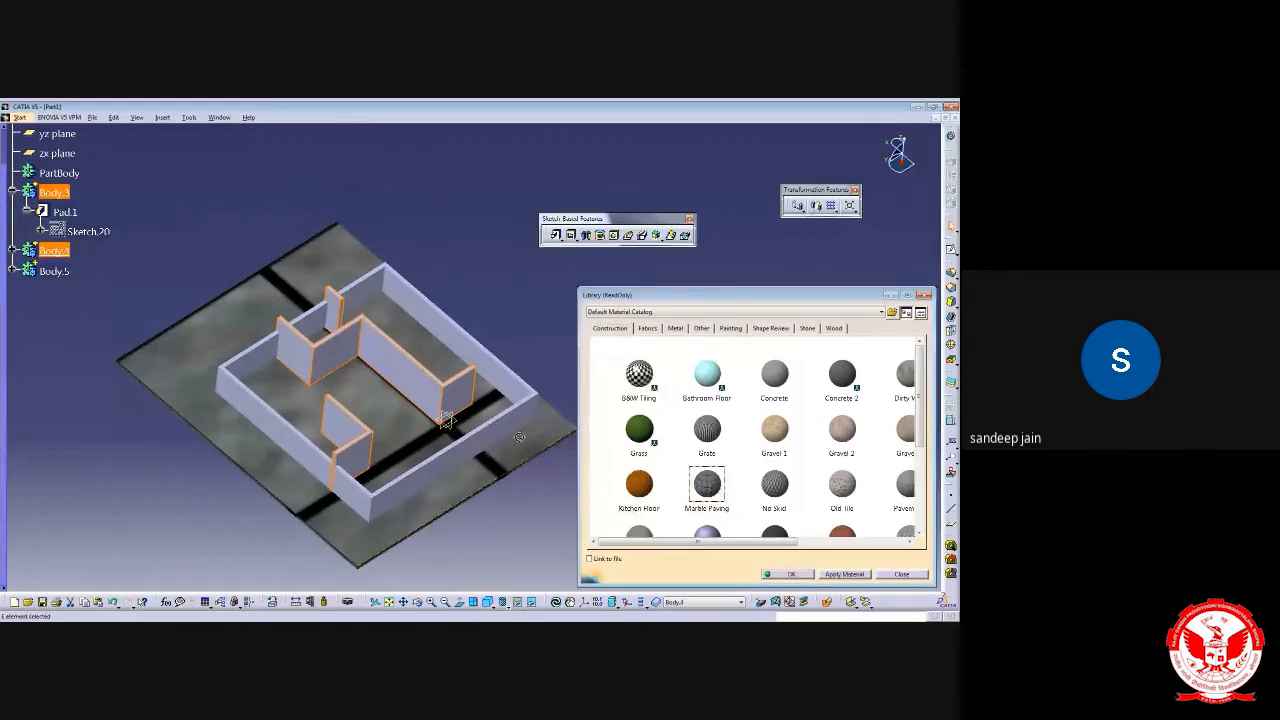
{"action": "left_click", "coordinate": [411, 385]}
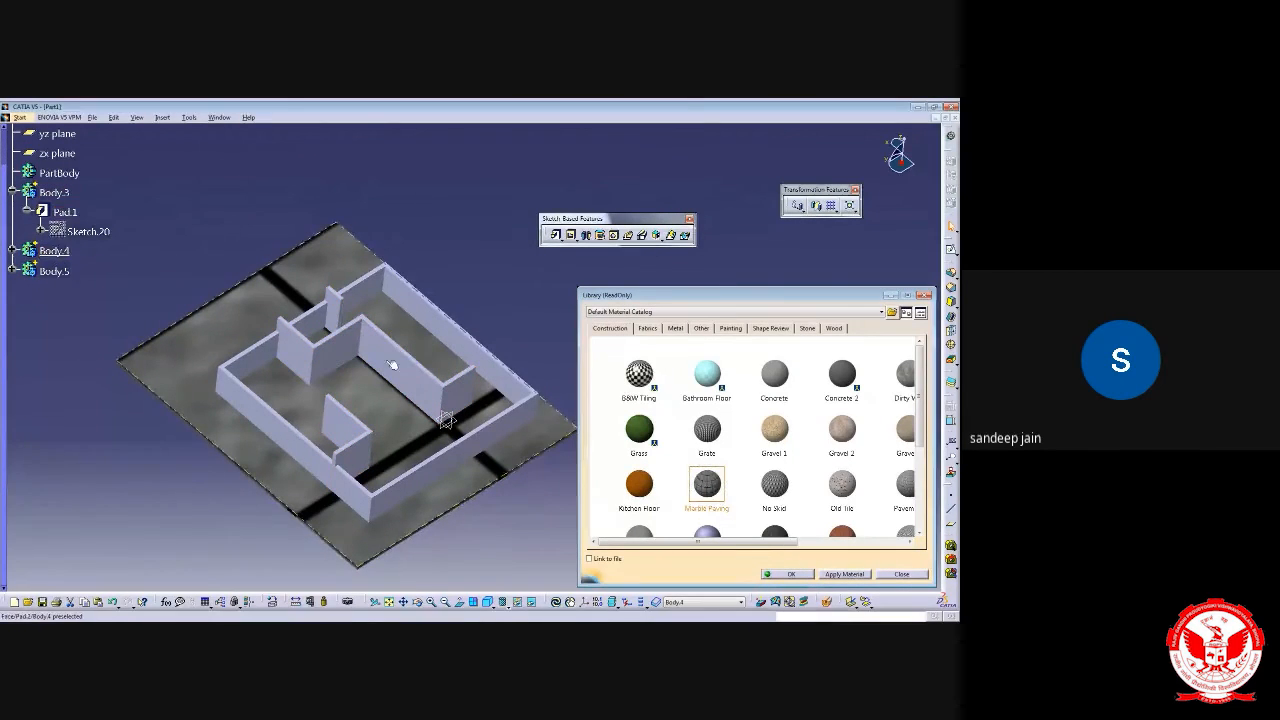
{"action": "right_click", "coordinate": [36, 190]}
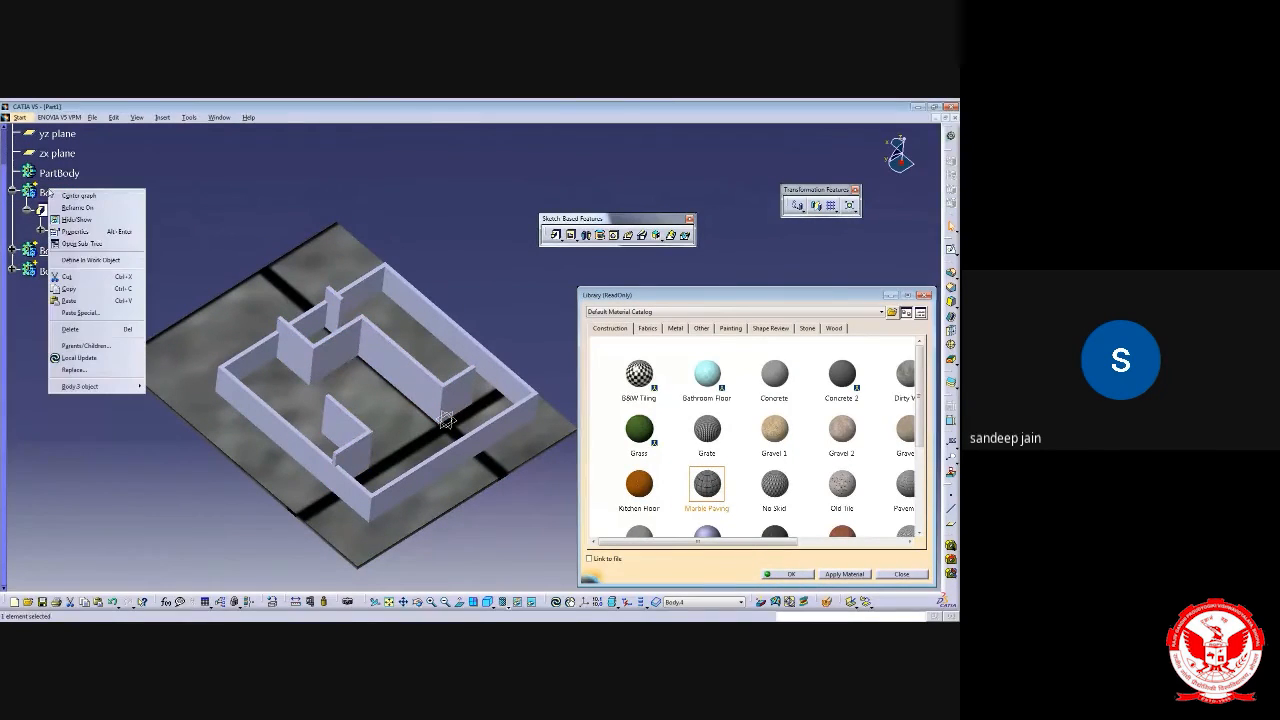
{"action": "left_click", "coordinate": [105, 257]}
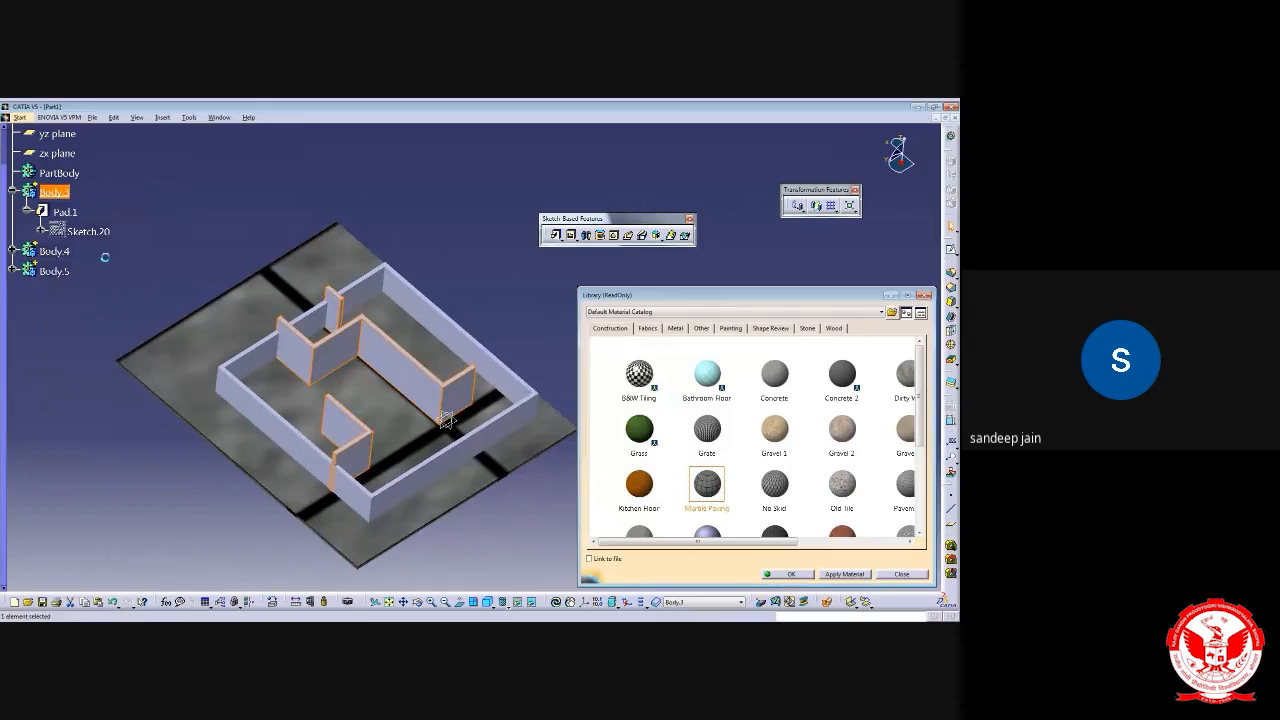
{"action": "left_click", "coordinate": [795, 574]}
{"action": "middle_click_drag", "start_coordinate": [428, 418], "coordinate": [546, 397]}
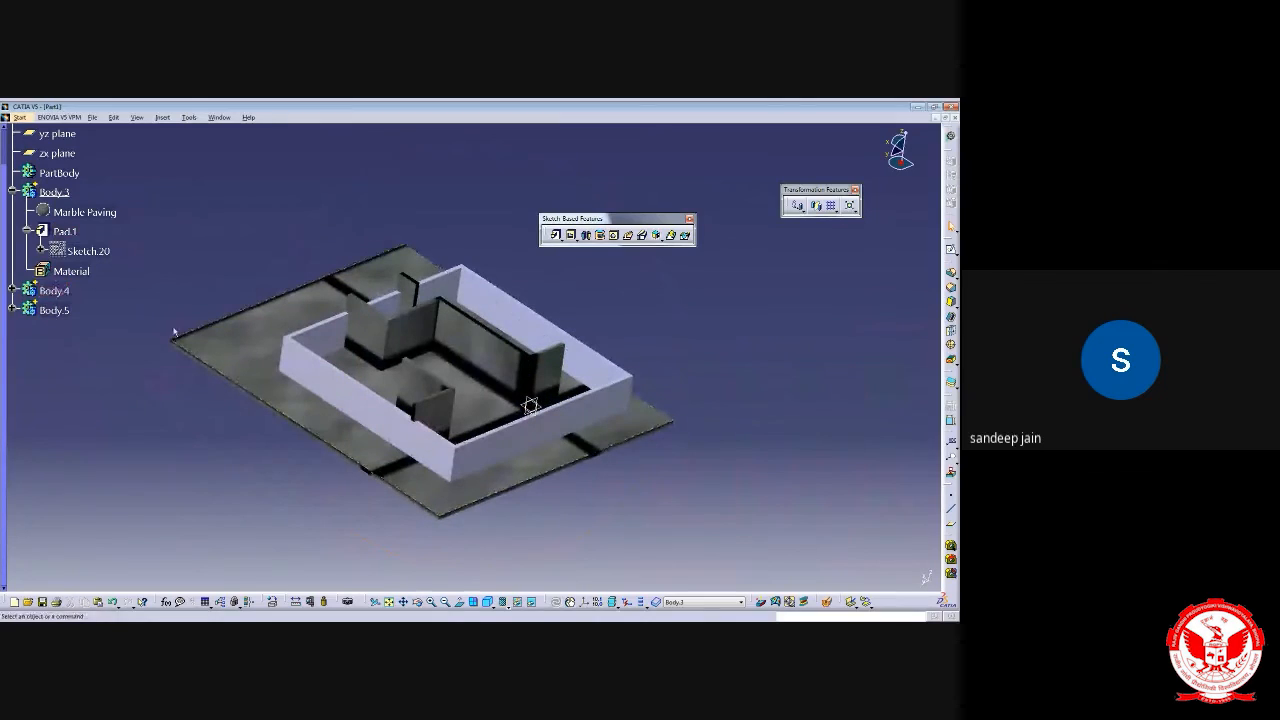
Replace the Marble Paving material on the base plate, Body.4, with the Construction material Grass
{"action": "left_click", "coordinate": [286, 404]}
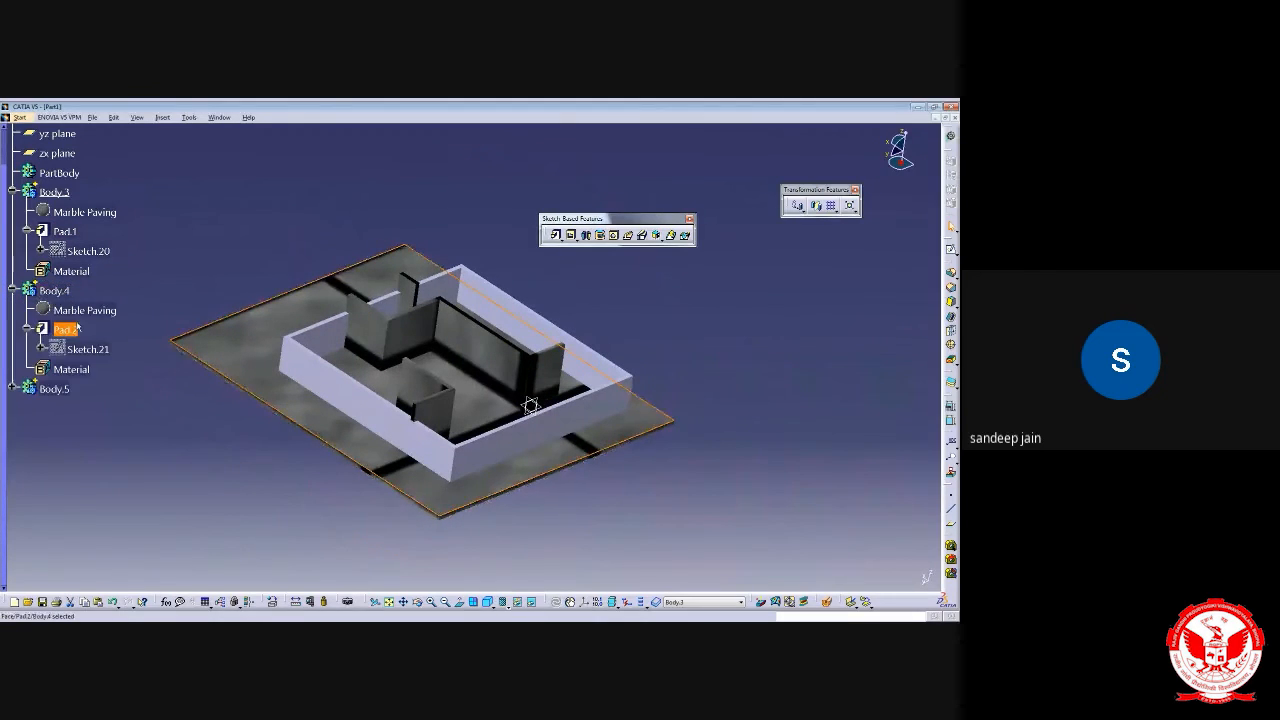
{"action": "left_click", "coordinate": [78, 311]}
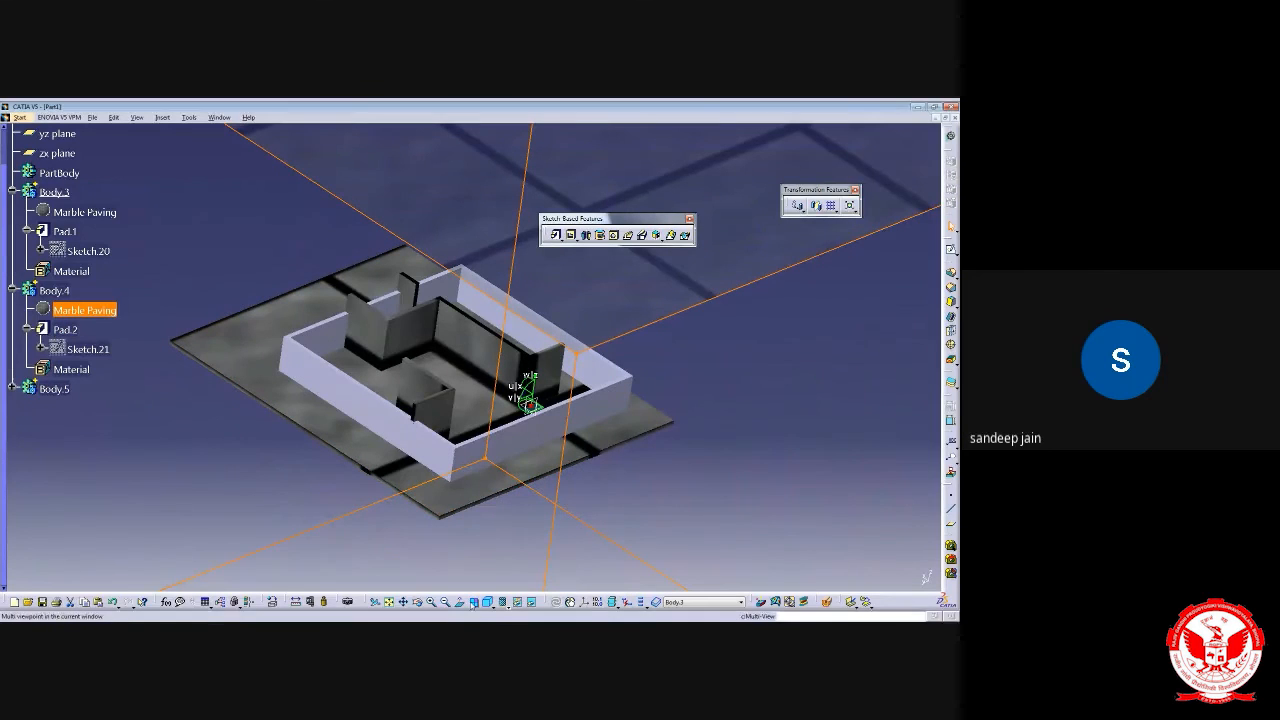
{"action": "left_click", "coordinate": [272, 601]}
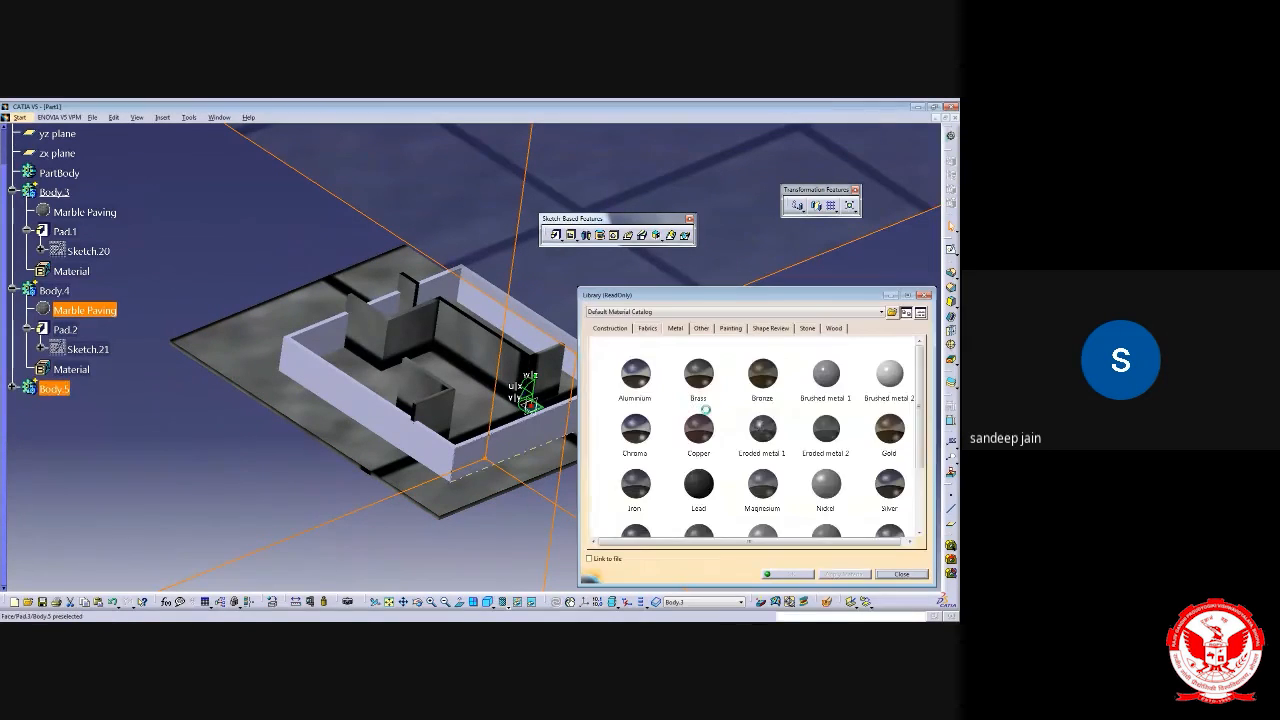
{"action": "left_click", "coordinate": [610, 328]}
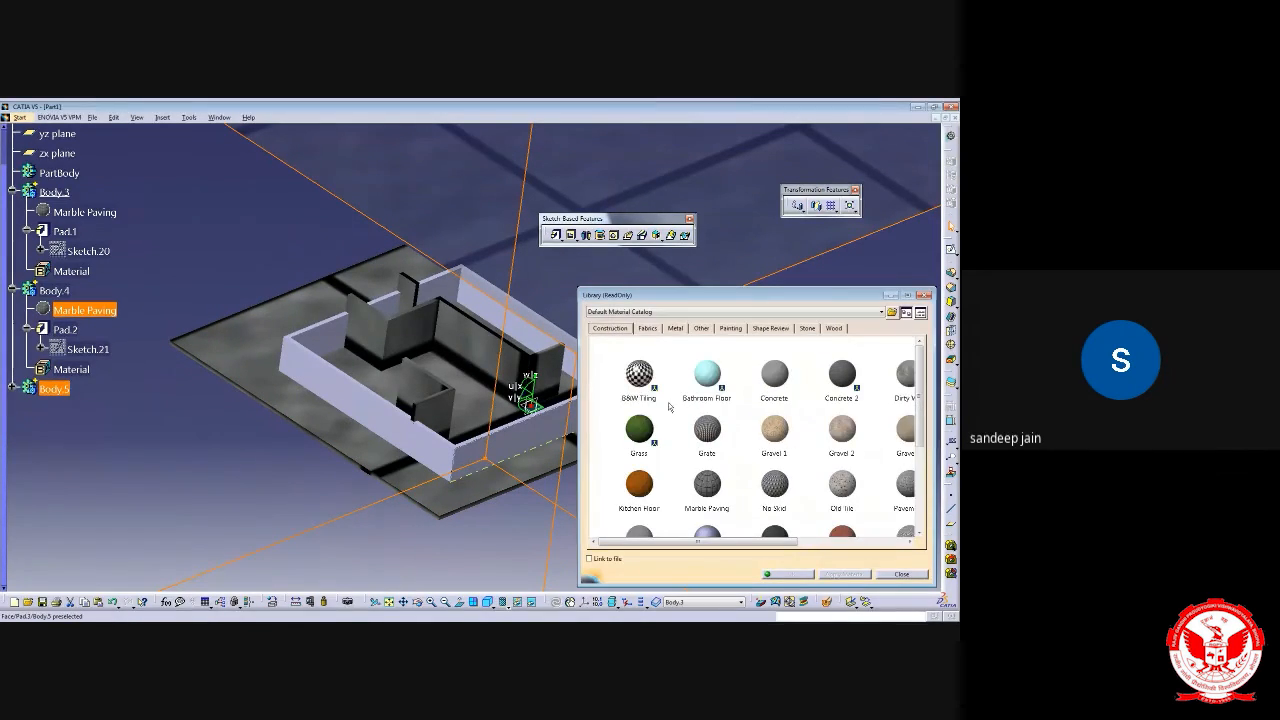
{"action": "left_click", "coordinate": [639, 429]}
{"action": "left_click", "coordinate": [791, 574]}
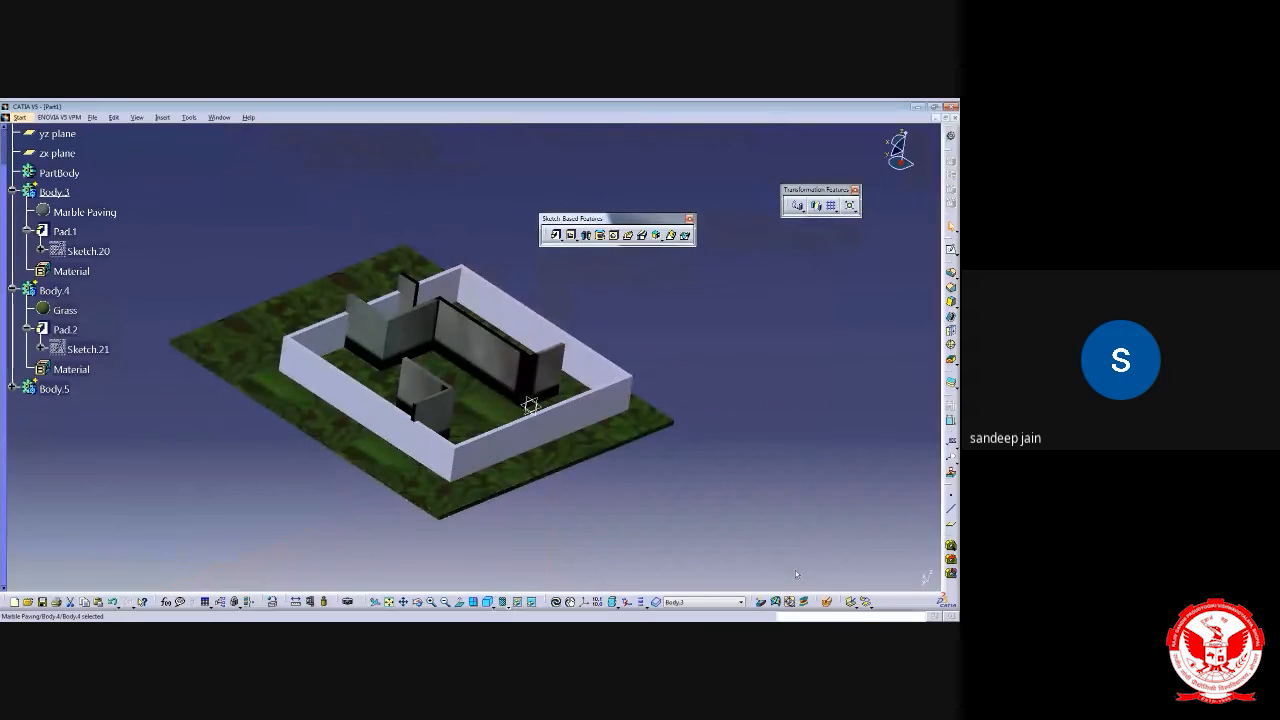
{"action": "middle_click_drag", "start_coordinate": [430, 400], "coordinate": [411, 486]}
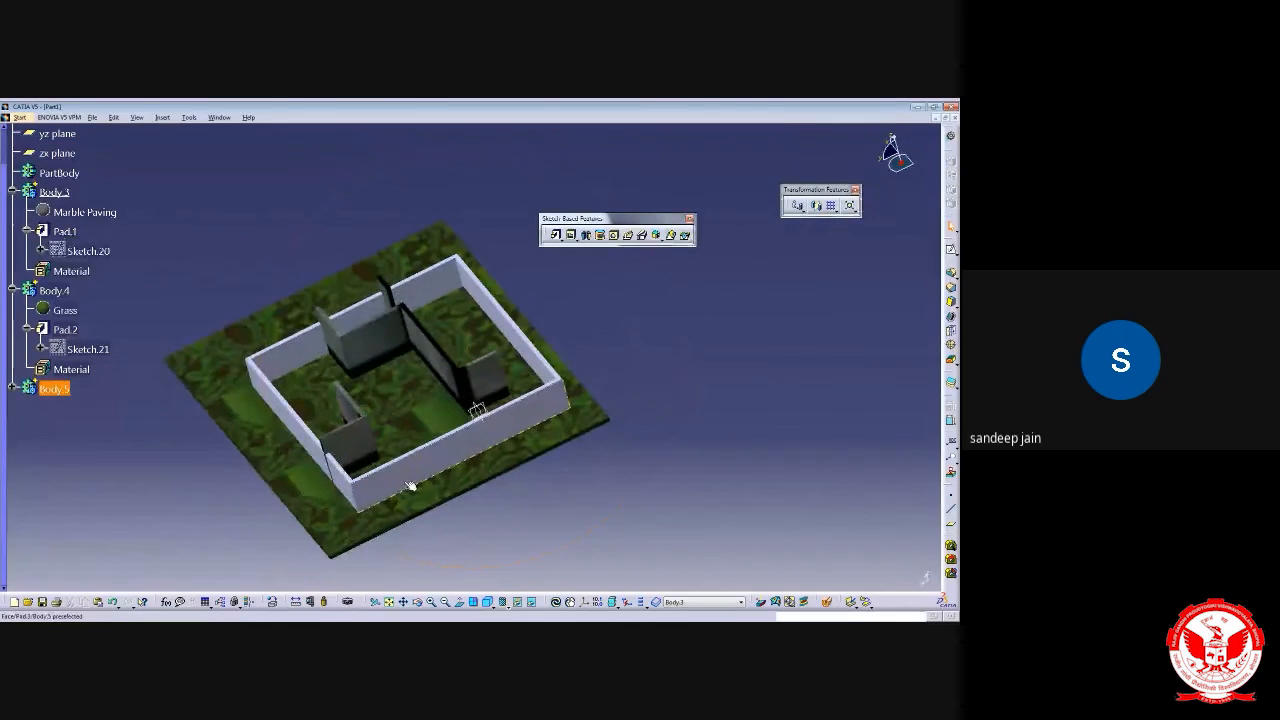